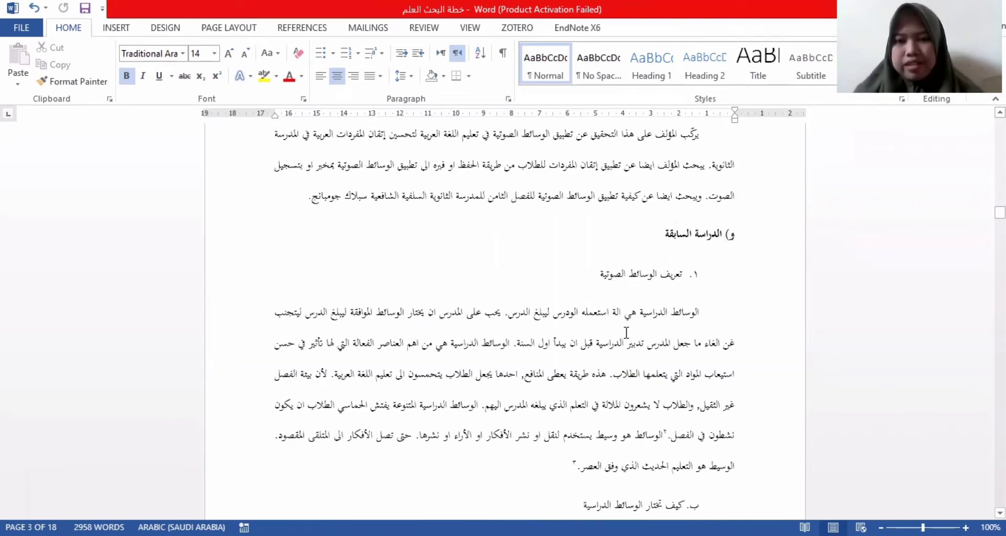
Add an empty line below the year ٢٠٢١ at the end of the cover page
scroll(626, 333, "down", 5)
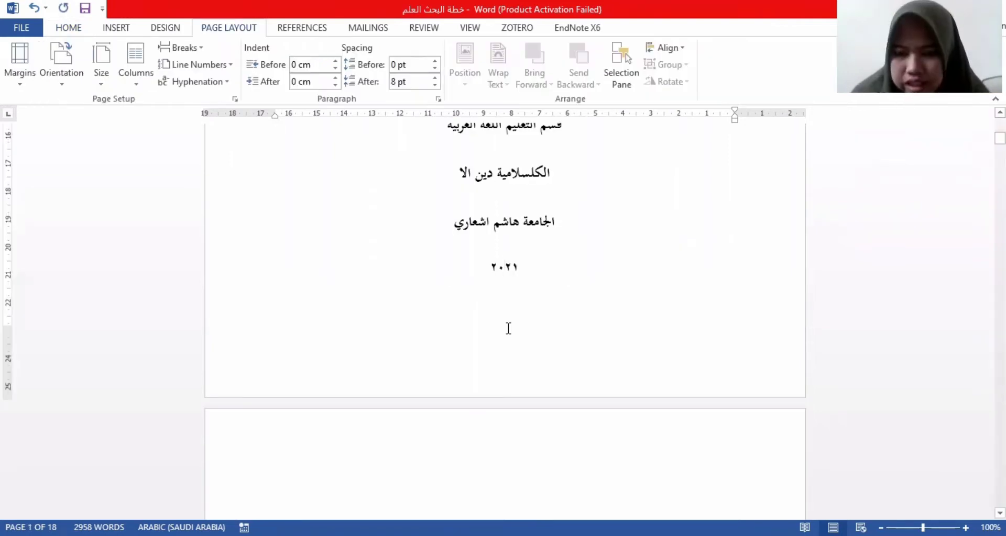
left_click(529, 269)
key("Return")
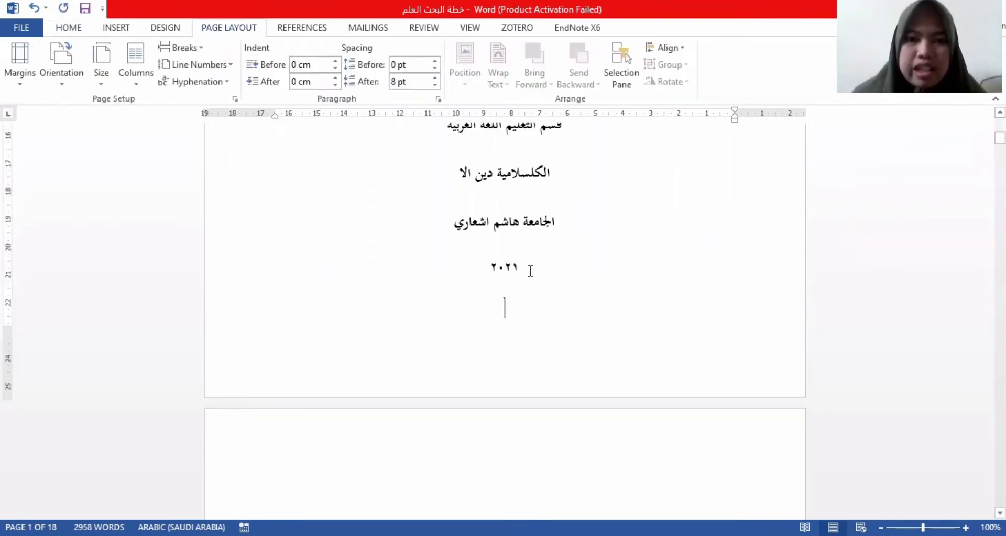
Delete the Next Page section break after the cover page in Draft view and return to Print Layout view
double_click(466, 346)
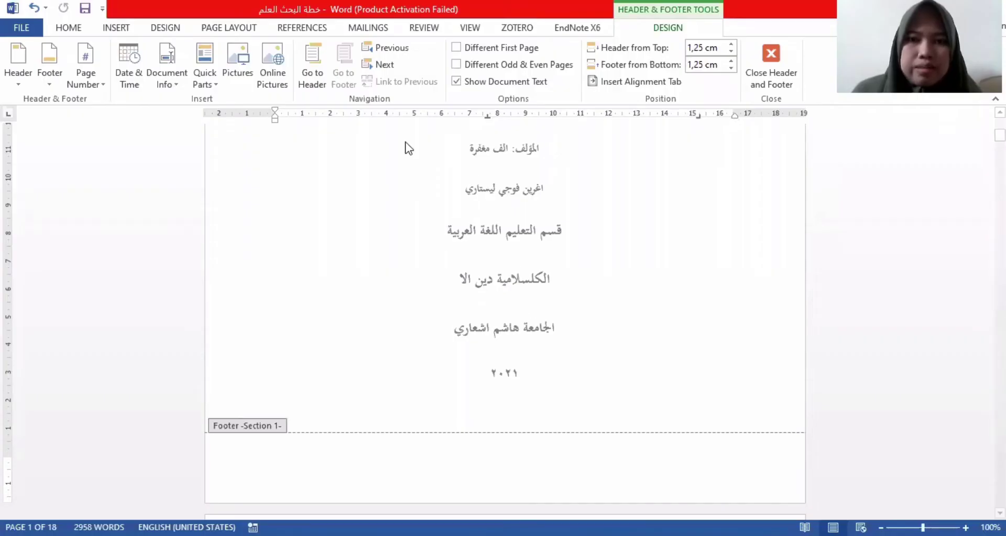
left_click(470, 27)
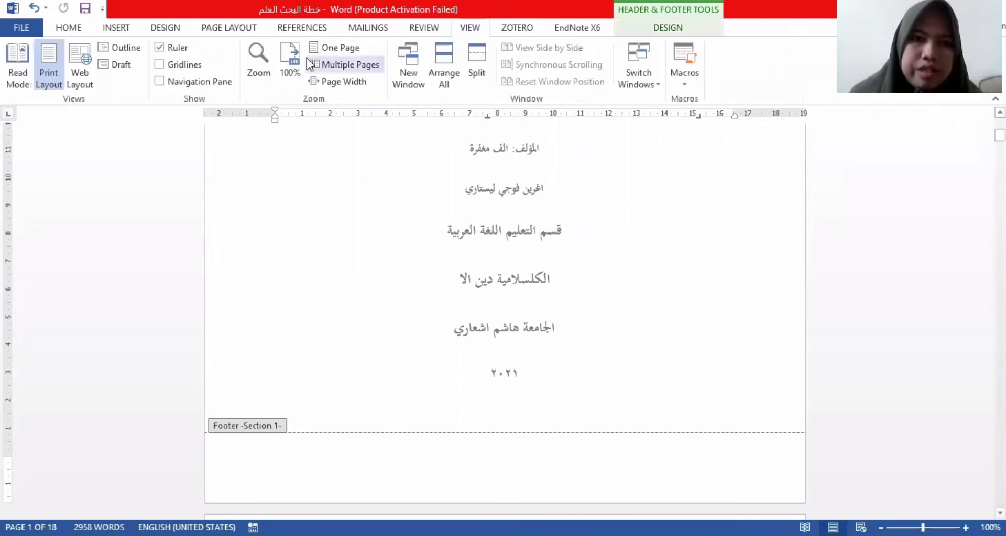
left_click(131, 71)
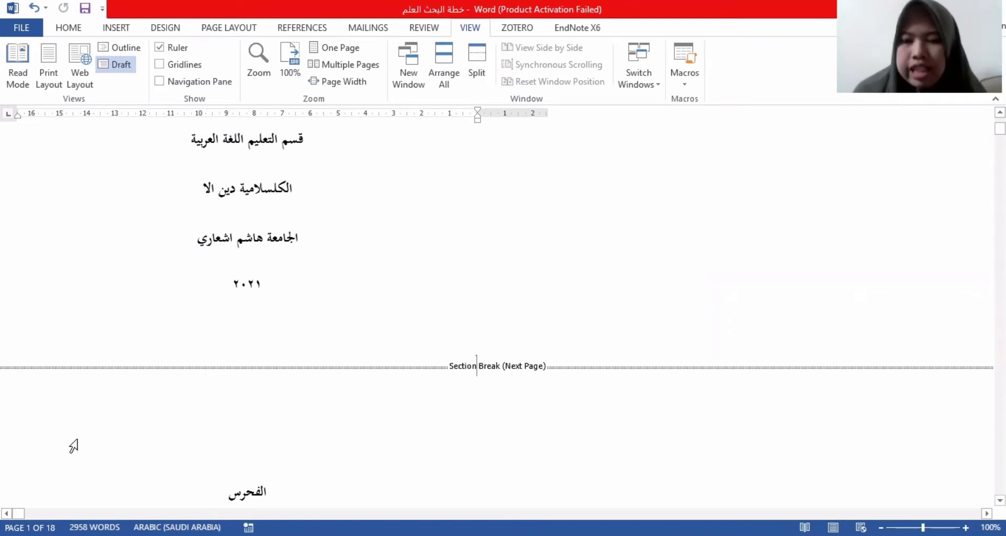
key("Delete")
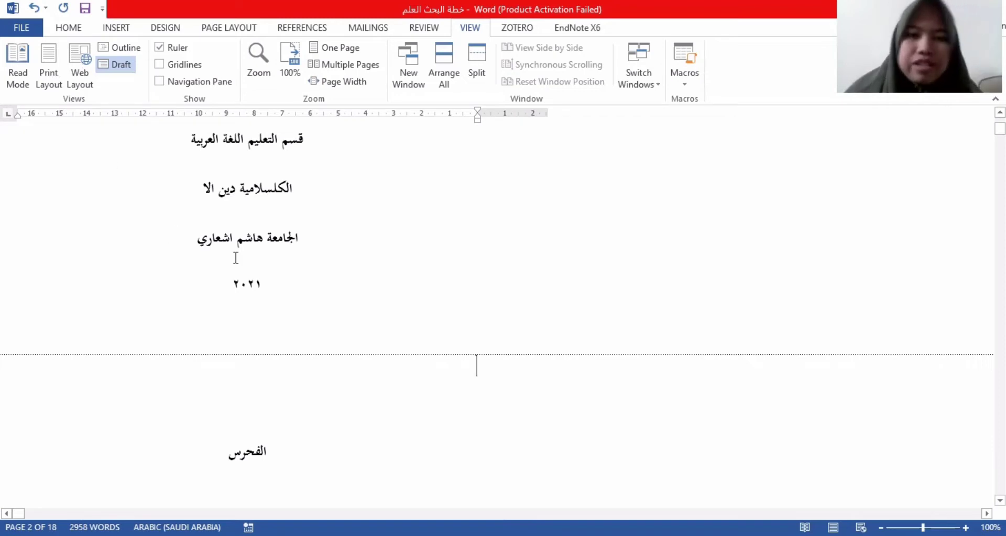
left_click(49, 79)
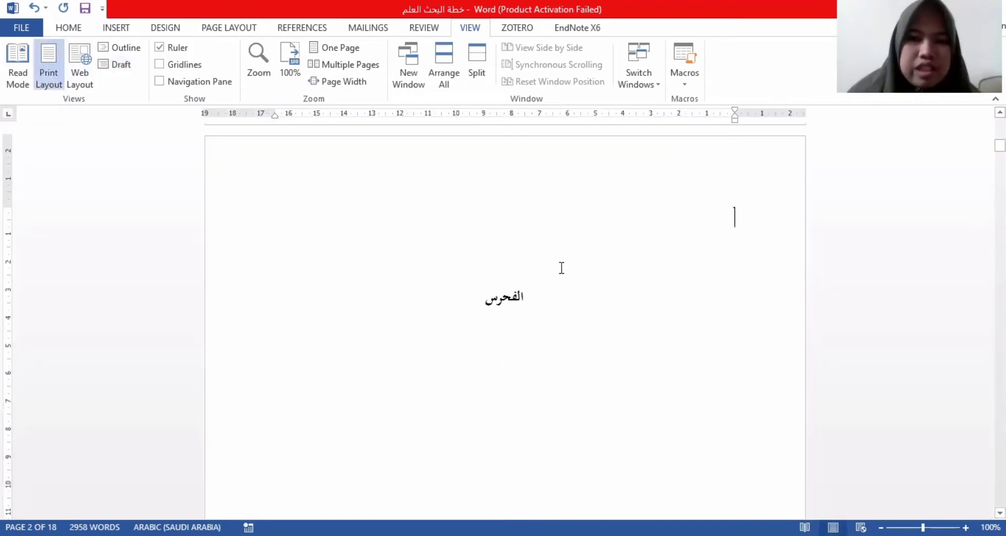
Insert a Next Page section break on the empty line below the year on the cover page
scroll(687, 290, "up", 3)
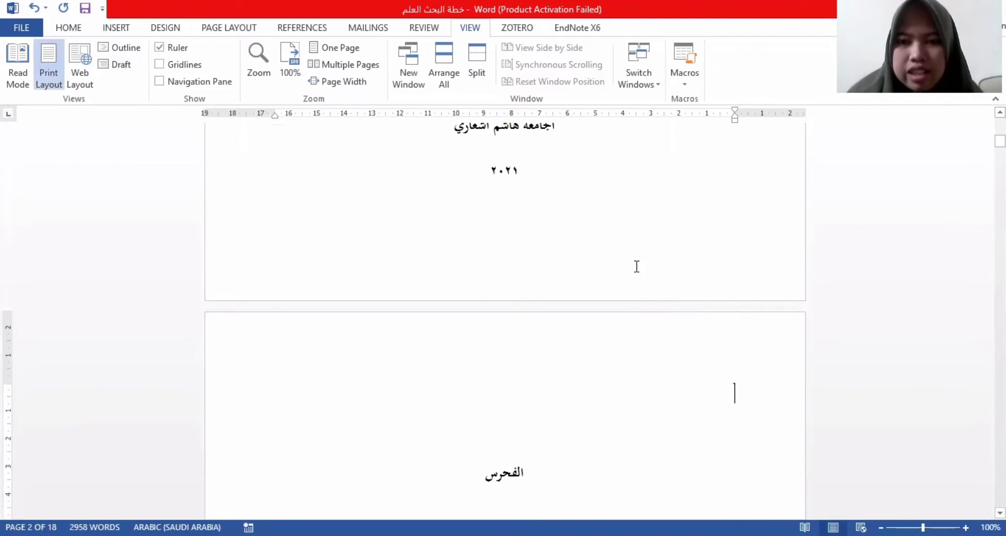
left_click(496, 214)
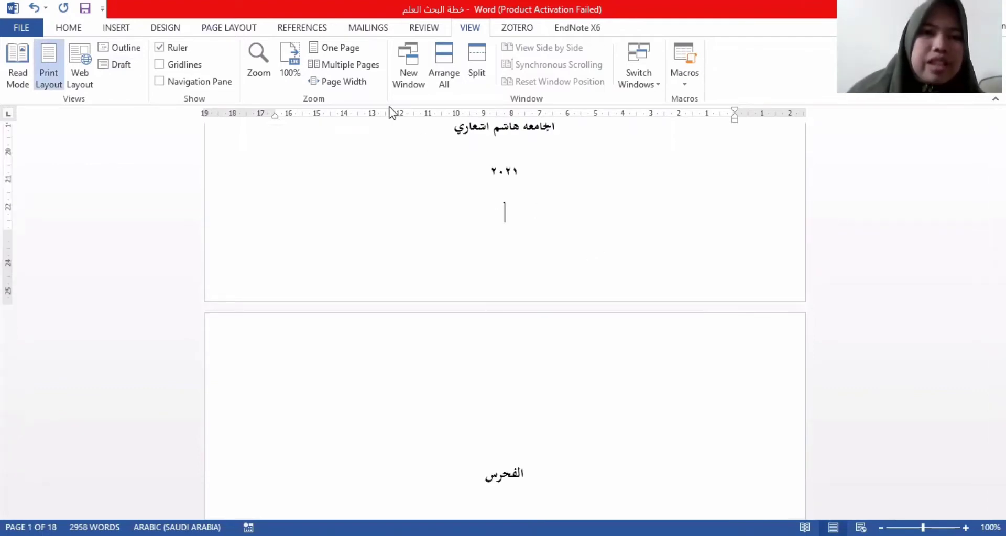
key("alt+p")
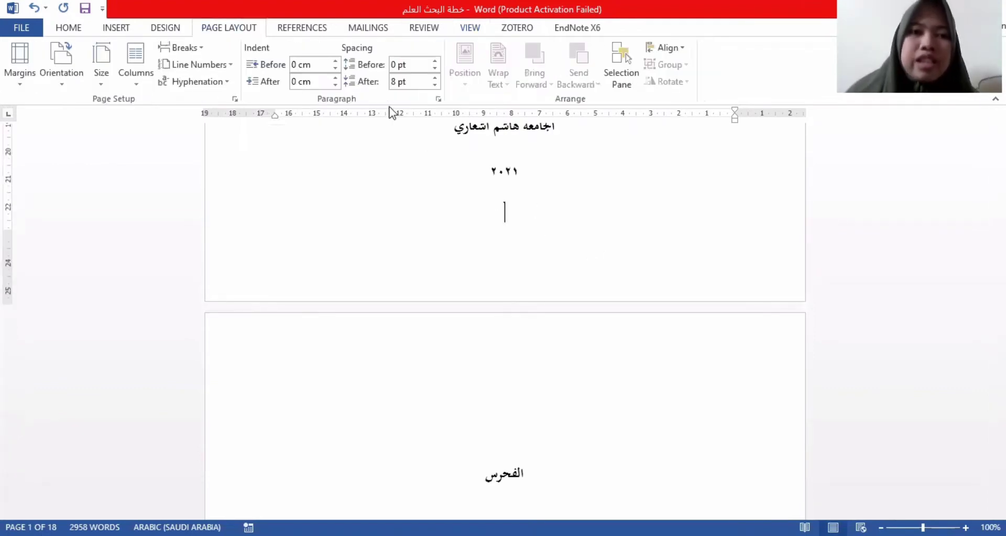
left_click(187, 46)
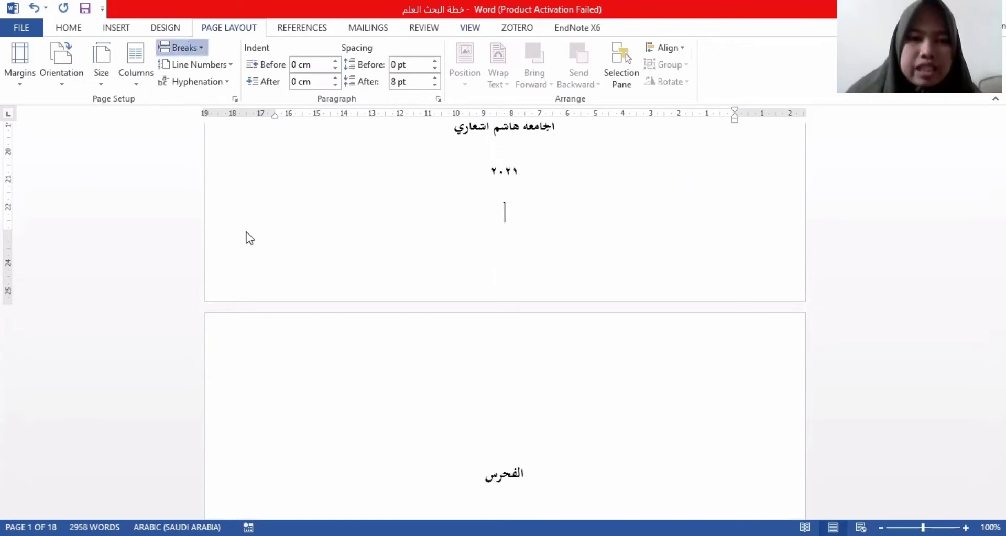
left_click(275, 253)
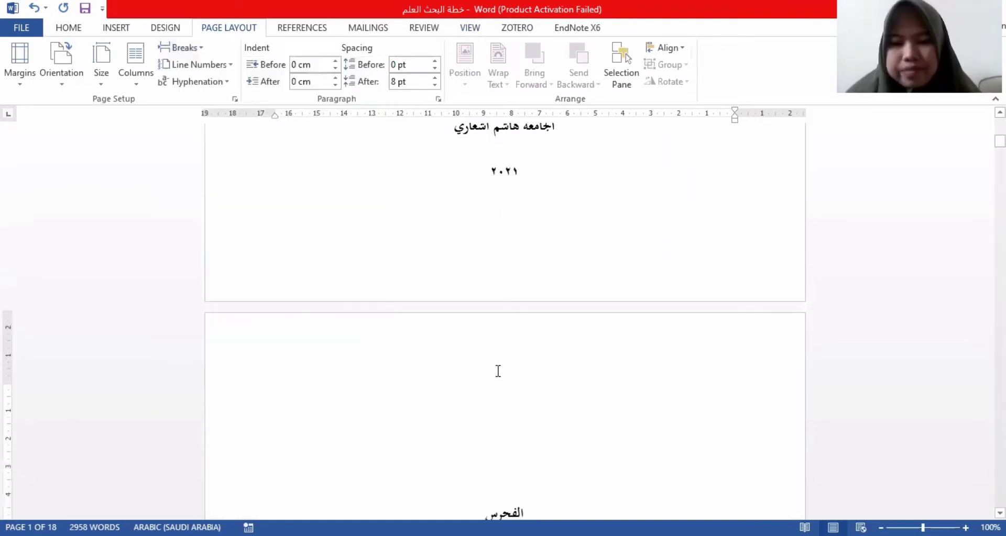
Remove the blank lines above the heading الفحرس on page 2 and centre the heading
left_click(544, 506)
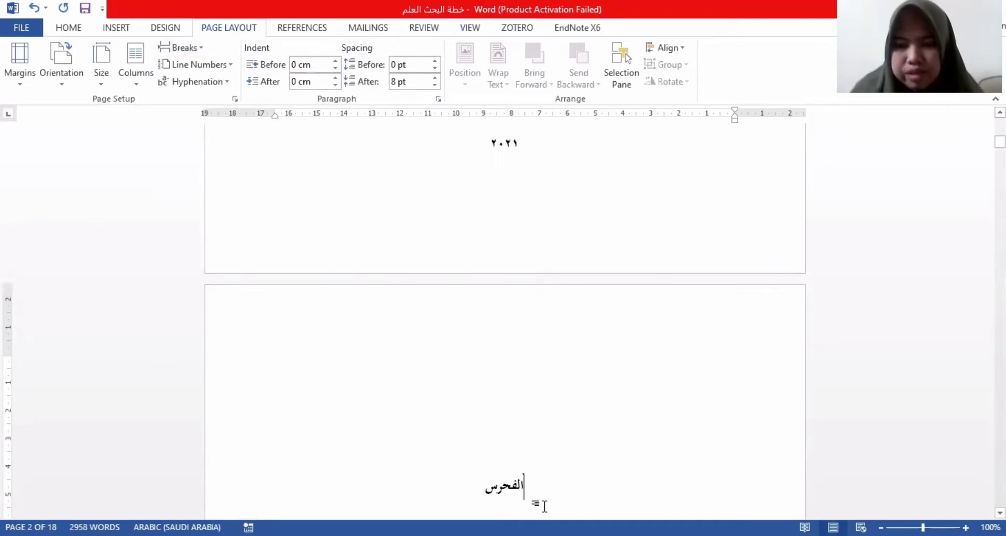
key("ctrl+r")
key("BackSpace")
key("BackSpace")
key("BackSpace")
key("BackSpace")
key("BackSpace")
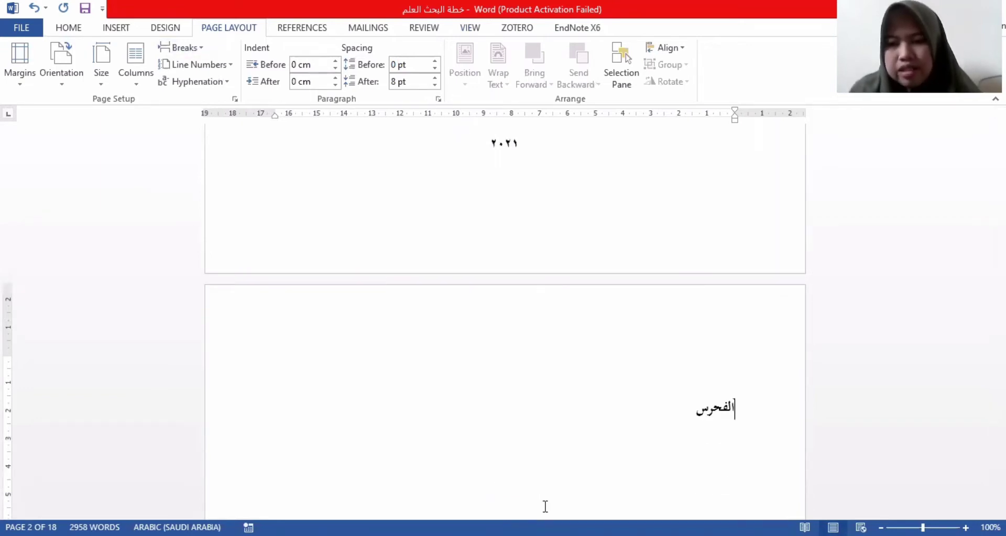
key("BackSpace")
key("BackSpace")
key("BackSpace")
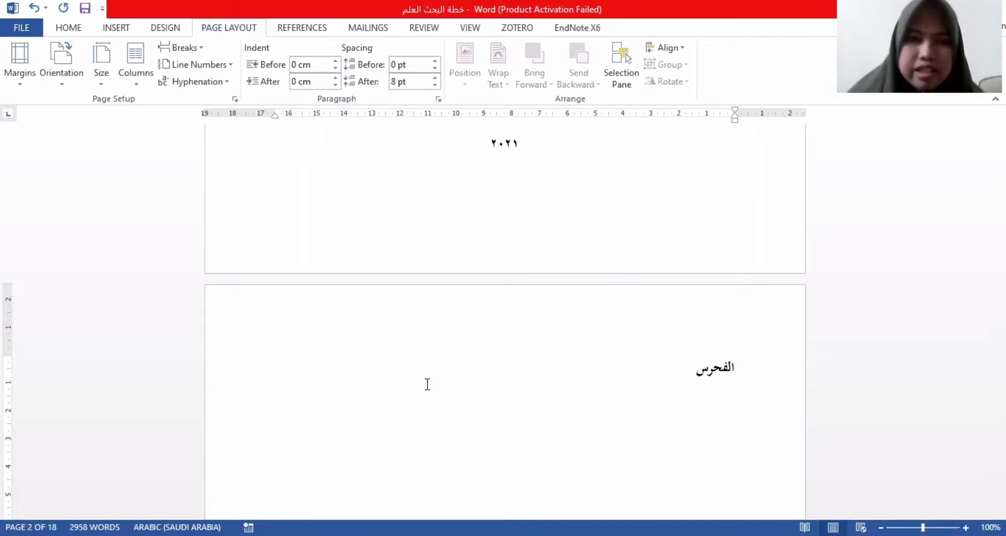
left_click(68, 28)
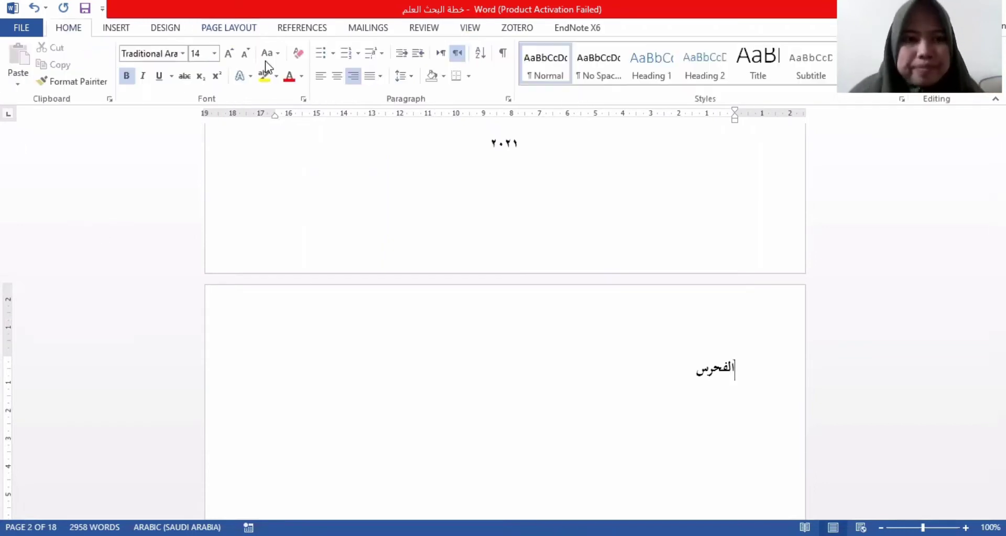
left_click(337, 76)
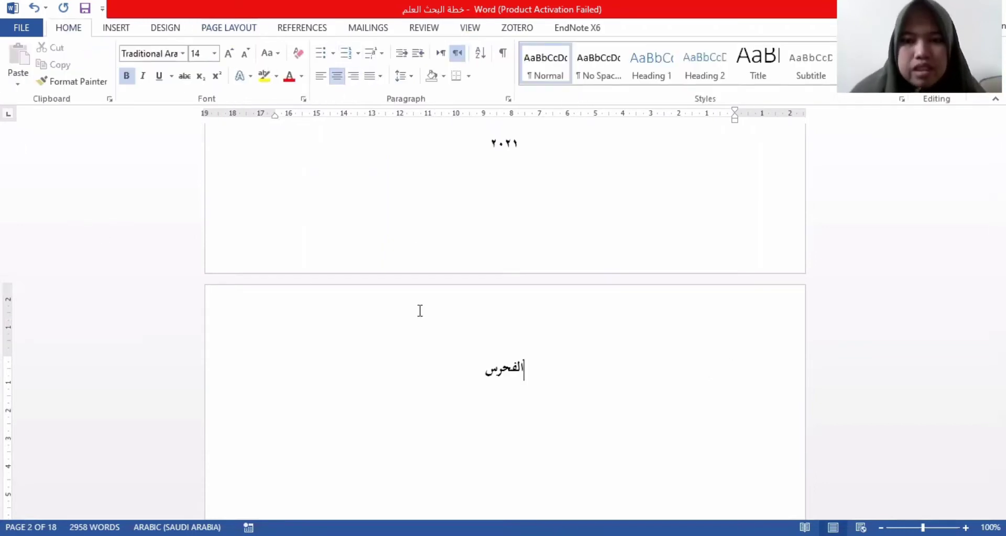
Insert a Next Page section break at the end of the contents page, before the chapter heading الباب الاول
scroll(522, 263, "up", 3)
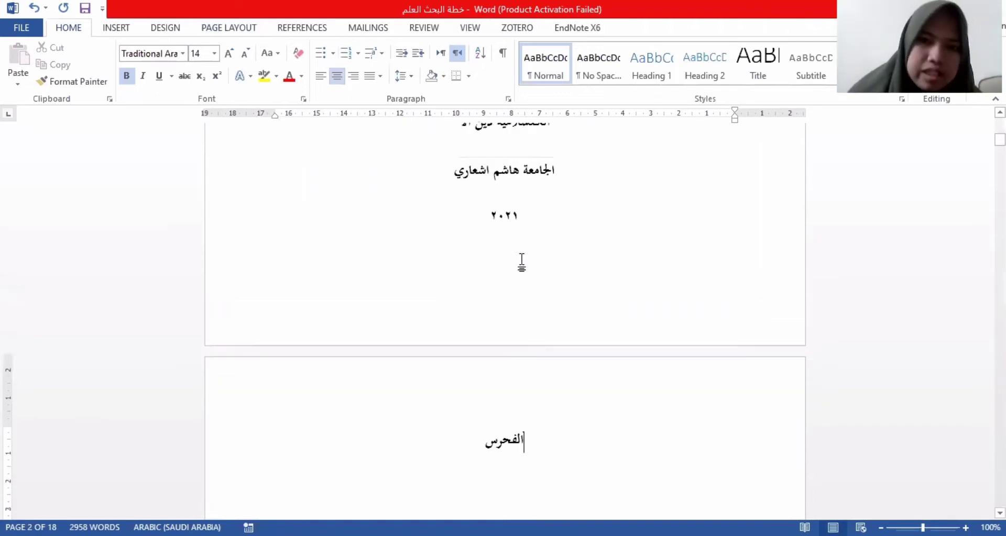
scroll(513, 239, "up", 3)
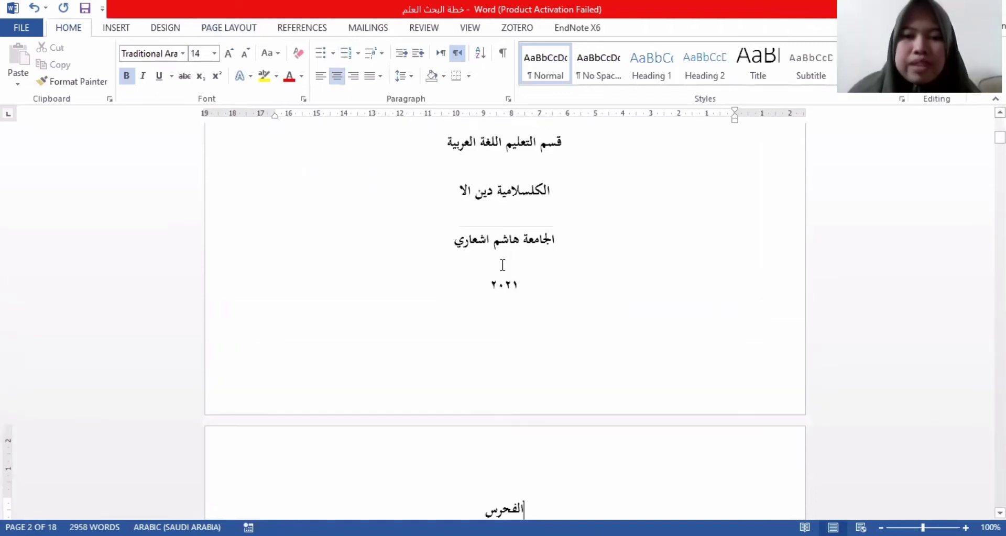
scroll(503, 265, "down", 10)
scroll(502, 265, "down", 5)
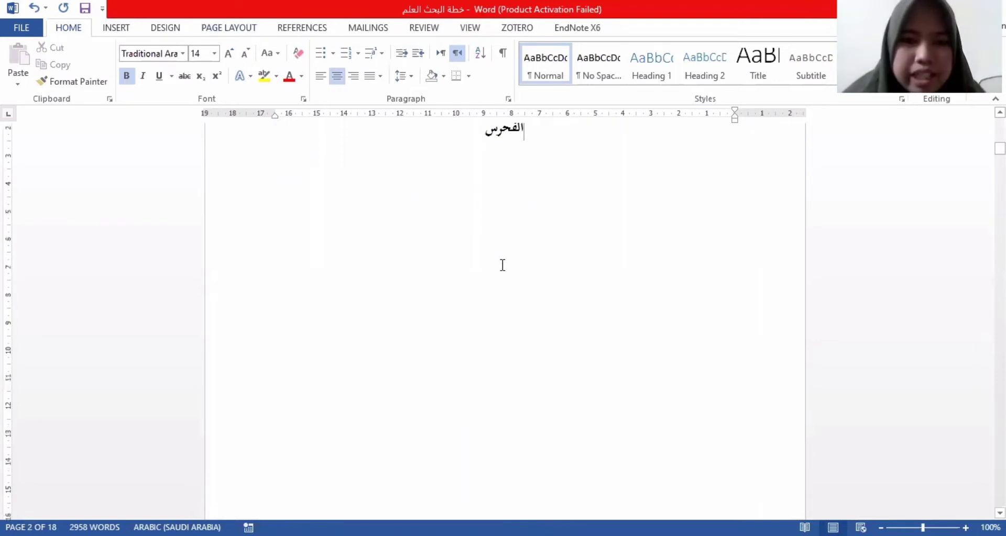
scroll(502, 265, "down", 7)
scroll(502, 265, "down", 14)
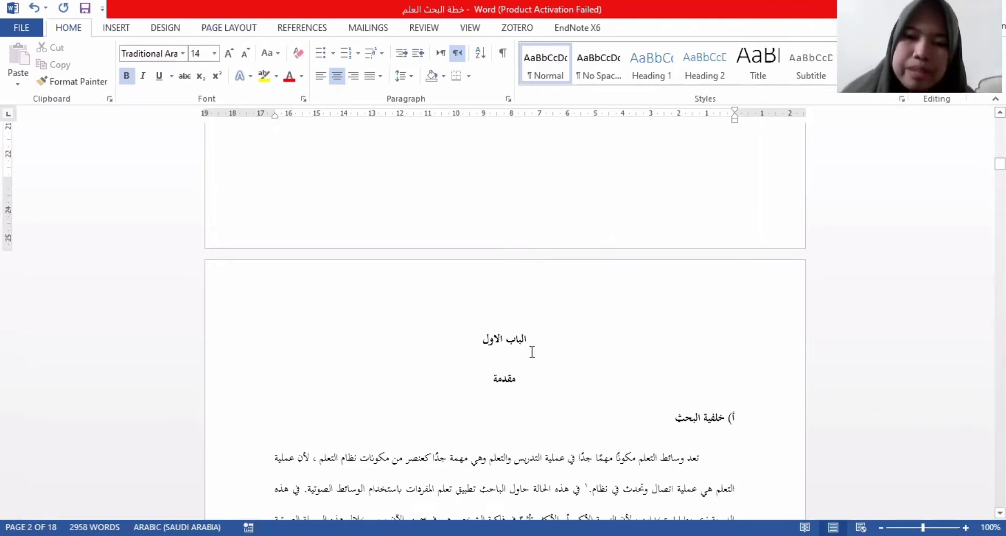
scroll(531, 351, "down", 2)
scroll(494, 288, "down", 1)
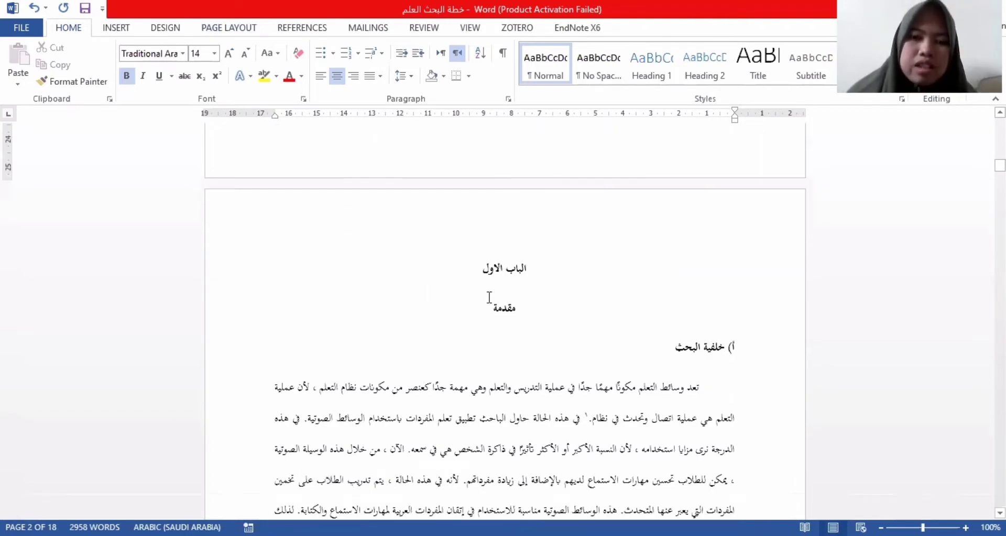
scroll(489, 298, "up", 9)
left_click(463, 302)
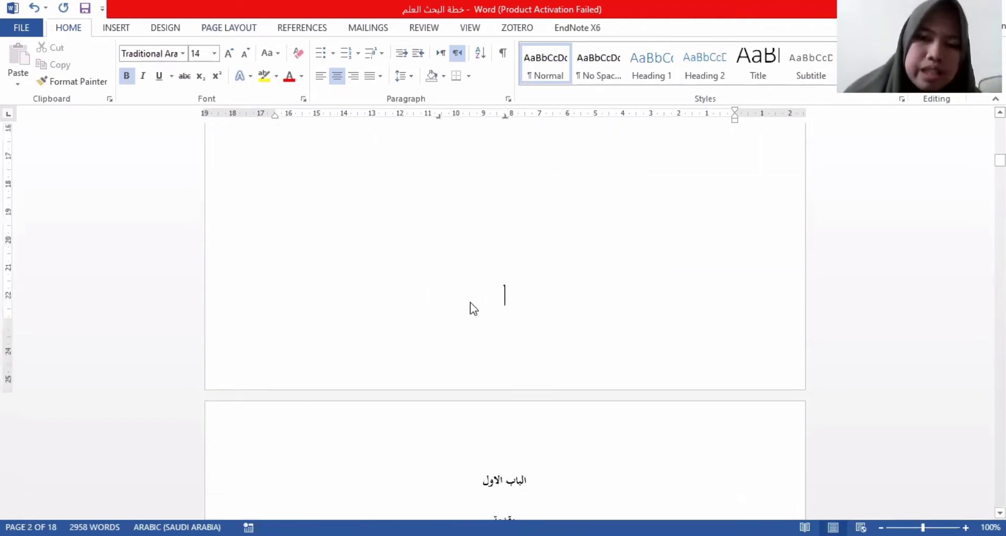
double_click(489, 306)
left_click(506, 289)
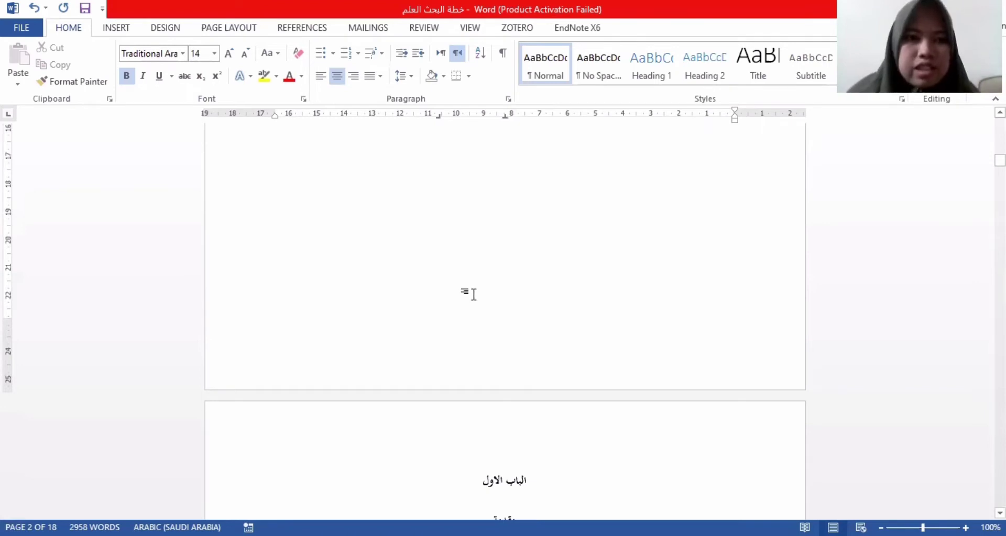
left_click(225, 31)
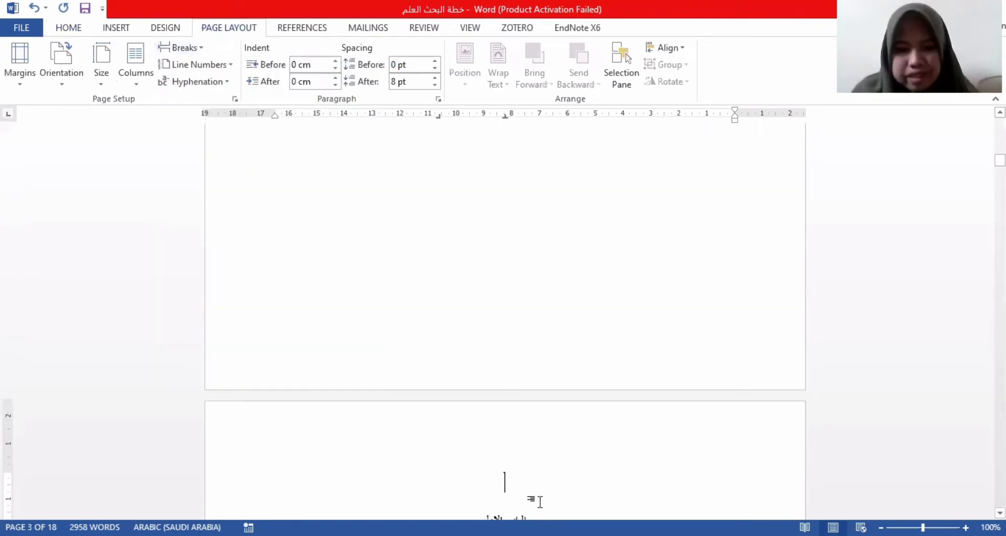
Remove the blank line above the chapter heading الباب الاول on page 3 and centre the heading
left_click(540, 502)
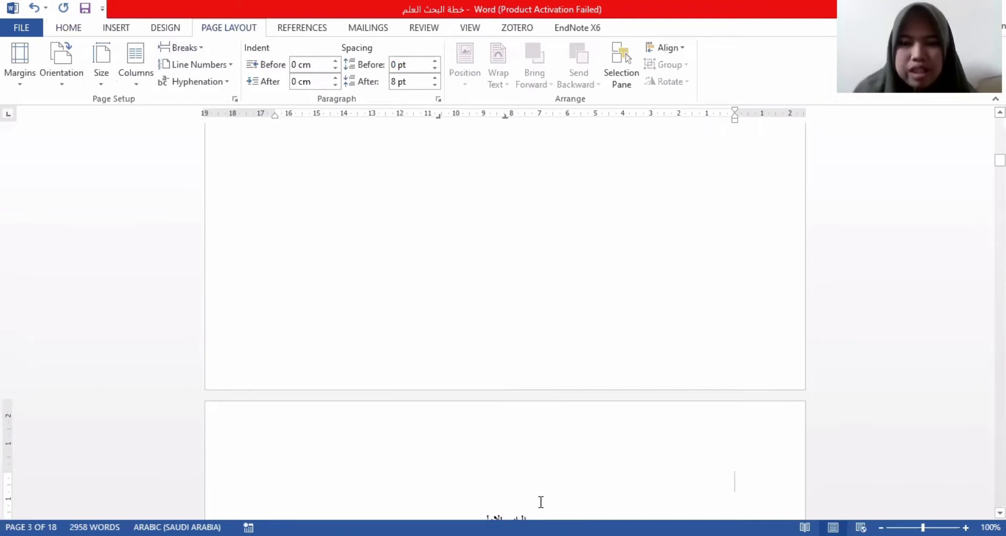
key("Up")
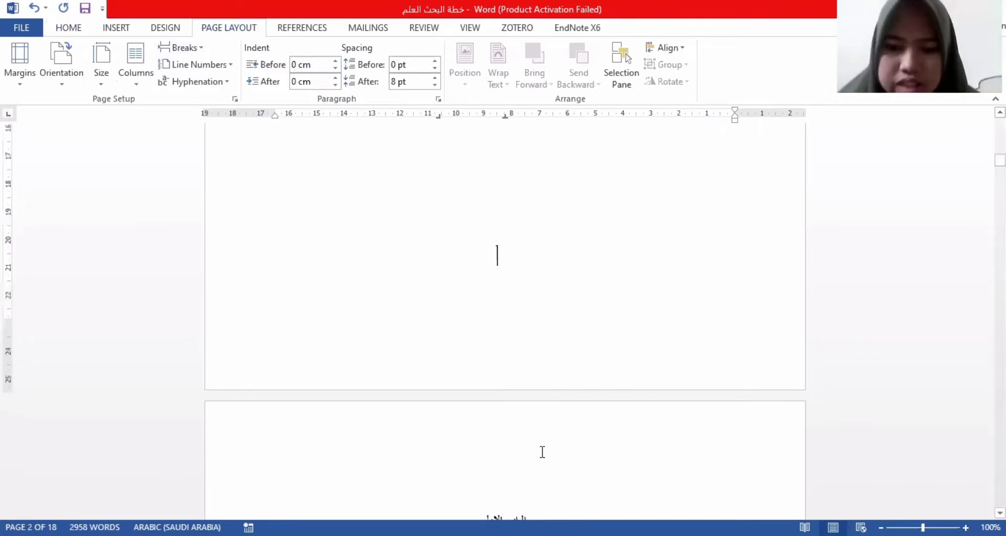
scroll(539, 453, "down", 2)
left_click(536, 455)
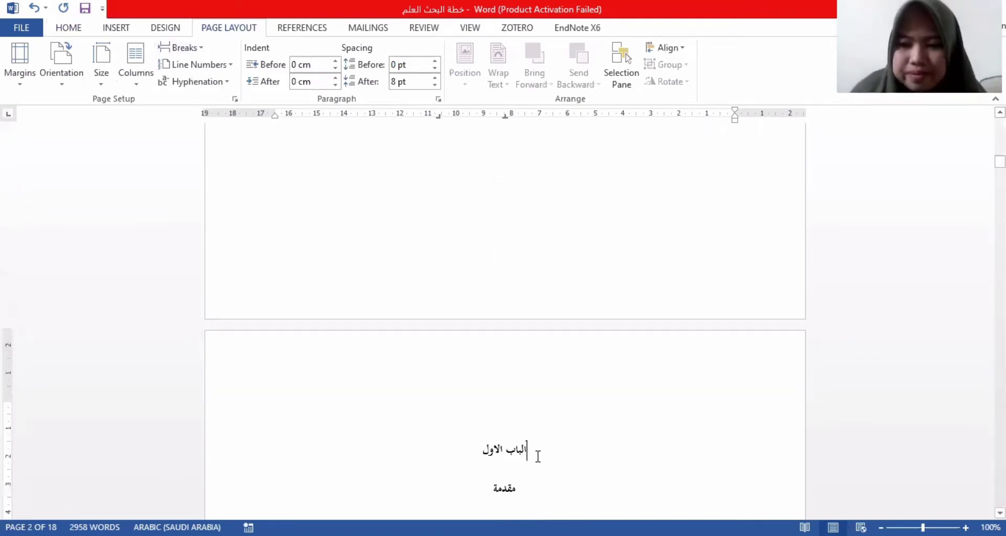
key("BackSpace")
key("alt+shift")
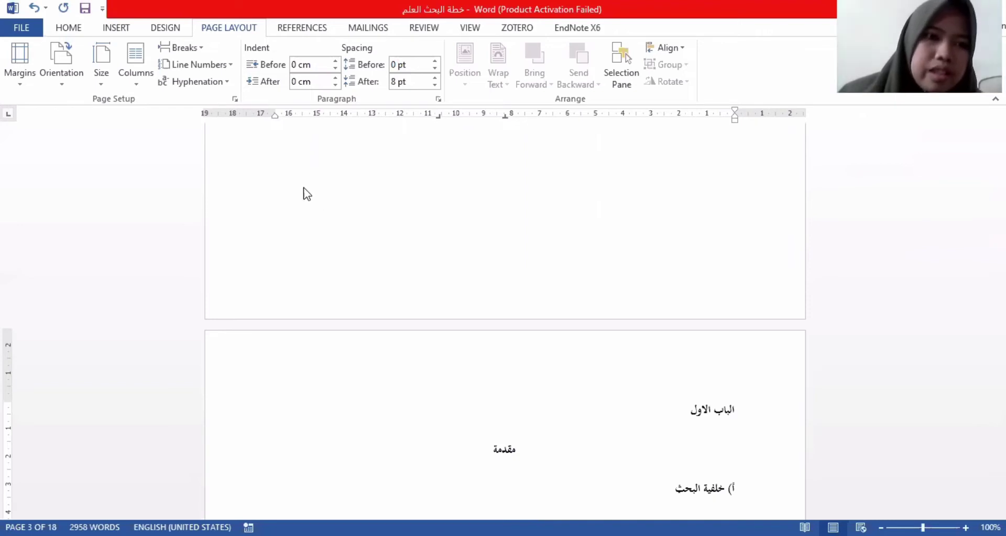
scroll(699, 331, "down", 2)
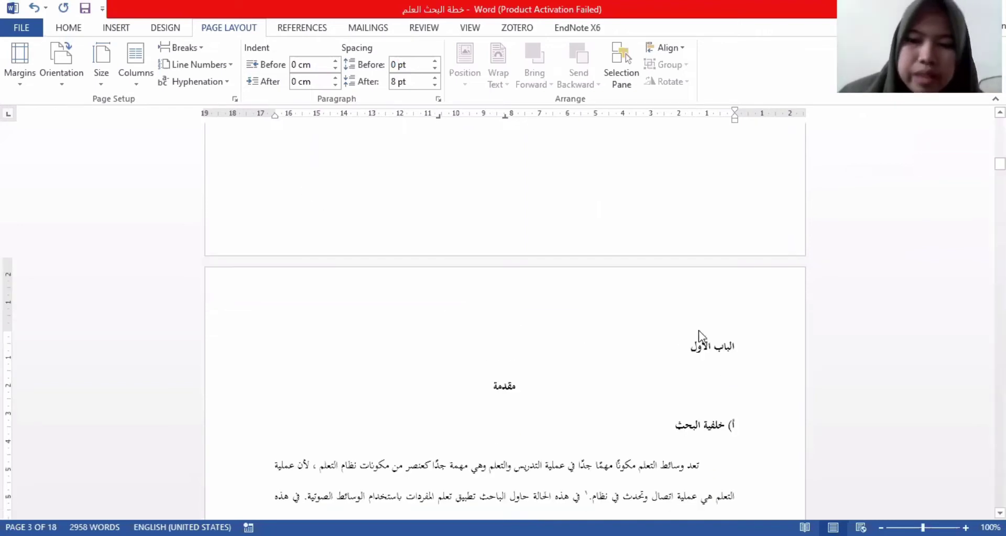
left_click(742, 339)
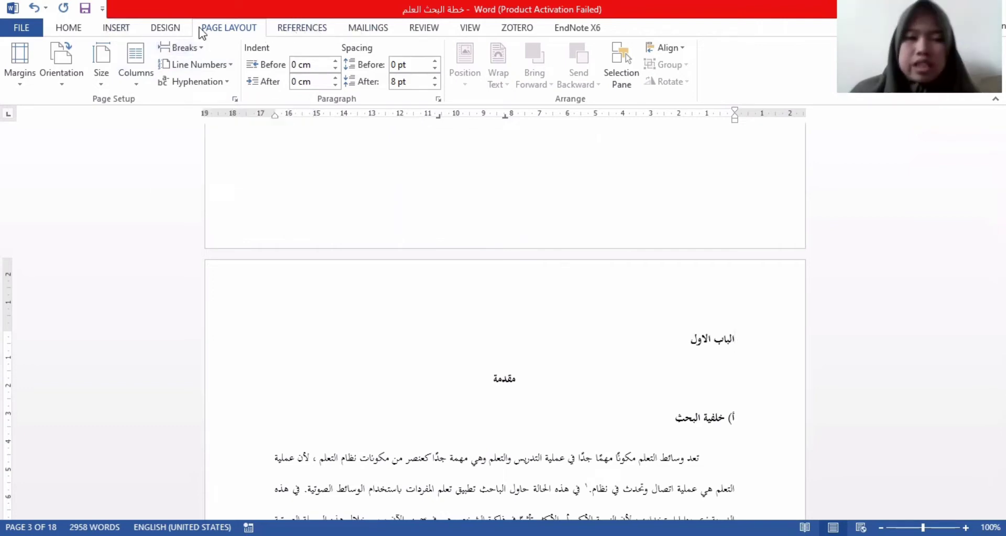
left_click(67, 29)
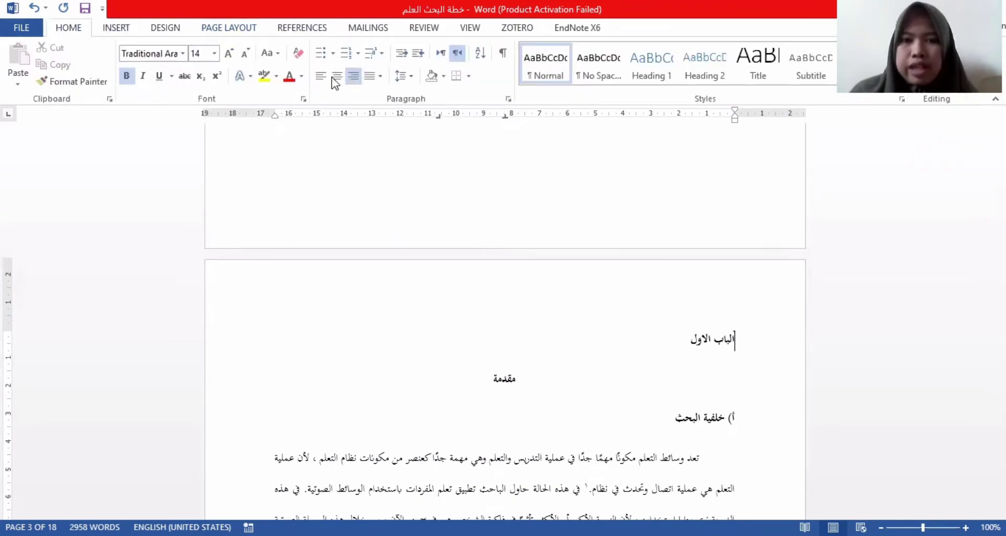
left_click(336, 77)
Move the first objective under the heading ج) أهداف البحث onto page 4 with a page break, keeping the number ١ in front
scroll(387, 175, "down", 10)
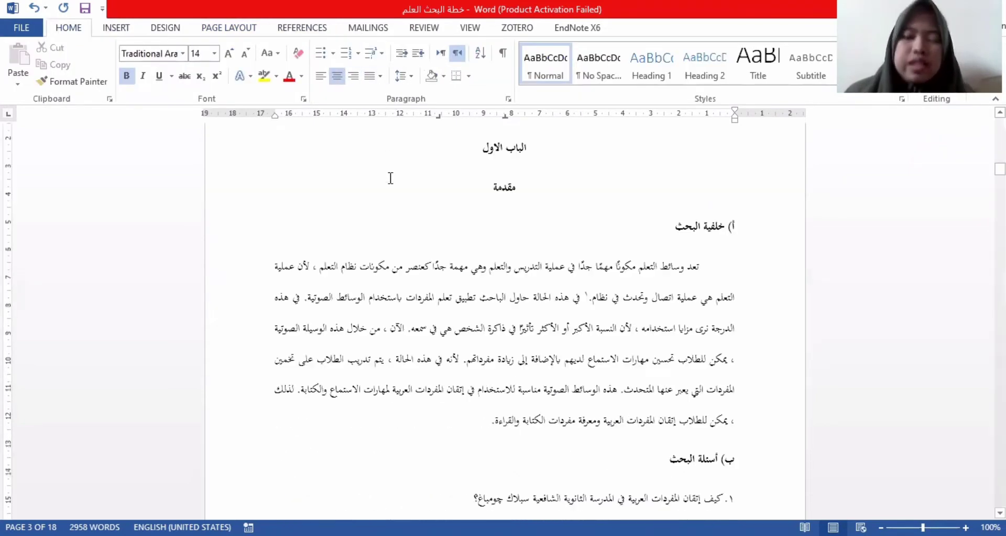
scroll(390, 178, "down", 15)
scroll(391, 175, "up", 10)
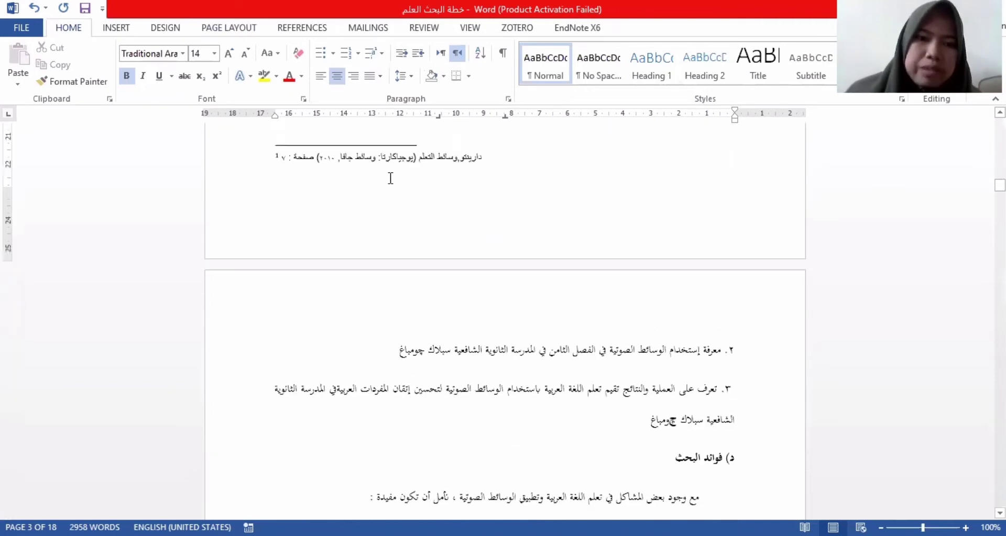
left_click(514, 191)
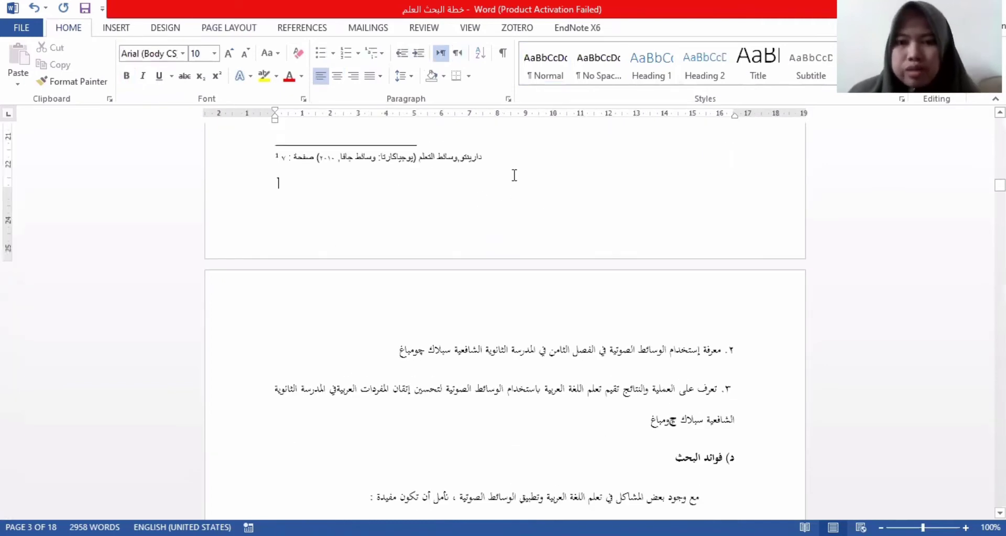
left_click(513, 140)
type("١. معرفة إتقان المفردات العربية في المدرسة الثانوية الشافعية سبلاك جومباغ")
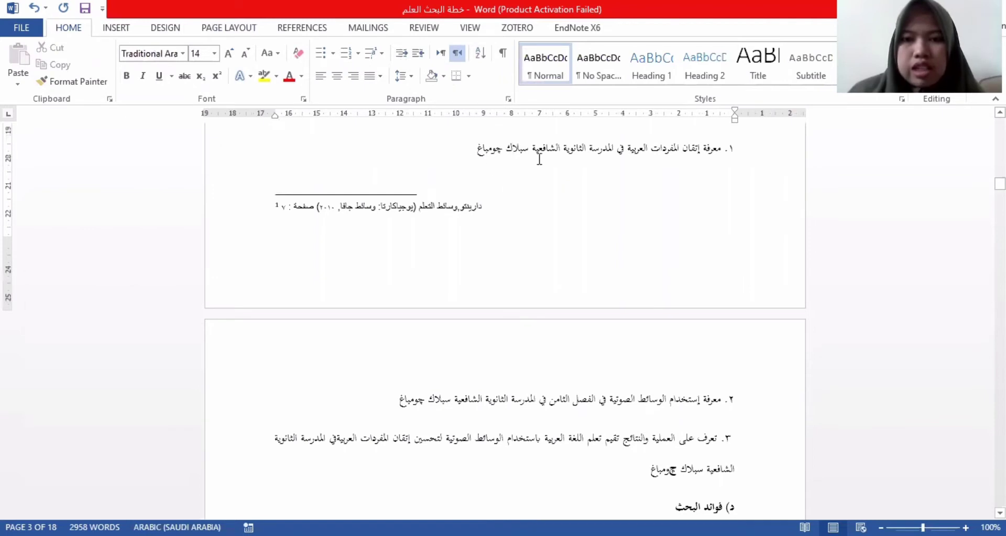
scroll(456, 175, "up", 4)
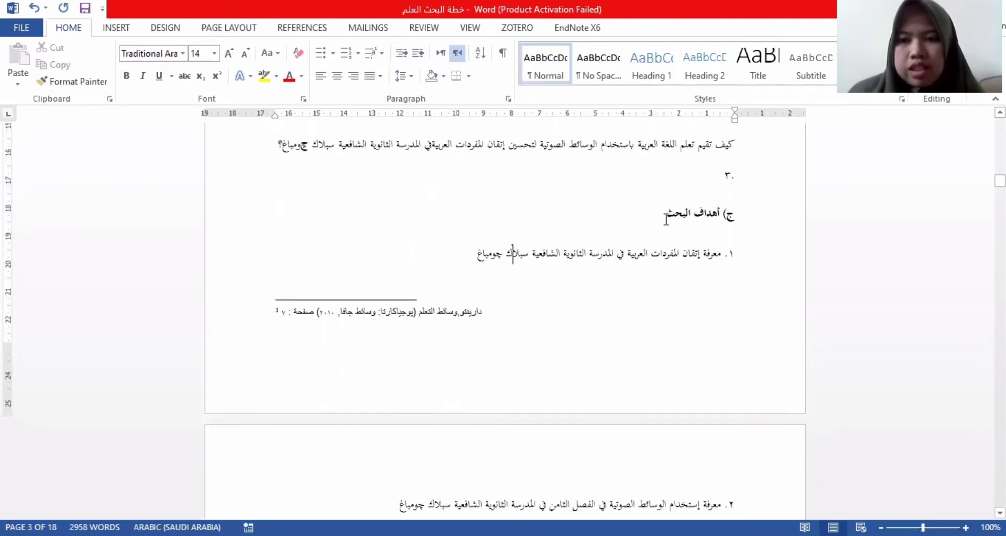
left_click(722, 256)
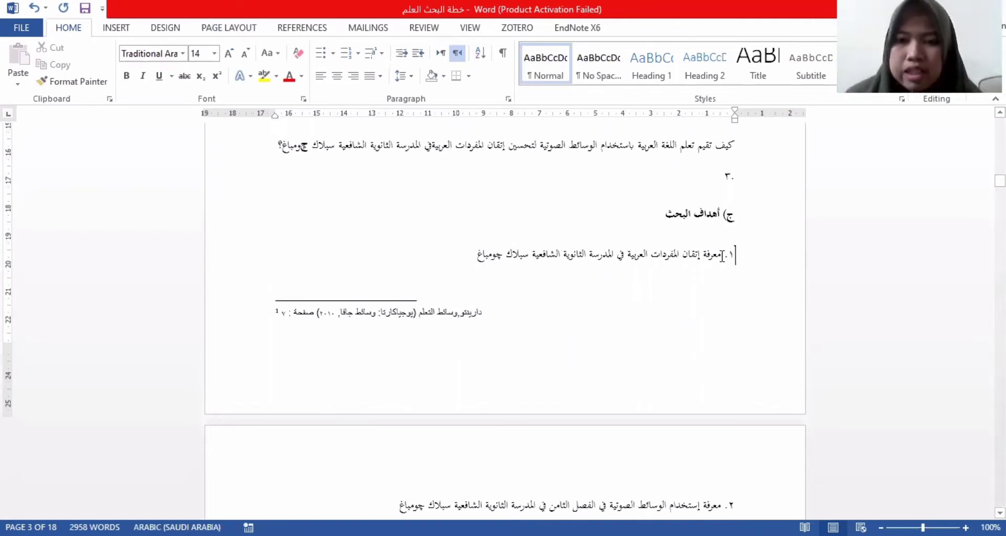
key("Return")
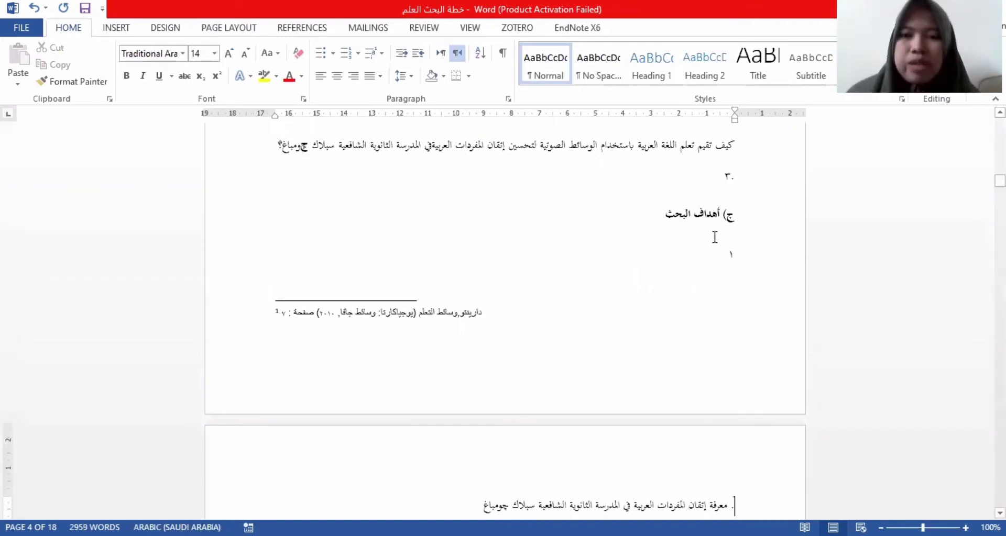
left_click(734, 257)
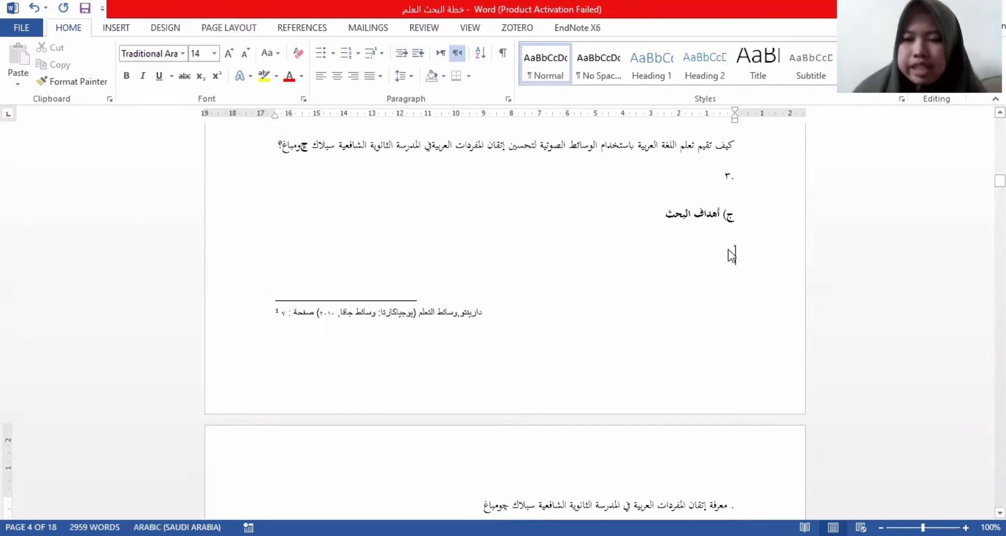
left_click_drag(732, 253, 730, 250)
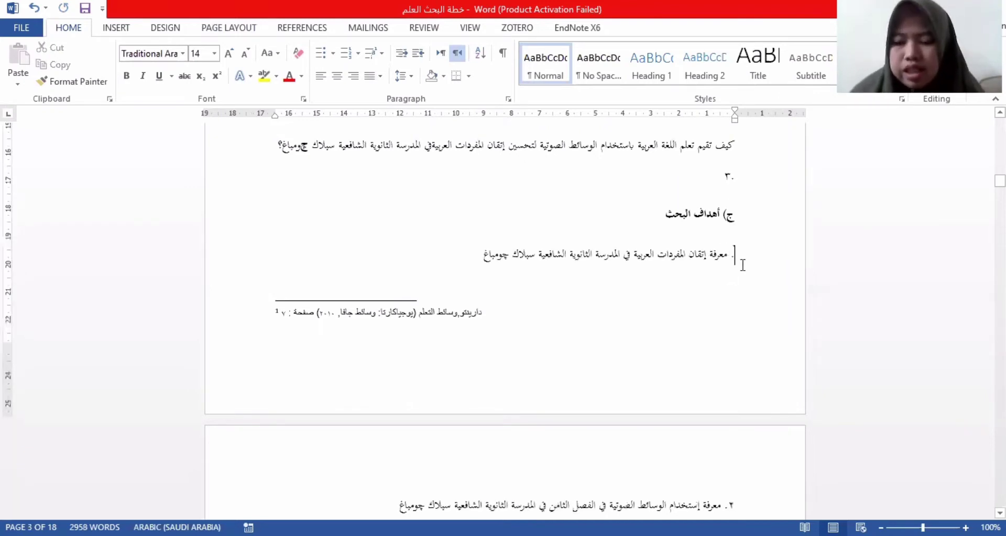
key("ctrl+Return")
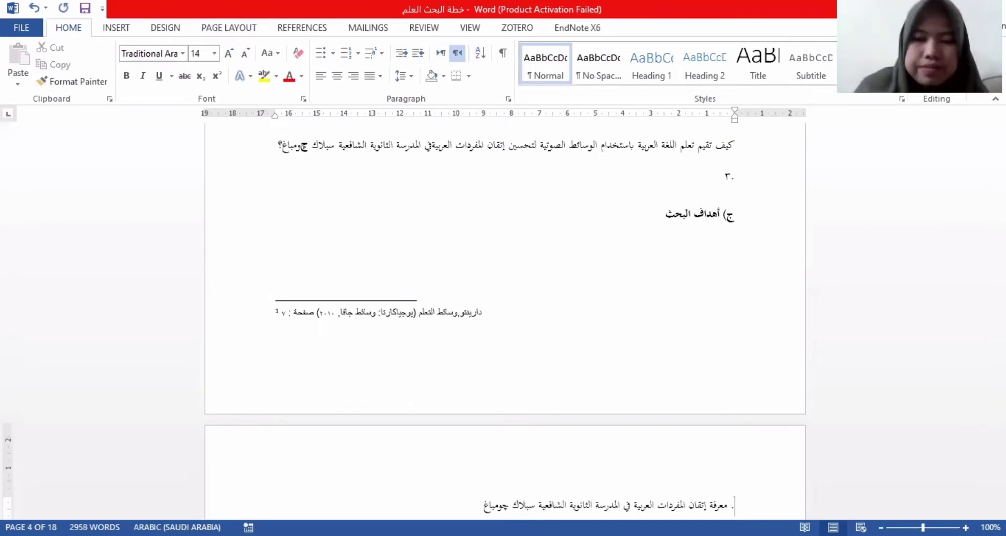
type("١")
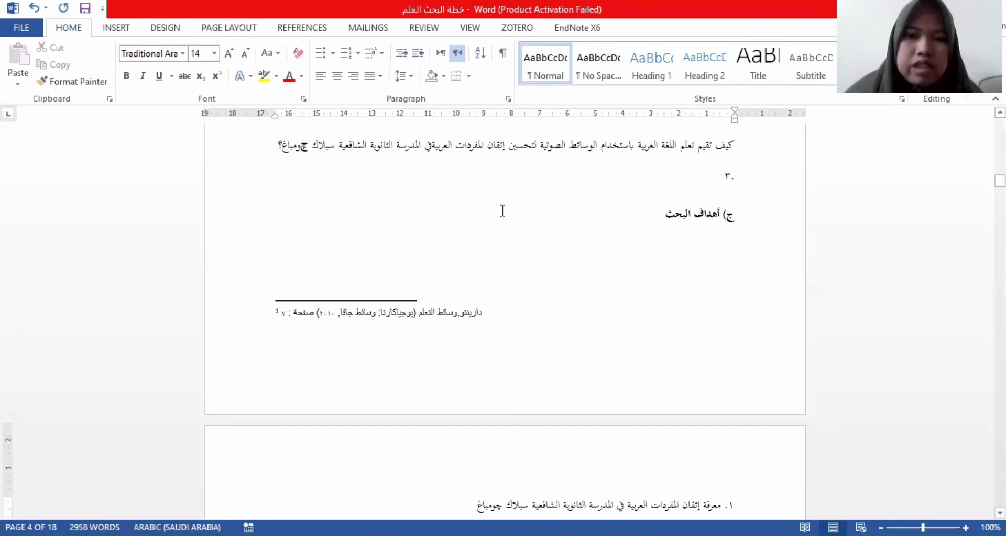
Insert a section break on the empty line below the heading ج) أهداف البحث at the end of page 3
left_click(532, 272)
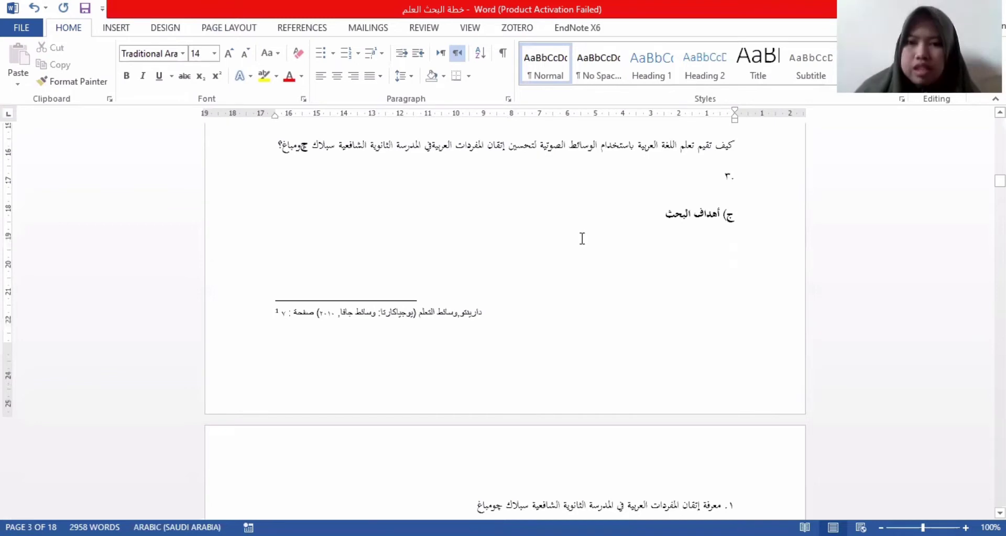
scroll(581, 239, "up", 6)
scroll(581, 239, "up", 4)
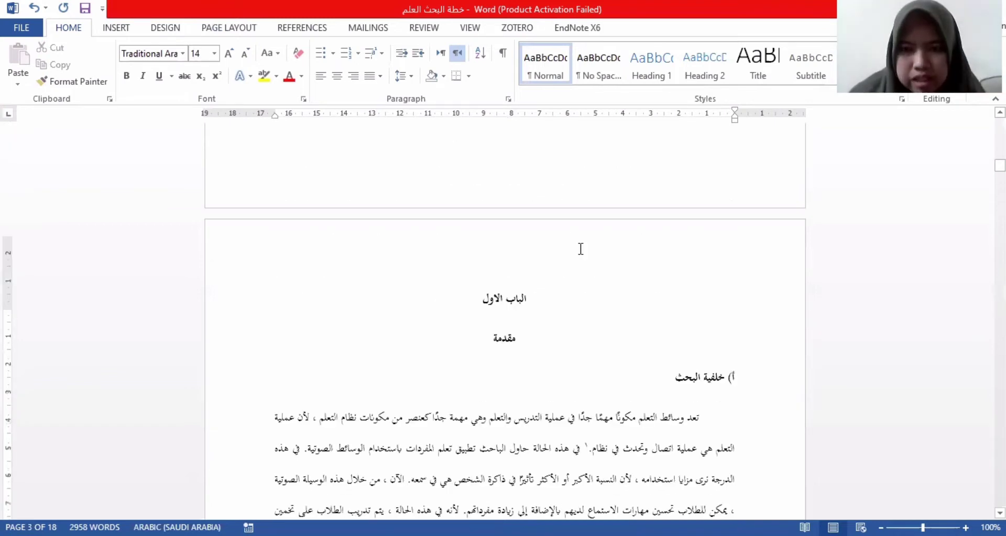
scroll(581, 249, "down", 8)
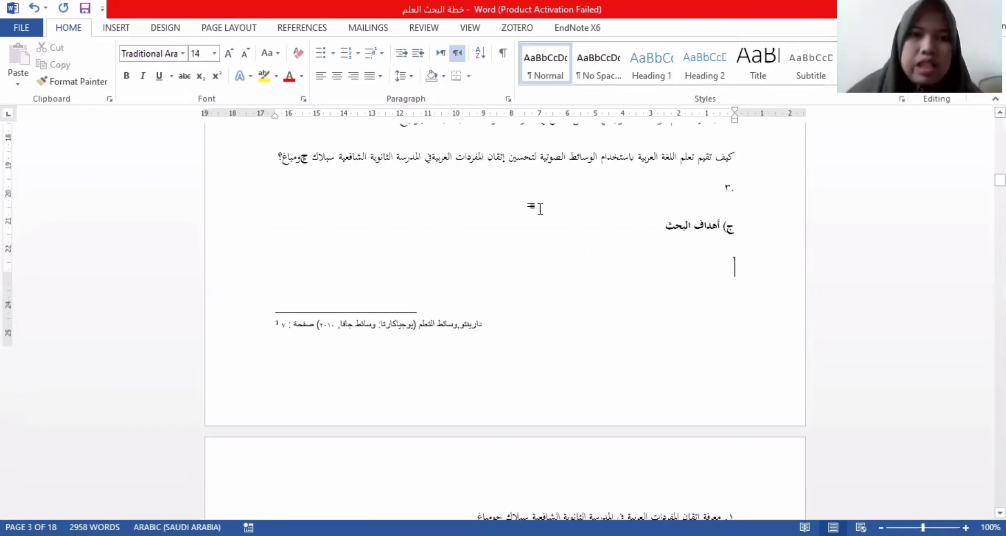
left_click(231, 29)
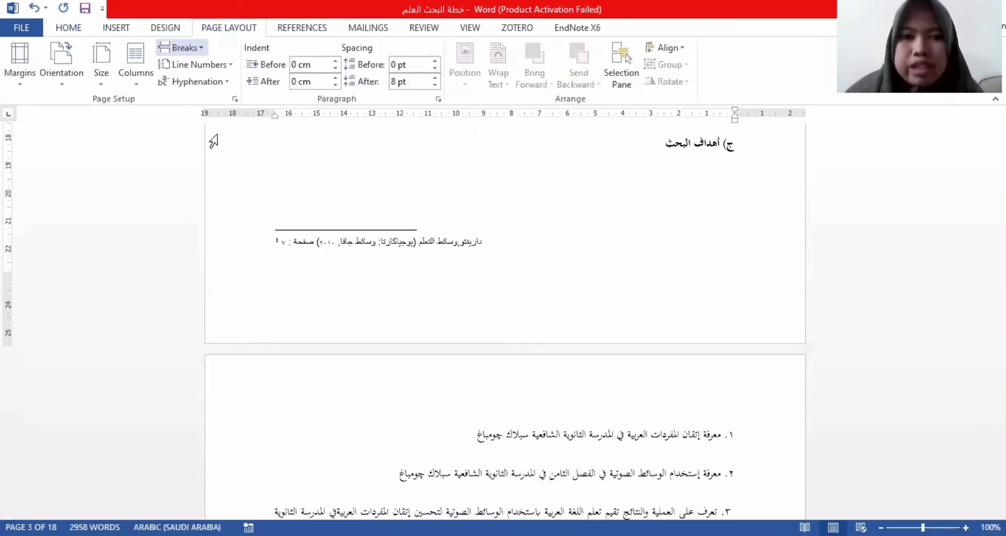
key("ctrl+Return")
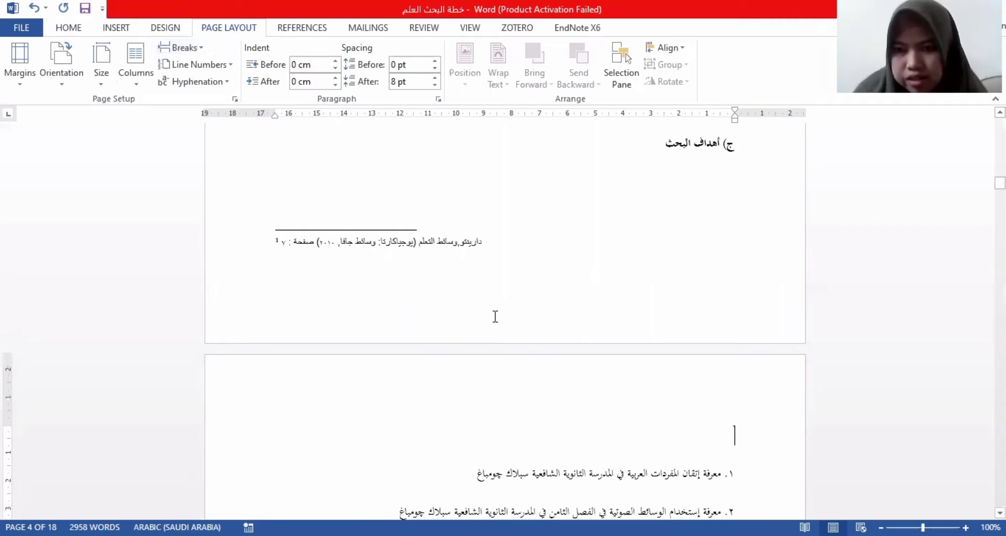
Remove the blank line above the first objective on page 4, keeping its number ١
left_click(495, 317)
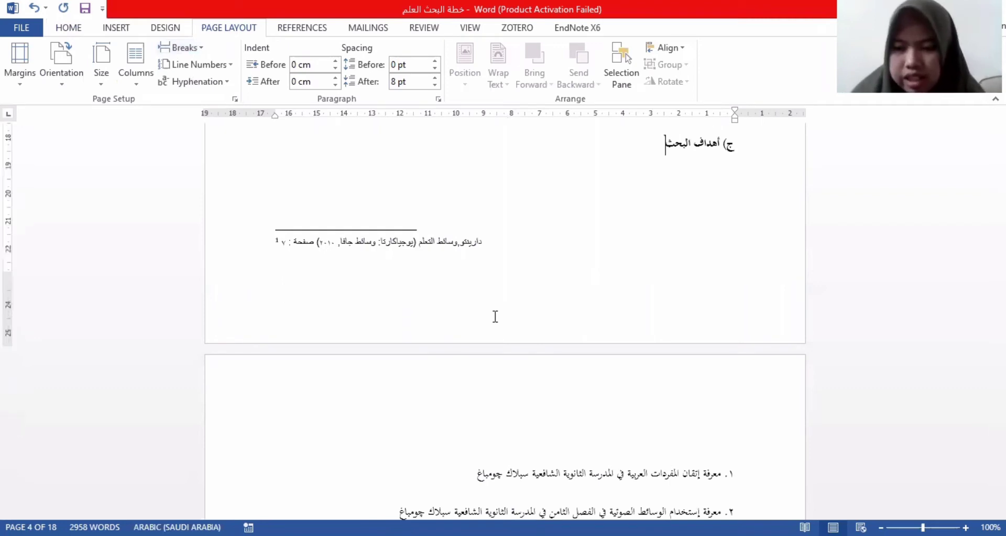
left_click(736, 471)
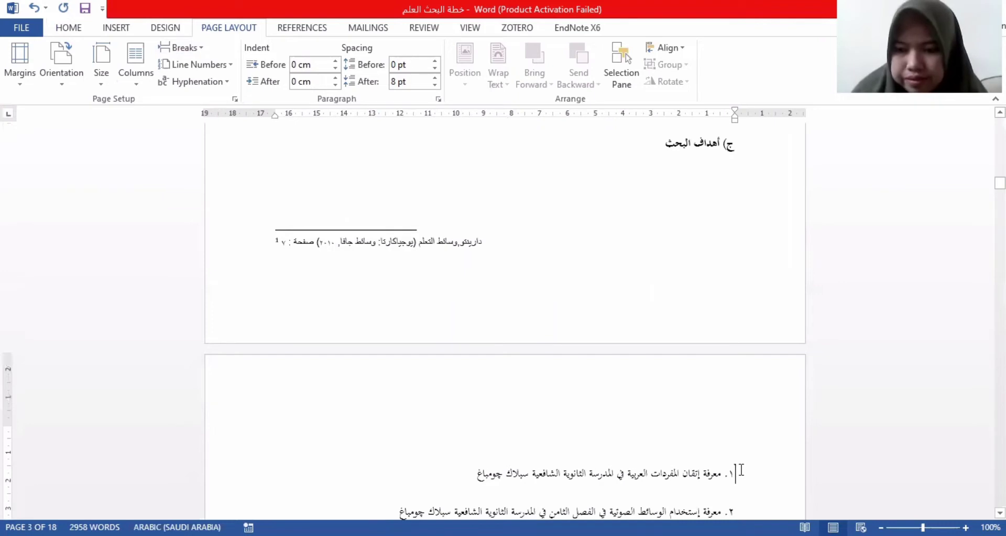
key("Delete")
key("BackSpace")
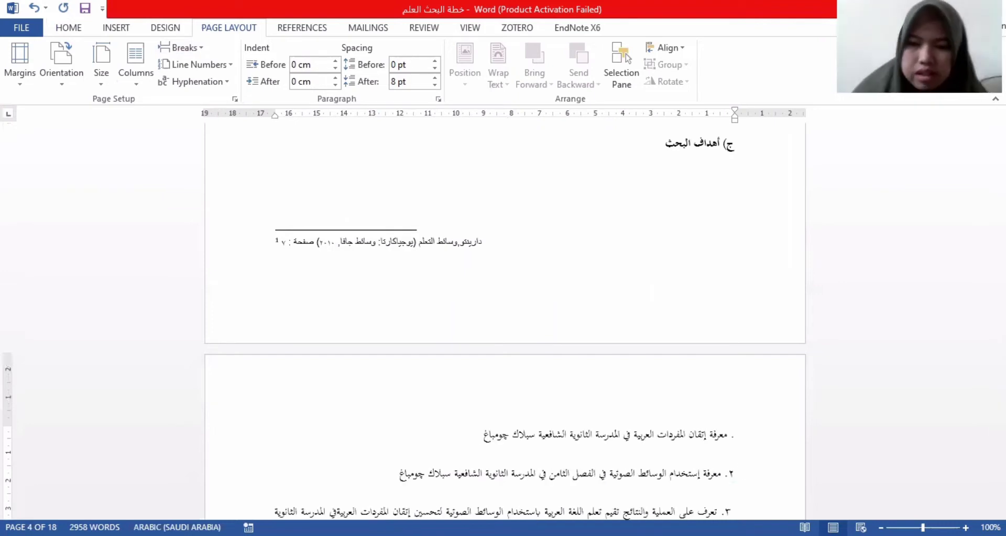
key("ctrl+z")
scroll(680, 355, "down", 1)
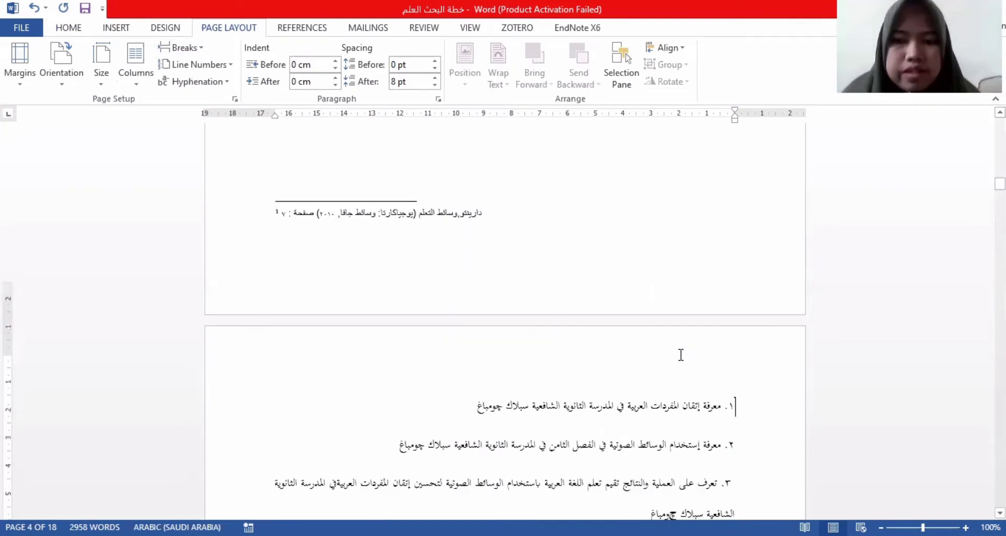
Insert a break at the end of page 7 before the chapter heading الباب الثاني and remove the blank lines above that heading
scroll(681, 355, "down", 5)
scroll(681, 356, "down", 5)
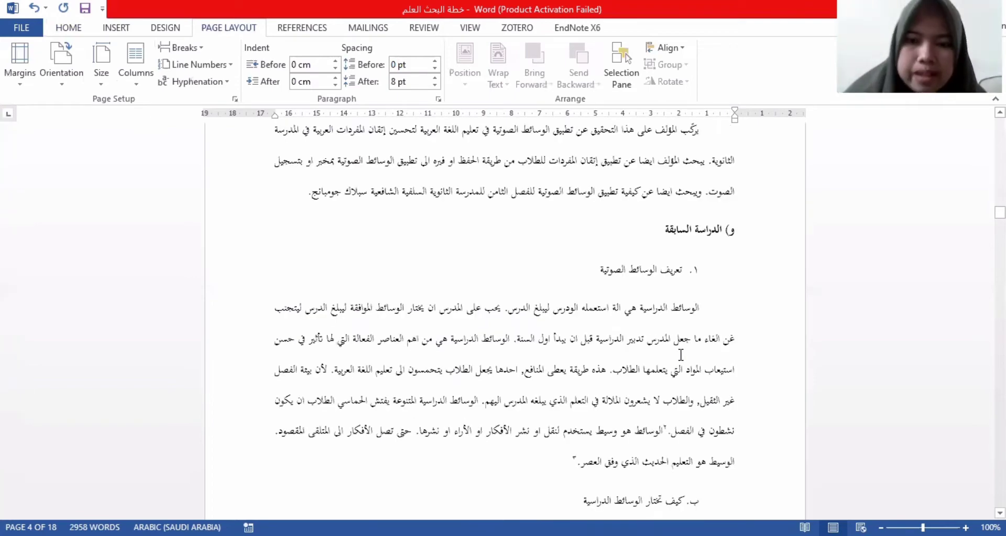
scroll(681, 355, "down", 5)
scroll(681, 355, "down", 5)
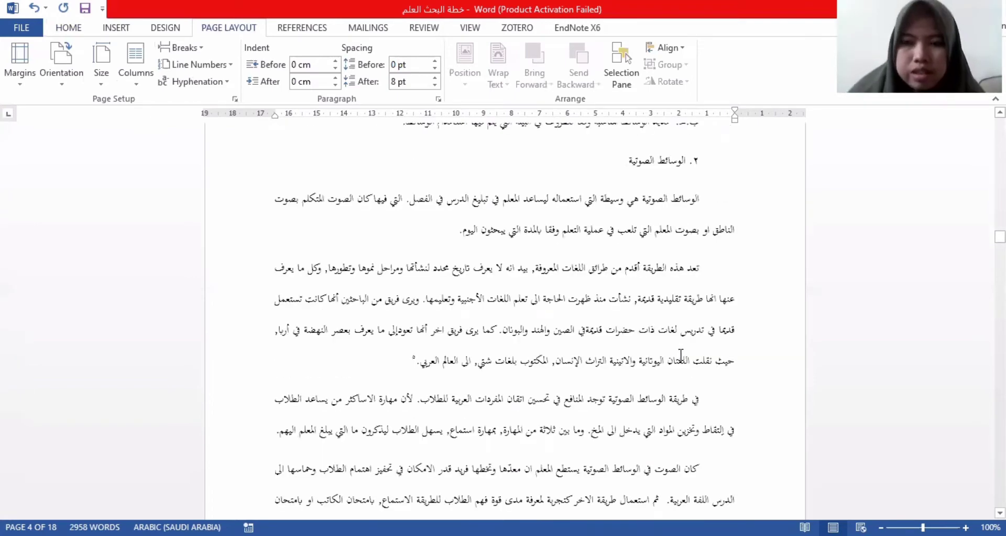
scroll(680, 355, "down", 5)
scroll(680, 355, "down", 3)
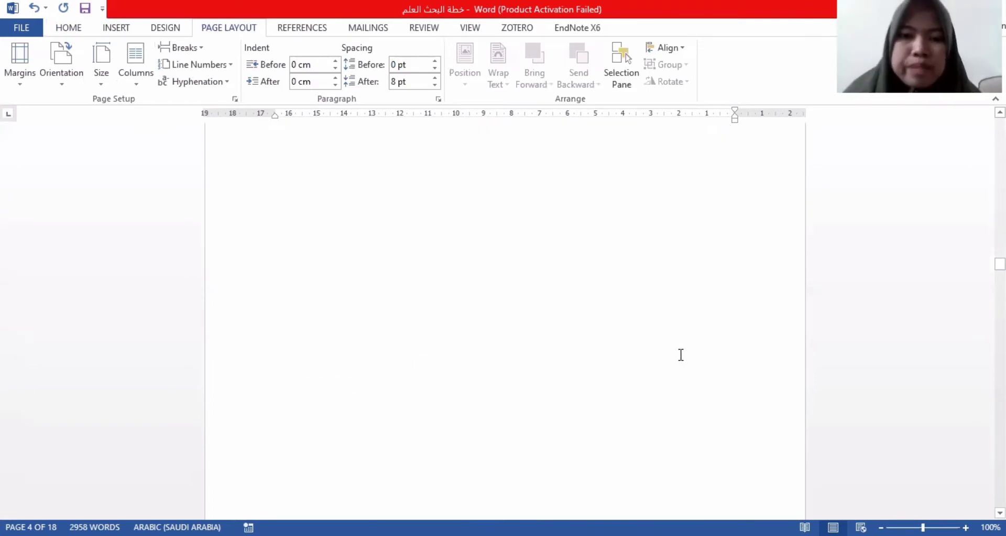
scroll(680, 355, "down", 3)
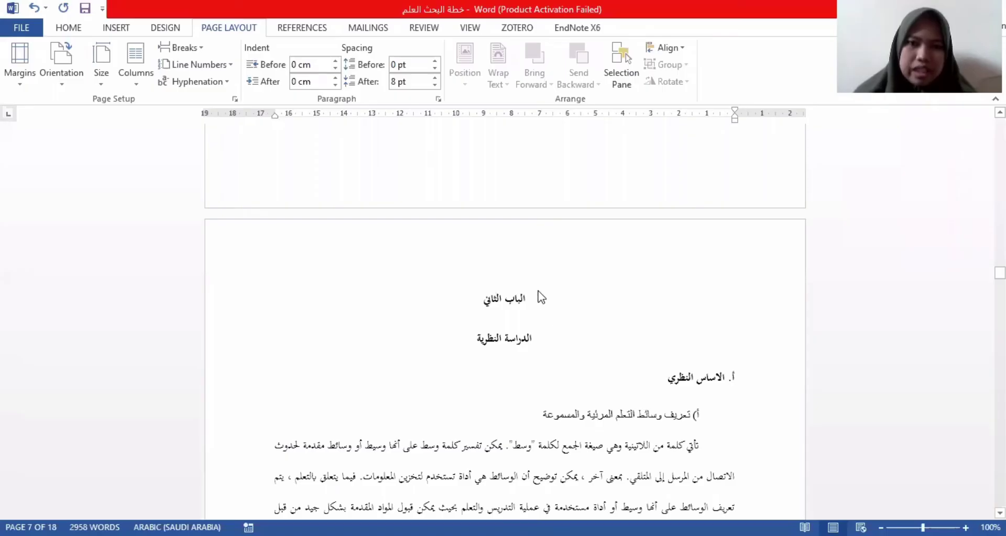
scroll(539, 294, "up", 3)
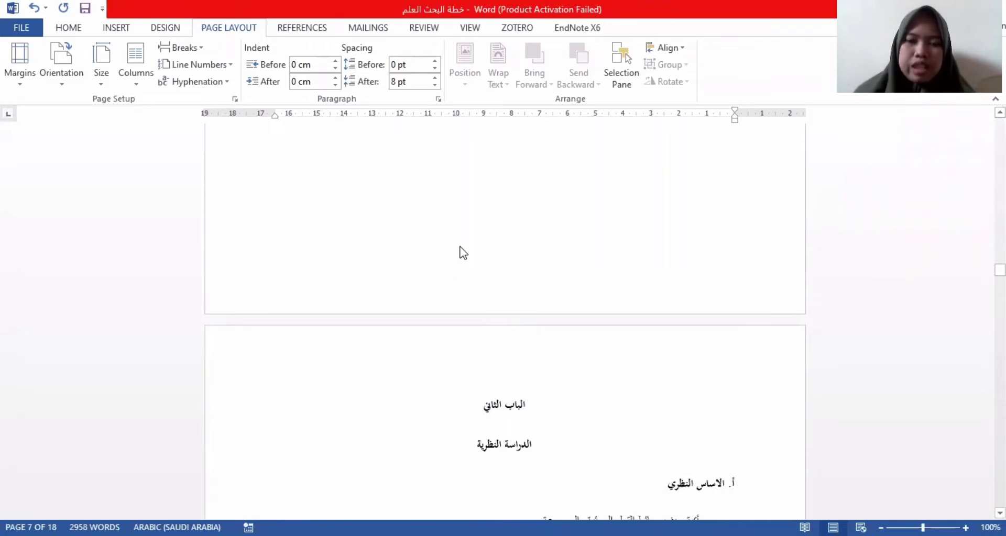
scroll(517, 244, "up", 5)
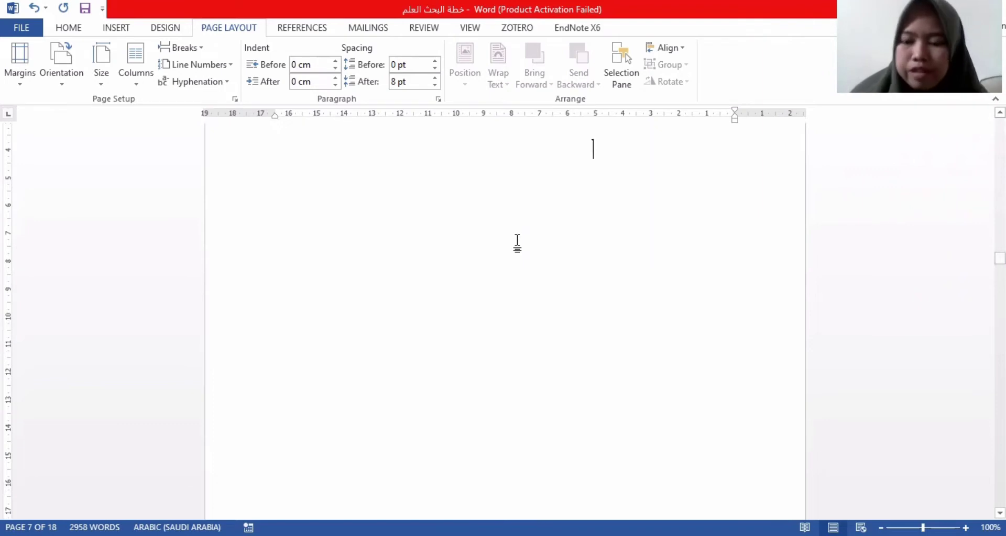
key("Down")
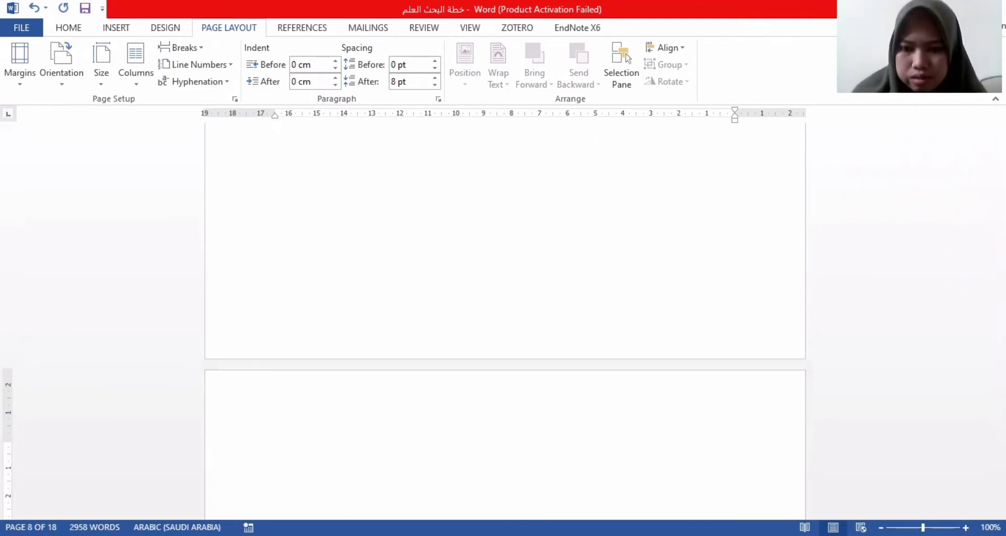
scroll(548, 315, "down", 4)
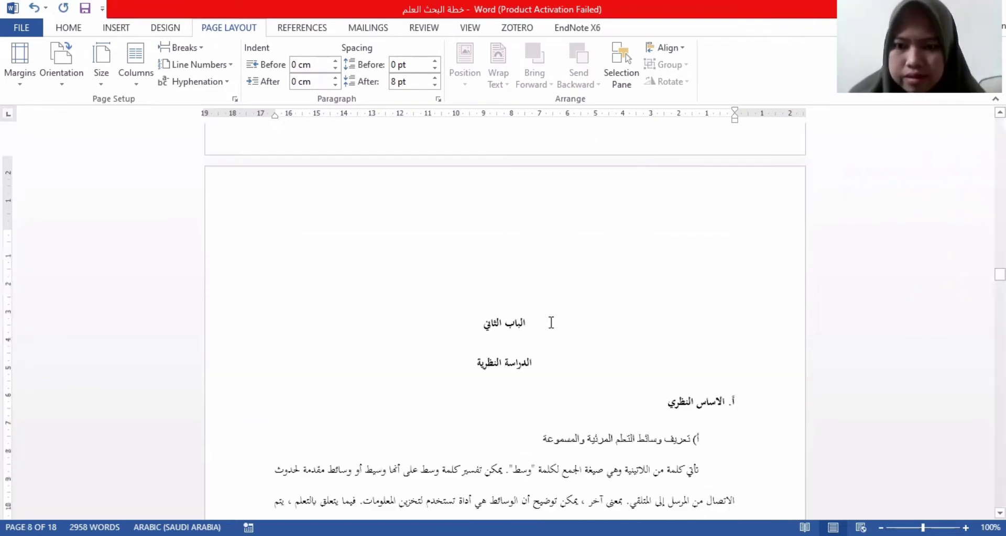
left_click(544, 316)
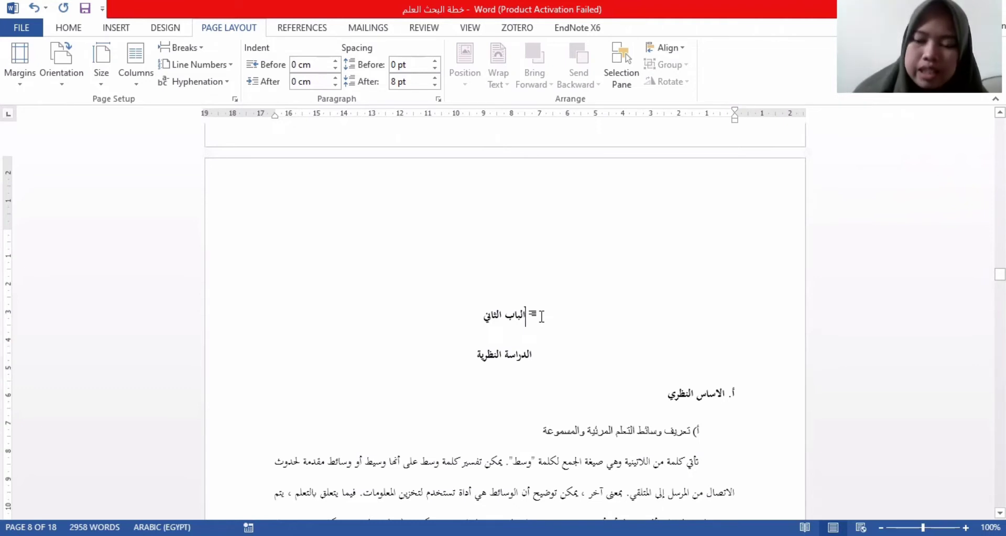
scroll(543, 317, "down", 2)
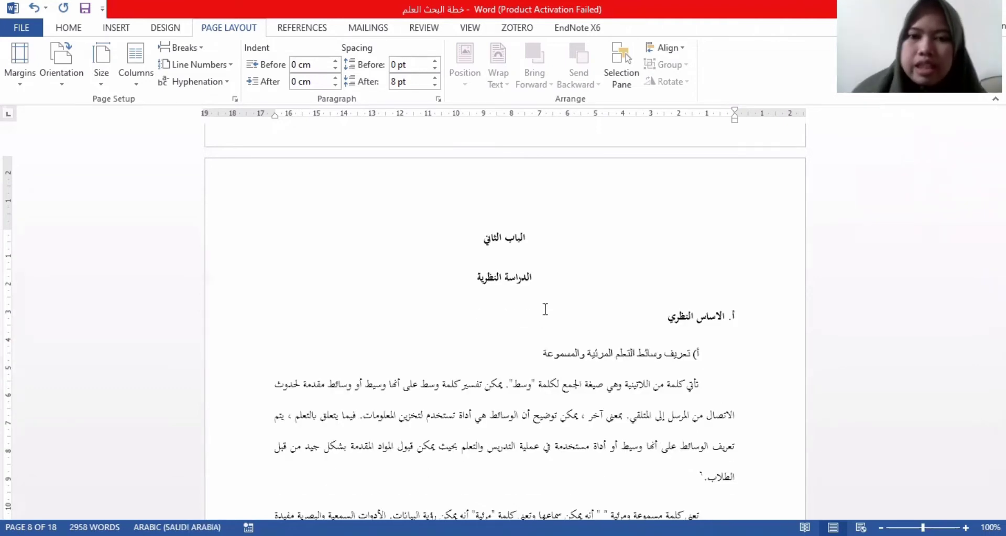
Delete the break and surplus empty lines between the last paragraph of chapter one and the chapter heading الباب الثاني
scroll(601, 218, "up", 3)
scroll(592, 191, "up", 15)
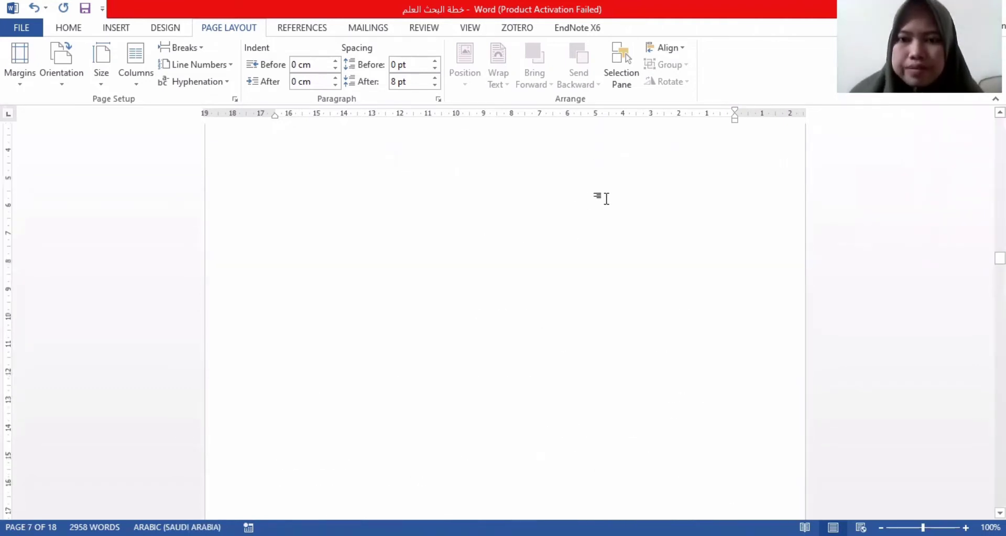
left_click(606, 199)
key("Delete")
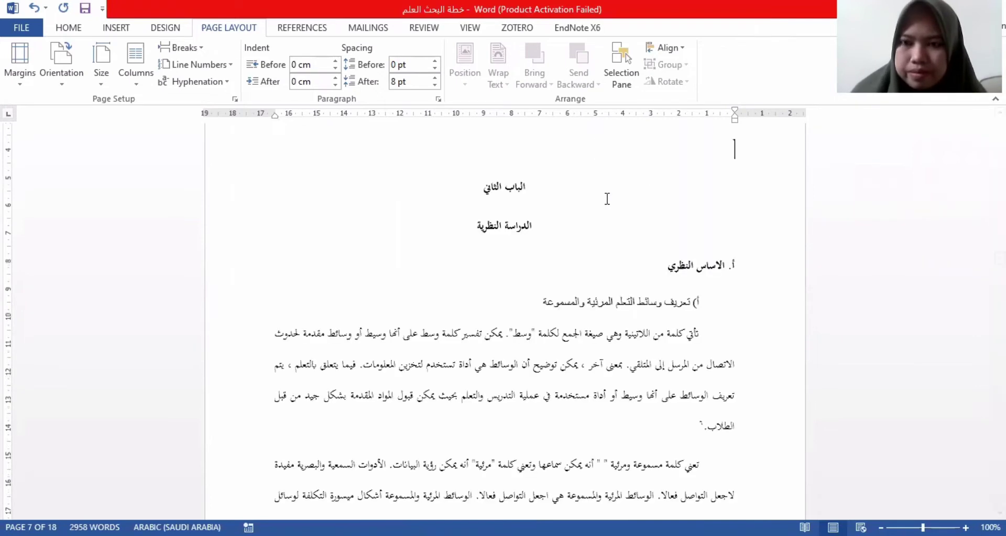
key("BackSpace")
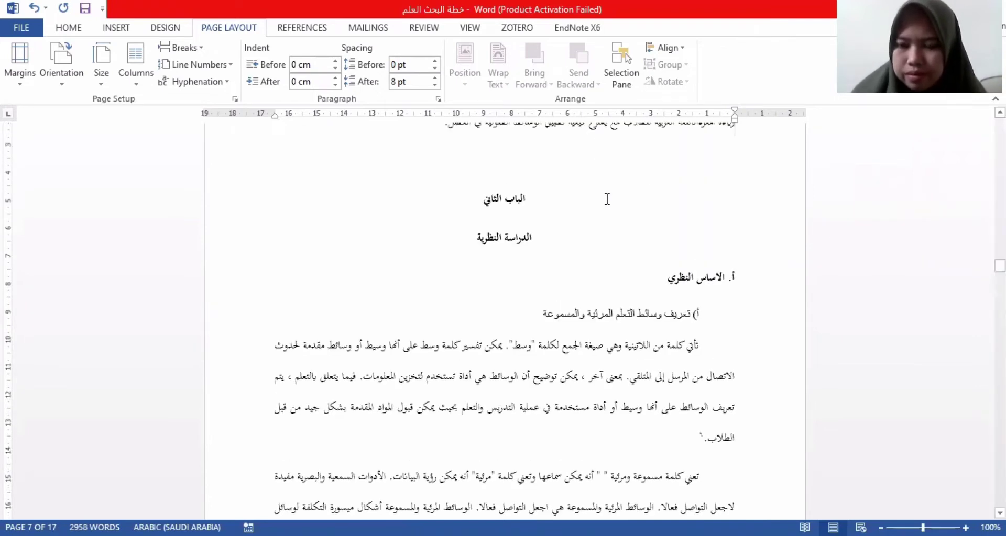
scroll(610, 201, "up", 2)
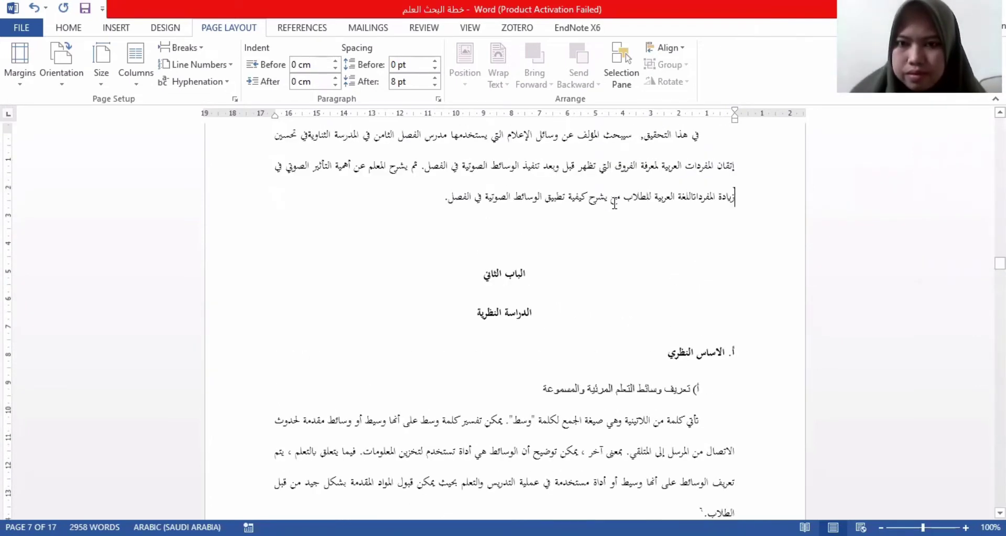
Add blank lines above the chapter heading الباب الثاني on page 7 until the heading moves onto page 8
left_click(554, 278)
key("Return")
key("Return")
key("Return")
key("Return")
key("Return")
key("Return")
key("Return")
key("Return")
key("Return")
key("Return")
key("Return")
key("Return")
key("Return")
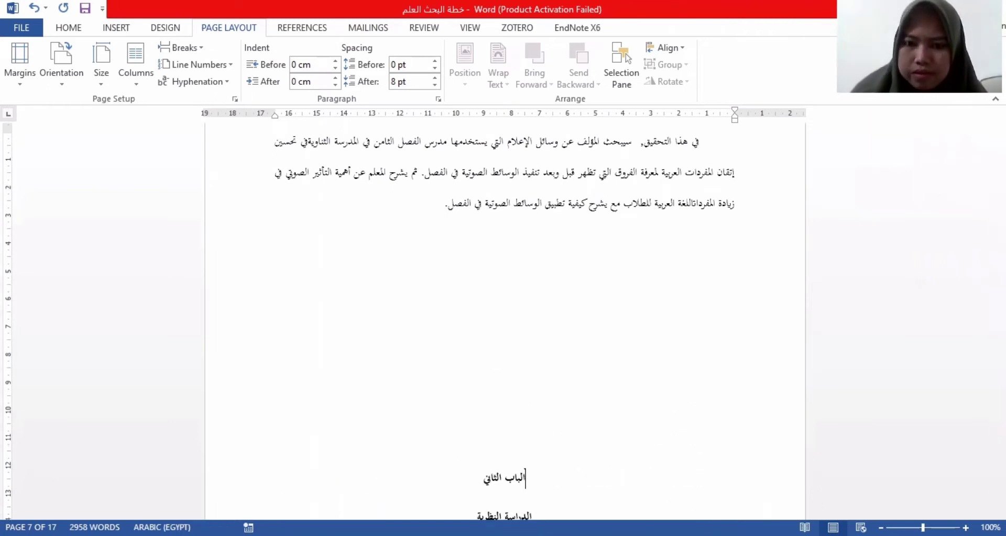
key("Return")
key("Return")
key("Return")
key("Return")
key("Return")
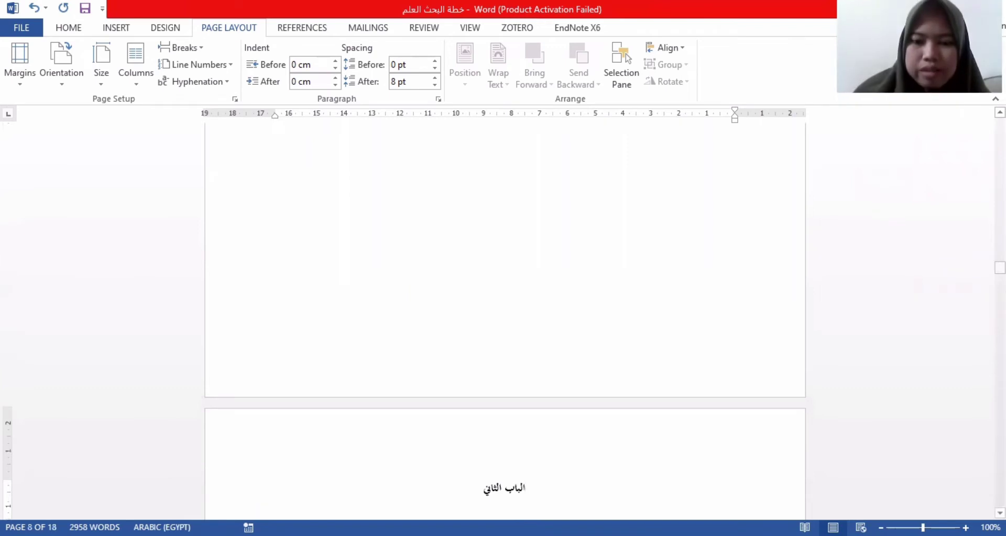
Insert a break on the last empty line of page 7, below the final paragraph of chapter one
scroll(556, 272, "up", 10)
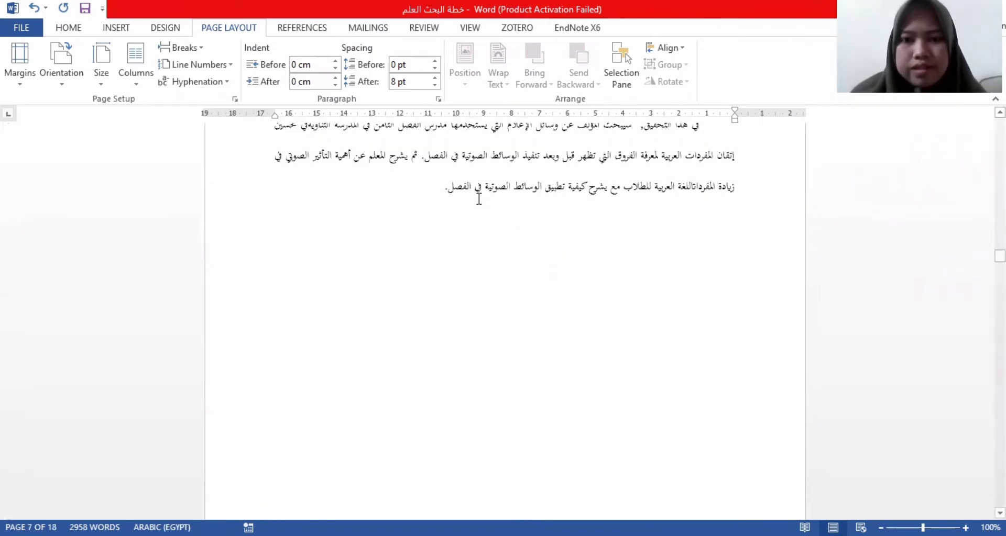
left_click(429, 190)
key("Down")
key("Down")
key("Down")
key("Down")
key("Down")
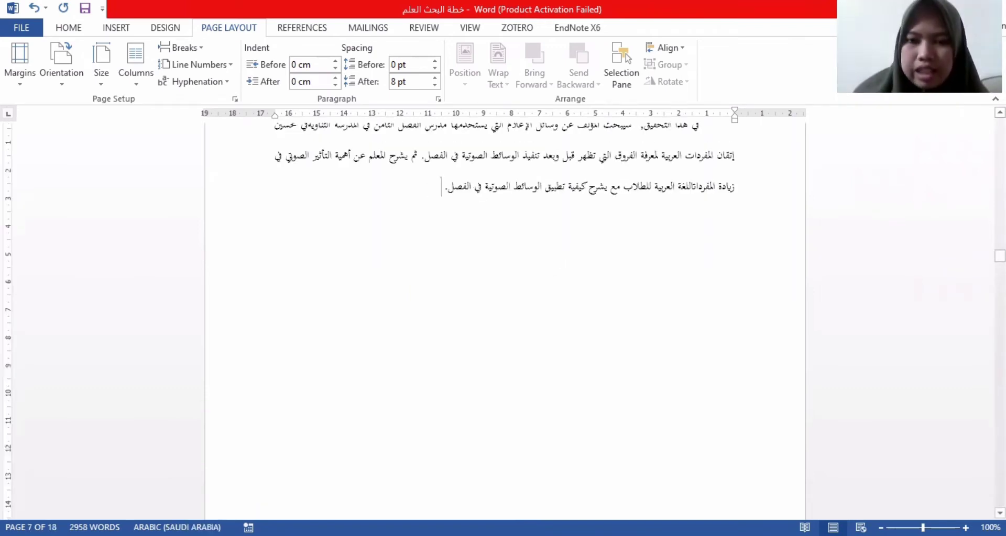
key("Down")
key("Down")
key("Down")
key("Down")
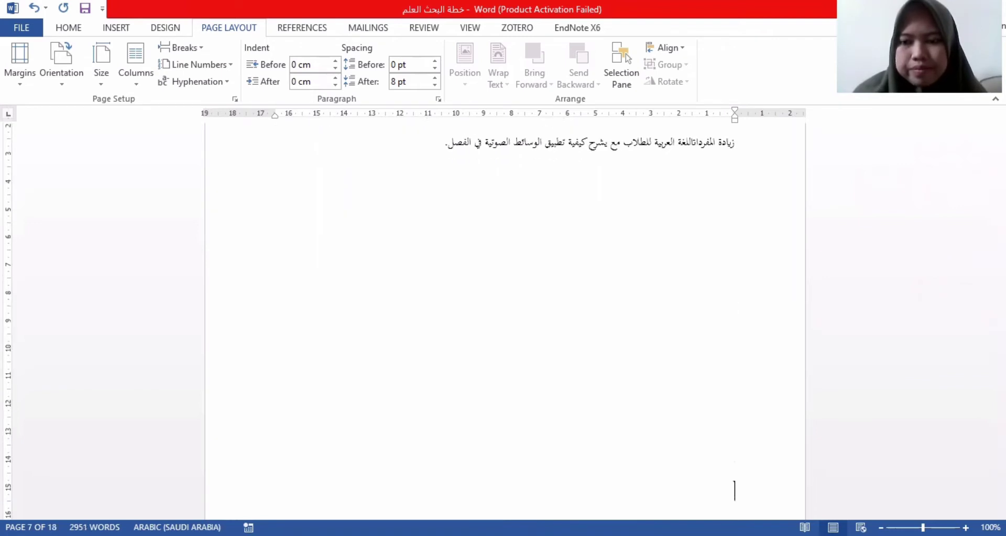
scroll(473, 215, "down", 3)
scroll(473, 215, "down", 3)
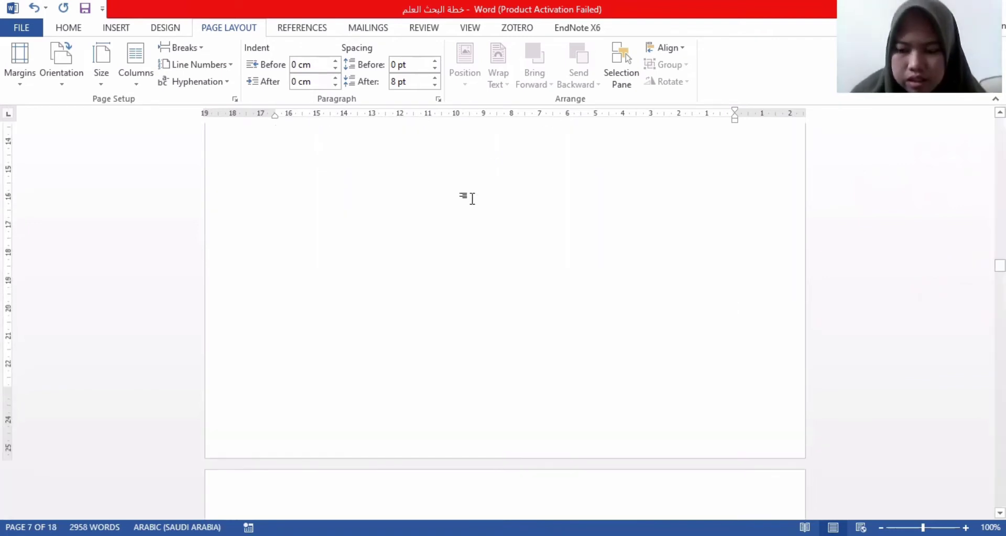
key("Down")
key("Down")
key("Down")
key("Down")
key("Down")
key("Down")
key("Down")
key("Down")
key("Down")
key("Down")
key("Down")
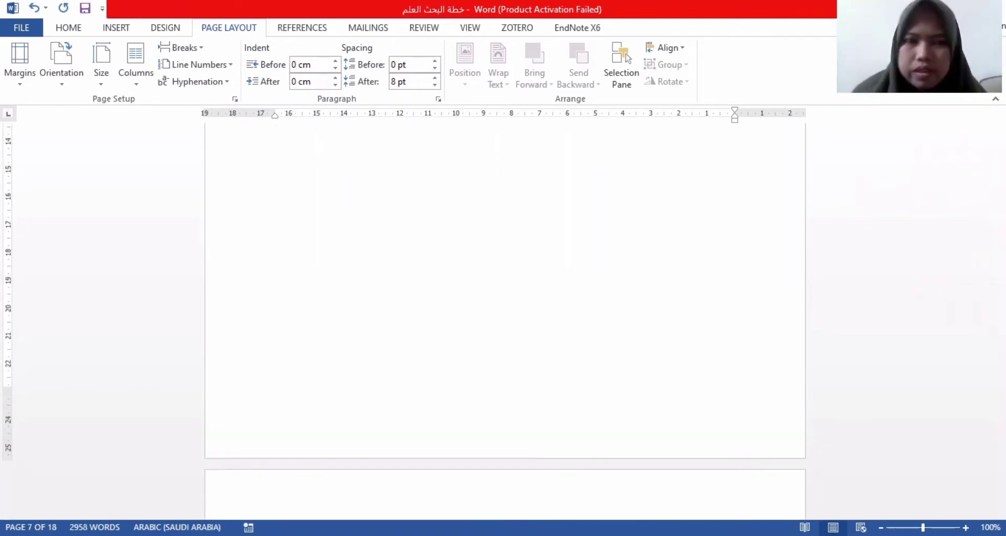
left_click(189, 48)
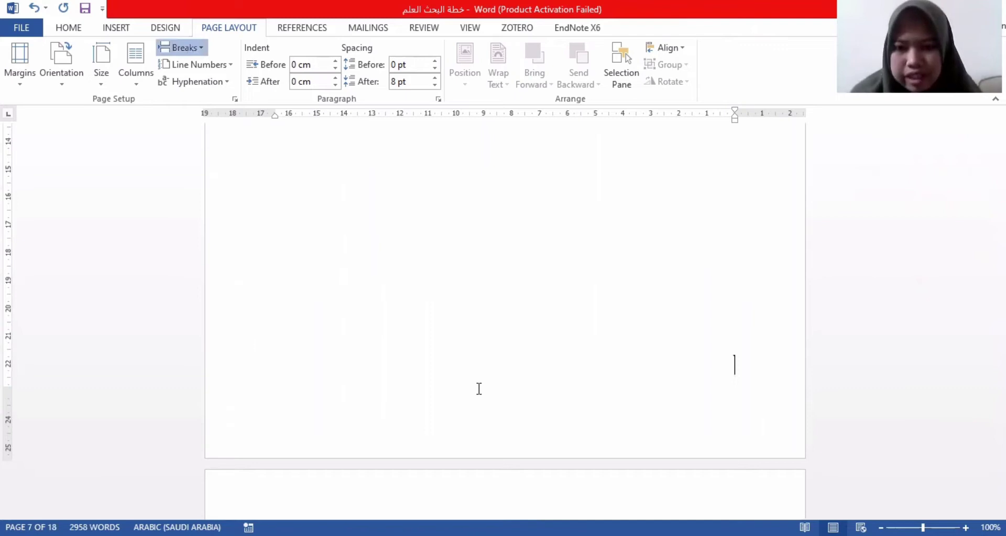
Delete the blank lines above the chapter heading الباب الثاني on page 8 and center the heading
scroll(564, 450, "down", 2)
key("ctrl+z")
key("ctrl+z")
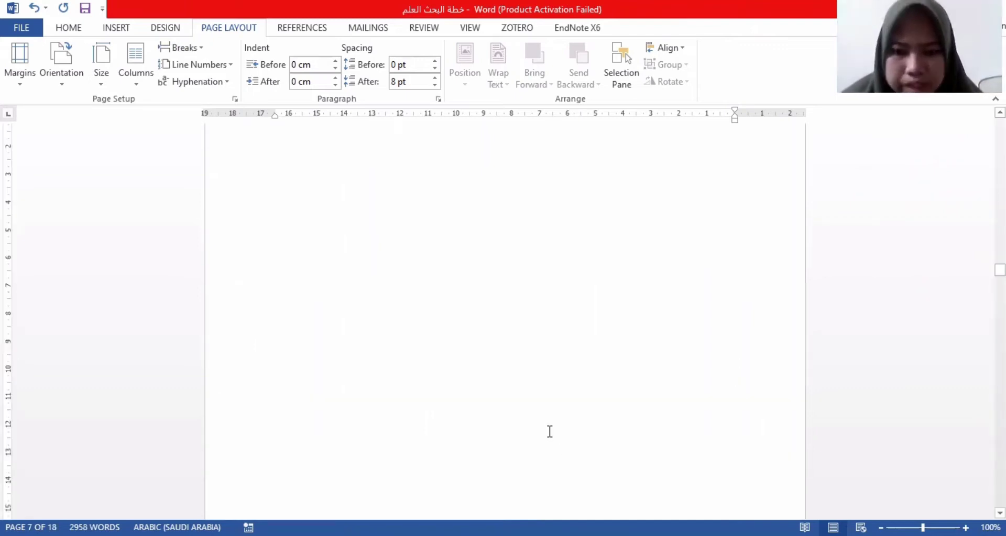
left_click(538, 418)
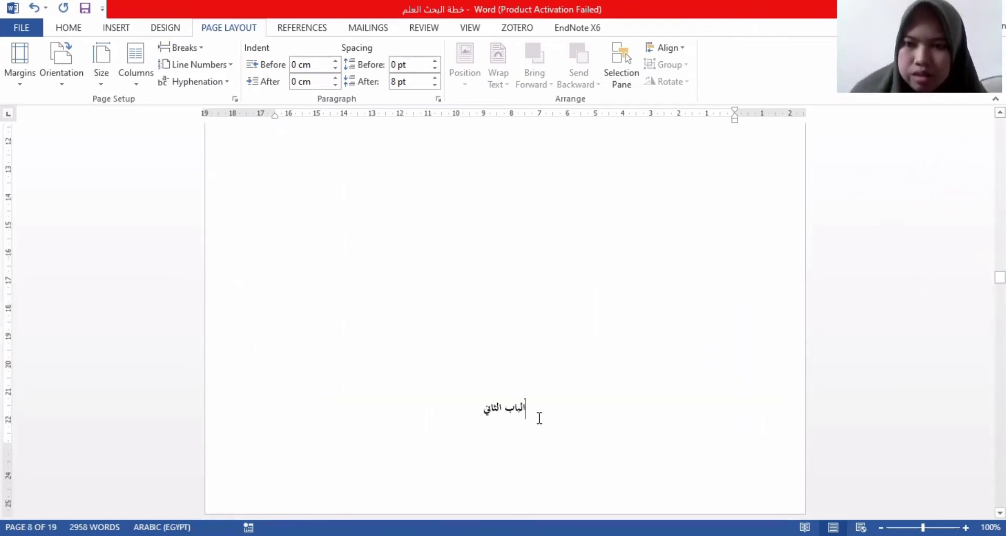
key("ctrl+z")
key("ctrl+z")
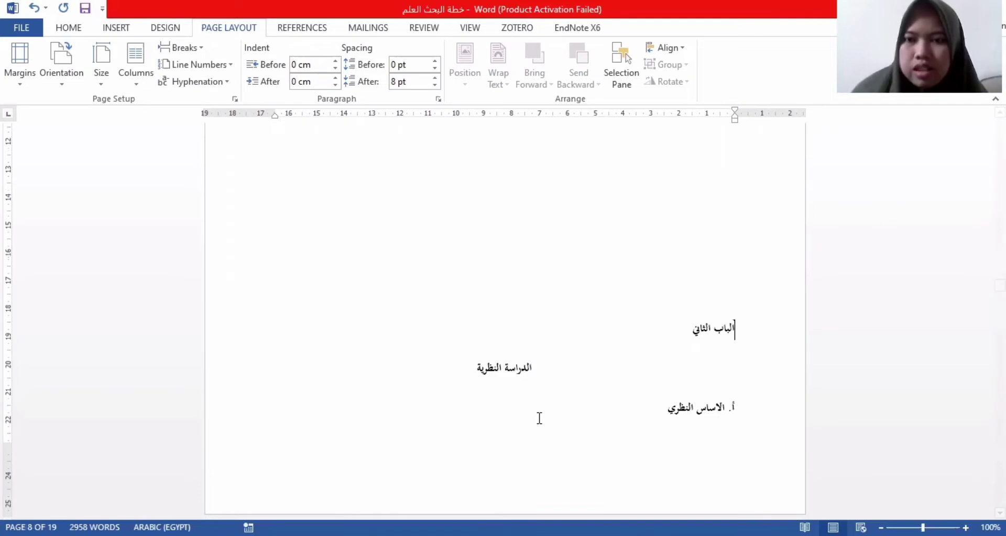
key("ctrl+z")
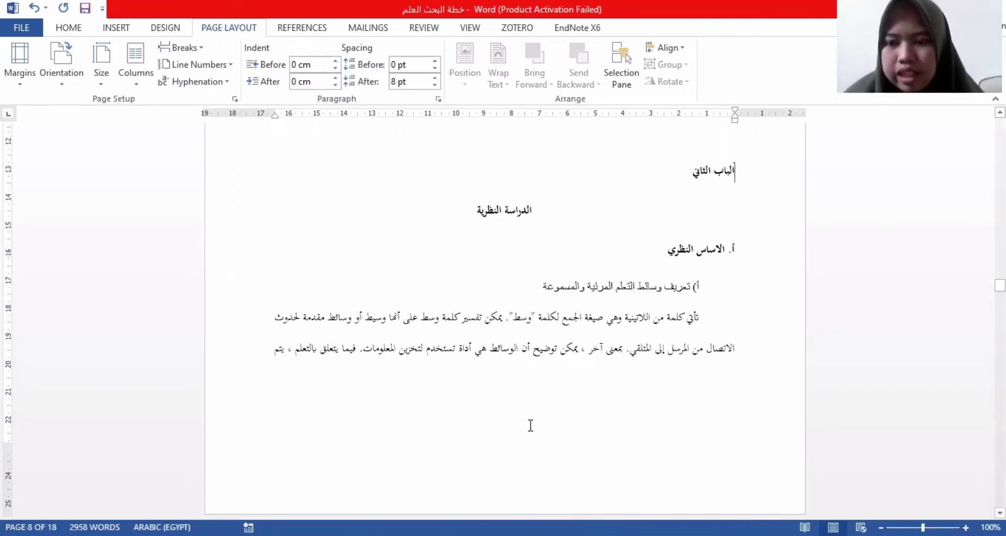
key("ctrl+z")
key("ctrl+z")
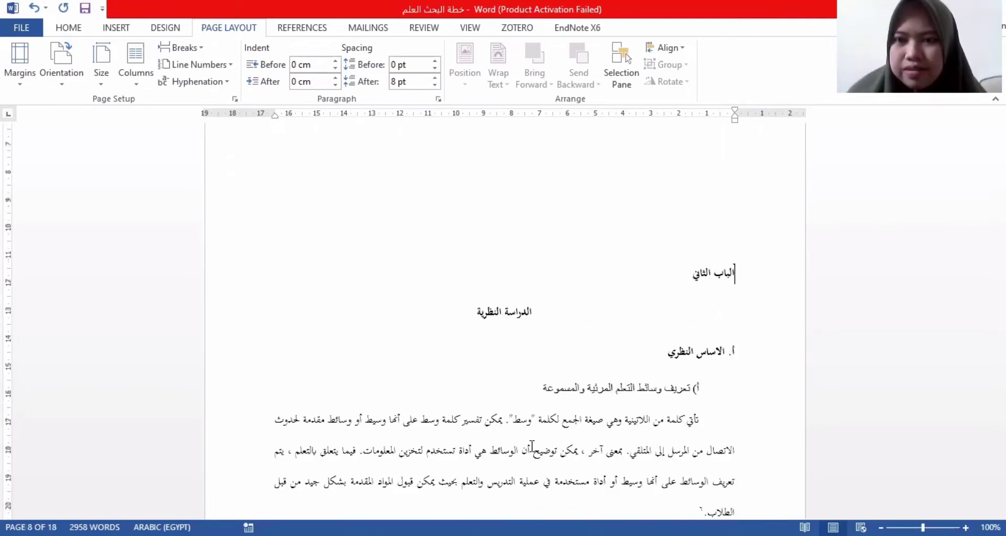
key("ctrl+z")
key("ctrl+z")
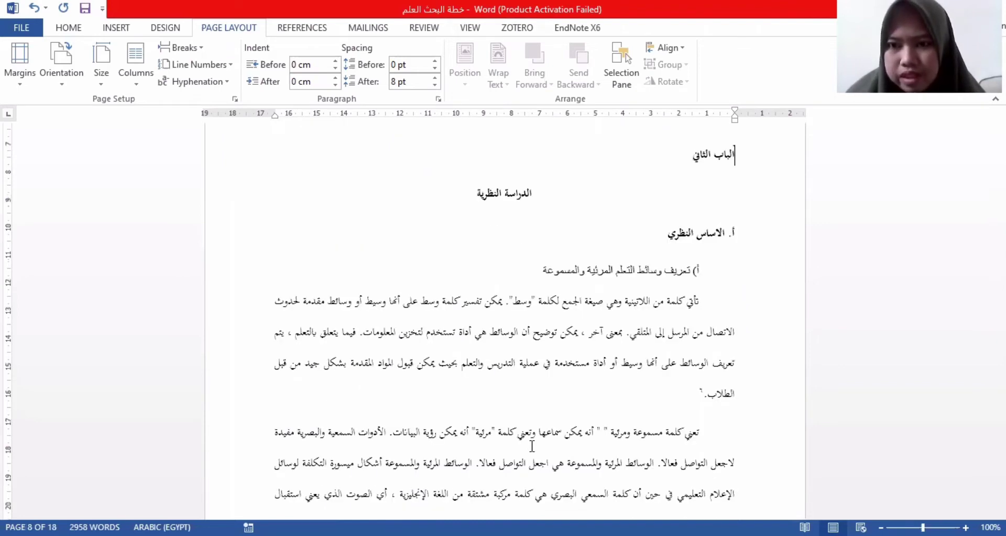
scroll(531, 446, "up", 5)
key("BackSpace")
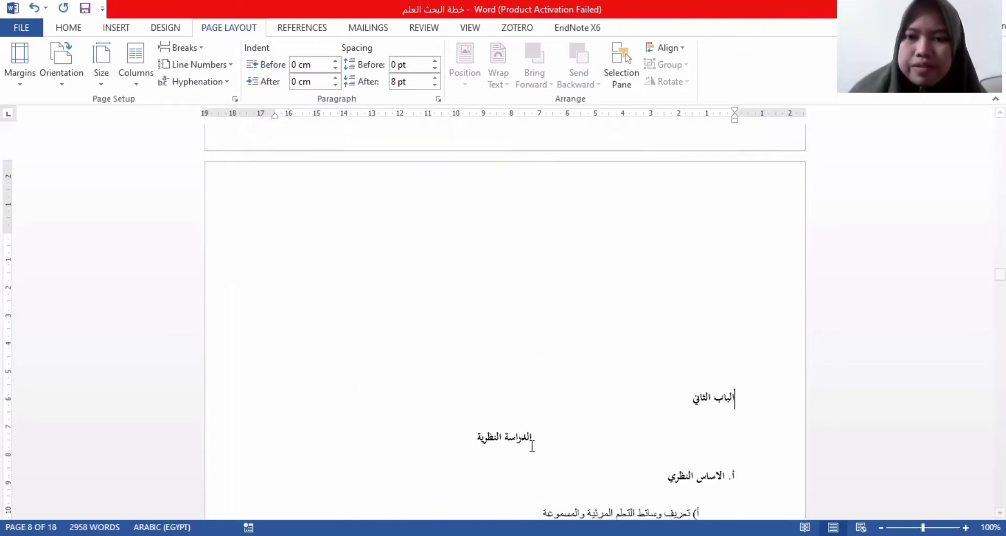
key("BackSpace")
key("BackSpace")
key("BackSpace")
key("BackSpace")
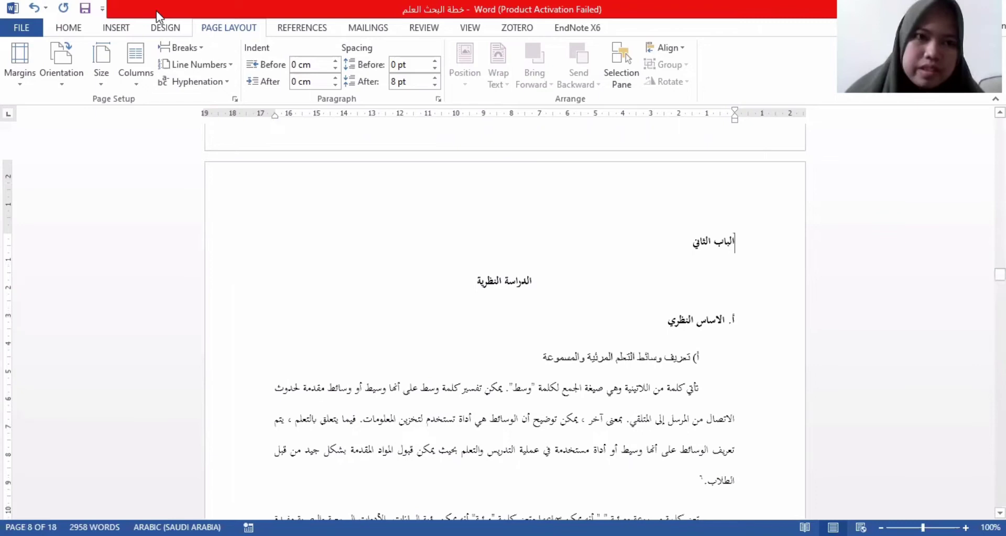
left_click(76, 32)
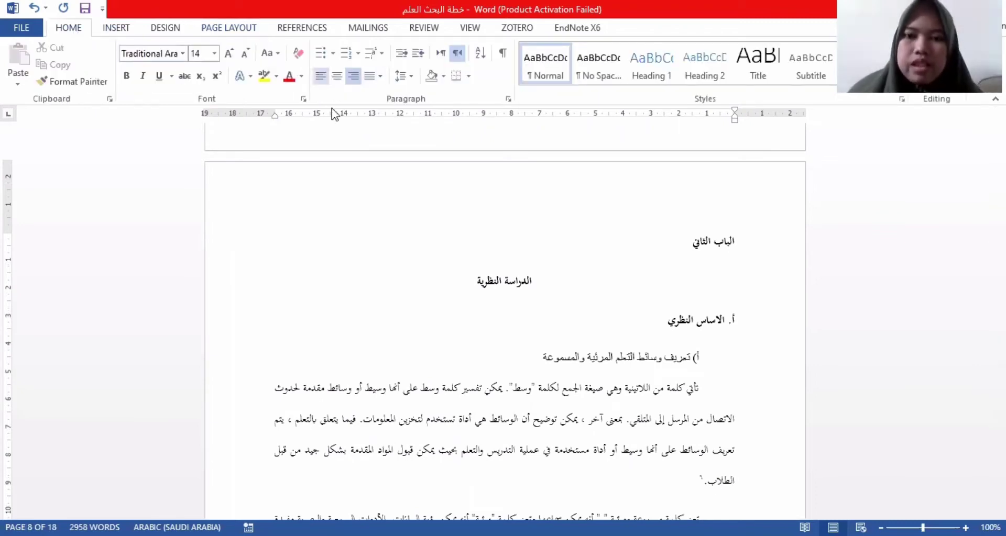
key("ctrl+e")
Insert a Next Page section break on the empty line below the last paragraph of page 8
scroll(349, 157, "down", 7)
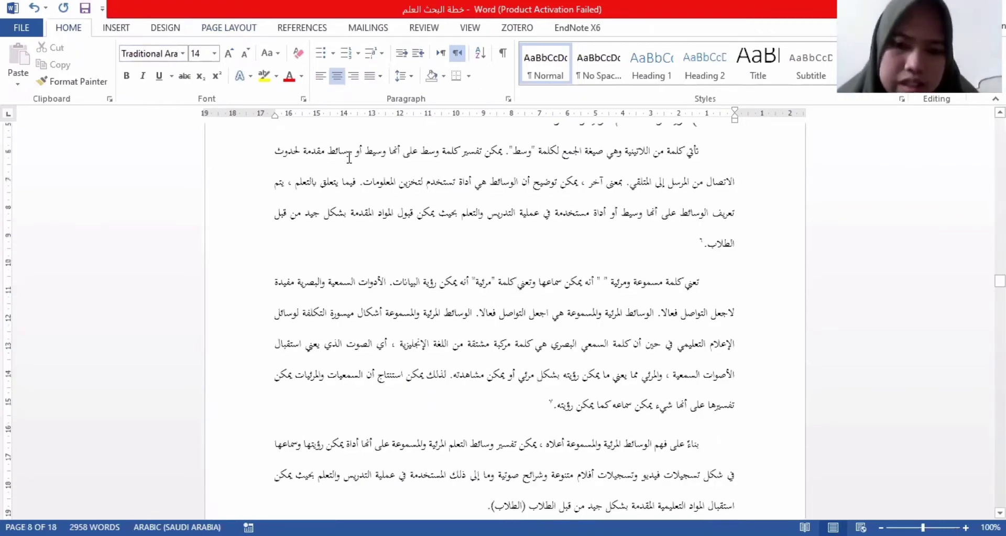
scroll(350, 157, "down", 5)
scroll(350, 157, "down", 4)
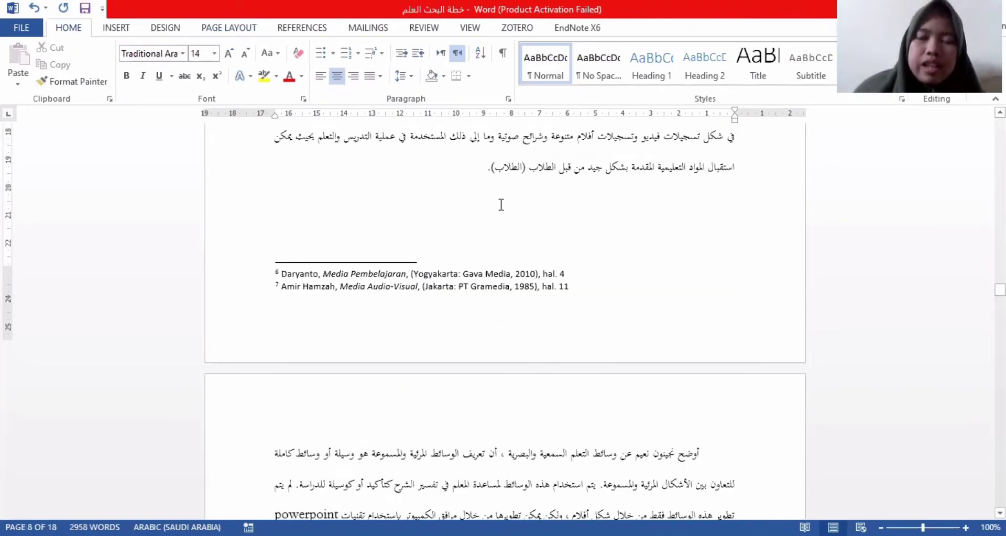
scroll(498, 205, "down", 1)
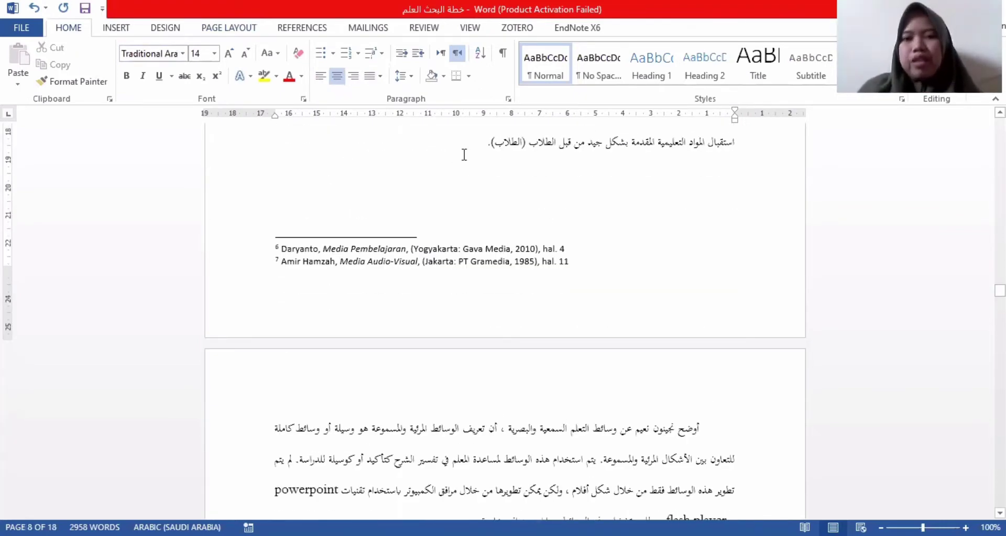
left_click(649, 190)
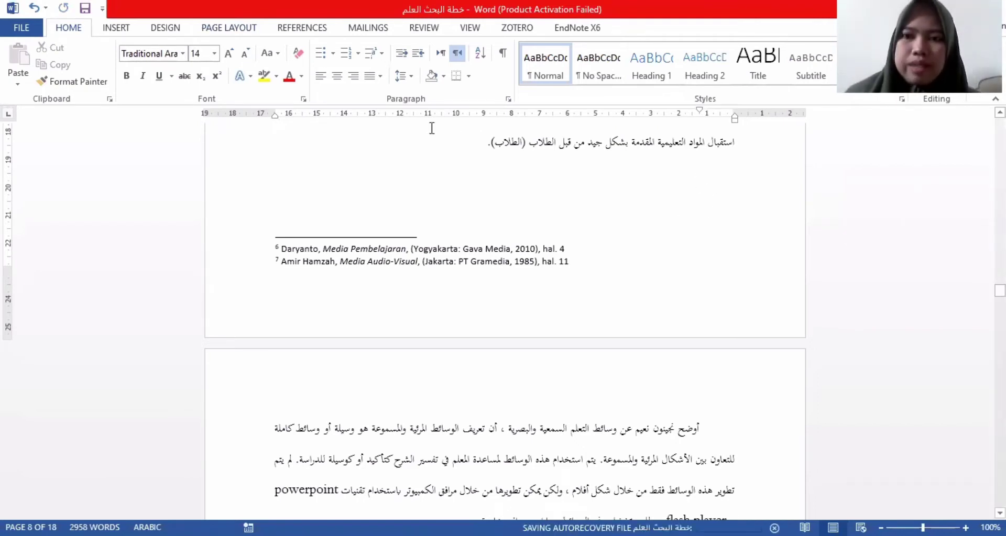
left_click(218, 30)
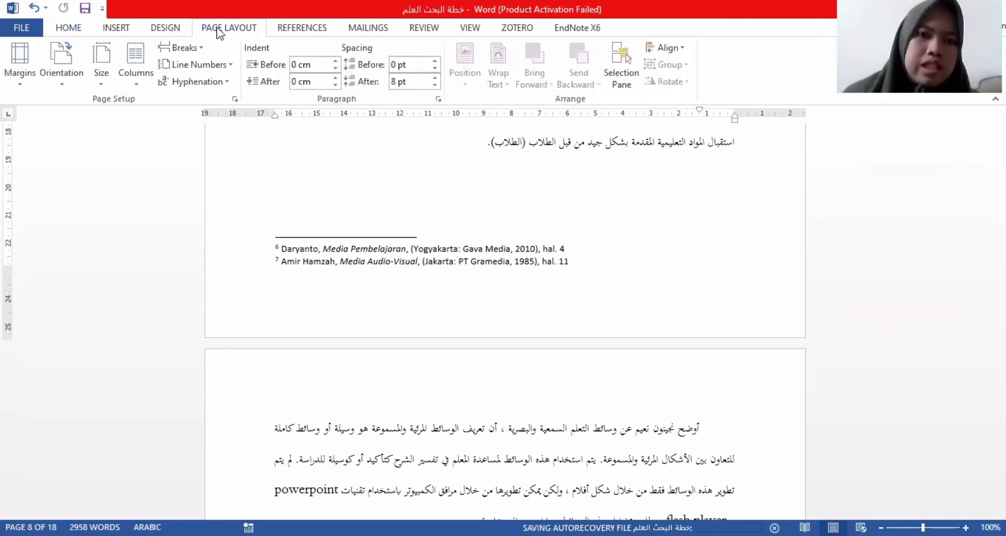
left_click(195, 49)
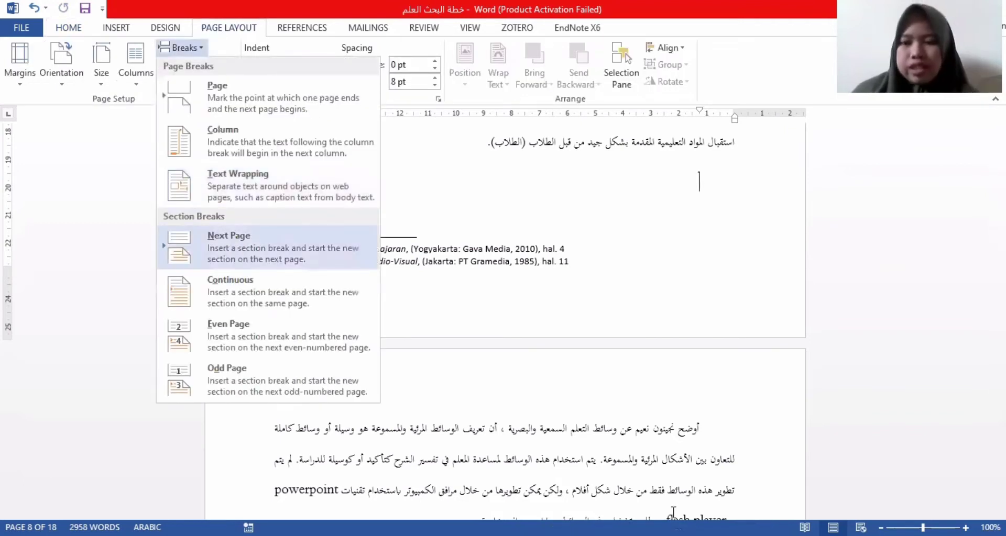
key("Return")
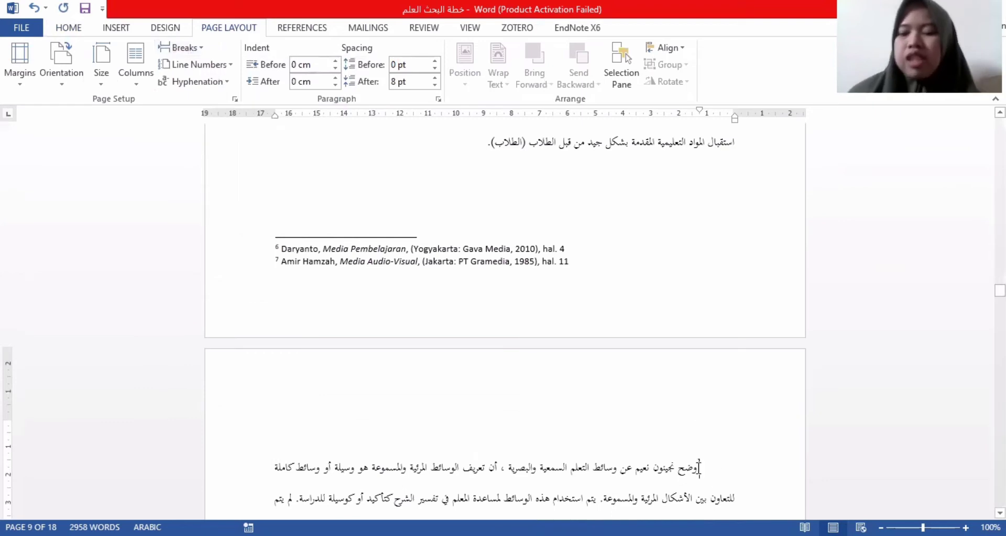
Remove the blank line above the first paragraph on page 9, keeping that paragraph's first line indented
key("BackSpace")
key("BackSpace")
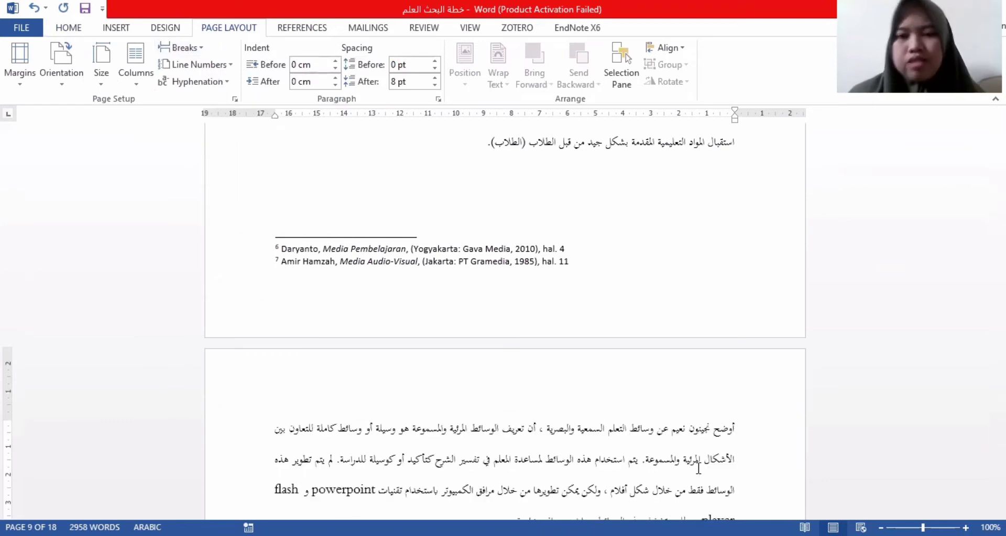
key("Tab")
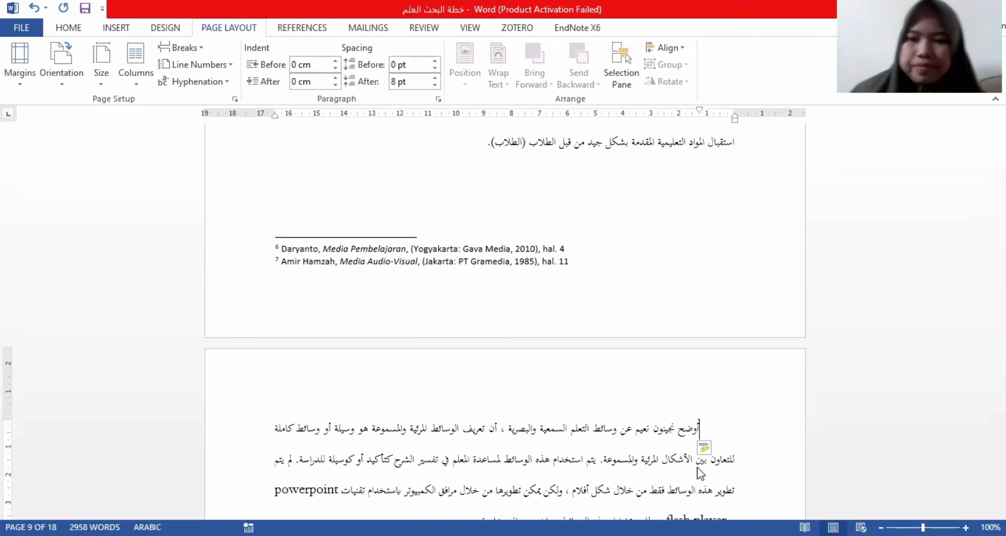
End the paragraph at the top of page 12 with التعلمز and a period, and start an empty line below it
scroll(682, 452, "down", 1)
scroll(682, 452, "down", 13)
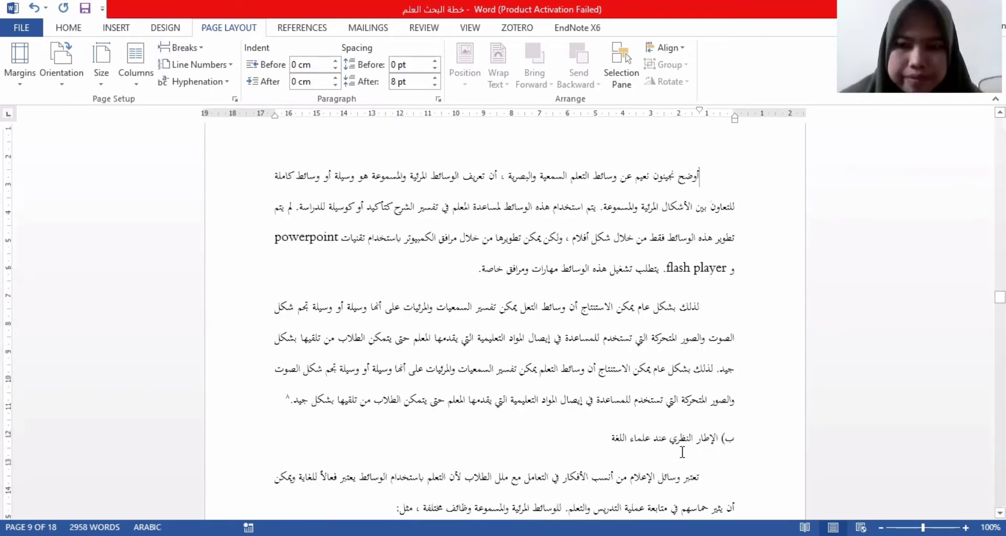
scroll(682, 451, "down", 20)
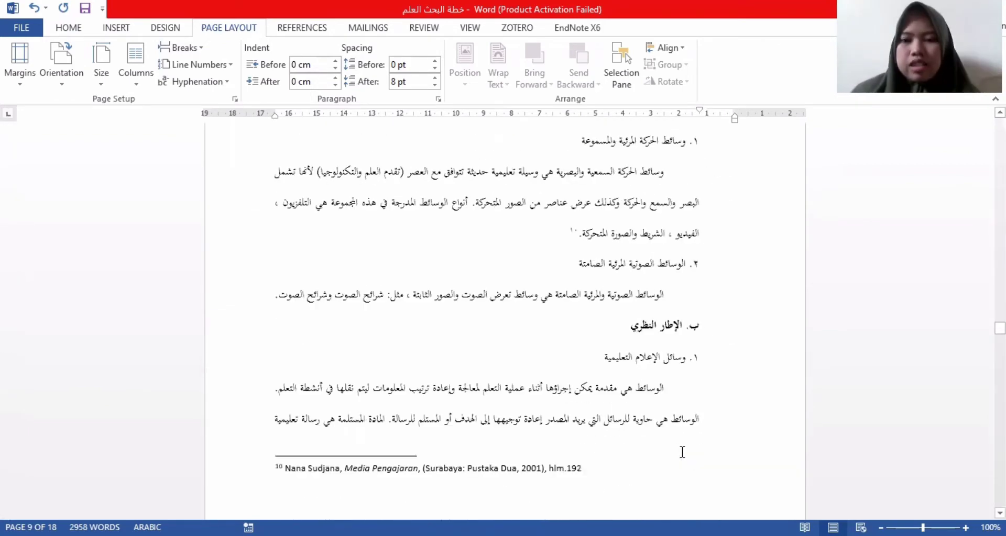
scroll(682, 452, "down", 10)
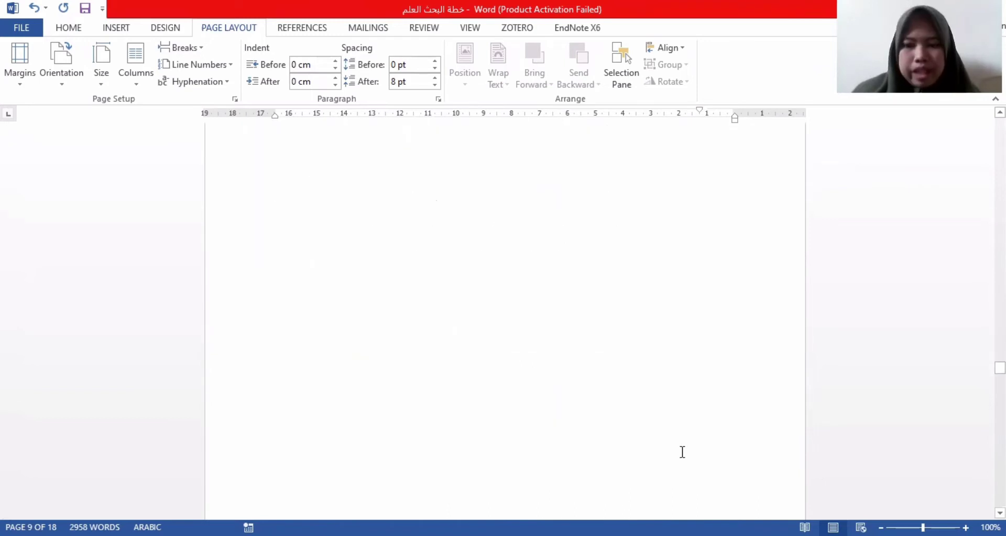
scroll(683, 451, "down", 10)
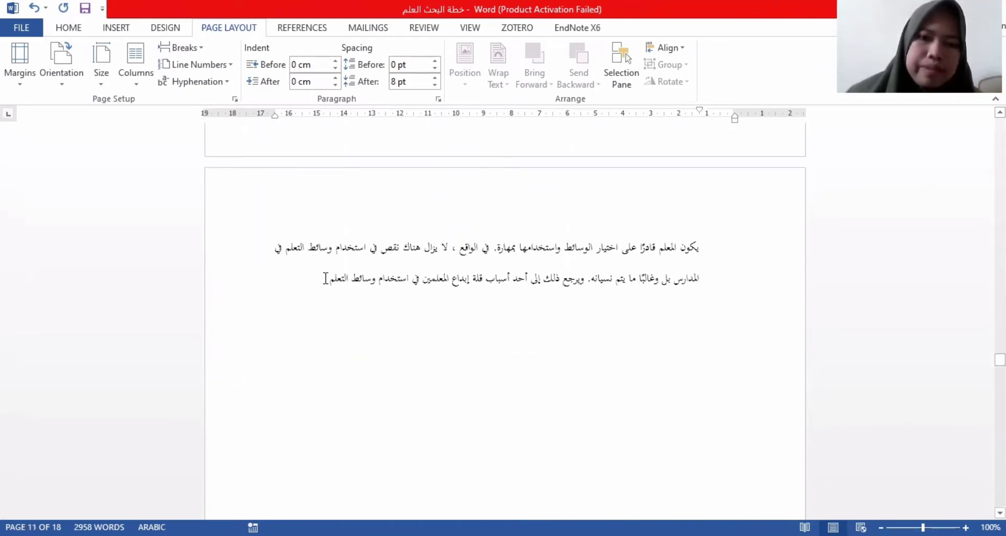
left_click(324, 278)
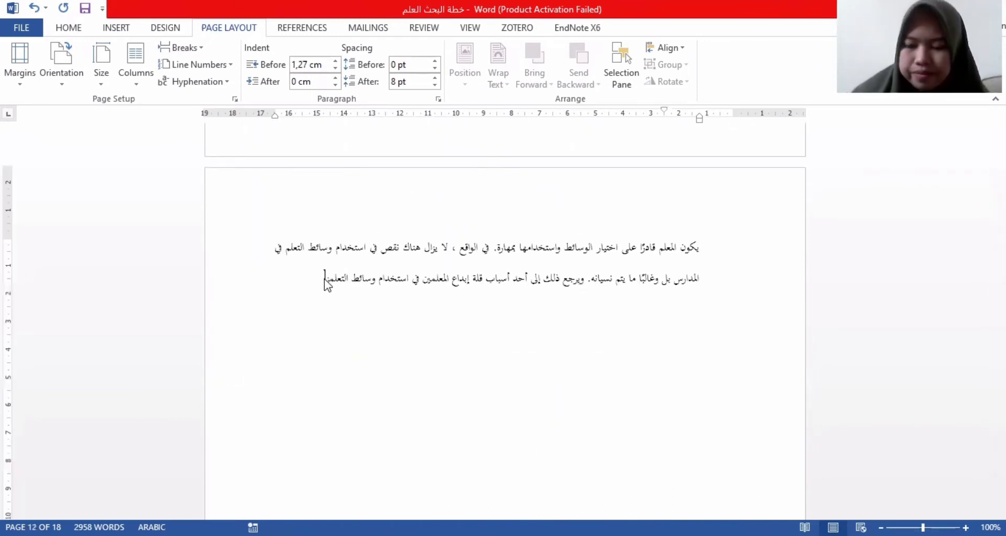
key("BackSpace")
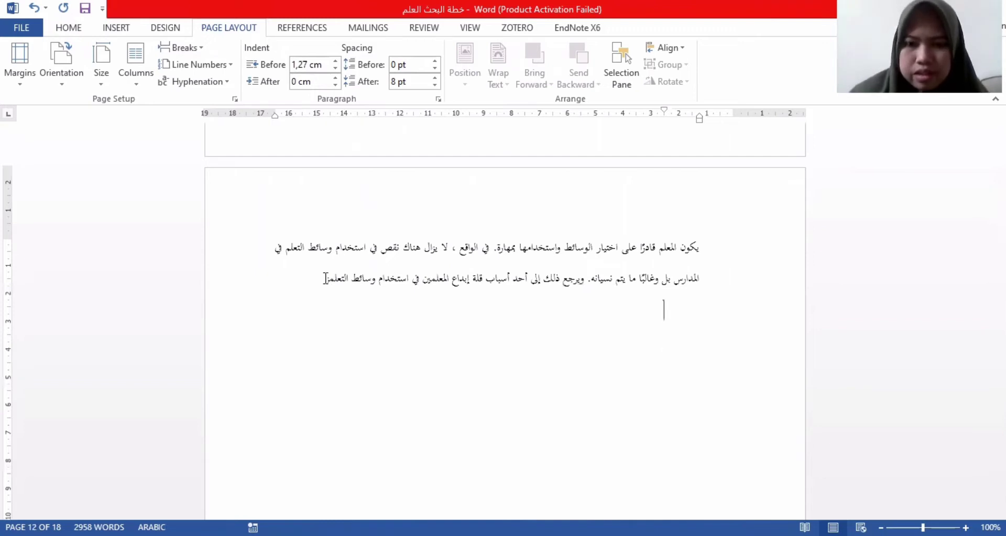
key("BackSpace")
type(".")
key("Return")
key("Return")
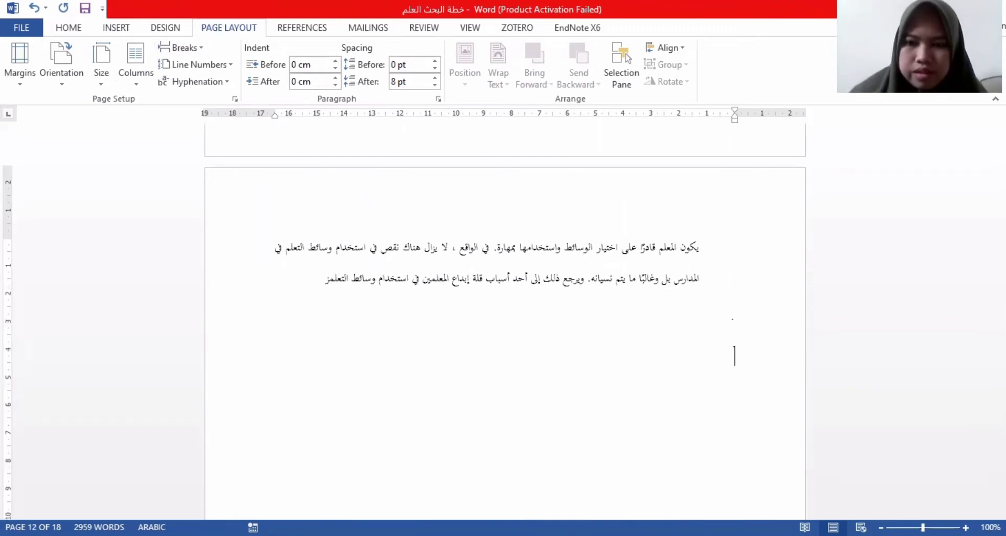
key("BackSpace")
key("BackSpace")
key("BackSpace")
key("BackSpace")
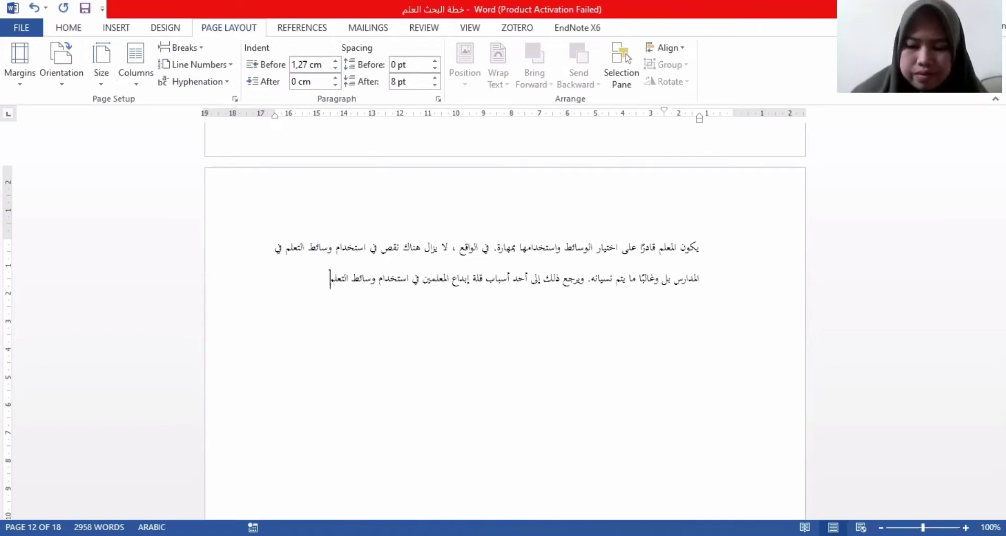
type("ز.")
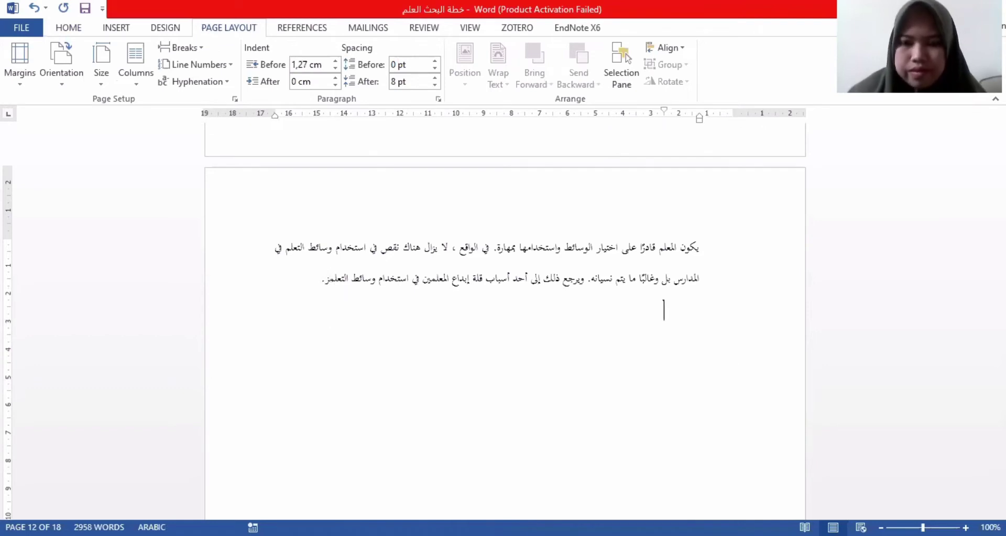
Add empty lines below the last paragraph of page 12 down to the last line of that page
scroll(663, 464, "down", 2)
scroll(663, 500, "down", 2)
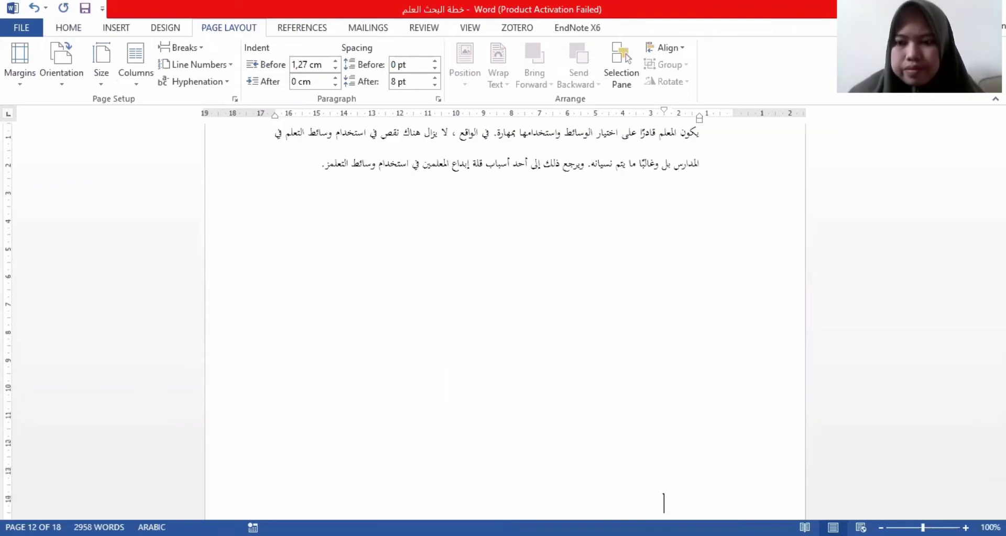
scroll(663, 503, "down", 3)
key("Return")
key("Return")
key("Return")
key("Return")
key("Return")
key("Return")
key("Return")
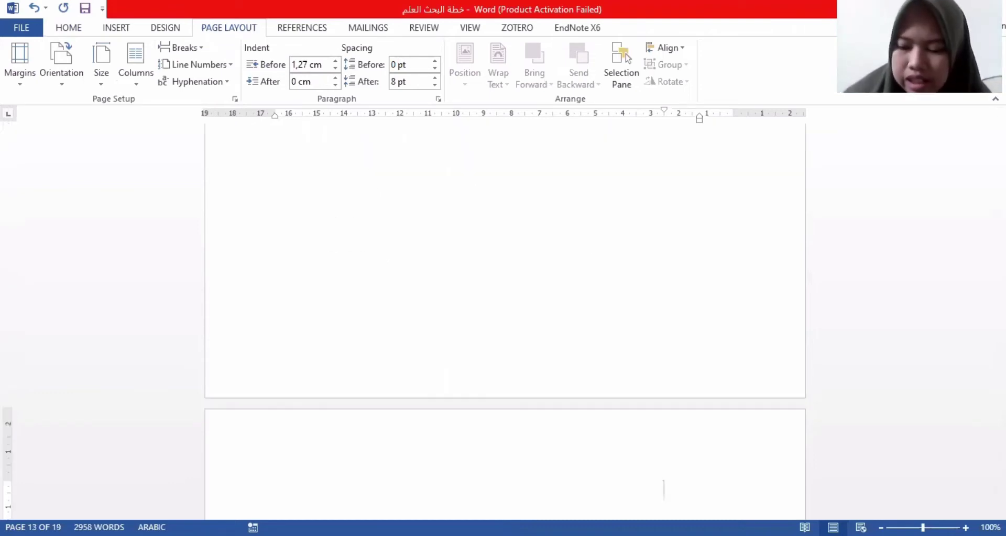
left_click(321, 347)
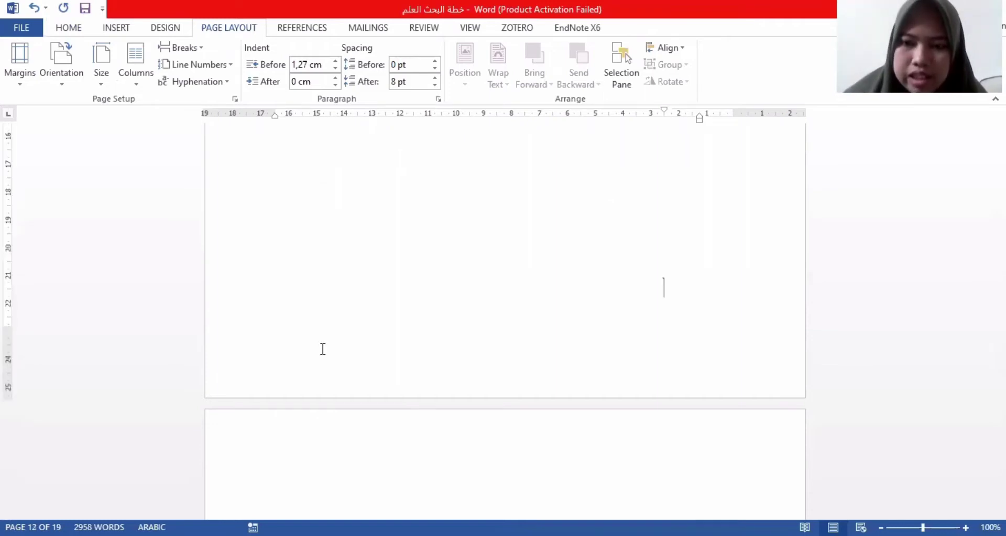
Delete the blank line above the chapter heading الباب الثالث and center the heading
scroll(512, 422, "down", 5)
scroll(511, 421, "down", 10)
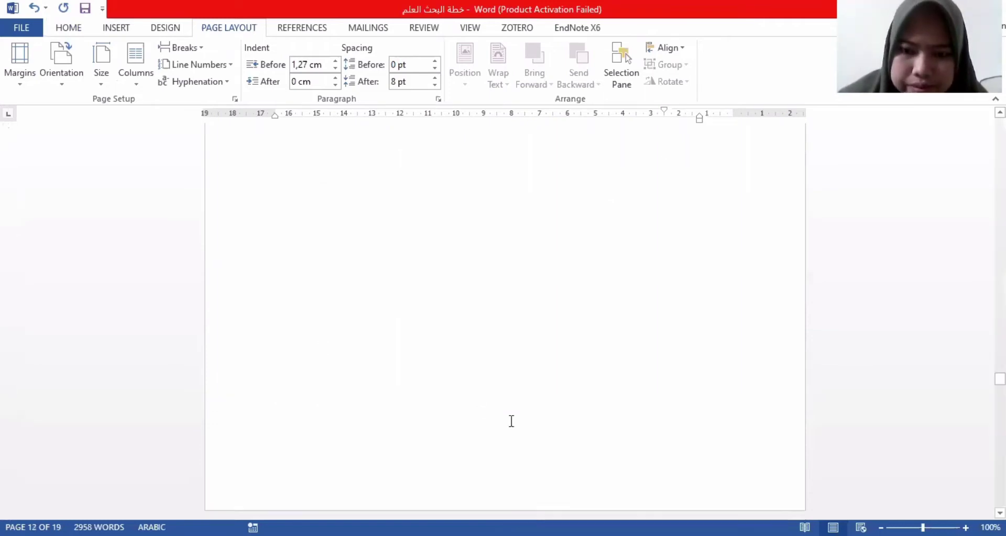
scroll(511, 421, "down", 9)
left_click(558, 321)
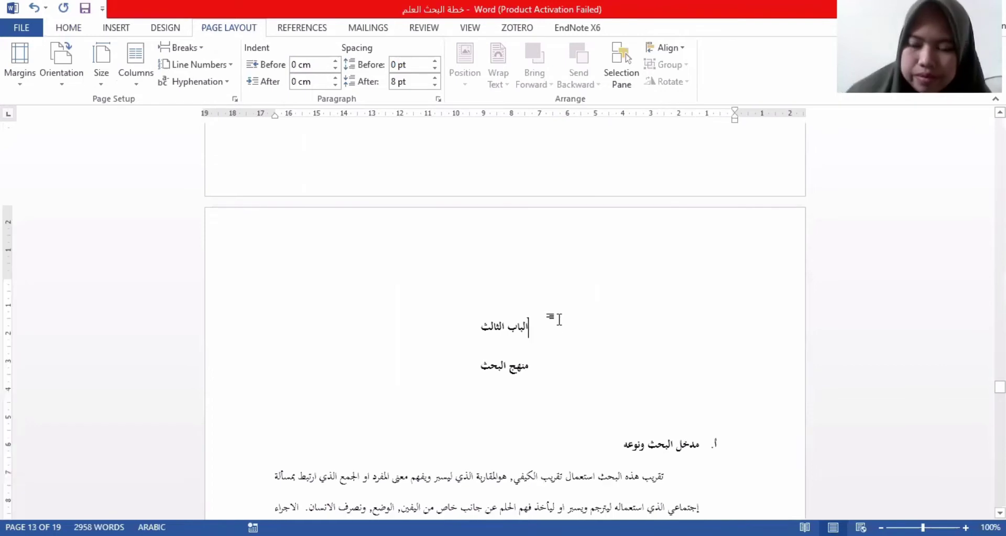
key("ctrl+r")
key("BackSpace")
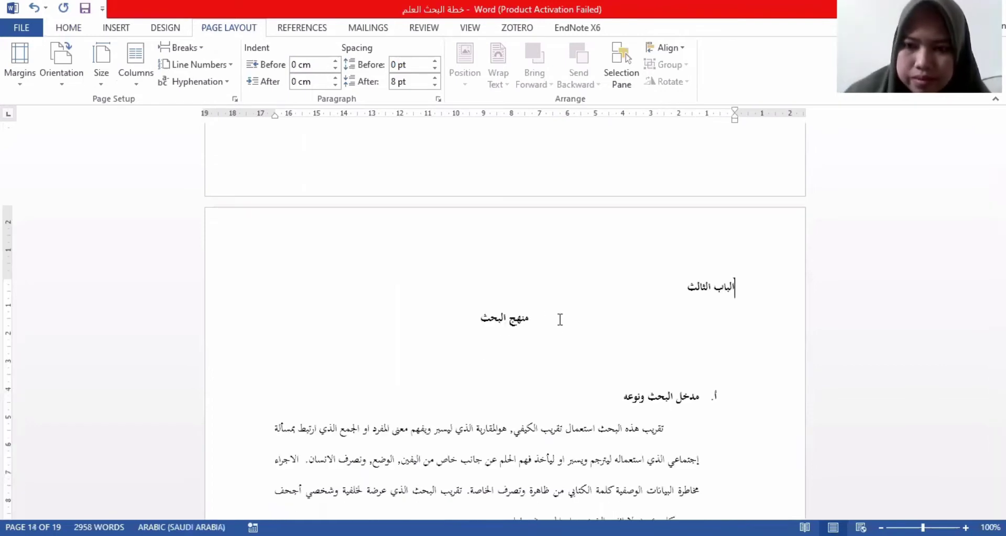
scroll(560, 320, "down", 3)
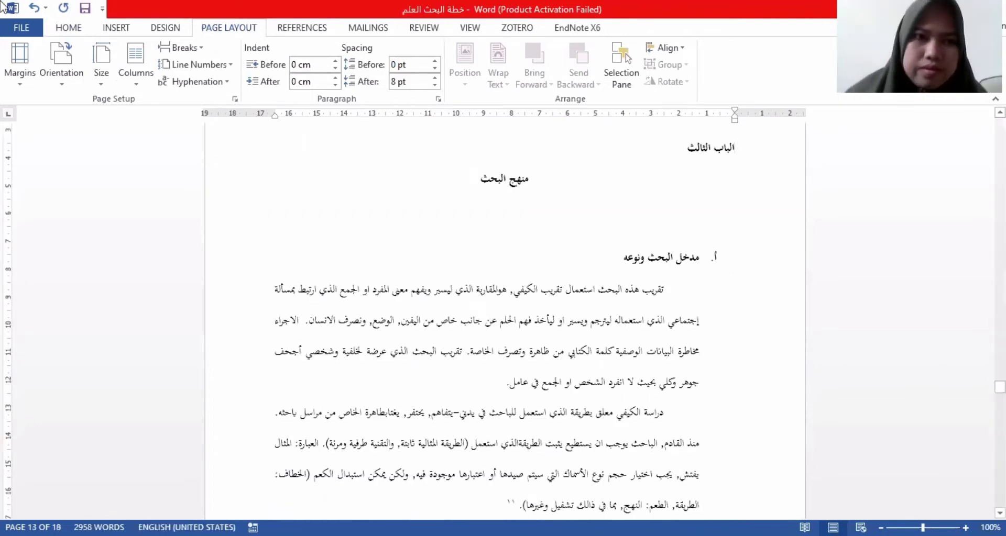
scroll(275, 65, "up", 3)
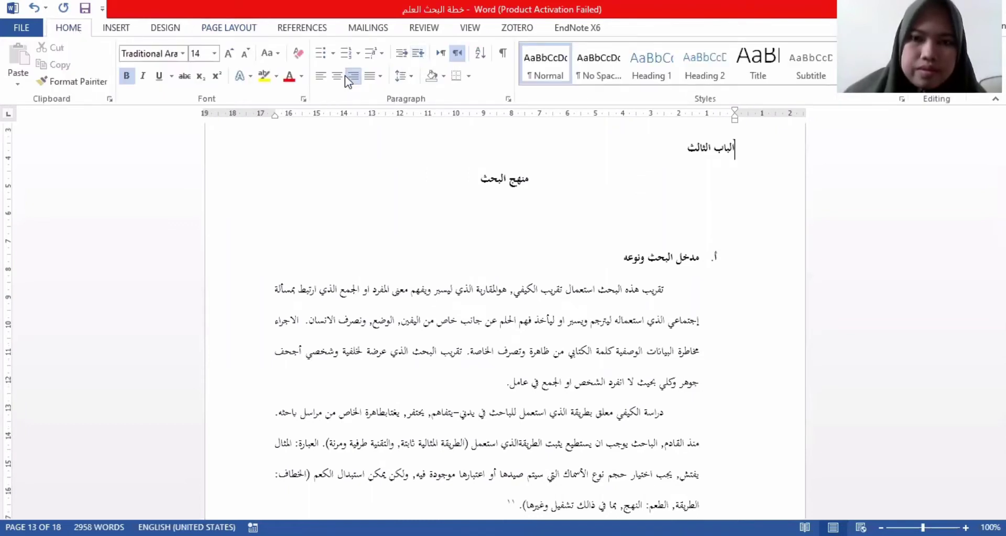
key("ctrl+e")
key("Return")
key("Return")
key("Return")
key("Return")
key("Return")
key("Return")
key("Return")
key("Return")
key("Return")
key("Return")
key("Return")
key("Return")
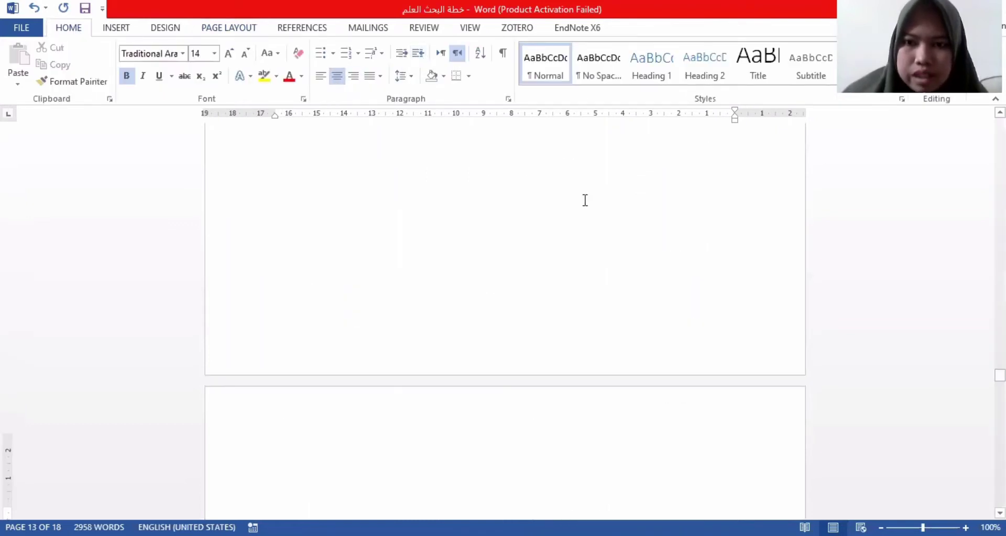
Insert a Next Page section break on the last empty line of page 12
scroll(585, 200, "up", 5)
scroll(684, 393, "up", 3)
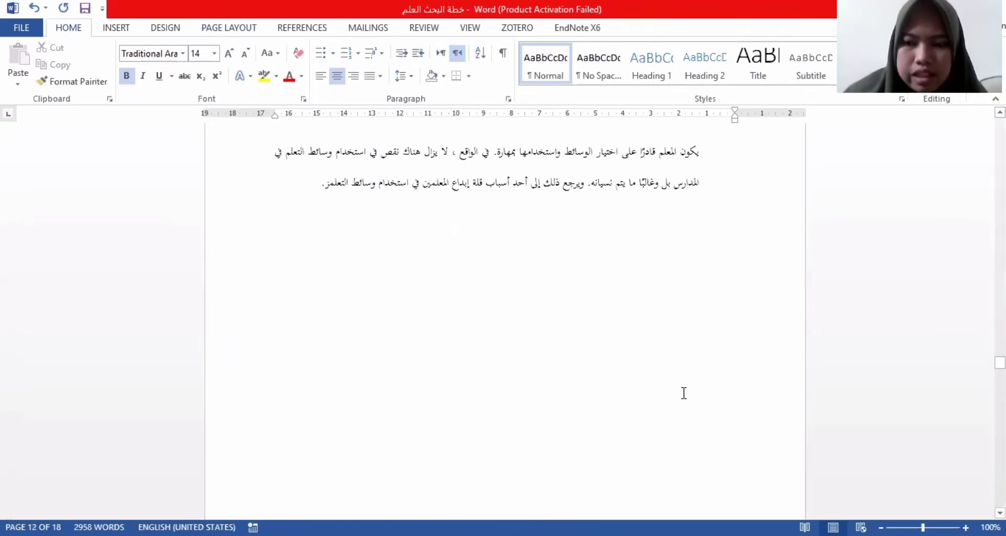
scroll(682, 388, "down", 3)
scroll(687, 361, "down", 3)
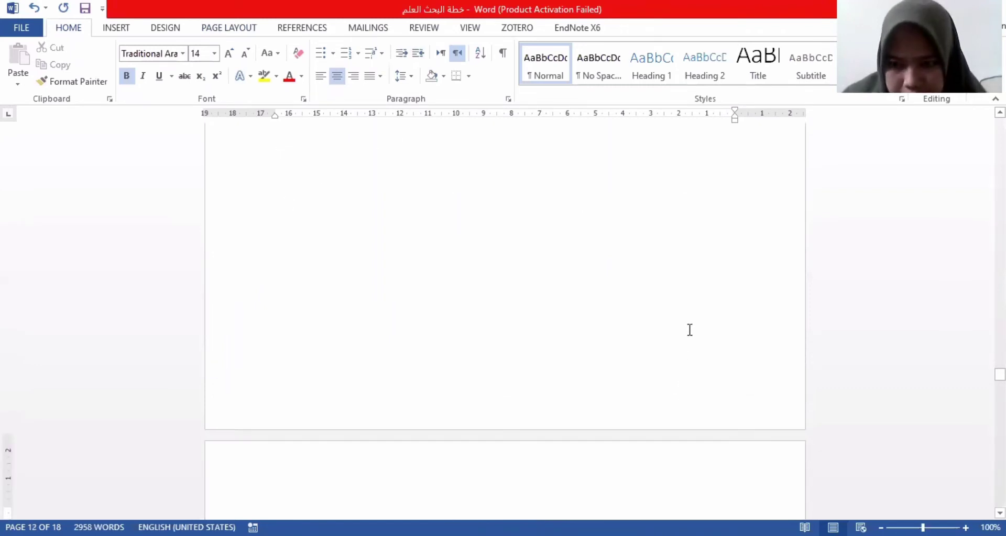
left_click(689, 330)
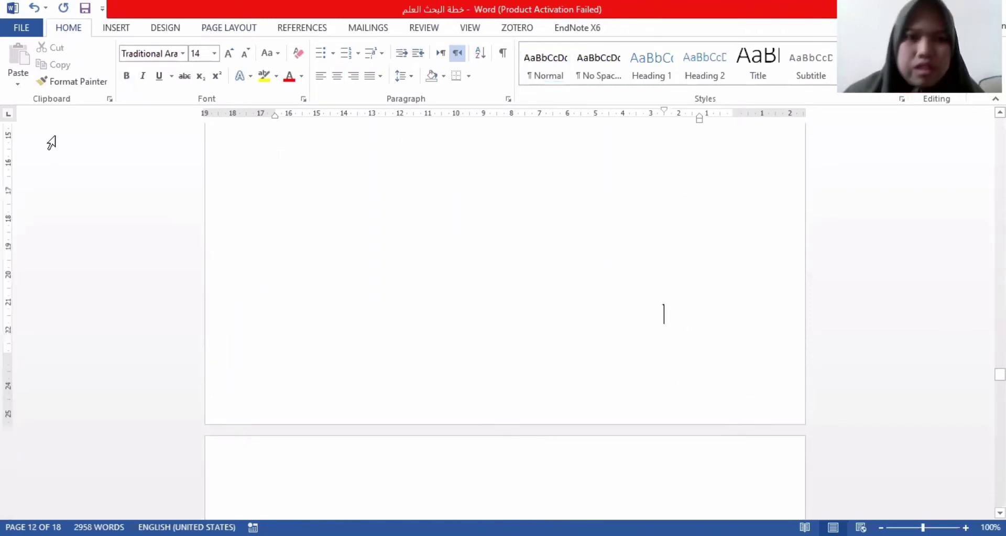
left_click(227, 30)
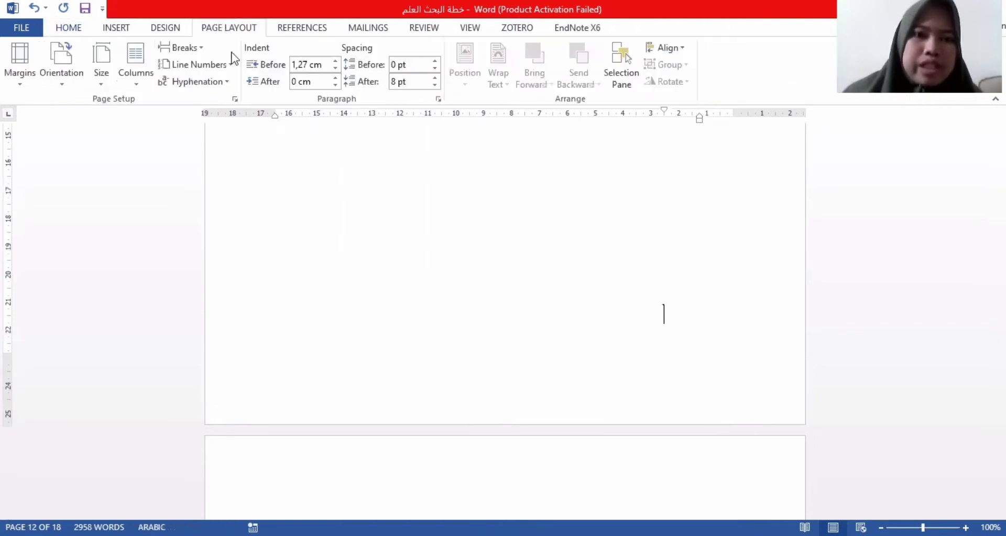
left_click(196, 50)
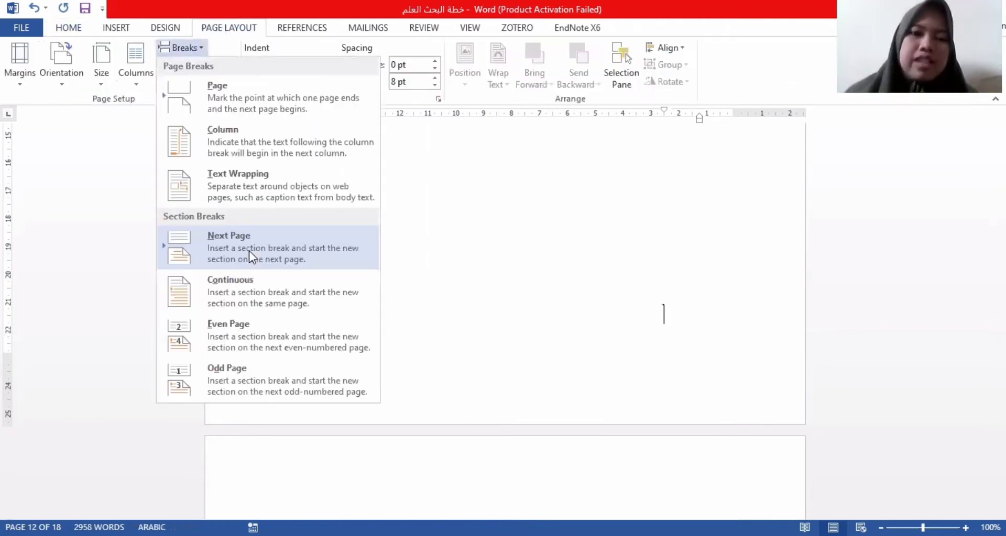
left_click(522, 386)
Remove the empty lines above the heading الباب الثالث on page 13 and center it again
scroll(527, 386, "down", 4)
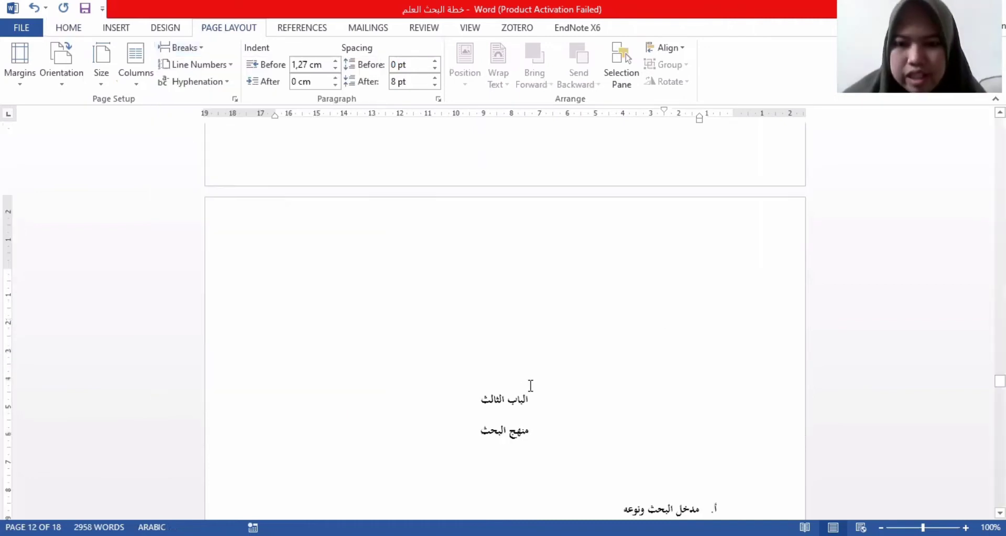
key("ctrl+q")
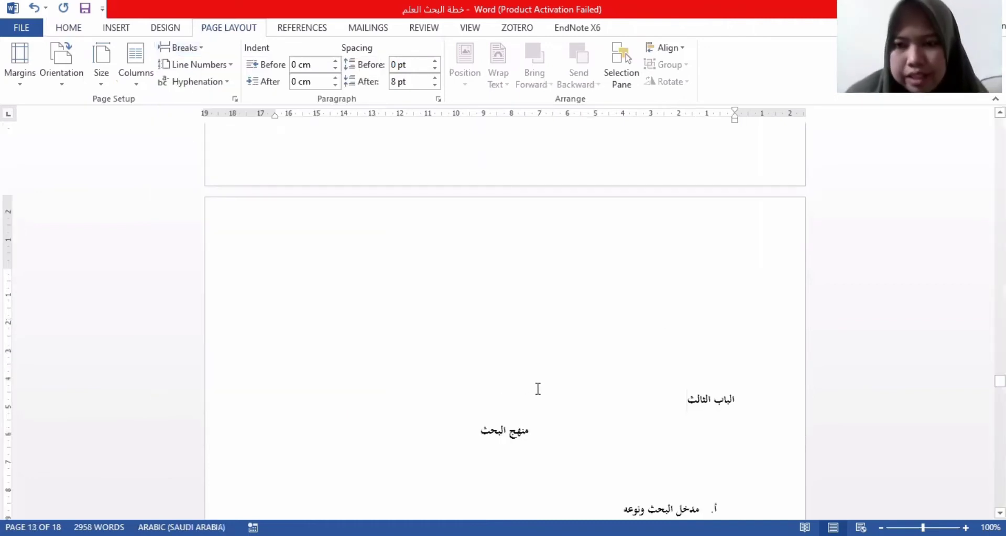
key("Home")
key("BackSpace")
key("BackSpace")
key("BackSpace")
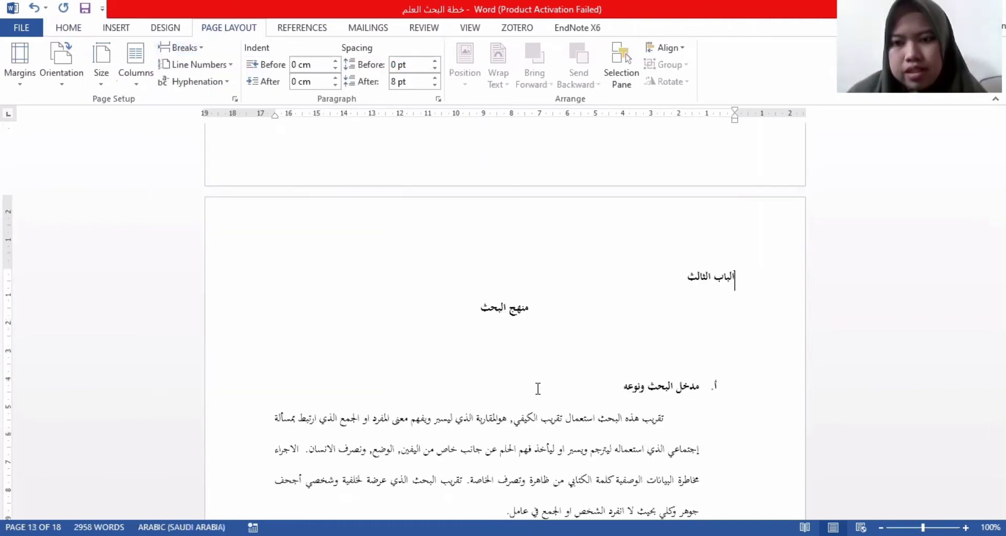
left_click(72, 36)
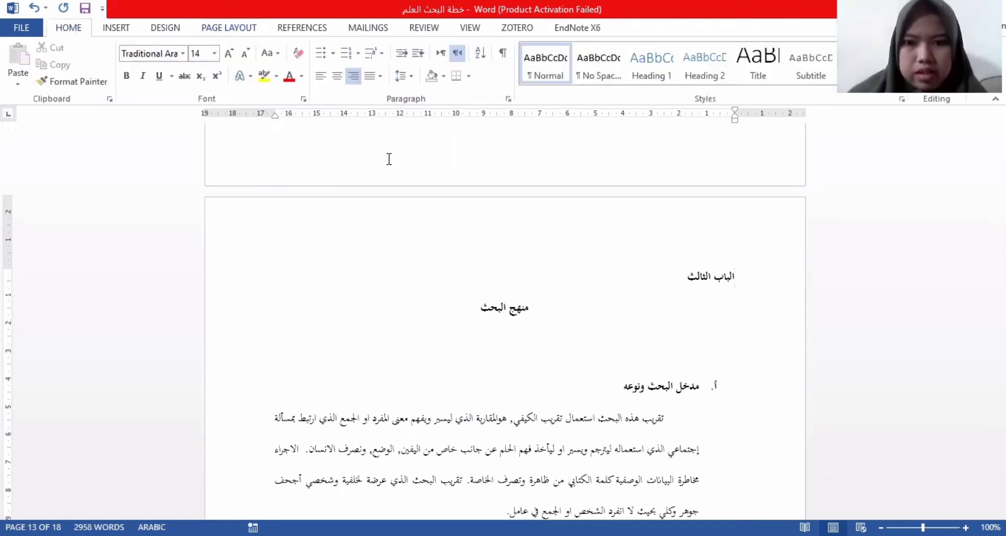
left_click(338, 76)
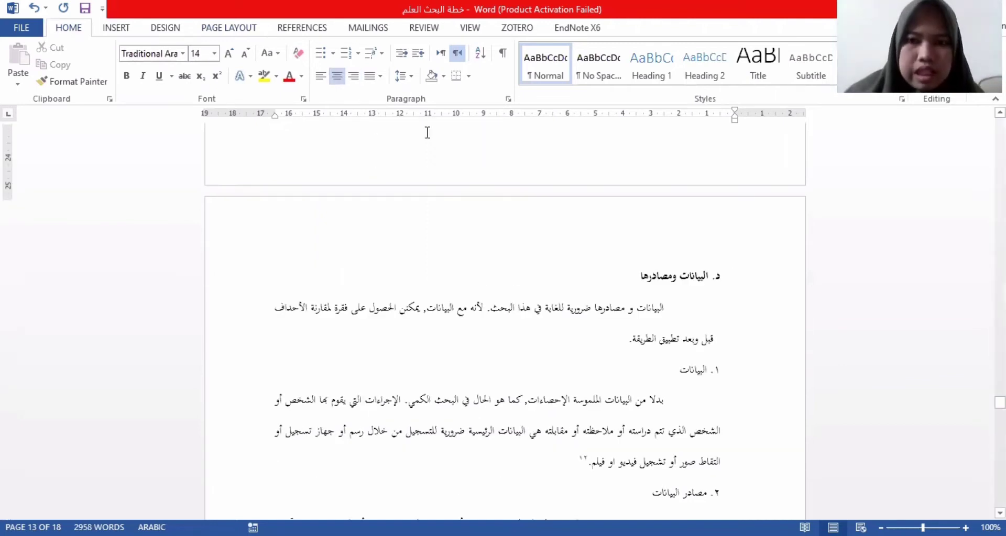
Split the last line of page 13, starting with هناك, into its own paragraph with an empty line above it
scroll(440, 204, "down", 10)
scroll(441, 204, "up", 8)
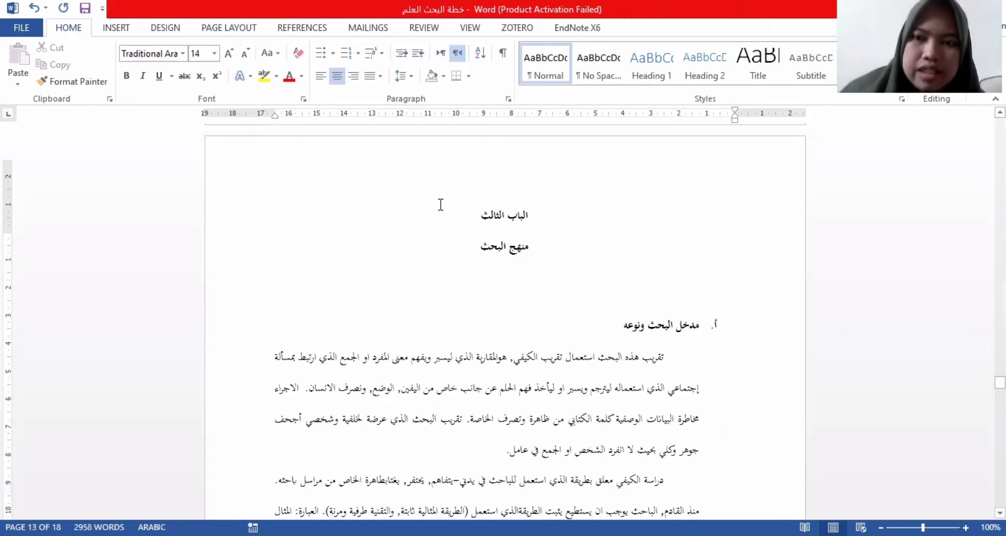
scroll(440, 204, "up", 3)
scroll(441, 204, "down", 20)
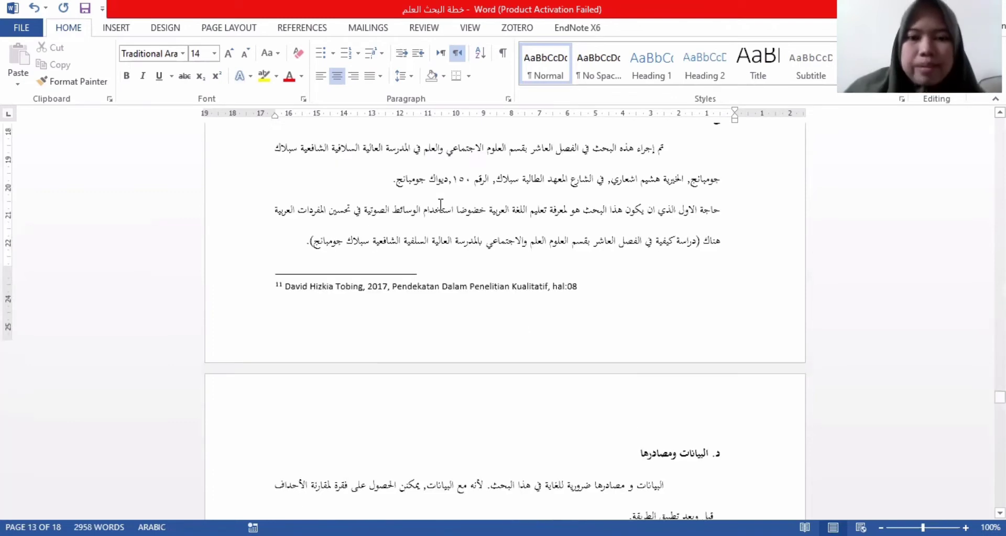
scroll(439, 204, "down", 5)
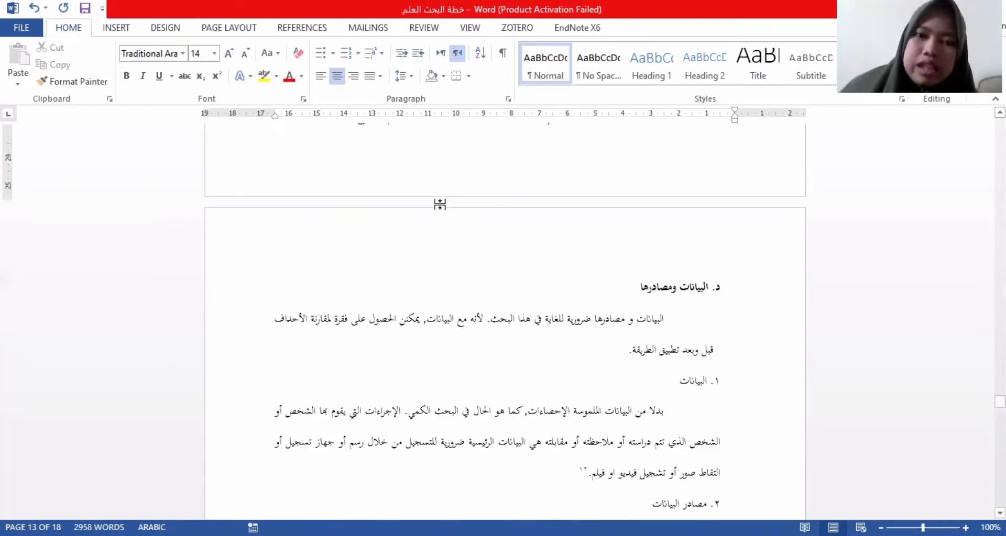
scroll(440, 204, "down", 1)
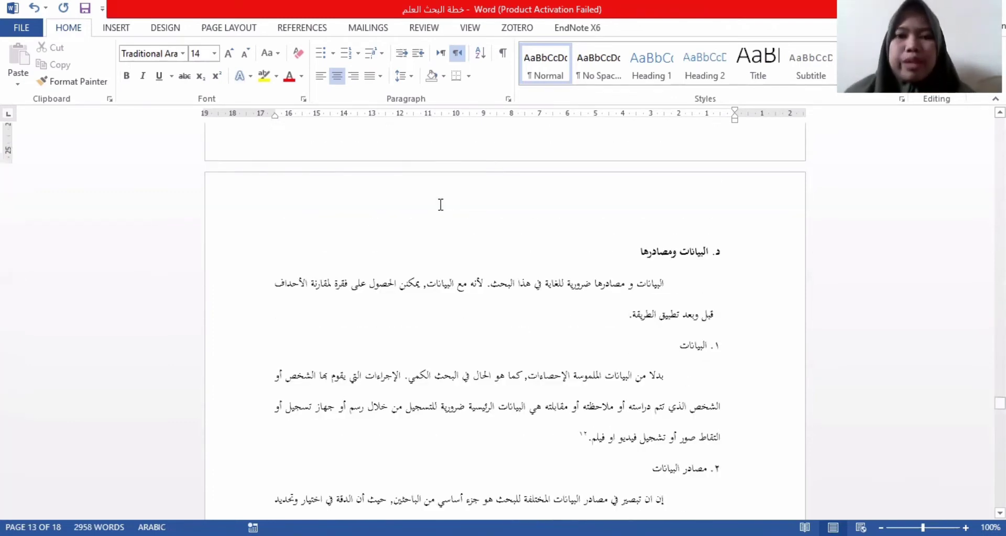
scroll(435, 225, "up", 3)
scroll(422, 258, "up", 5)
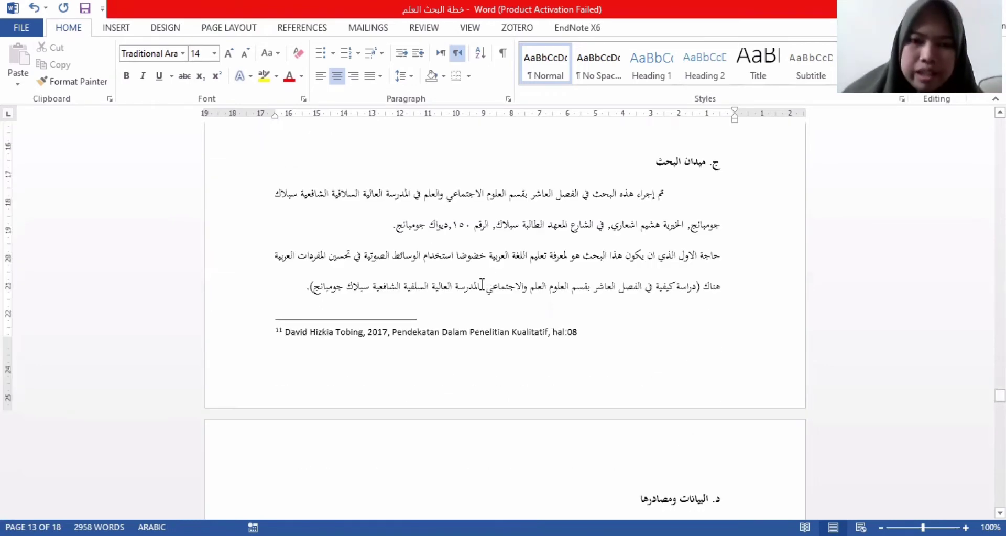
left_click(720, 290)
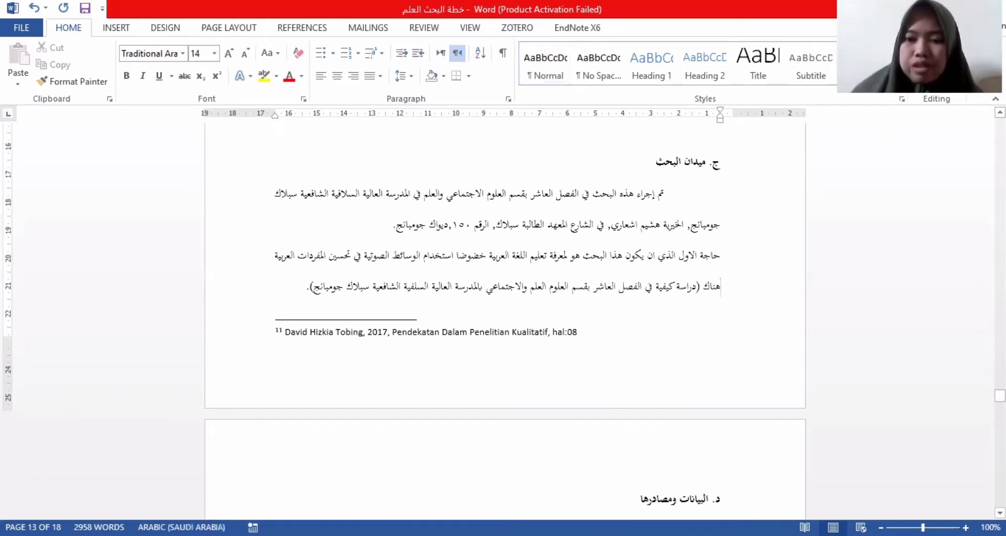
left_click(265, 262)
key("Return")
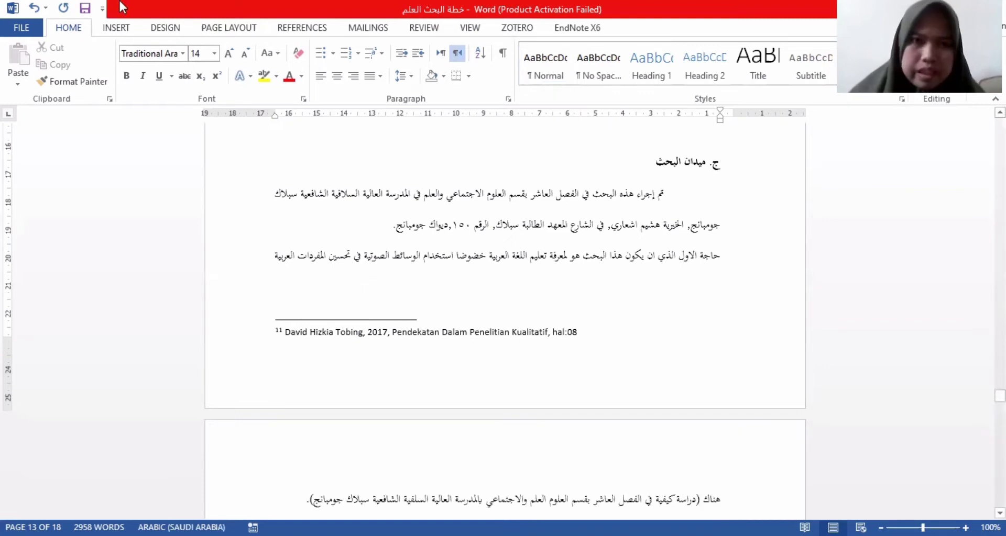
Insert a Next Page section break on the empty line ending page 13 and remove the blank line above the first text on page 14
scroll(195, 55, "down", 3)
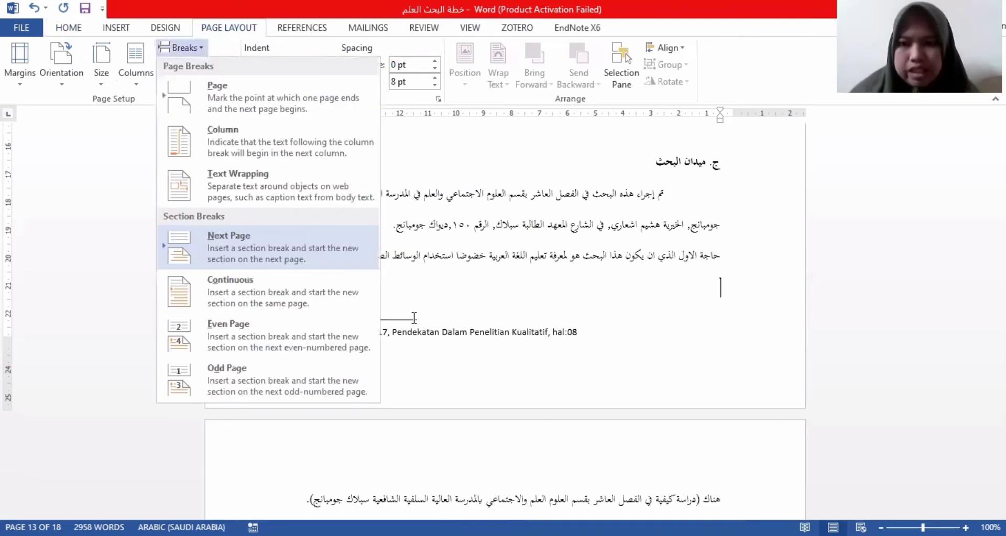
left_click(352, 320)
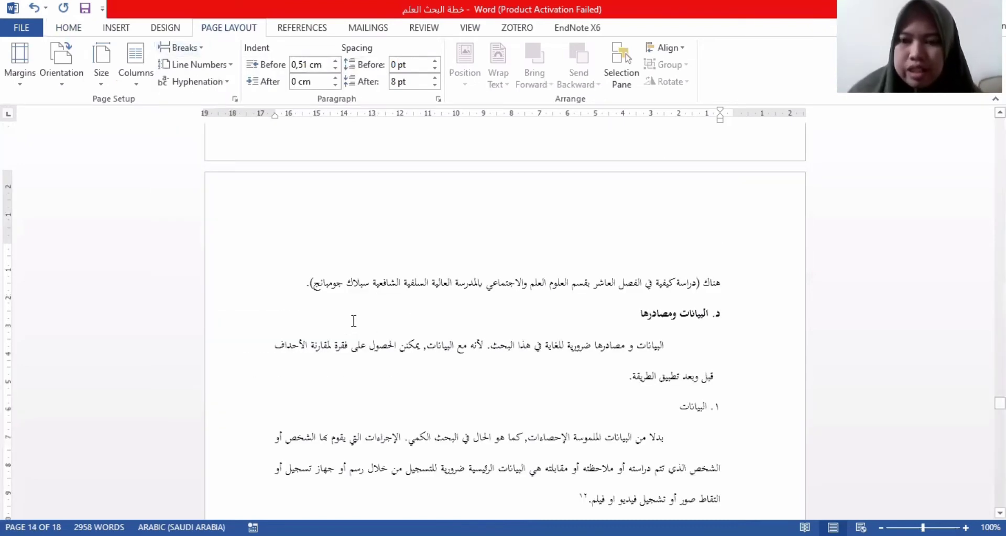
key("BackSpace")
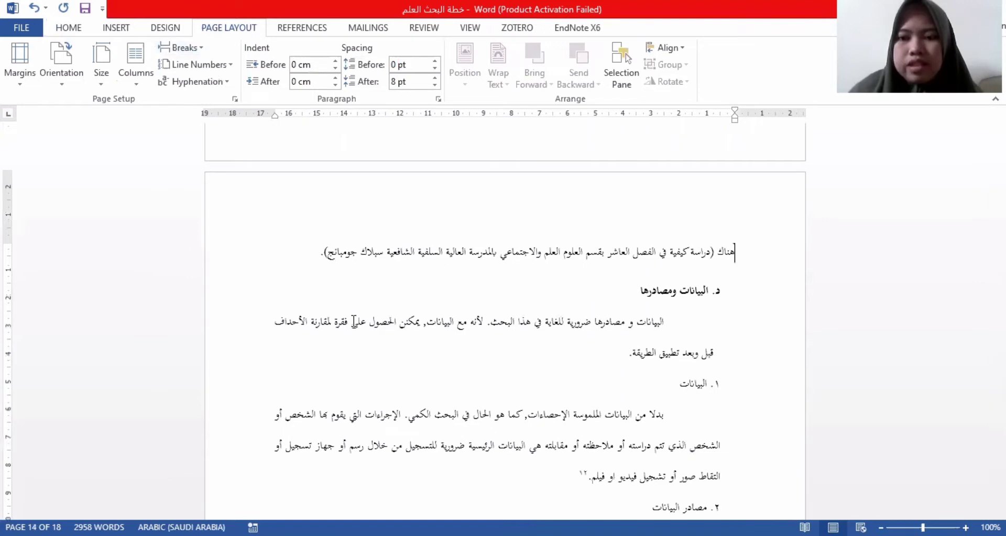
scroll(354, 321, "up", 3)
left_click(354, 321)
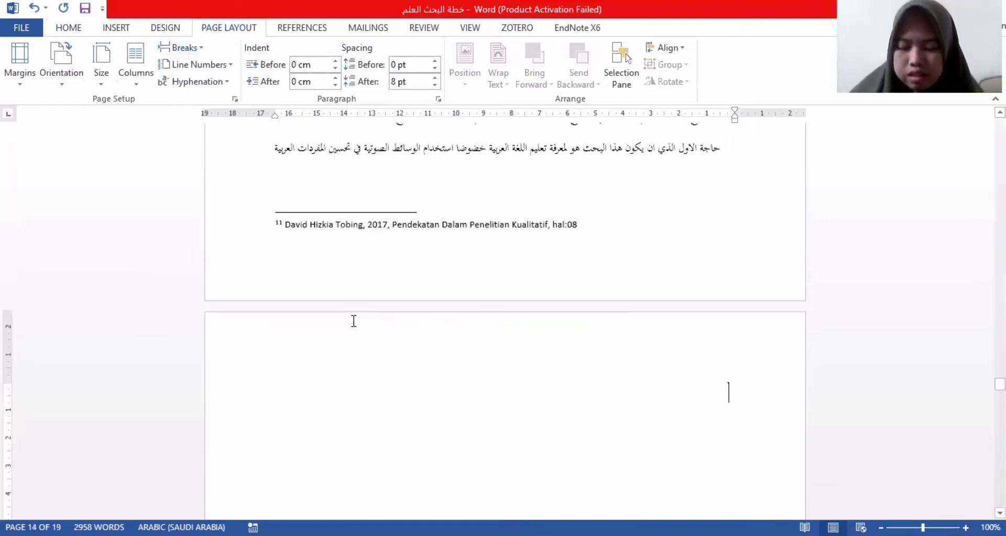
key("BackSpace")
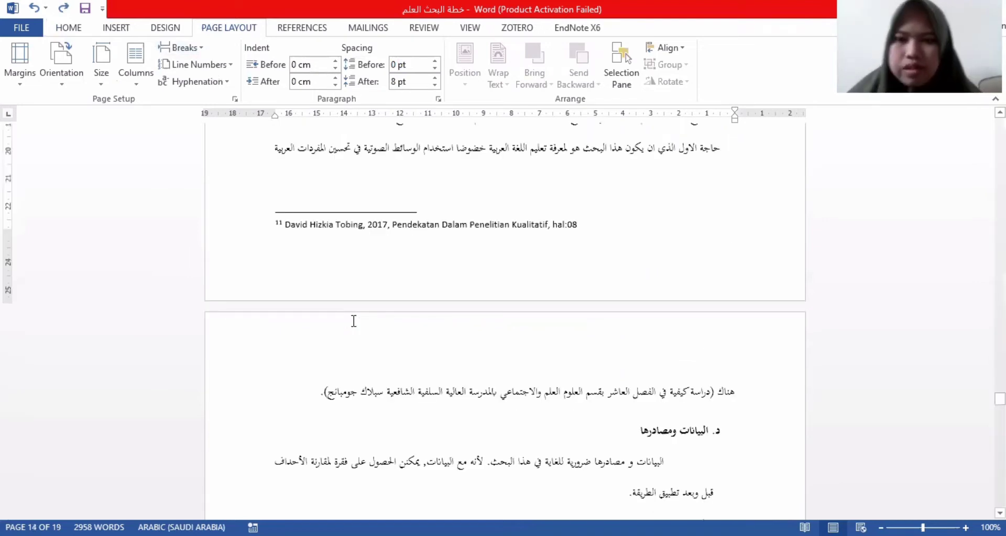
Look through the remaining pages of the third chapter, including the data collection and data analysis sections
scroll(350, 324, "down", 8)
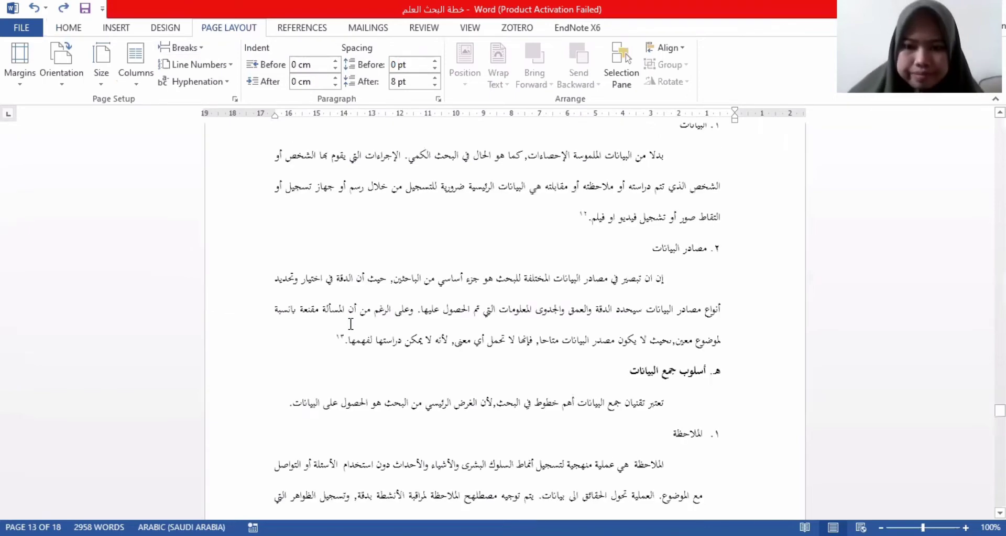
scroll(351, 324, "down", 15)
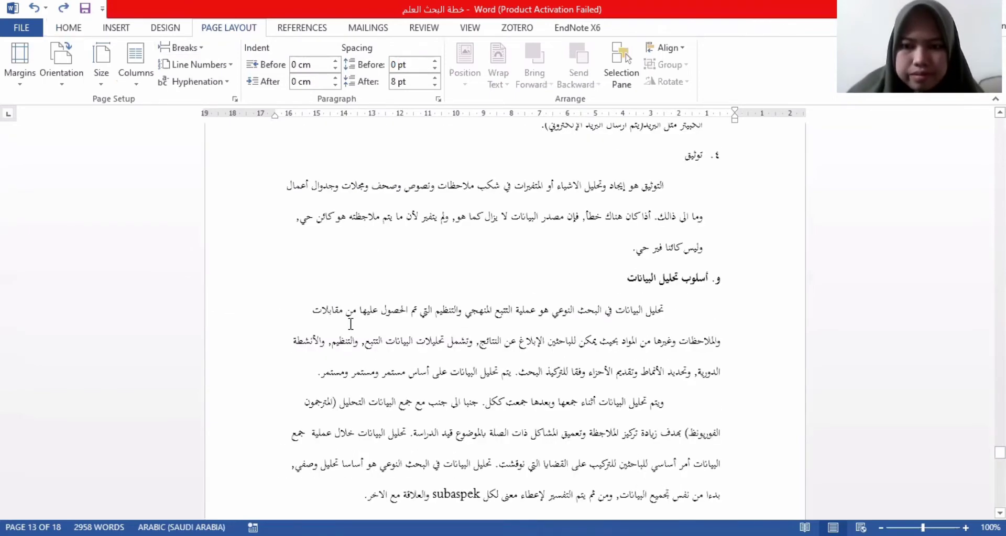
scroll(351, 324, "down", 5)
scroll(350, 326, "up", 5)
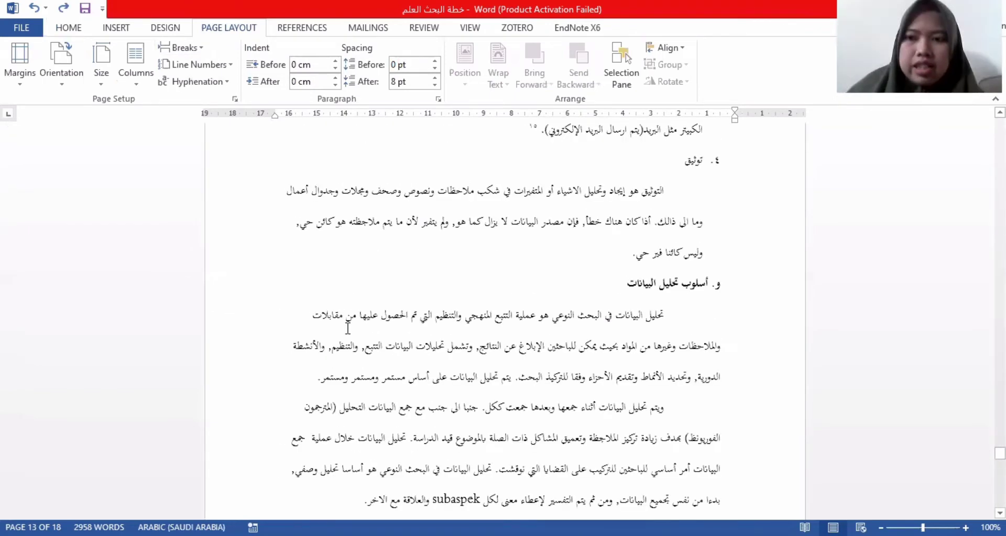
scroll(349, 328, "down", 20)
scroll(890, 417, "up", 3)
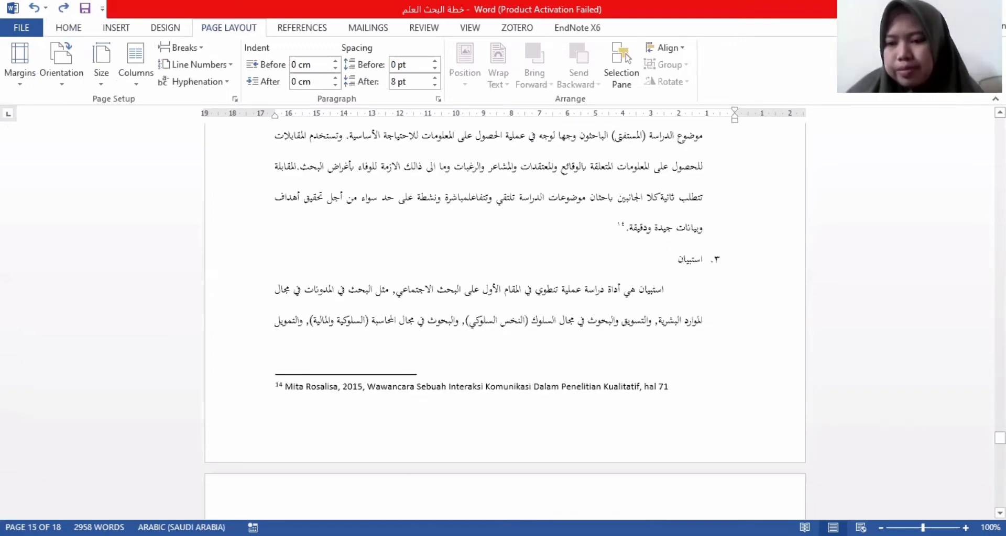
Return to the cover page and open its footer for editing
left_click_drag(1000, 438, 999, 126)
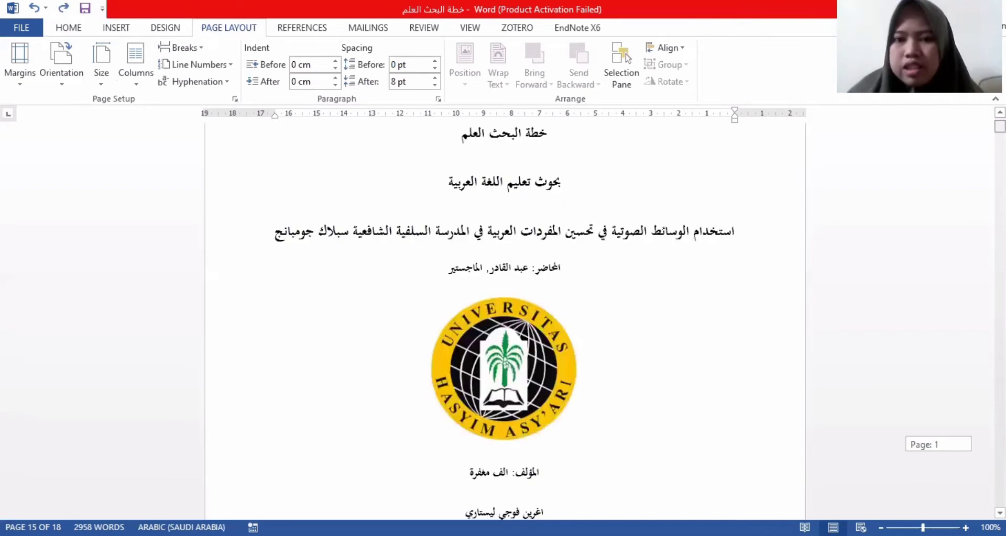
scroll(592, 438, "down", 11)
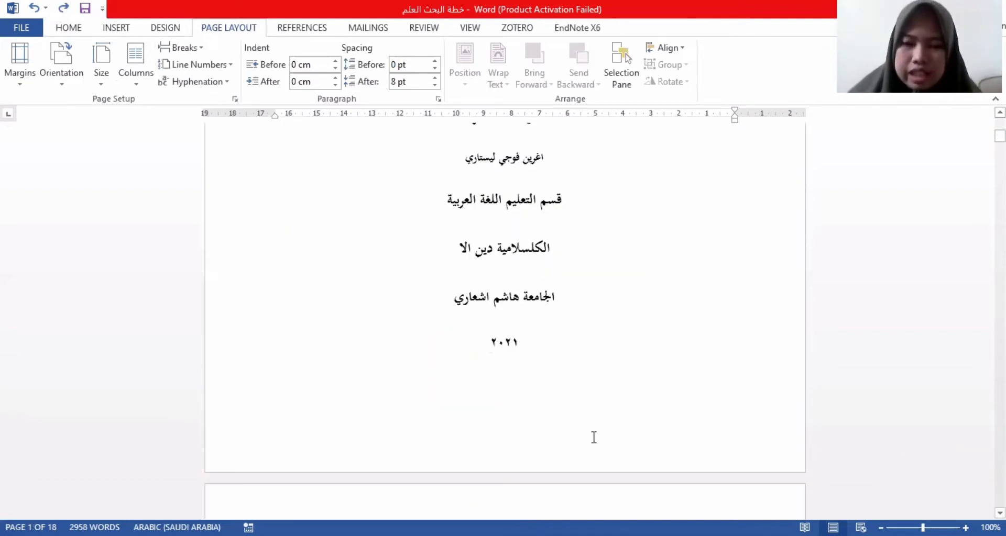
scroll(485, 318, "down", 3)
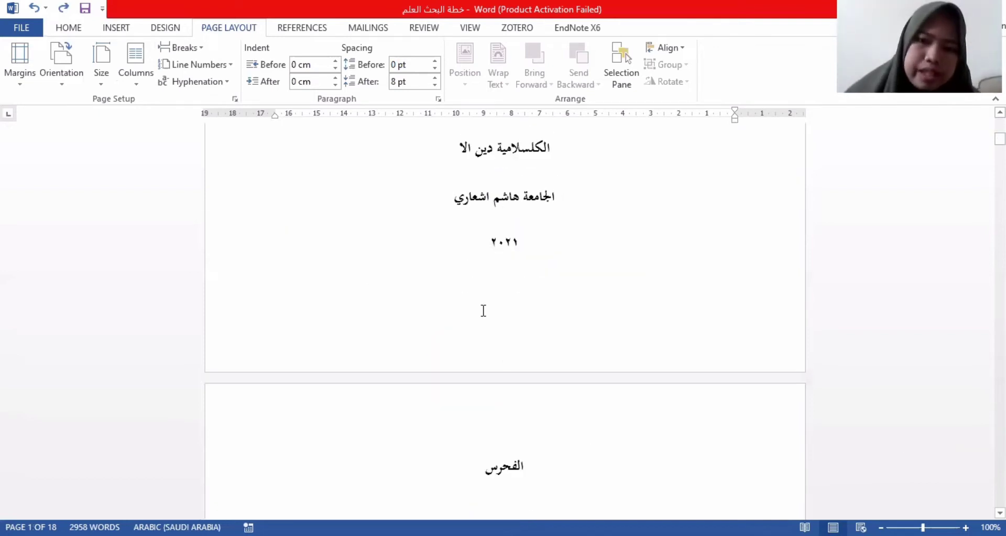
double_click(482, 312)
scroll(345, 296, "down", 1)
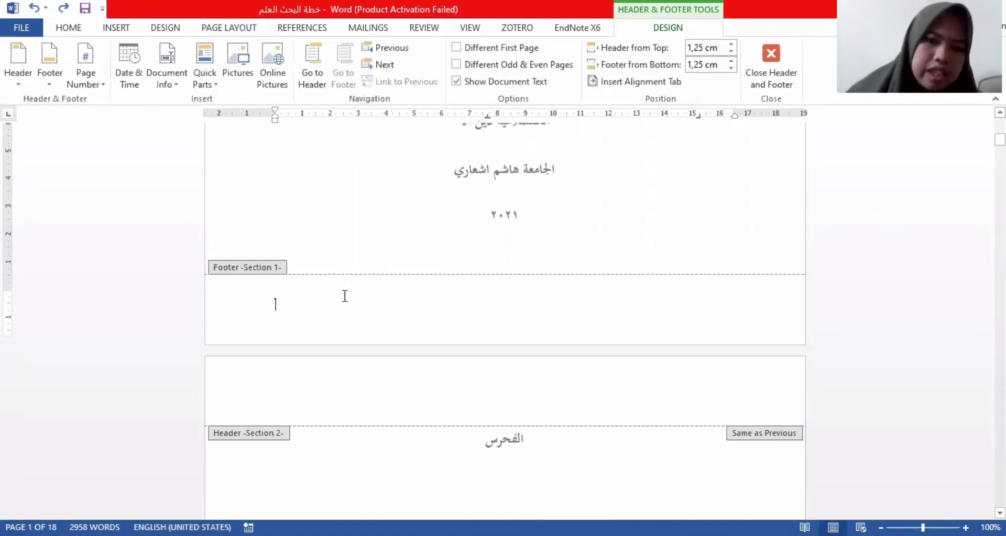
Check the header and footer section labels from the cover through the contents page and the opening pages of the first chapter
scroll(344, 296, "down", 2)
scroll(344, 294, "up", 1)
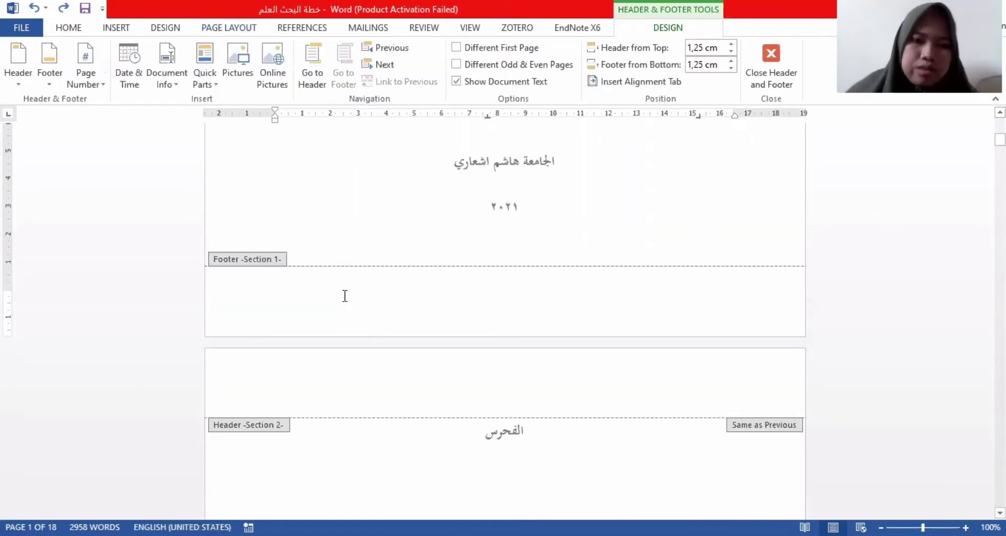
scroll(343, 301, "down", 4)
scroll(345, 302, "down", 4)
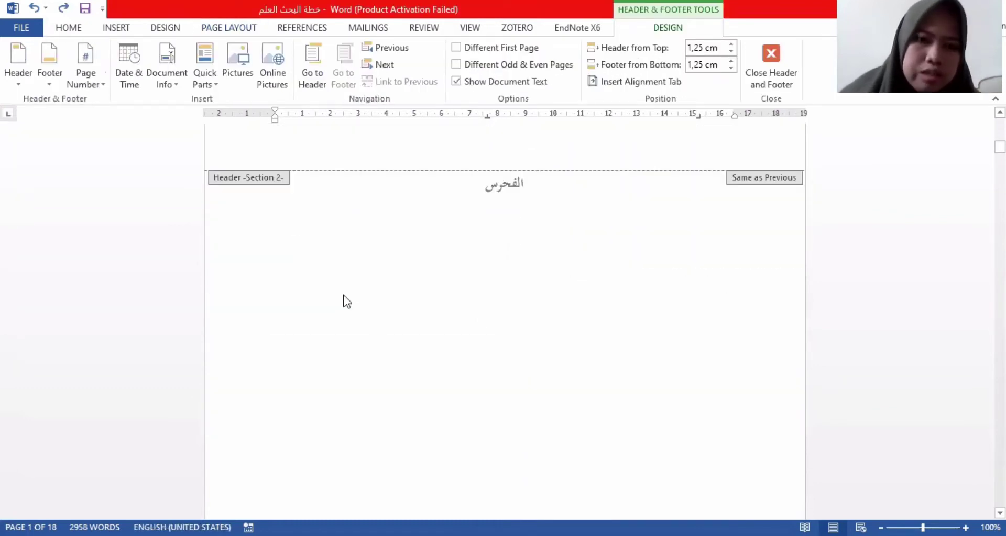
scroll(345, 301, "down", 12)
scroll(345, 301, "down", 6)
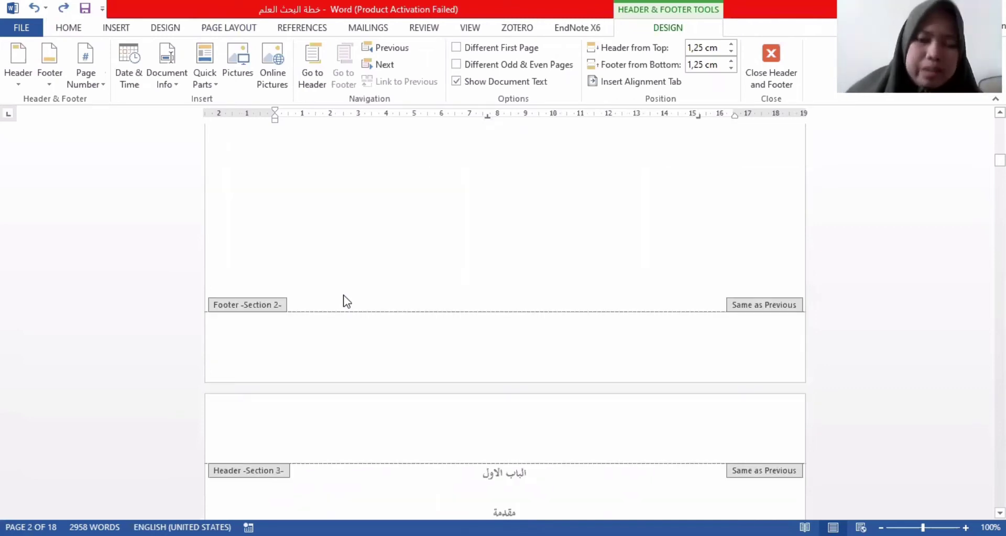
scroll(346, 302, "down", 1)
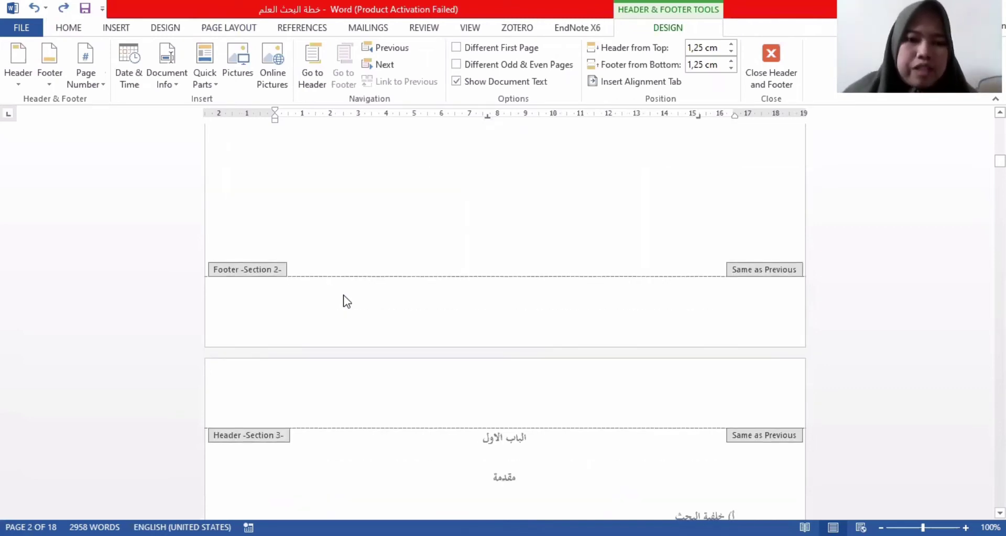
scroll(346, 298, "down", 5)
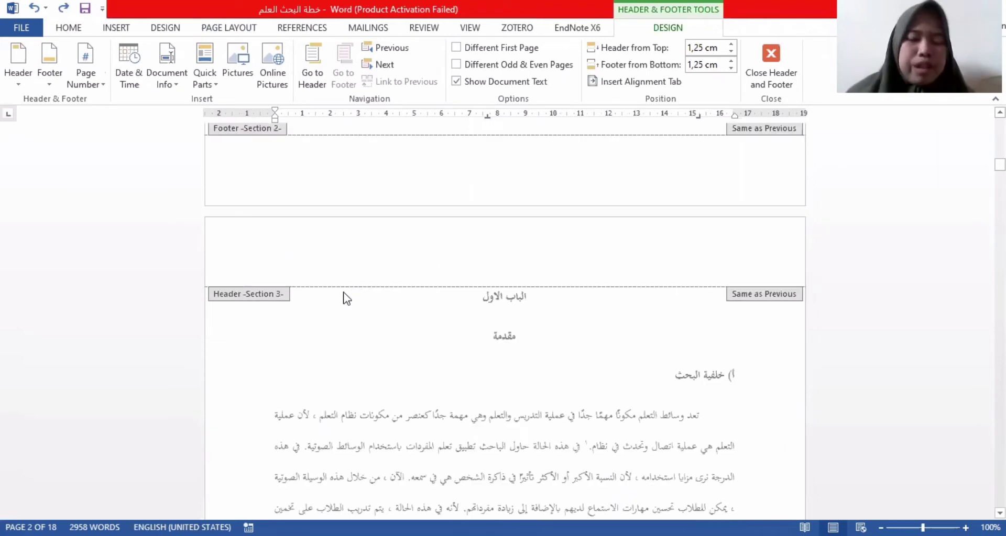
scroll(350, 303, "down", 2)
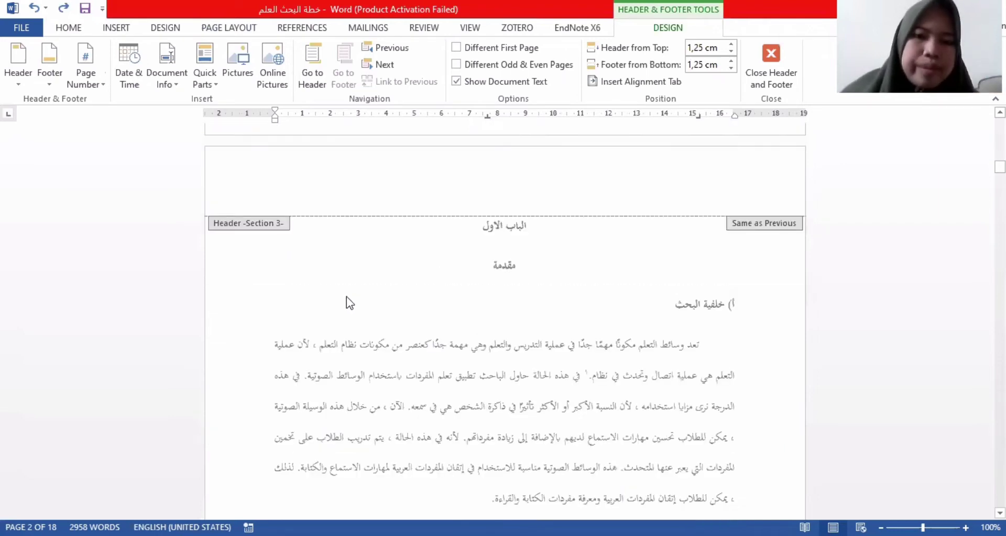
scroll(349, 303, "down", 6)
scroll(349, 303, "down", 9)
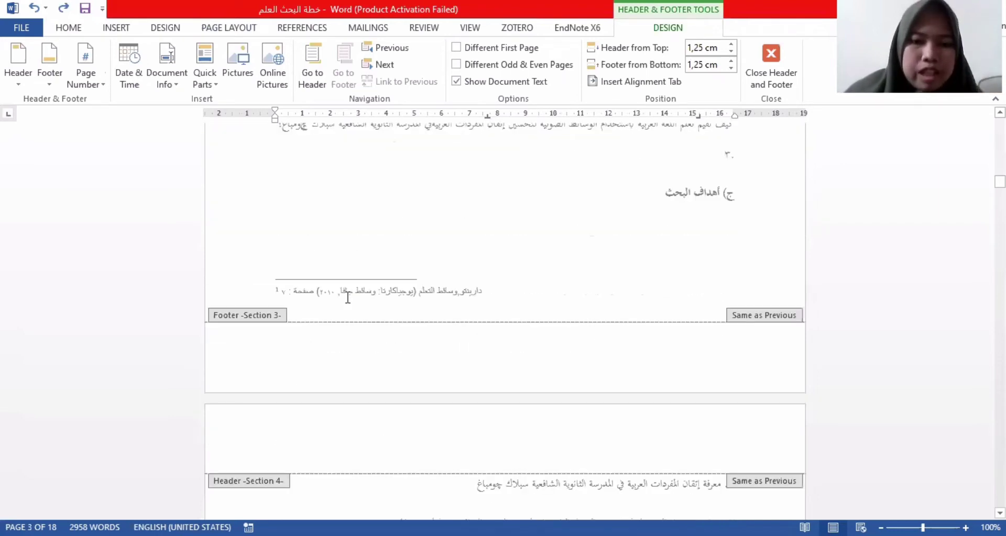
scroll(347, 298, "down", 4)
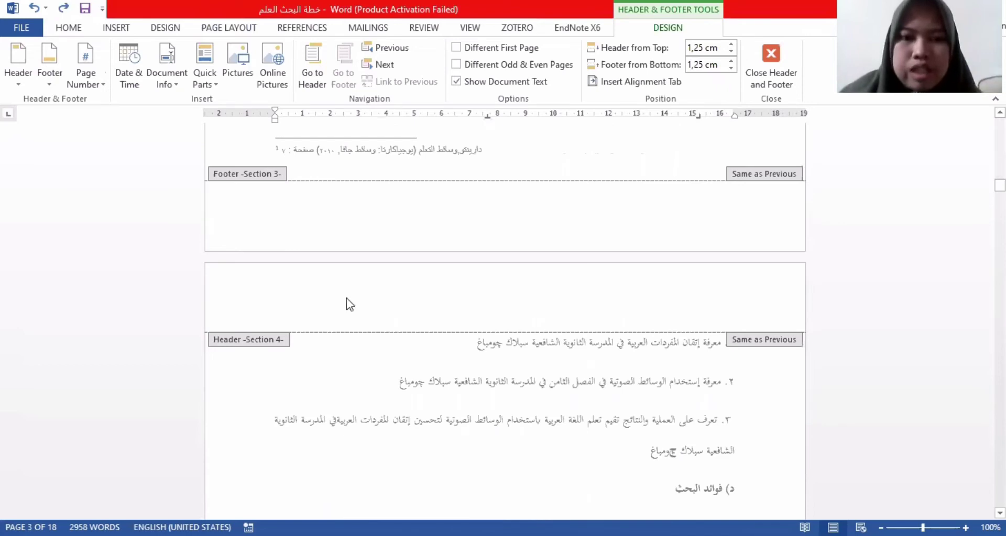
scroll(346, 298, "down", 5)
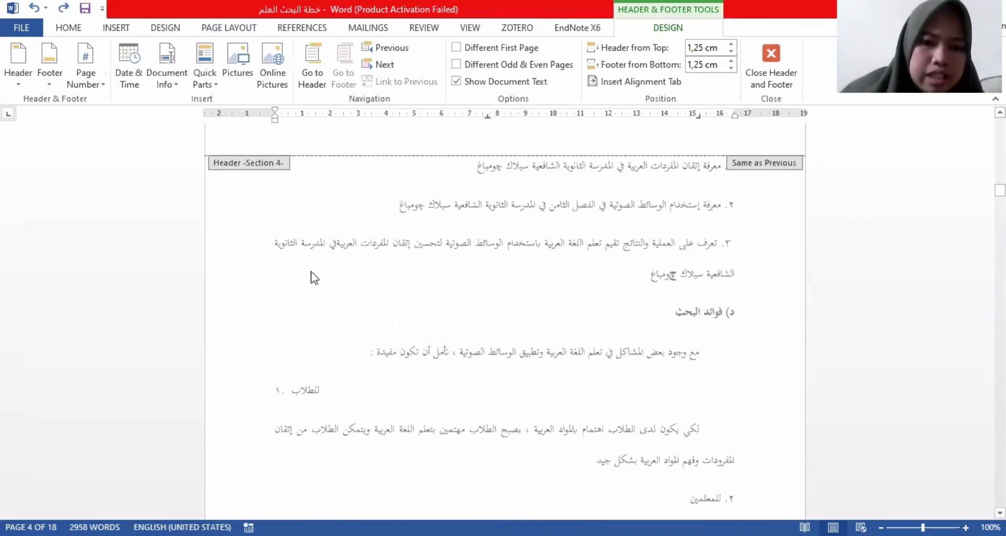
Check the header and footer section labels on the rest of the first chapter, up to the heading الباب الثاني
scroll(315, 278, "down", 15)
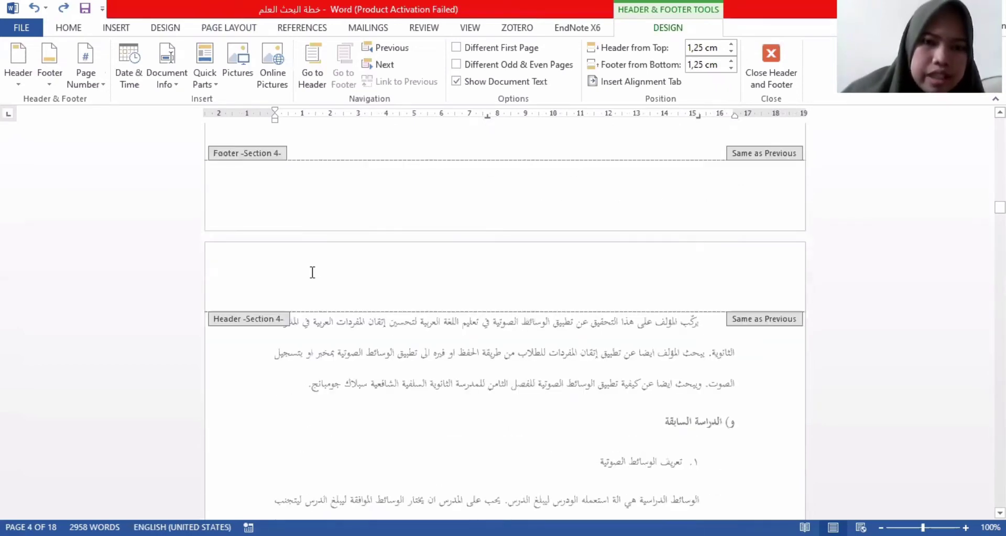
scroll(314, 278, "down", 12)
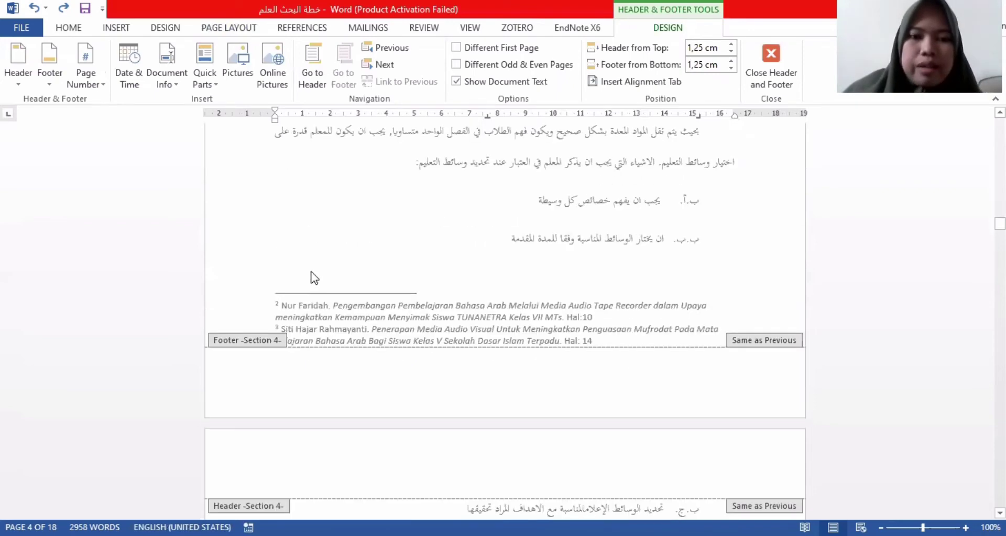
scroll(315, 278, "down", 3)
scroll(312, 272, "down", 3)
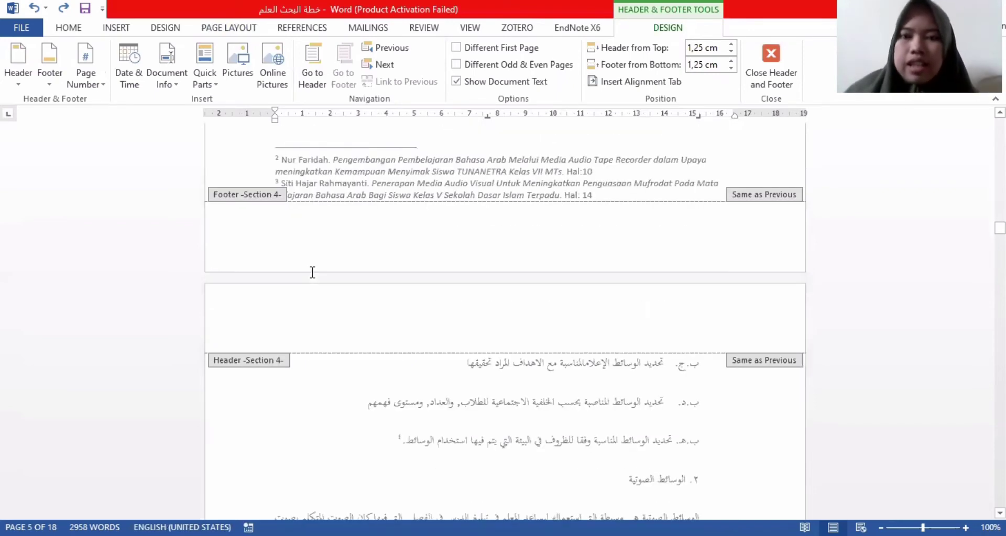
scroll(313, 275, "down", 4)
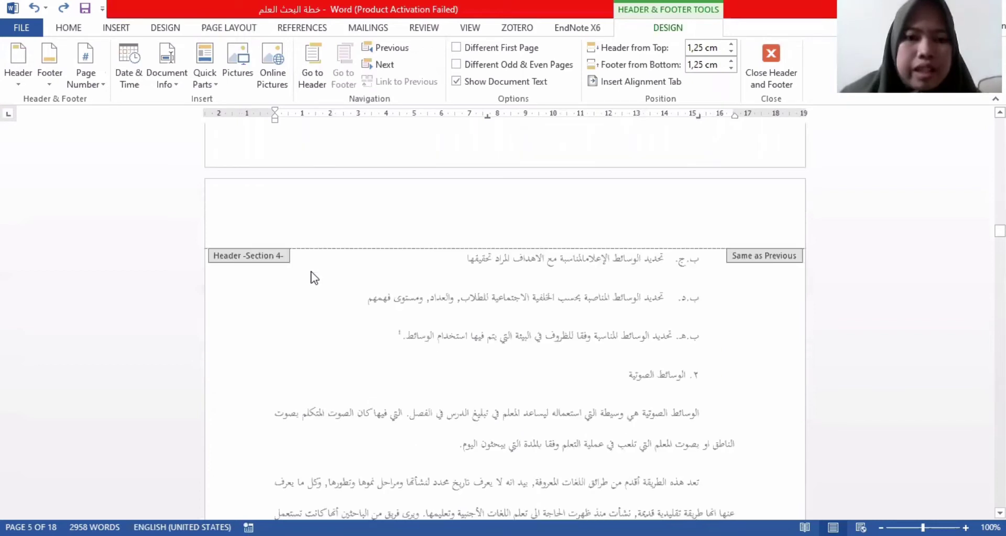
scroll(313, 275, "down", 9)
scroll(312, 272, "down", 15)
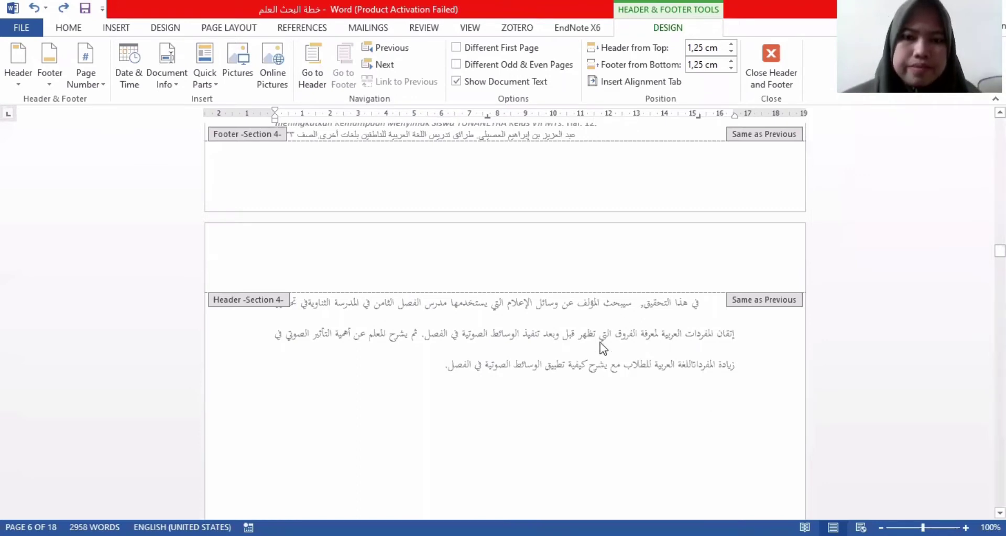
scroll(602, 348, "up", 3)
scroll(597, 346, "down", 10)
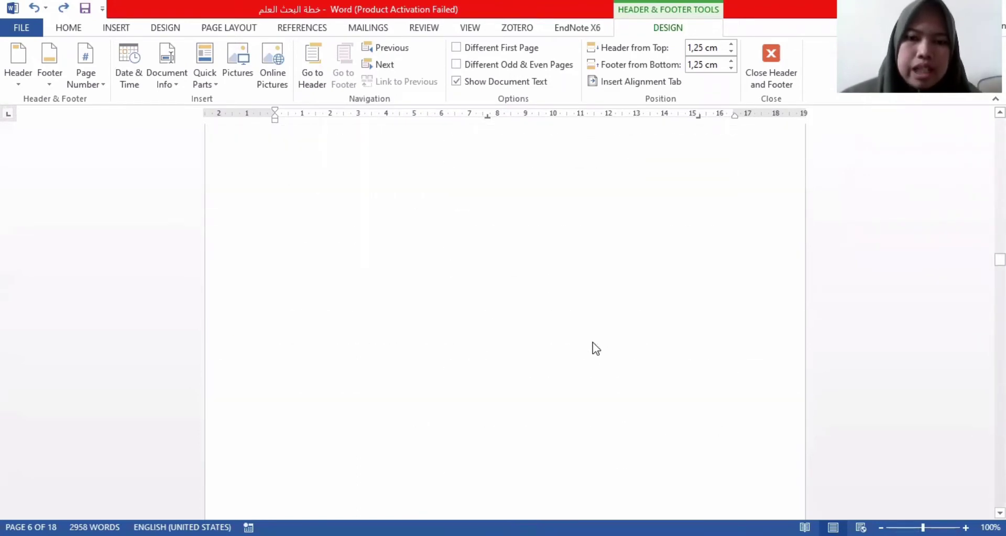
scroll(596, 348, "down", 10)
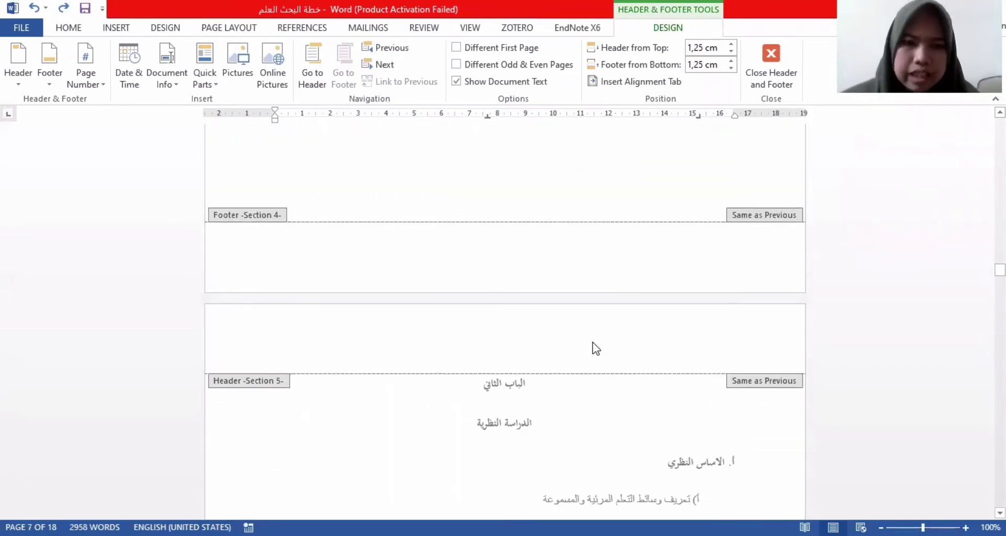
scroll(584, 356, "down", 1)
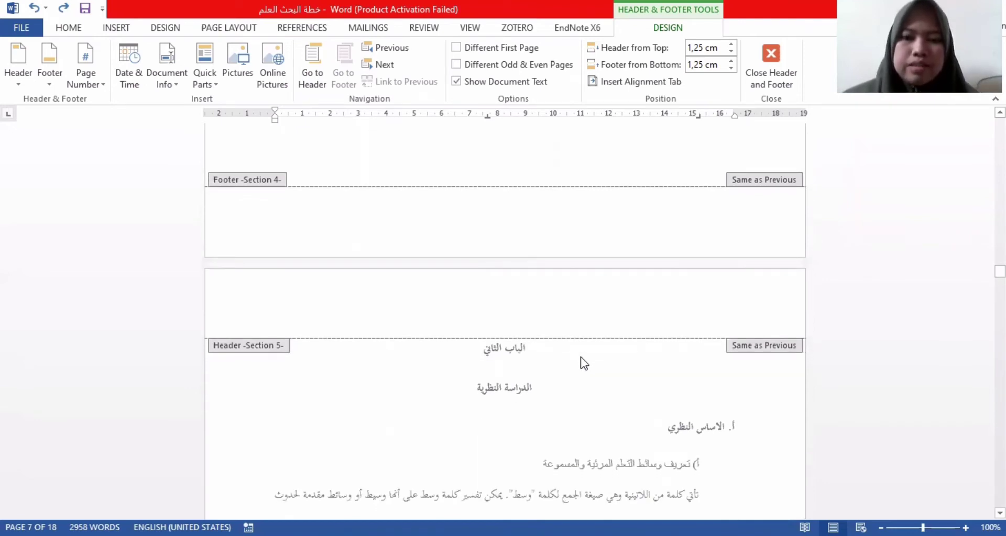
scroll(581, 361, "down", 2)
scroll(580, 362, "up", 2)
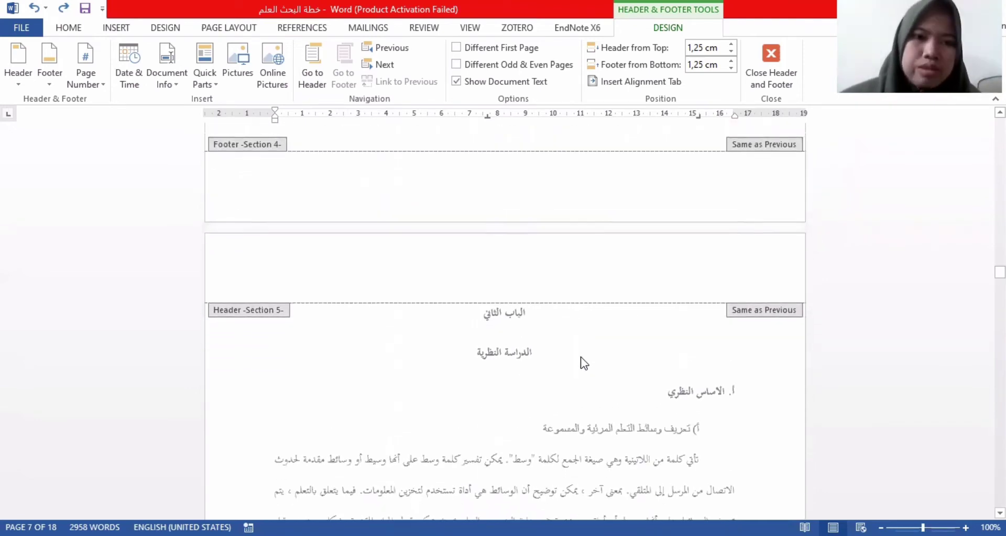
Check the header and footer section labels through the second chapter and past the opening page of the third chapter, الباب الثالث
scroll(386, 346, "down", 7)
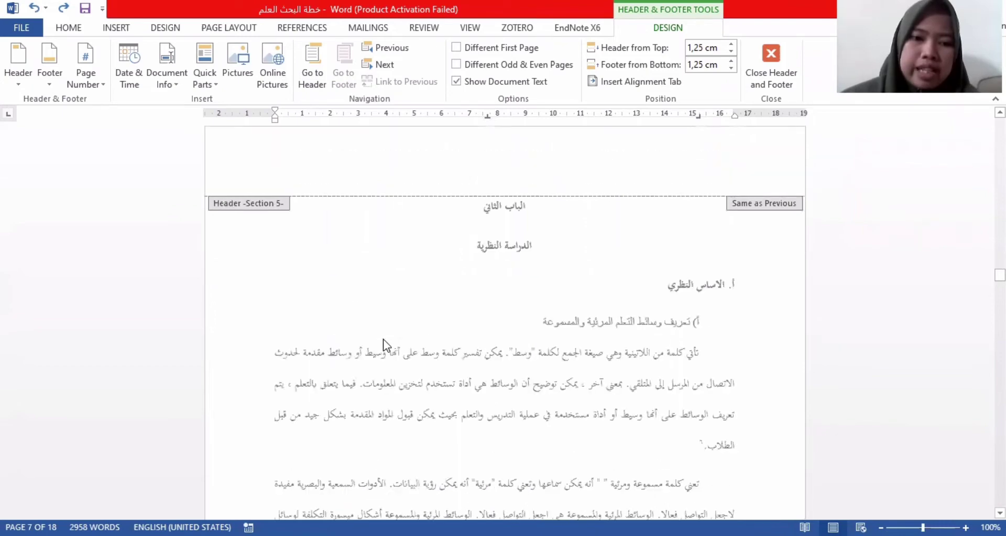
scroll(386, 346, "down", 15)
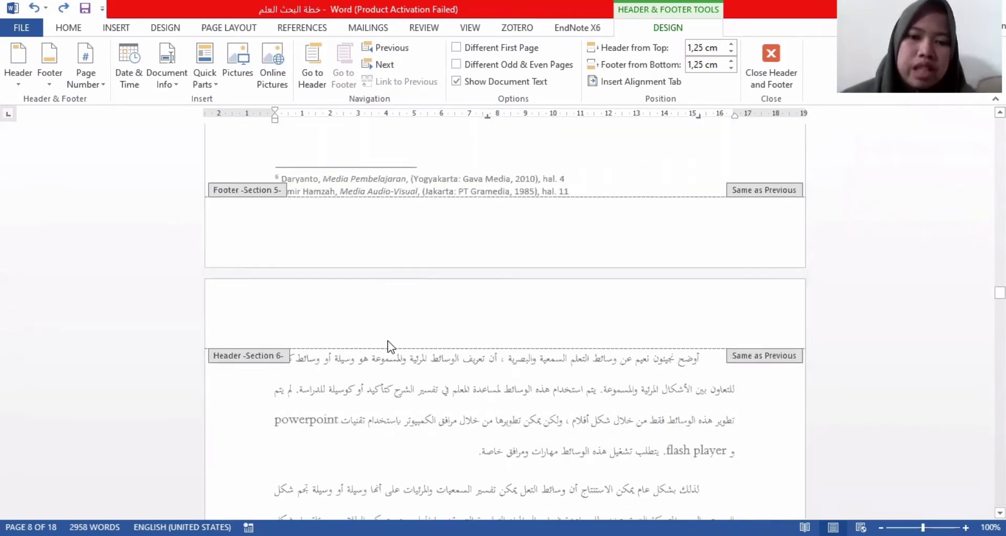
scroll(388, 347, "down", 4)
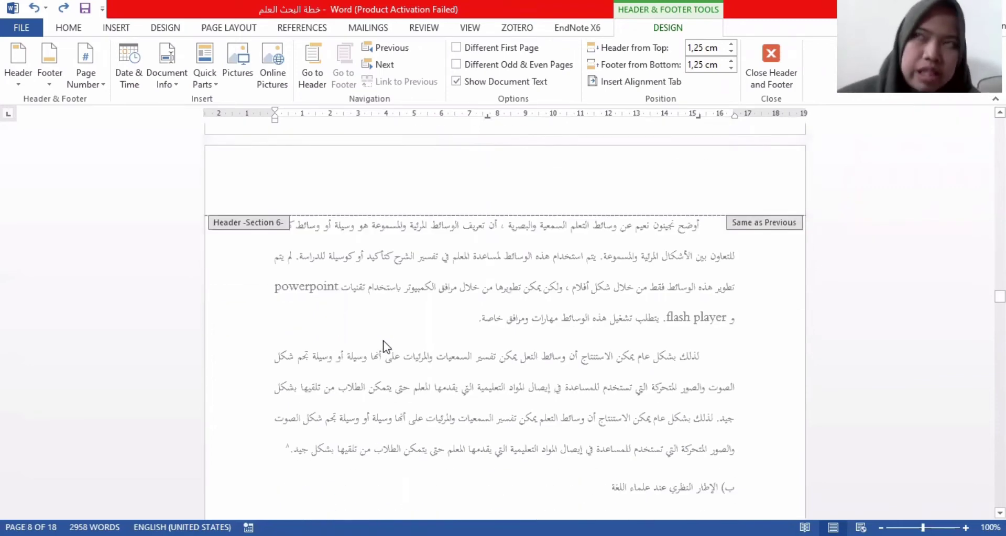
scroll(384, 345, "down", 12)
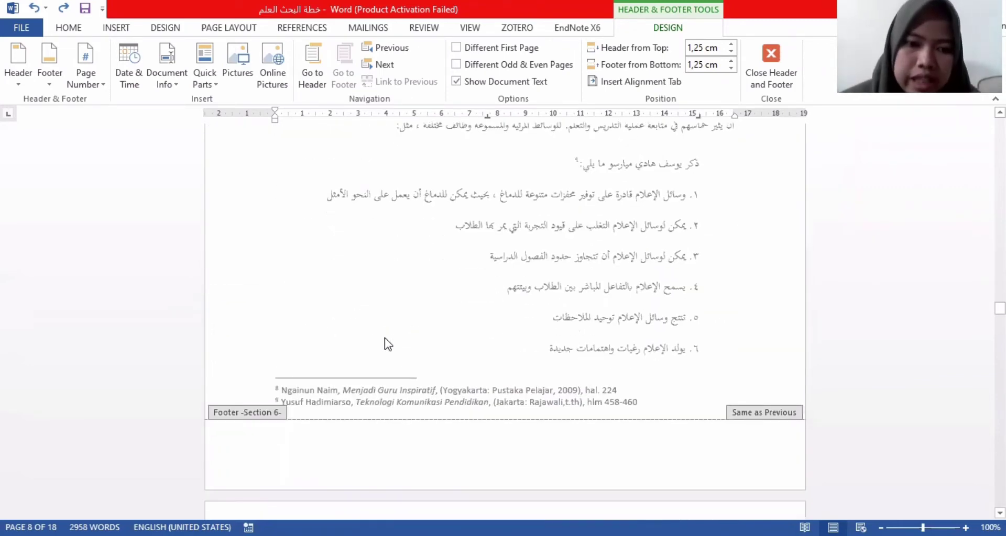
scroll(384, 339, "down", 12)
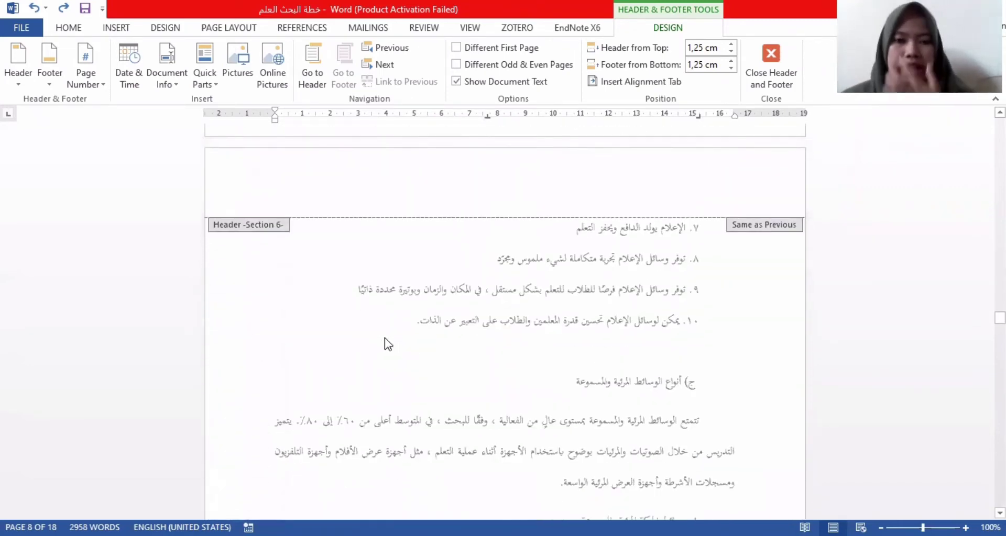
scroll(384, 338, "down", 20)
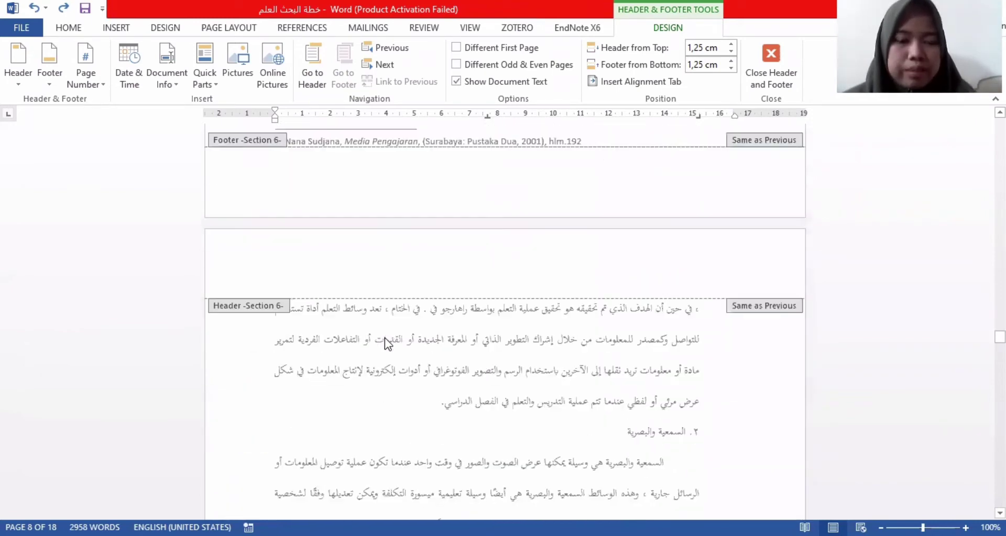
scroll(384, 337, "down", 20)
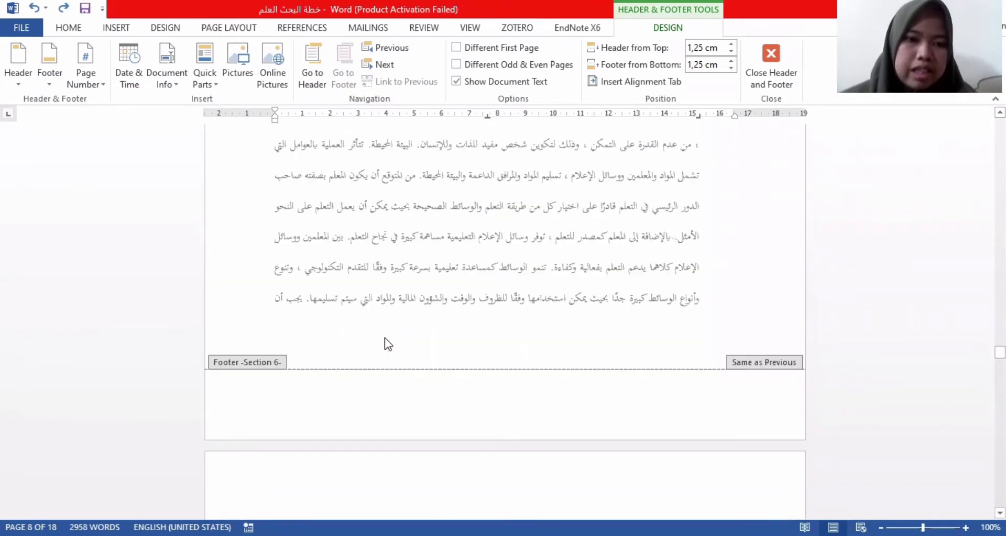
scroll(385, 338, "down", 10)
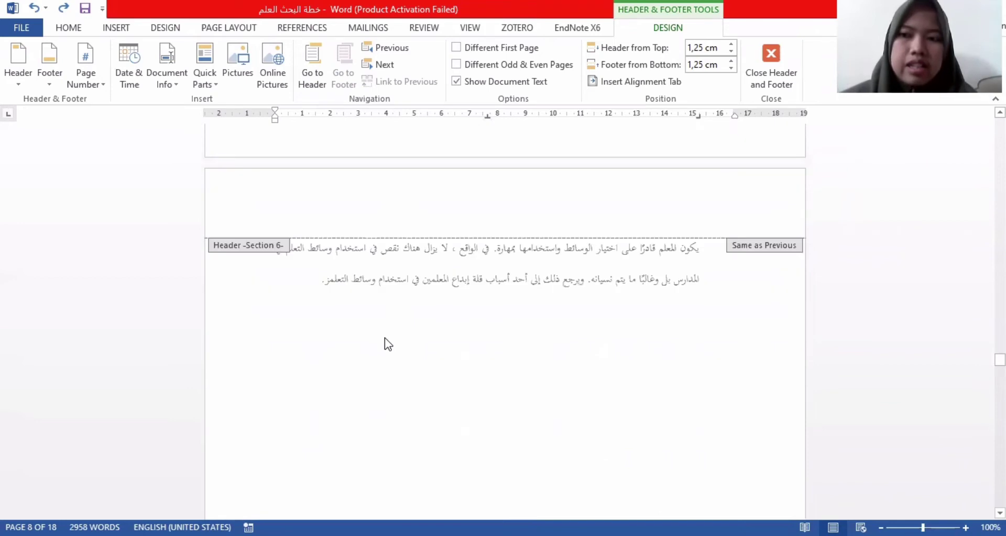
scroll(384, 338, "down", 8)
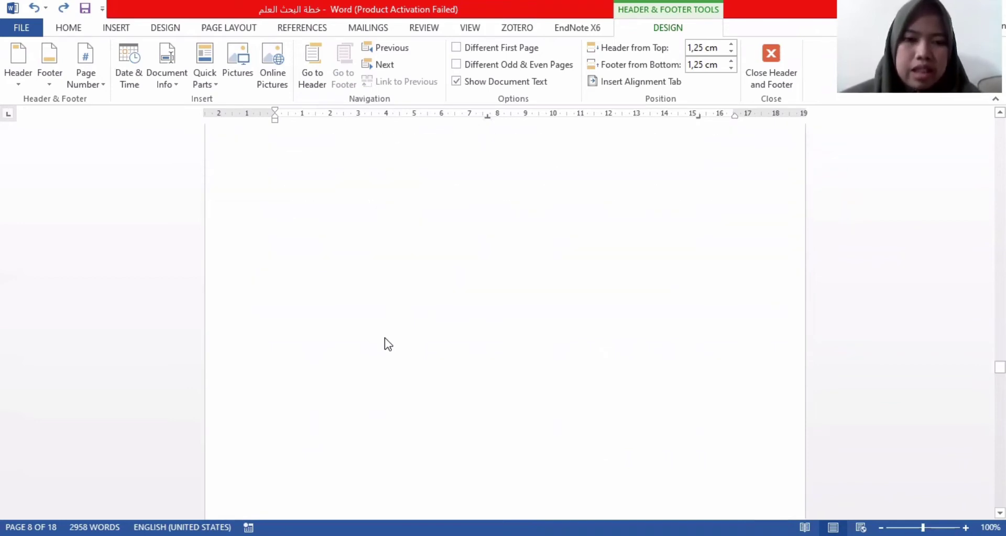
scroll(385, 338, "down", 6)
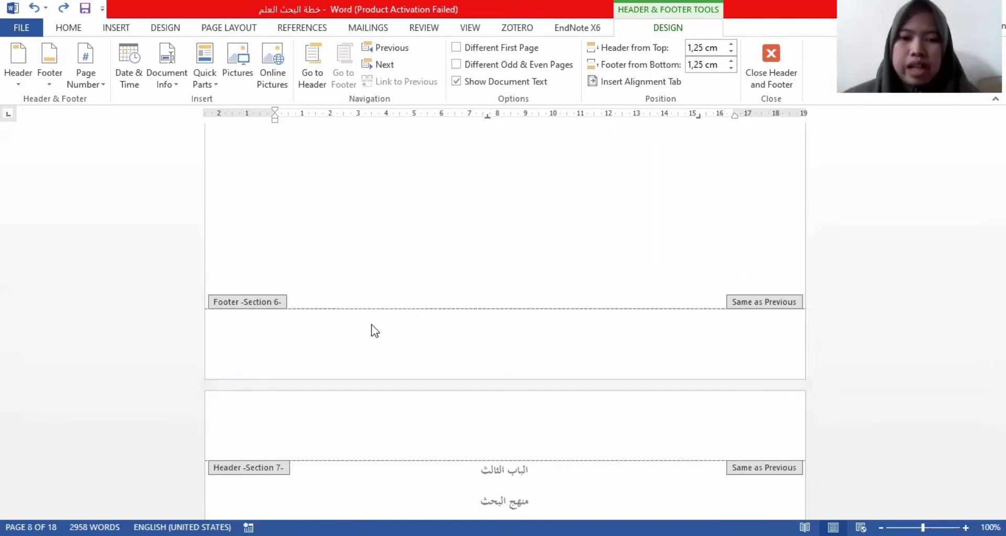
scroll(374, 330, "down", 10)
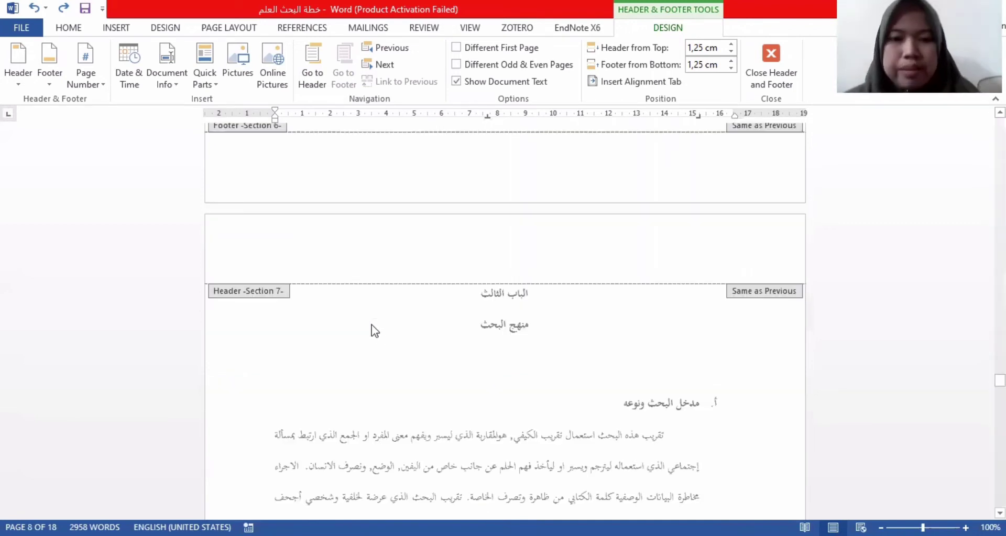
scroll(373, 330, "down", 20)
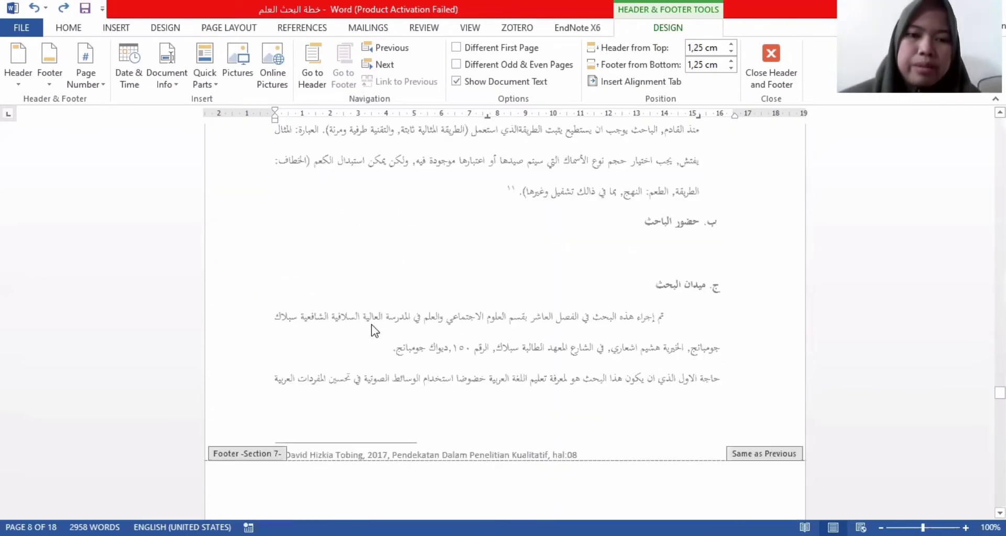
scroll(374, 330, "down", 2)
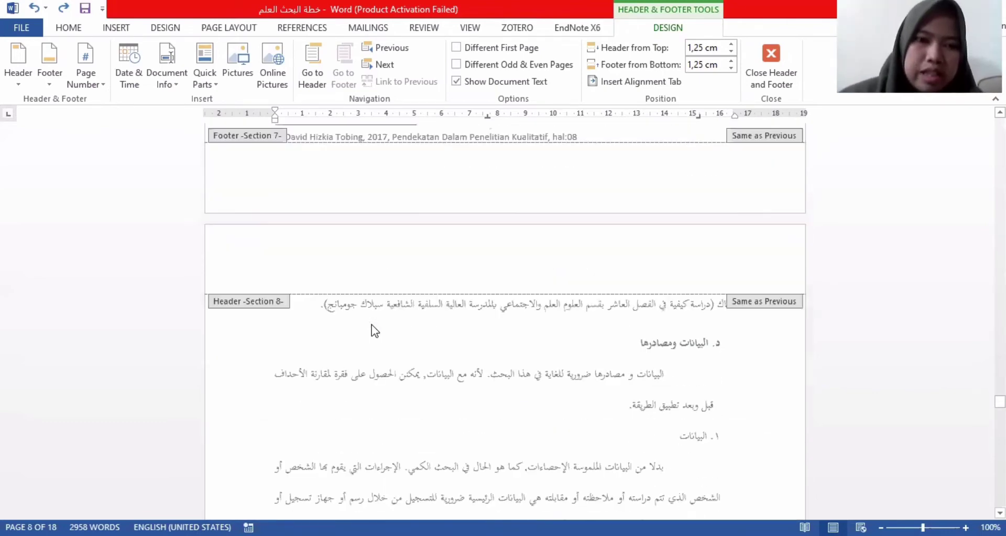
Check the header and footer section labels on the rest of the third chapter, up to the reference page المراجع العربية
scroll(374, 330, "up", 4)
scroll(374, 330, "up", 1)
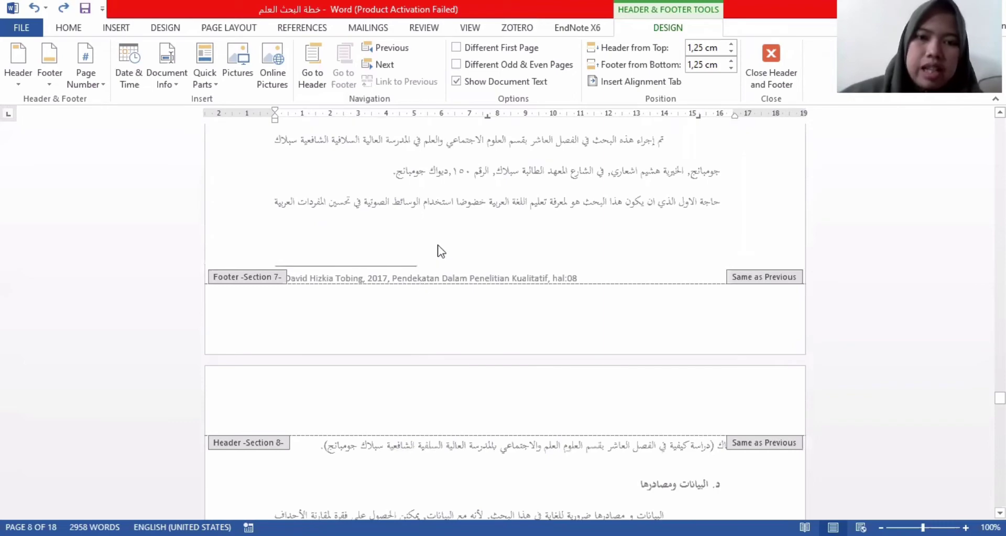
scroll(426, 246, "down", 7)
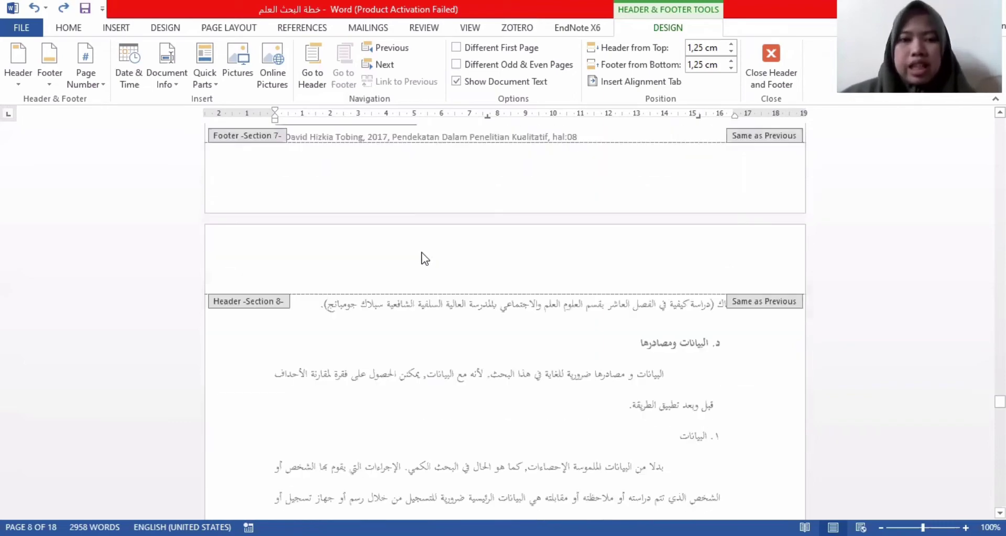
scroll(425, 258, "down", 17)
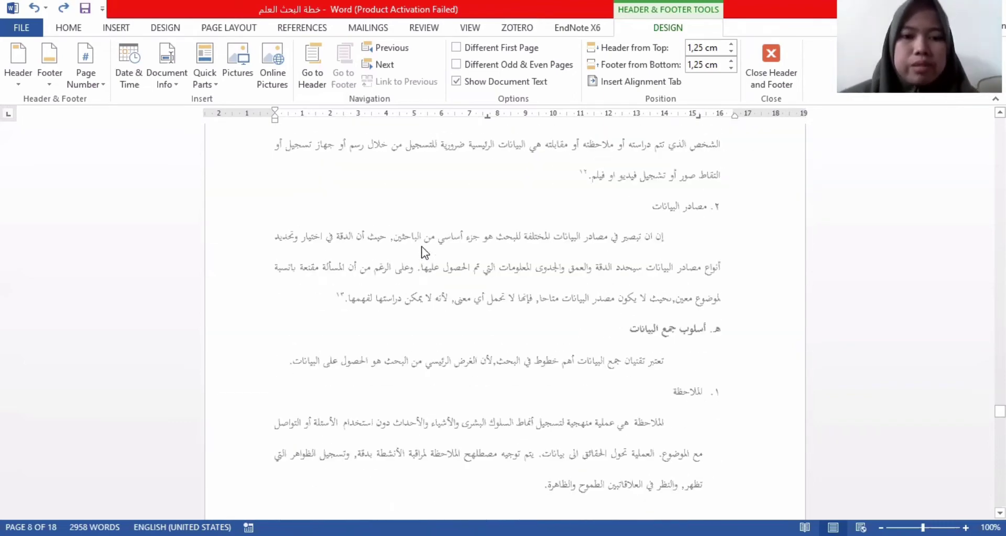
scroll(419, 269, "down", 17)
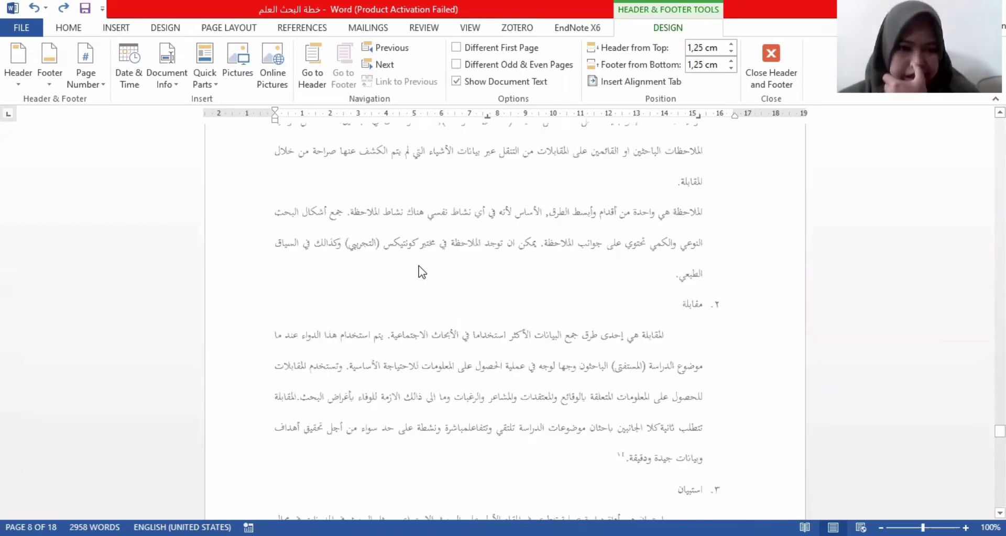
scroll(421, 271, "down", 17)
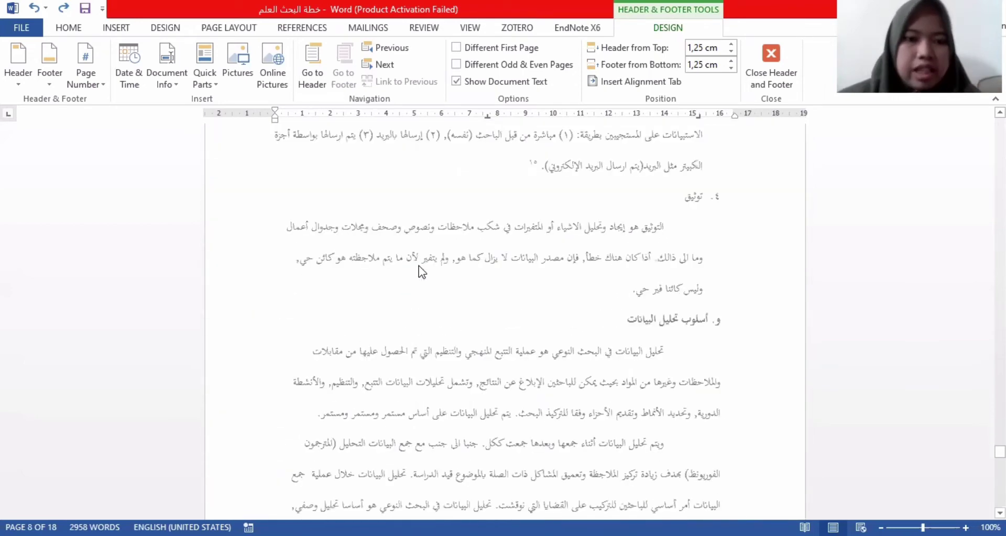
scroll(422, 272, "down", 17)
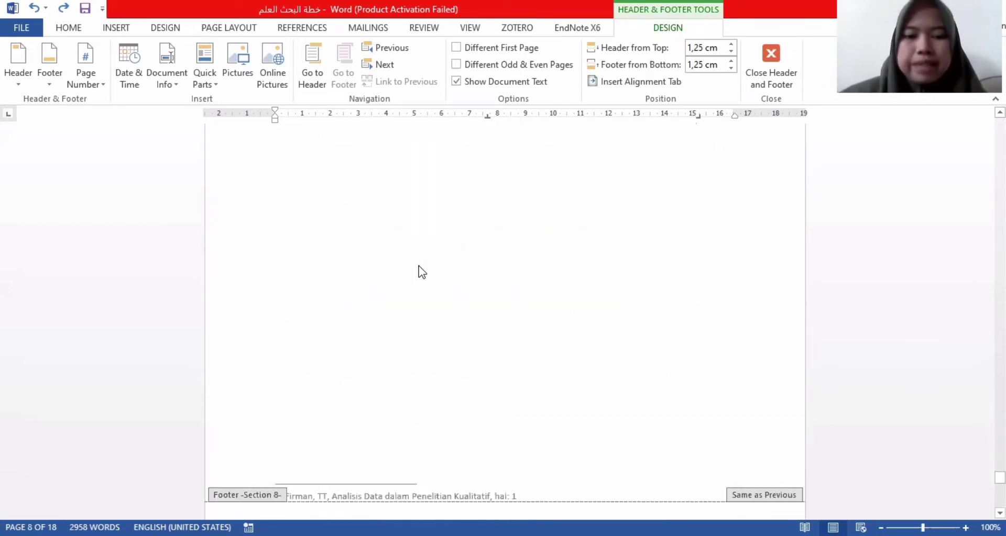
scroll(423, 272, "up", 2)
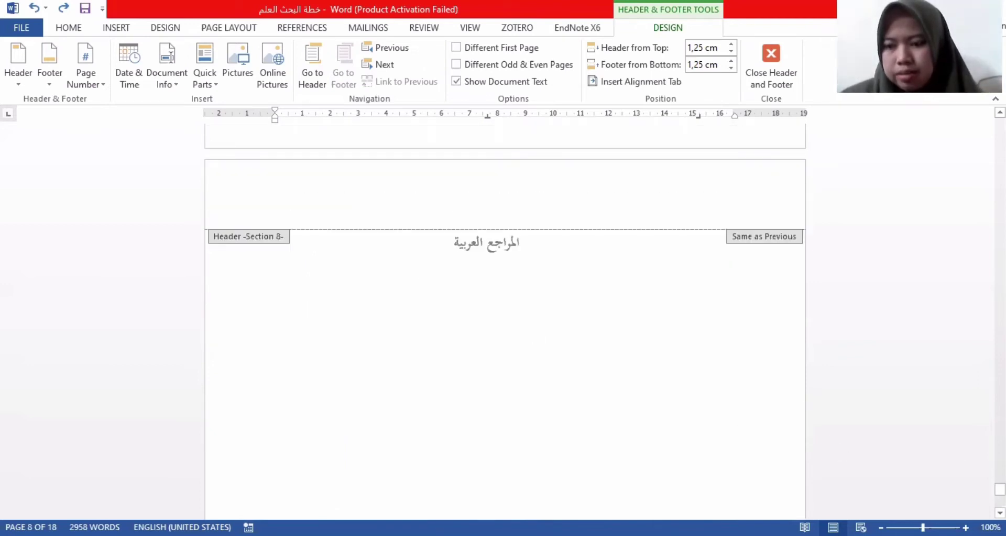
Return to the cover page, leave header and footer editing, and bring the end of the cover into view
left_click_drag(1000, 490, 1000, 124)
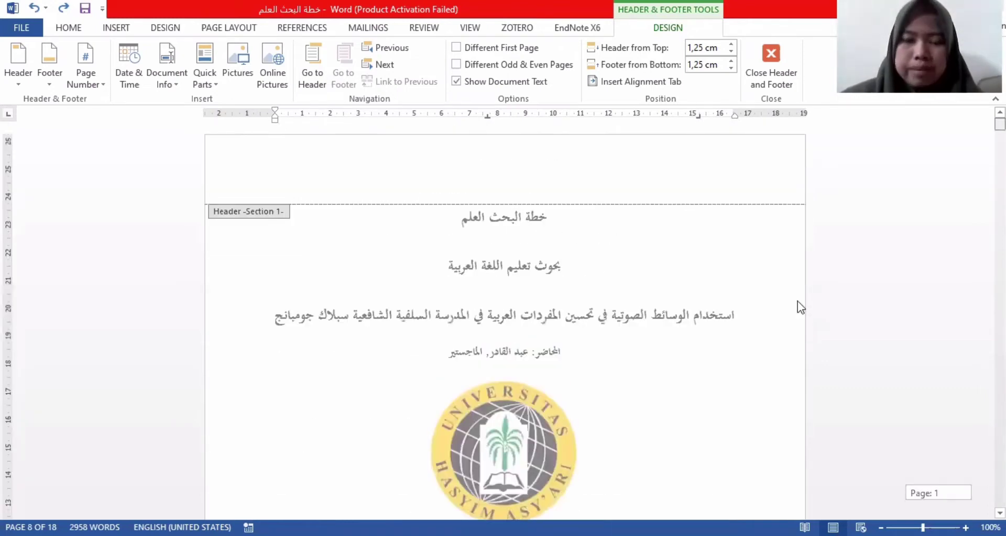
double_click(603, 270)
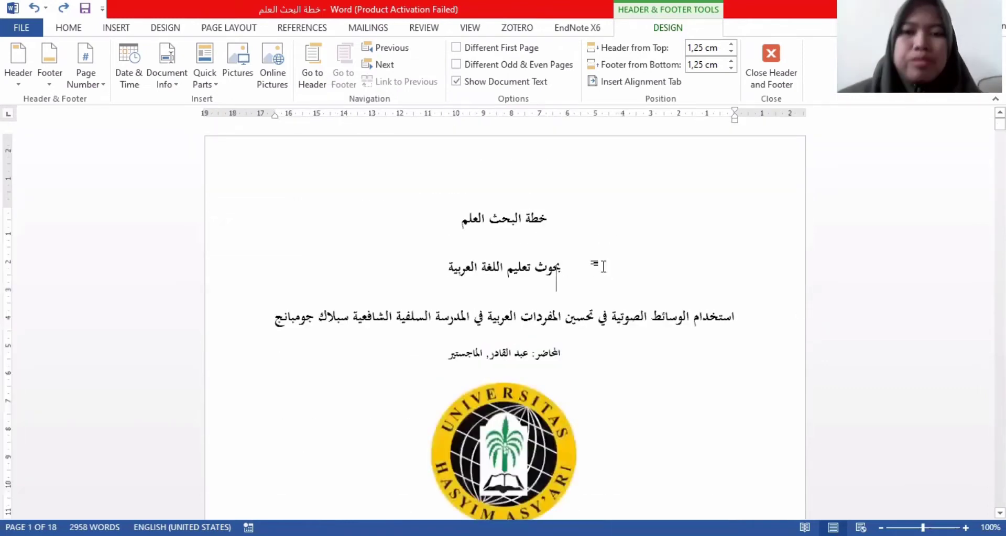
scroll(622, 271, "down", 6)
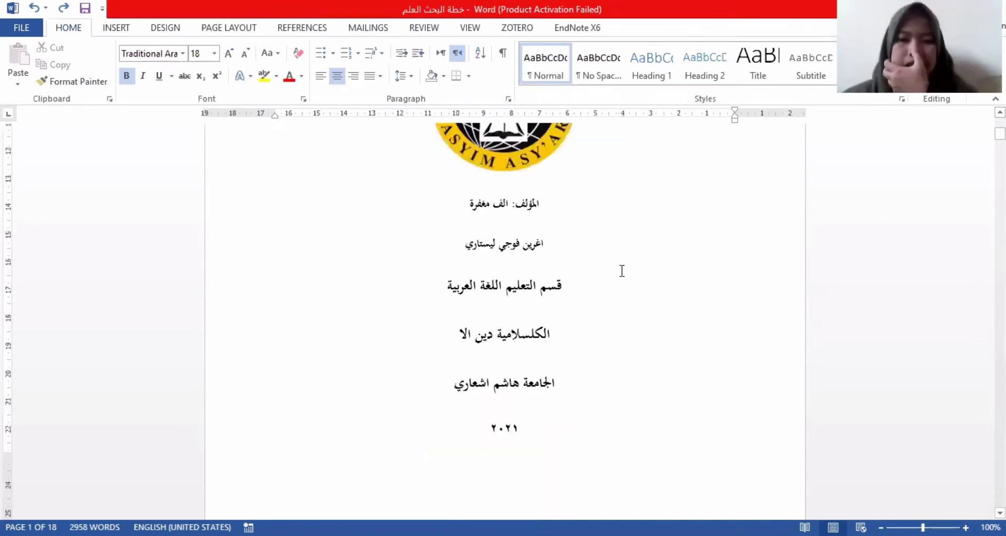
scroll(590, 309, "down", 2)
scroll(510, 381, "down", 1)
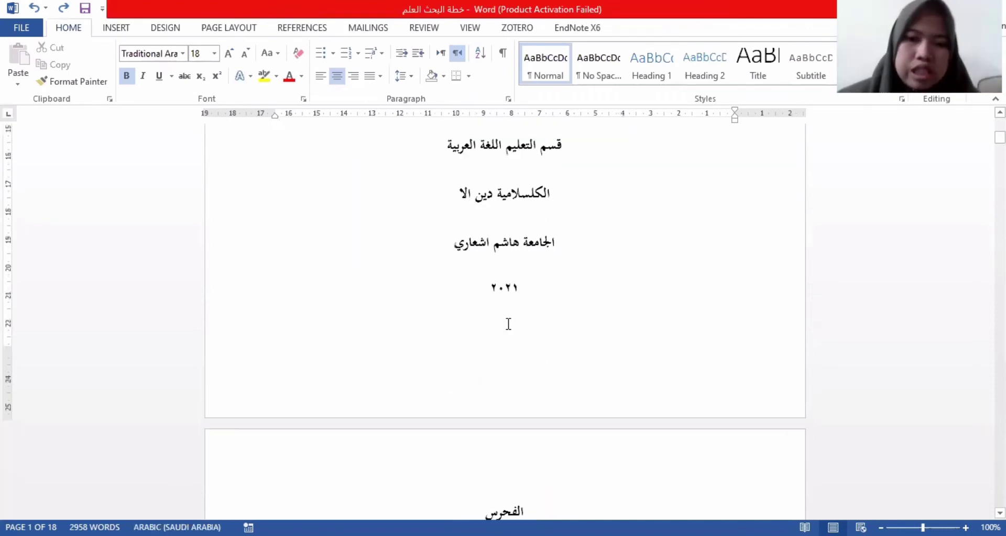
left_click(506, 327)
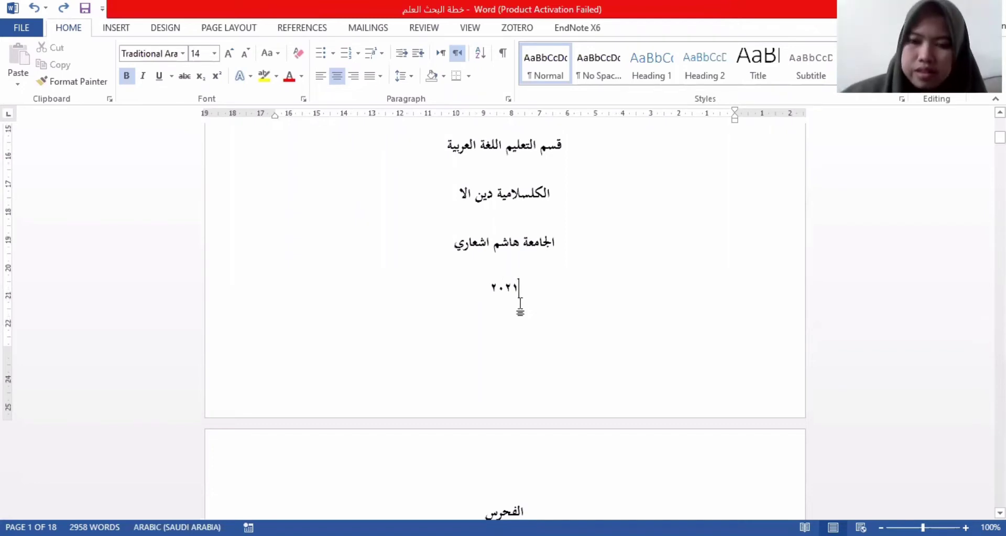
key("Down")
key("Down")
key("Down")
key("Down")
key("Down")
key("Down")
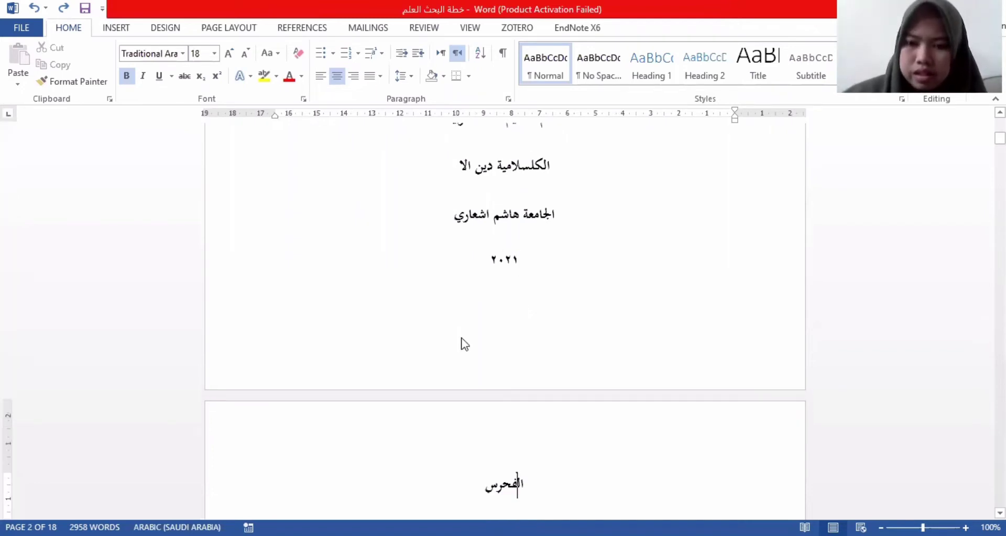
key("Return")
key("BackSpace")
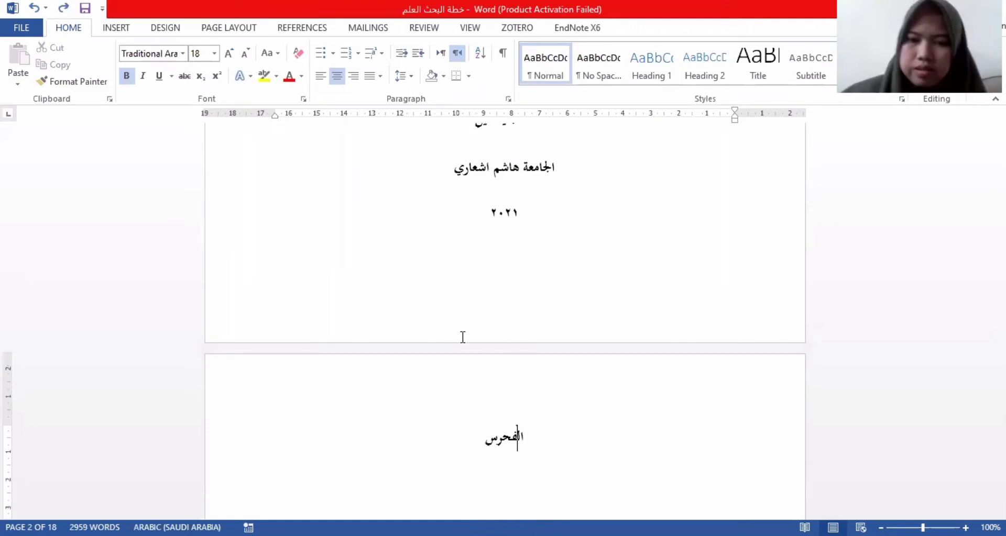
left_click(524, 212)
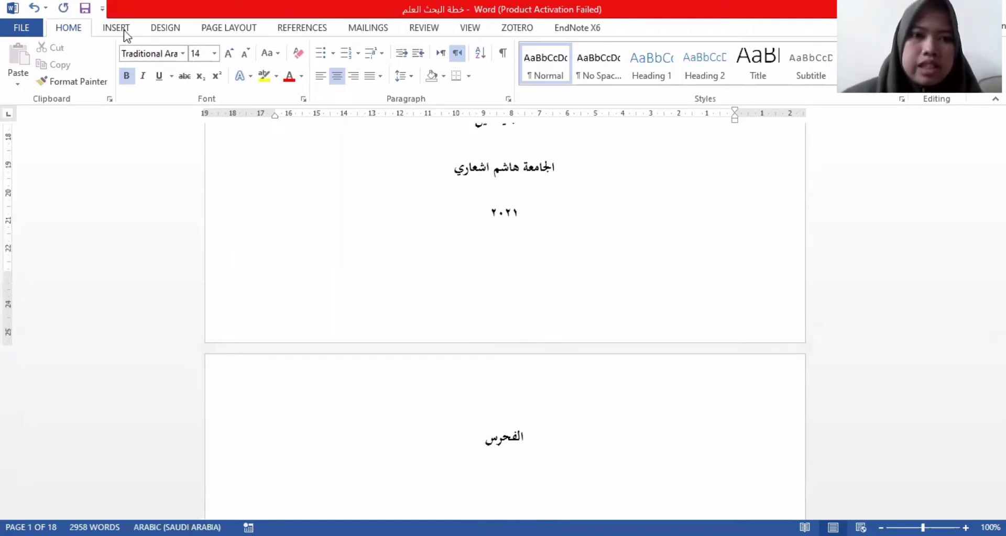
left_click(108, 30)
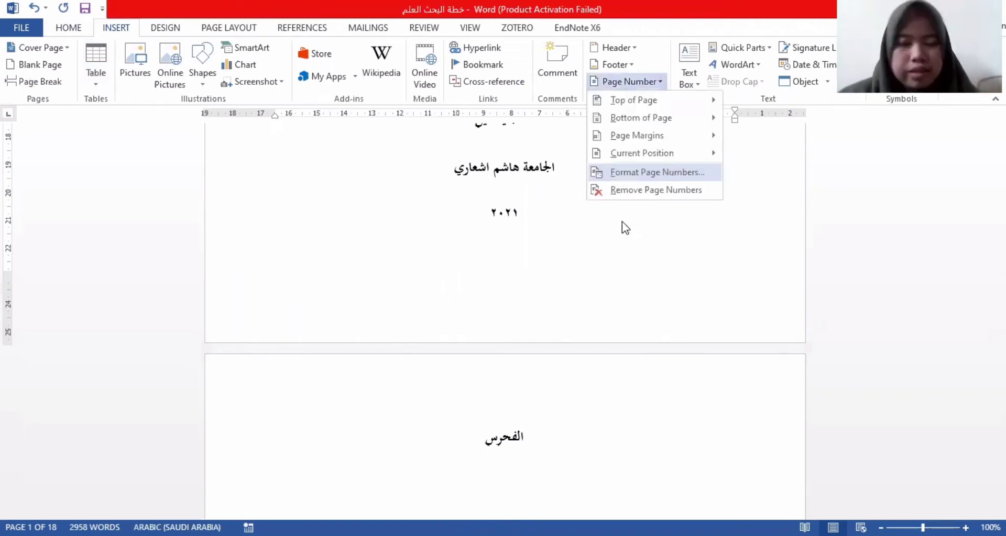
key("Return")
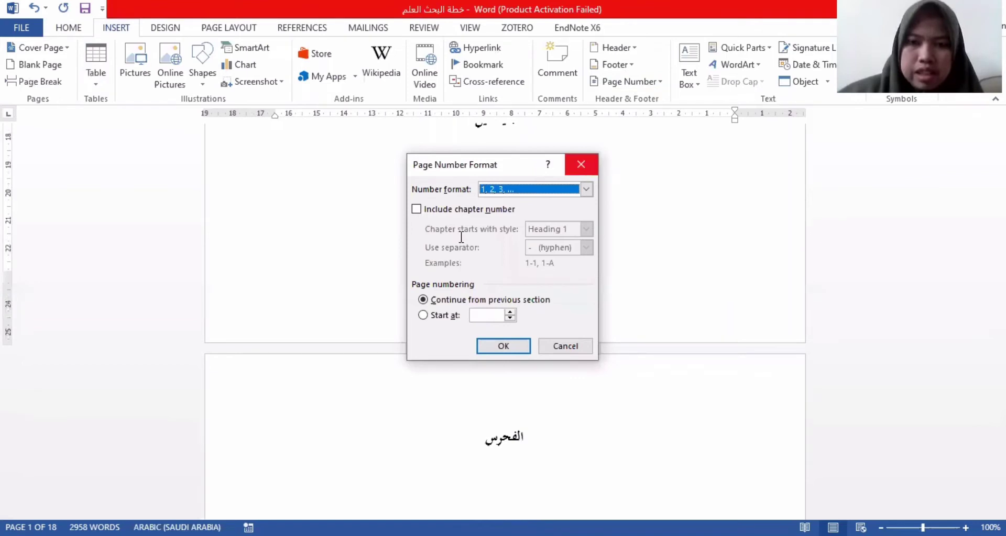
key("Return")
Set the contents section's page number format to أ, ب, ج, … and start its numbering at أ
scroll(461, 237, "down", 8)
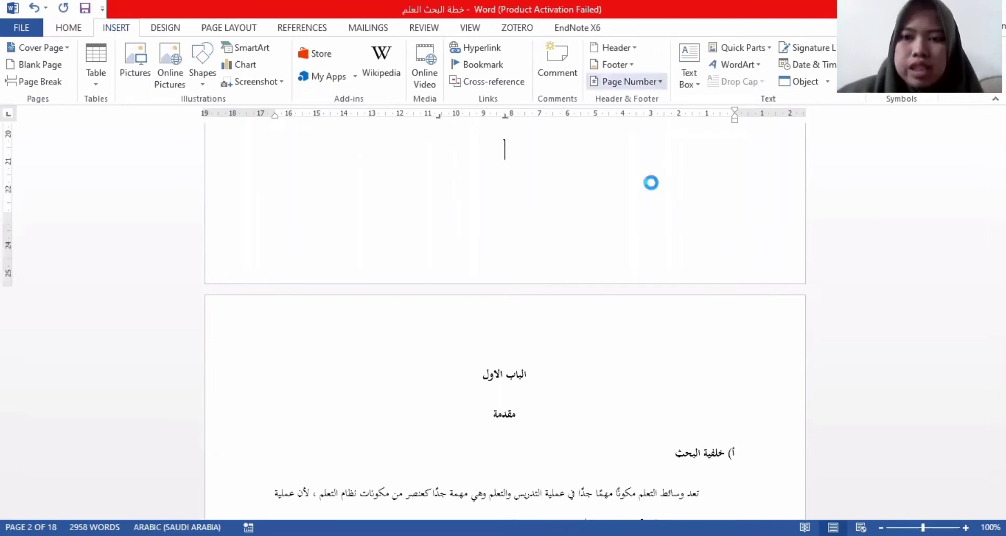
left_click(652, 81)
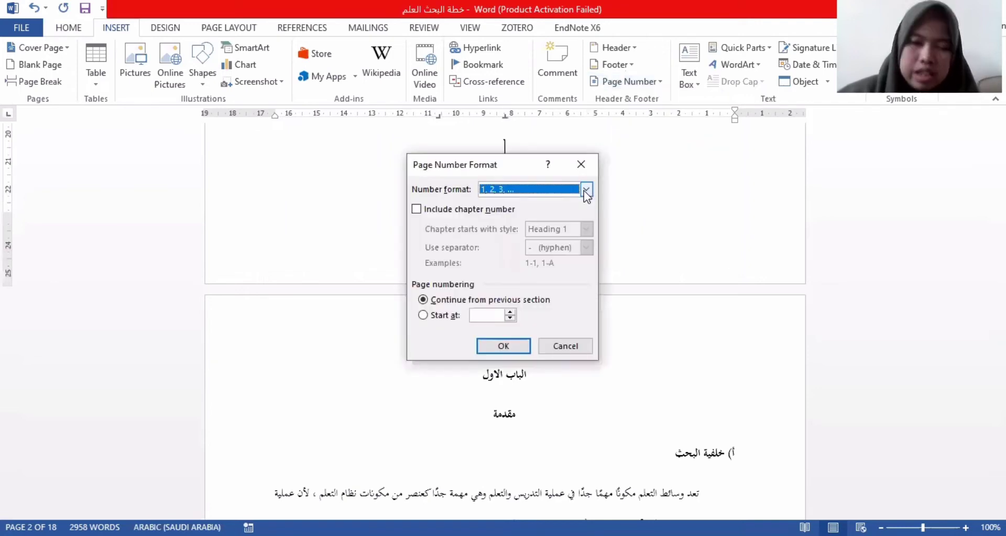
left_click(586, 190)
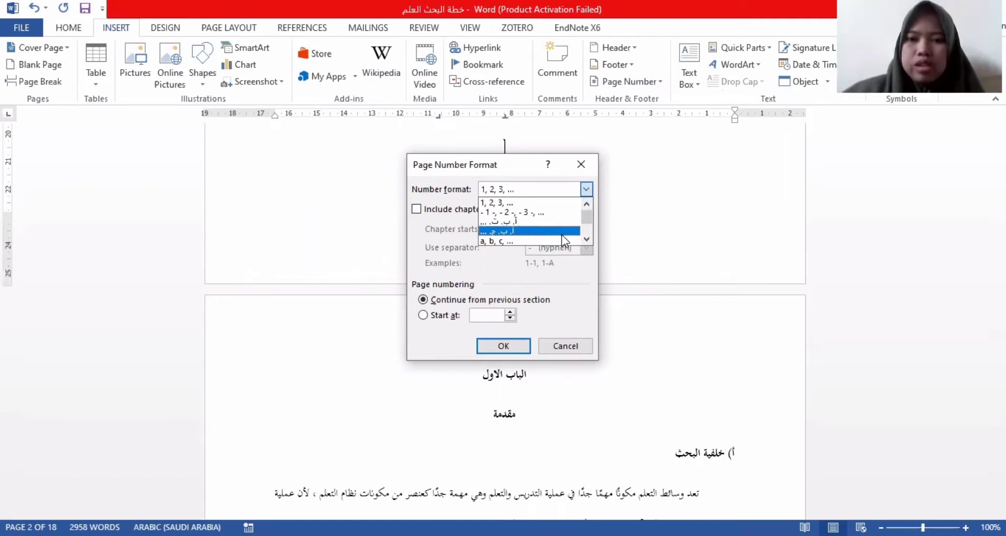
left_click(562, 234)
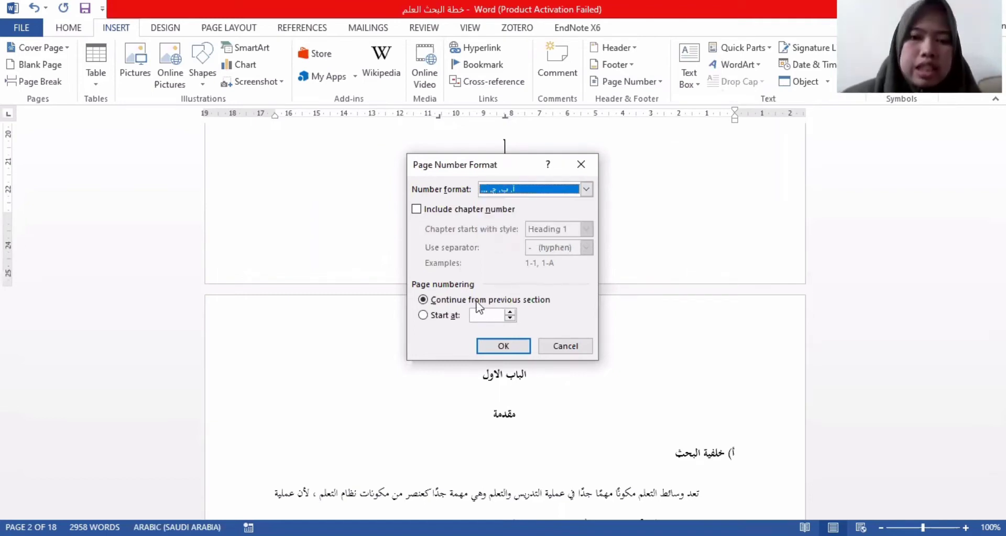
left_click(423, 316)
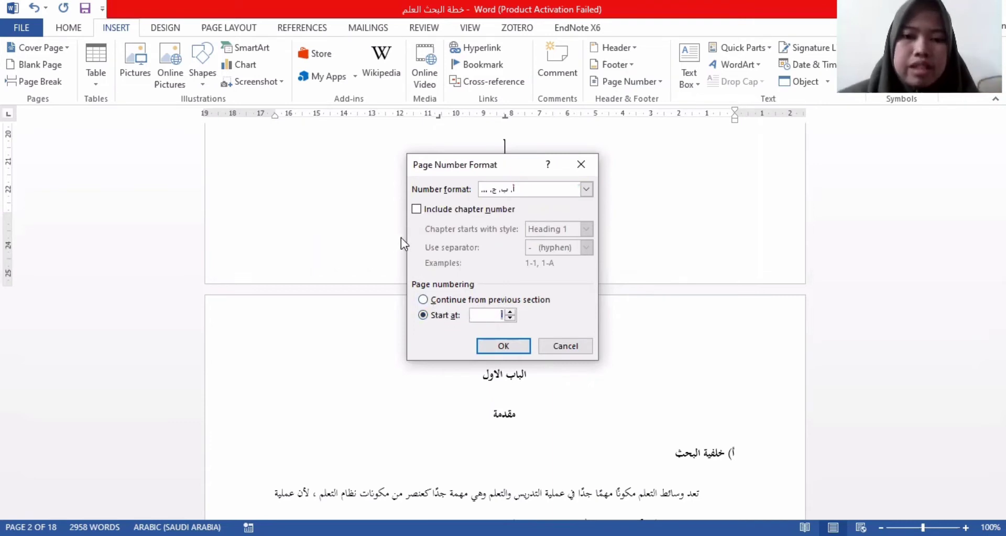
left_click(503, 346)
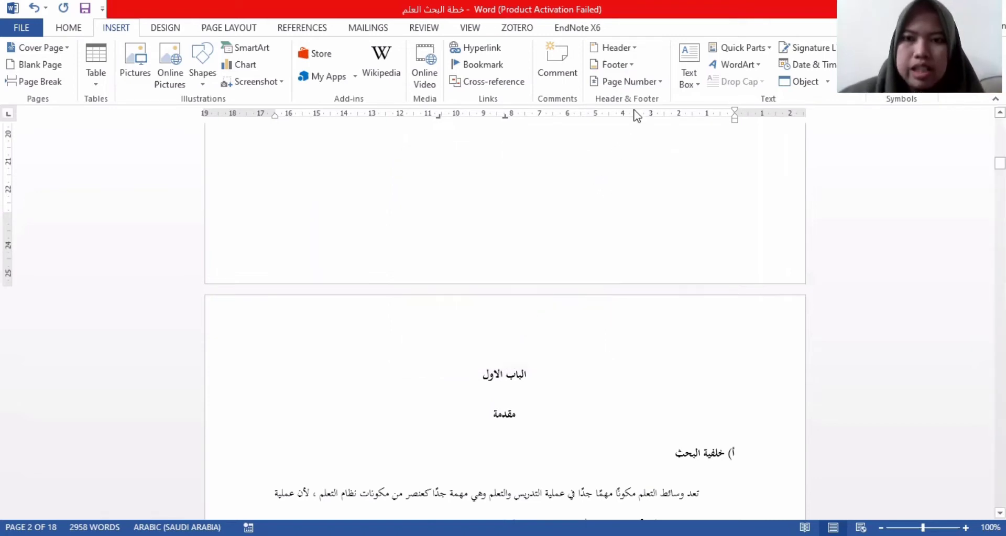
Insert a bottom-of-page number in the Plain Number 2 style in the contents section's footer
left_click(638, 79)
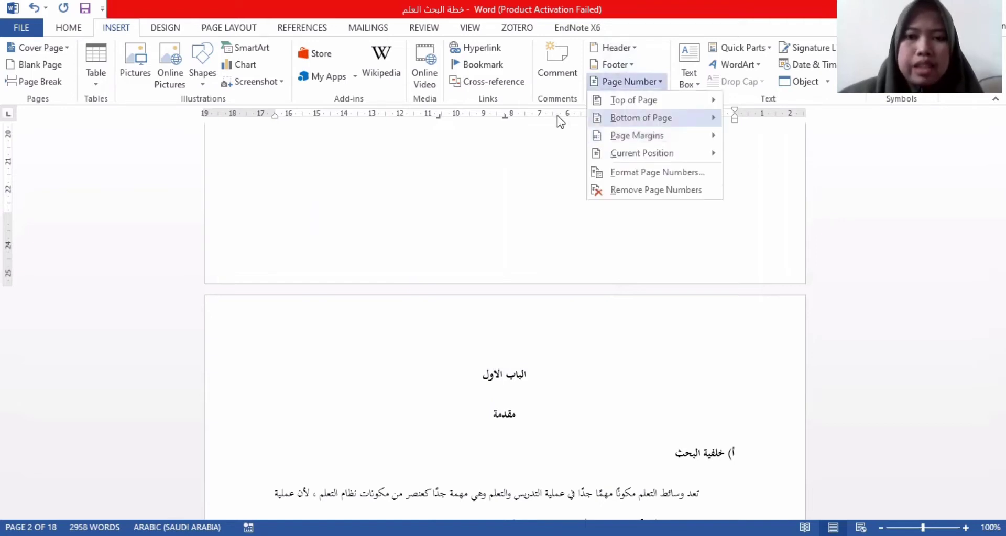
mouse_move(645, 117)
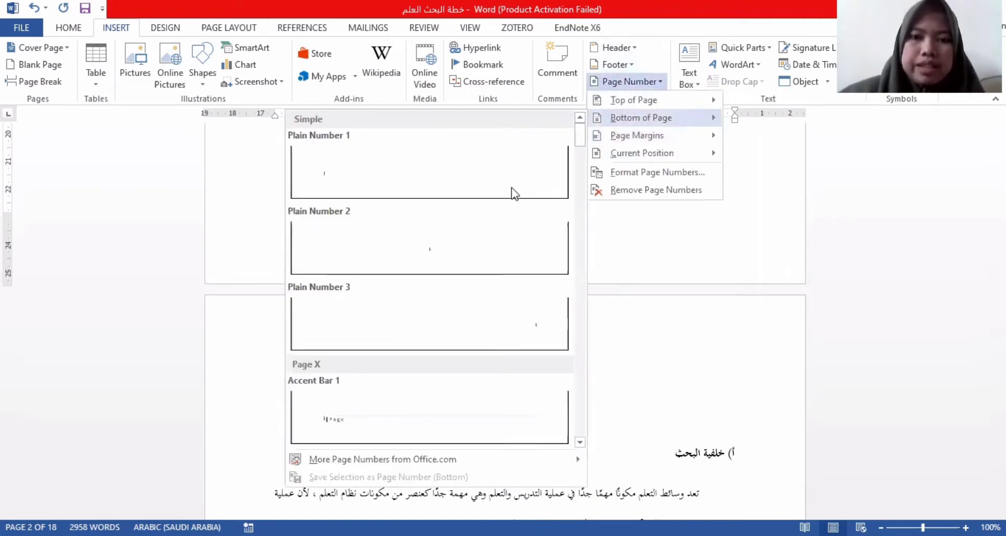
left_click(488, 226)
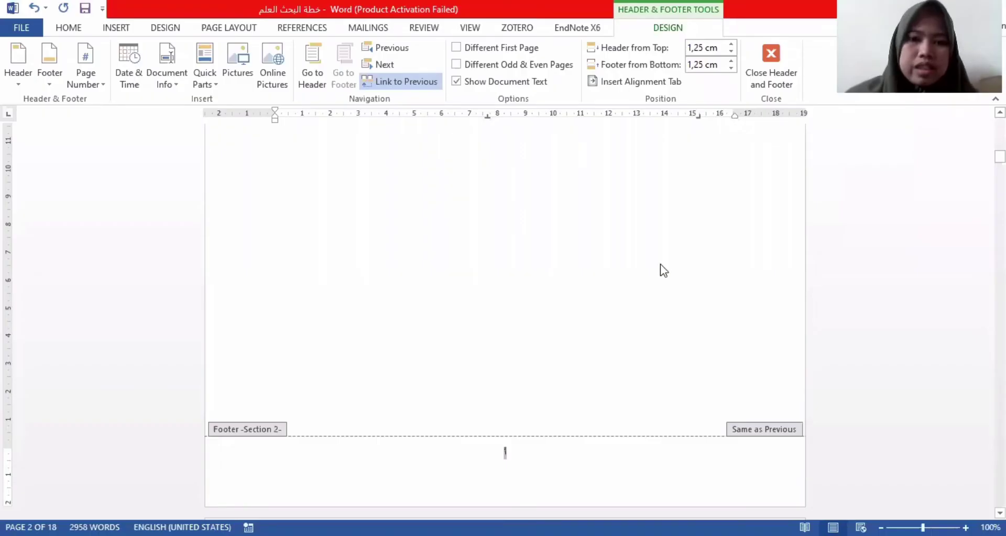
Check the footer page numbers and section labels on the contents page and the opening page of the first chapter
scroll(664, 270, "down", 3)
scroll(664, 270, "down", 3)
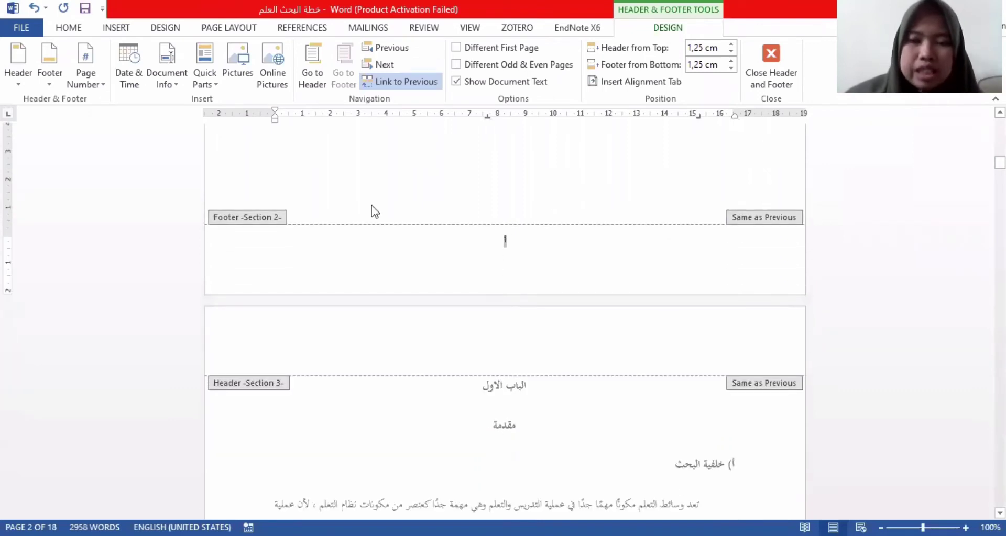
scroll(372, 207, "up", 8)
scroll(373, 211, "down", 7)
scroll(401, 244, "down", 3)
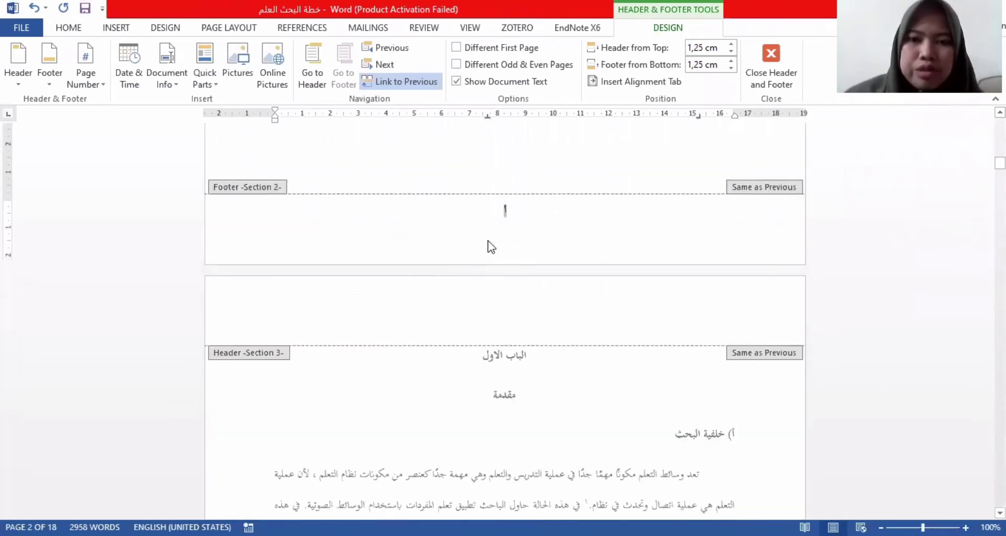
scroll(495, 220, "down", 1)
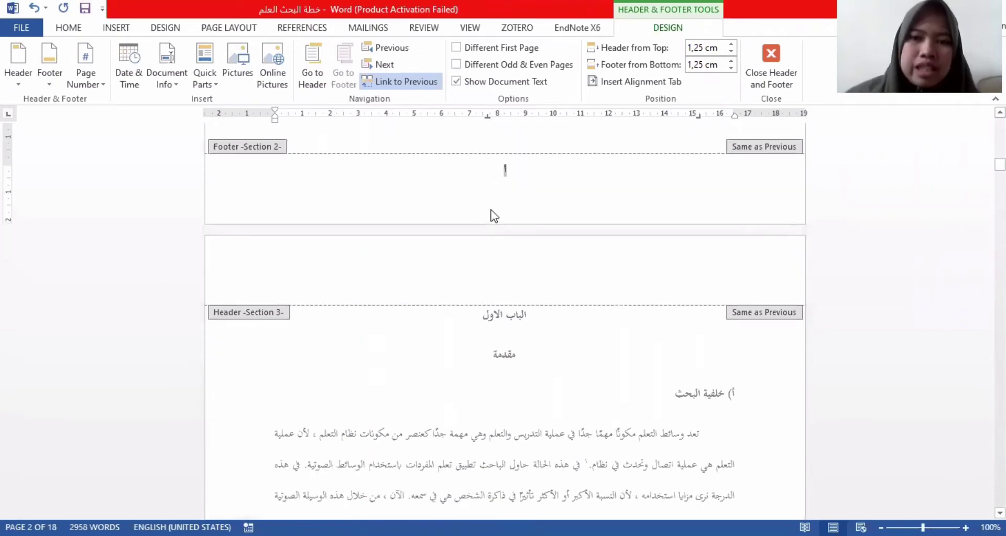
scroll(491, 210, "down", 9)
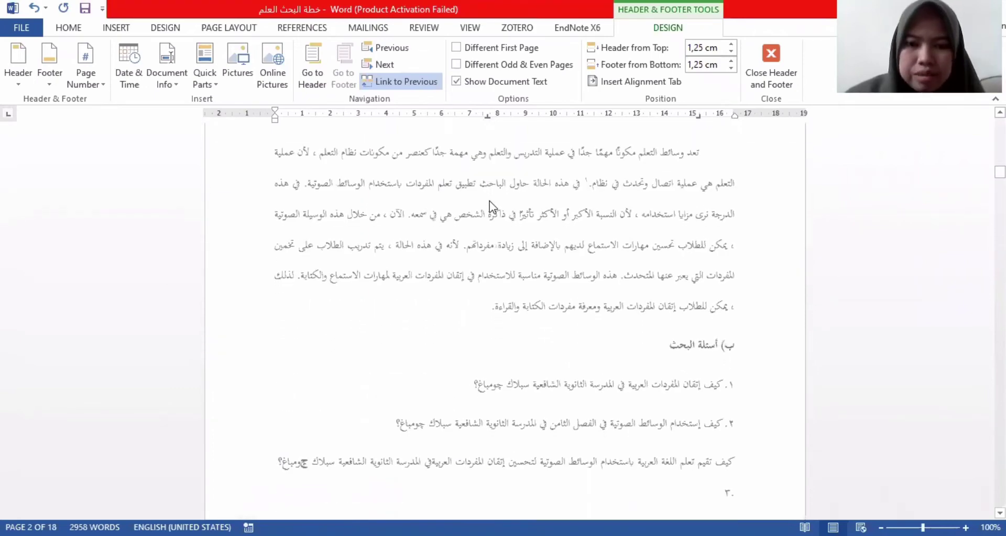
scroll(490, 206, "down", 20)
scroll(537, 265, "up", 5)
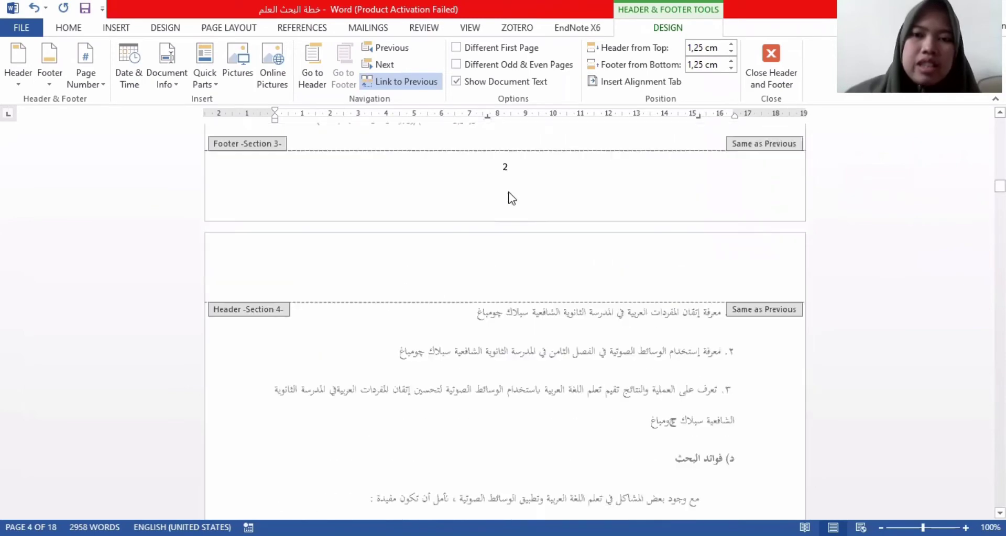
scroll(512, 198, "up", 10)
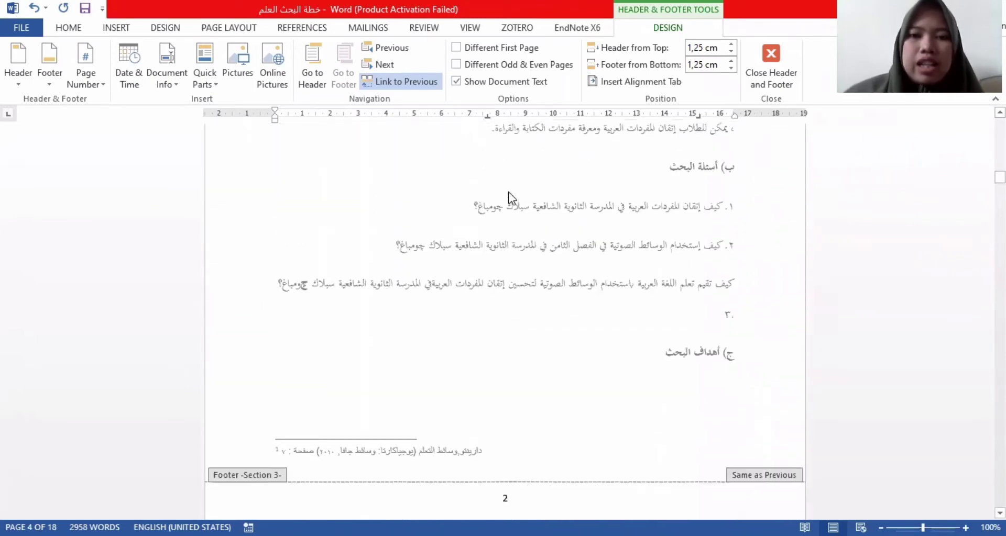
scroll(512, 198, "up", 20)
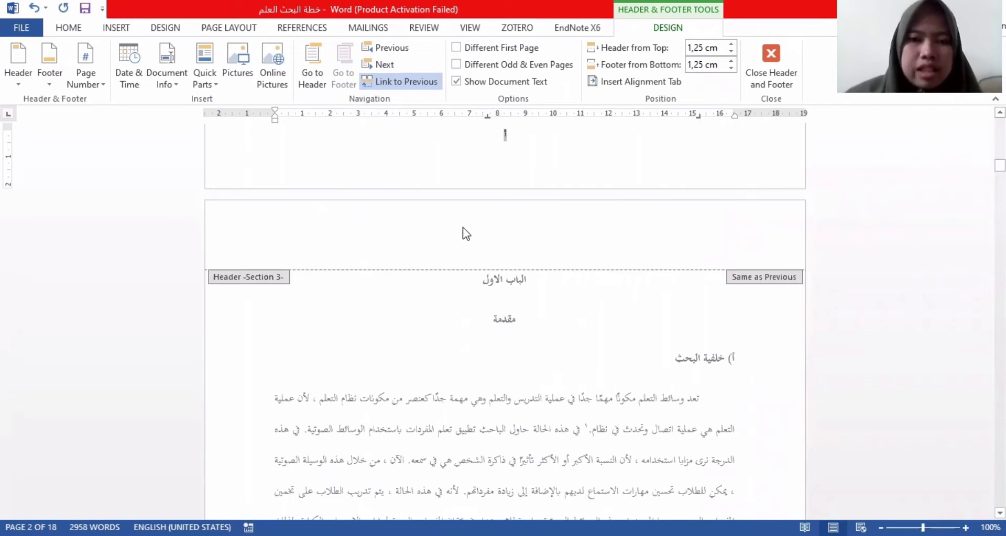
scroll(463, 231, "up", 8)
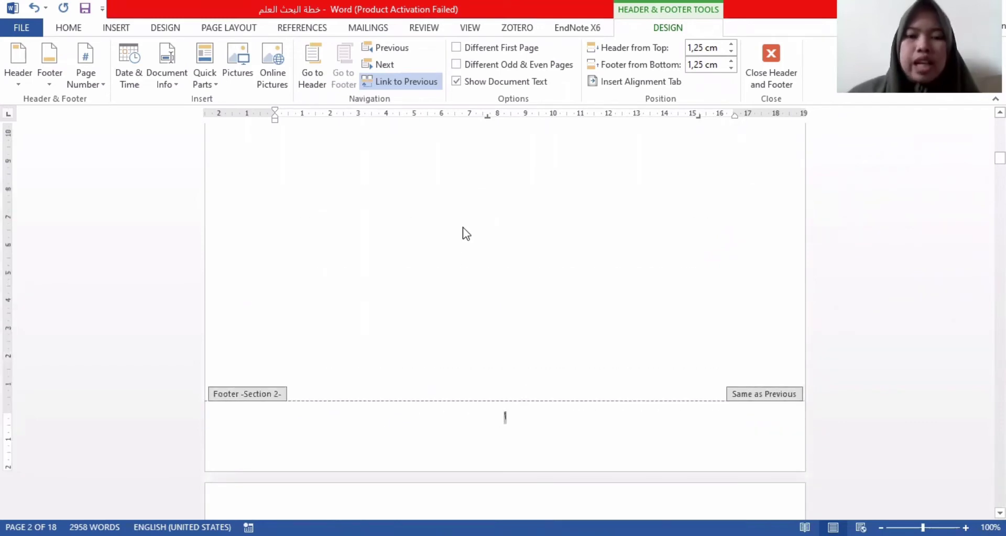
scroll(467, 241, "down", 6)
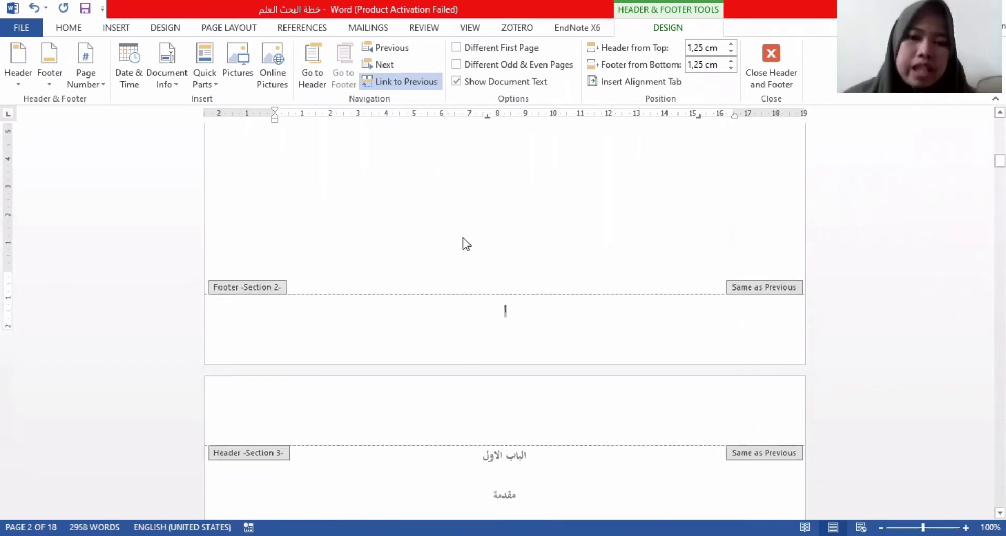
Compare the page numbers in the footers of the contents page and the cover page
scroll(466, 244, "down", 1)
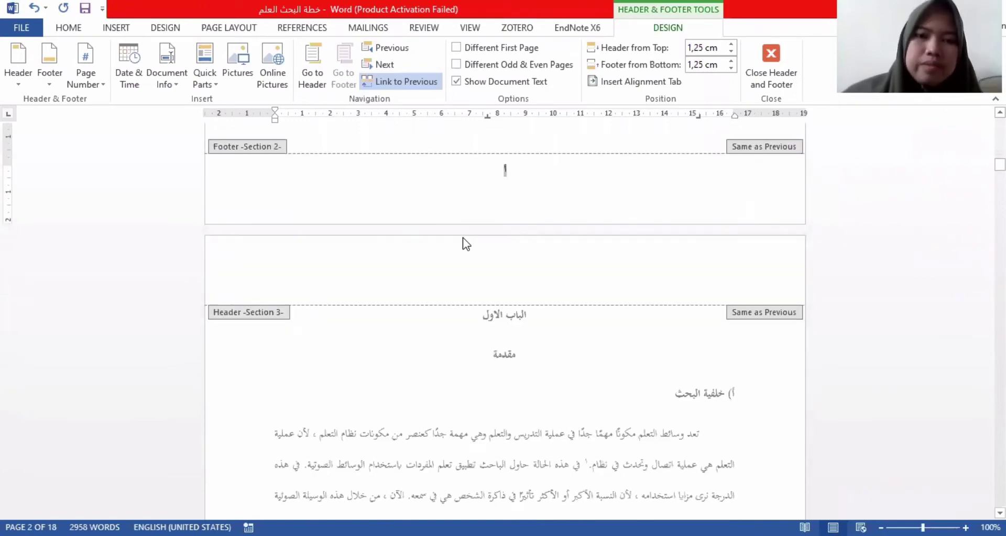
scroll(455, 197, "up", 5)
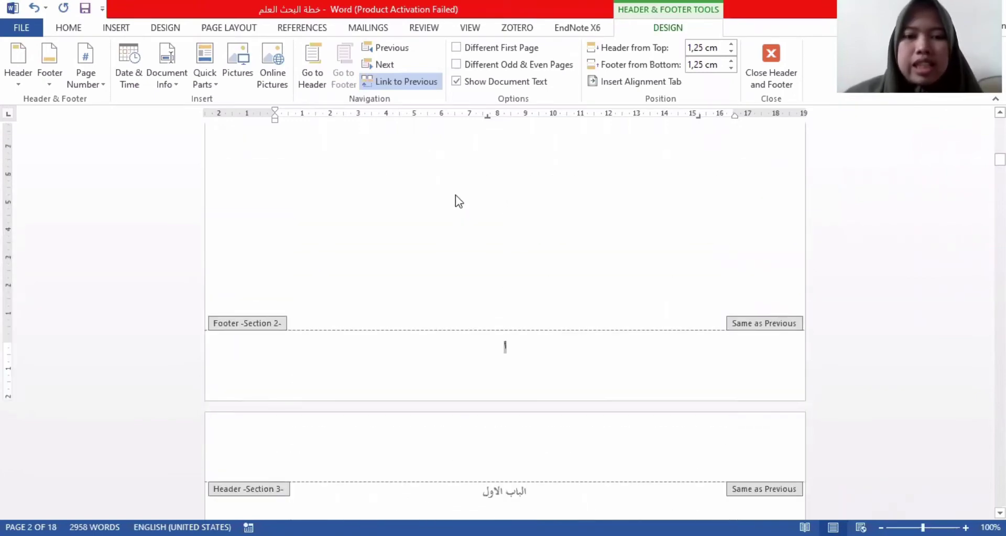
scroll(455, 196, "down", 12)
scroll(456, 197, "up", 10)
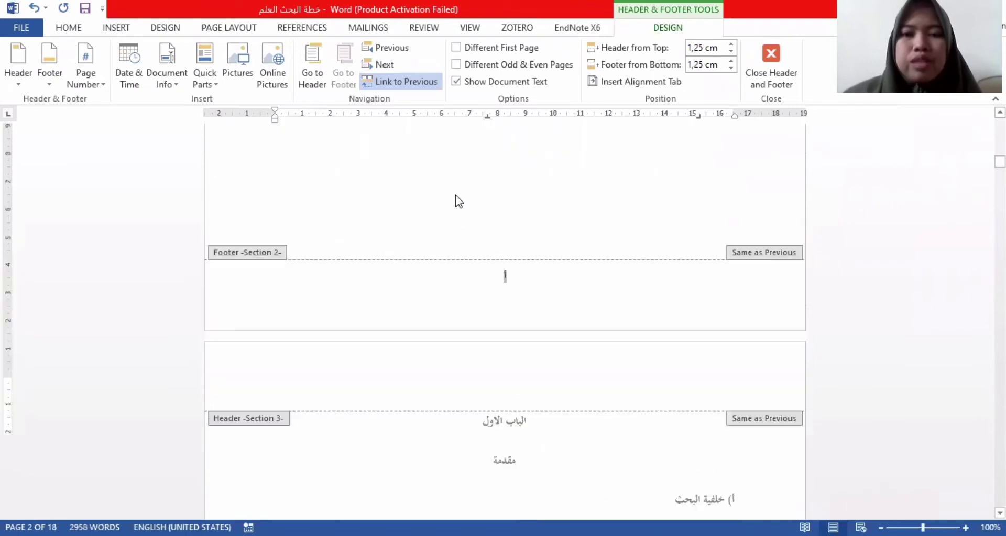
scroll(455, 195, "up", 14)
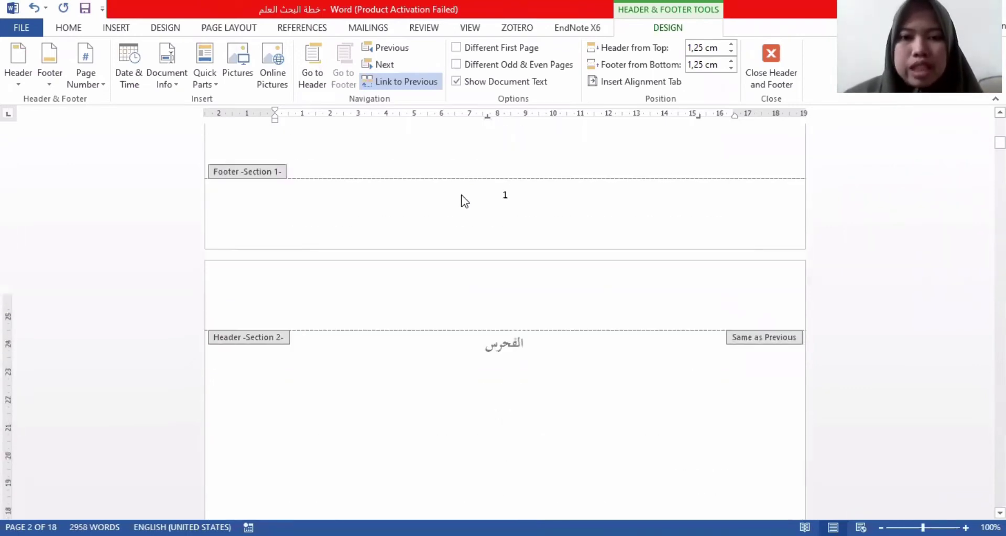
scroll(466, 209, "up", 3)
scroll(485, 261, "up", 2)
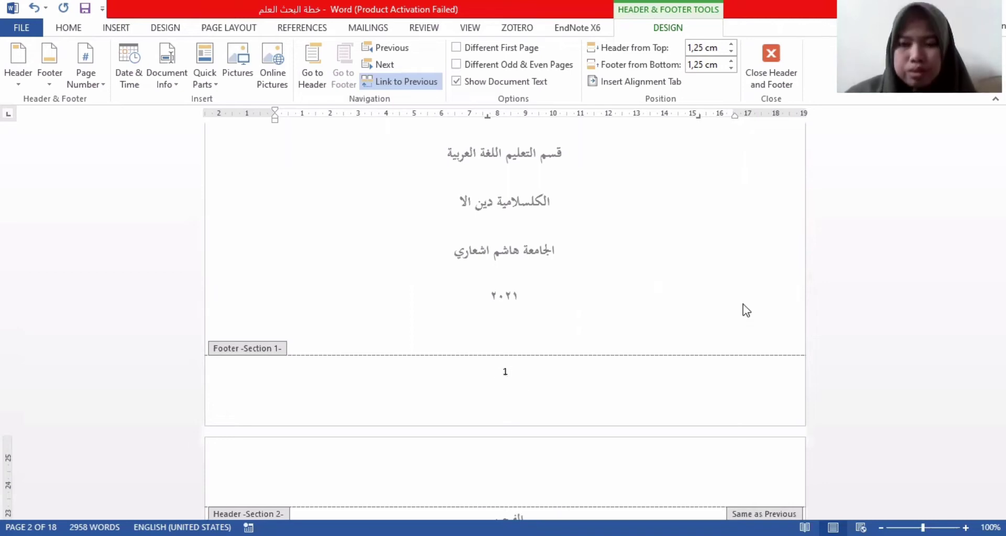
Turn off Link to Previous for the footer of the contents section (Section 2)
scroll(745, 309, "down", 3)
scroll(746, 310, "down", 15)
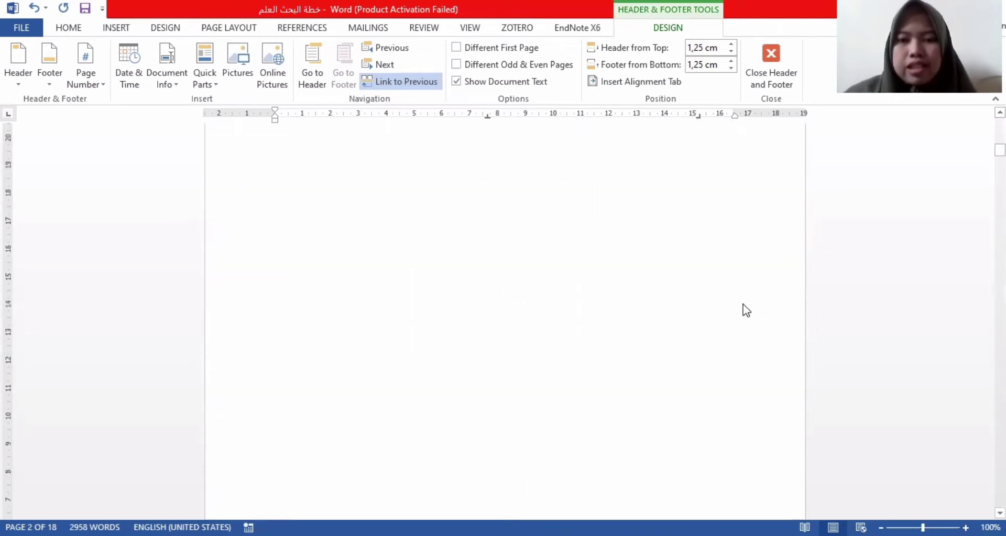
scroll(508, 286, "down", 6)
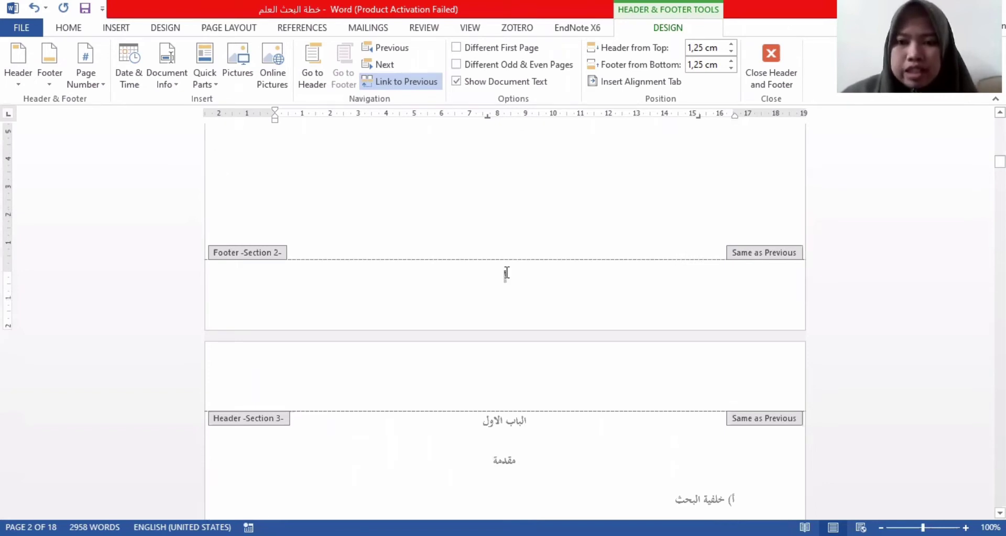
double_click(506, 273)
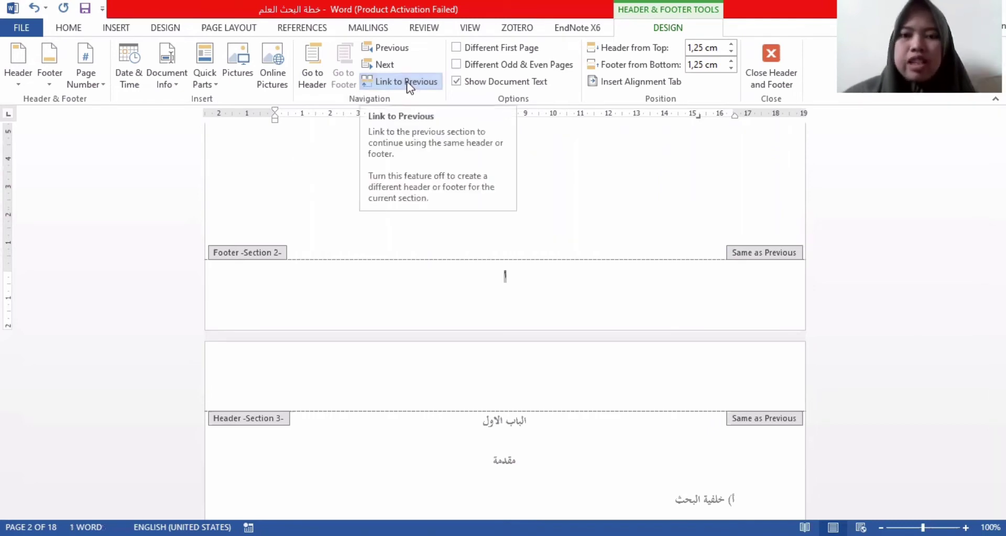
double_click(500, 339)
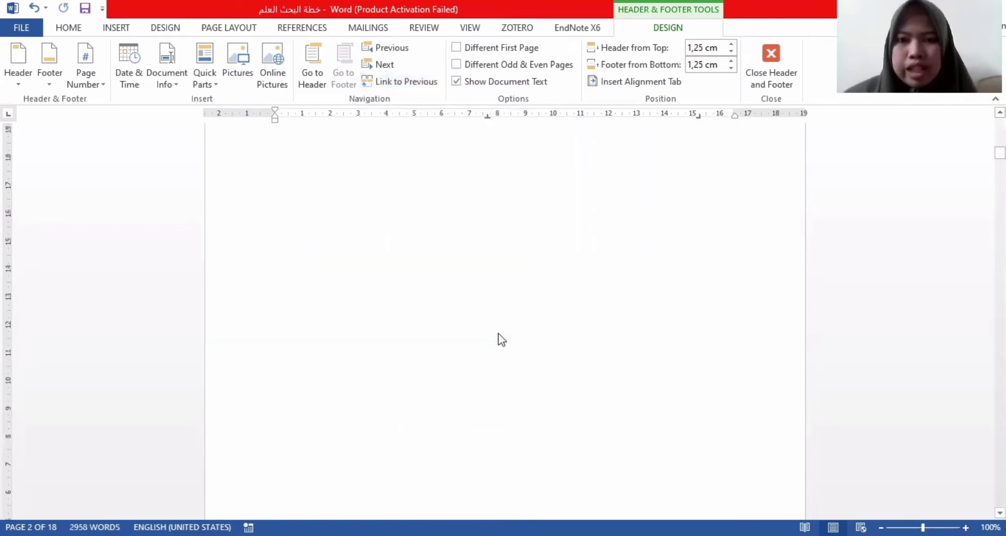
double_click(501, 339)
Delete the page number from the cover page's footer in Section 1
scroll(501, 338, "up", 3)
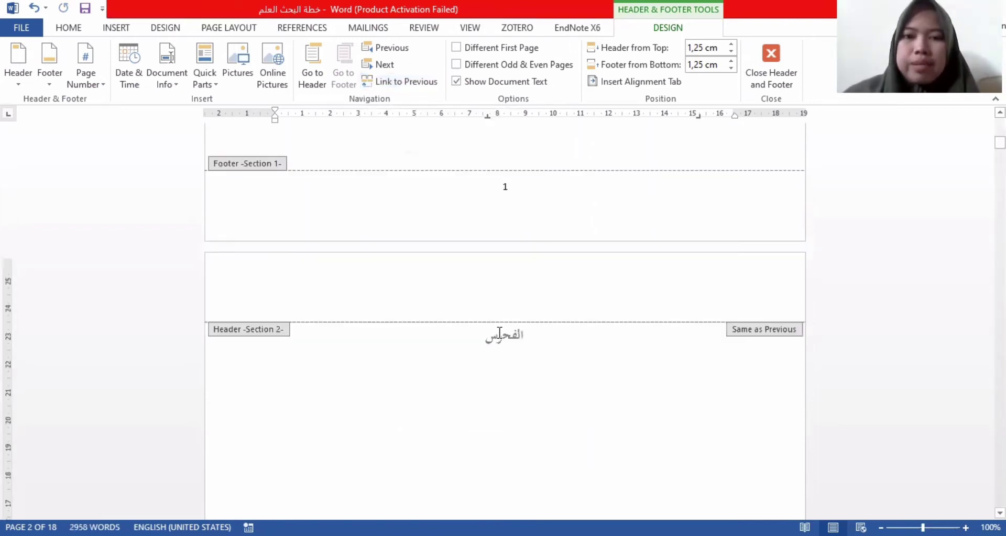
scroll(500, 334, "up", 4)
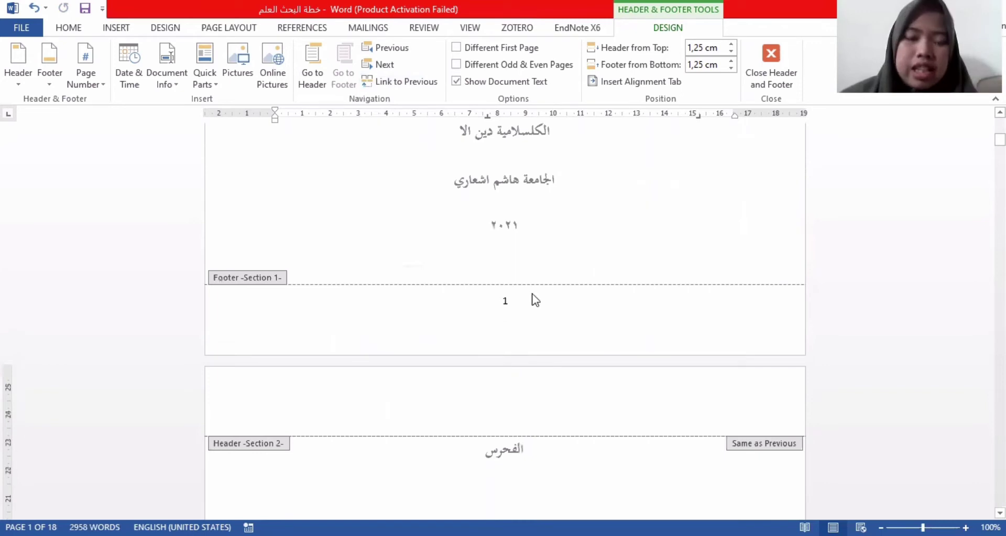
double_click(504, 304)
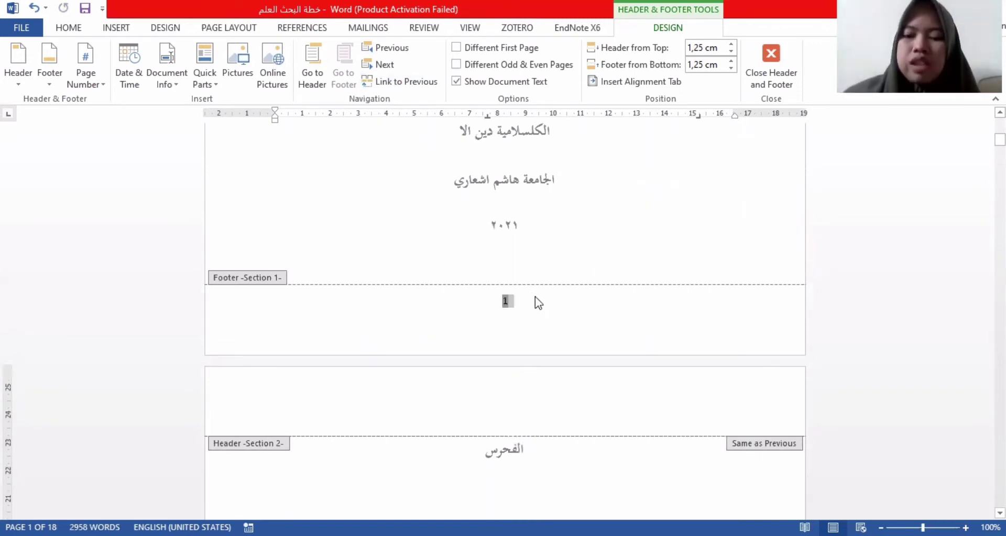
key("Delete")
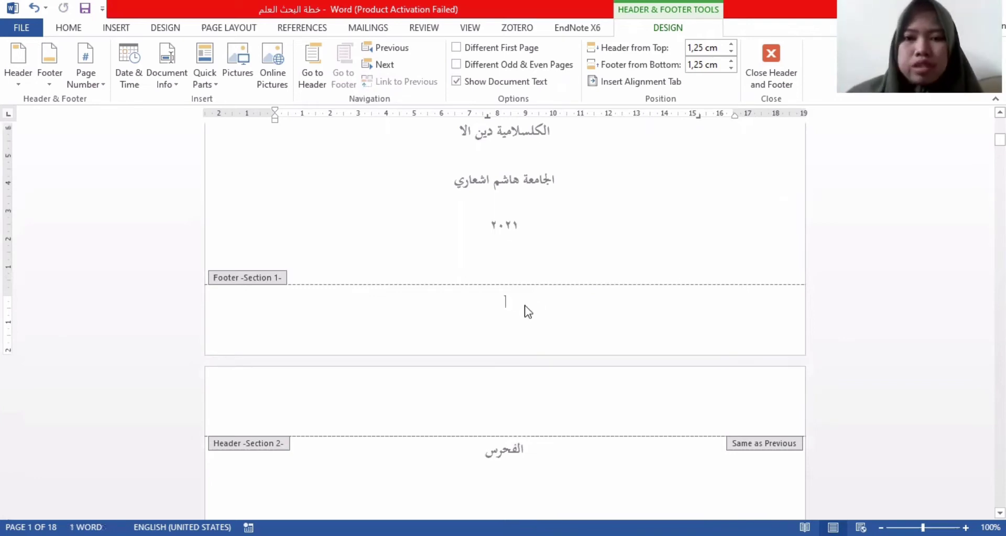
Format the first chapter's page number in the Section 3 footer to start at 1
scroll(533, 334, "down", 10)
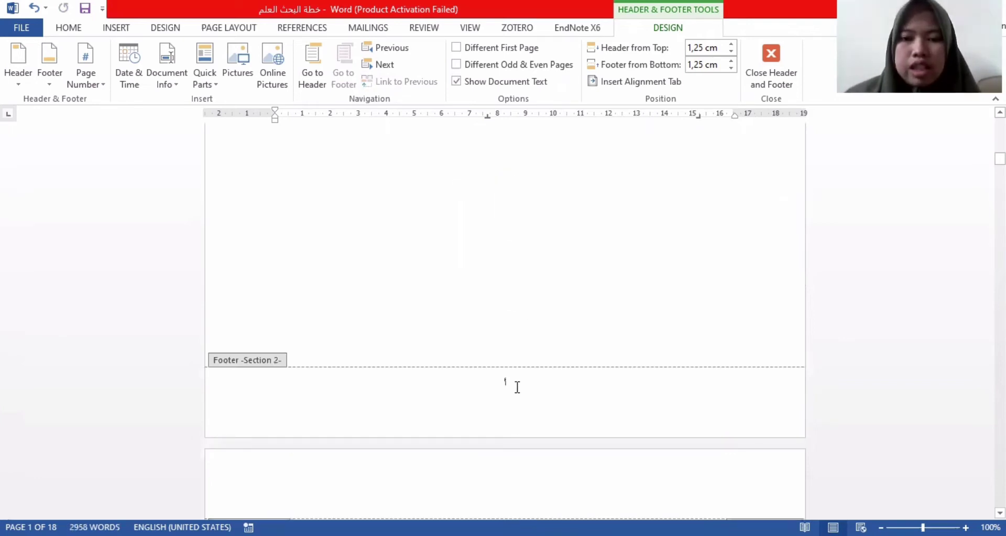
scroll(519, 370, "down", 1)
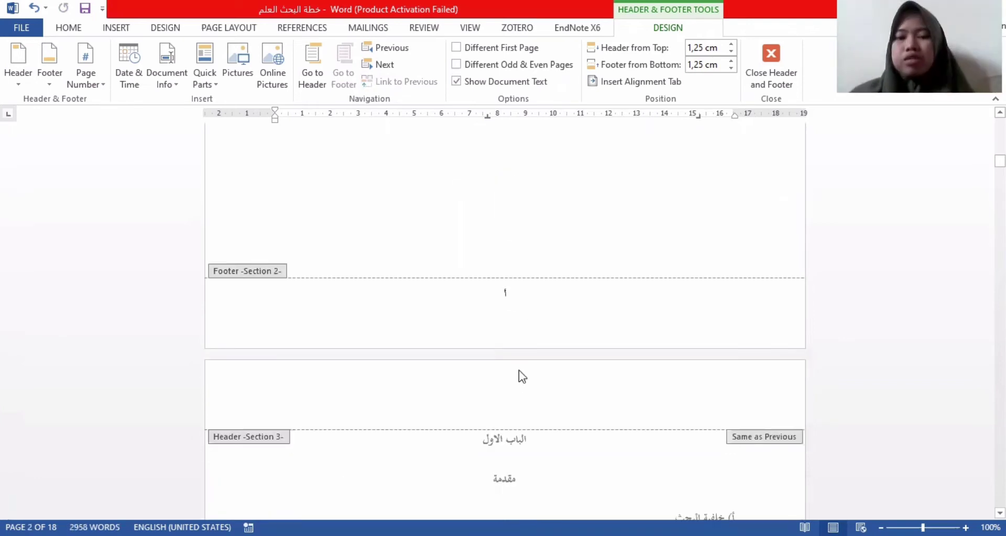
scroll(519, 370, "down", 5)
scroll(518, 370, "down", 8)
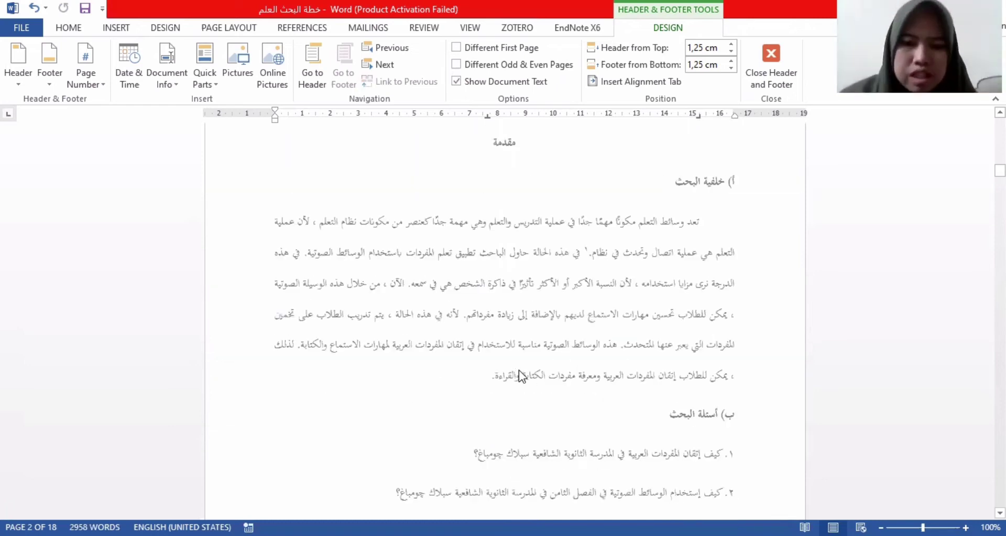
scroll(520, 370, "down", 3)
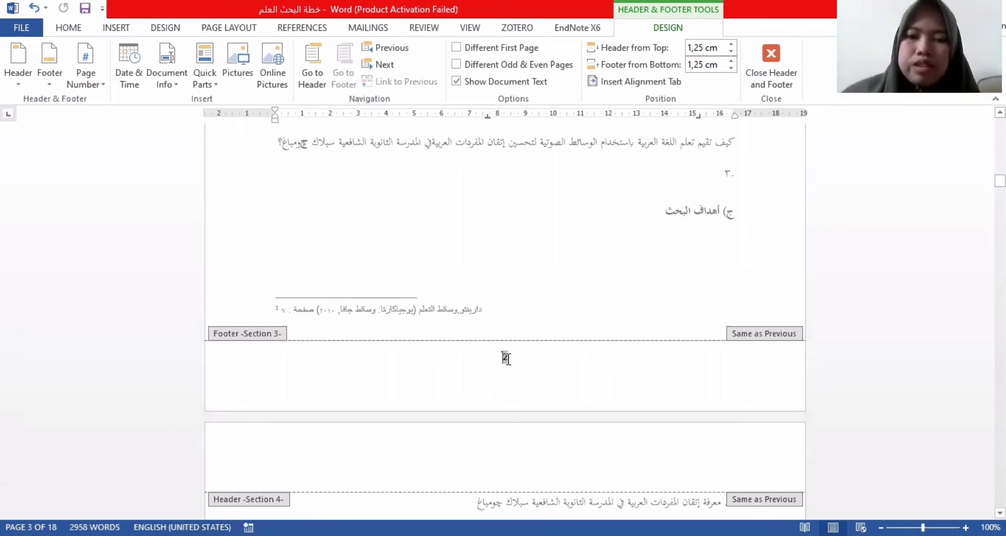
double_click(504, 357)
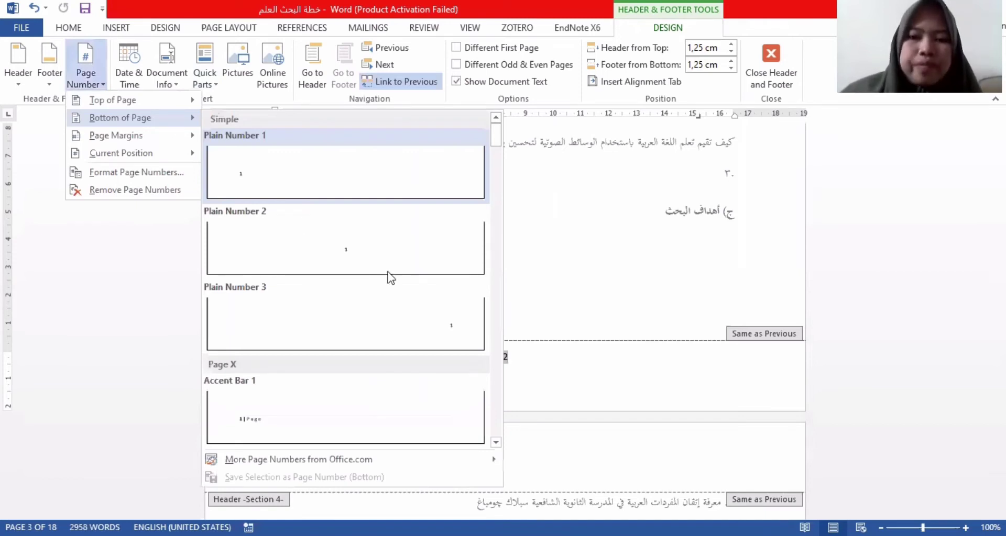
left_click(521, 376)
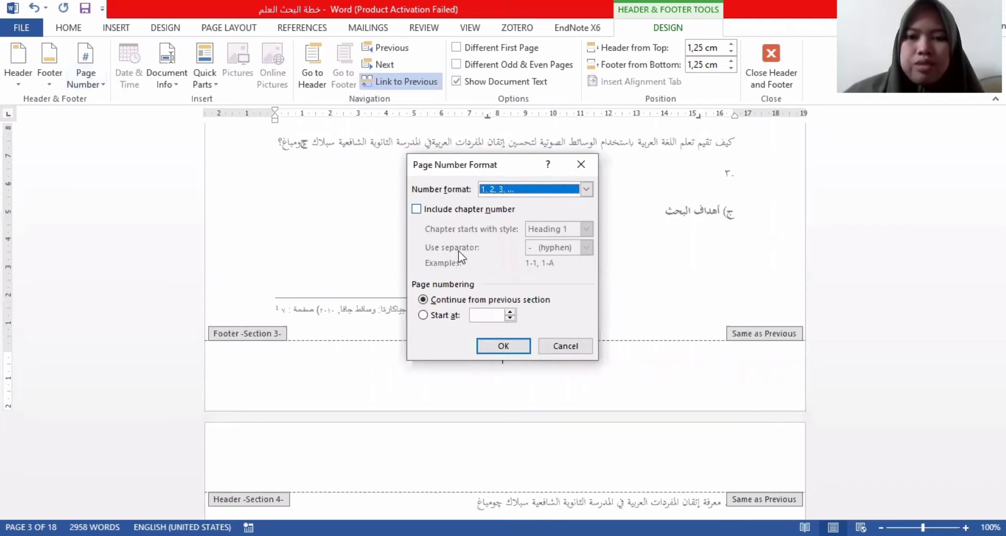
left_click(426, 318)
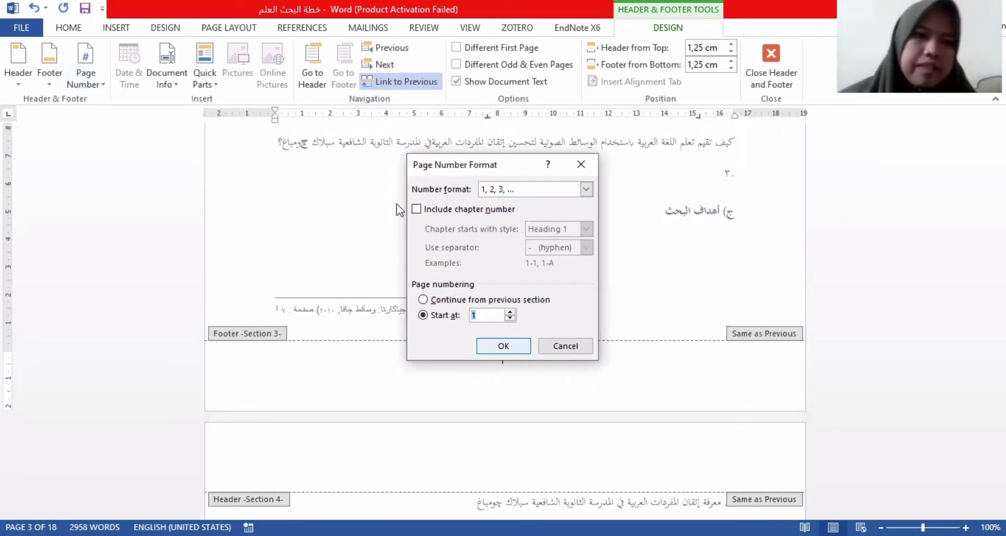
key("Return")
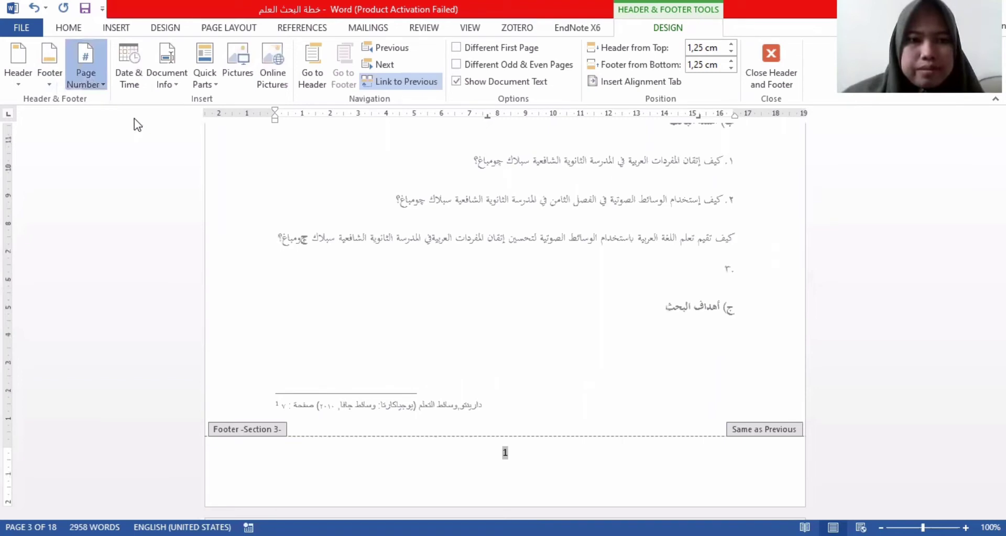
Set the page number in the Section 3 footer to right-to-left text direction
mouse_move(134, 119)
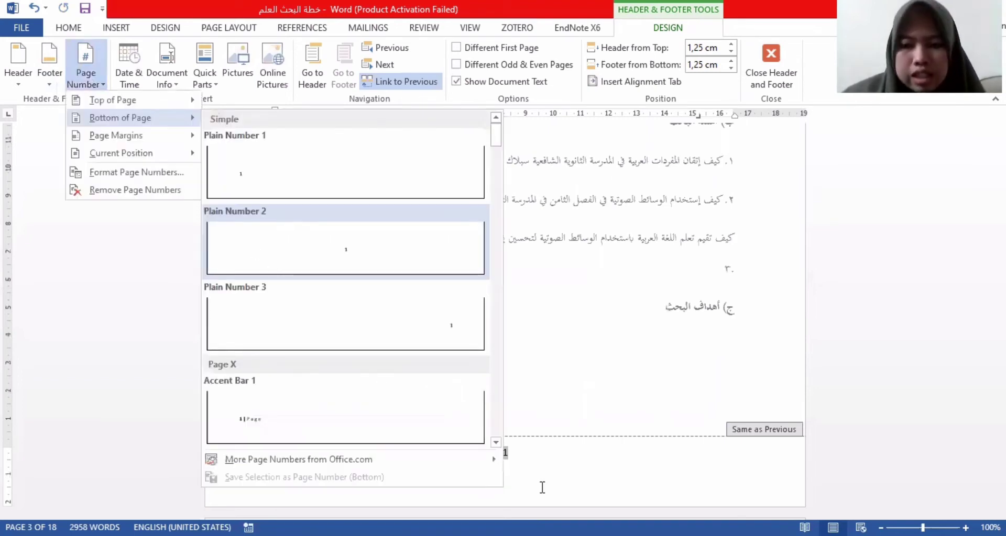
left_click(524, 451)
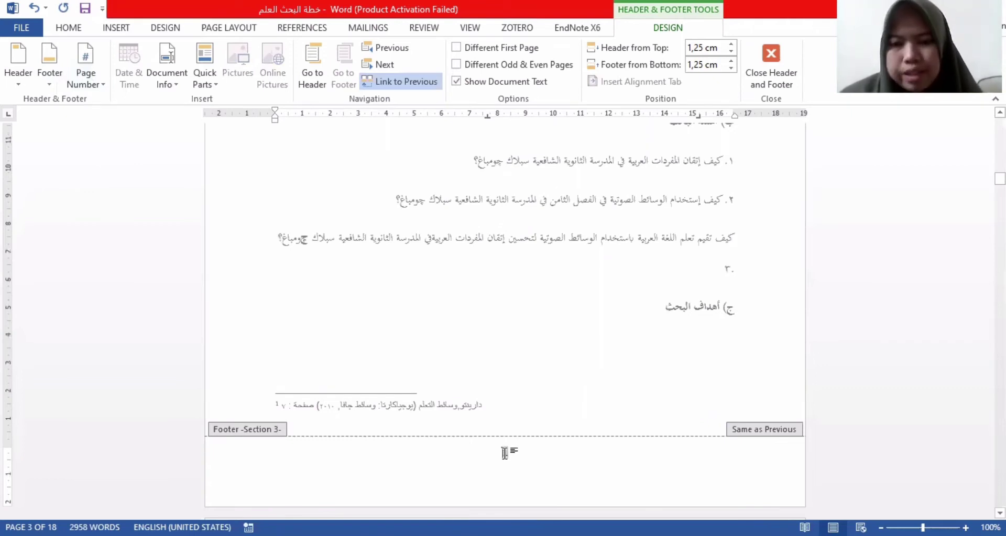
double_click(504, 454)
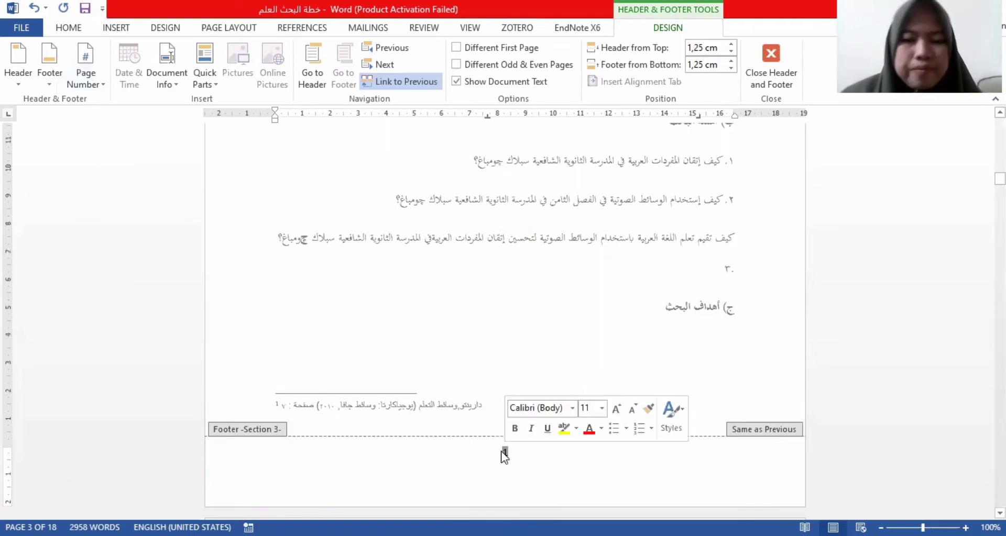
left_click(69, 32)
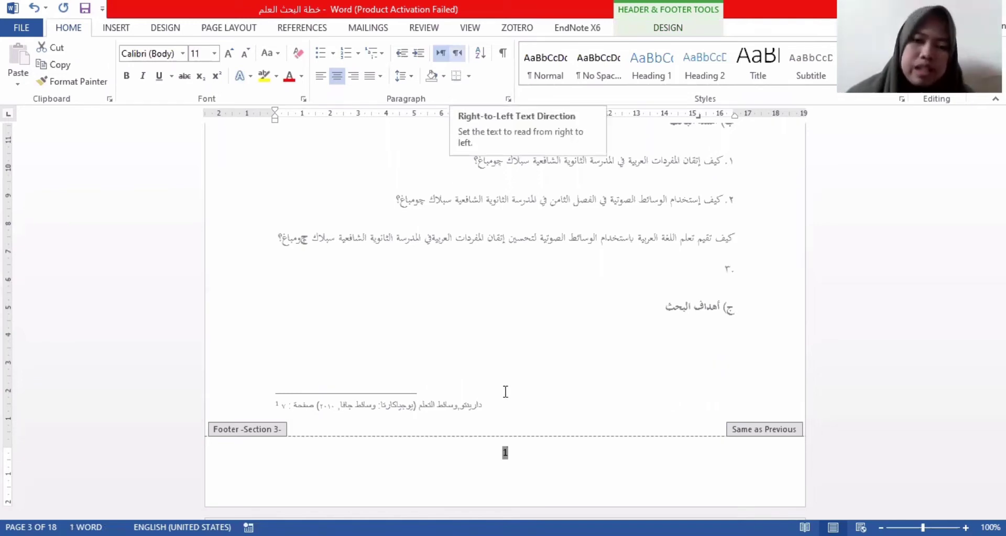
key("ctrl+Shift_R")
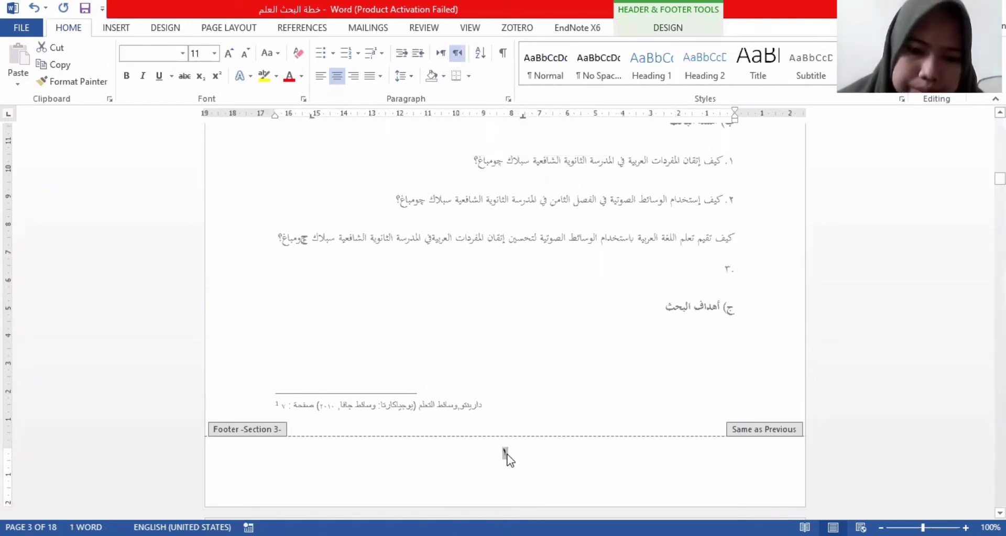
Insert a Plain Number 3 page number at the top of the page in the Section 4 header
scroll(506, 458, "down", 1)
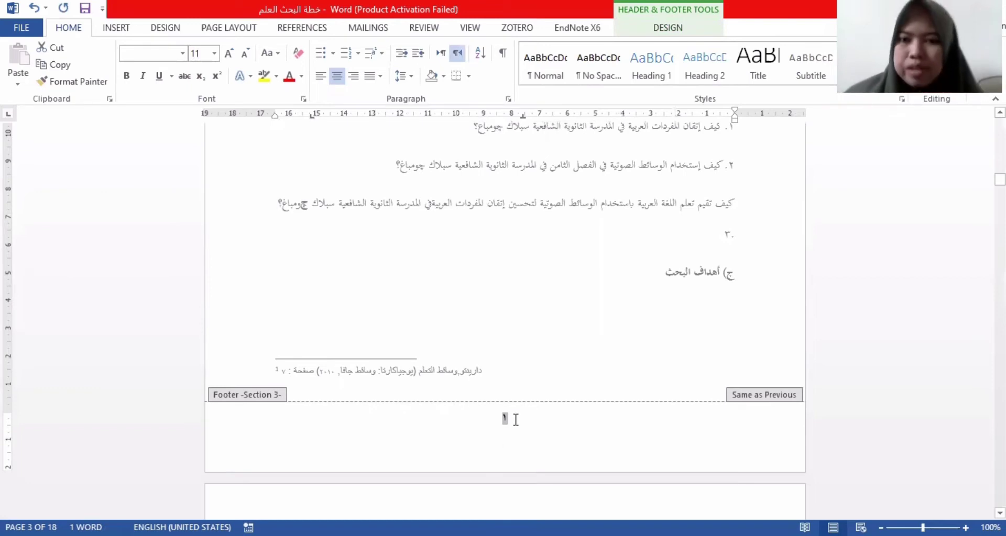
scroll(518, 361, "down", 1)
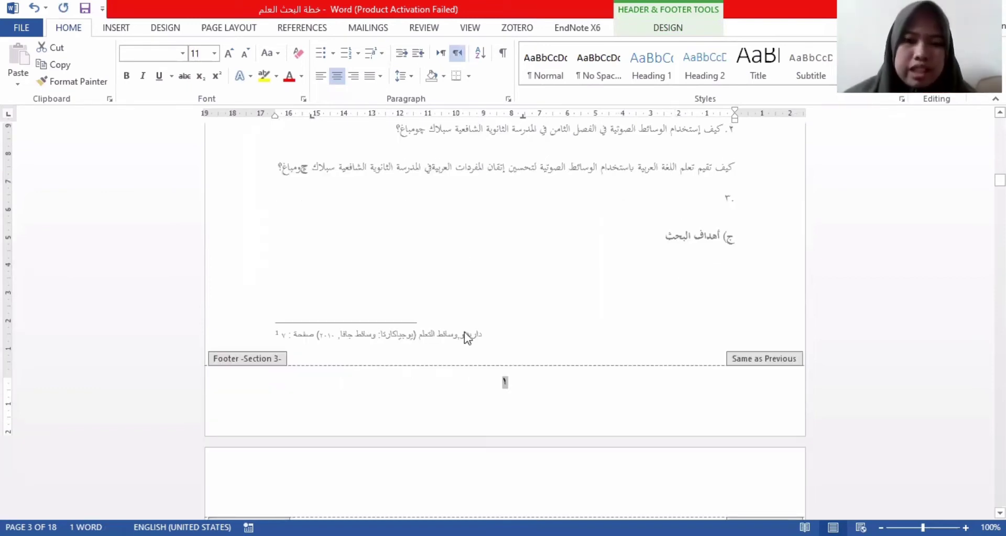
scroll(464, 332, "down", 9)
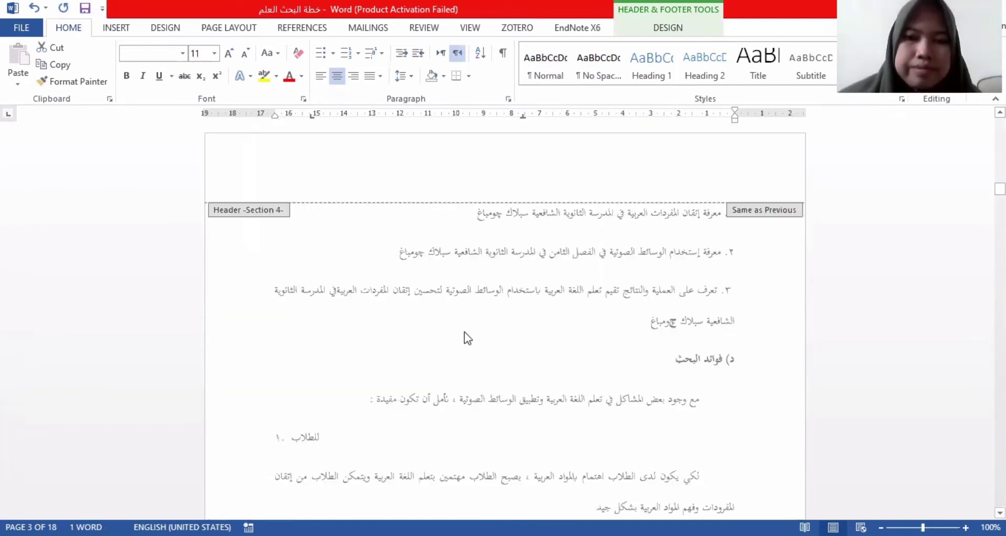
scroll(465, 332, "down", 7)
scroll(464, 332, "up", 15)
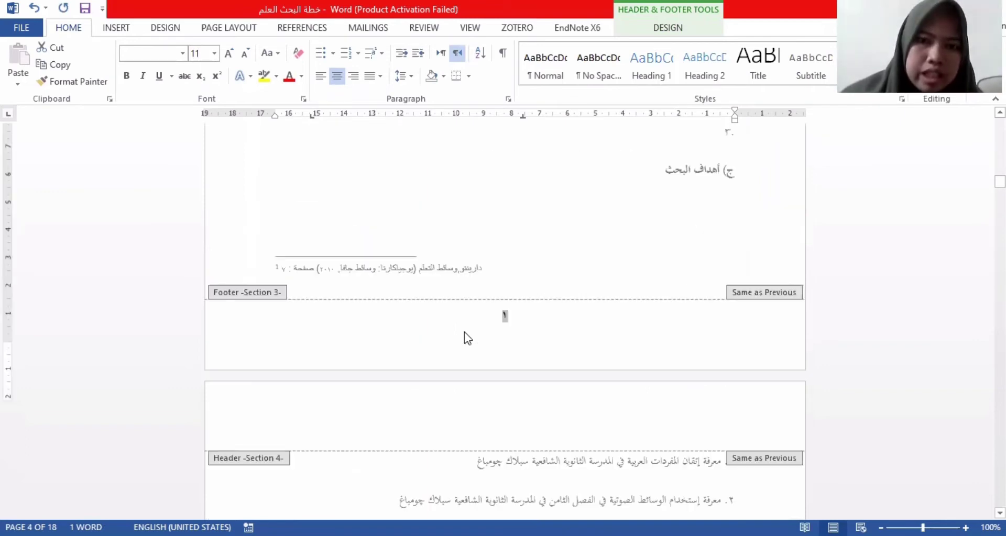
scroll(464, 336, "up", 1)
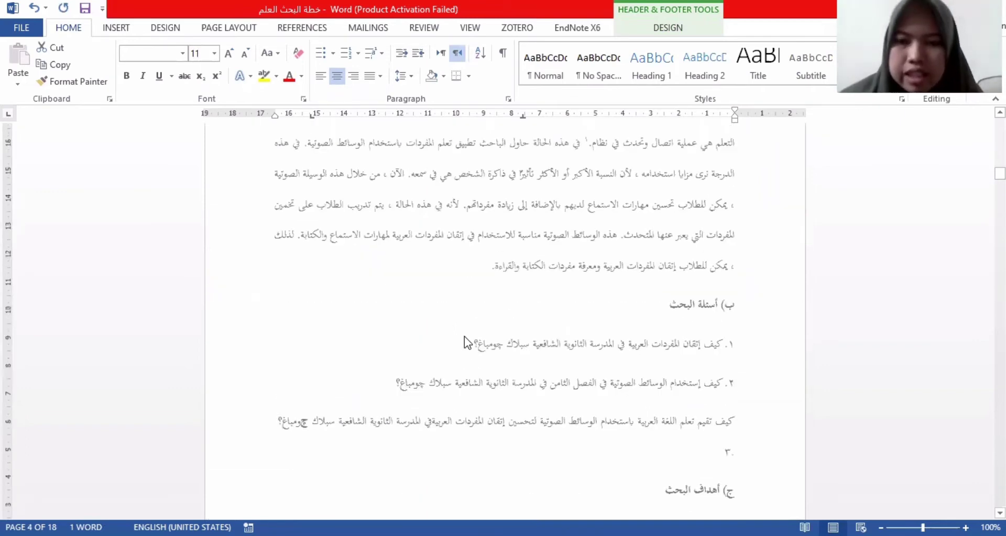
scroll(464, 337, "down", 11)
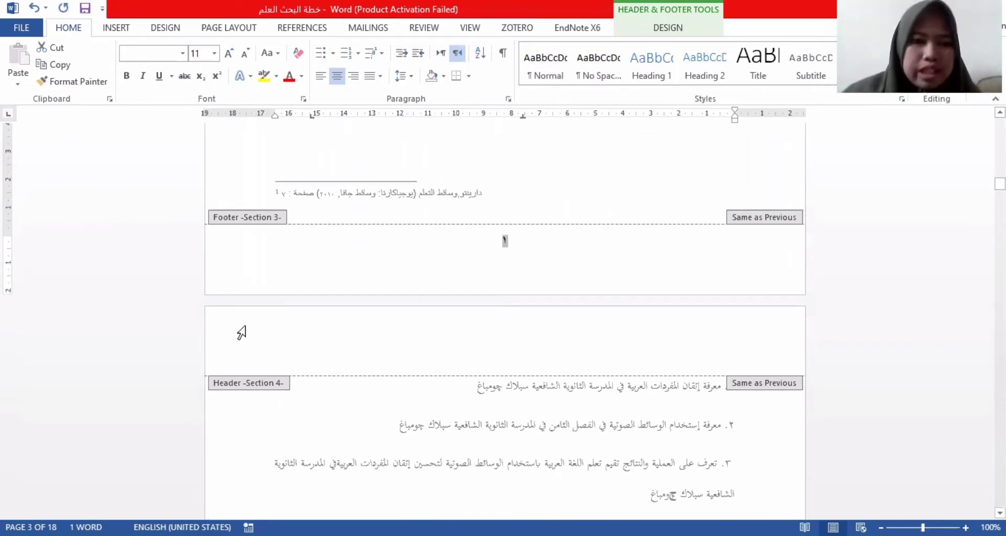
left_click(281, 347)
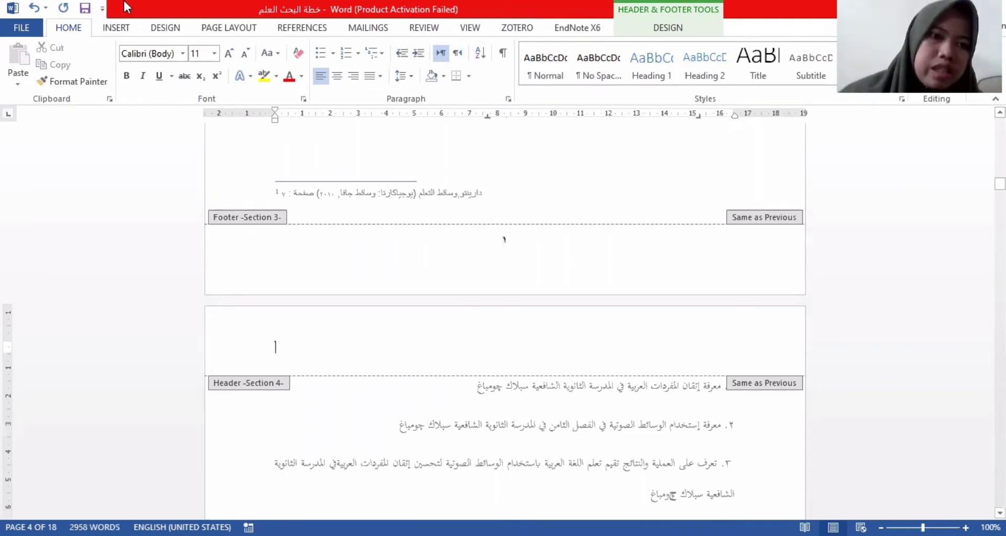
left_click(116, 30)
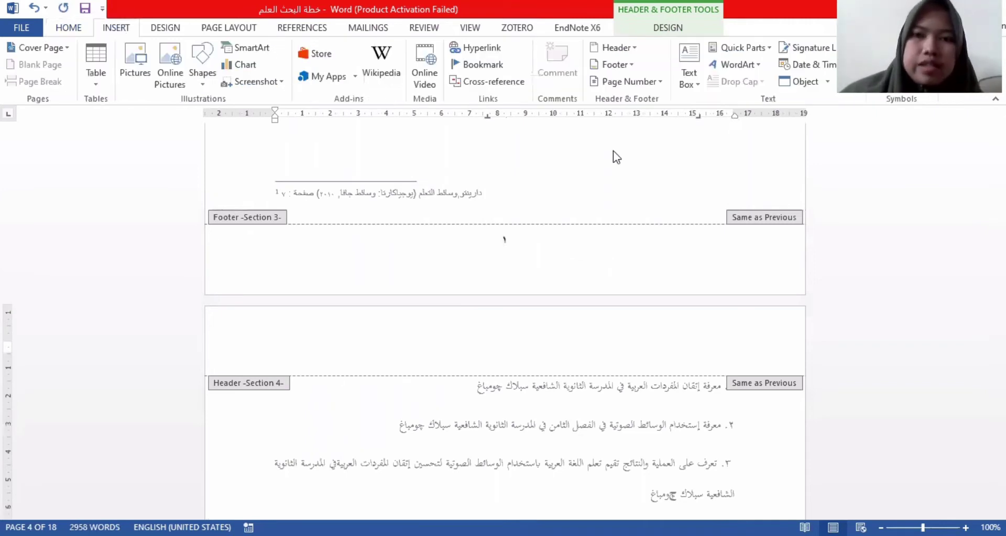
left_click(632, 82)
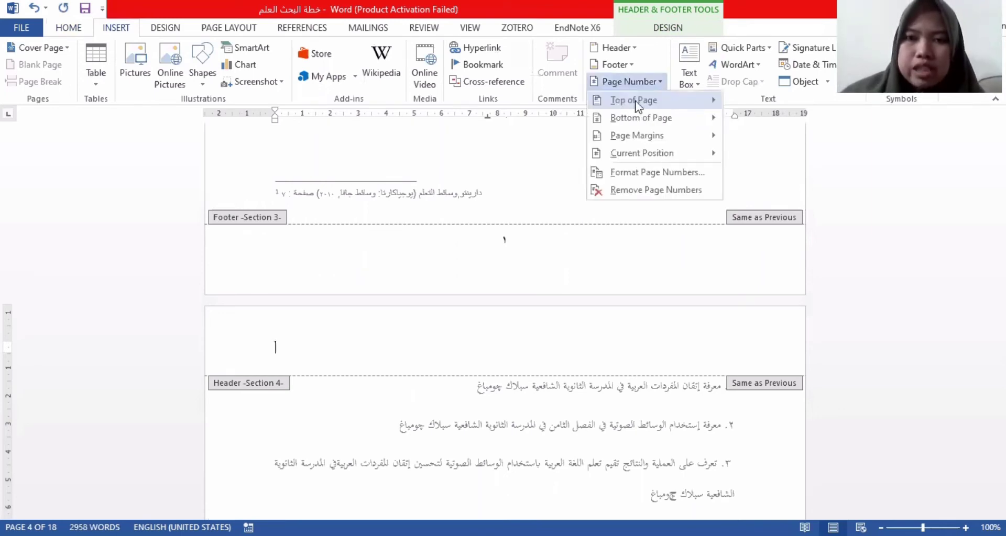
mouse_move(637, 103)
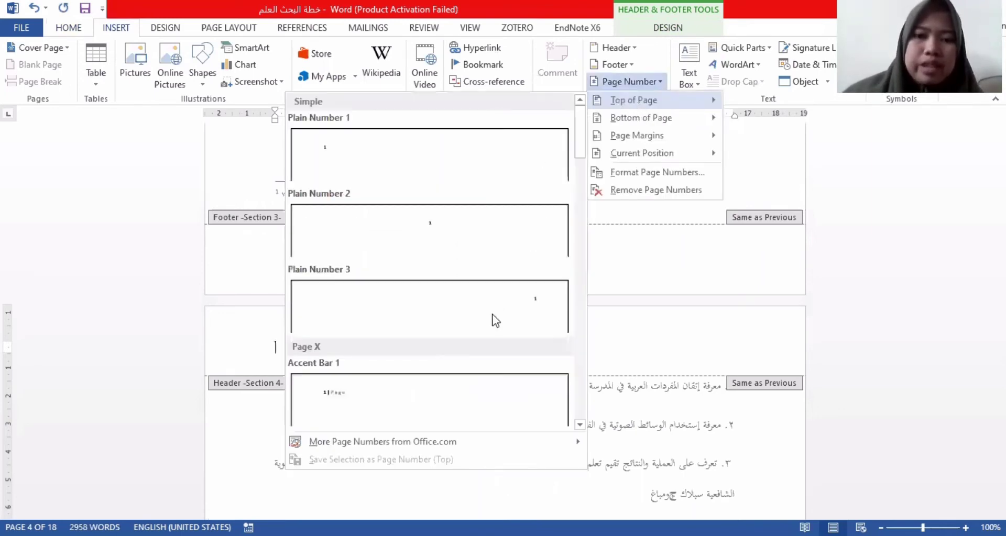
left_click(495, 321)
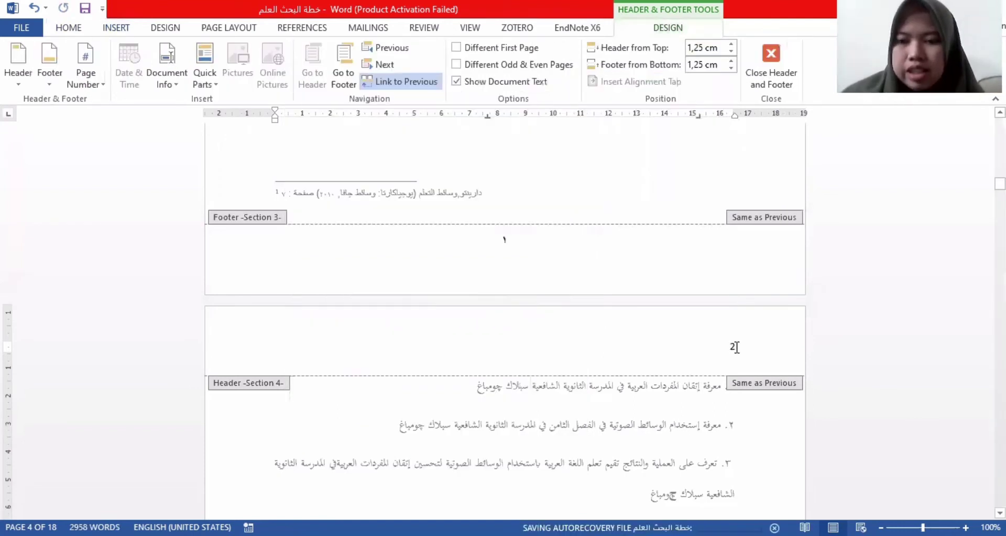
Set the page number in the Section 4 header to right-to-left text direction
double_click(733, 347)
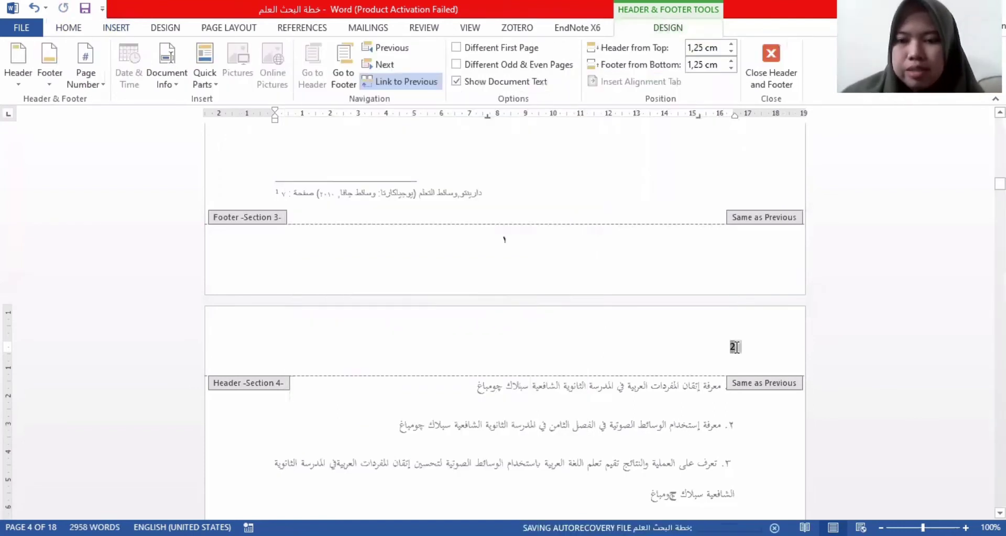
left_click(69, 28)
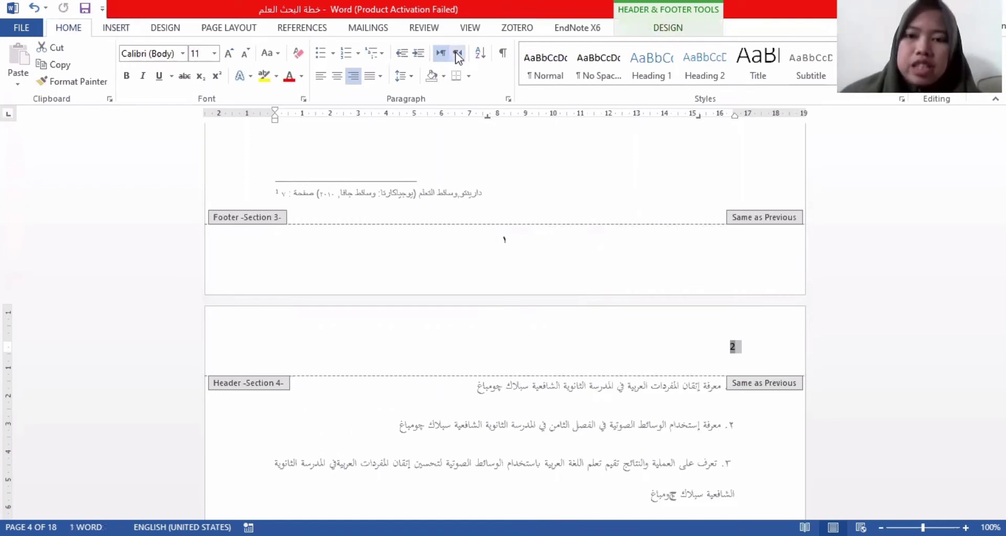
left_click(457, 55)
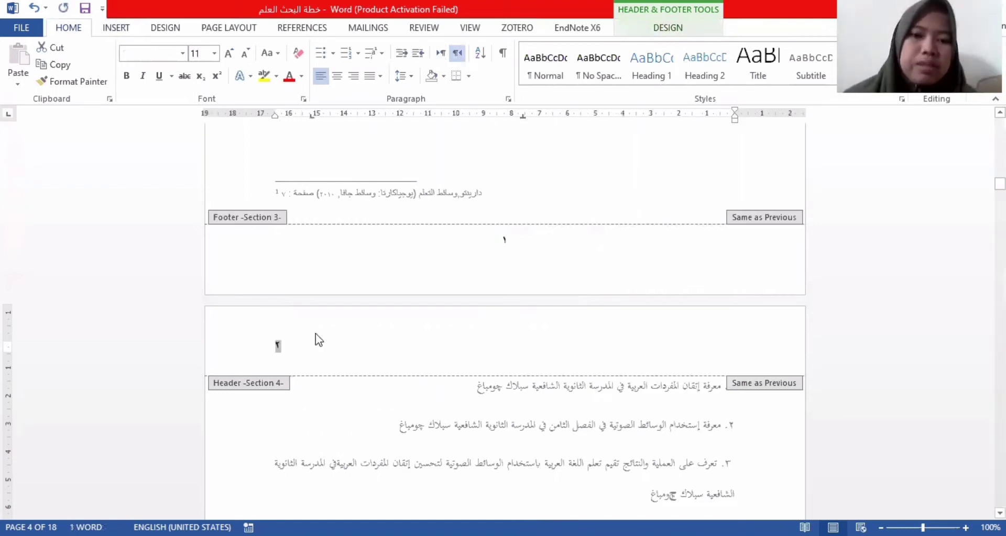
Turn off Link to Previous for the Section 4 footer
scroll(317, 341, "down", 3)
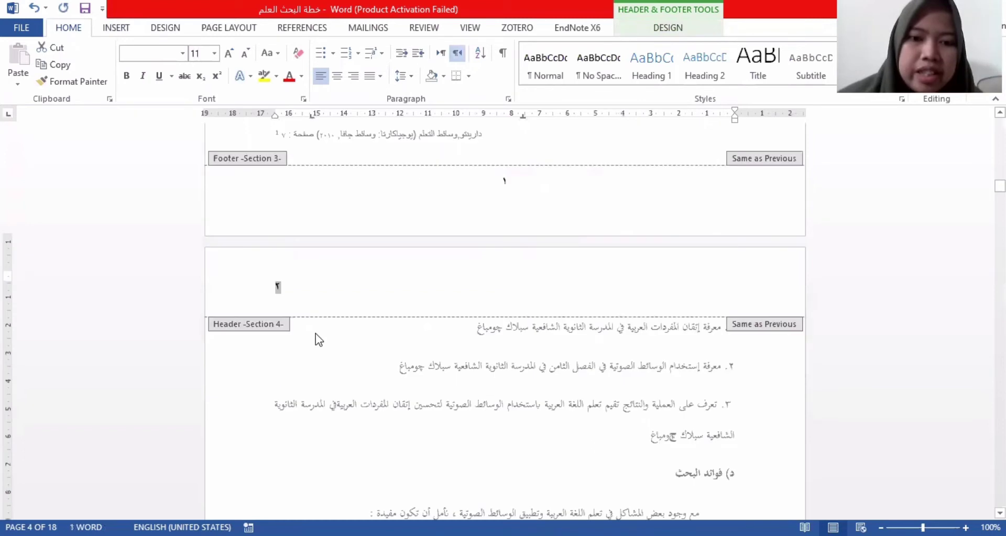
scroll(316, 341, "down", 20)
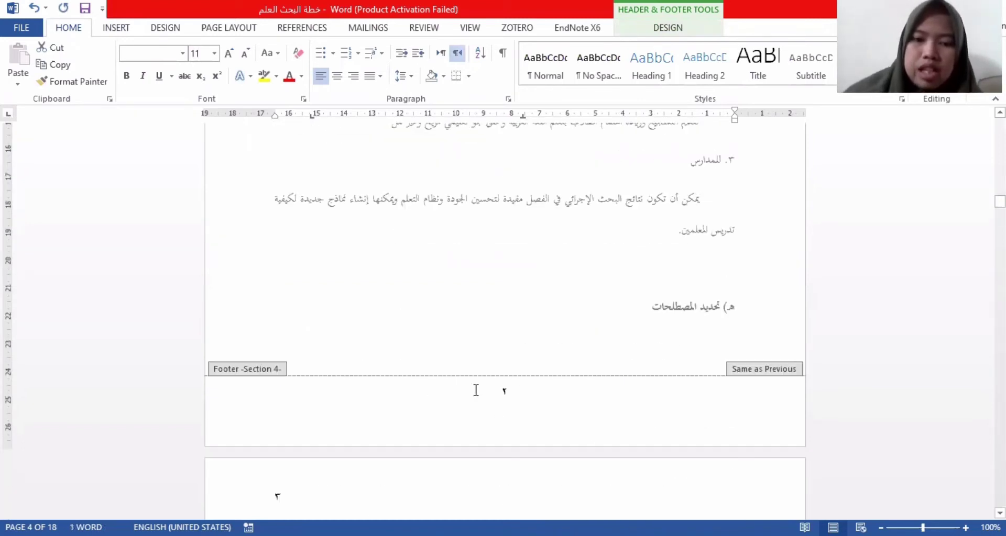
double_click(503, 393)
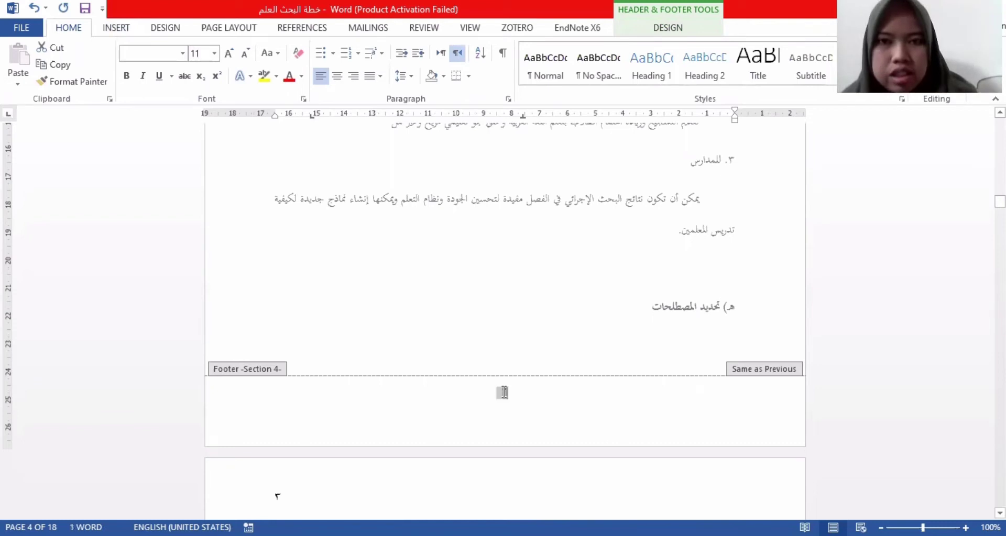
left_click(639, 32)
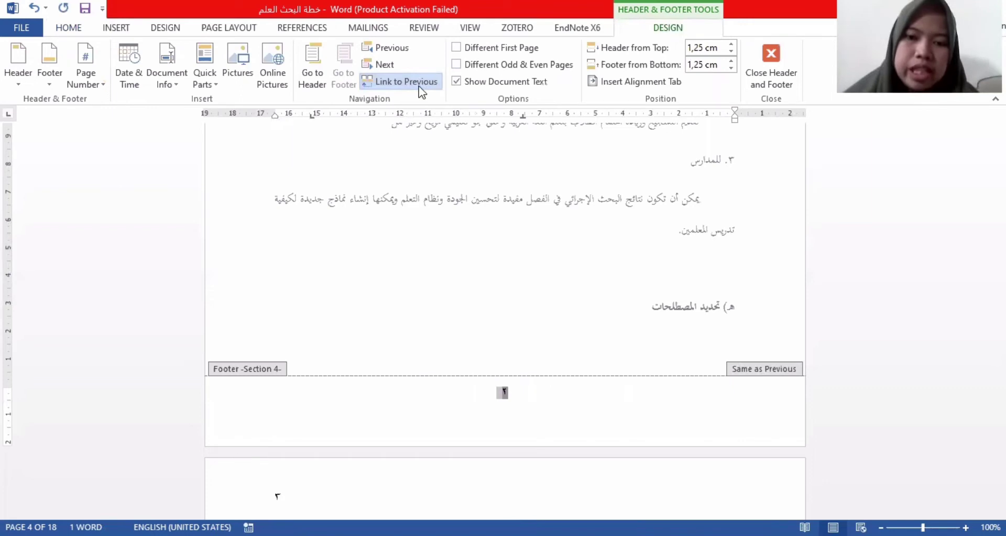
left_click(419, 84)
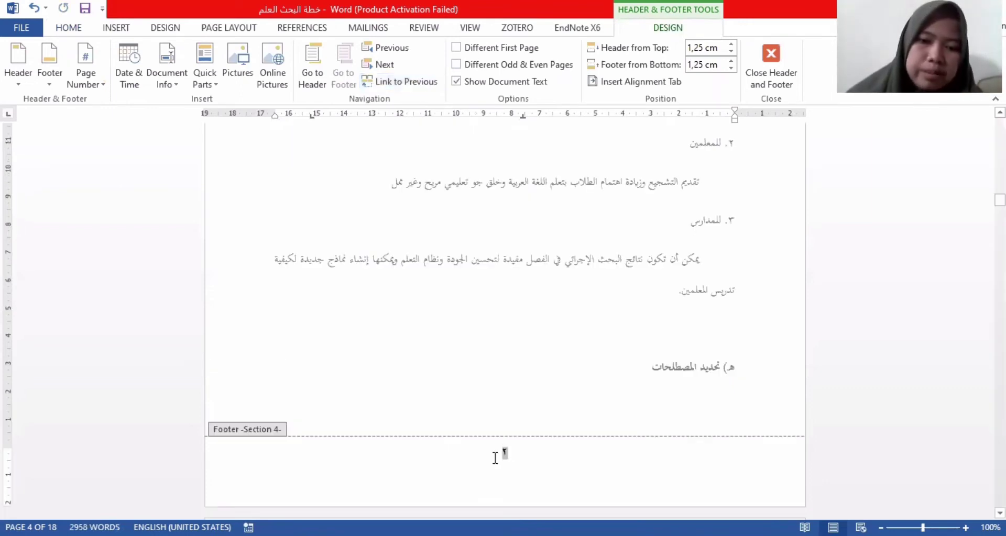
left_click(501, 455)
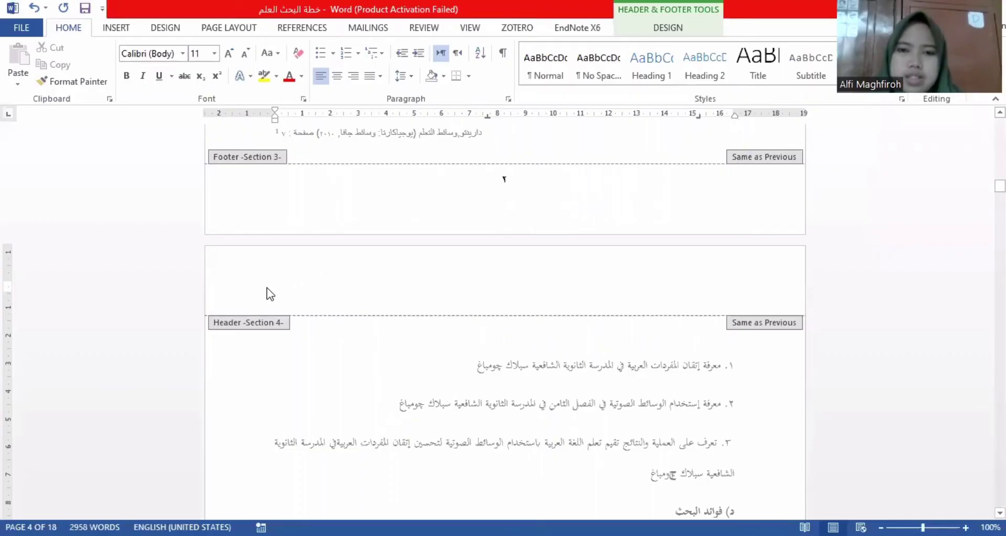
Insert a Plain Number 3 top-of-page number in the Section 4 header and set it to right-to-left text direction
scroll(348, 236, "up", 8)
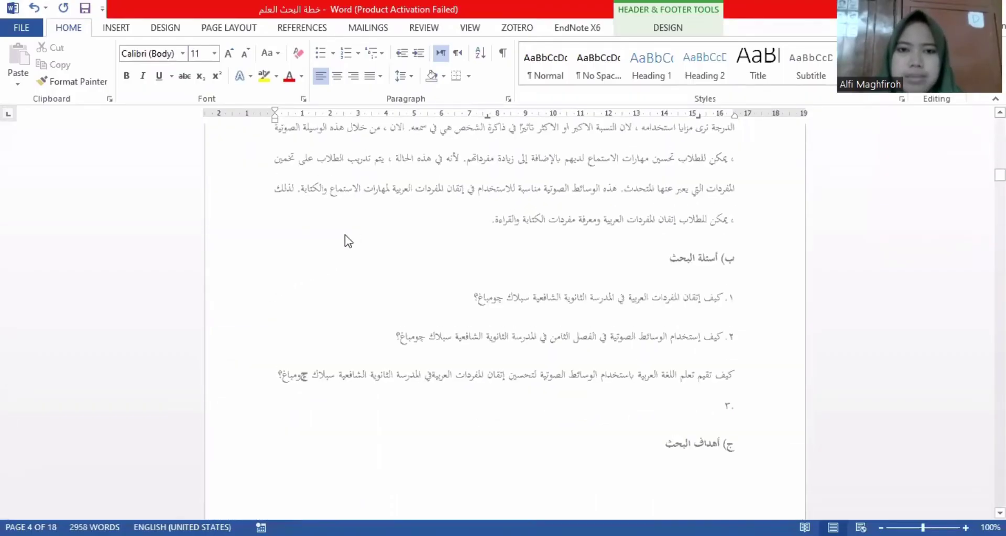
scroll(345, 235, "down", 12)
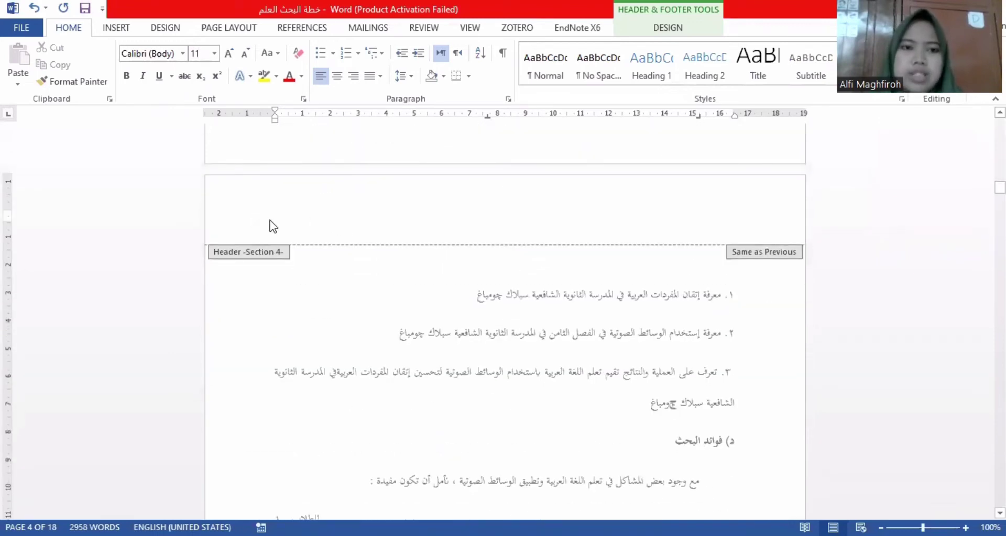
left_click(235, 29)
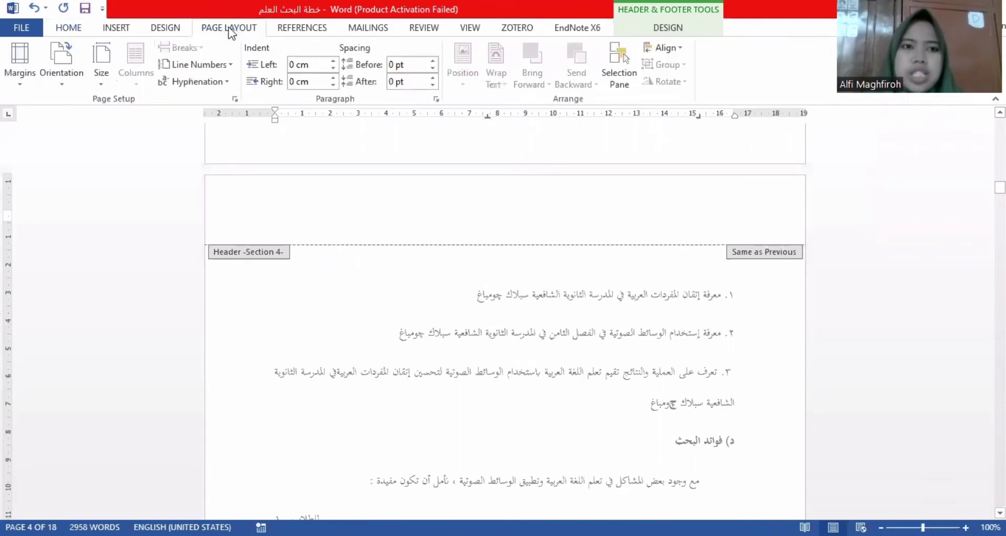
left_click(113, 27)
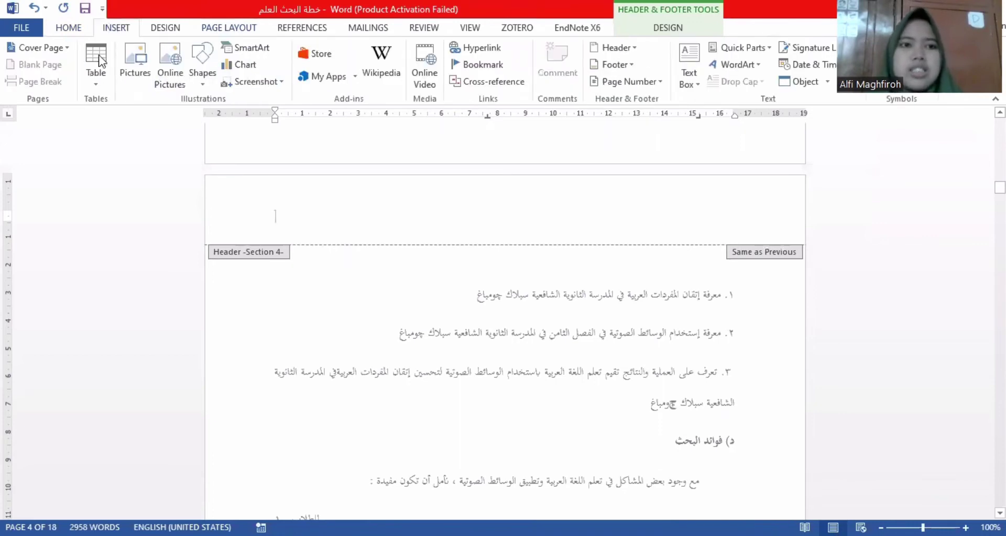
left_click(629, 83)
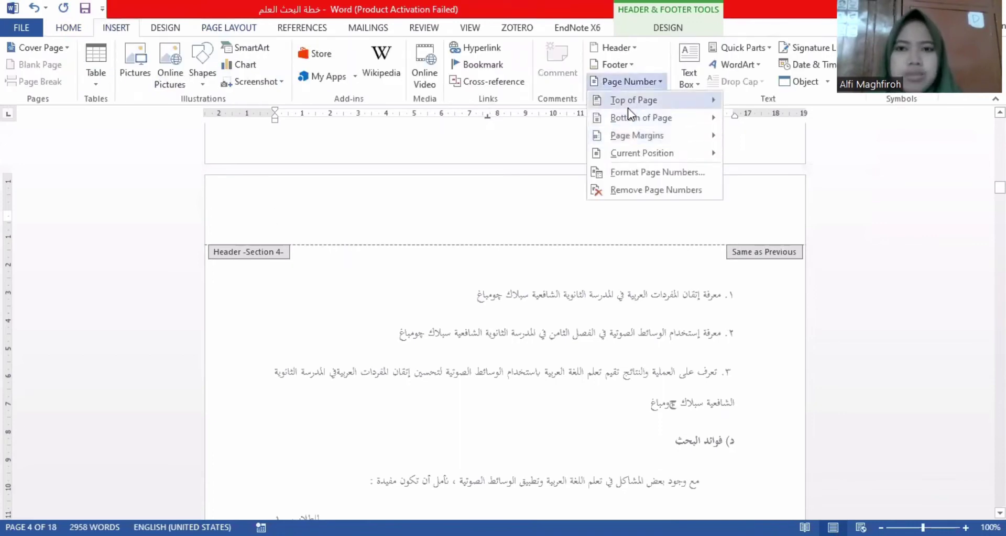
mouse_move(634, 101)
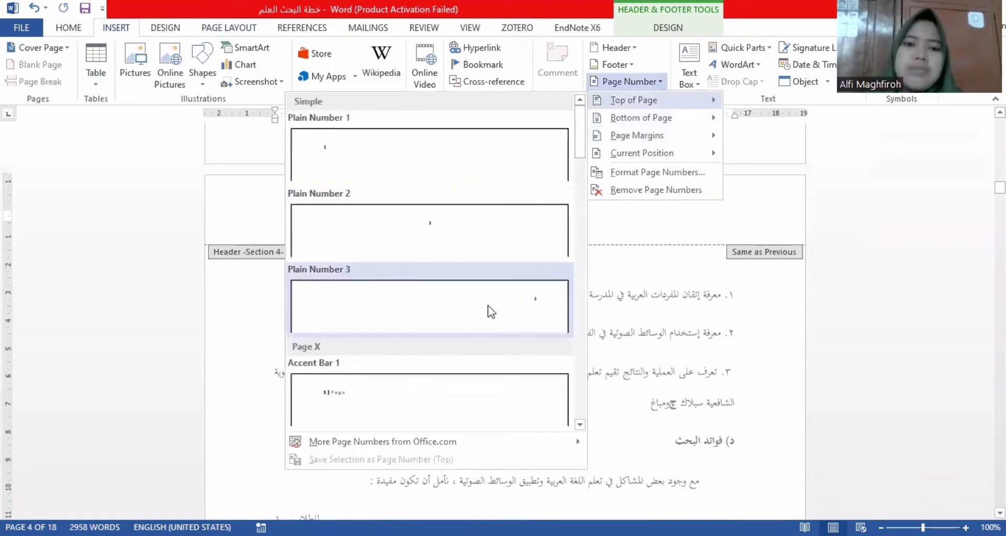
left_click(501, 314)
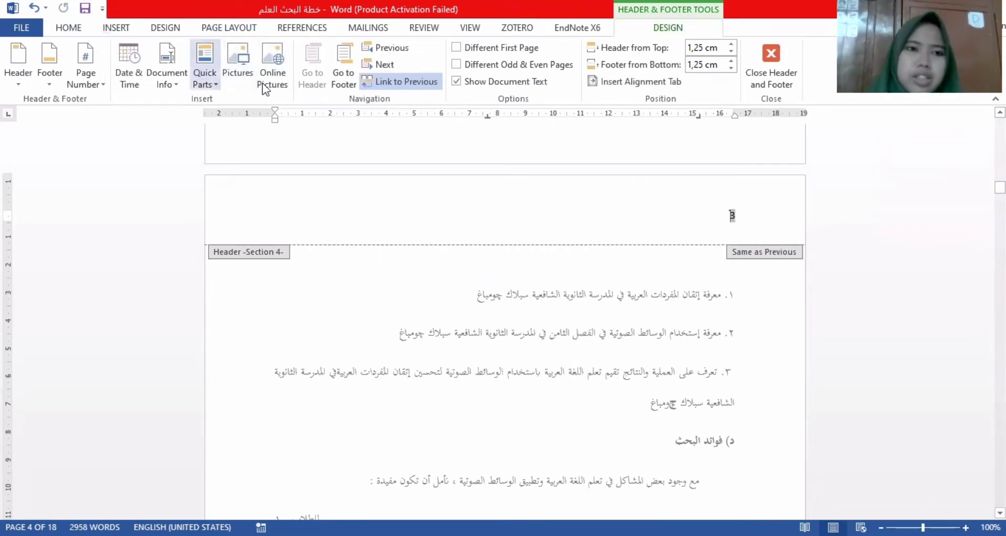
left_click(84, 34)
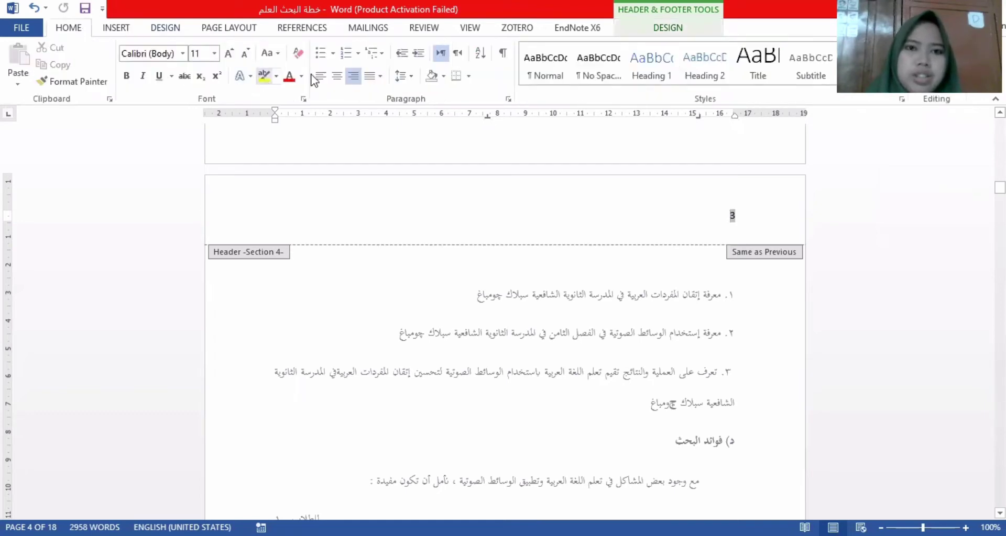
left_click(451, 57)
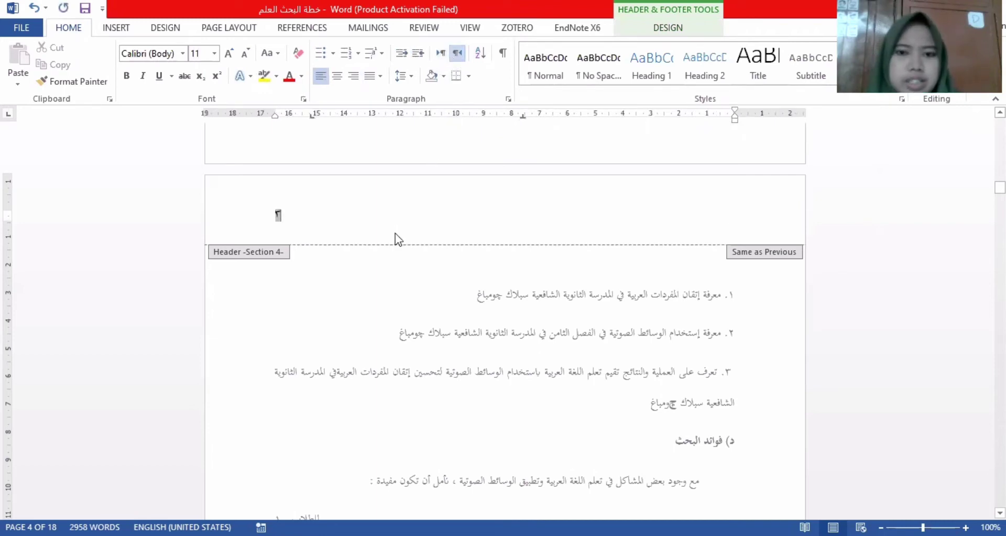
Unlink the Section 4 footer from the previous section's footer
scroll(396, 240, "down", 6)
scroll(395, 239, "down", 4)
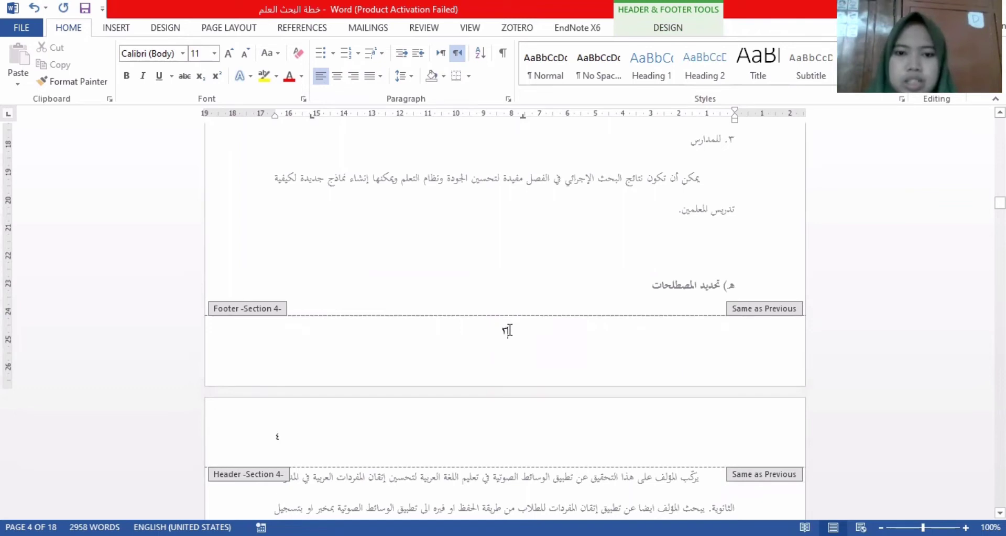
double_click(505, 331)
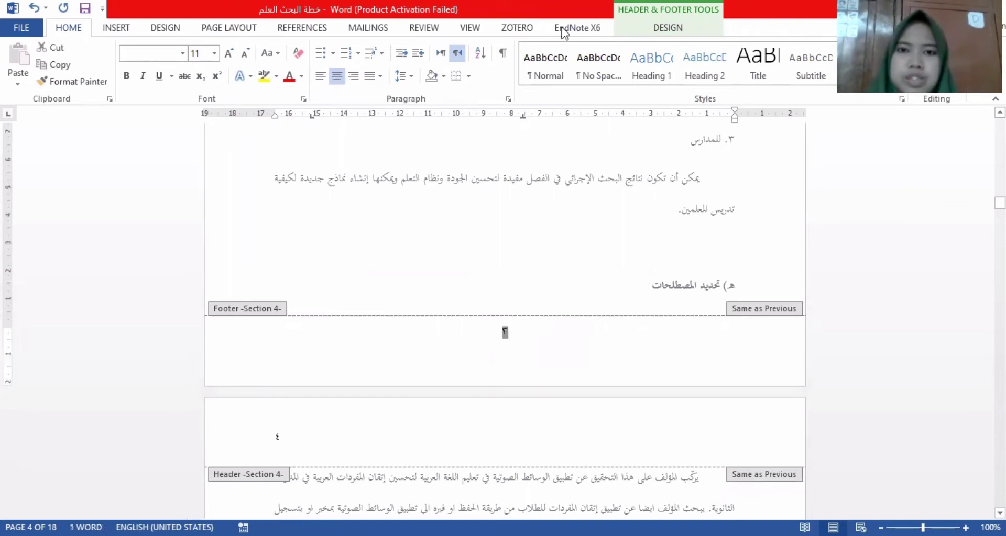
left_click(652, 32)
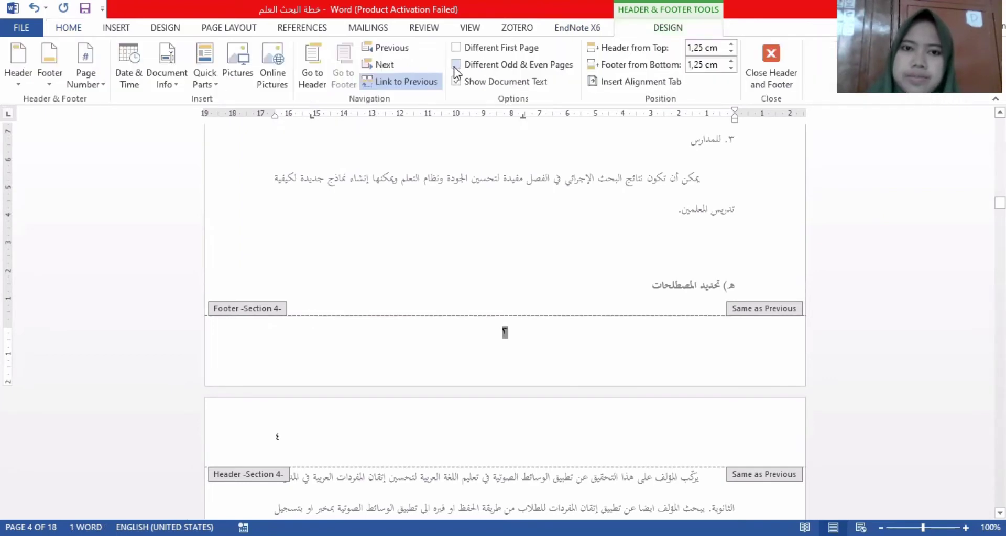
left_click(426, 83)
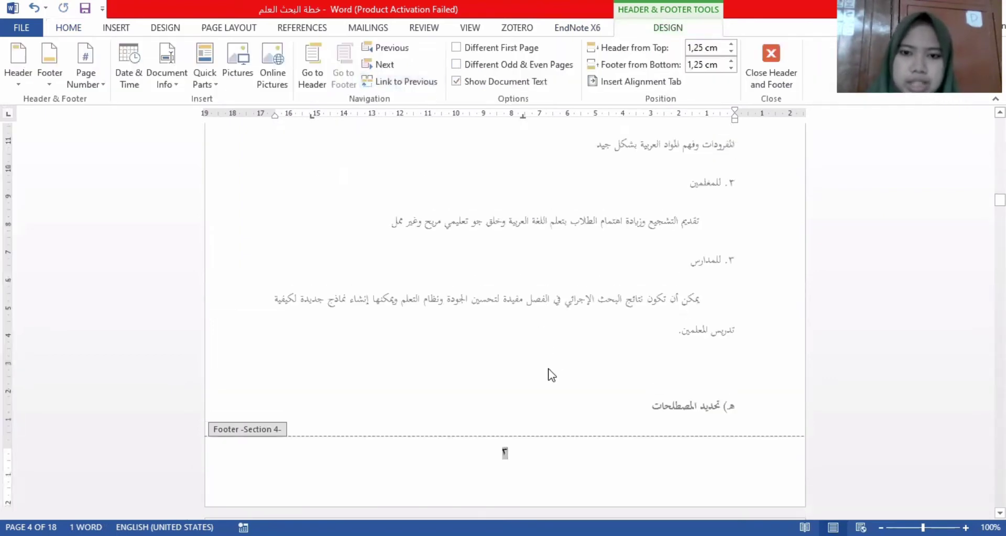
scroll(550, 367, "up", 15)
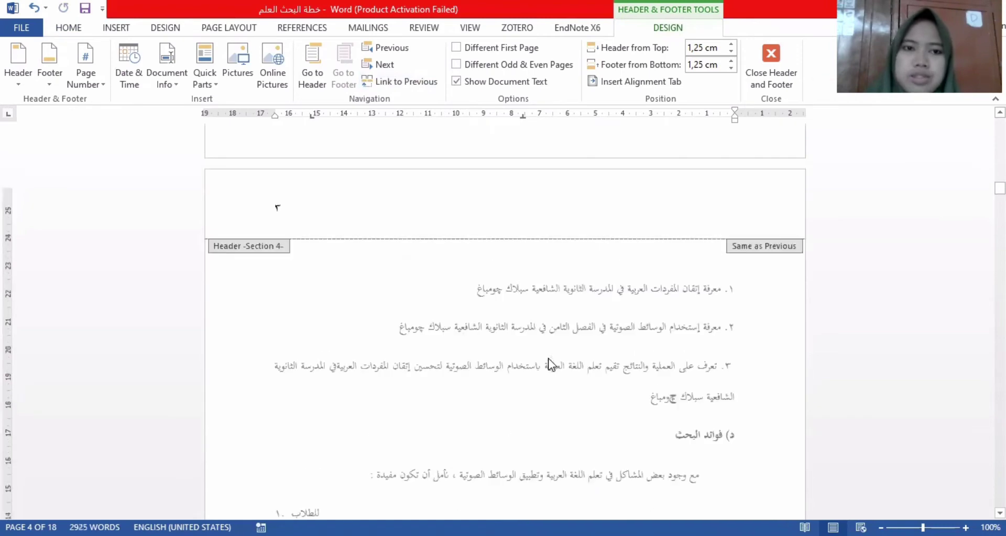
scroll(405, 218, "down", 12)
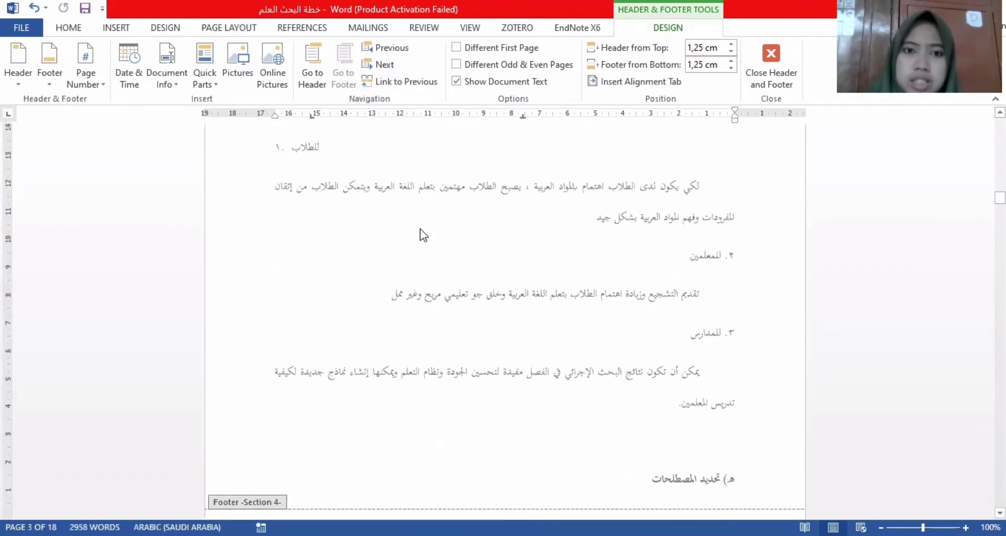
Delete the page number from the Section 4 footer
scroll(423, 235, "down", 4)
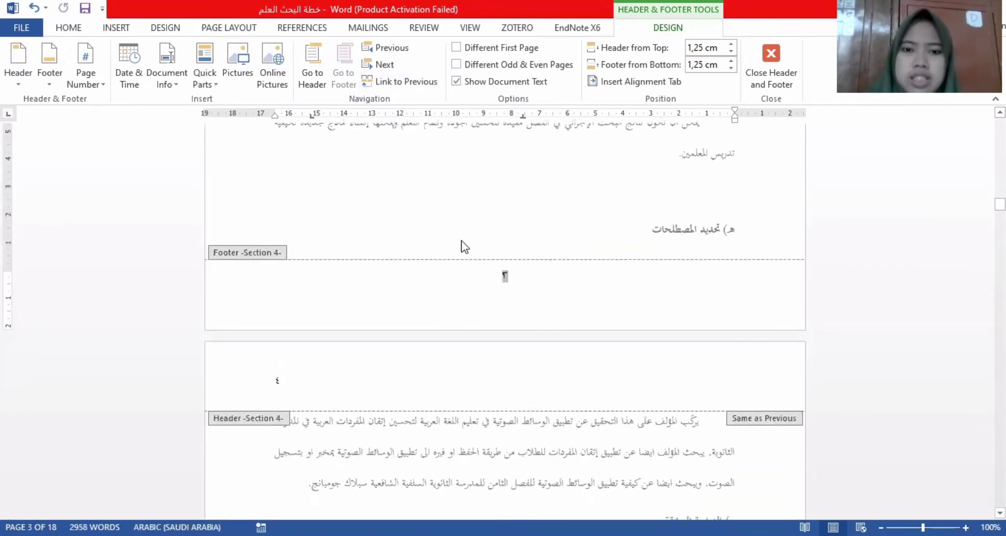
double_click(504, 276)
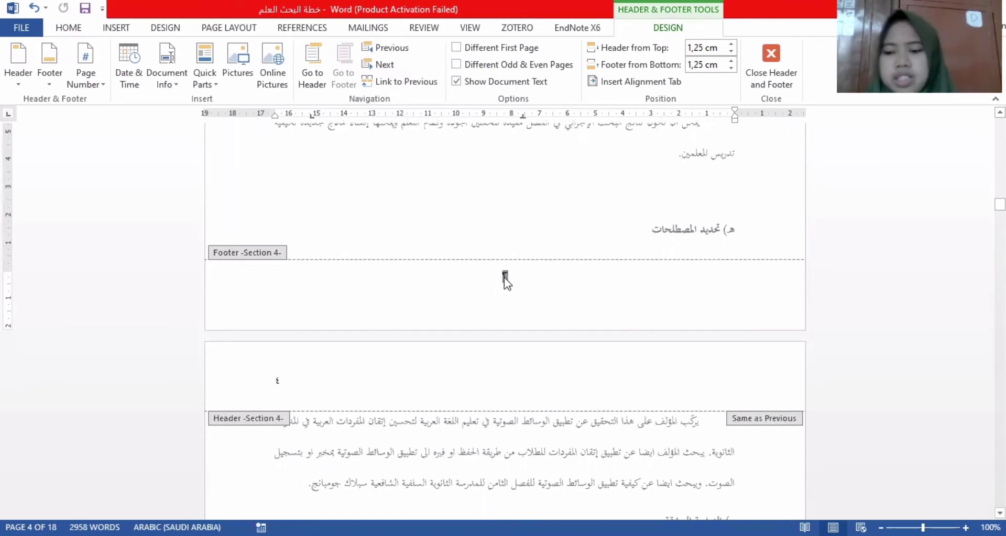
left_click(471, 273)
Check the page numbers in the headers and footers from Section 3 through the second chapter's opening page
scroll(472, 272, "up", 10)
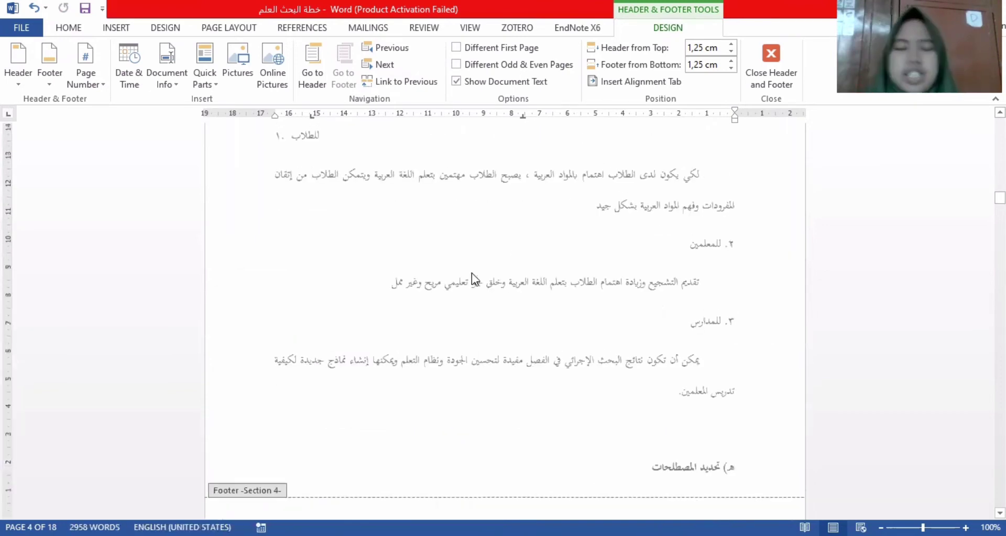
scroll(472, 272, "up", 6)
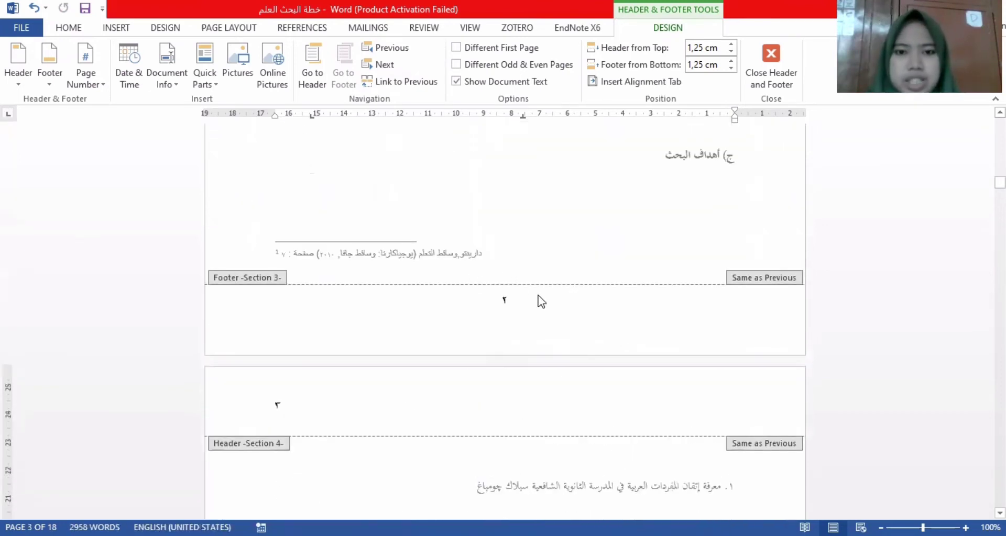
scroll(523, 208, "up", 3)
scroll(523, 209, "down", 5)
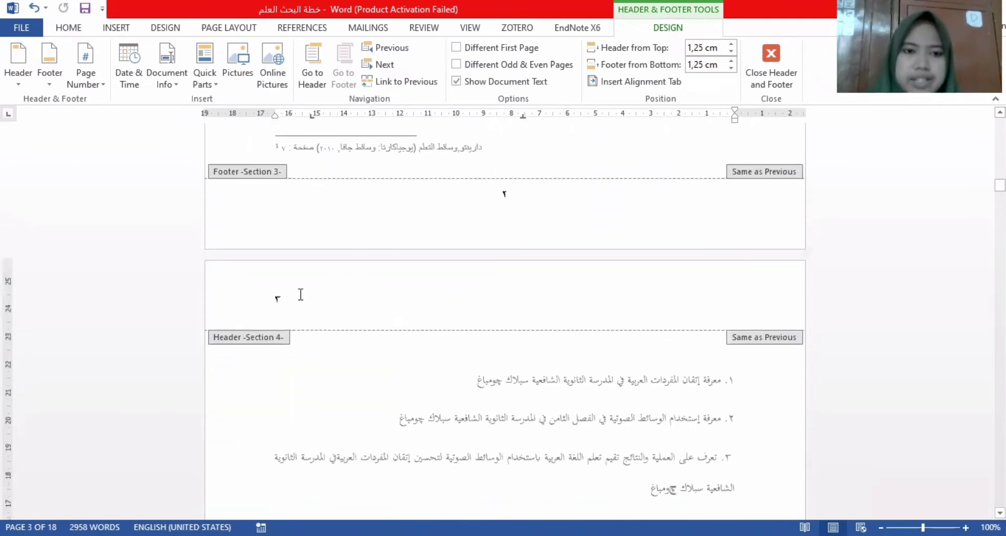
scroll(301, 294, "down", 2)
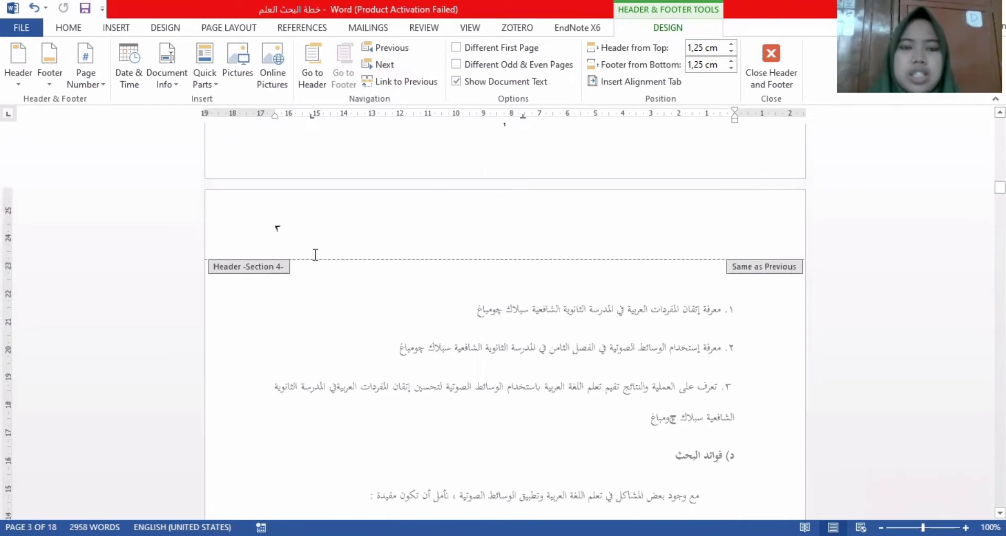
scroll(344, 289, "down", 15)
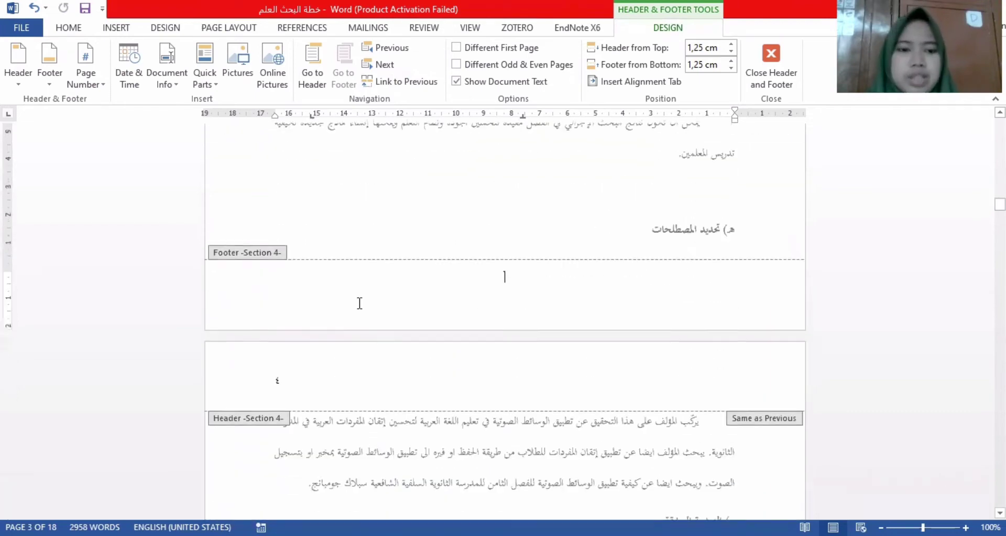
scroll(316, 312, "down", 15)
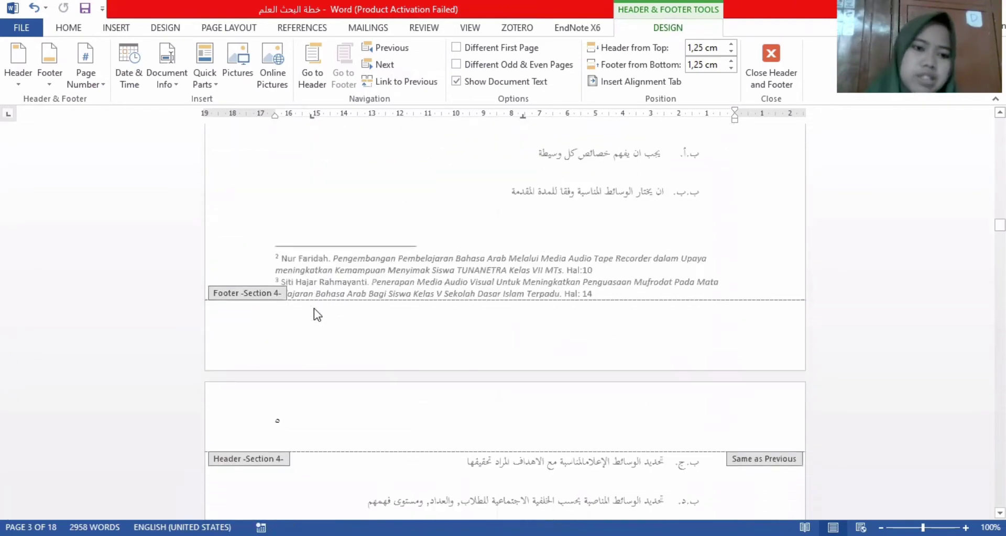
scroll(313, 309, "down", 15)
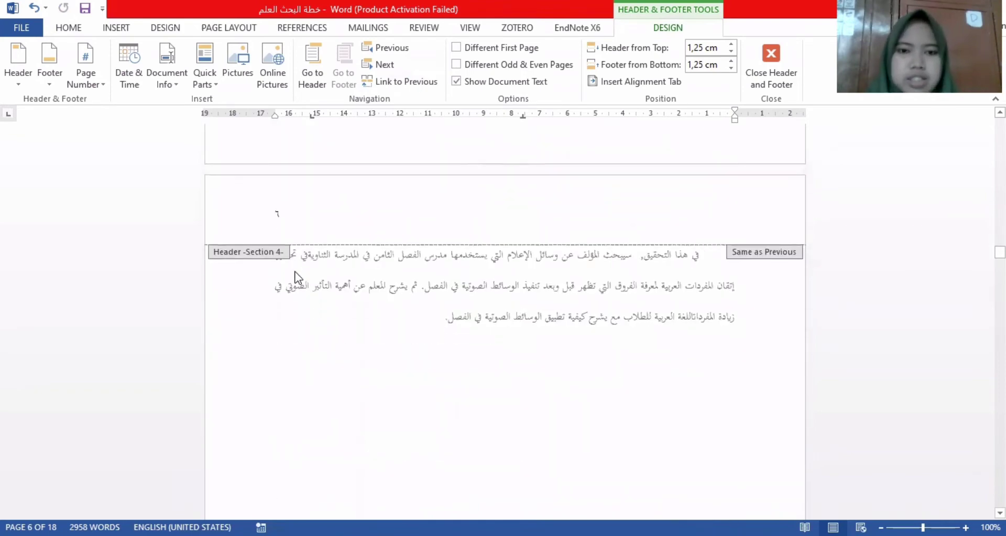
scroll(295, 278, "down", 5)
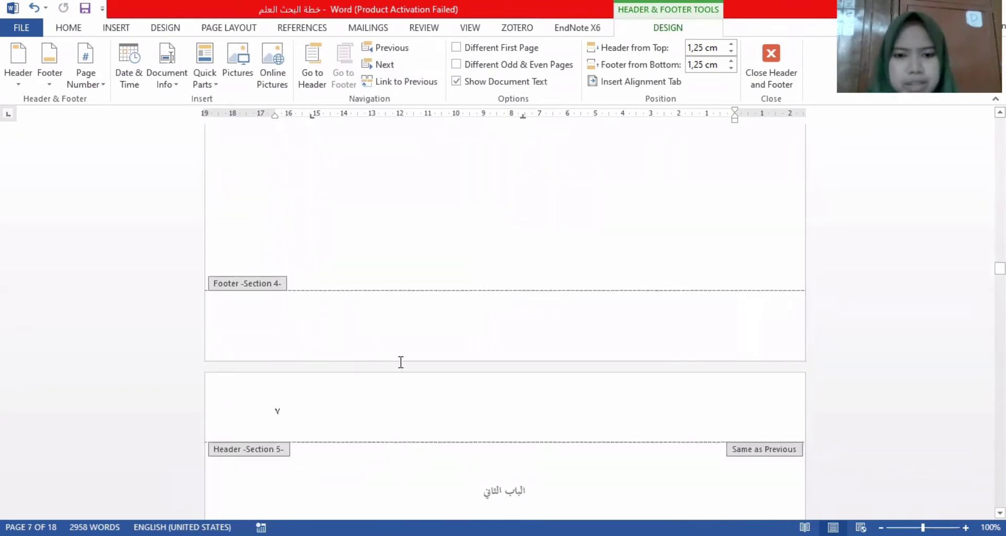
scroll(455, 417, "down", 4)
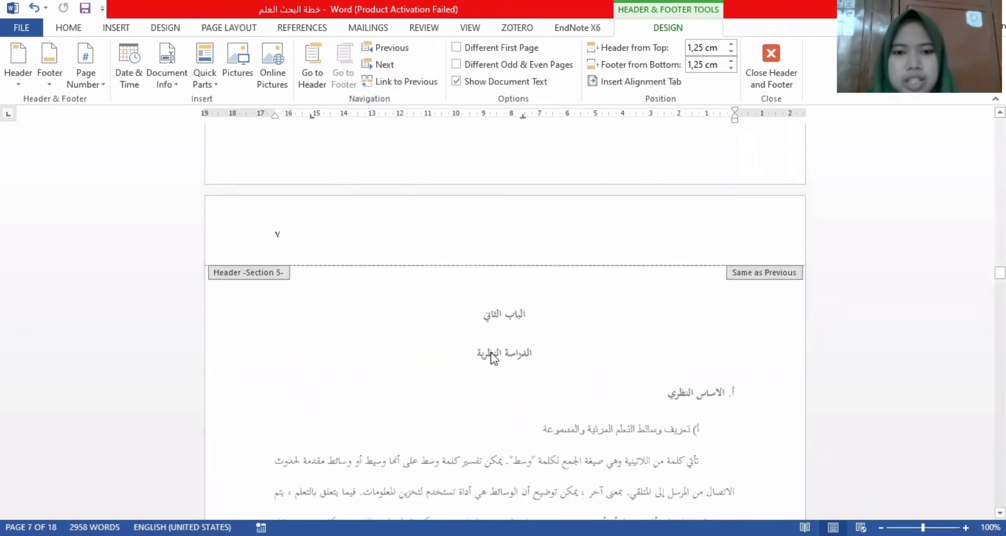
Insert a Plain Number 2 bottom-of-page number in the Section 5 footer and set it to right-to-left text direction
scroll(491, 341, "down", 7)
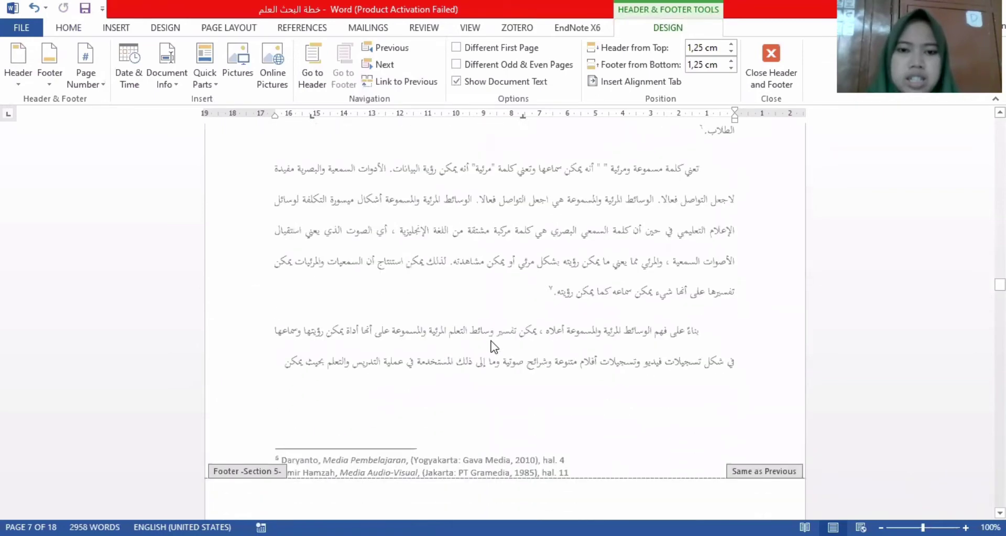
scroll(492, 349, "down", 1)
left_click(492, 352)
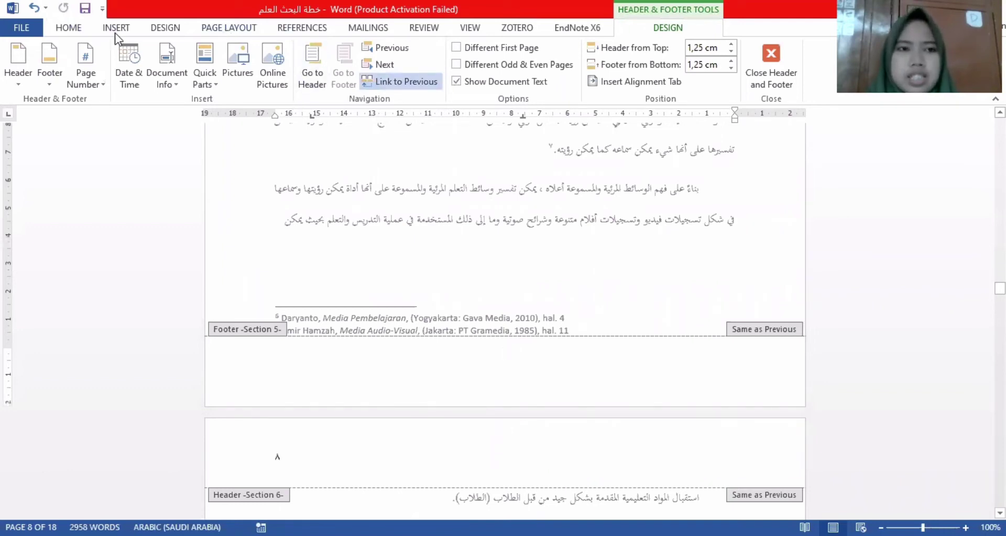
left_click(89, 70)
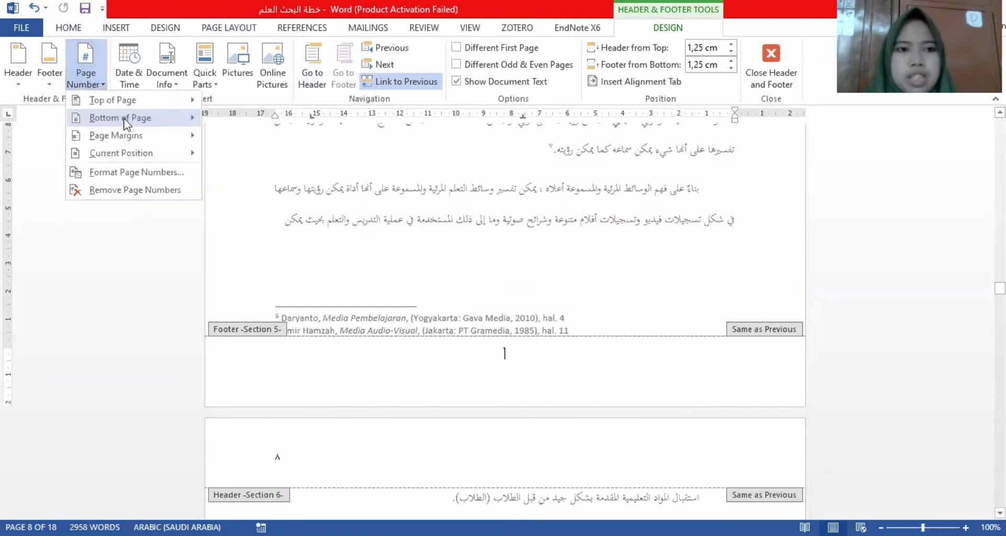
mouse_move(115, 123)
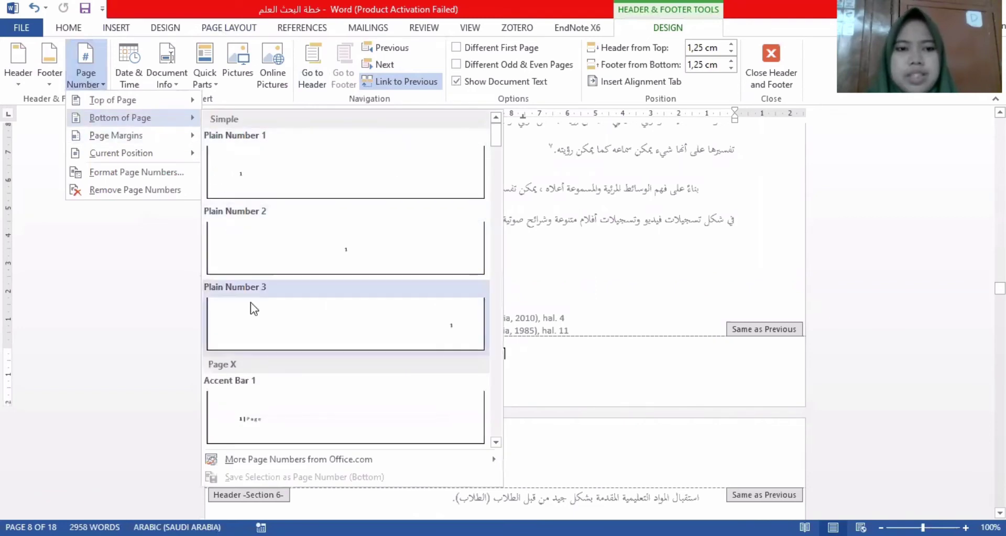
left_click(289, 252)
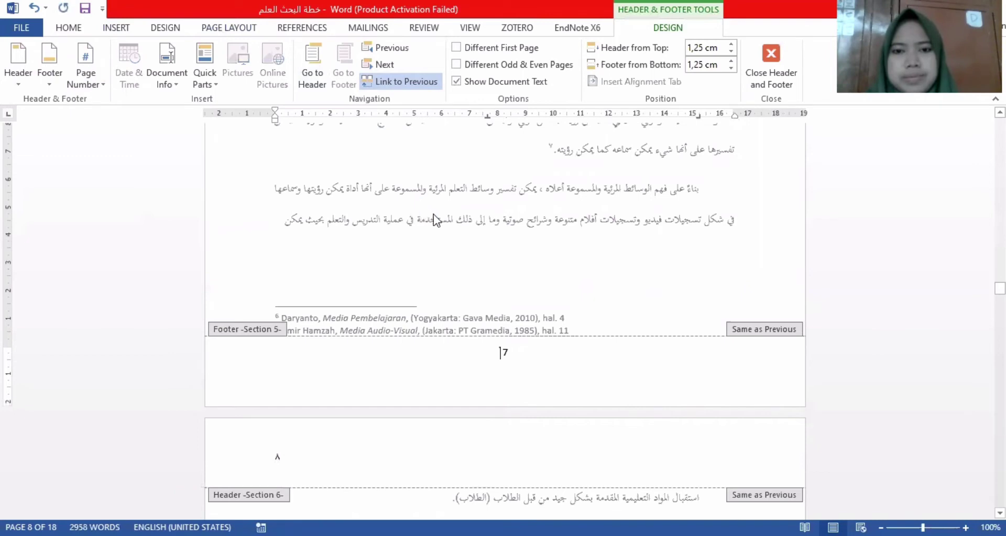
left_click(505, 354)
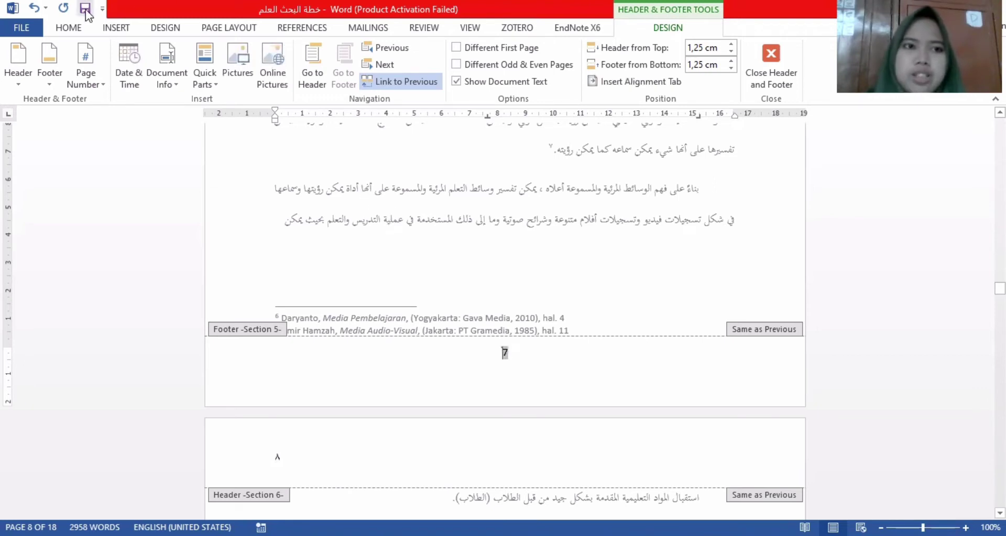
left_click(89, 32)
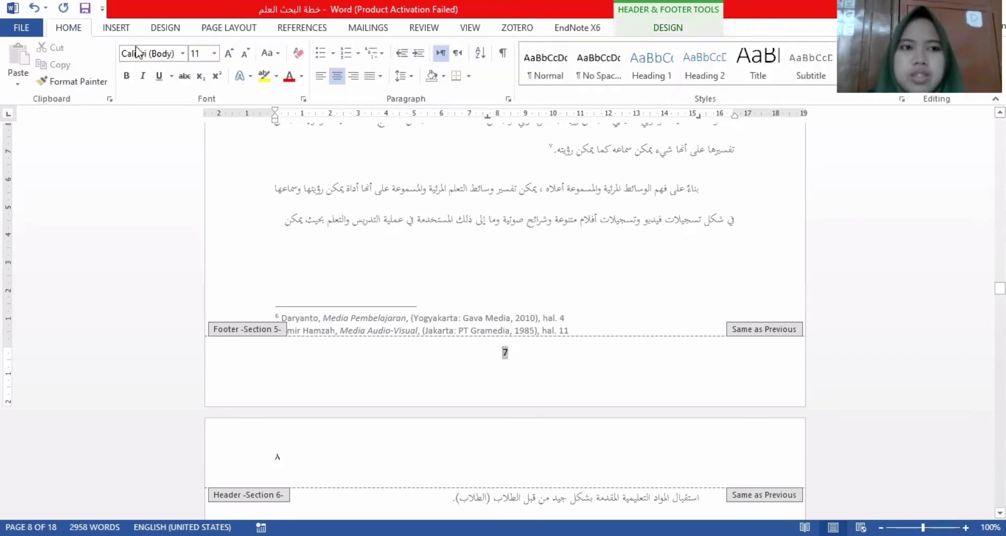
left_click(458, 58)
scroll(394, 338, "down", 1)
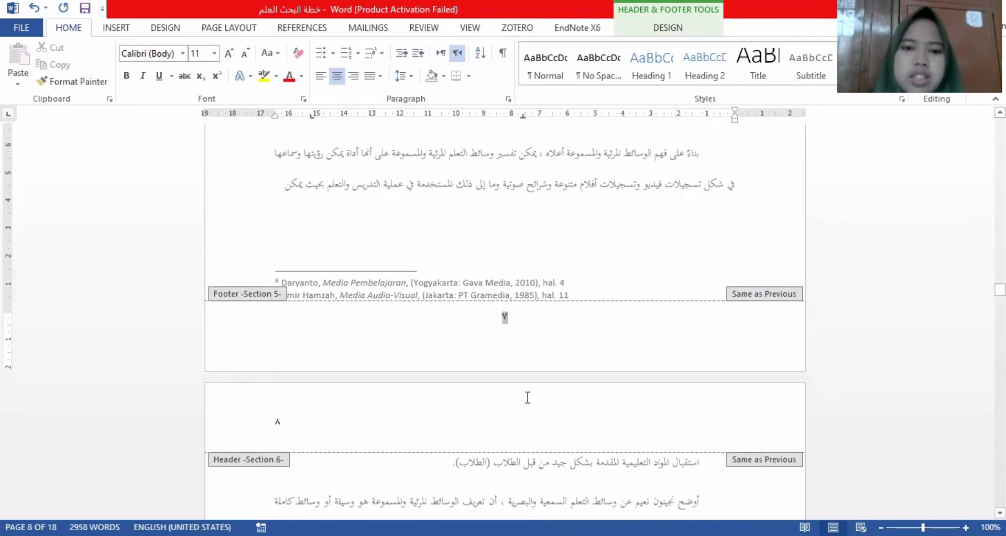
Unlink the Section 5 header from the previous section and delete its page number
scroll(490, 293, "up", 10)
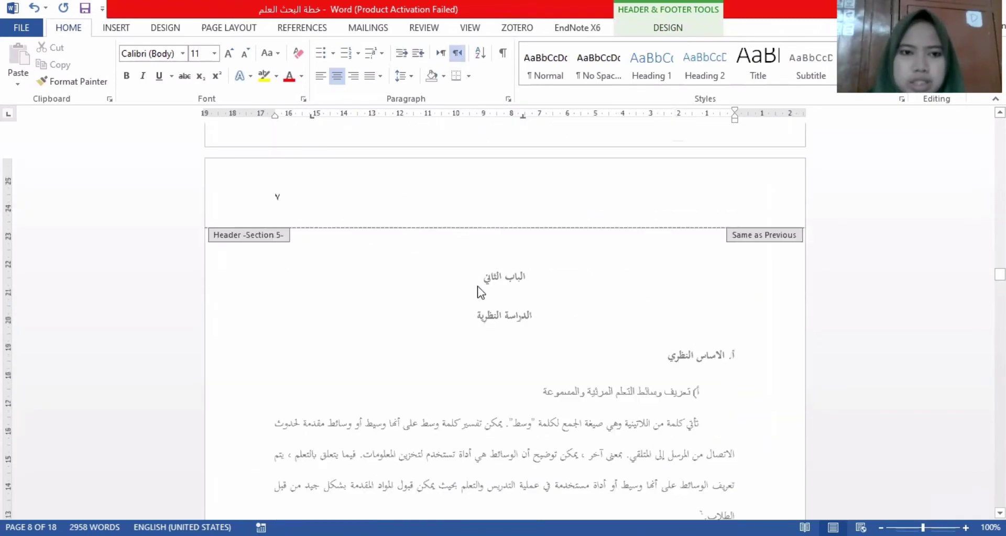
double_click(275, 200)
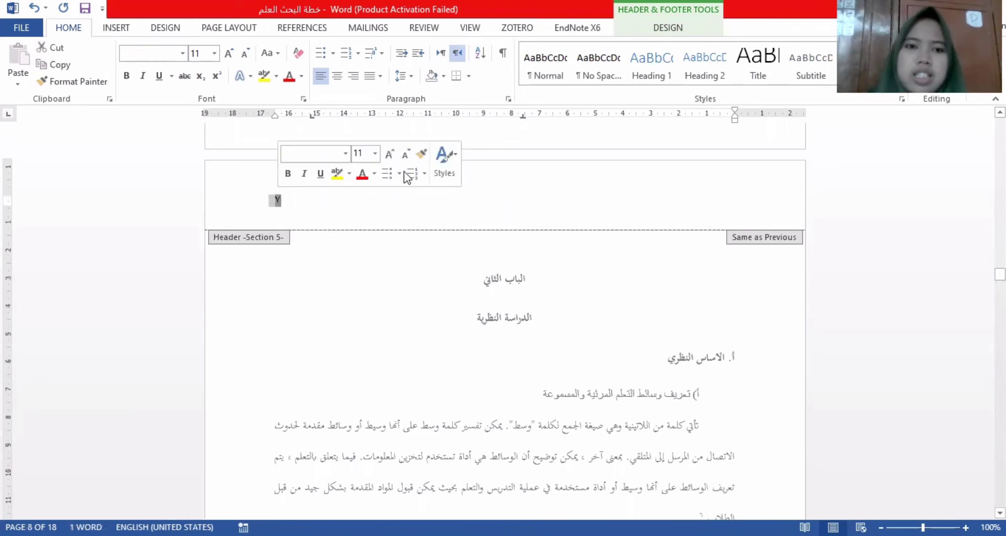
left_click(646, 30)
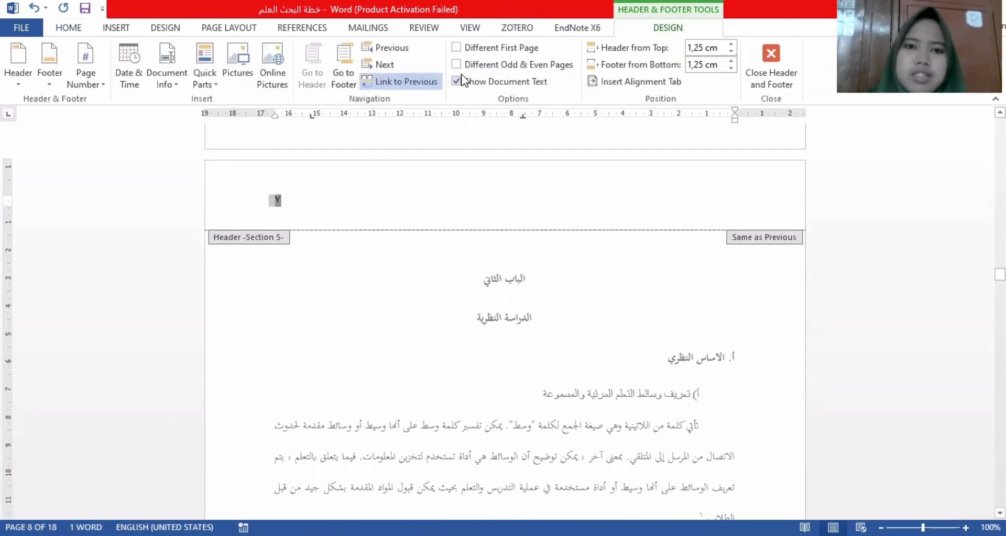
left_click(416, 82)
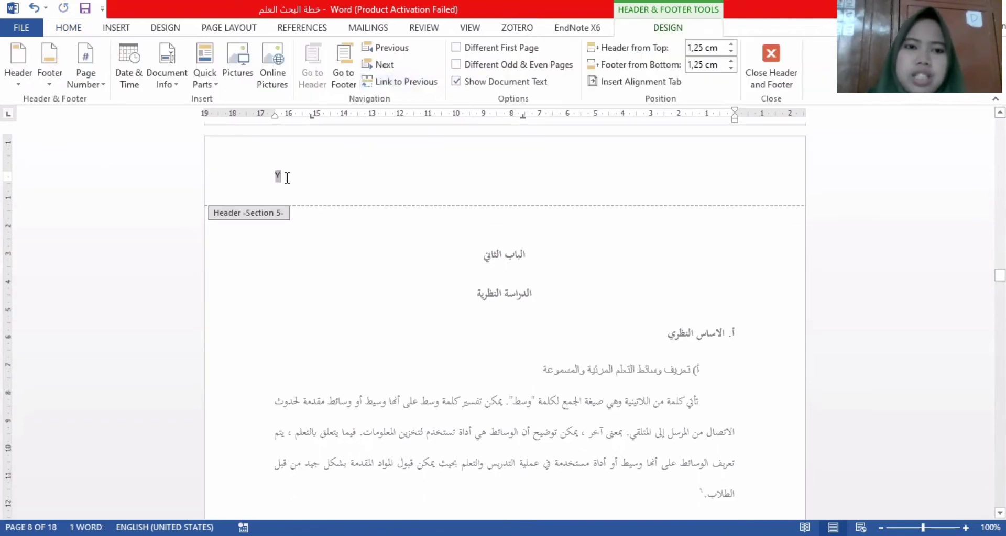
key("Delete")
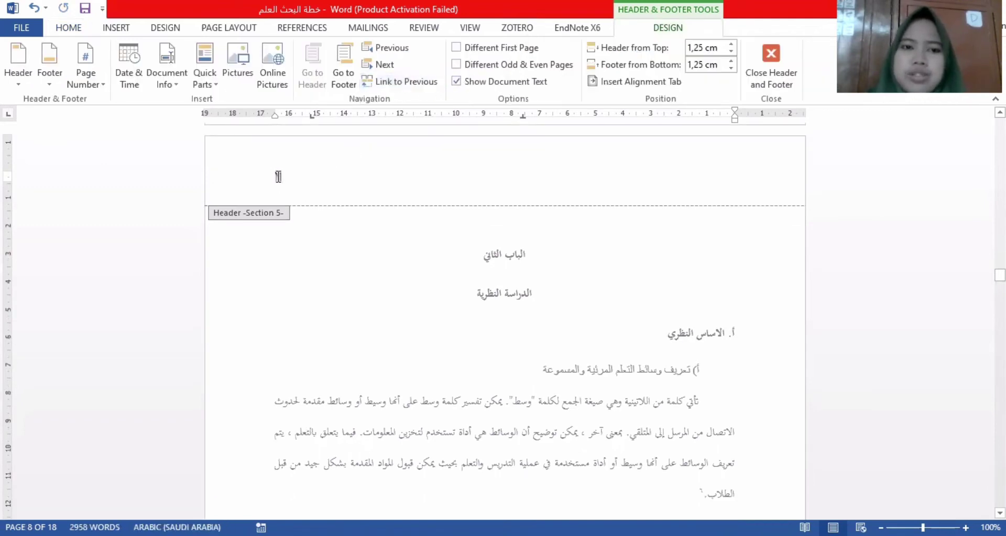
double_click(279, 177)
left_click(330, 186)
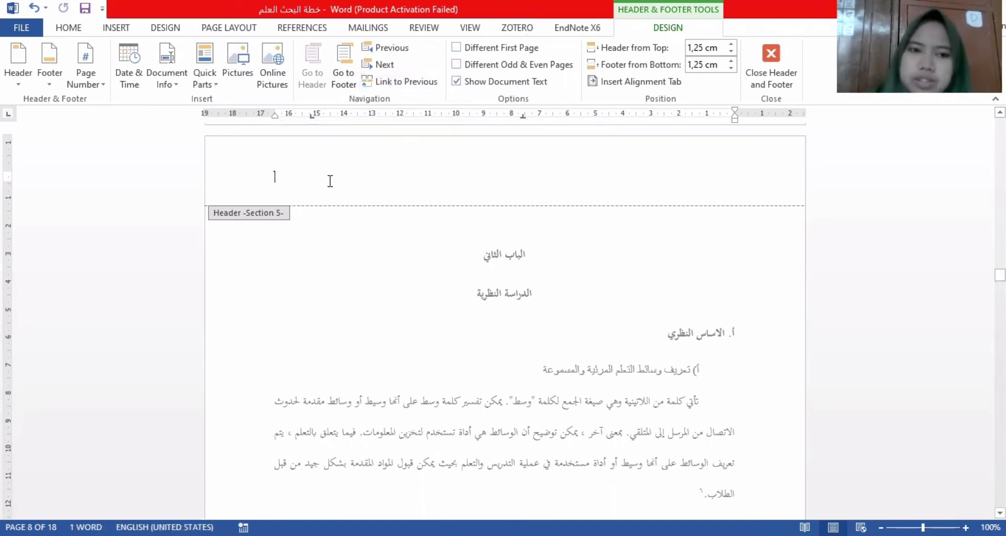
Remove the bottom page number that reappeared in the Section 4 footer
scroll(334, 222, "up", 10)
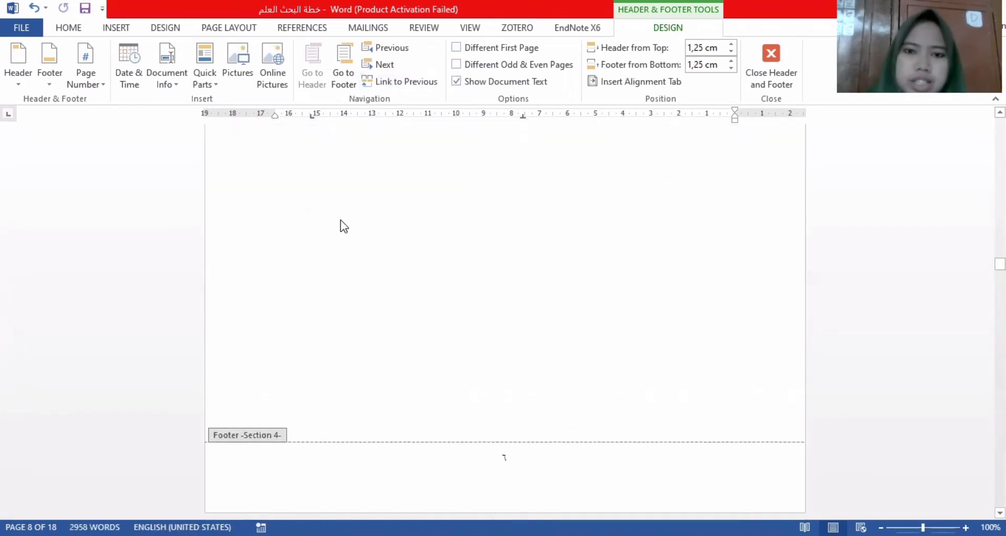
scroll(343, 226, "down", 5)
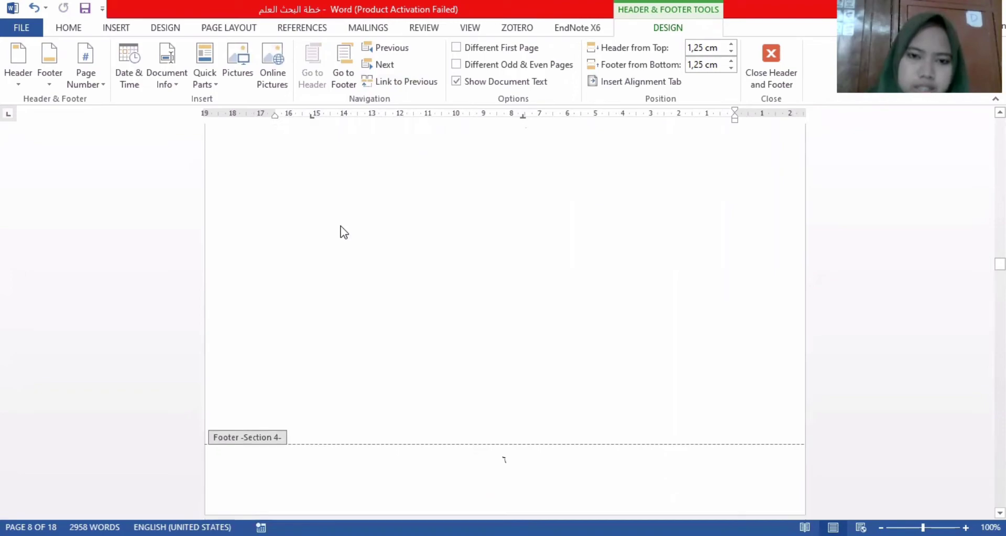
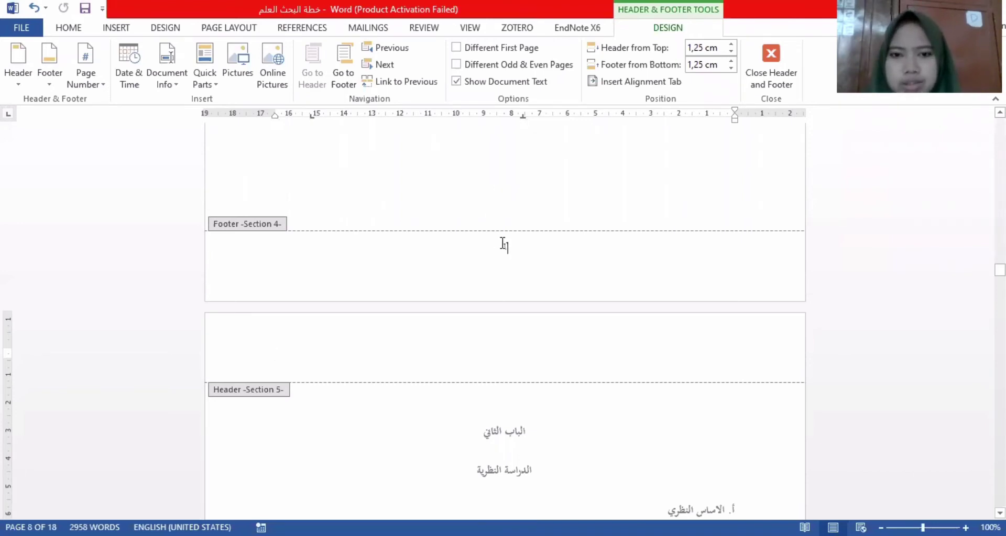
double_click(504, 246)
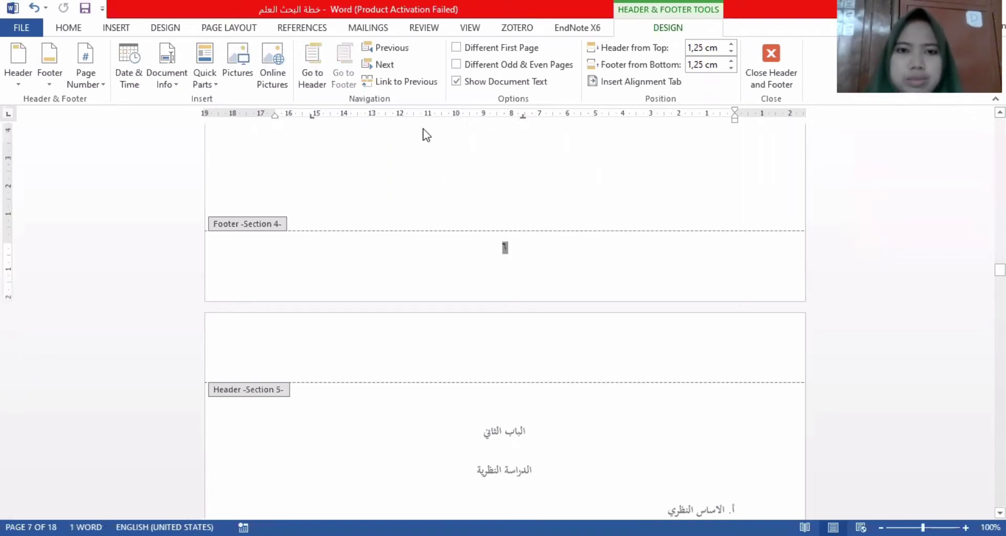
left_click(439, 231)
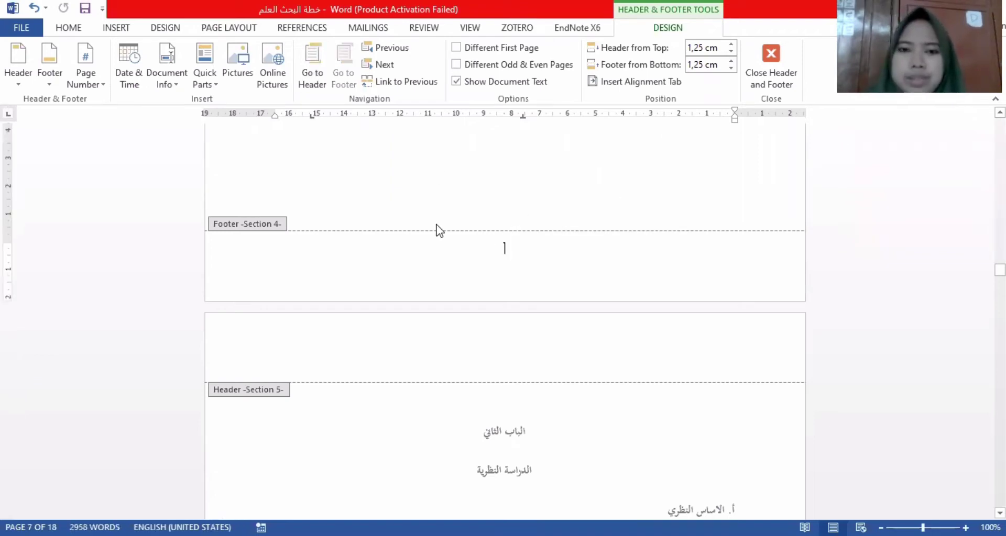
Review the headers and footers of the last Section 4 pages and the Section 5 chapter opening page
scroll(439, 230, "up", 10)
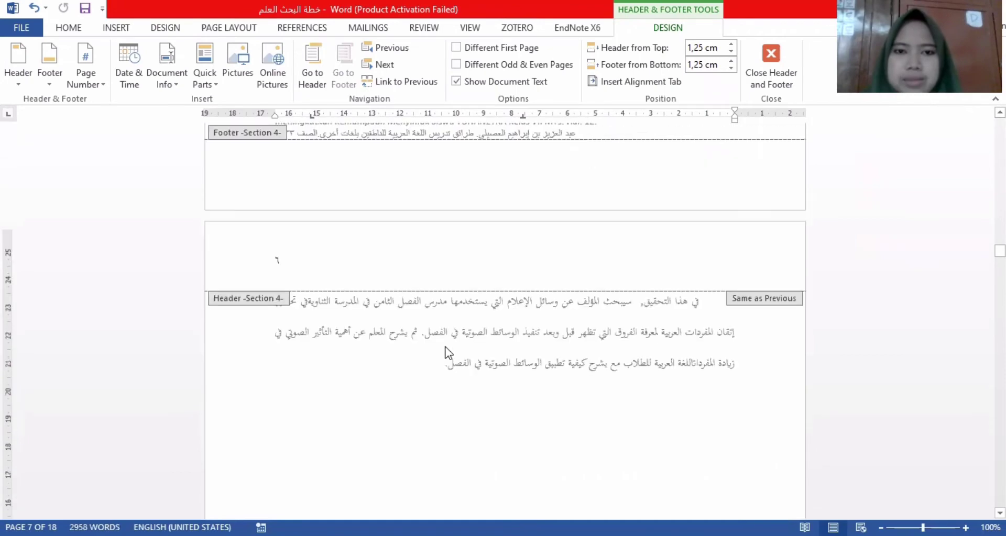
scroll(446, 345, "up", 2)
scroll(447, 346, "down", 8)
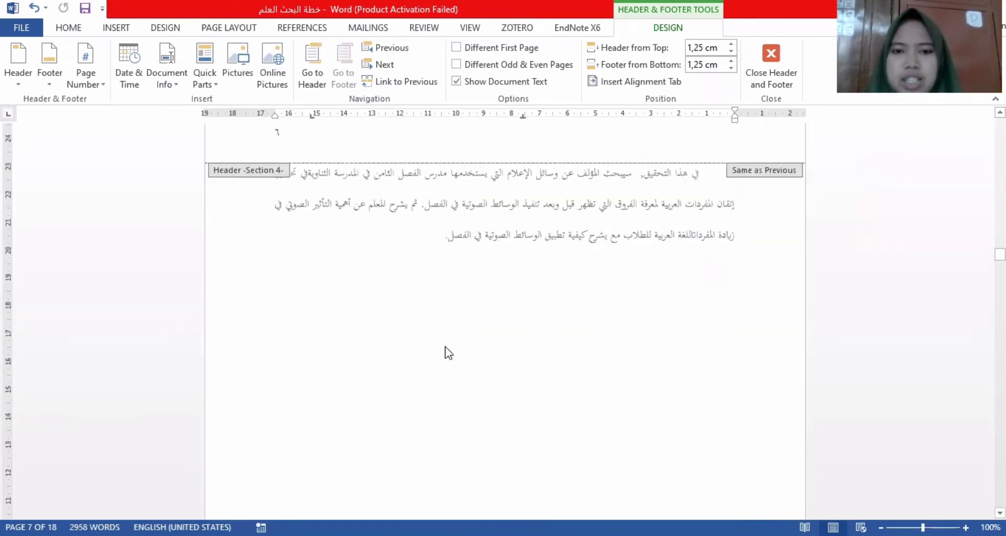
scroll(445, 348, "down", 15)
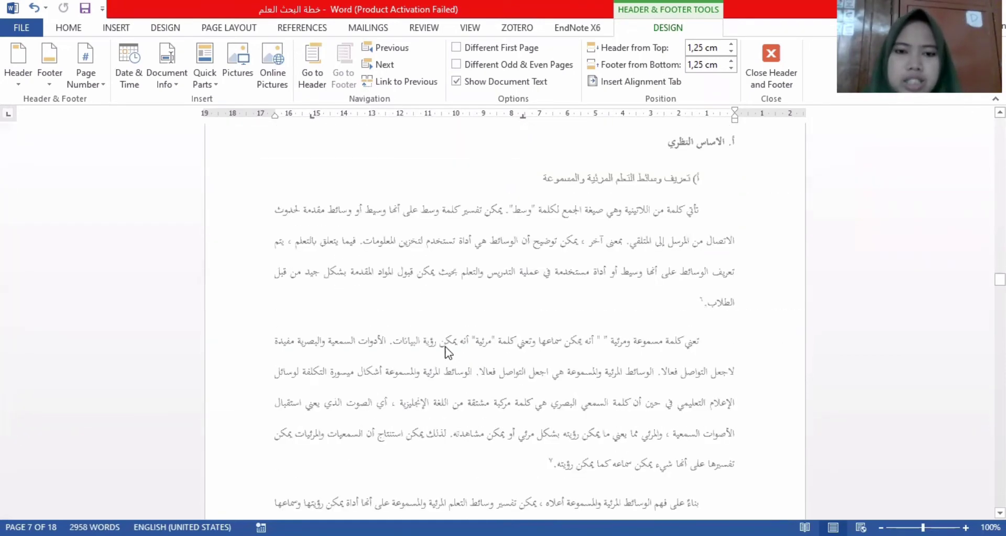
scroll(446, 352, "down", 4)
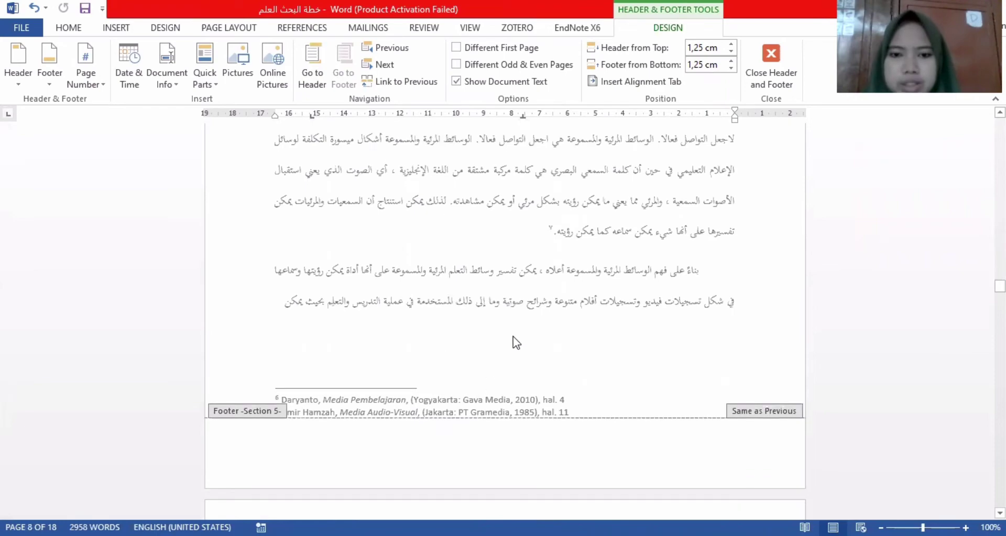
scroll(515, 298, "up", 10)
scroll(516, 299, "down", 10)
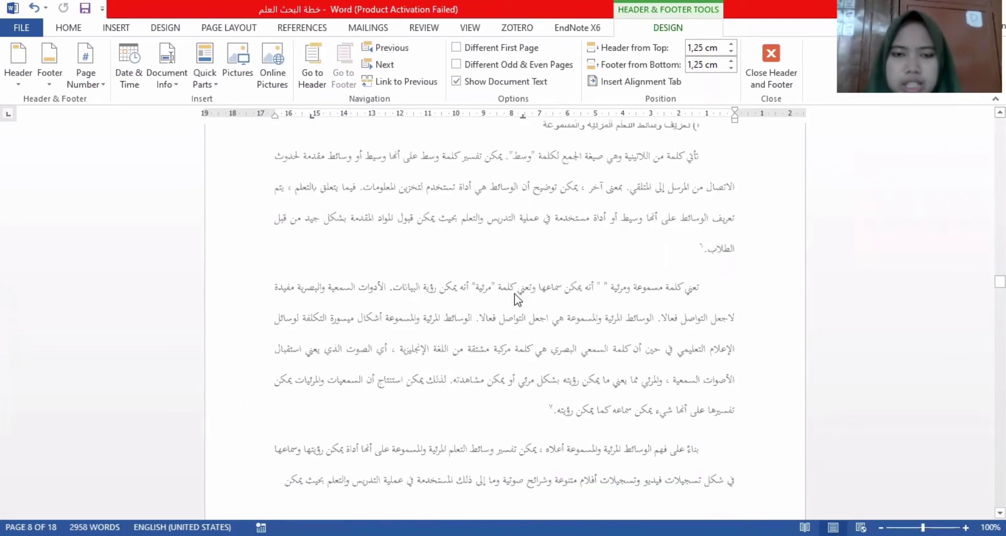
Try to insert a Plain Number 2 top-of-page number in Section 5, check the surrounding pages, and undo the insertion
left_click(500, 221)
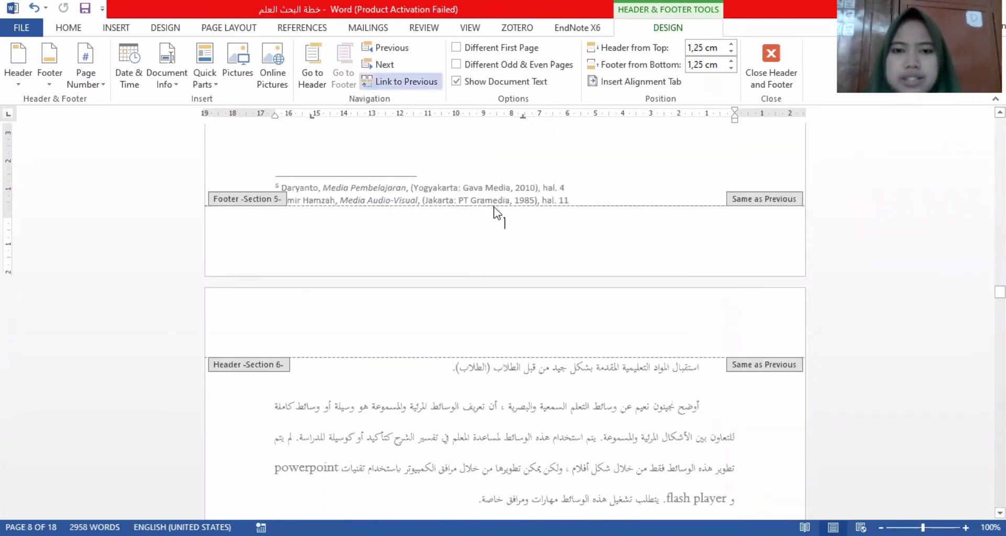
left_click(86, 63)
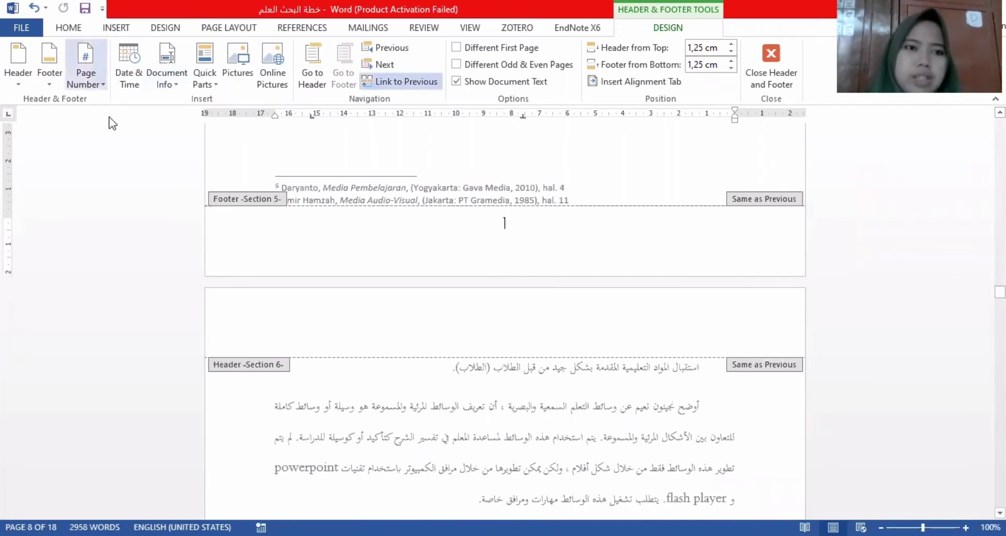
mouse_move(178, 118)
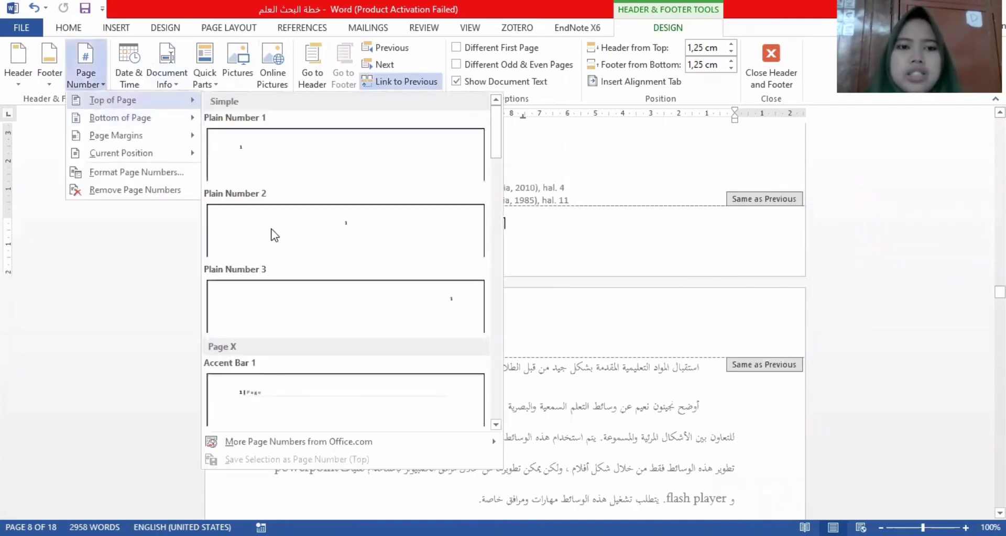
left_click(274, 234)
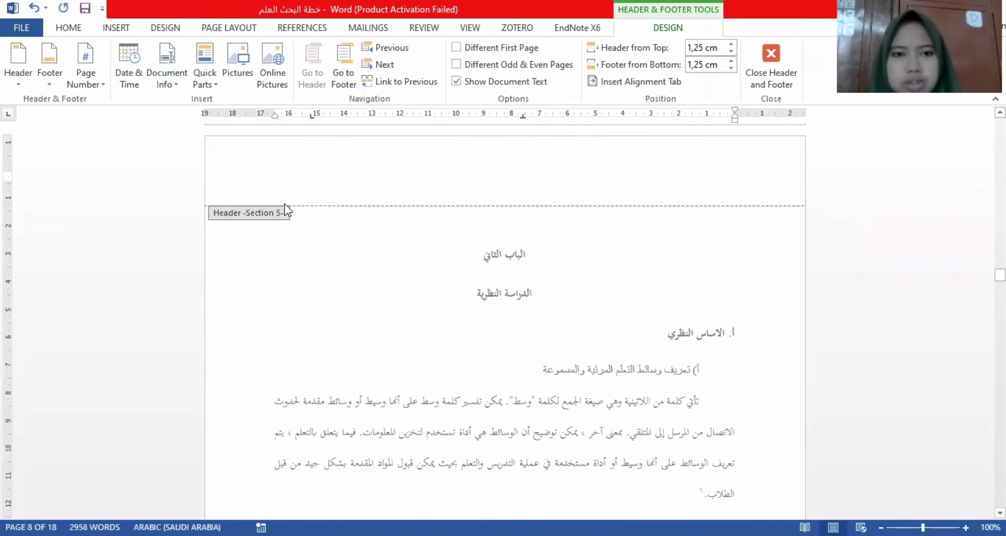
scroll(265, 191, "down", 10)
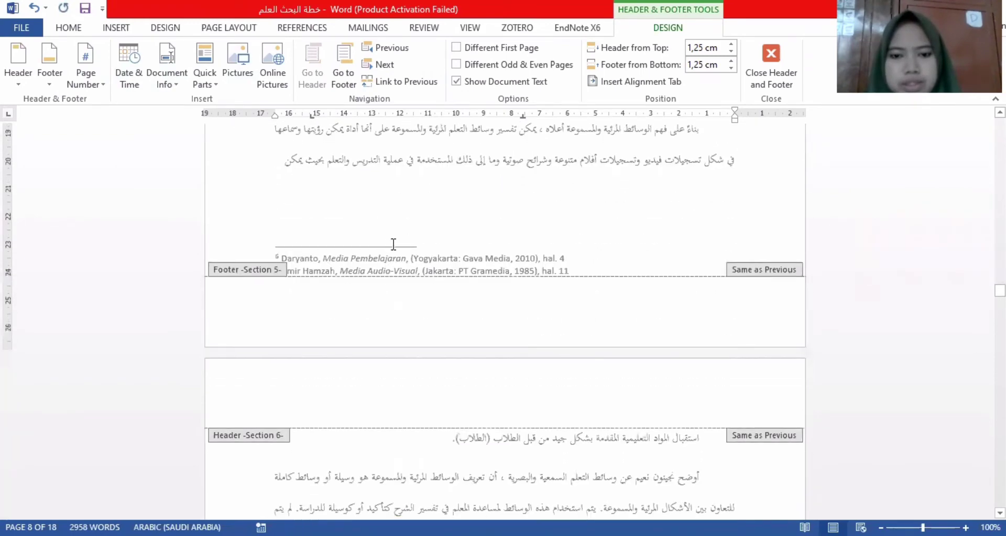
scroll(480, 249, "up", 10)
scroll(480, 249, "up", 10)
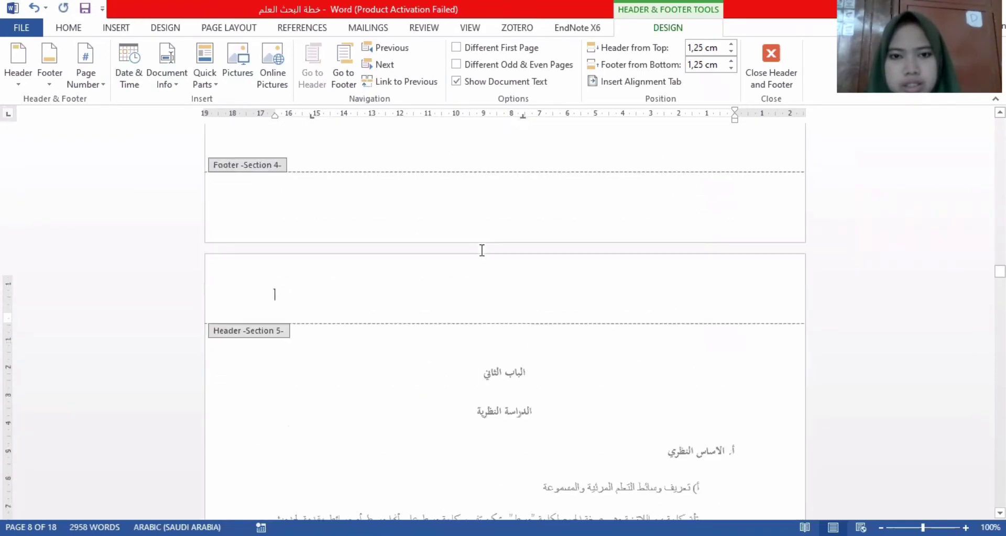
scroll(480, 249, "up", 10)
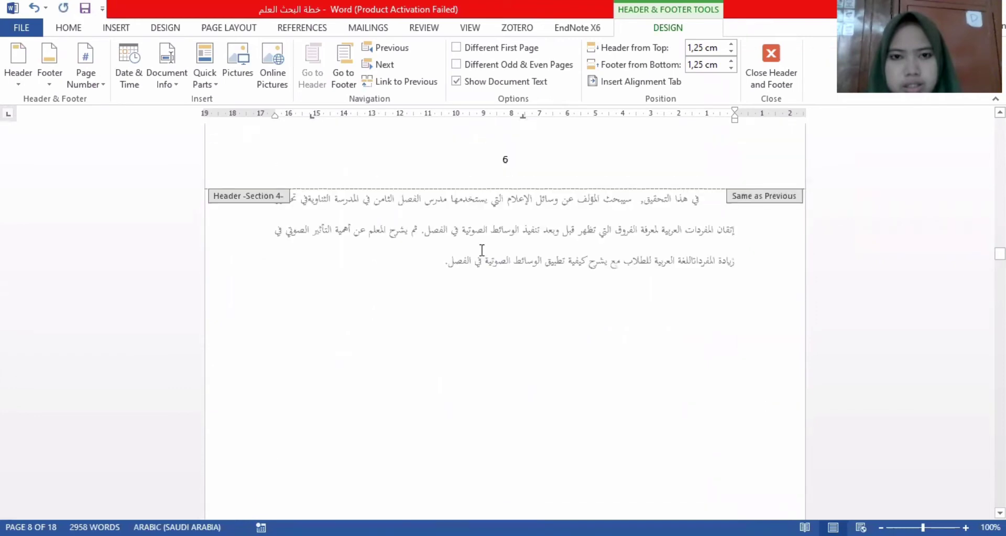
scroll(480, 250, "up", 2)
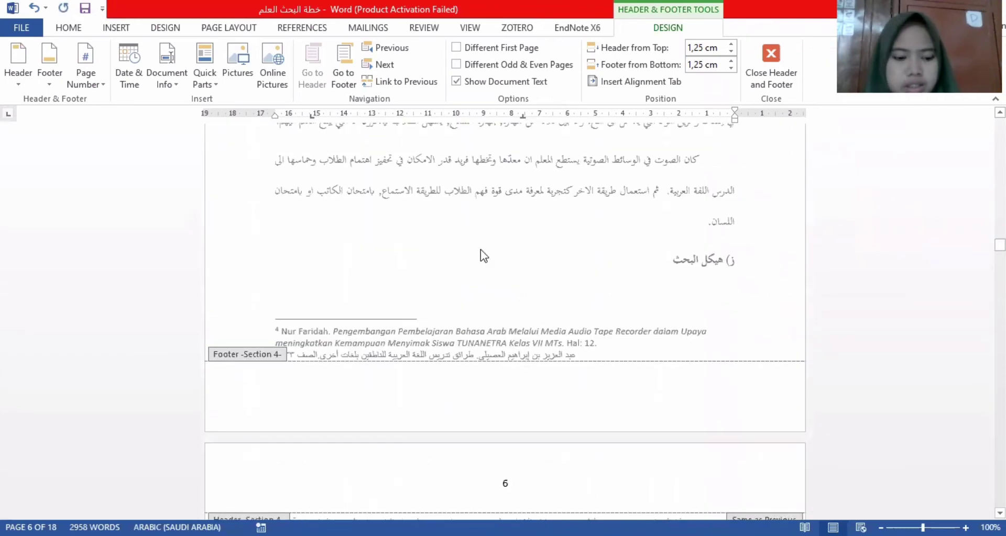
key("ctrl+z")
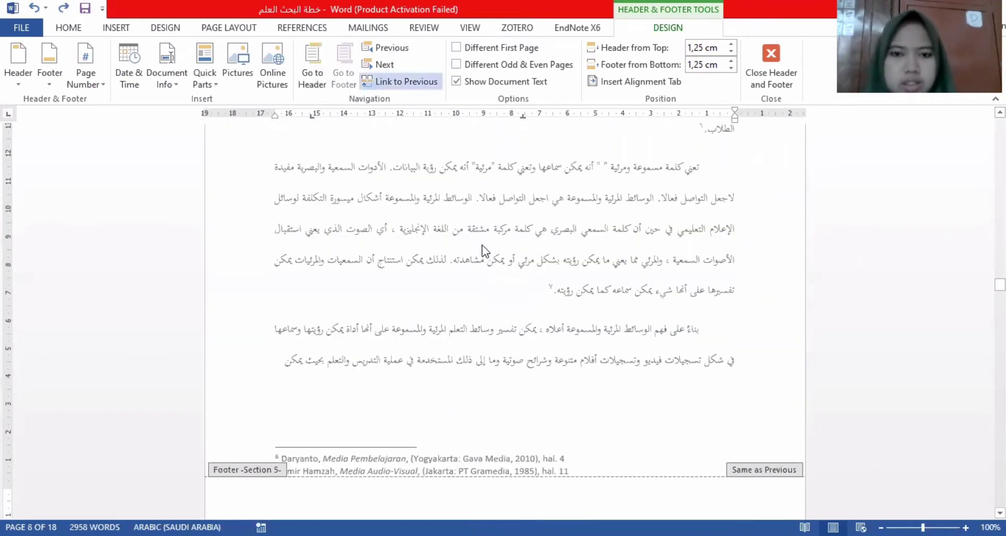
Insert a centred bottom-of-page number in the Section 5 footer and set it to right-to-left text direction
scroll(482, 251, "up", 12)
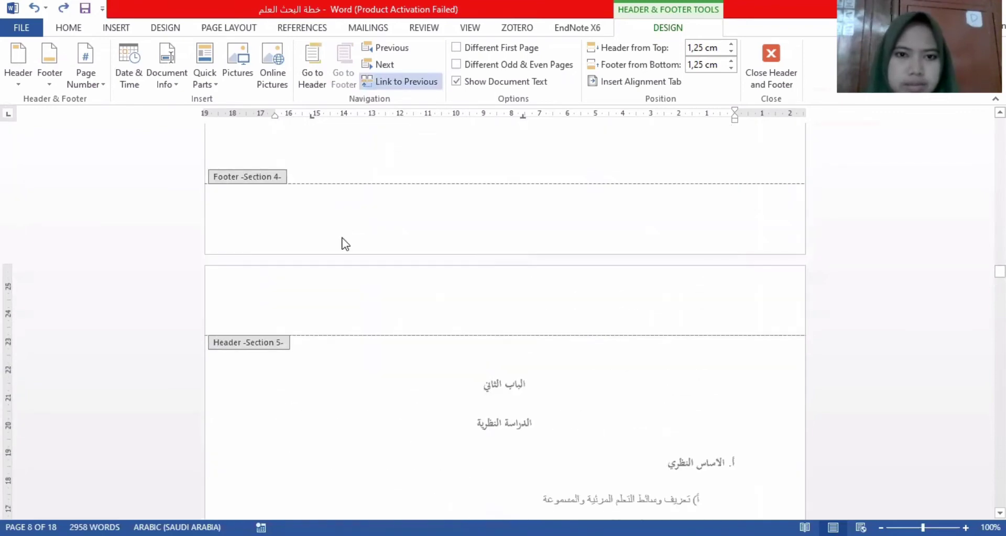
scroll(344, 244, "up", 10)
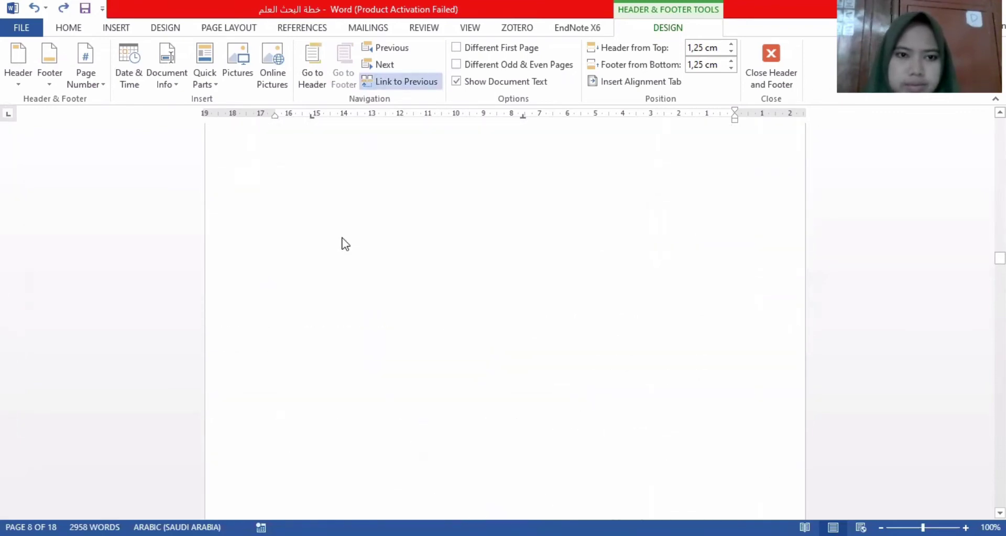
scroll(344, 244, "down", 10)
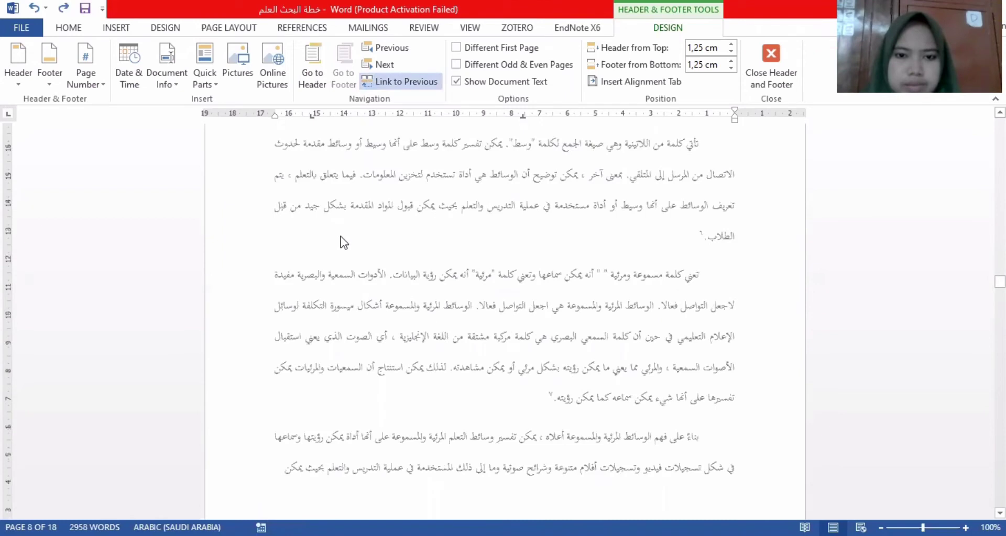
scroll(344, 242, "down", 5)
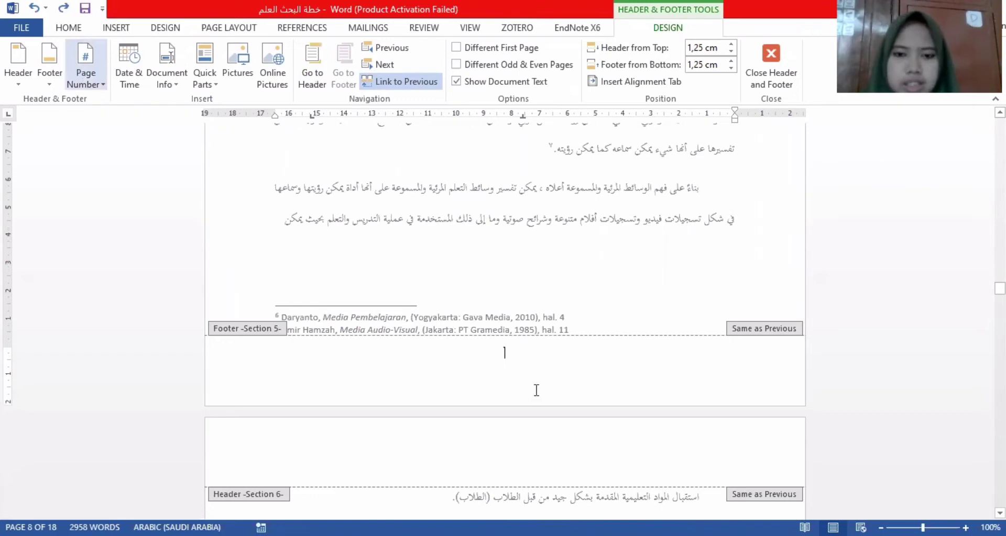
key("alt+shift+p")
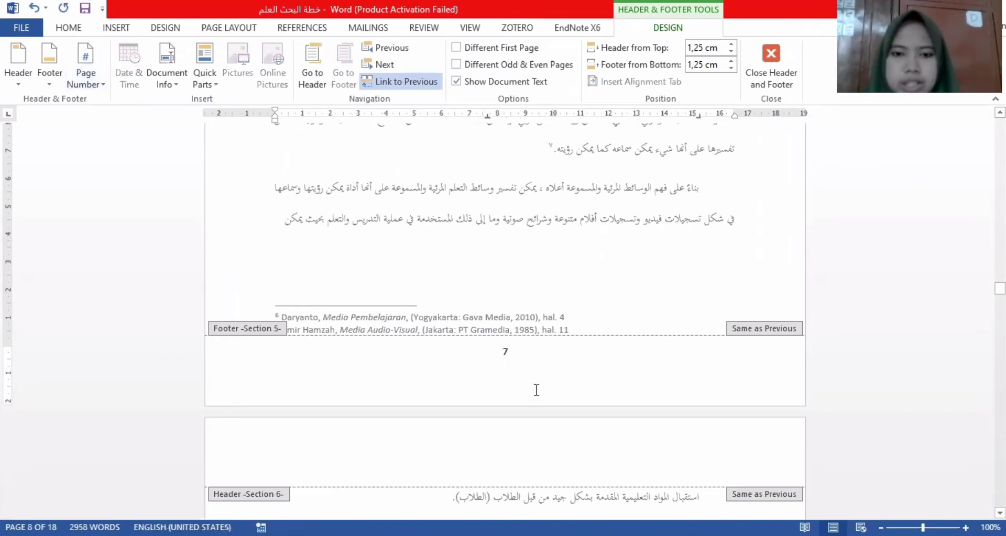
left_click(505, 353)
double_click(505, 353)
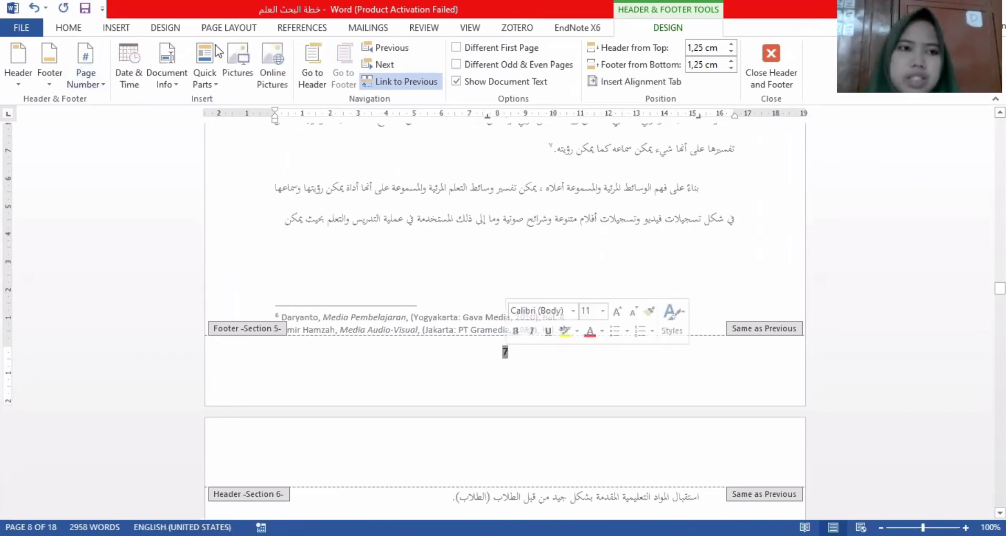
left_click(73, 29)
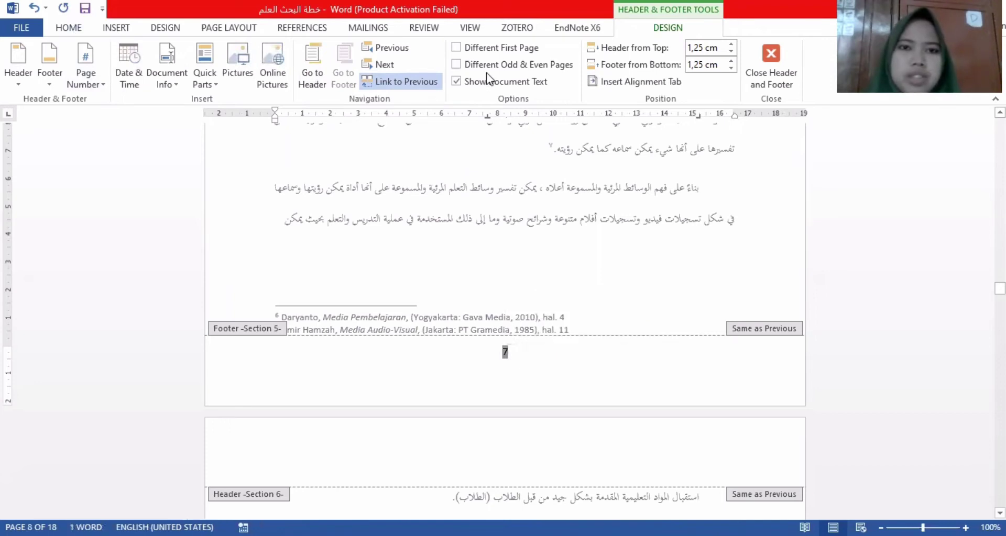
left_click(456, 54)
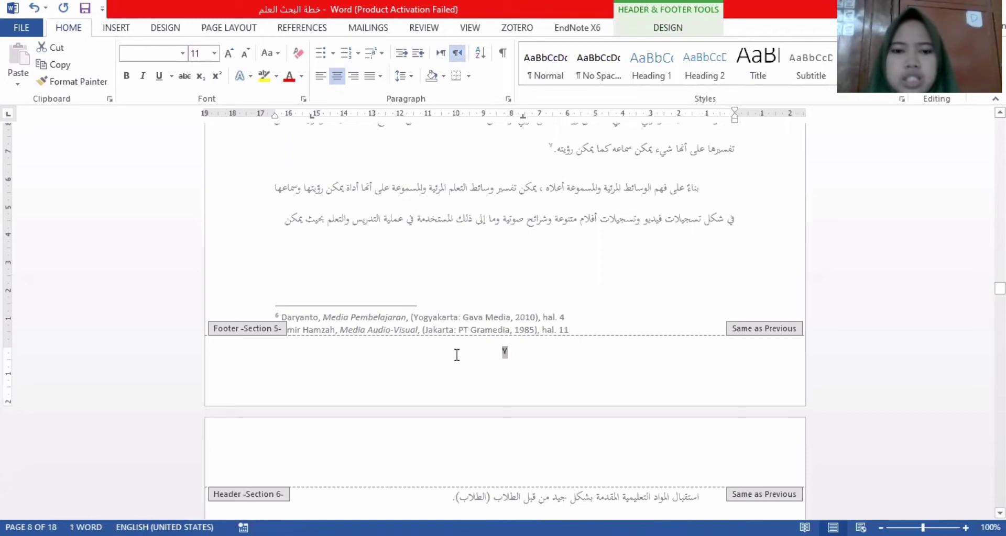
Try to delete the page number from the Section 4 footer, check the Section 5 footer, and undo the deletion
scroll(457, 355, "down", 2)
scroll(463, 295, "up", 12)
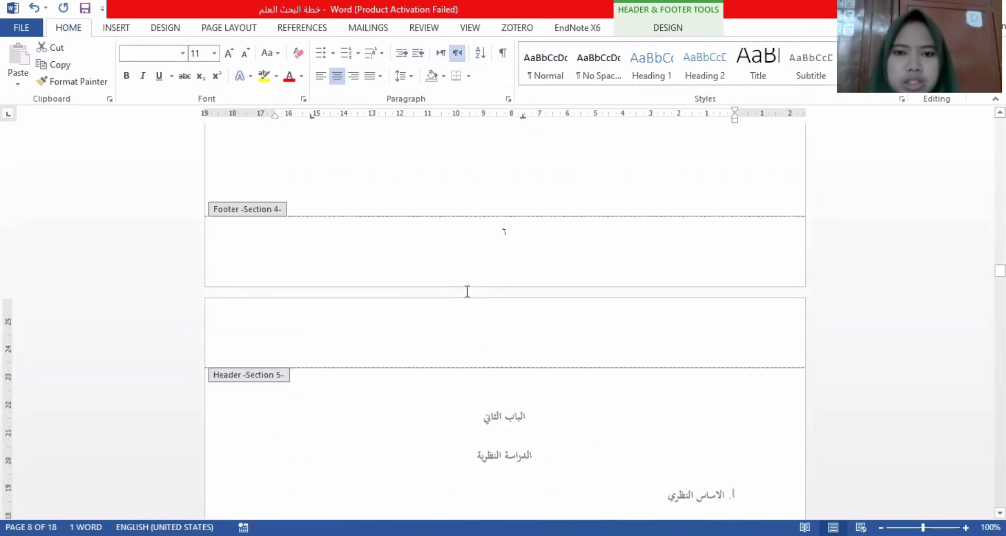
left_click_drag(501, 234, 506, 237)
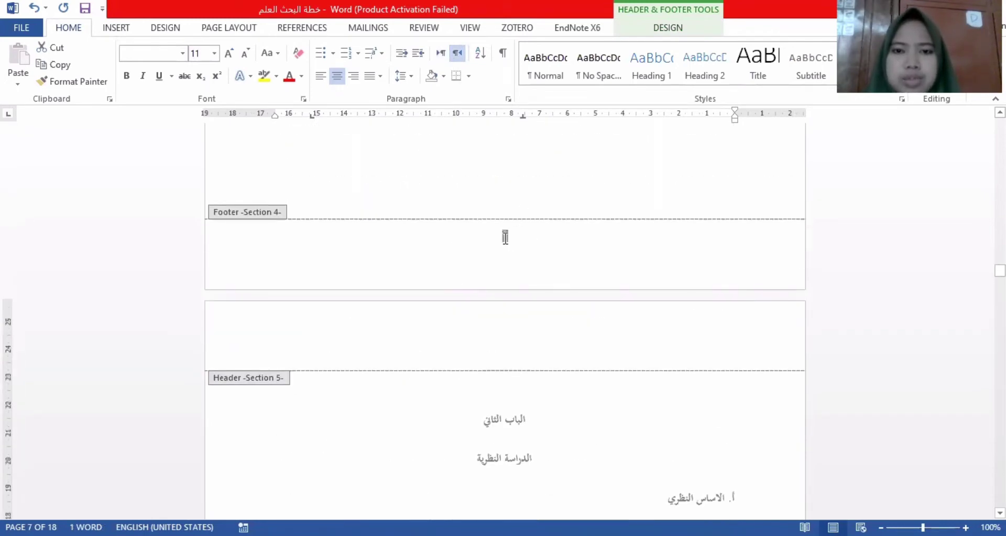
left_click(632, 33)
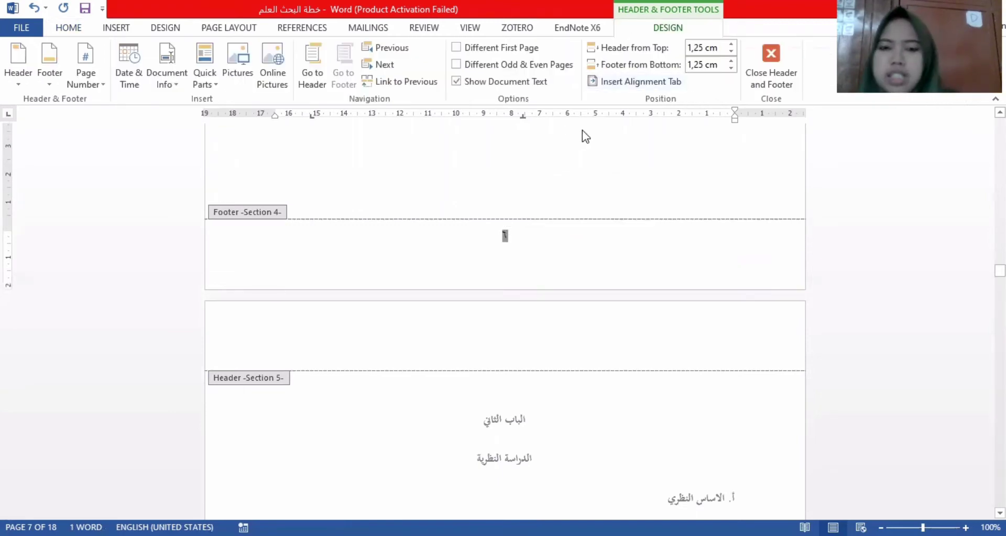
key("Delete")
scroll(560, 237, "down", 10)
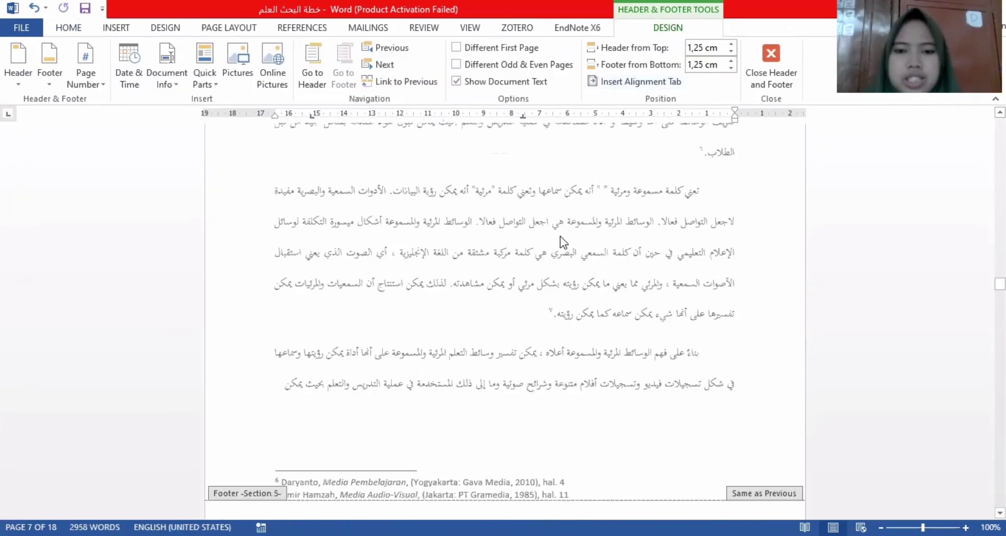
scroll(560, 236, "down", 3)
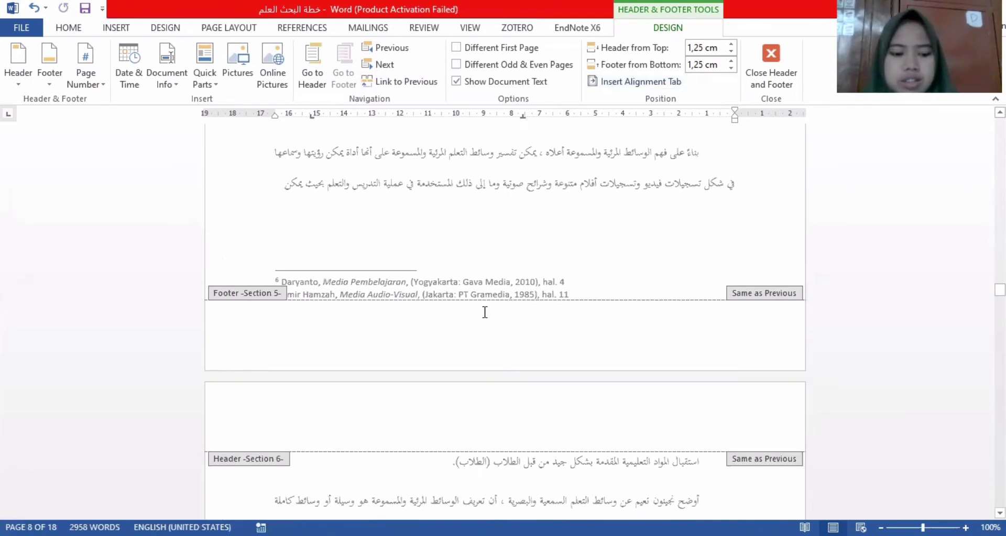
key("ctrl+z")
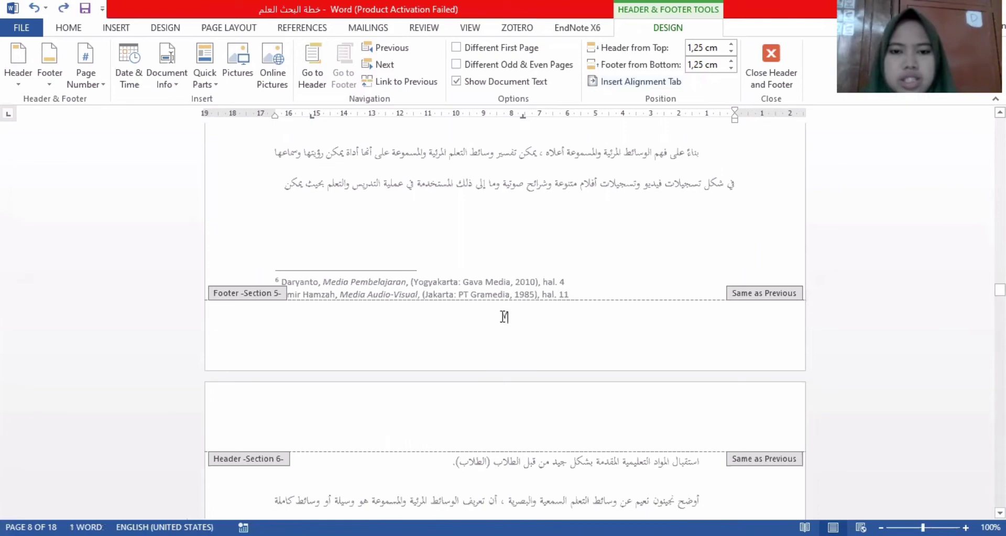
Unlink the Section 5 footer from the previous section and delete the page number in the Section 4 footer
double_click(499, 315)
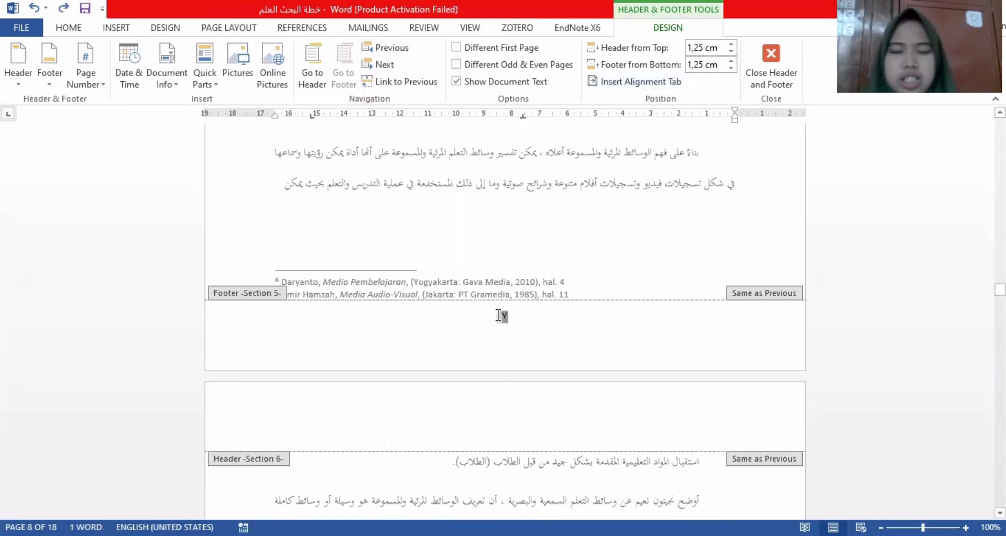
left_click(406, 82)
scroll(488, 139, "up", 5)
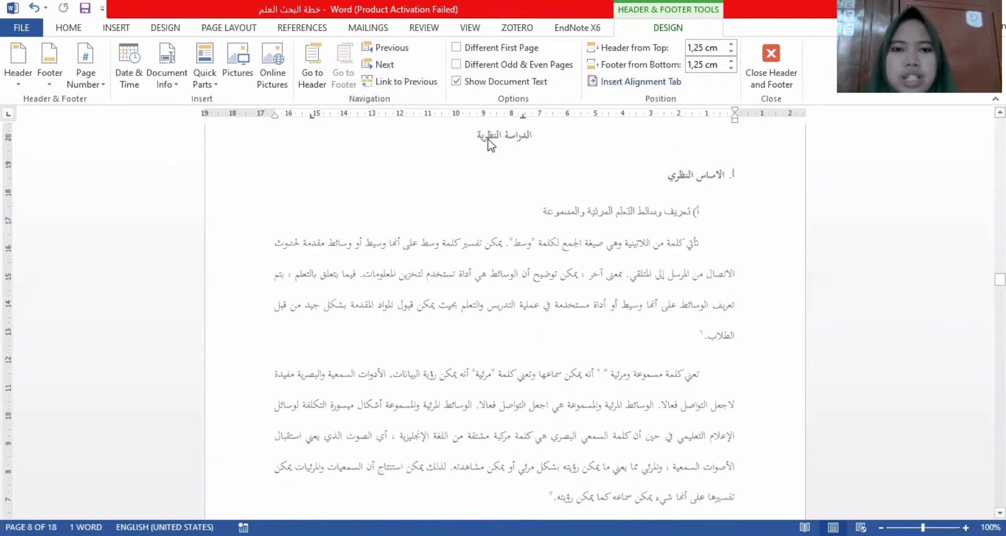
scroll(496, 144, "up", 1)
left_click(498, 157)
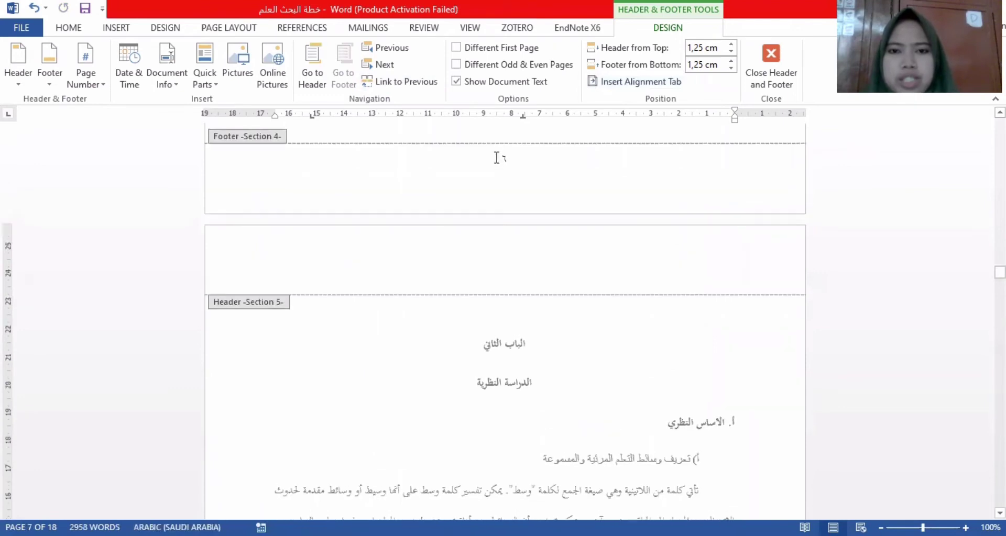
double_click(504, 158)
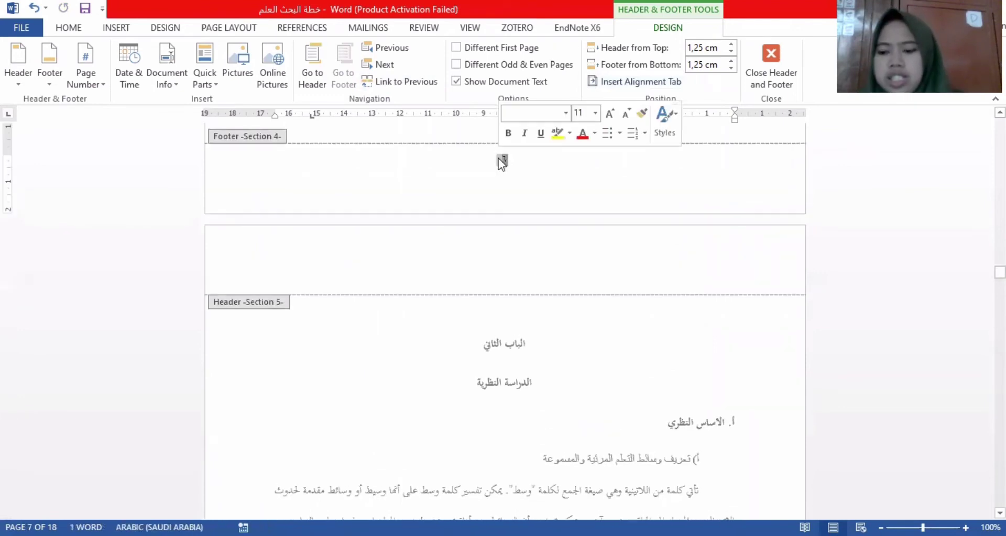
key("Delete")
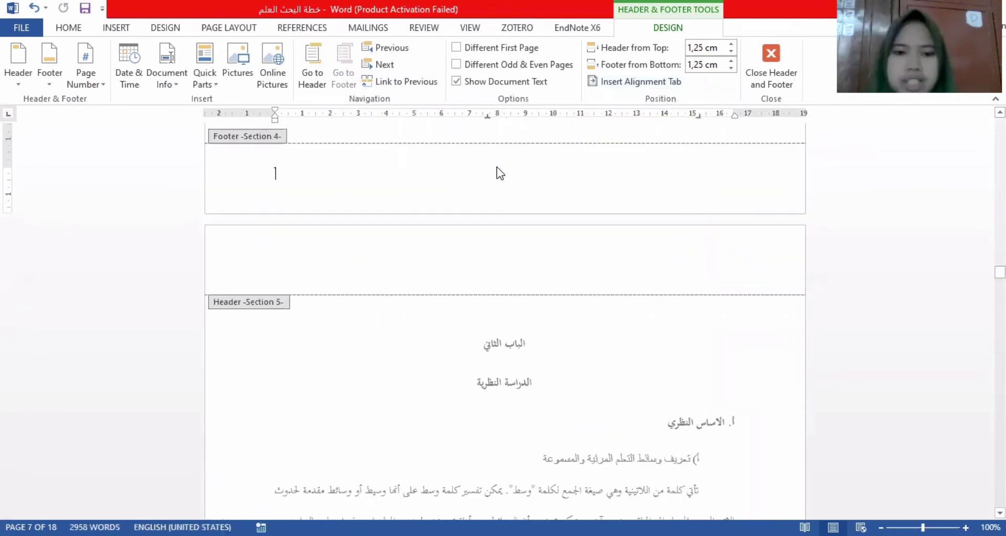
Insert a Plain Number 2 top-of-page number in the Section 6 header and set it to right-to-left text direction
scroll(497, 169, "down", 20)
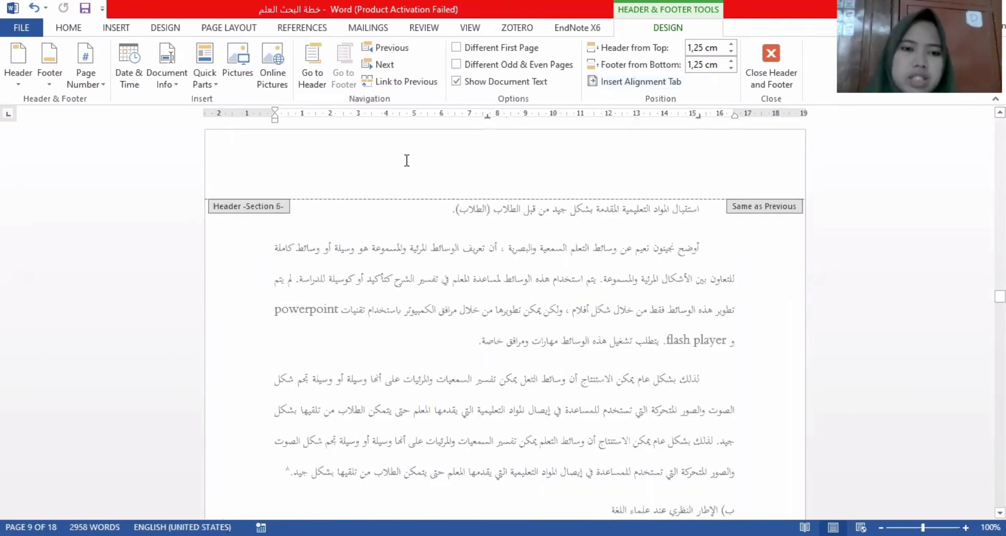
left_click(280, 168)
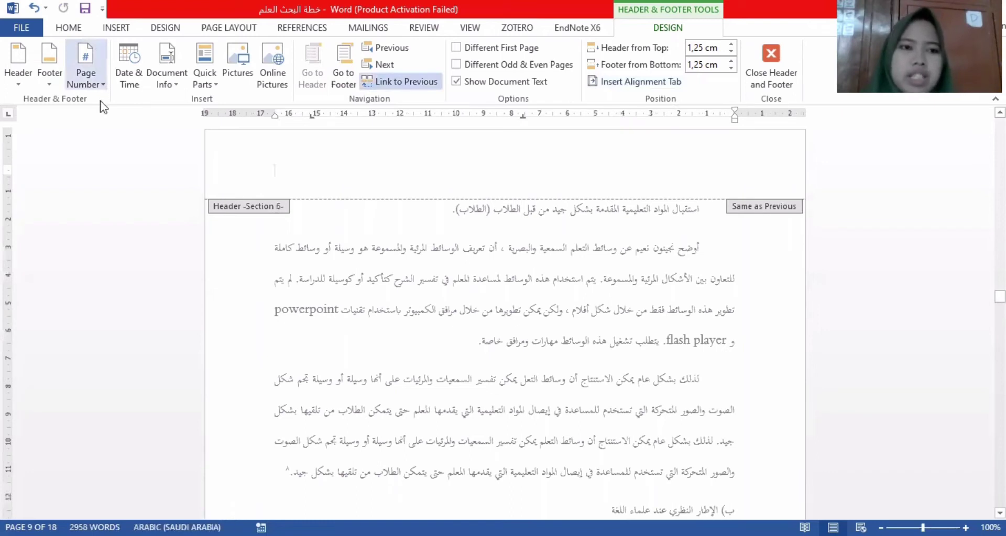
left_click(85, 73)
mouse_move(113, 100)
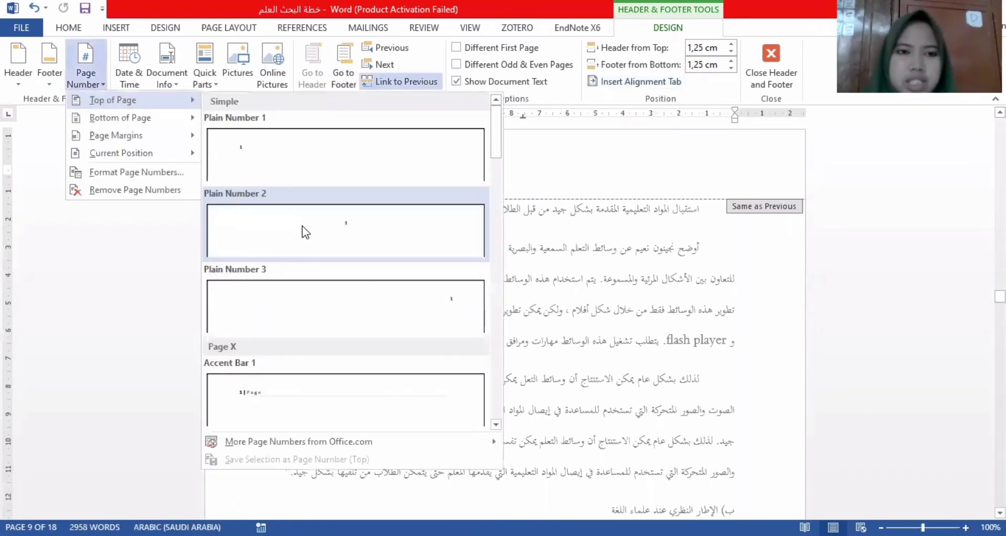
left_click(304, 231)
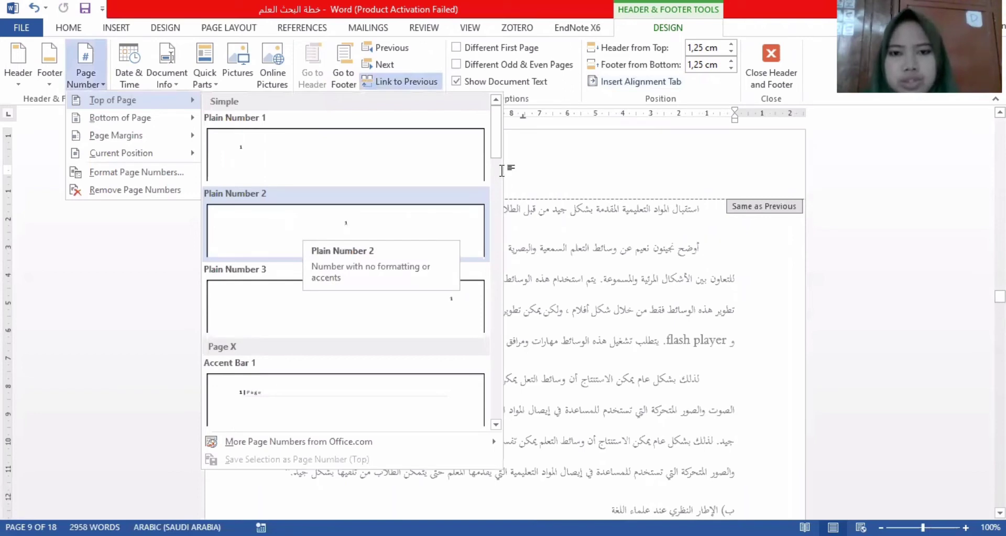
left_click(506, 170)
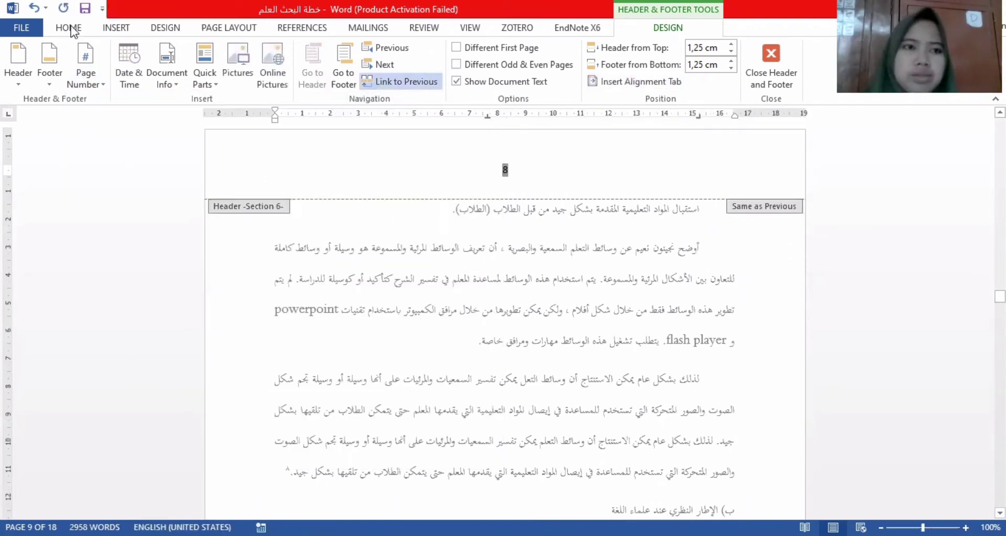
scroll(477, 63, "up", 10)
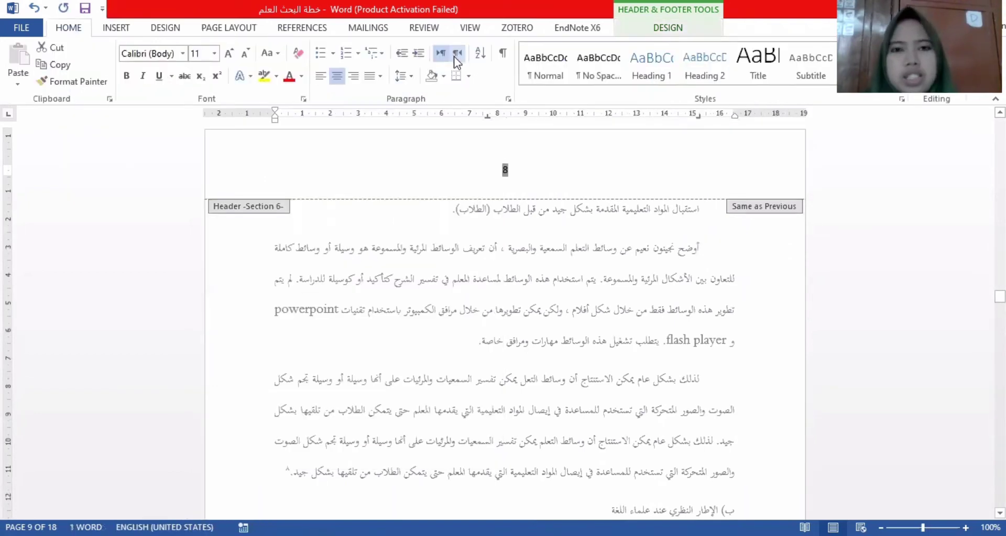
left_click(457, 52)
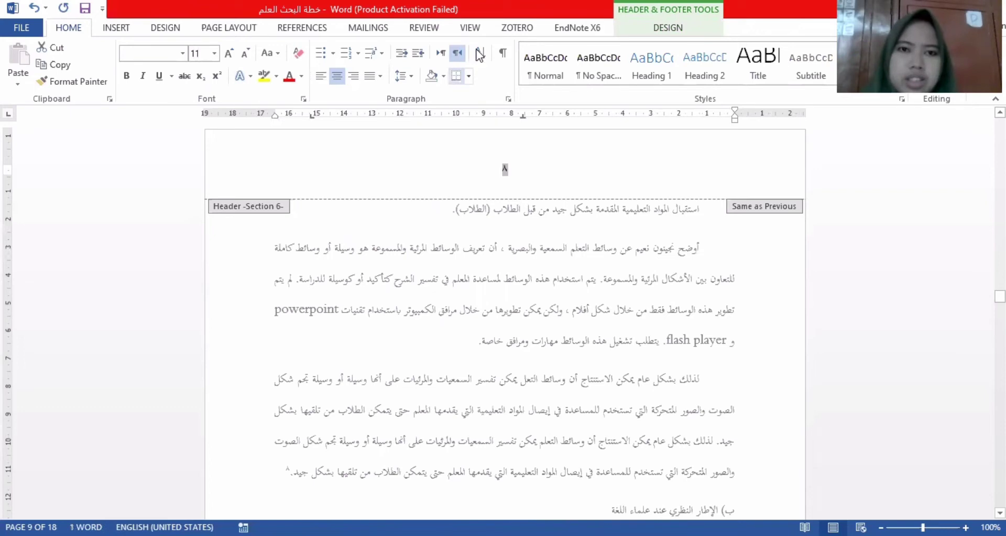
Replace the Section 6 header page number with a Plain Number 3 top-of-page number and set it to right-to-left text direction
left_click(116, 29)
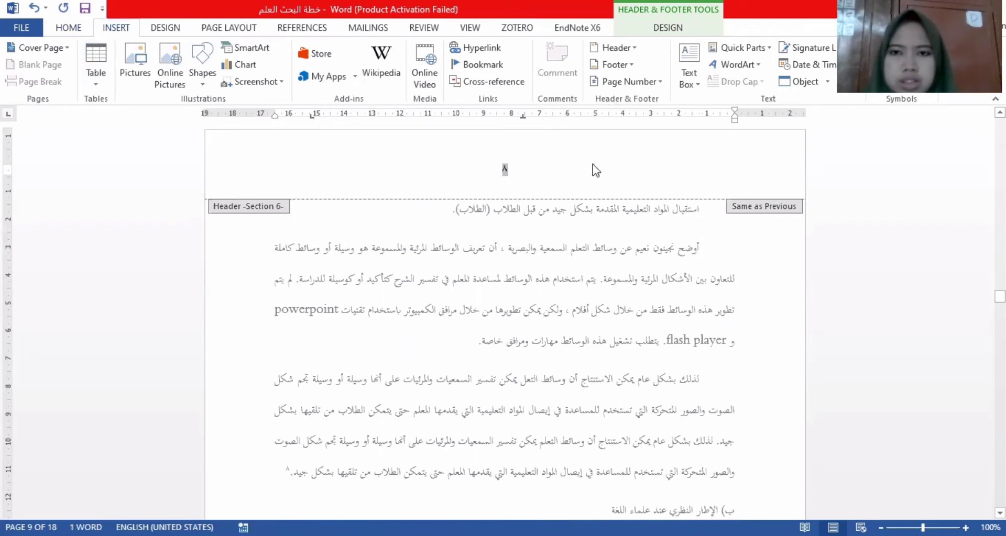
left_click(626, 81)
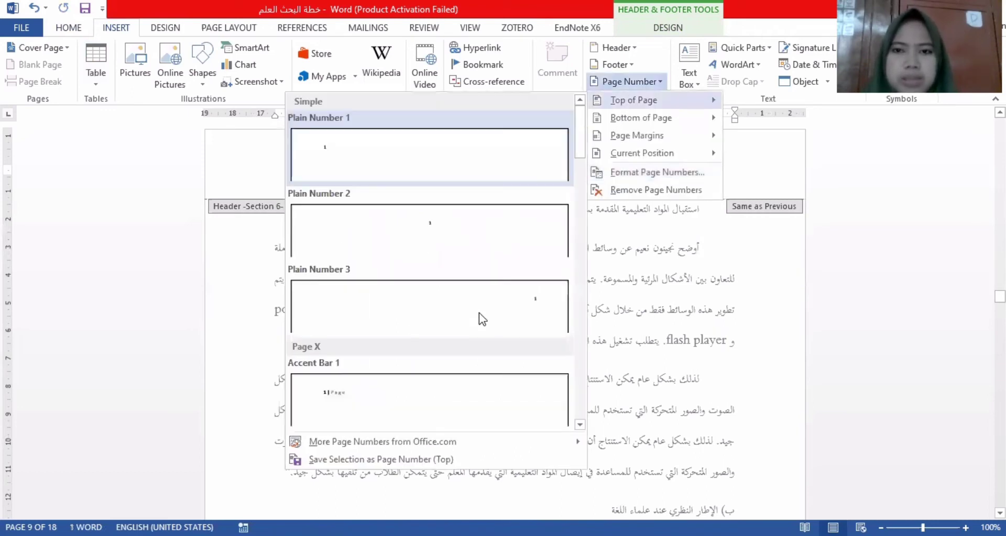
left_click(728, 165)
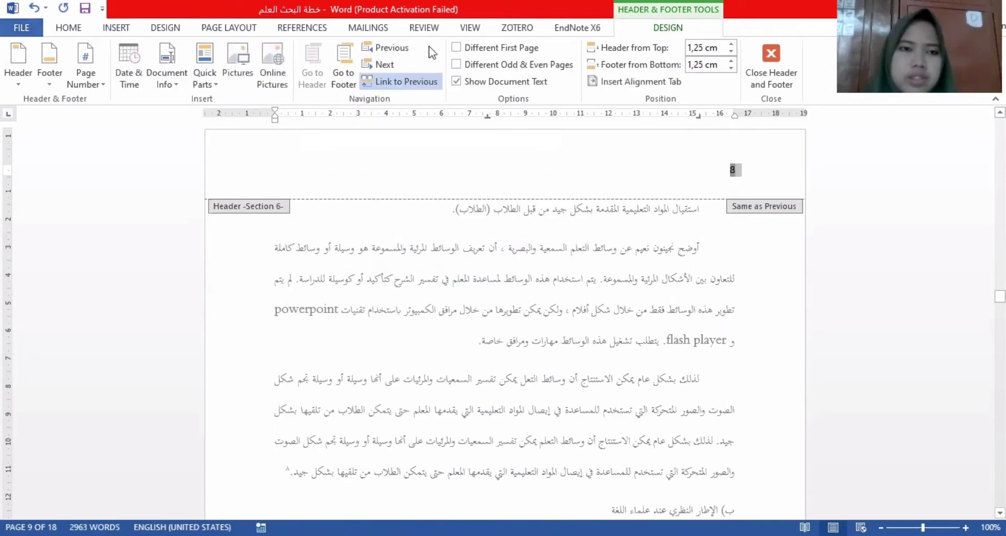
left_click(69, 27)
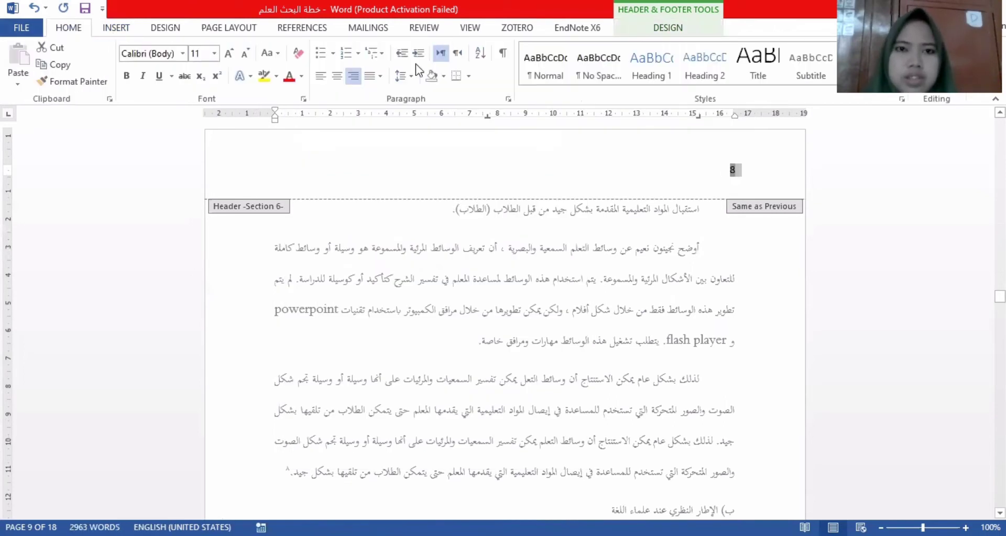
left_click(456, 56)
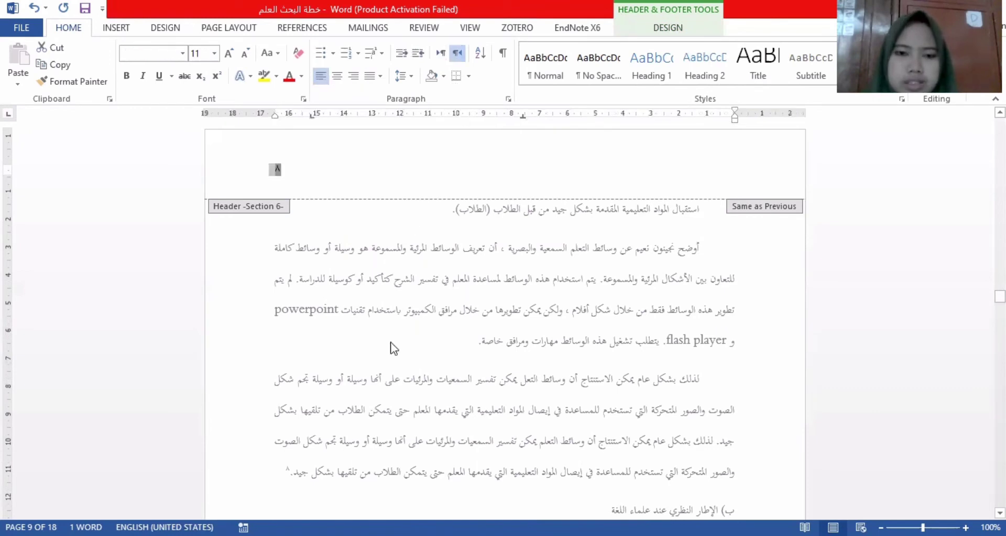
Unlink the Section 6 footer from the previous section and delete its centred page number
scroll(390, 348, "down", 5)
scroll(391, 343, "down", 7)
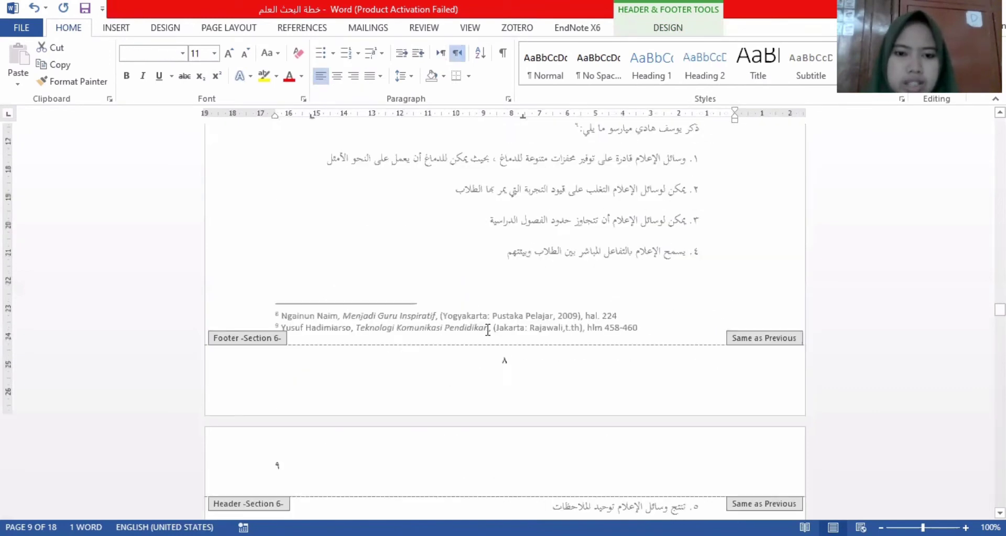
scroll(498, 321, "down", 1)
left_click(504, 321)
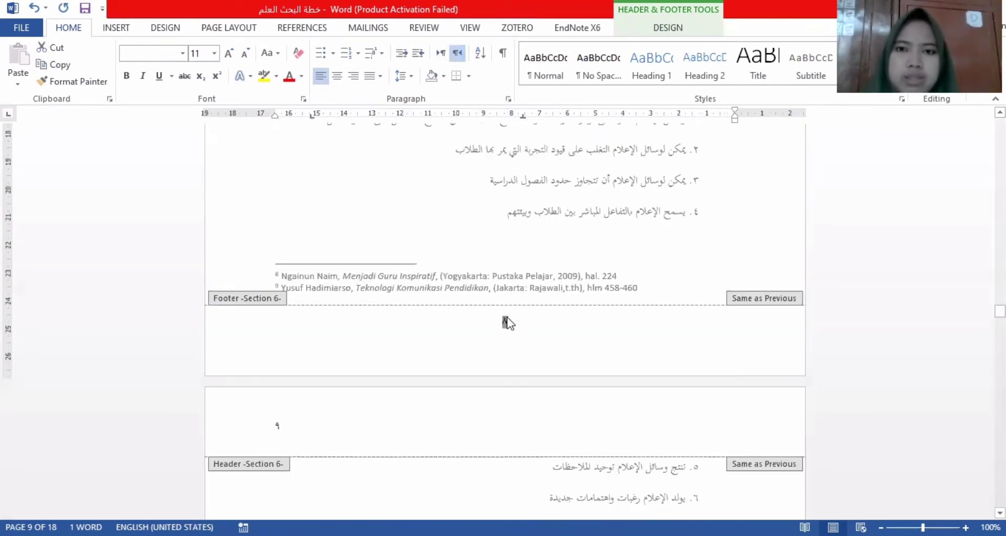
left_click(505, 321)
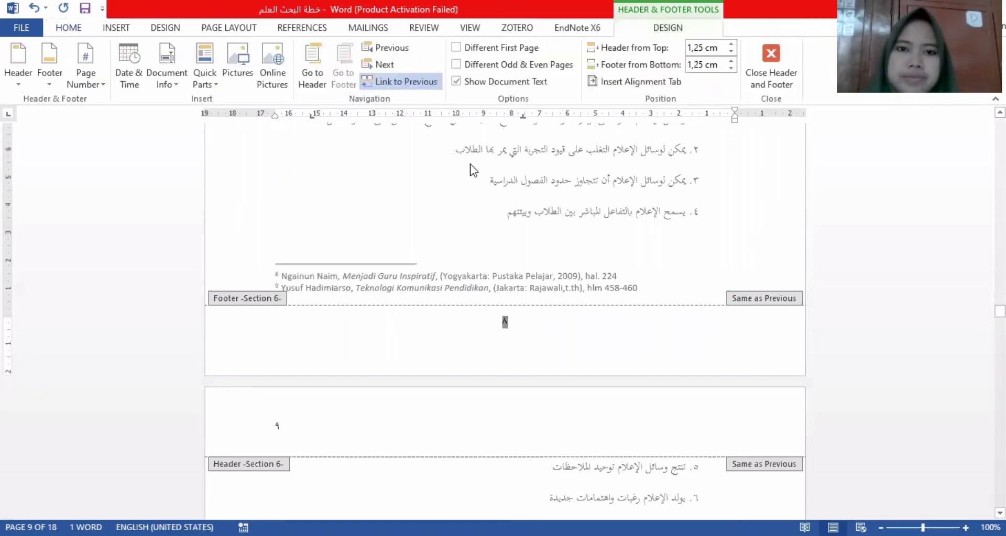
left_click(400, 81)
scroll(506, 466, "up", 3)
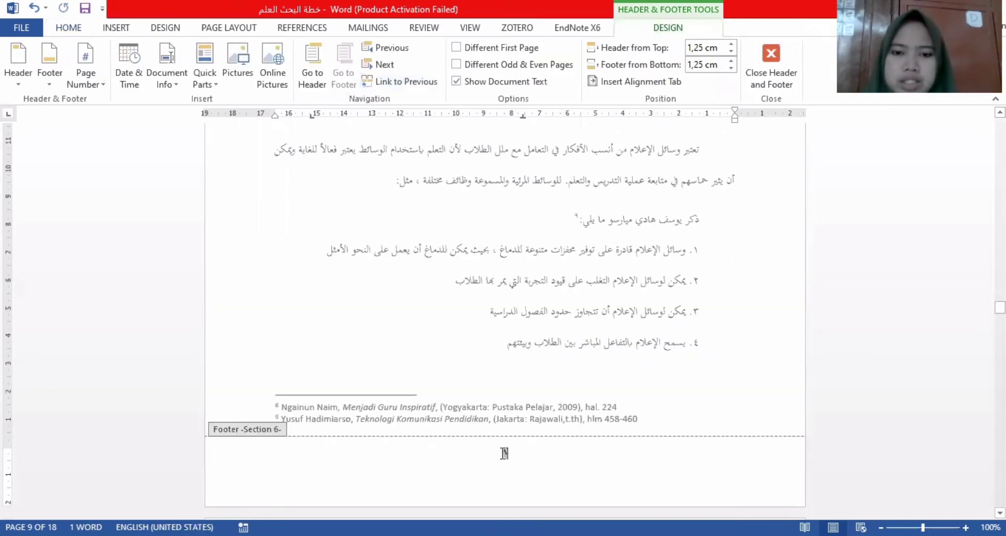
left_click(504, 453)
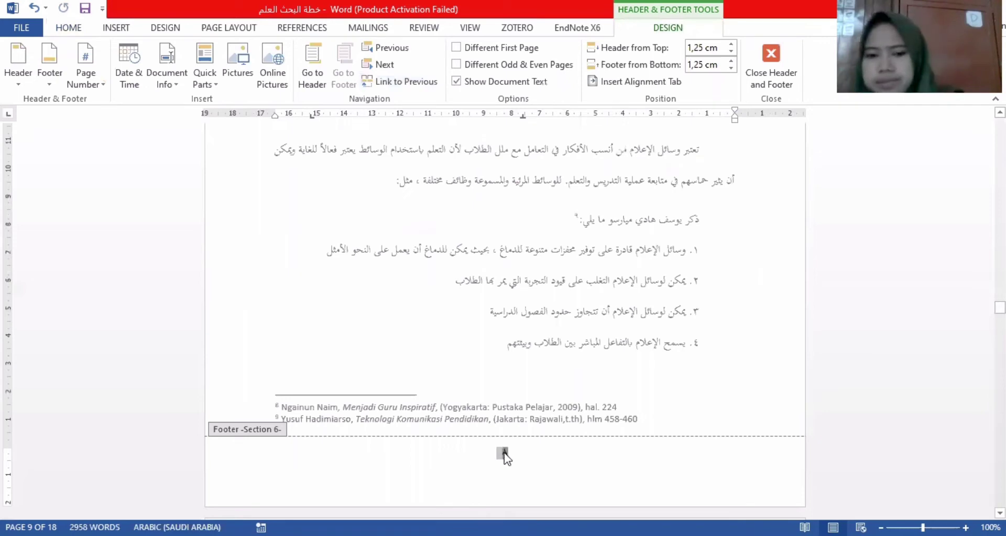
double_click(503, 453)
scroll(507, 459, "down", 12)
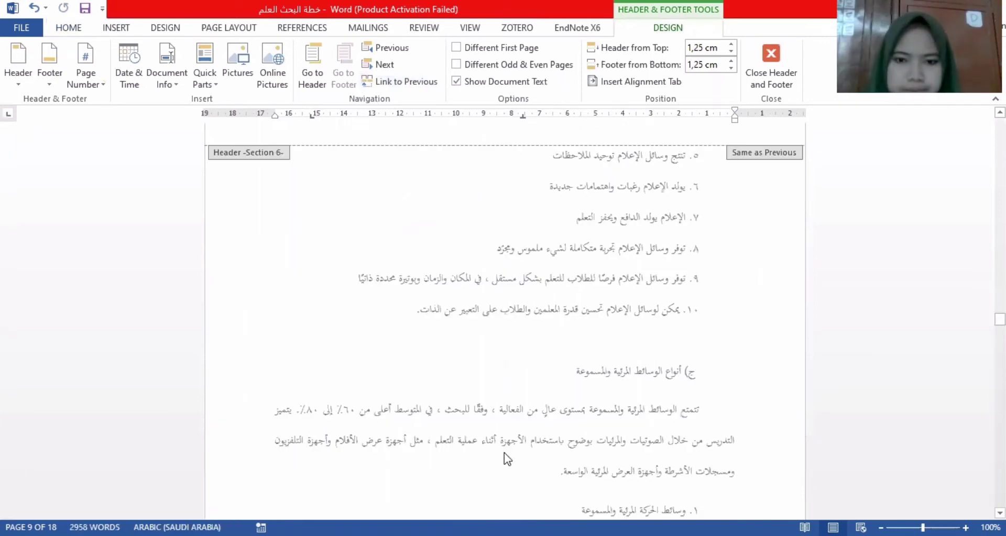
scroll(507, 458, "down", 8)
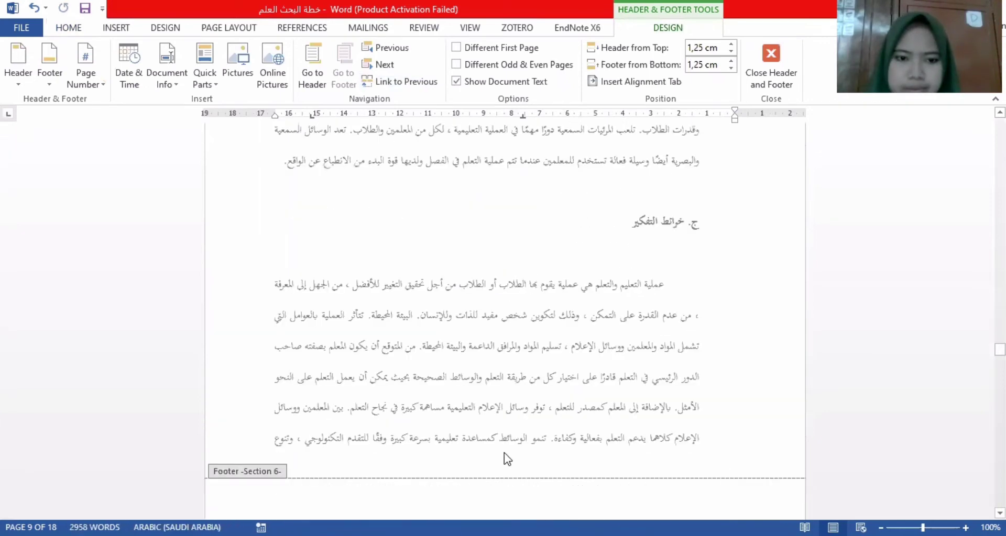
scroll(507, 459, "down", 10)
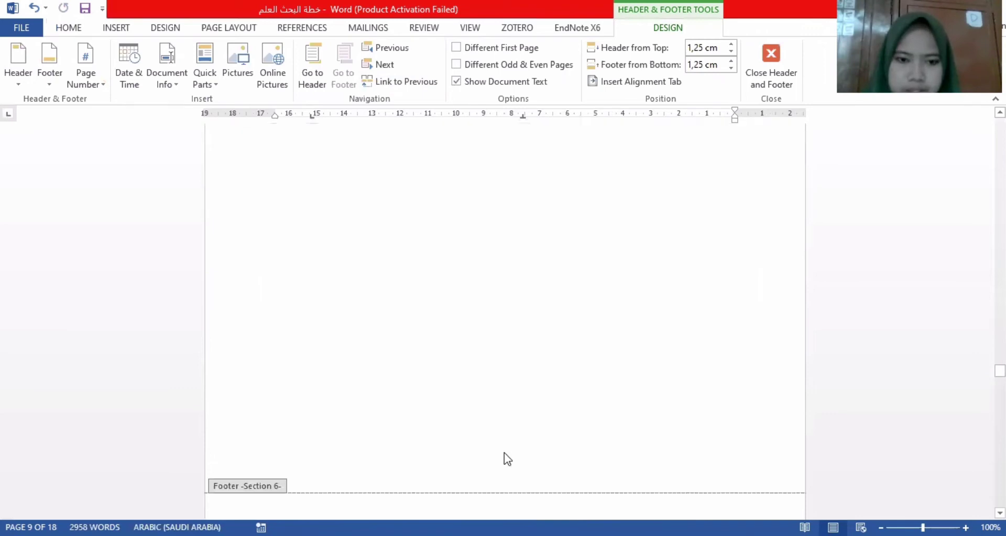
Insert a centred page number in the Section 7 footer and set its text direction to right-to-left
scroll(505, 458, "down", 5)
scroll(372, 377, "down", 3)
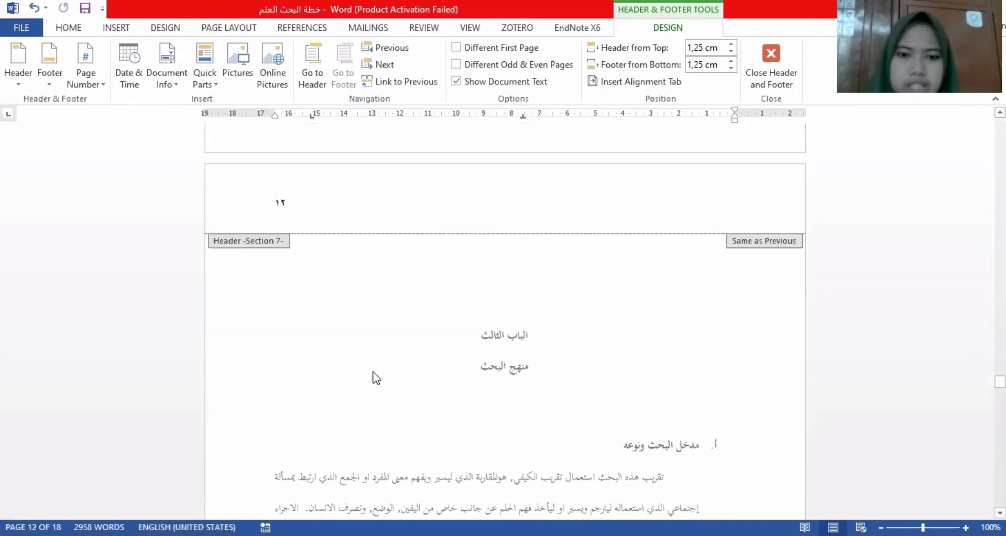
scroll(373, 375, "down", 10)
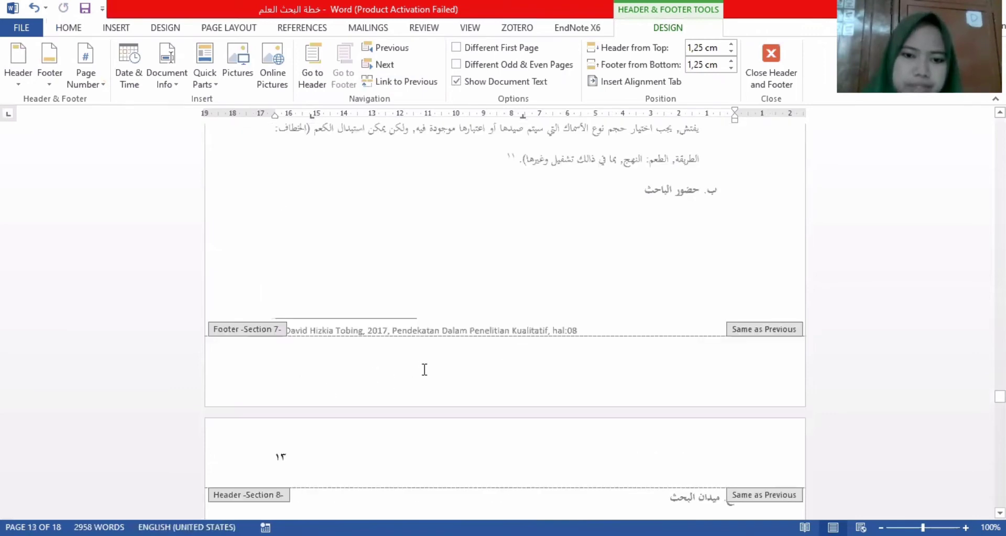
left_click(422, 370)
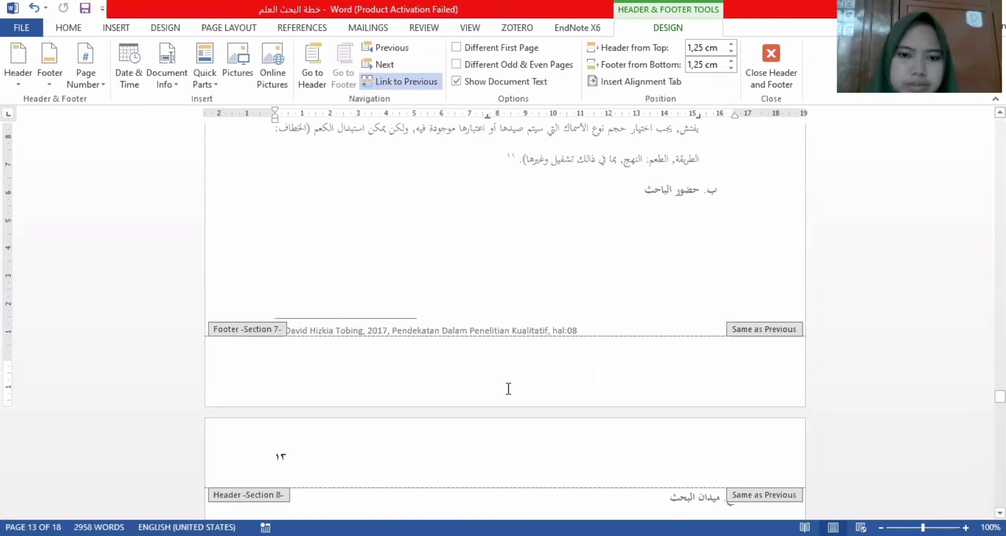
double_click(502, 350)
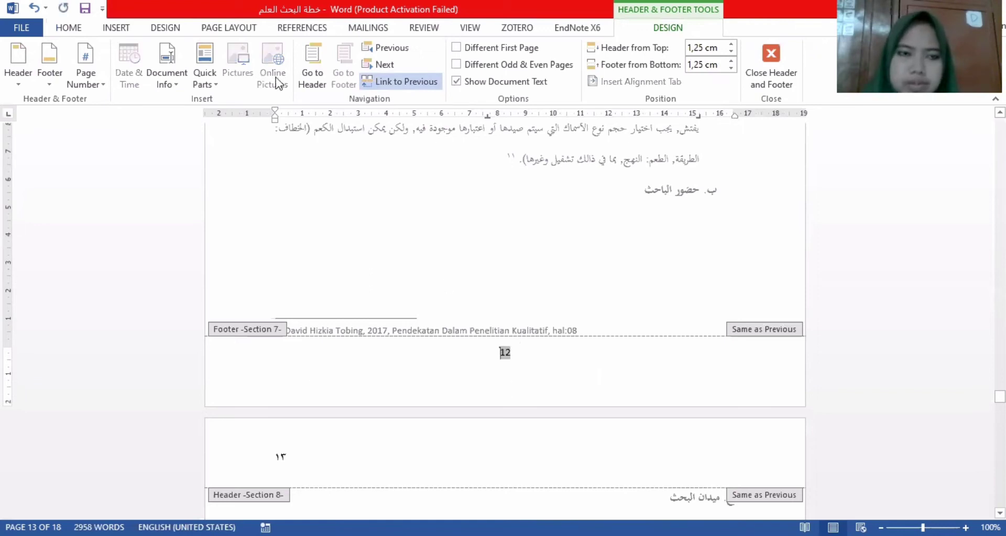
left_click(68, 31)
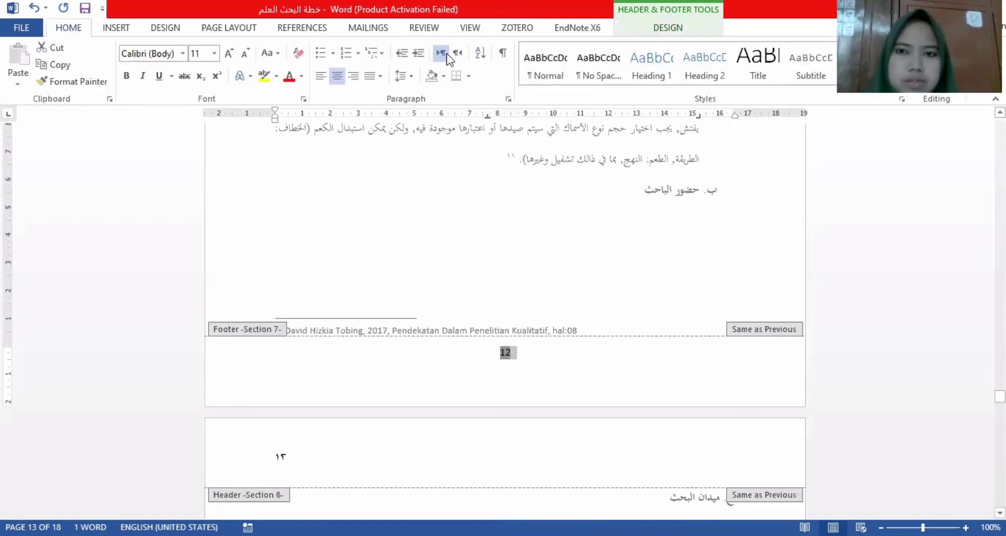
left_click(455, 55)
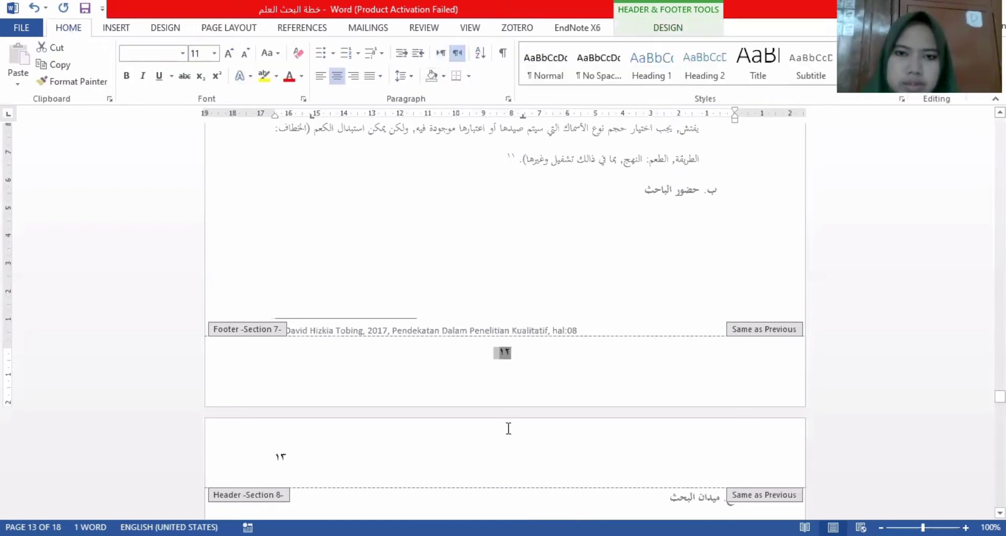
Unlink the Section 7 footer from the previous section
scroll(509, 429, "up", 5)
scroll(514, 364, "down", 4)
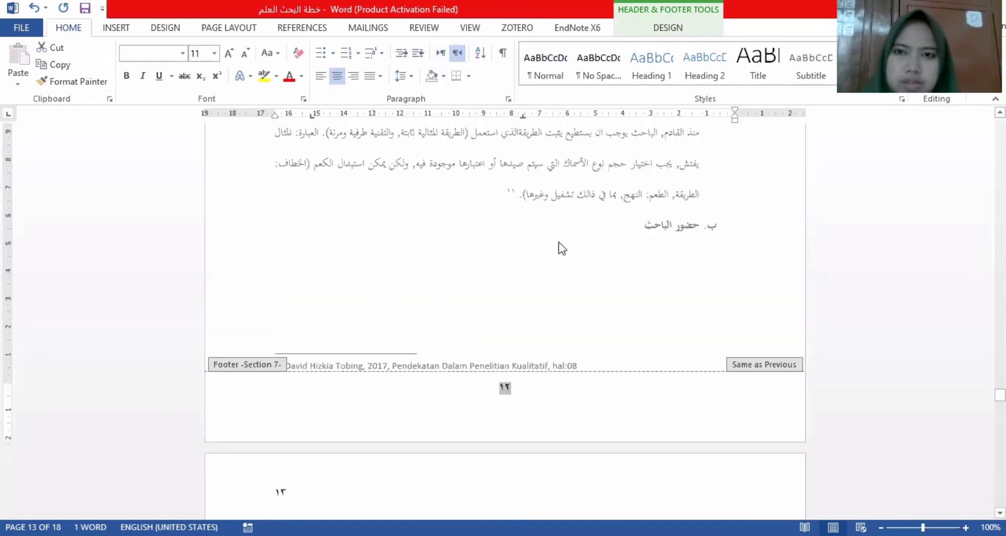
left_click(668, 27)
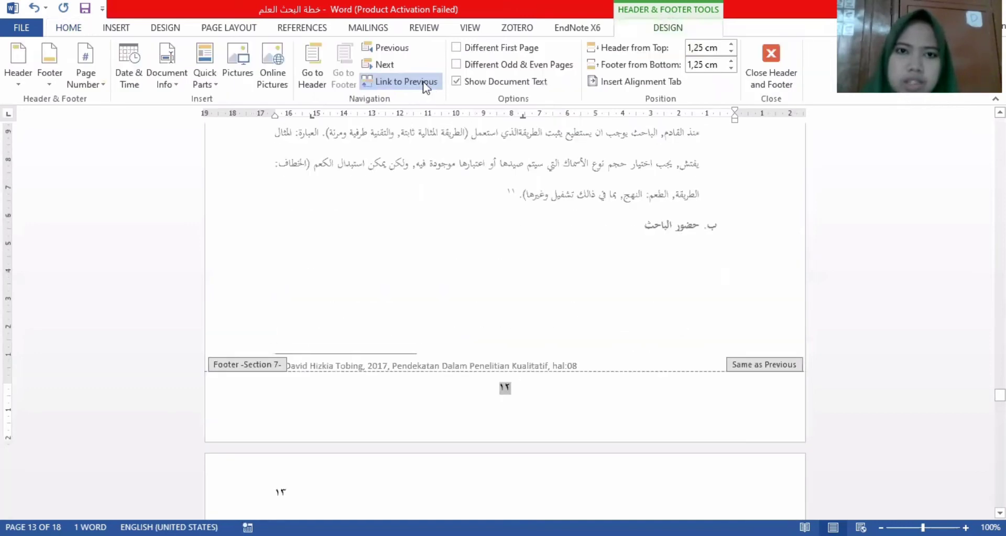
left_click(424, 82)
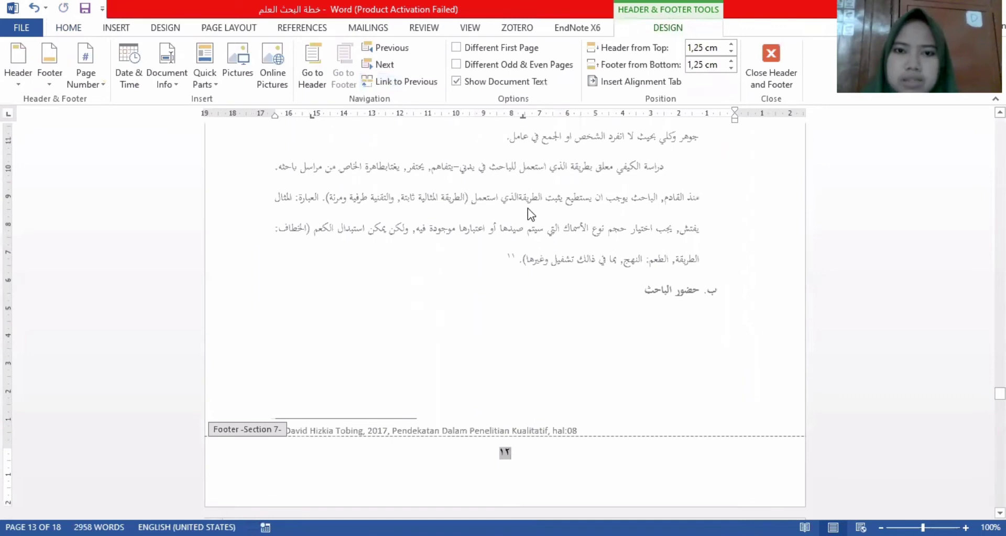
Delete the page number from the Section 6 footer just before chapter three
scroll(531, 213, "down", 15)
scroll(529, 214, "up", 6)
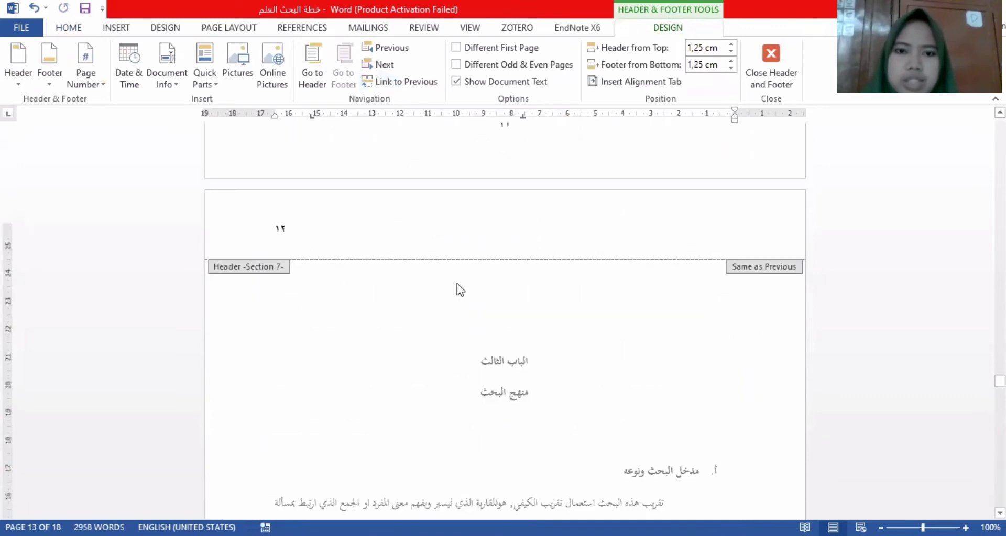
scroll(471, 293, "up", 3)
left_click(498, 303)
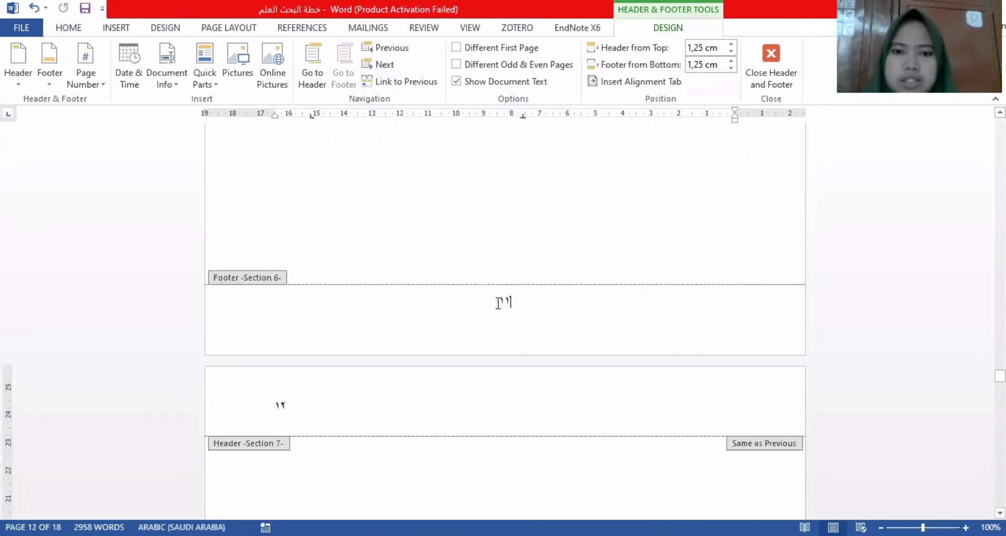
left_click(505, 303)
double_click(505, 303)
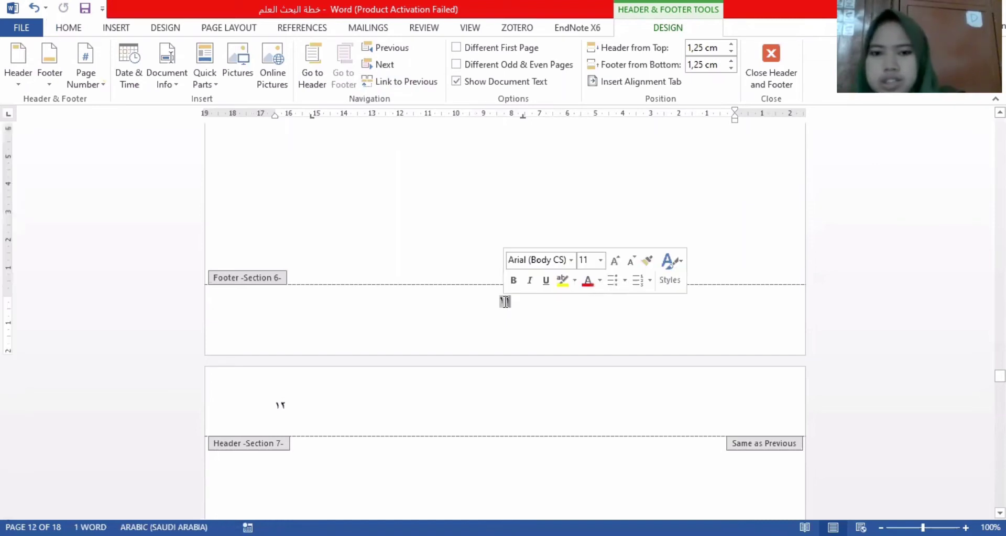
key("Delete")
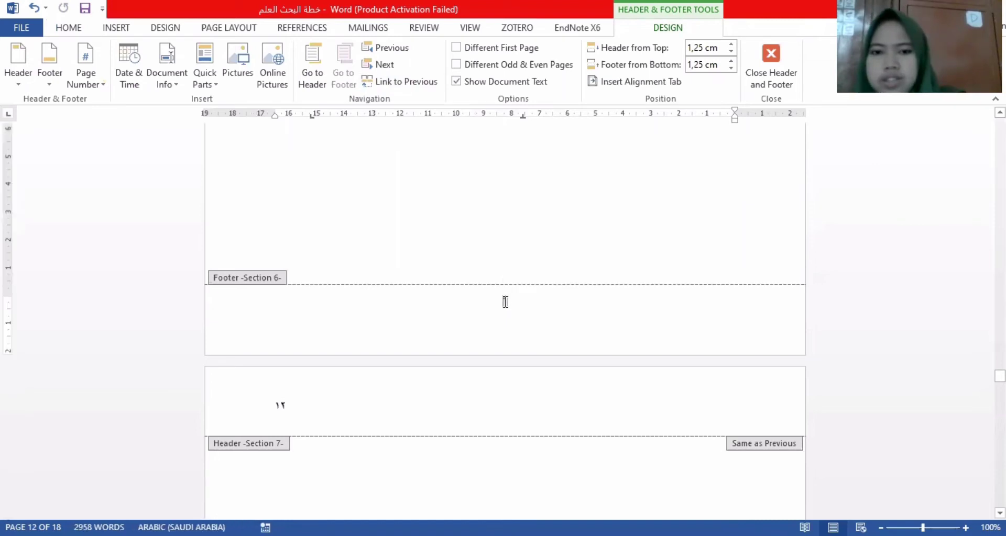
key("ctrl+z")
left_click(389, 307)
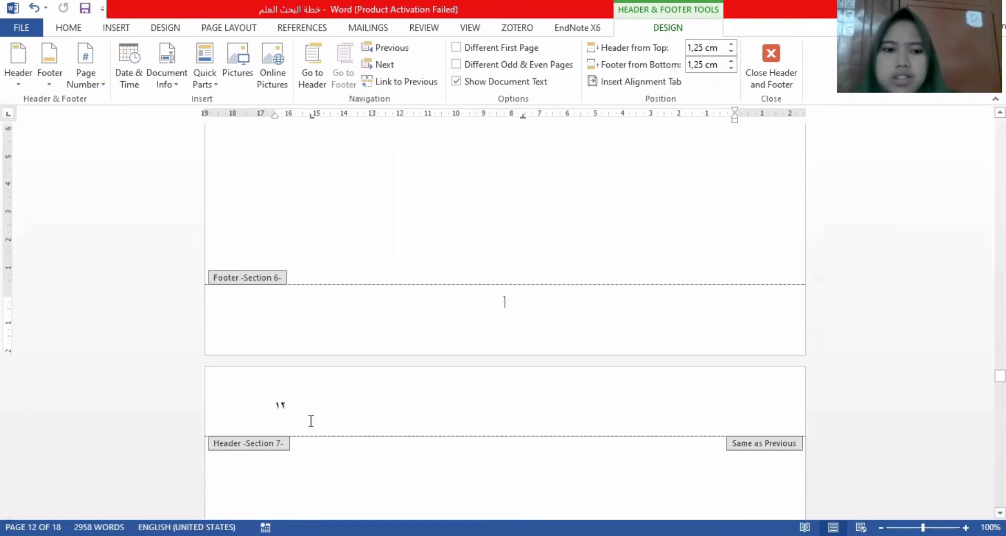
Unlink the Section 7 header from the previous section and delete its page number
left_click_drag(271, 407, 283, 408)
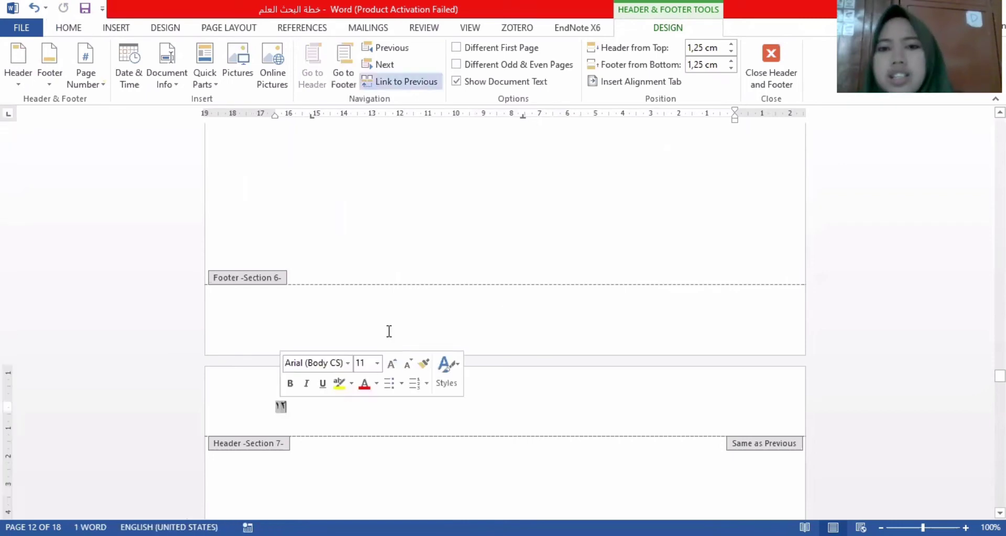
left_click(419, 78)
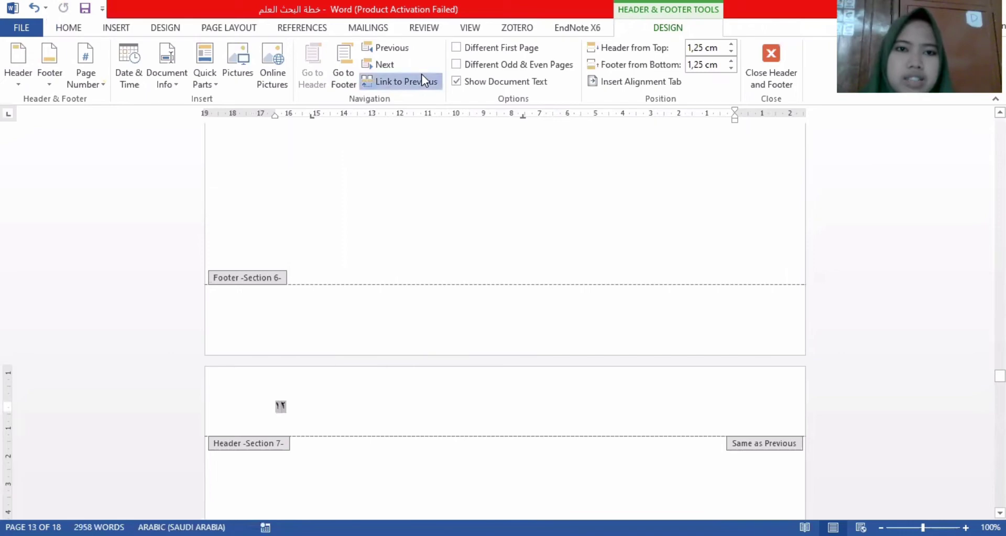
scroll(399, 247, "down", 4)
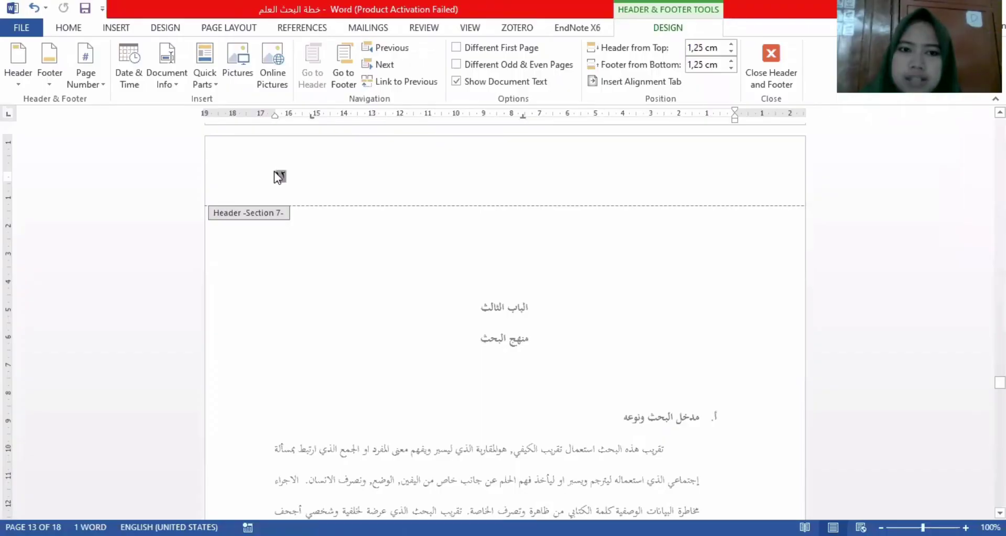
scroll(347, 212, "down", 15)
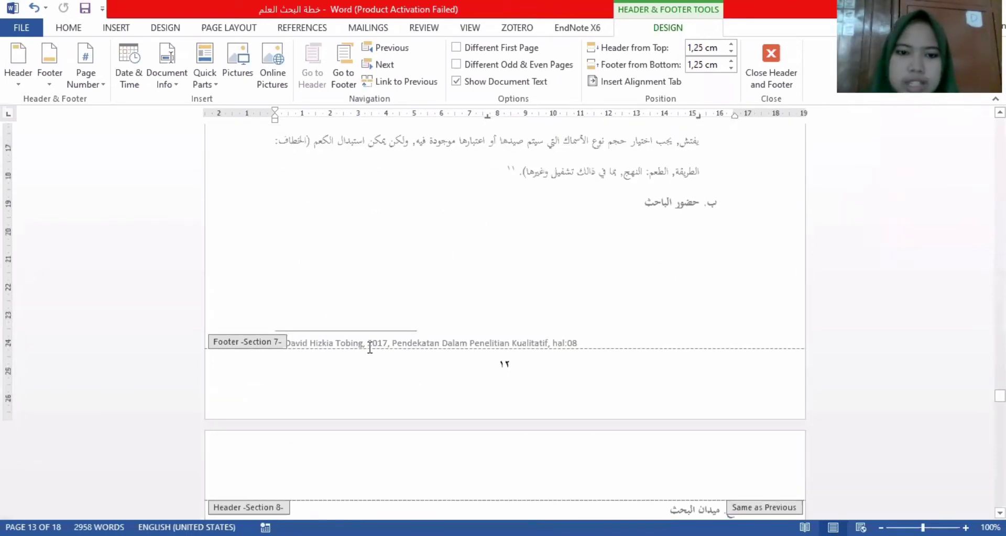
Insert a Plain Number 3 top-of-page number in the Section 8 header and set its text direction to right-to-left
scroll(370, 347, "down", 3)
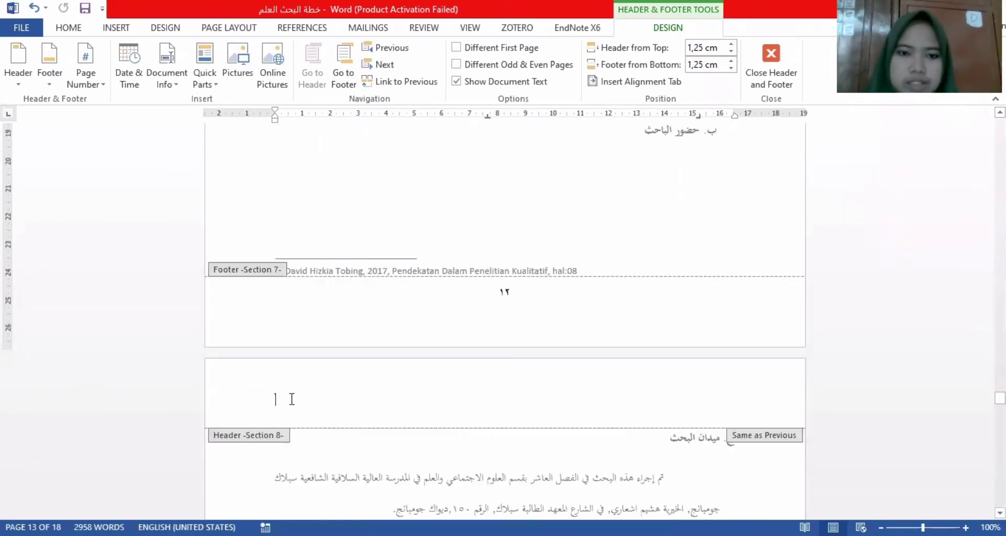
left_click(94, 71)
mouse_move(94, 101)
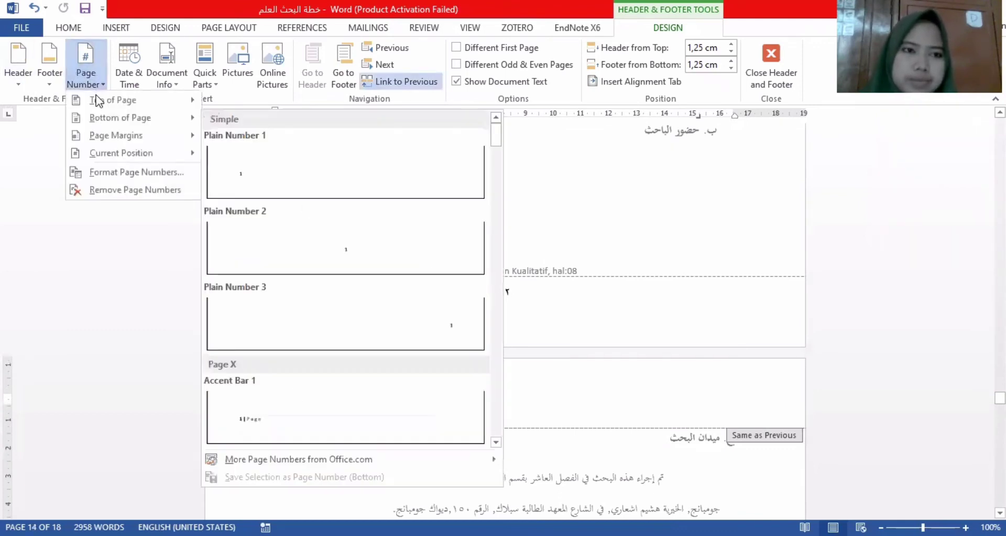
mouse_move(164, 101)
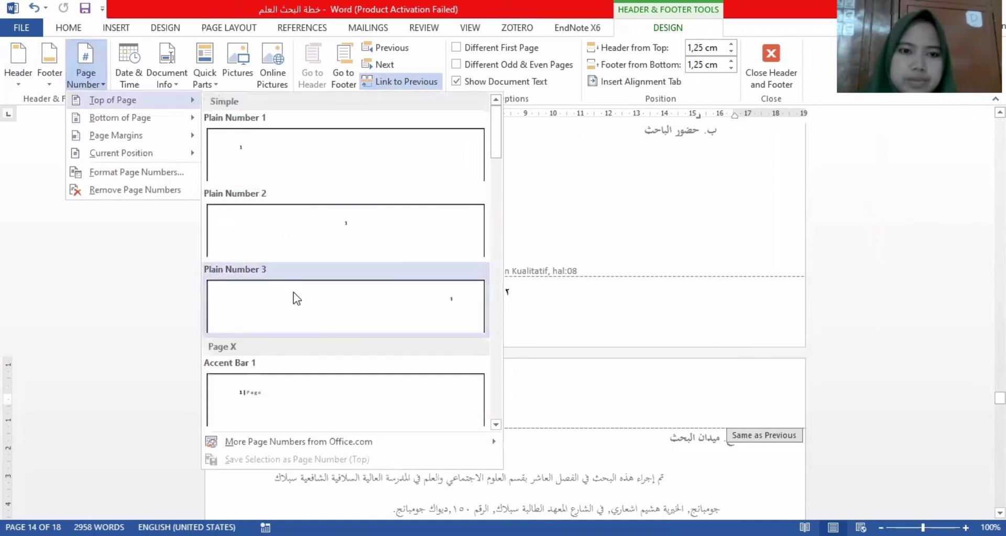
left_click(330, 304)
double_click(729, 399)
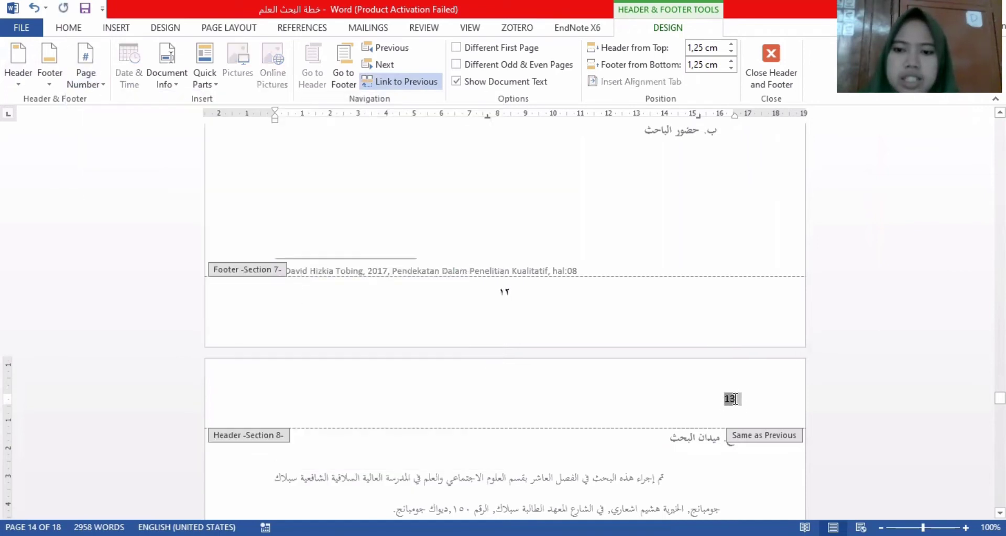
left_click(84, 30)
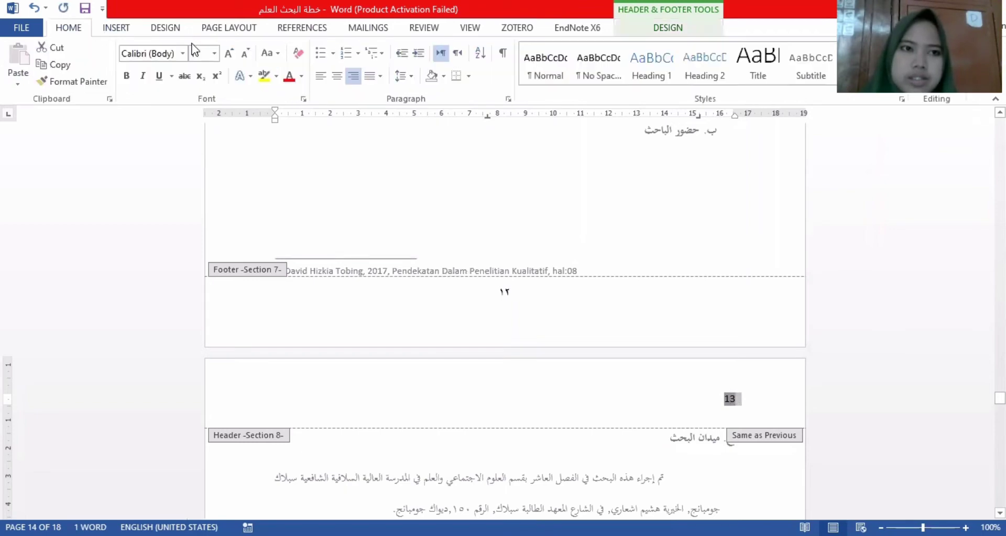
left_click(457, 55)
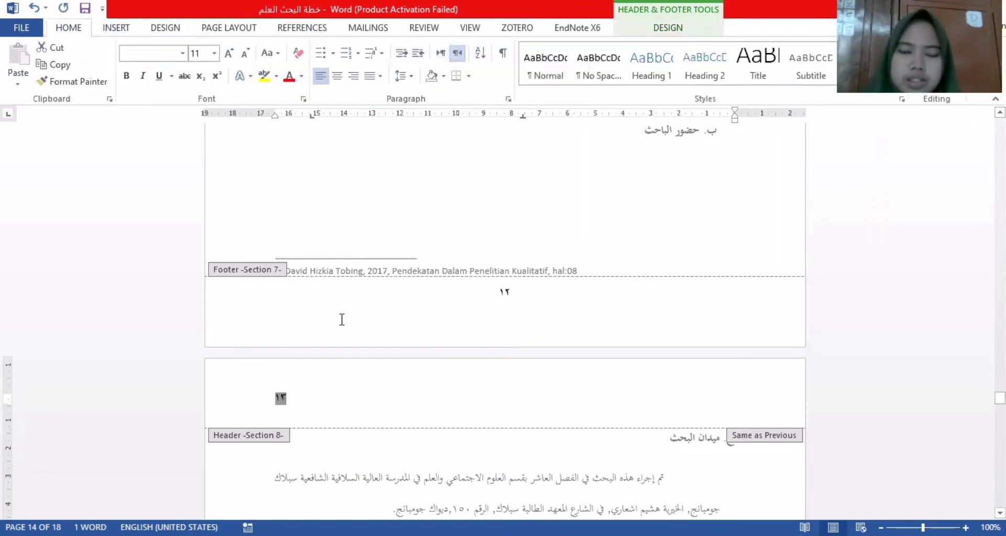
Unlink the Section 8 footer from the previous section and delete its page number
scroll(364, 321, "down", 12)
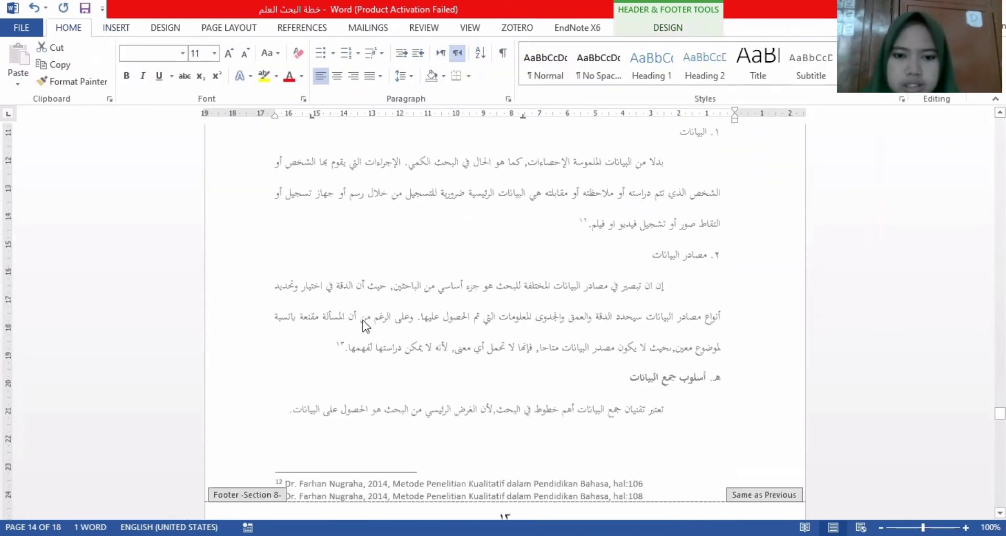
scroll(364, 325, "down", 1)
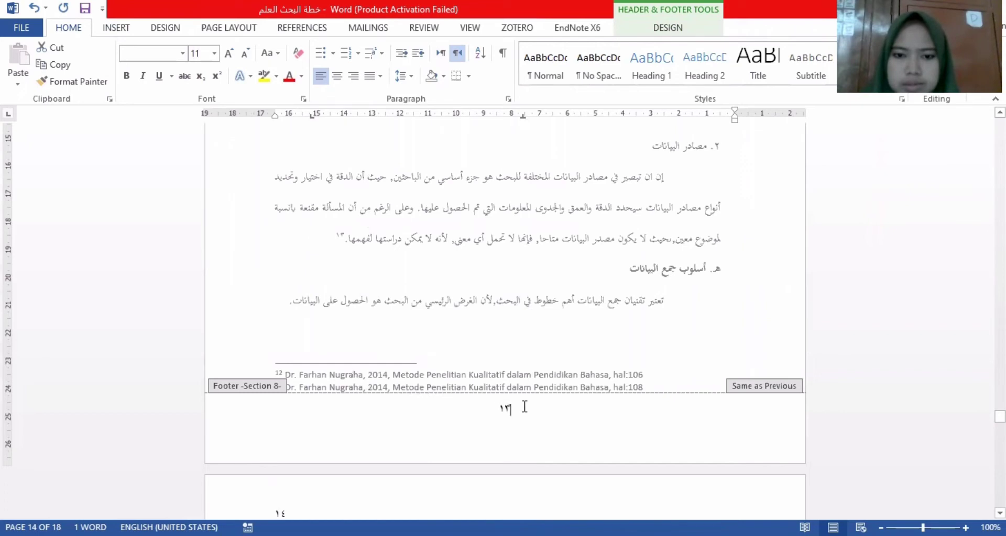
left_click(502, 407)
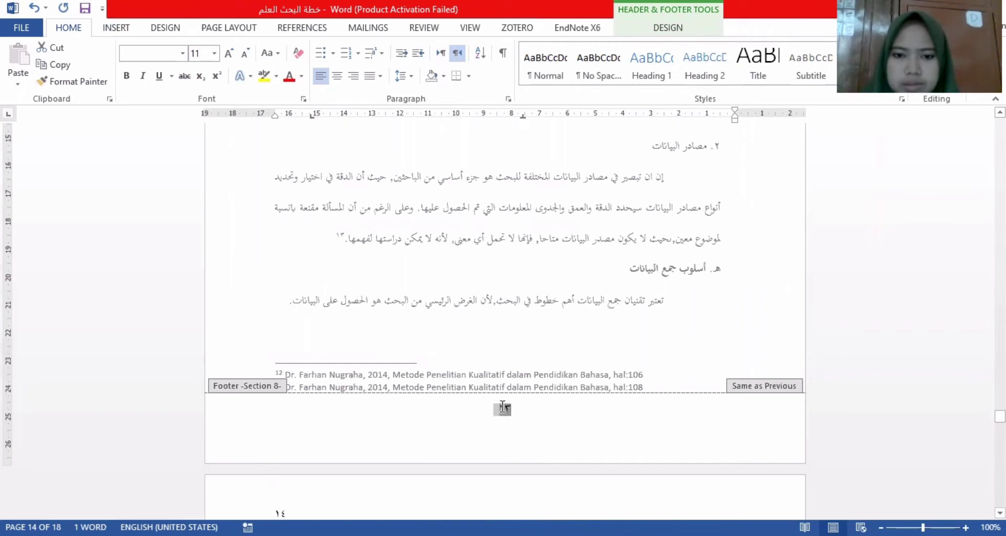
left_click(645, 31)
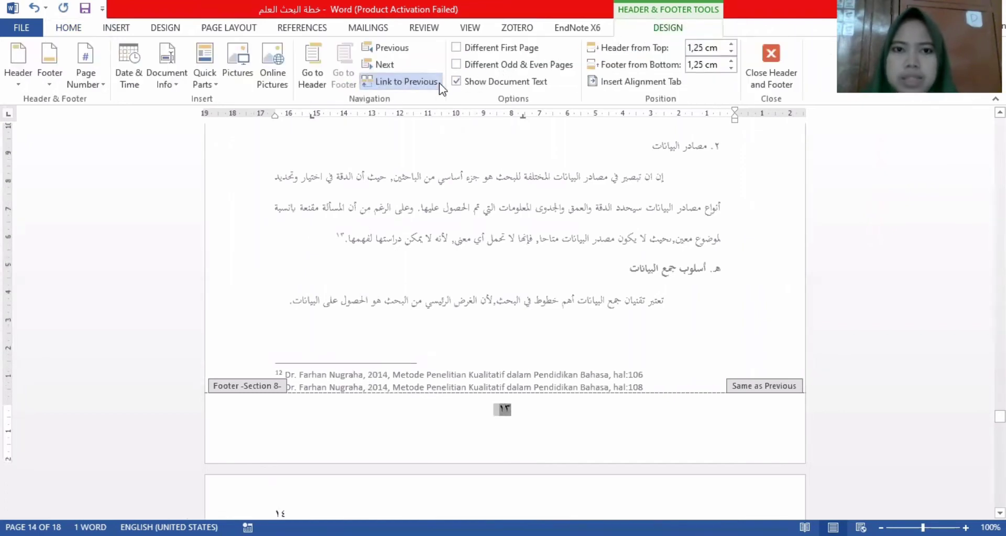
left_click(406, 81)
left_click(543, 448)
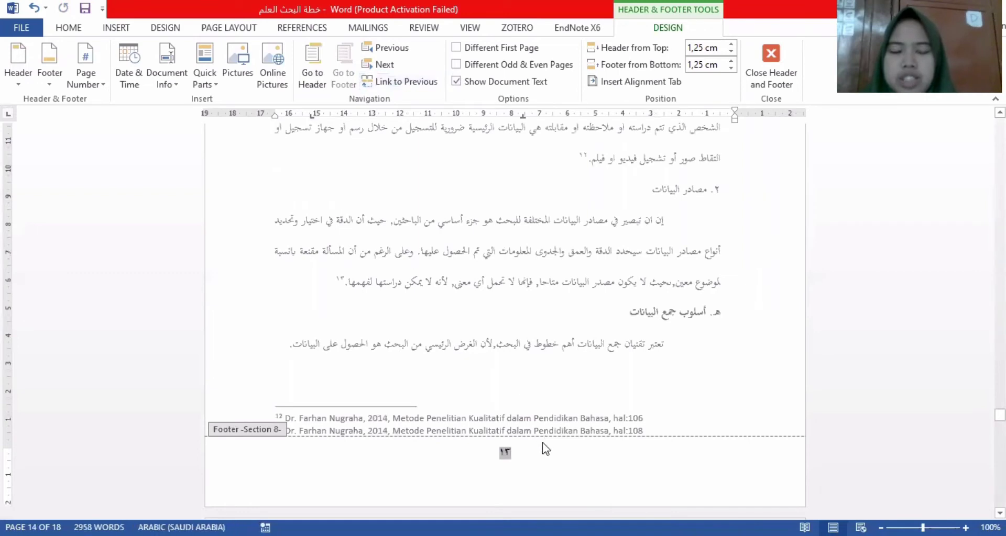
double_click(513, 452)
key("BackSpace")
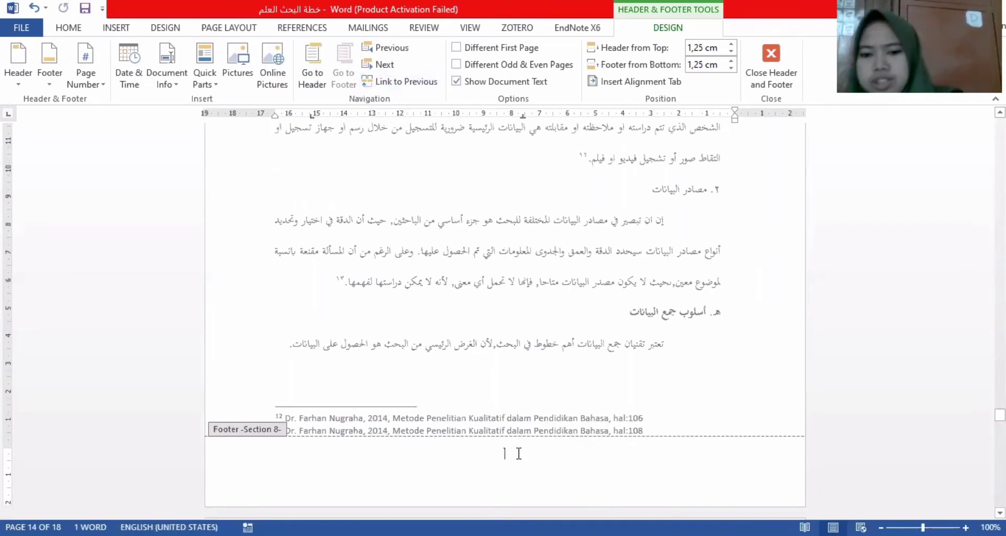
Delete the page number from the Section 7 header on the first page of chapter three
scroll(518, 443, "up", 2)
scroll(522, 441, "up", 10)
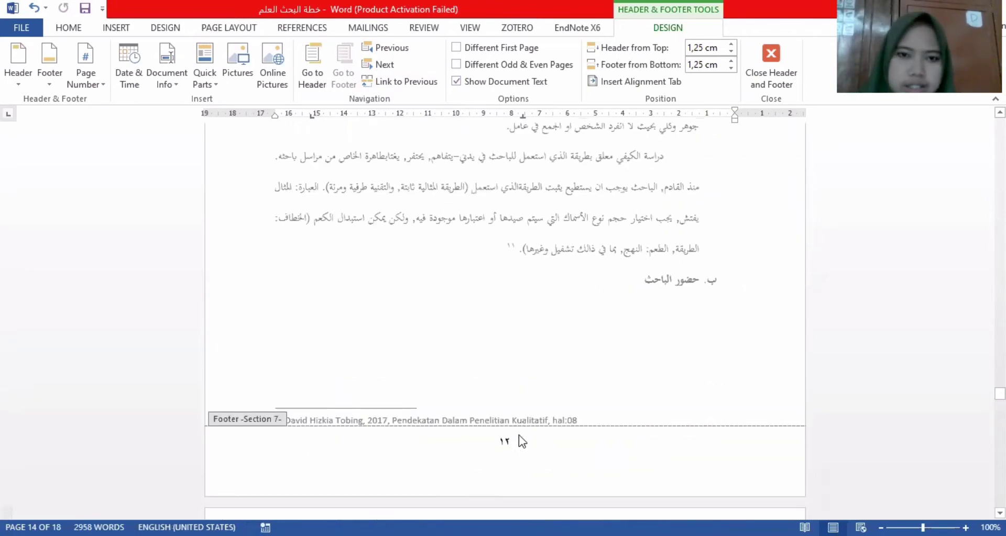
scroll(523, 441, "up", 15)
scroll(518, 436, "down", 3)
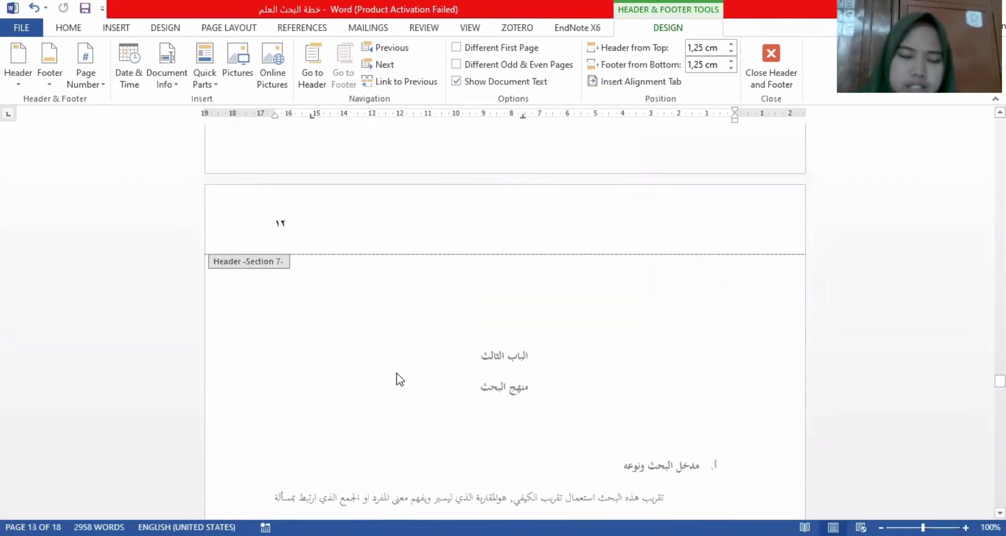
left_click(278, 221)
double_click(280, 221)
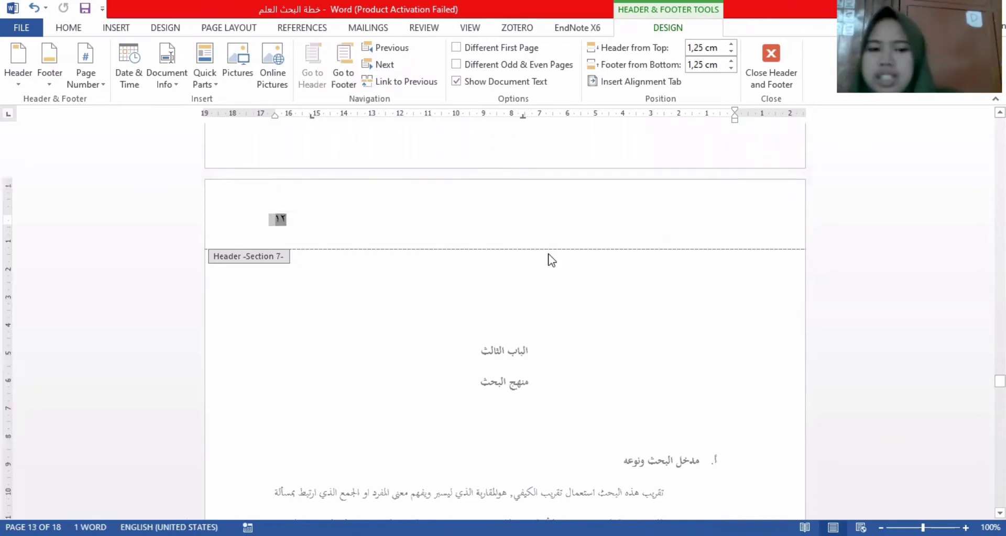
key("Delete")
scroll(550, 257, "up", 10)
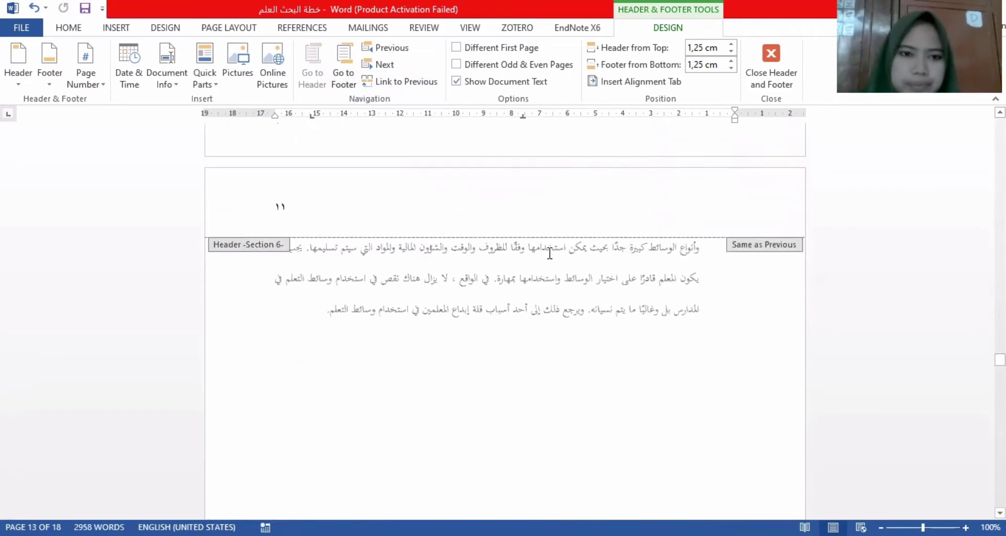
scroll(550, 255, "down", 15)
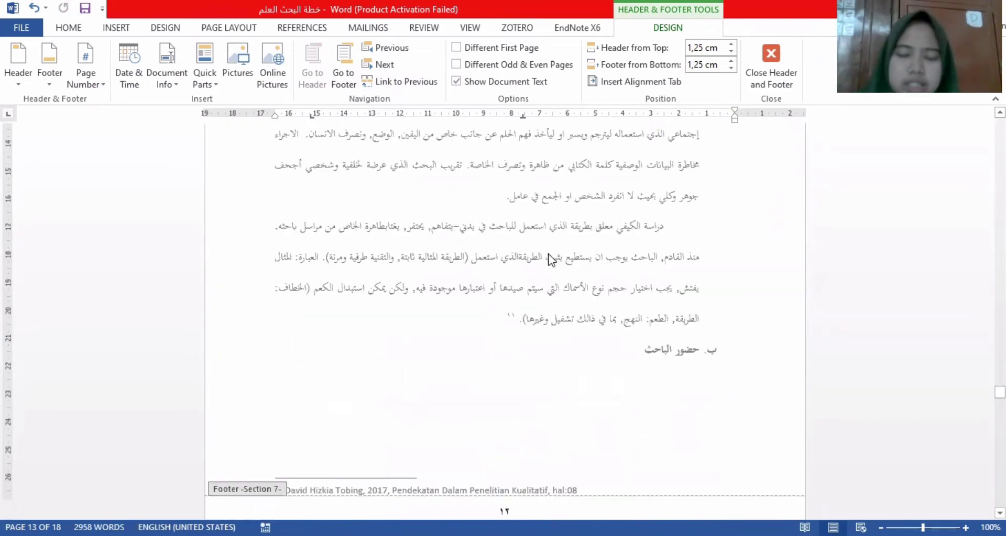
Check the Section 7 and Section 8 page numbers and undo the last deletion in the Section 7 header
scroll(549, 258, "down", 12)
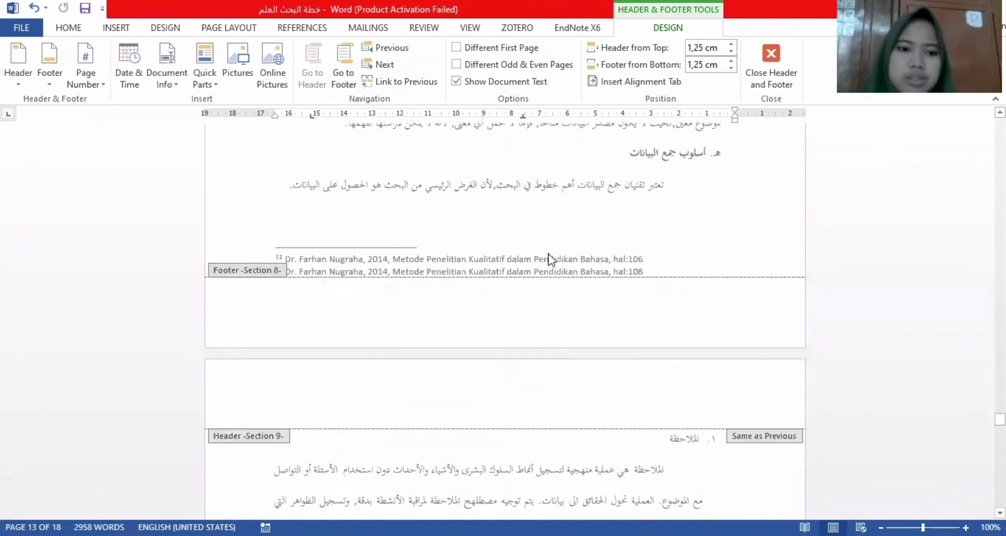
scroll(454, 285, "up", 10)
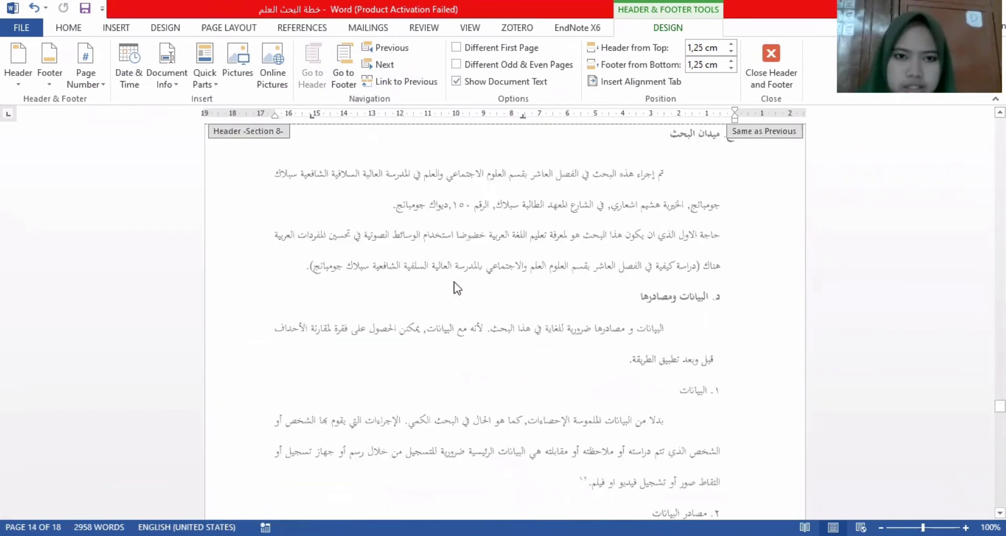
scroll(455, 283, "up", 5)
scroll(454, 281, "down", 5)
scroll(455, 281, "up", 3)
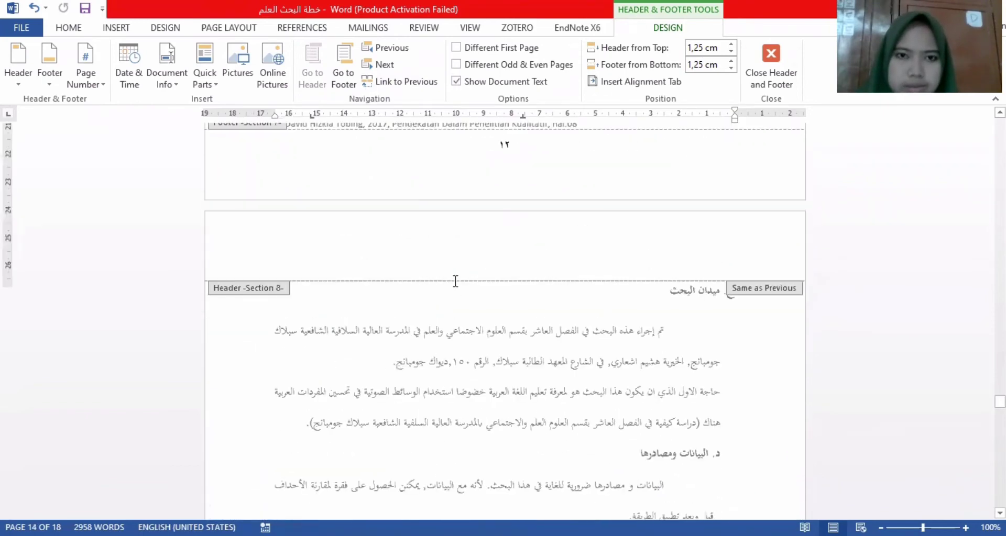
scroll(455, 281, "up", 3)
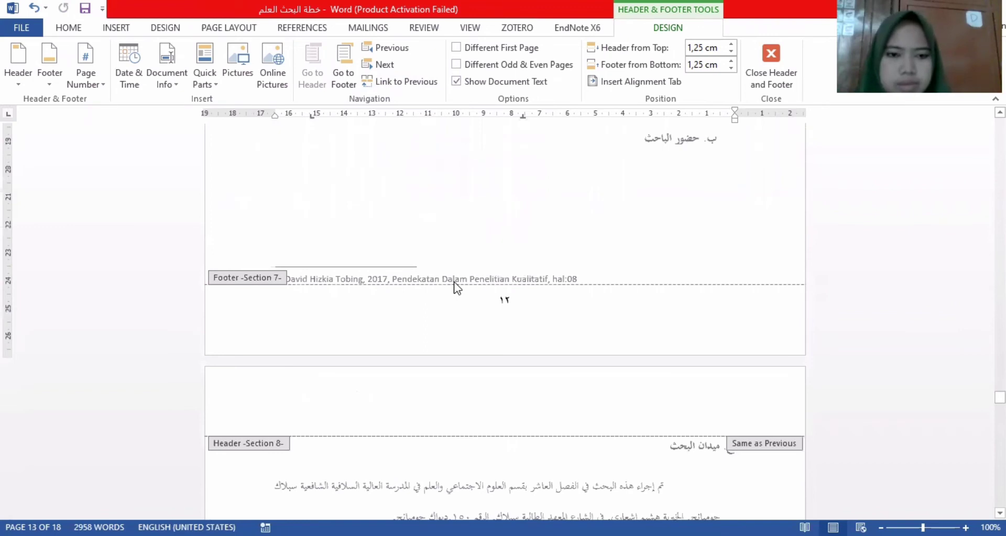
key("ctrl+z")
scroll(450, 291, "up", 7)
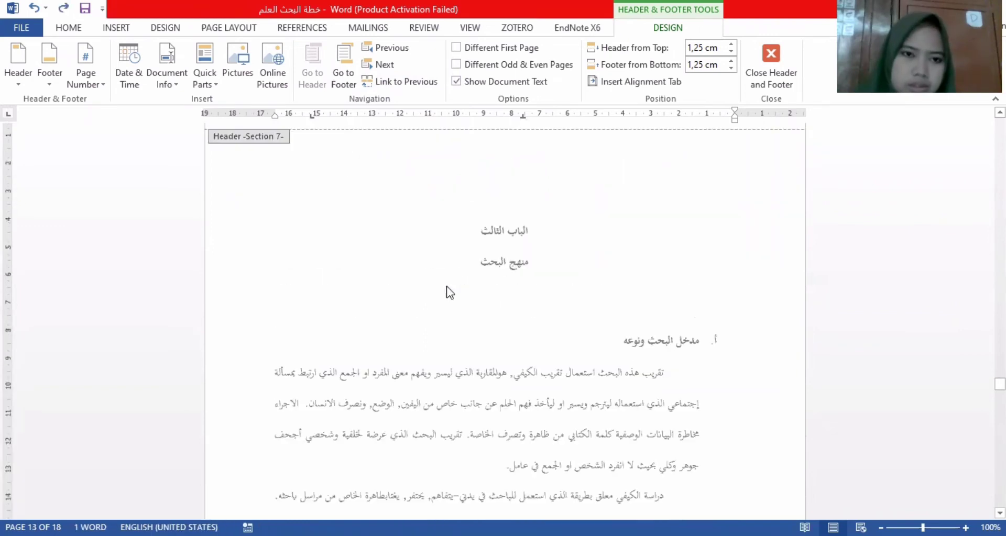
scroll(449, 291, "up", 1)
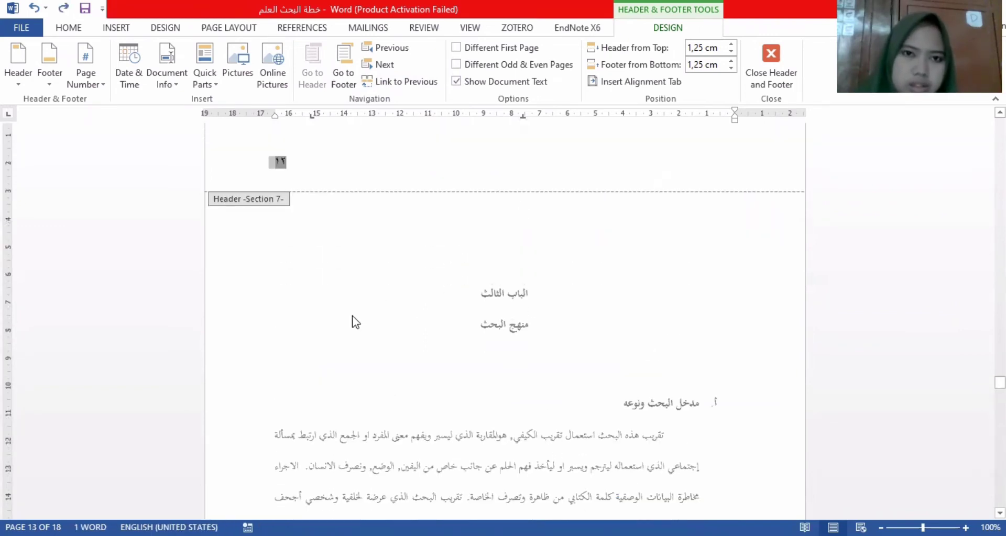
Unlink the Section 8 header from the previous section and delete the page number from the Section 7 header
scroll(352, 322, "down", 7)
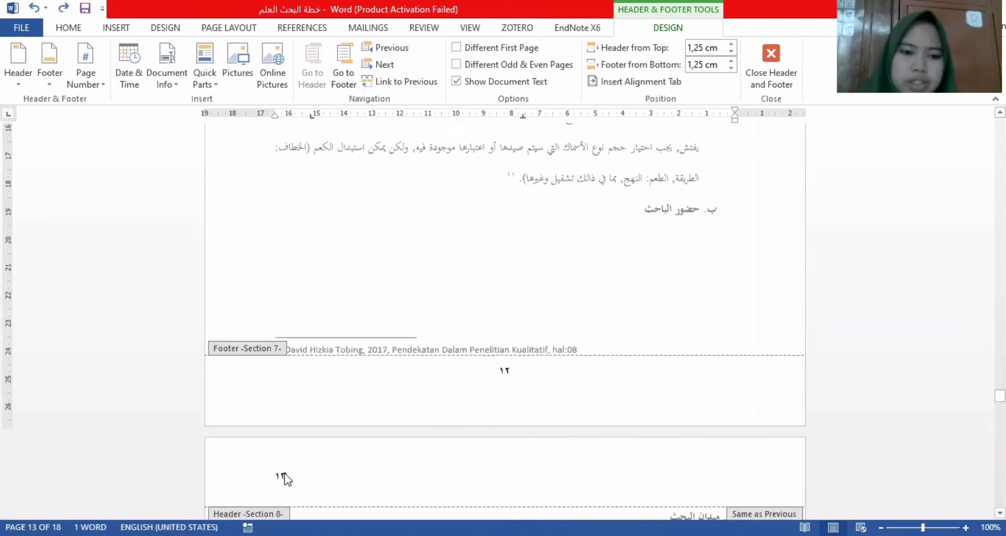
left_click(283, 474)
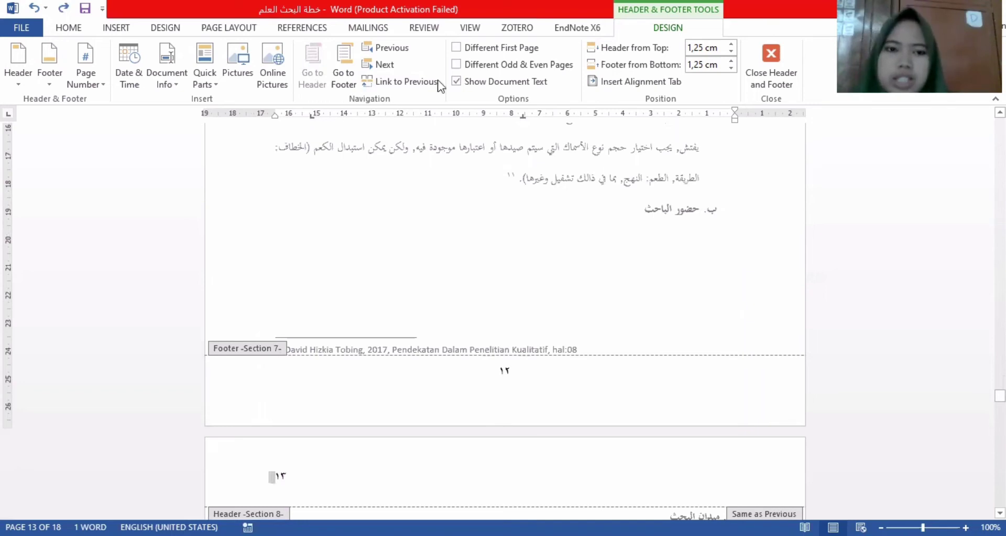
scroll(393, 207, "up", 4)
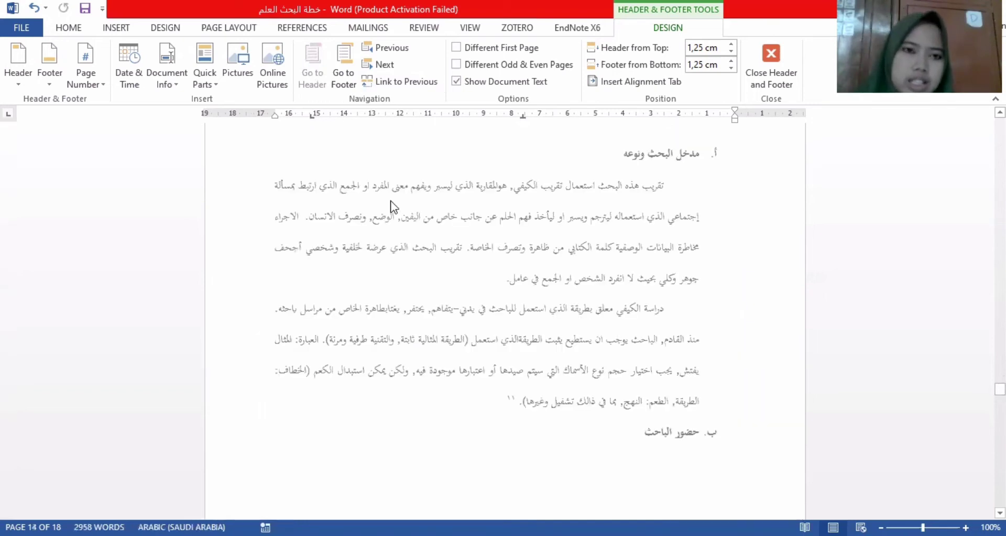
scroll(363, 220, "up", 6)
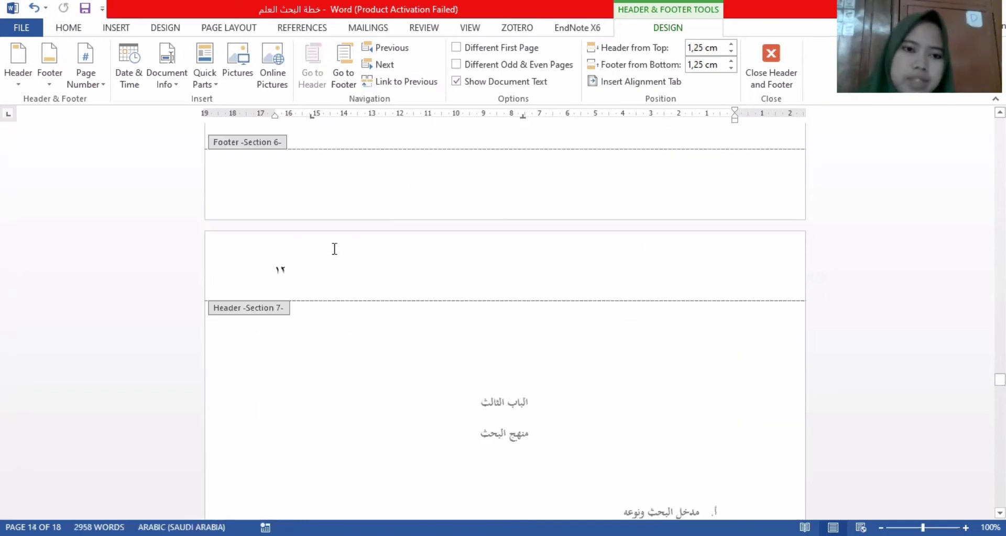
left_click(278, 273)
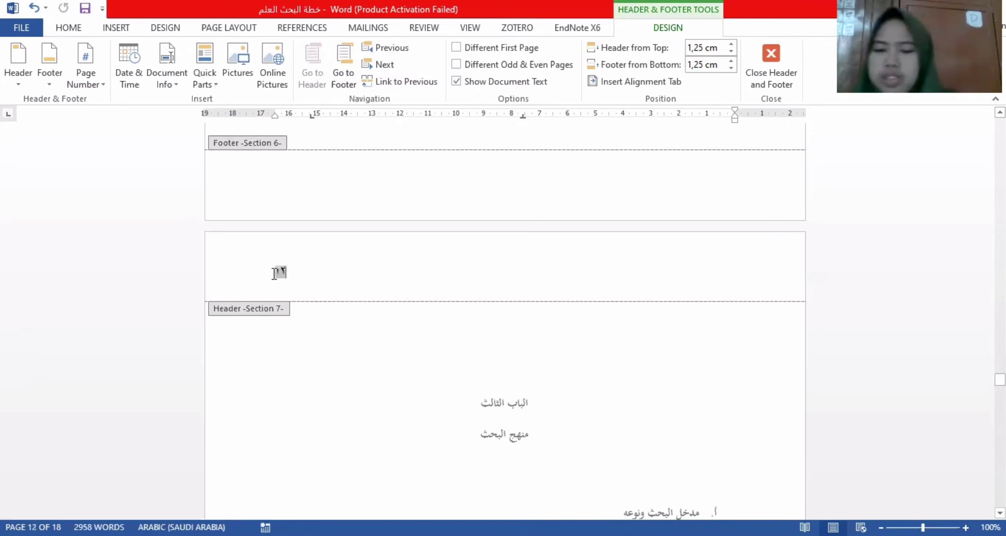
key("Delete")
Check the header and footer page numbers from the opening page of chapter three through to the Arabic references page
scroll(321, 254, "up", 7)
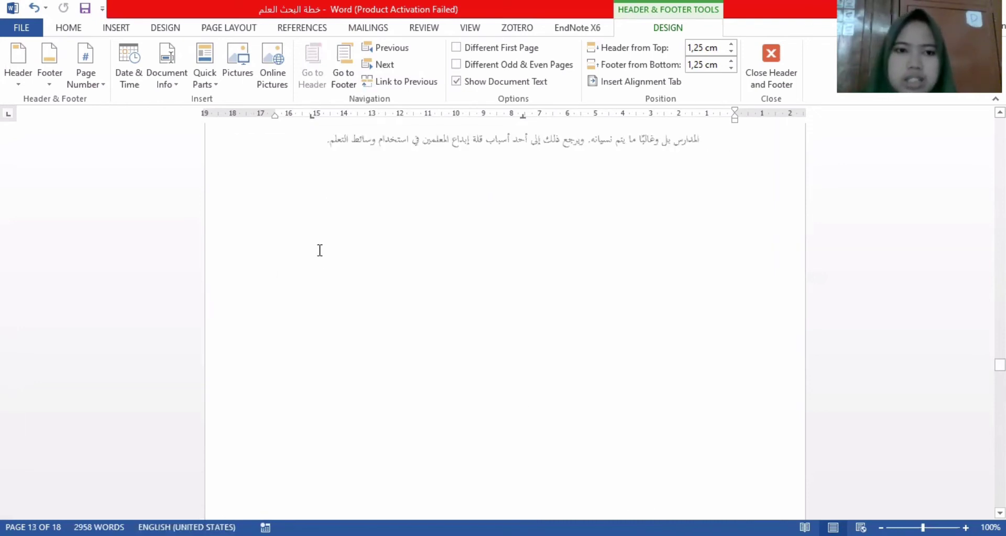
scroll(321, 256, "down", 3)
scroll(320, 255, "down", 3)
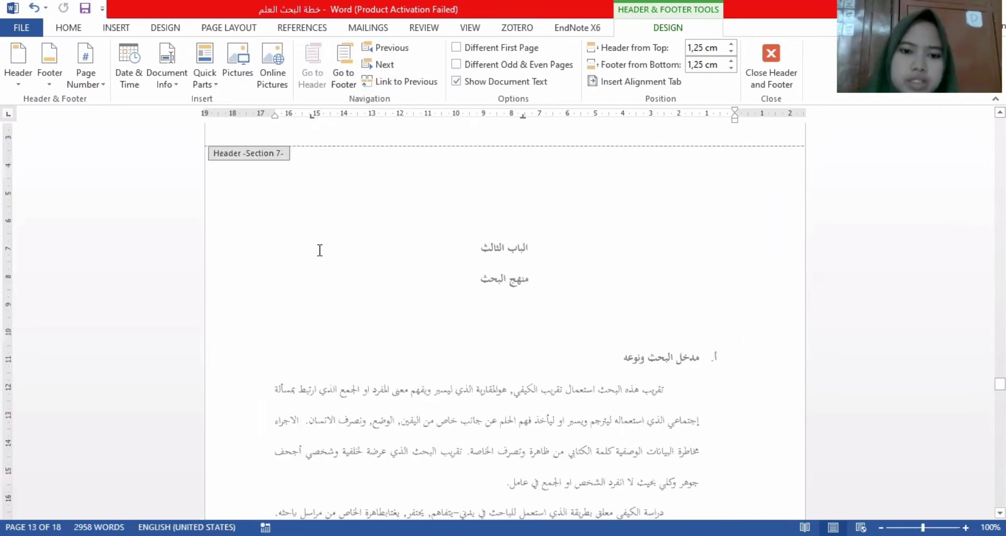
scroll(321, 255, "down", 7)
scroll(321, 255, "down", 7)
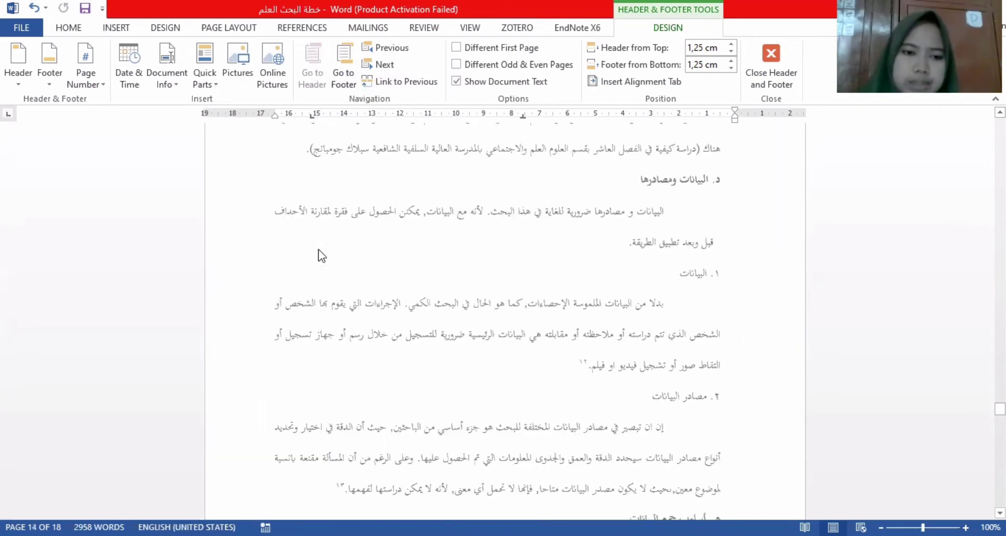
scroll(321, 255, "down", 7)
scroll(321, 255, "down", 7)
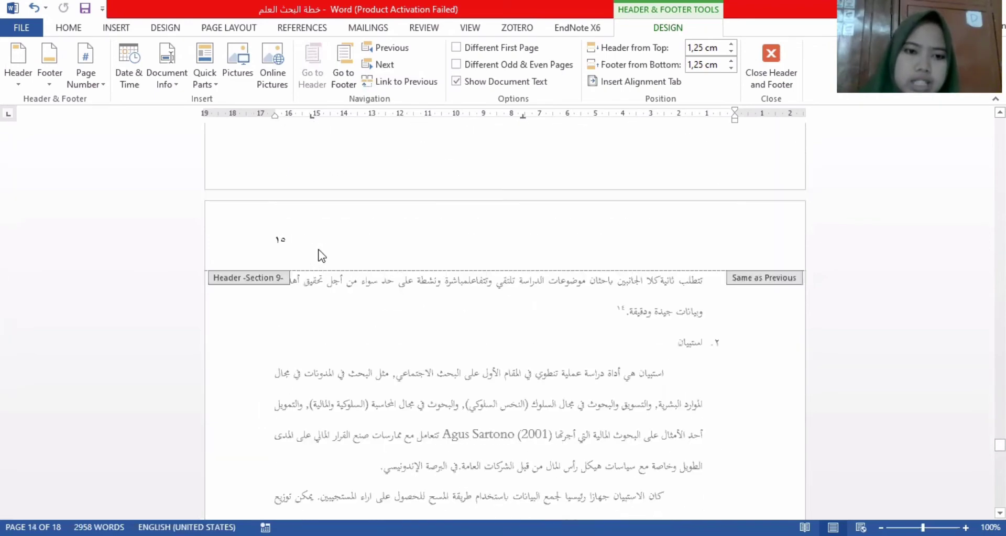
scroll(321, 255, "down", 7)
scroll(347, 247, "down", 5)
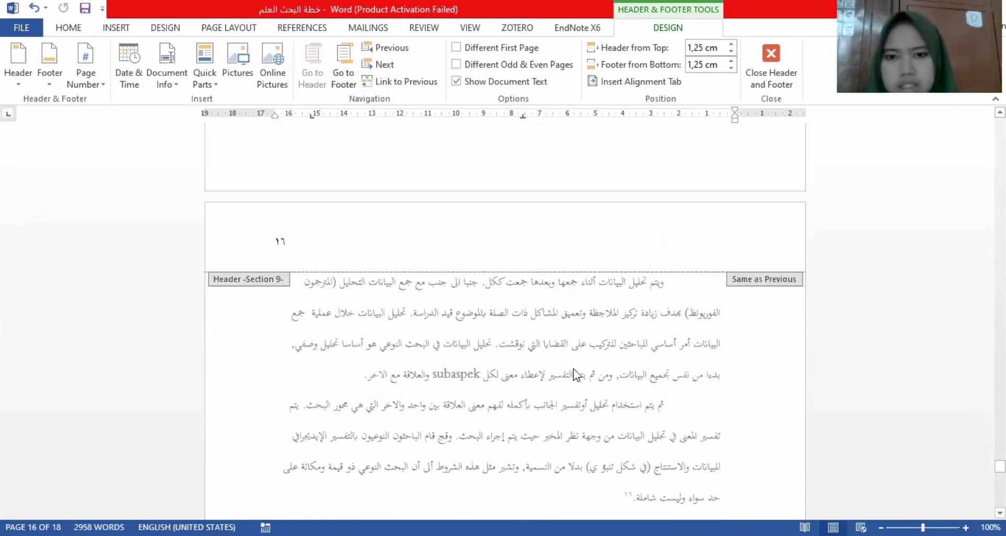
scroll(573, 369, "down", 8)
scroll(573, 369, "down", 5)
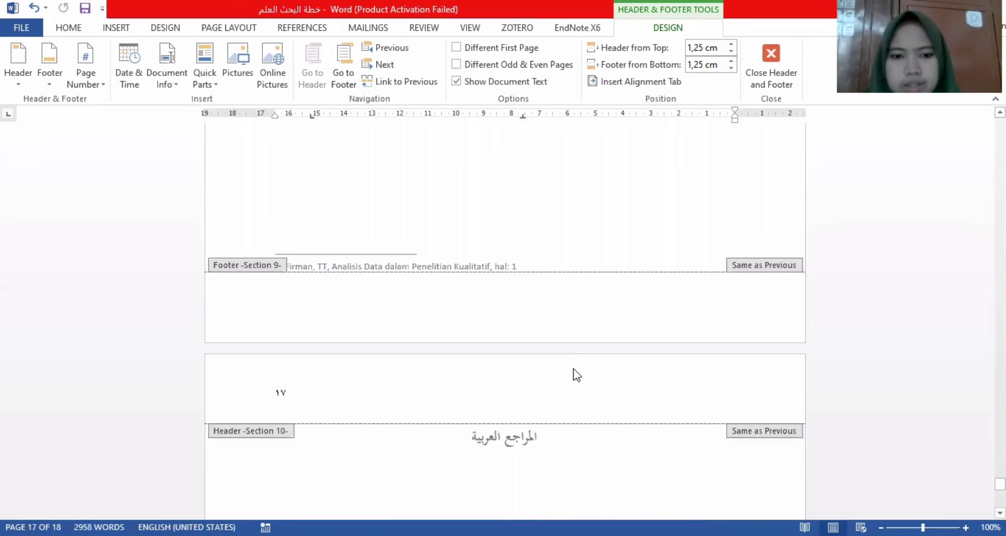
Unlink the Section 10 header on the Arabic references page from the previous section
scroll(524, 356, "down", 2)
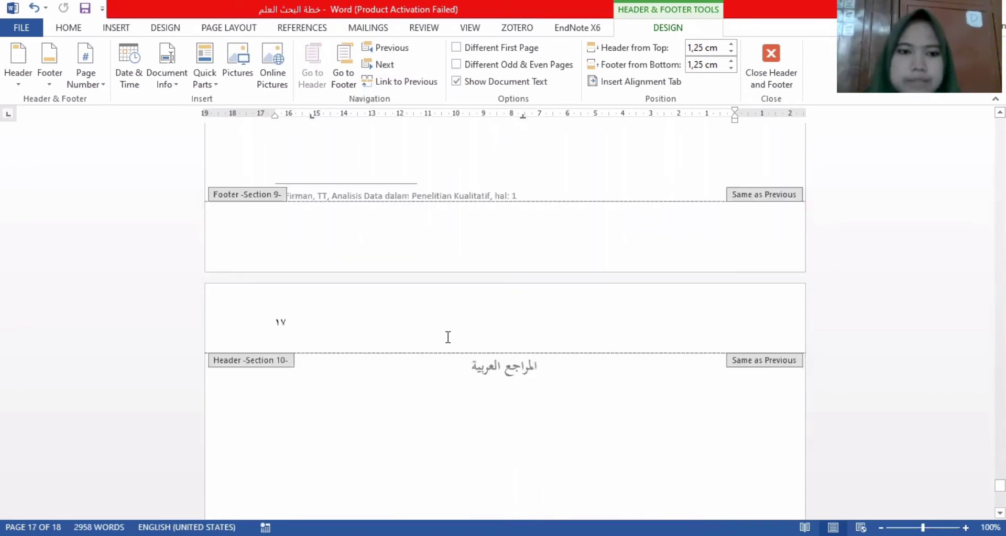
left_click(273, 322)
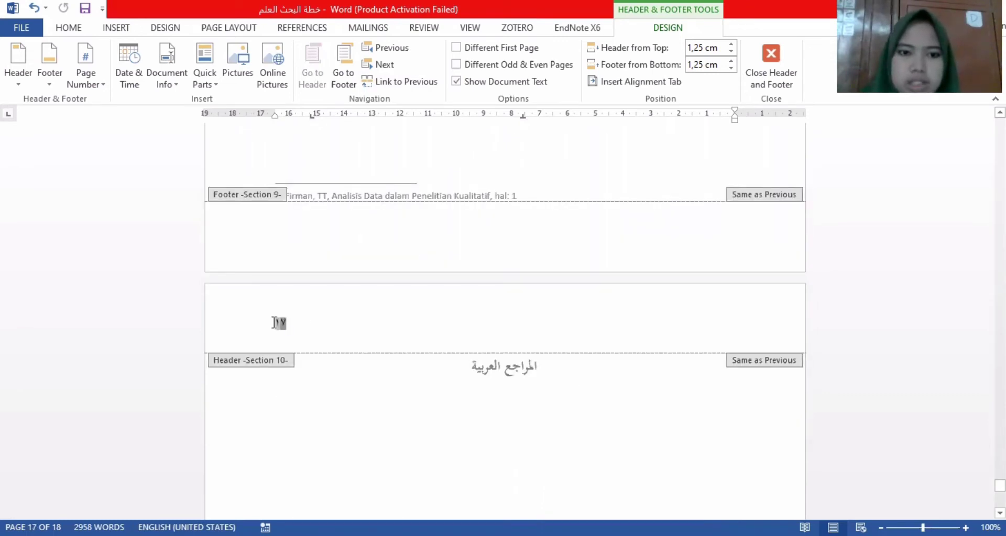
left_click(281, 322)
double_click(280, 322)
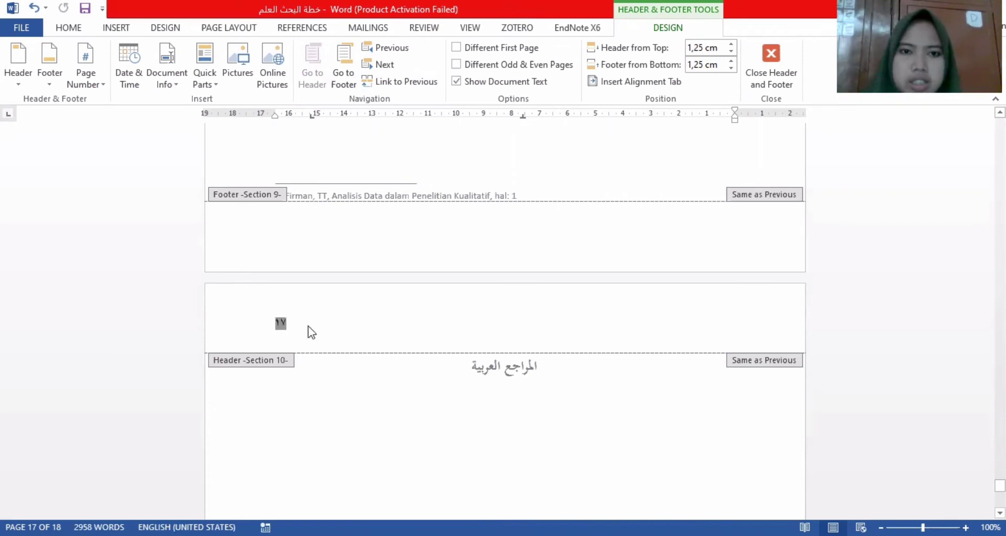
left_click(419, 84)
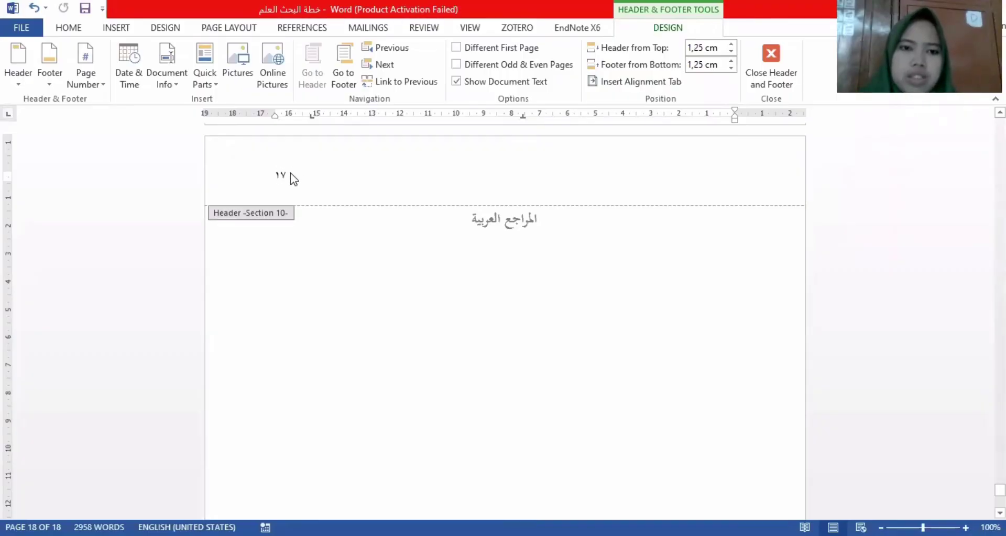
Delete the page number from the Section 10 header on the Arabic references page
left_click(281, 177)
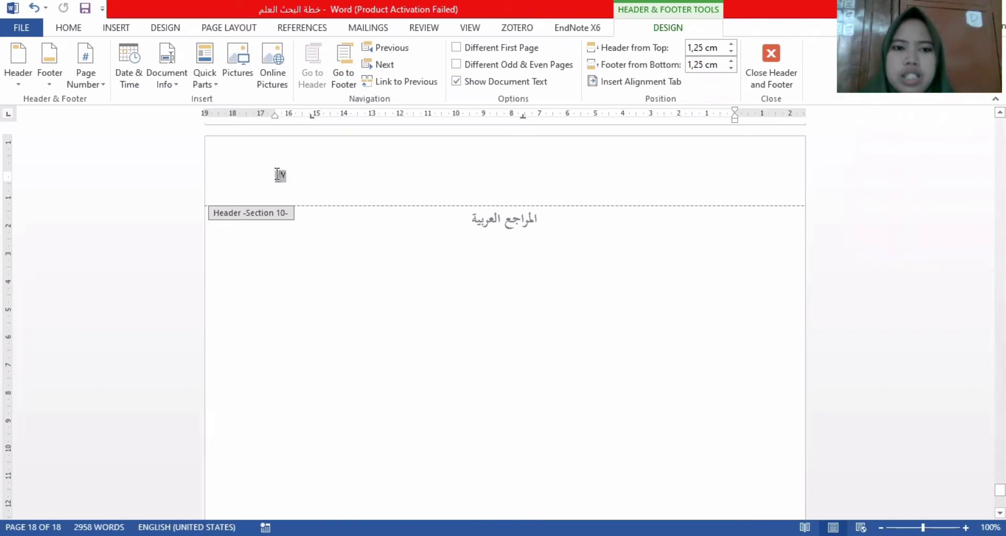
double_click(278, 174)
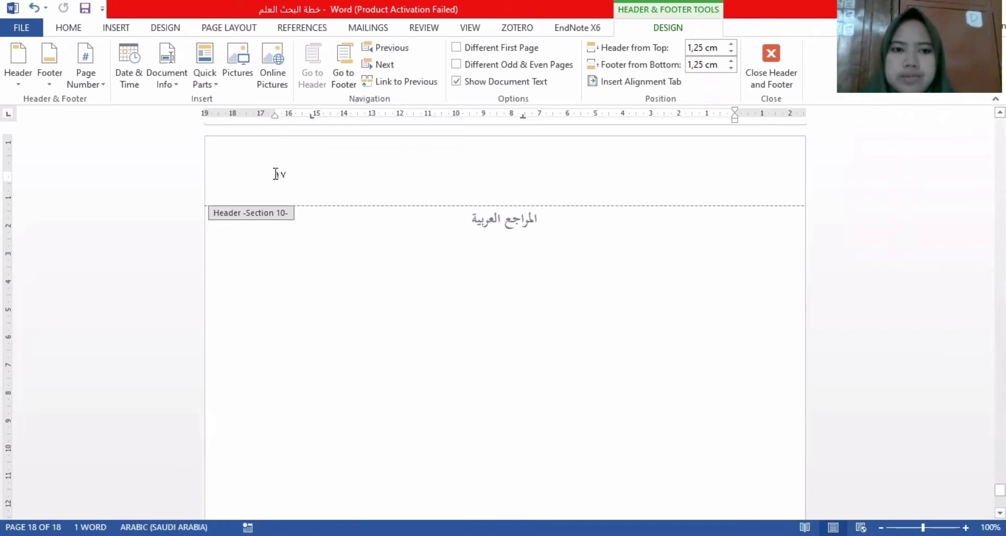
left_click_drag(276, 175, 285, 175)
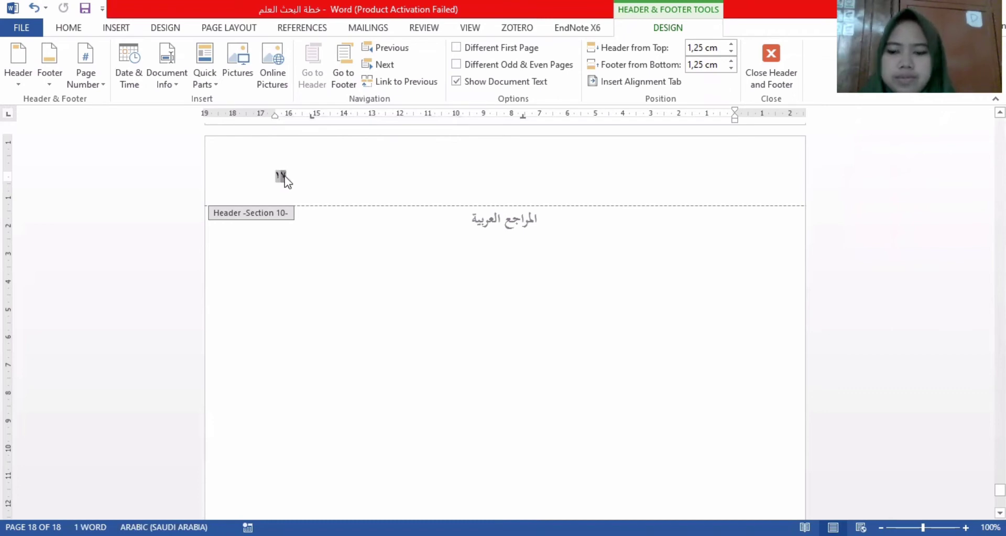
left_click(286, 175)
key("BackSpace")
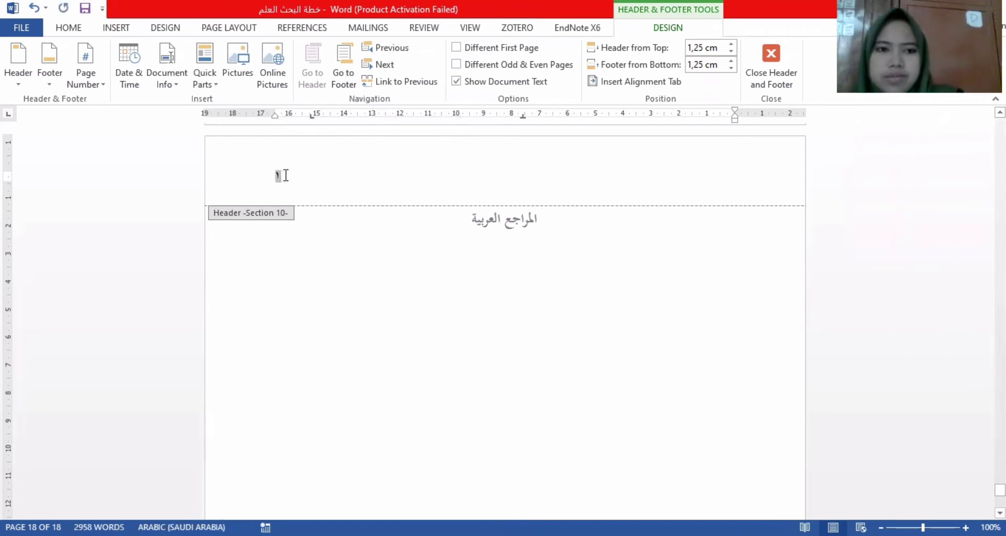
left_click(281, 175)
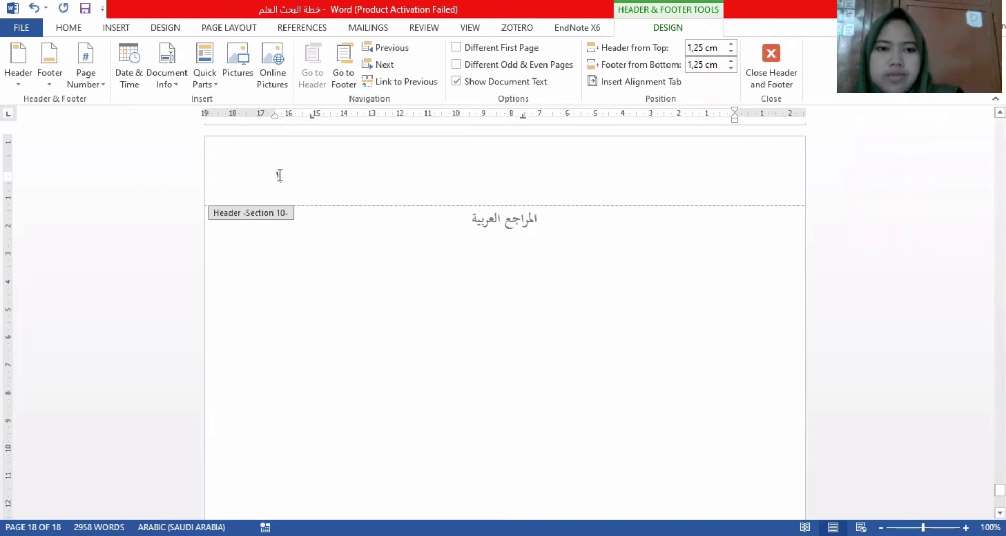
left_click(269, 175)
left_click_drag(275, 175, 301, 184)
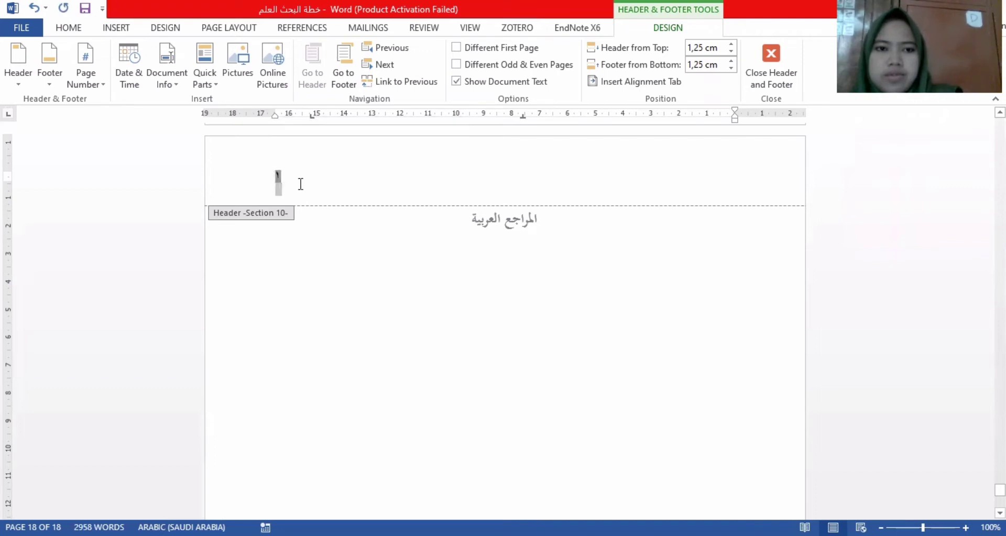
key("Delete")
Check the Section 9 and Section 10 headers and return to editing the body text on the Arabic references page
scroll(302, 191, "up", 10)
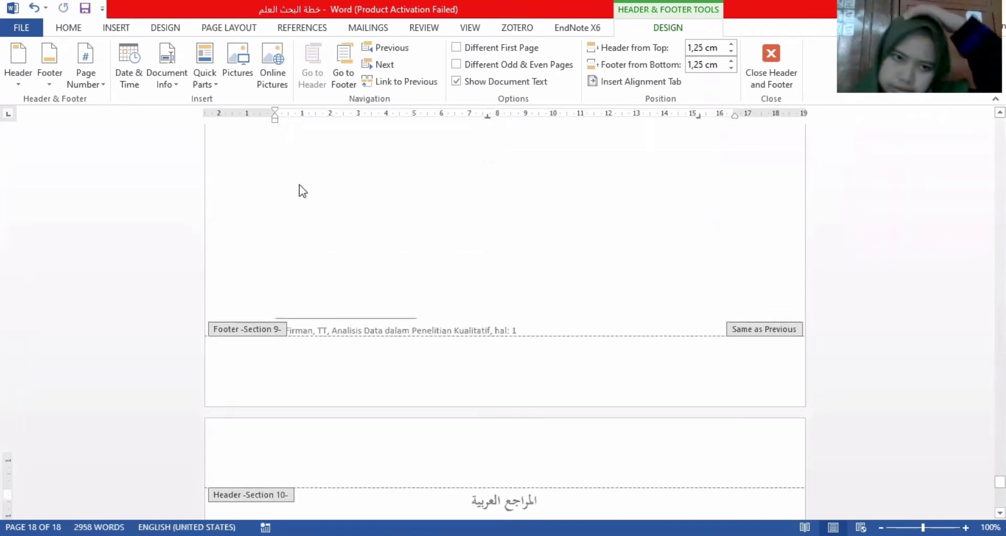
scroll(302, 190, "up", 10)
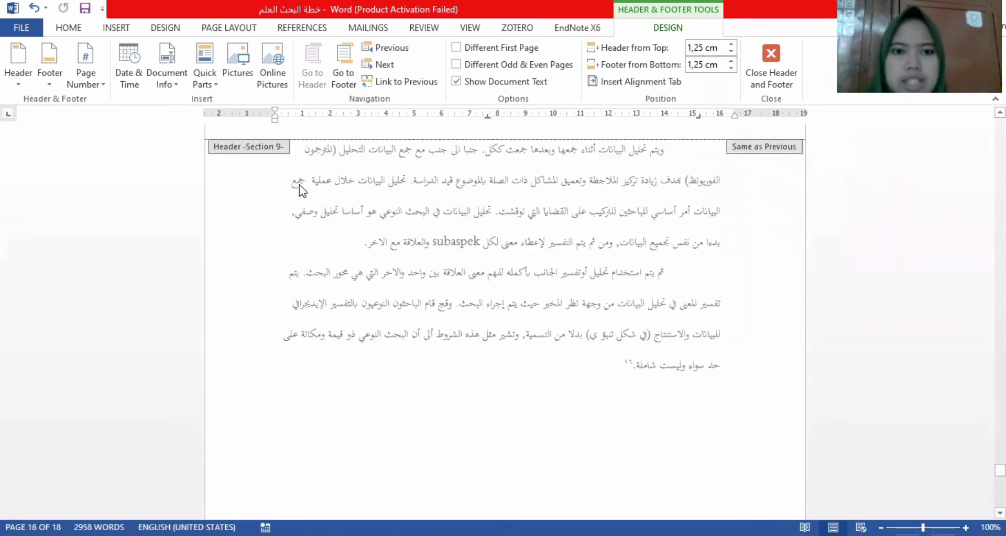
scroll(302, 190, "down", 6)
double_click(492, 227)
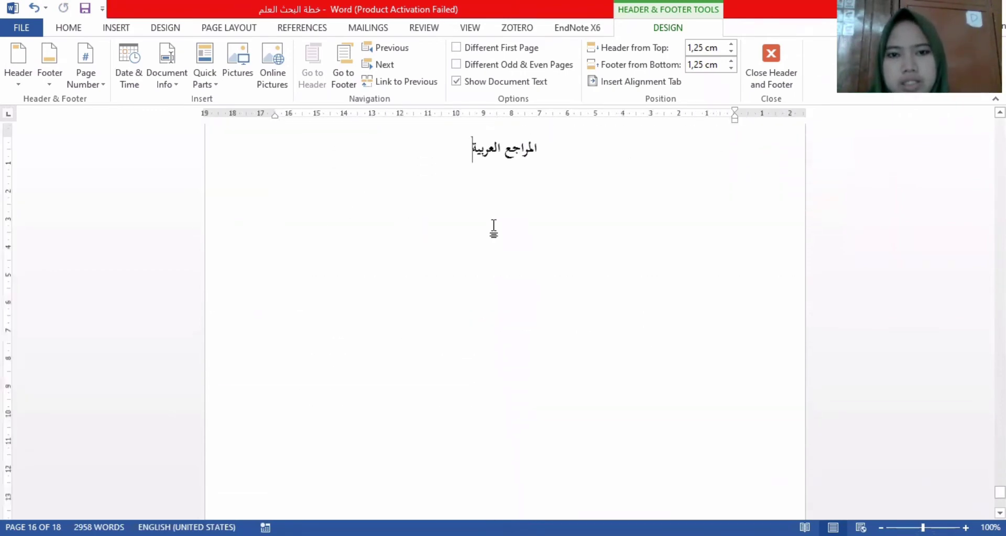
scroll(716, 292, "up", 8)
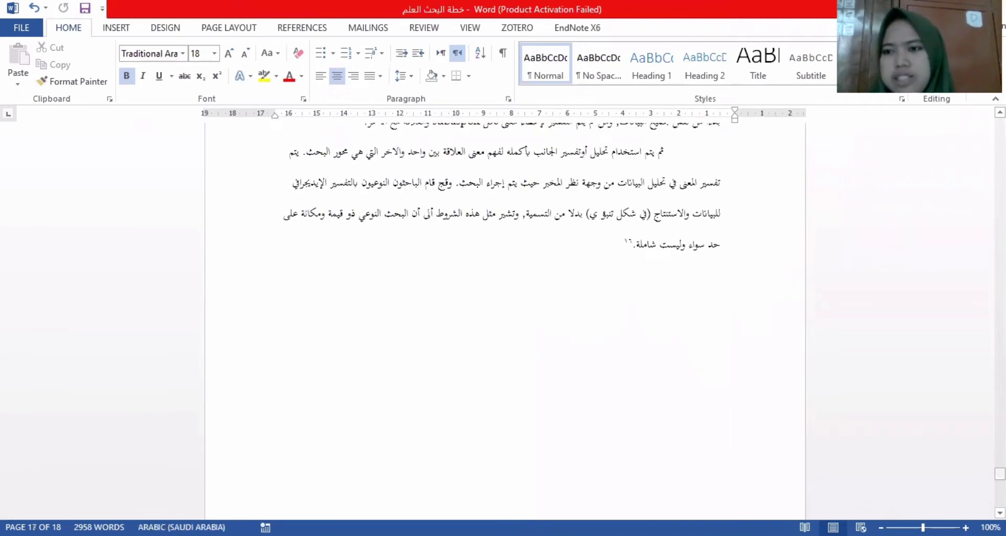
Unlink the Section 2 header on the table of contents page from the previous section
left_click_drag(1000, 474, 1000, 140)
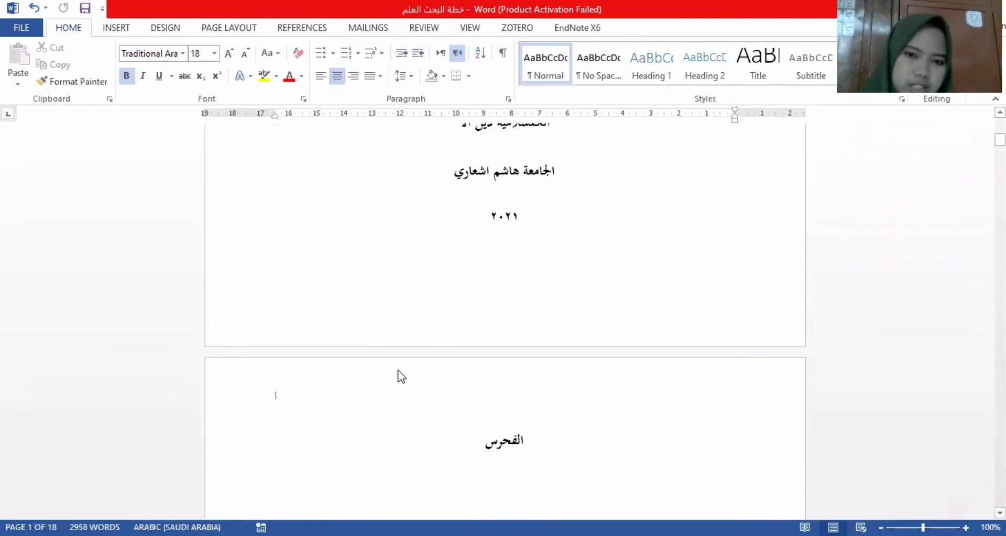
double_click(276, 394)
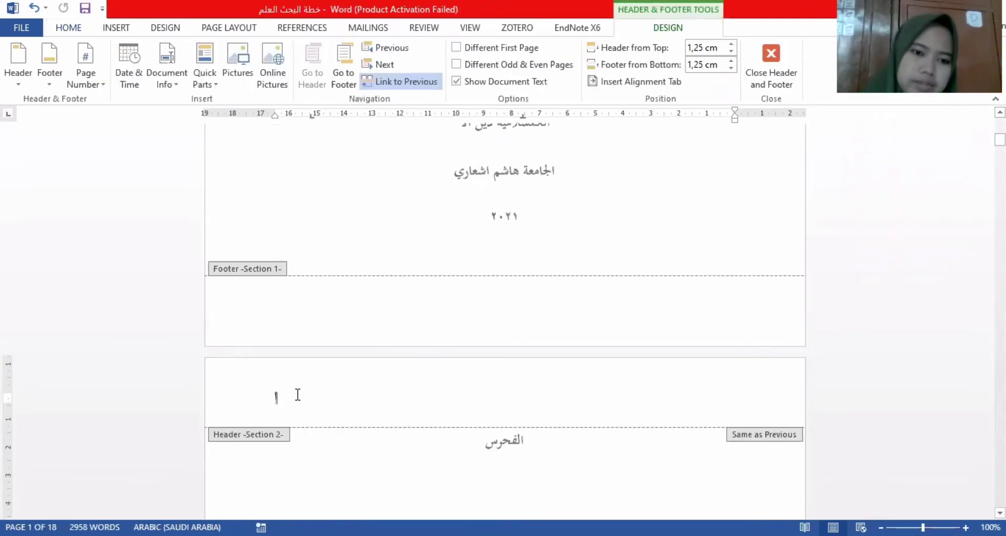
scroll(397, 385, "down", 8)
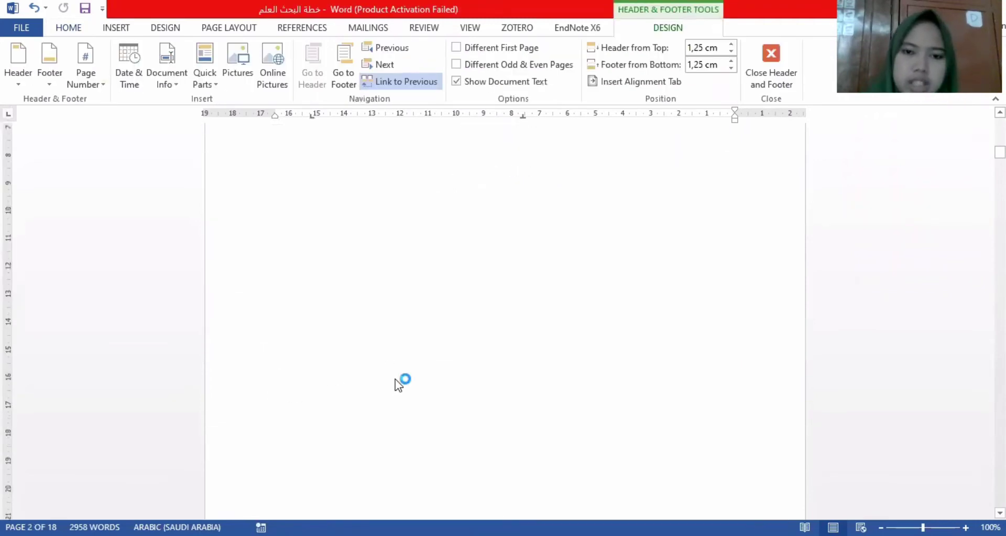
scroll(341, 328, "down", 5)
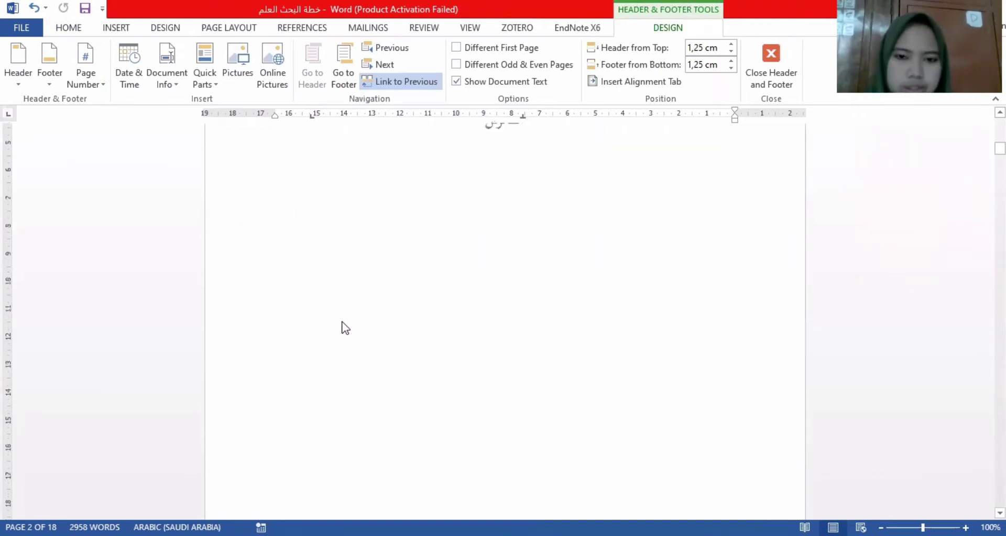
scroll(524, 325, "down", 2)
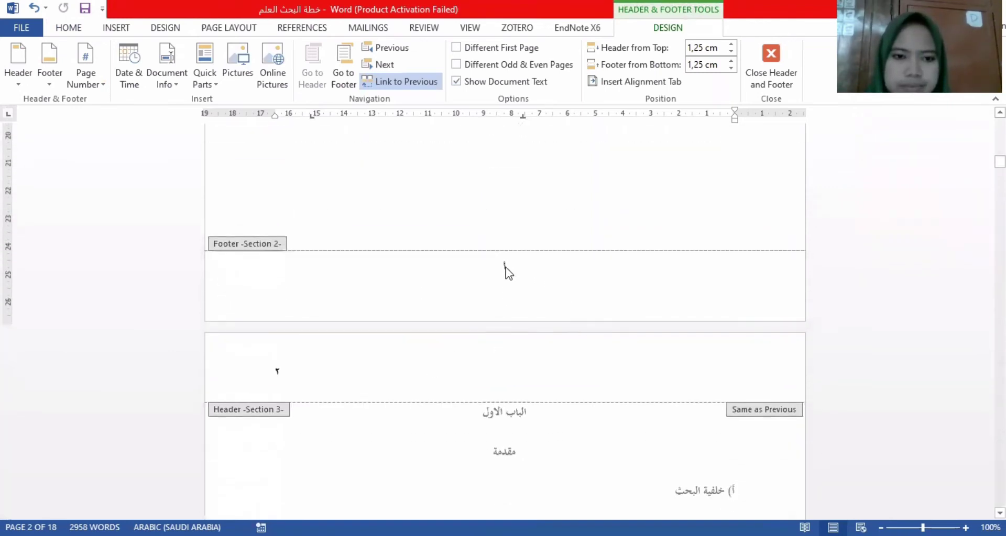
scroll(345, 234, "up", 10)
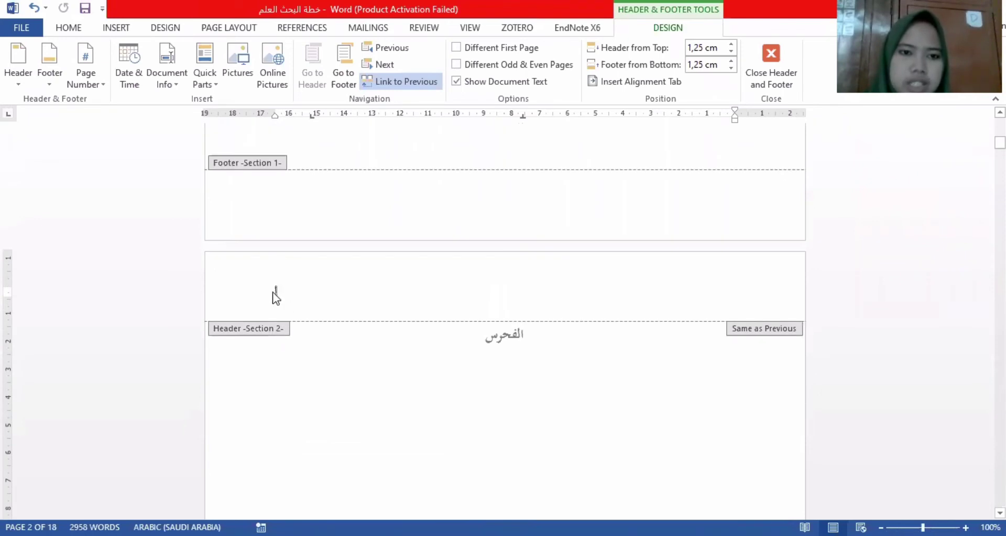
left_click(409, 84)
scroll(341, 153, "down", 4)
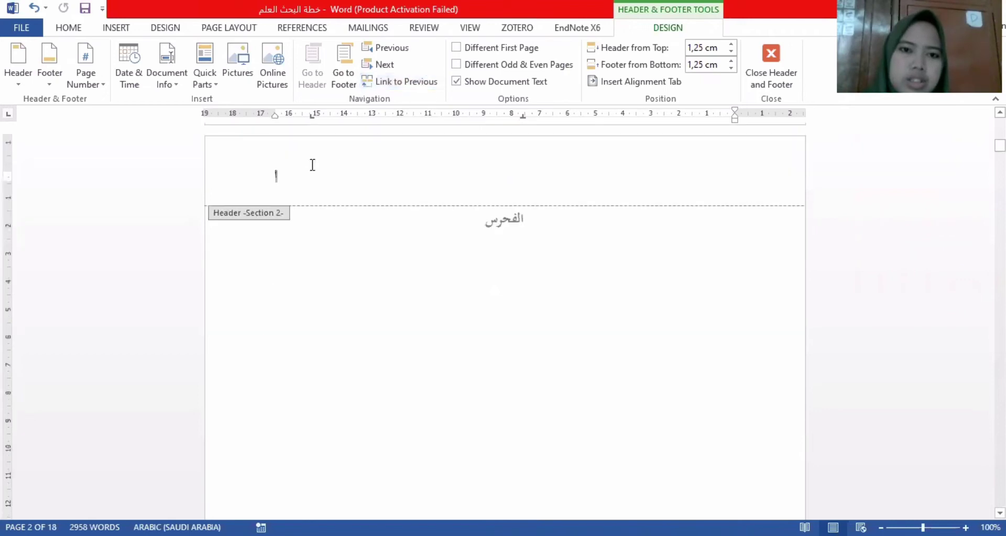
Check the page numbers from the Section 2 header through to the Section 3 footer of chapter one
double_click(278, 174)
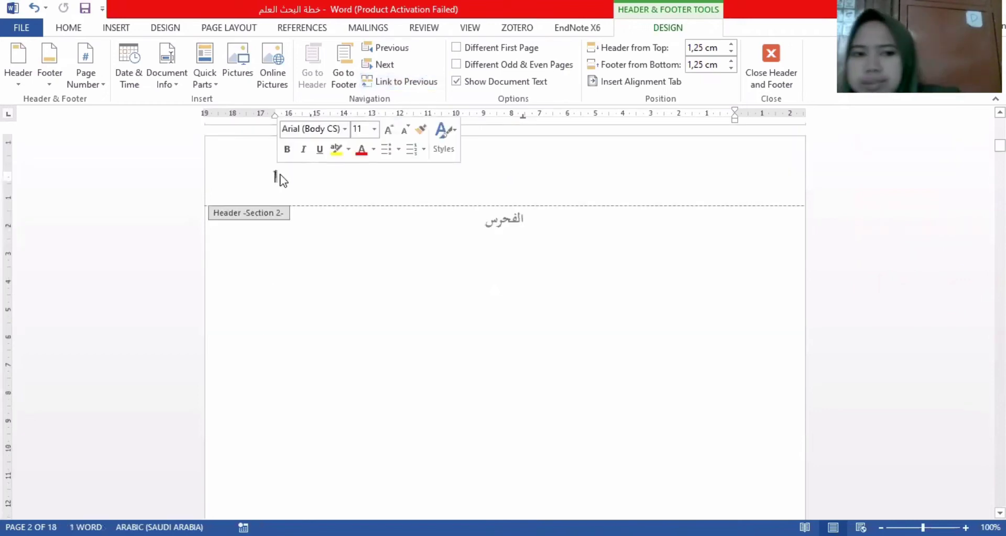
left_click(279, 174)
scroll(280, 178, "down", 5)
scroll(280, 178, "down", 15)
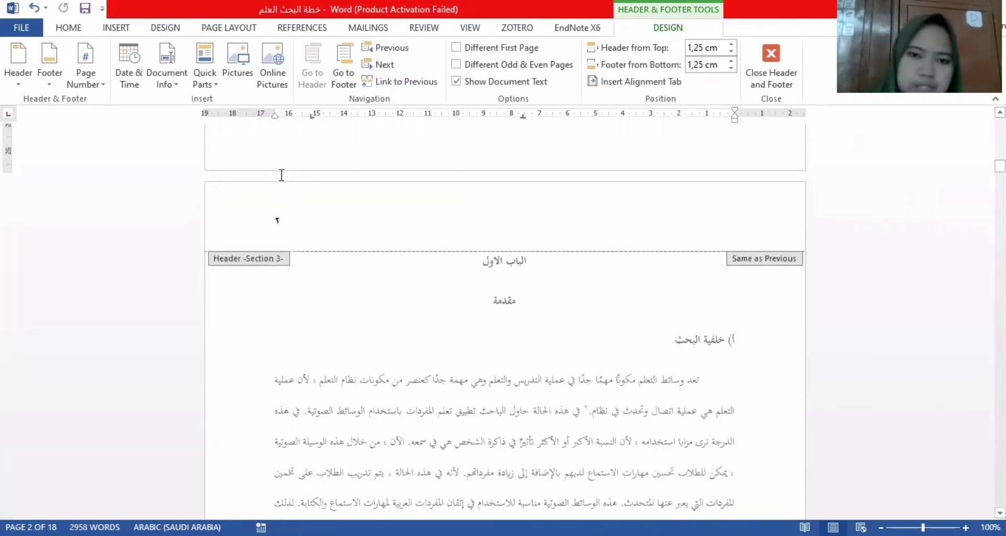
scroll(281, 178, "up", 4)
scroll(282, 179, "down", 1)
scroll(282, 180, "down", 2)
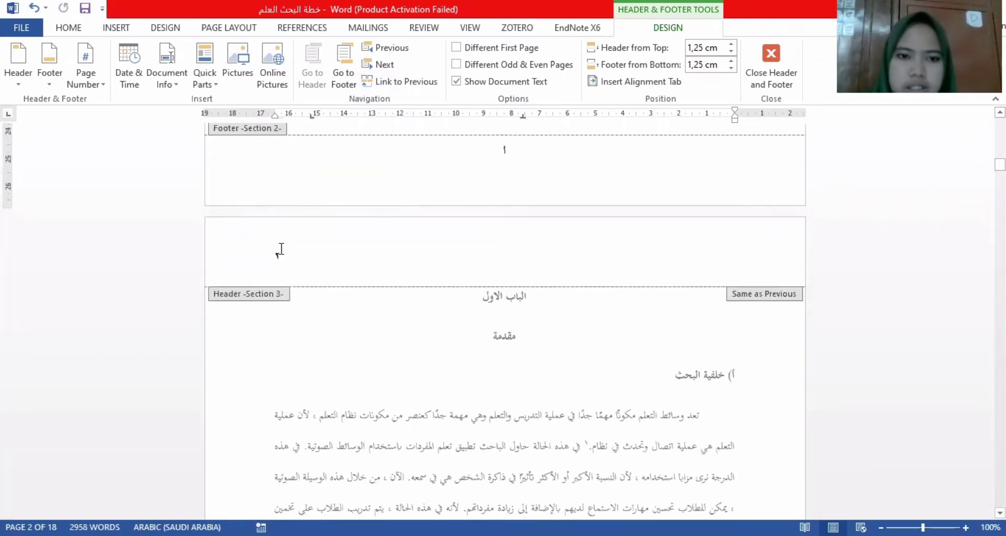
scroll(343, 270, "down", 14)
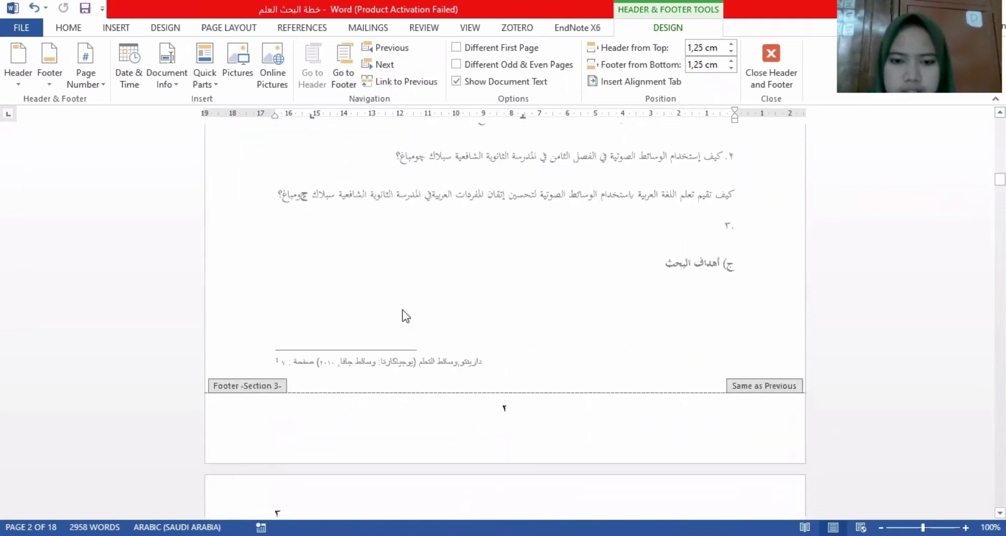
Set the Section 3 page numbering on the opening page of chapter one to start at 1
left_click(509, 404)
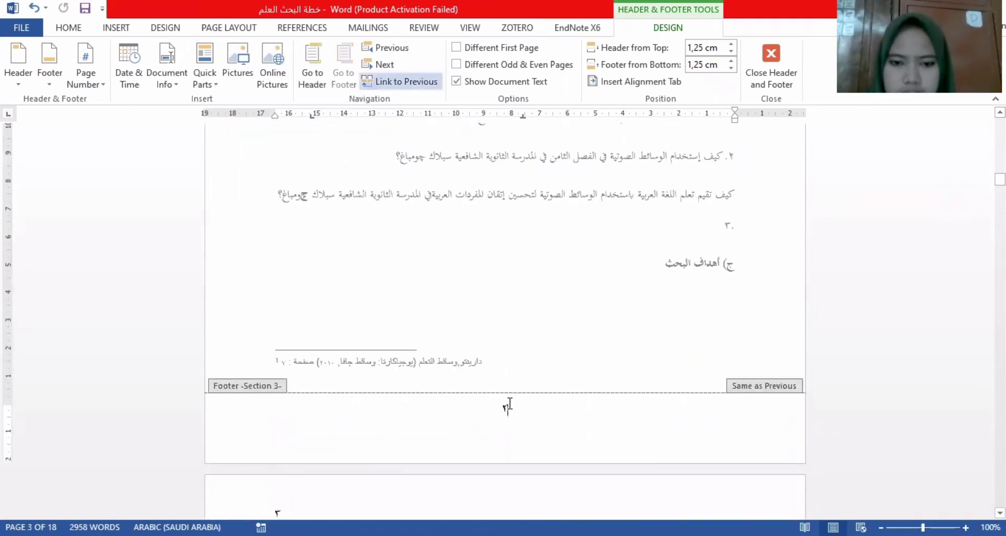
left_click_drag(507, 408, 503, 407)
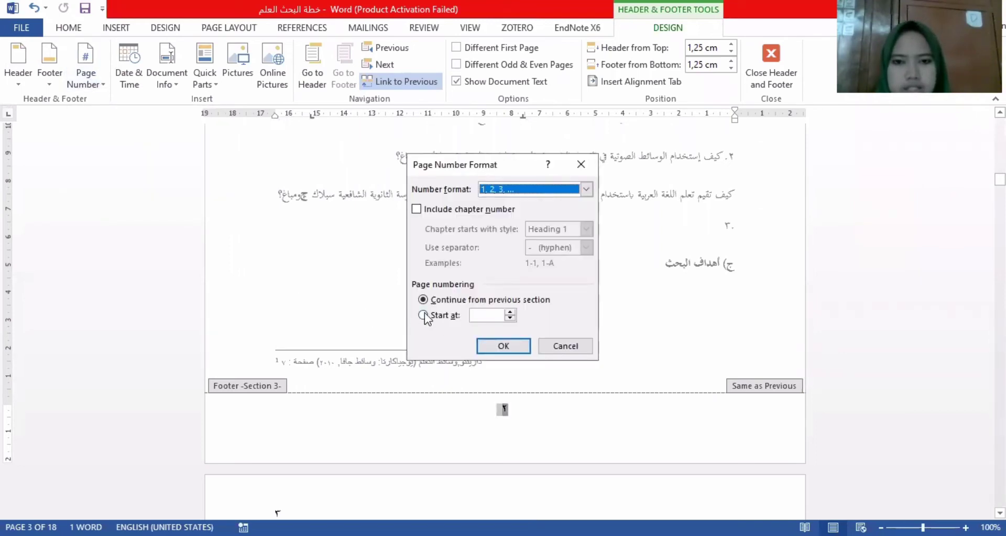
left_click(423, 315)
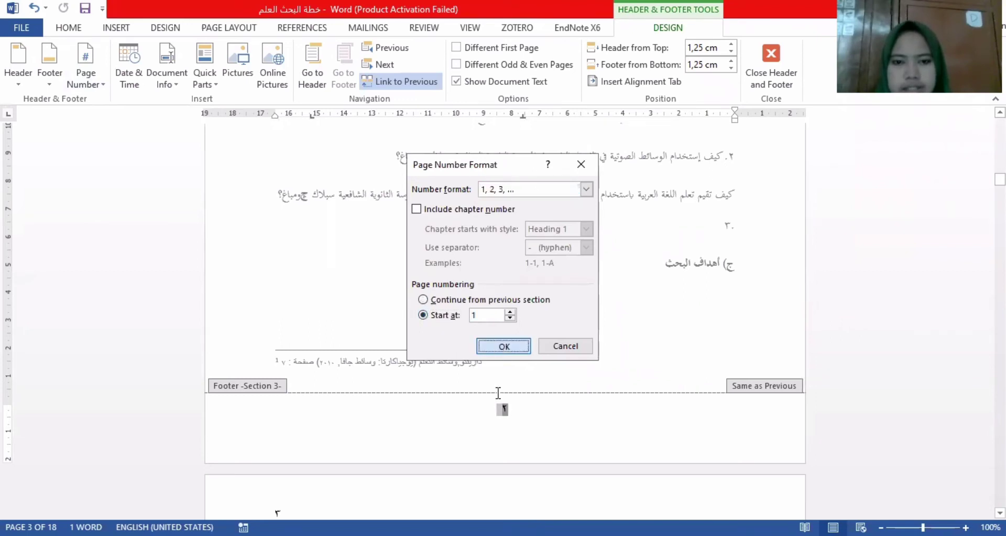
left_click(495, 346)
scroll(500, 432, "down", 5)
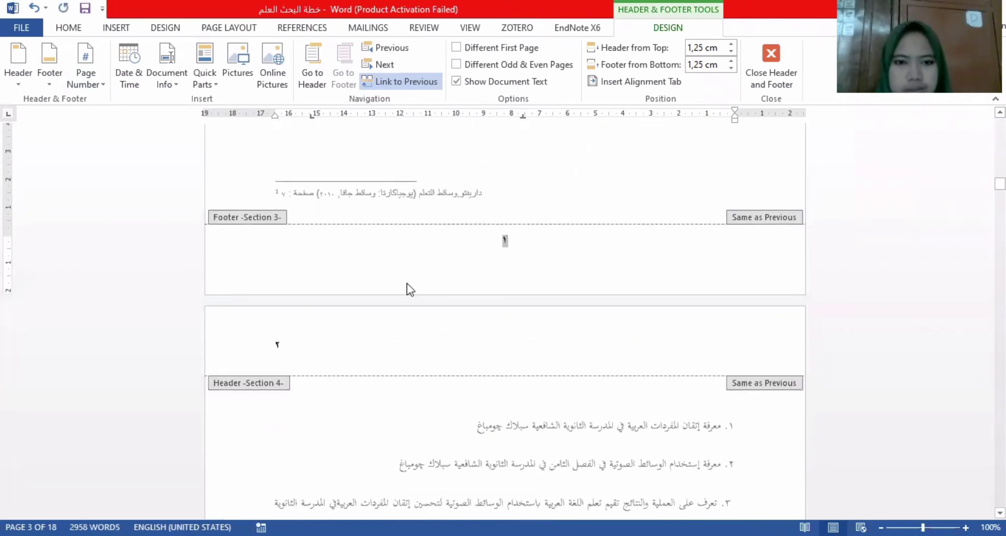
Link the Section 5 header on chapter two's opening page to the previous section, replacing its own header
scroll(404, 262, "down", 12)
scroll(403, 252, "down", 15)
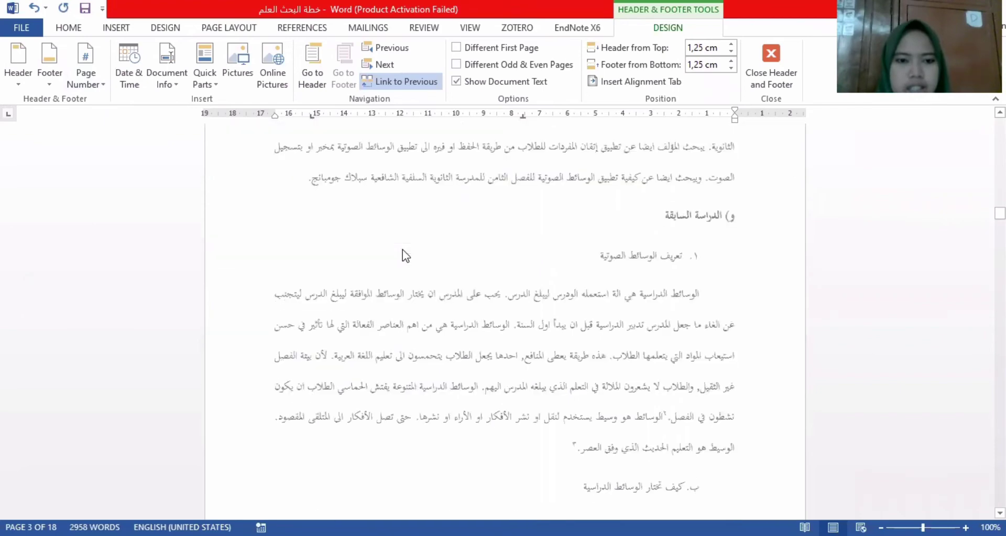
scroll(404, 255, "down", 15)
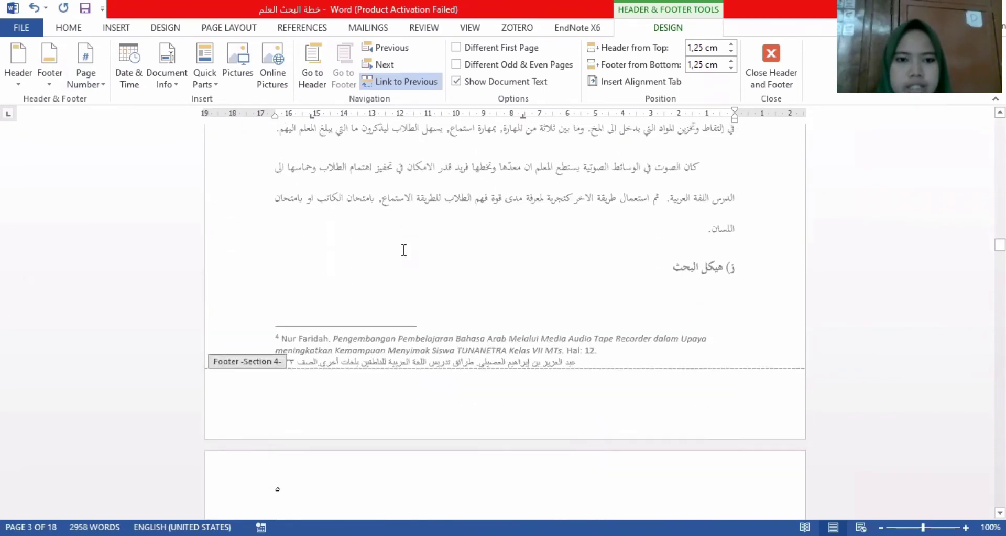
scroll(404, 254, "down", 12)
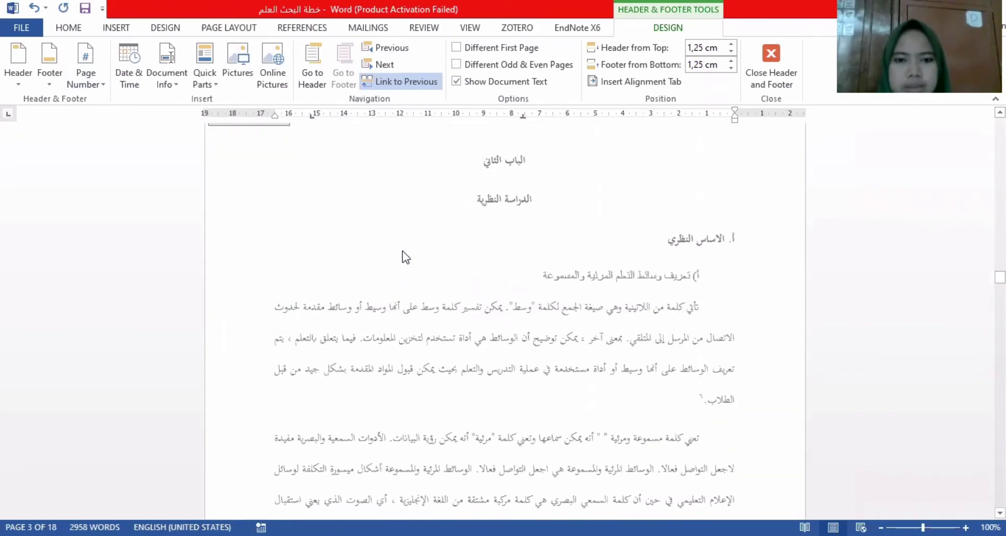
scroll(404, 253, "up", 6)
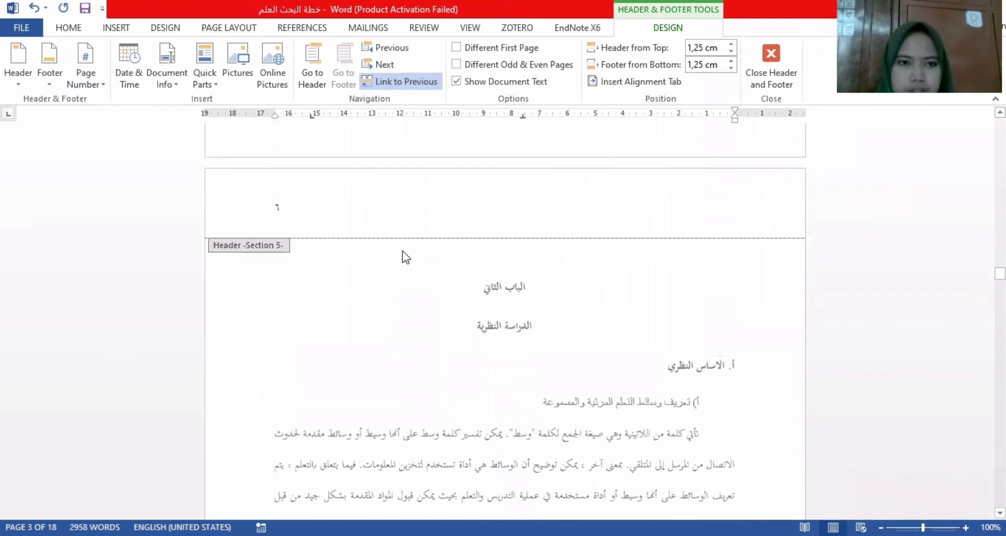
double_click(277, 211)
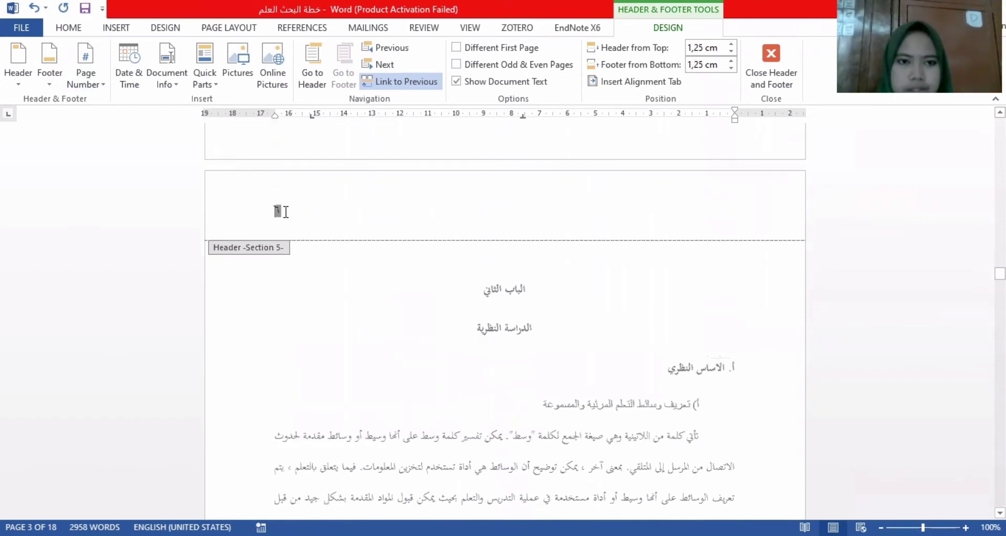
left_click(403, 83)
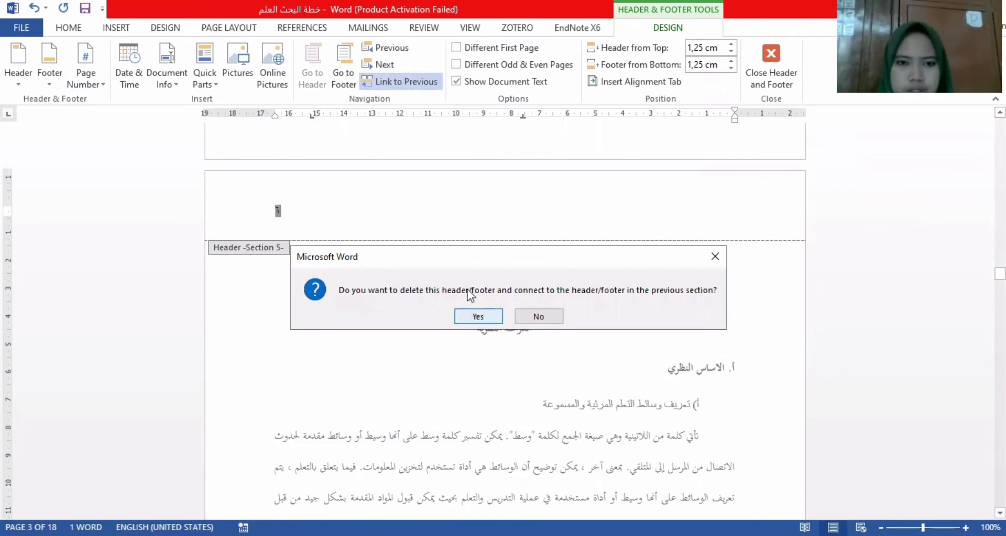
left_click(475, 316)
Unlink the Section 5 header on chapter two's opening page from the previous section
scroll(367, 207, "up", 3)
scroll(368, 210, "up", 5)
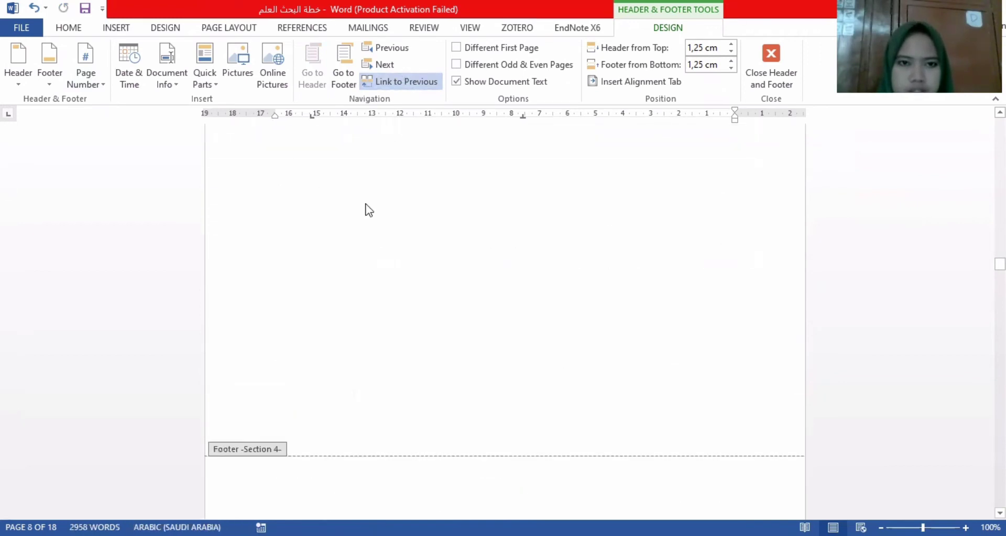
scroll(369, 210, "down", 5)
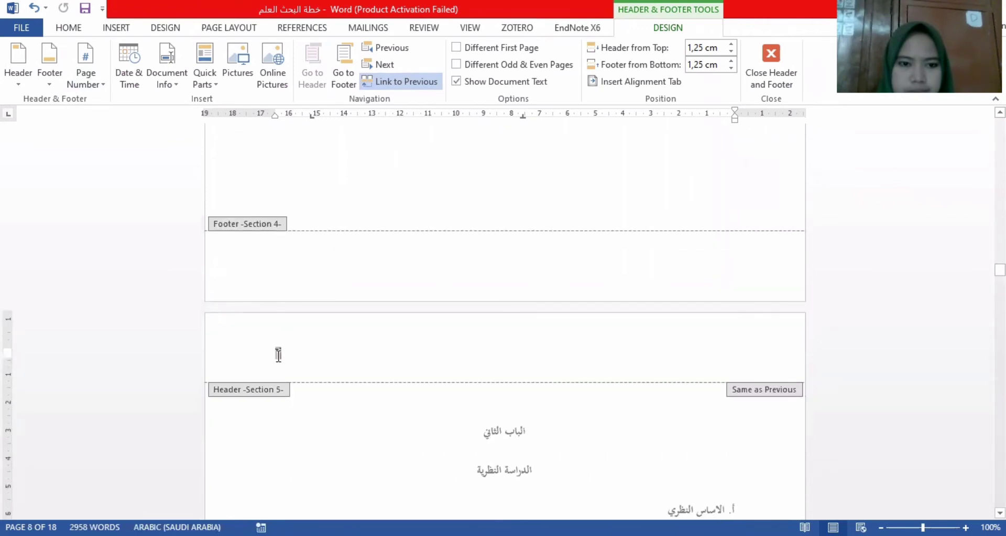
double_click(277, 354)
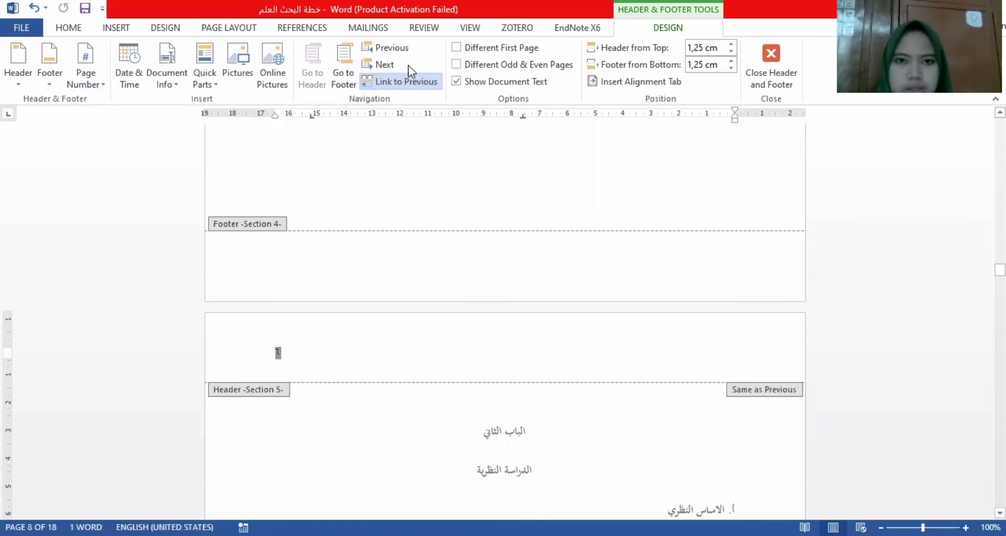
left_click(407, 84)
Delete the page number from the Section 5 header and check its effect on the Section 6 header
left_click(282, 172)
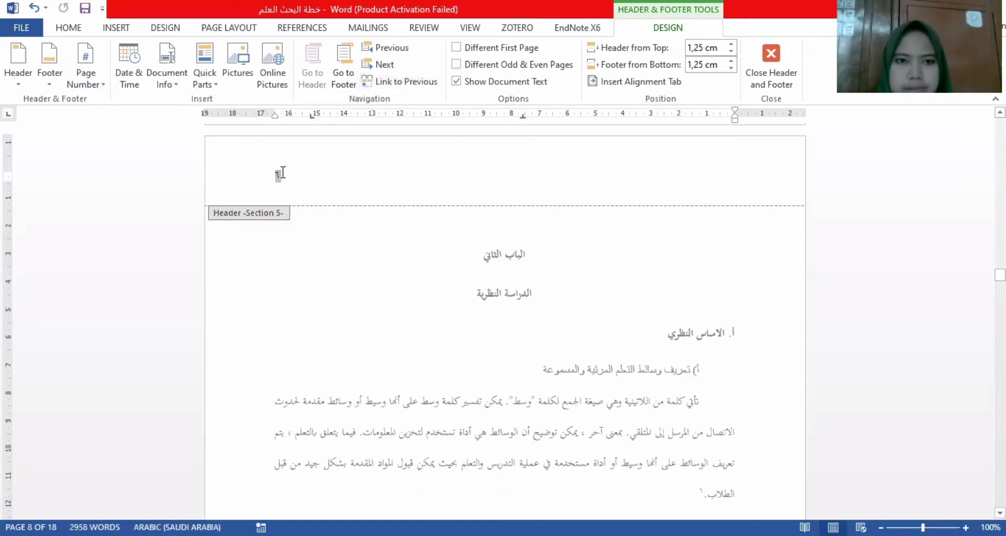
left_click(277, 178)
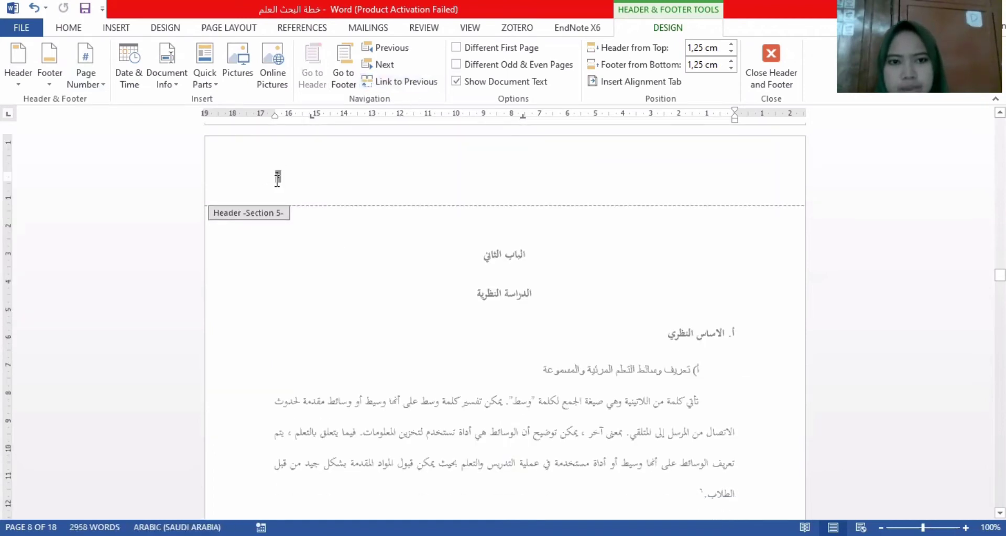
key("Delete")
scroll(276, 182, "up", 8)
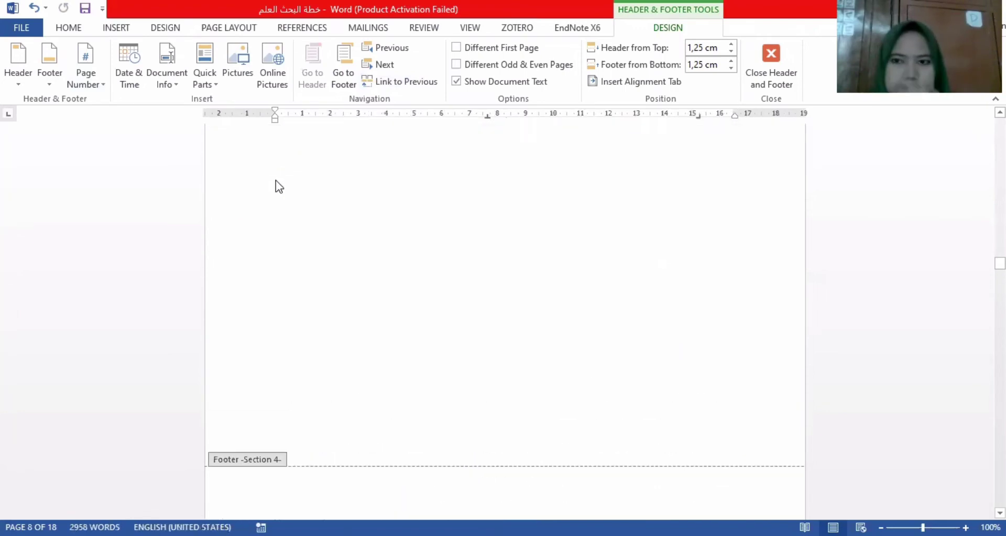
scroll(275, 180, "down", 6)
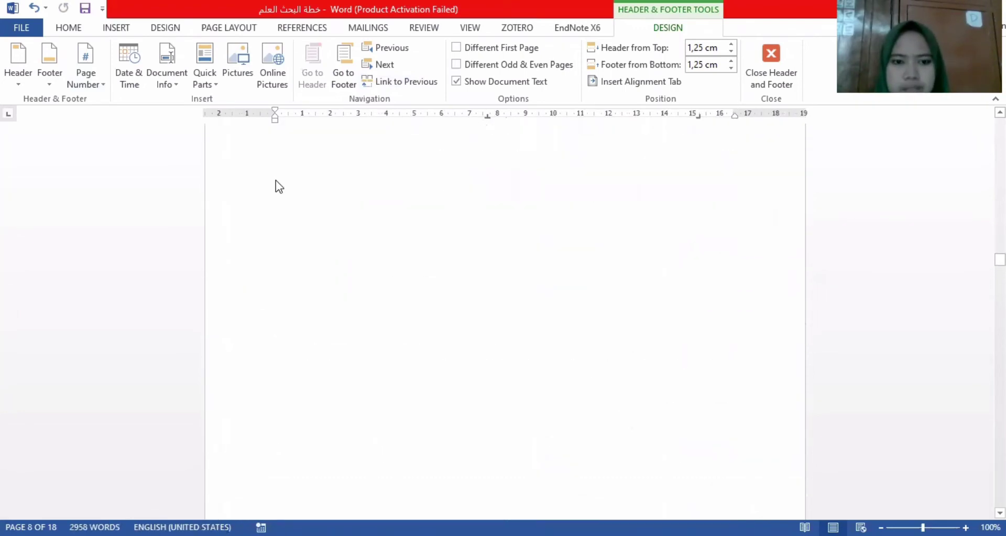
scroll(277, 180, "down", 12)
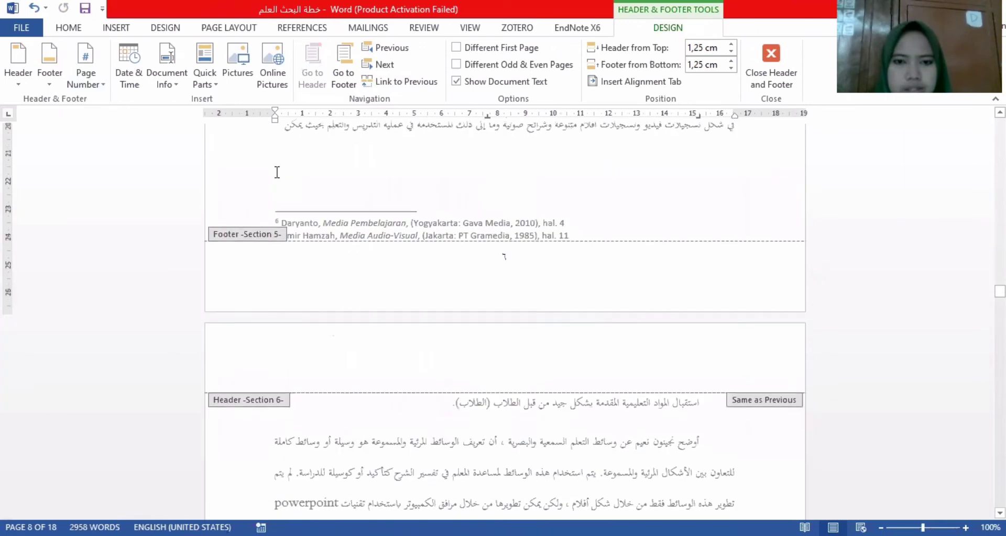
scroll(276, 181, "up", 1)
Undo the header page number deletion and unlink the Section 6 header from the previous section
left_click(271, 212)
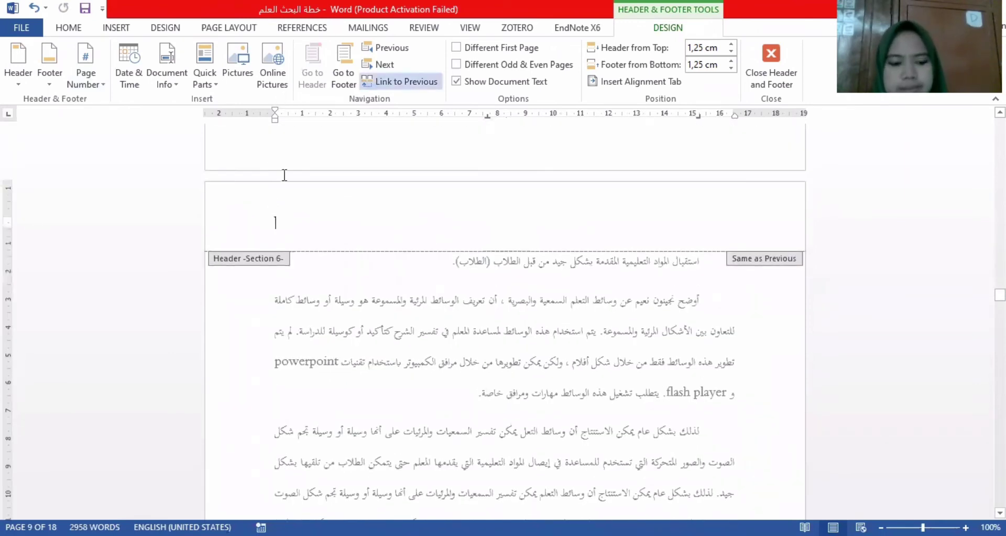
key("ctrl+z")
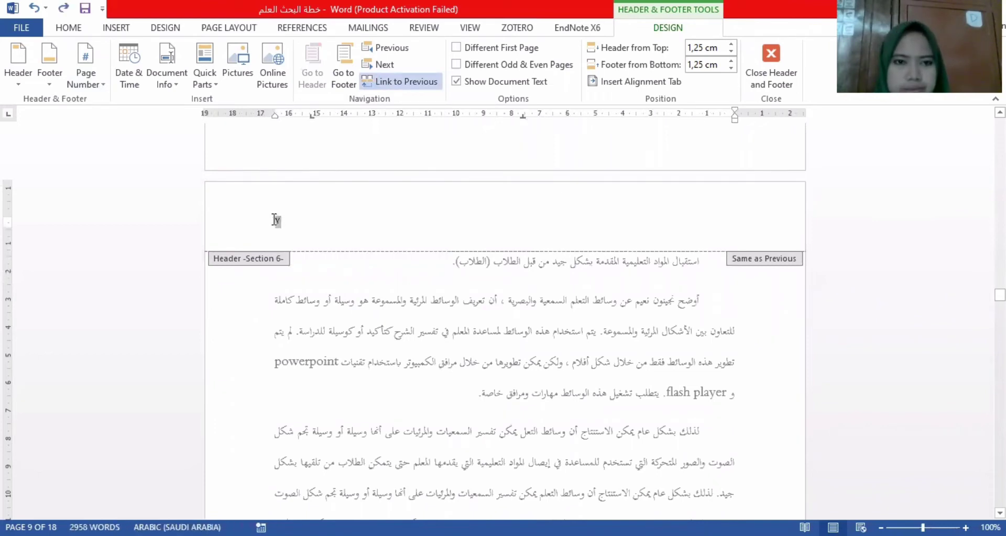
left_click(366, 83)
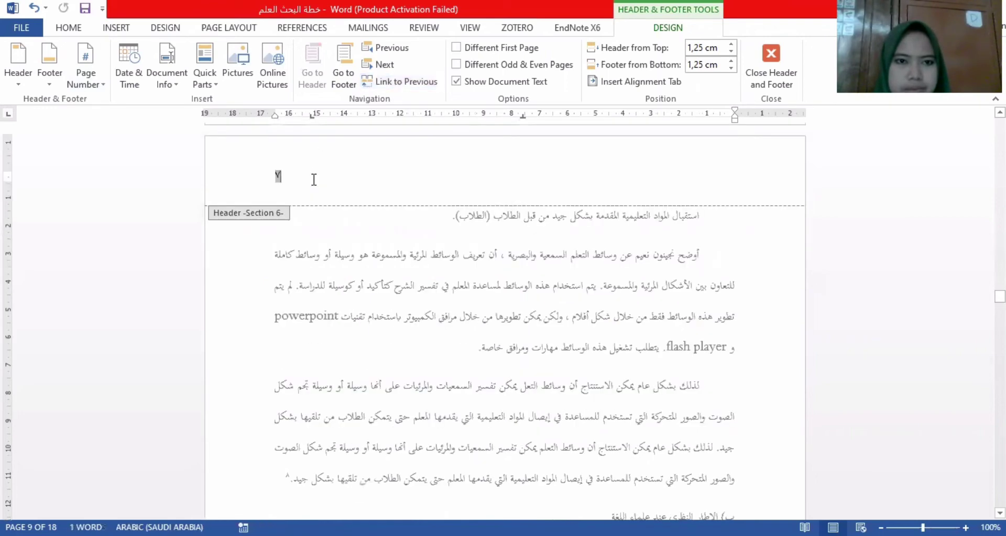
Delete the page number from the Section 5 header on chapter two's opening page
scroll(314, 181, "up", 5)
scroll(317, 181, "up", 3)
scroll(315, 197, "up", 12)
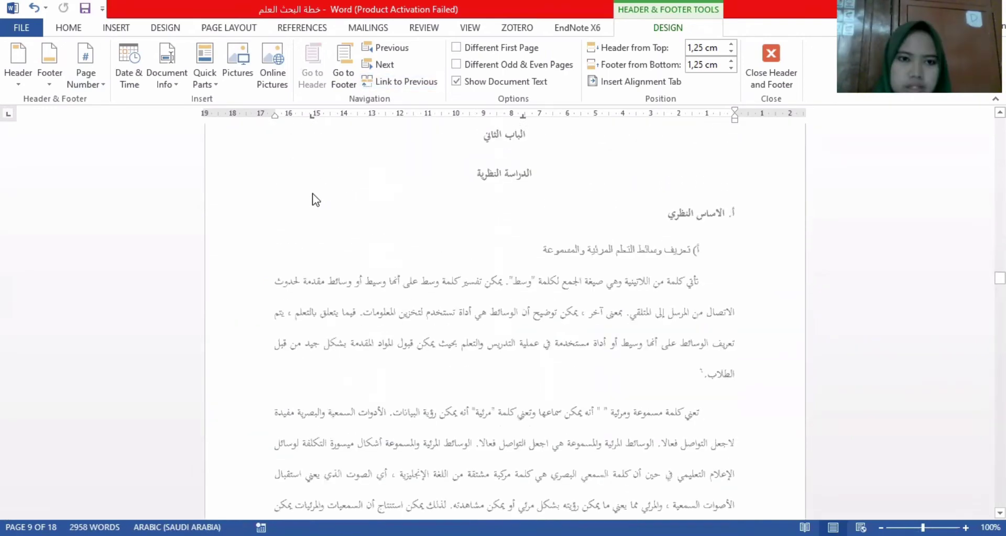
scroll(276, 273, "up", 3)
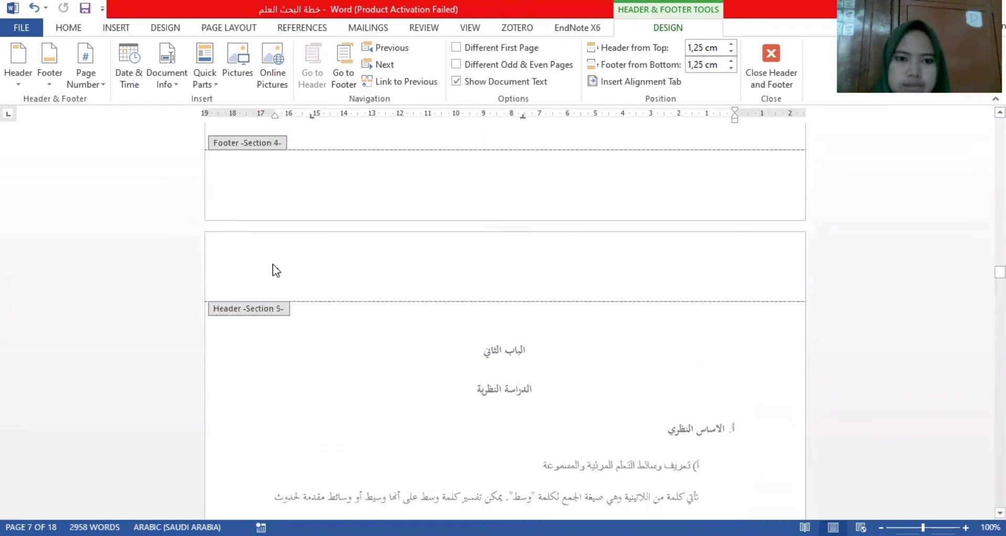
left_click(276, 267)
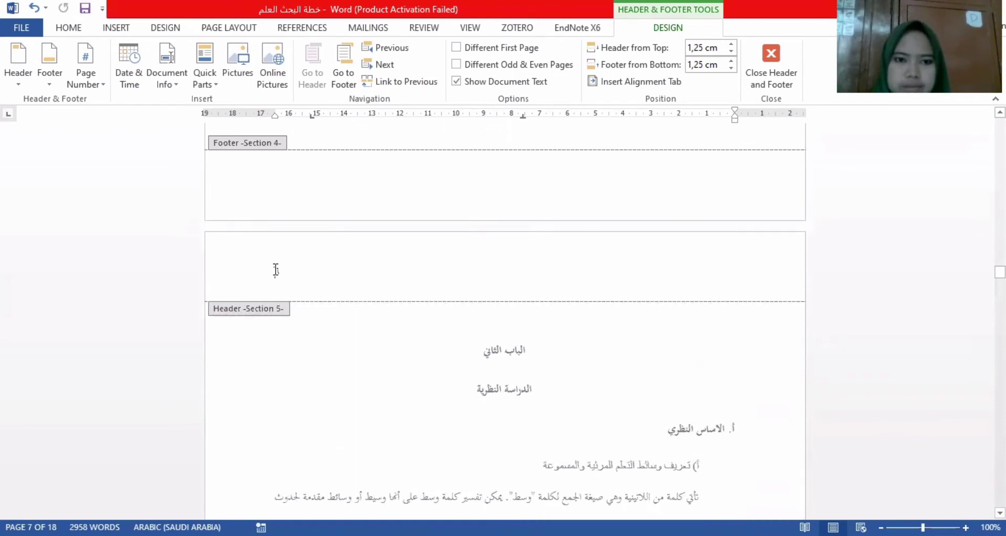
double_click(276, 270)
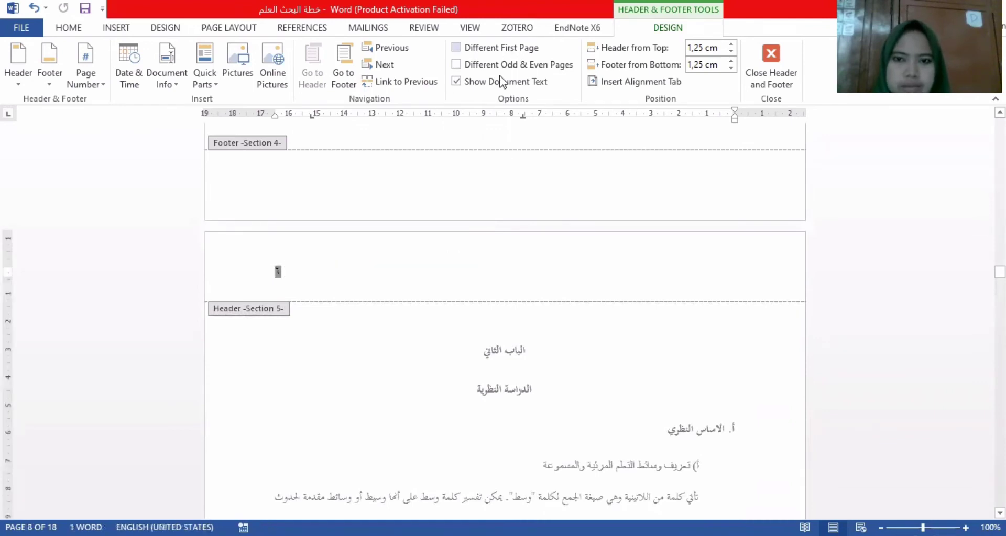
key("Delete")
Examine the header and footer page numbers from chapter two through the references page at the end of the document
scroll(382, 283, "up", 15)
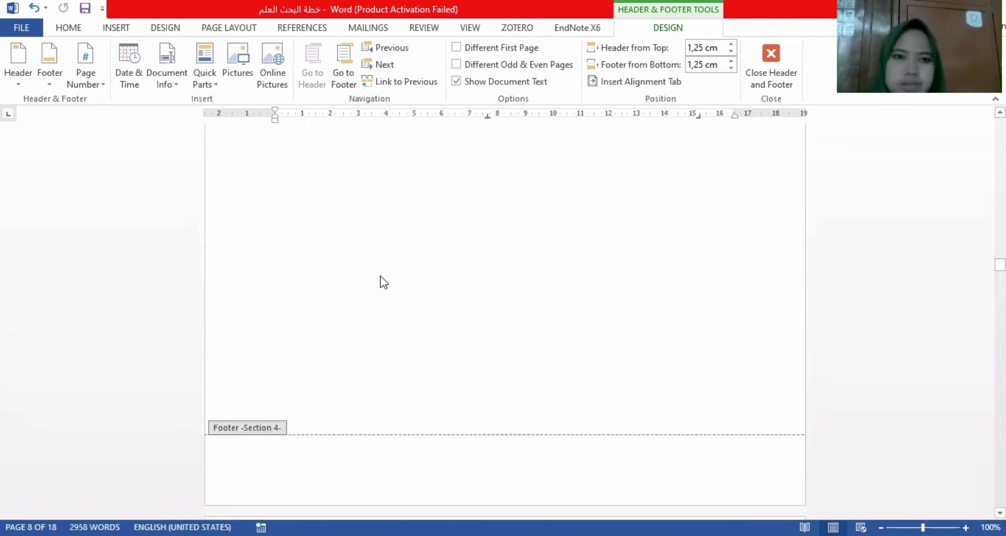
scroll(382, 283, "up", 20)
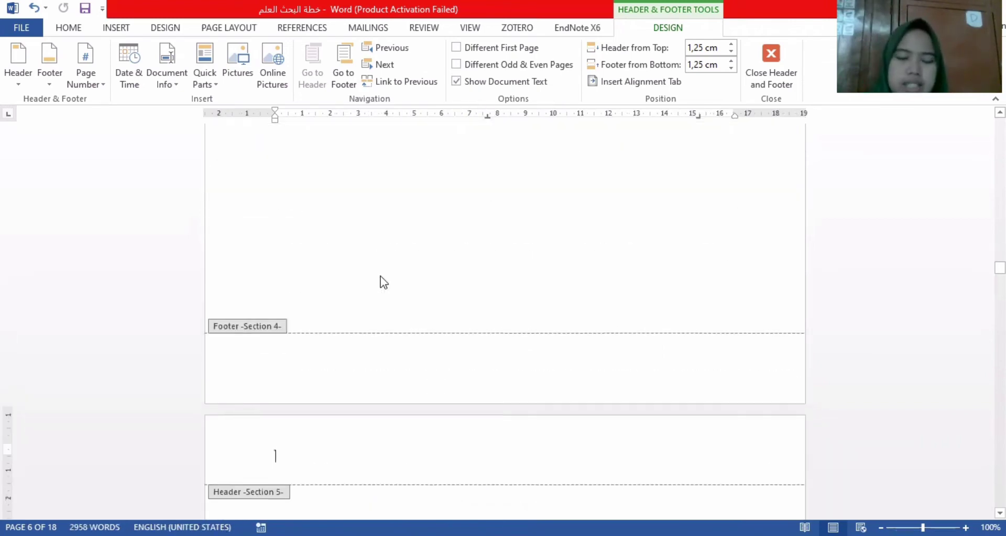
scroll(382, 283, "down", 10)
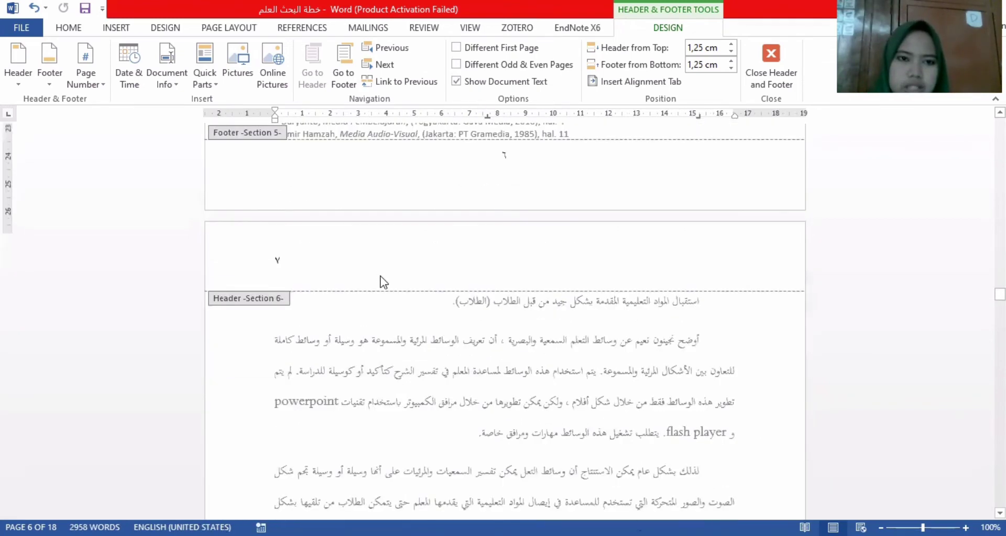
scroll(382, 283, "down", 15)
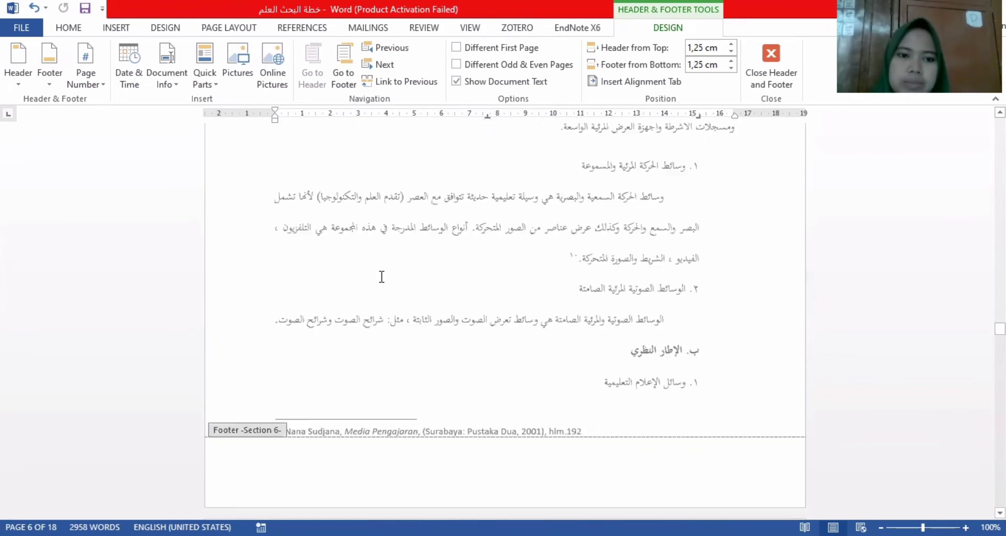
scroll(382, 283, "up", 8)
scroll(382, 280, "down", 15)
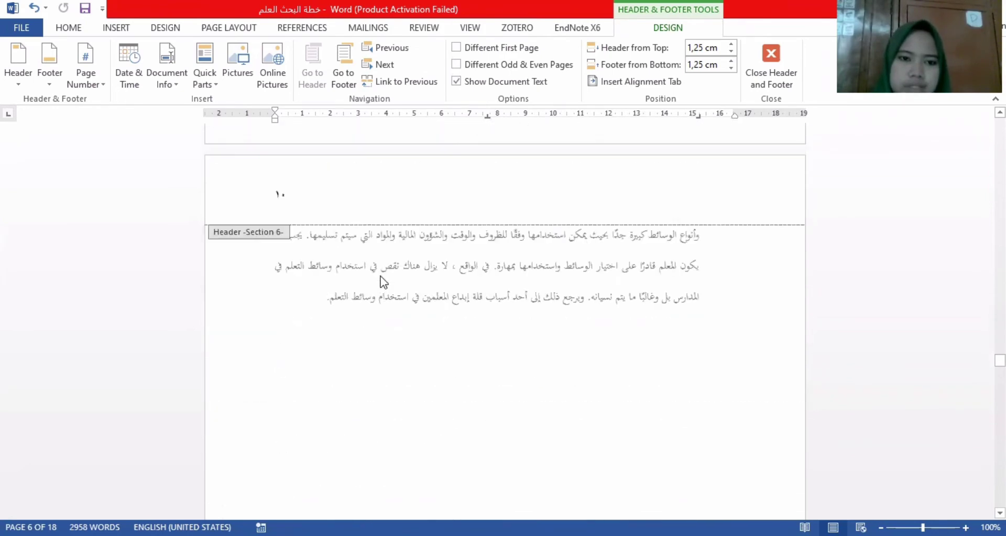
scroll(382, 277, "down", 15)
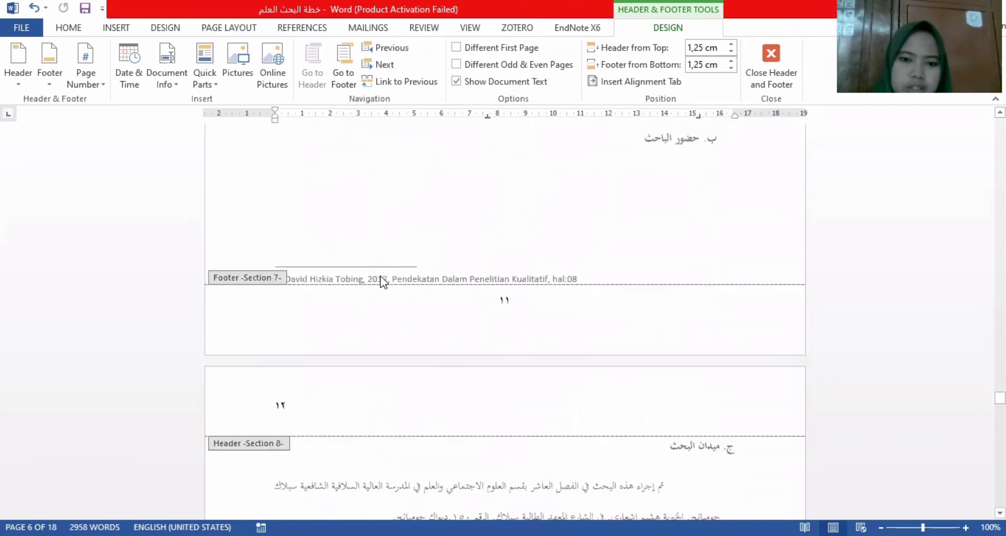
scroll(381, 281, "down", 1)
scroll(302, 254, "down", 20)
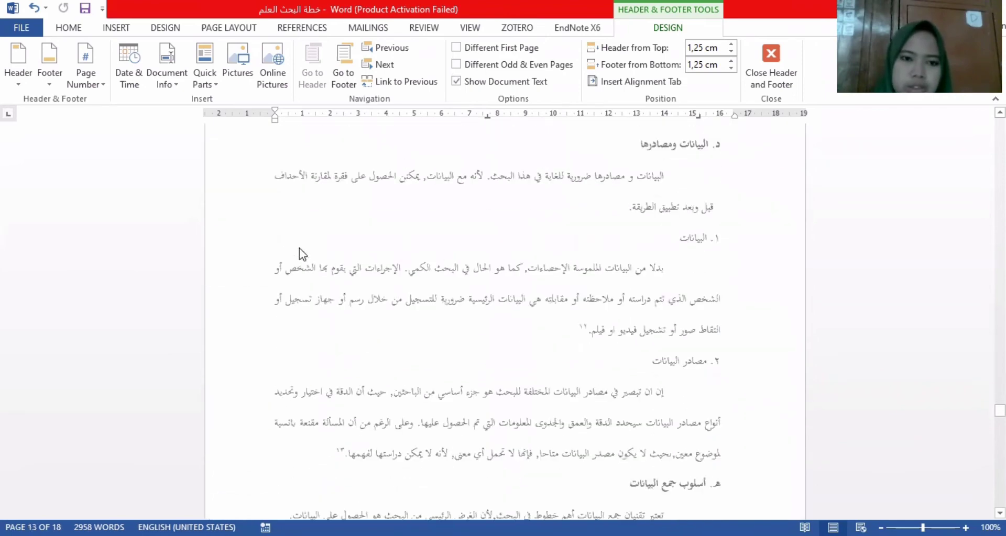
scroll(301, 254, "down", 20)
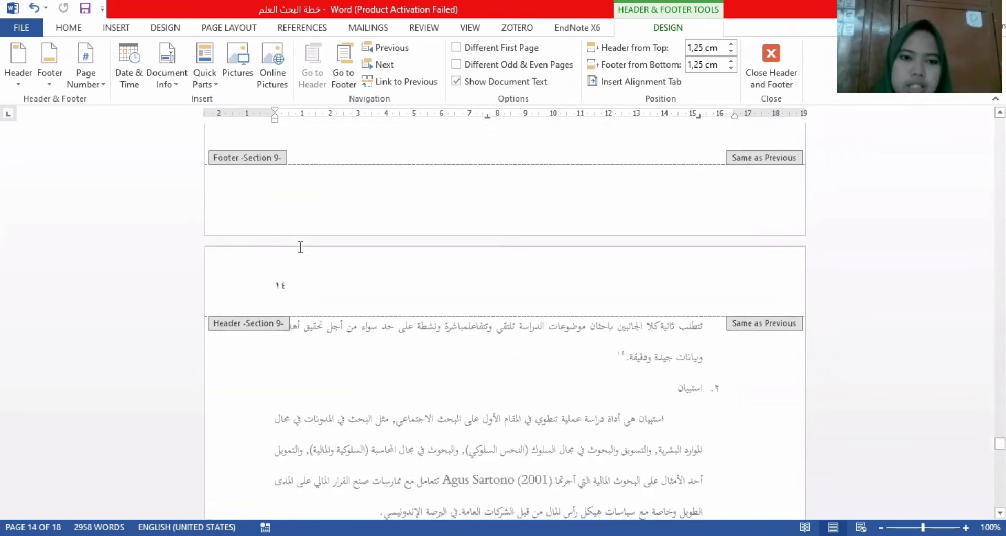
scroll(300, 247, "down", 20)
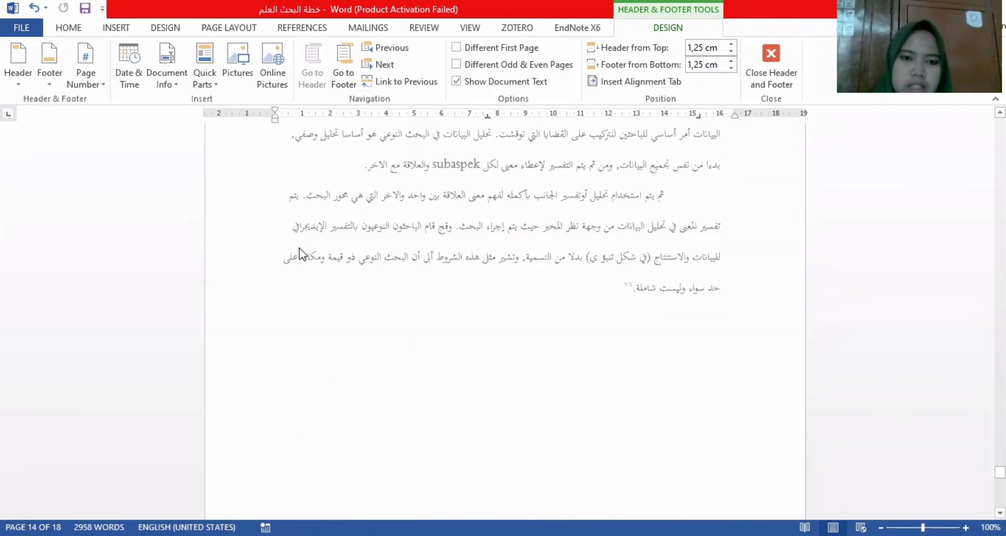
scroll(300, 247, "up", 4)
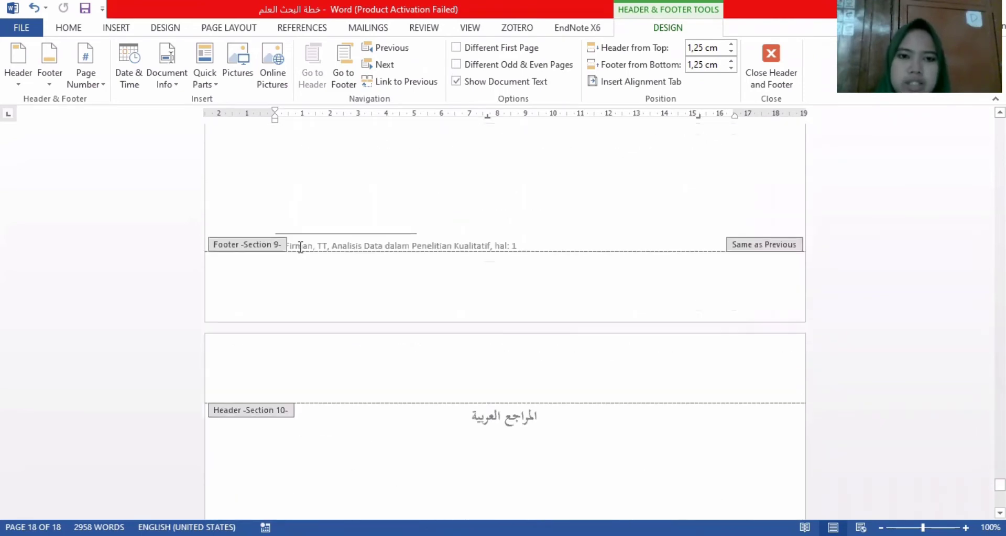
scroll(299, 251, "down", 9)
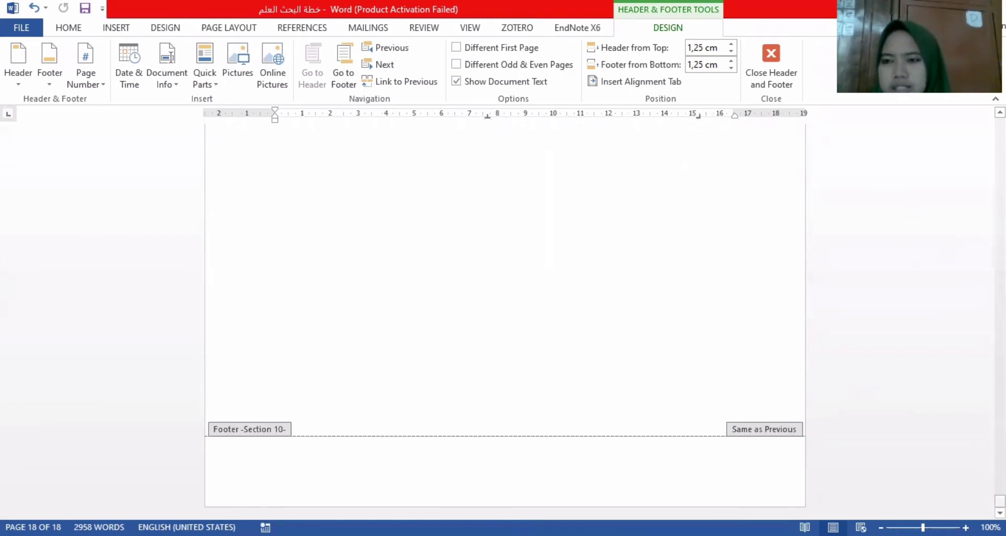
Delete the page number from the Section 1 header on the cover page
left_click_drag(999, 501, 1000, 124)
double_click(540, 329)
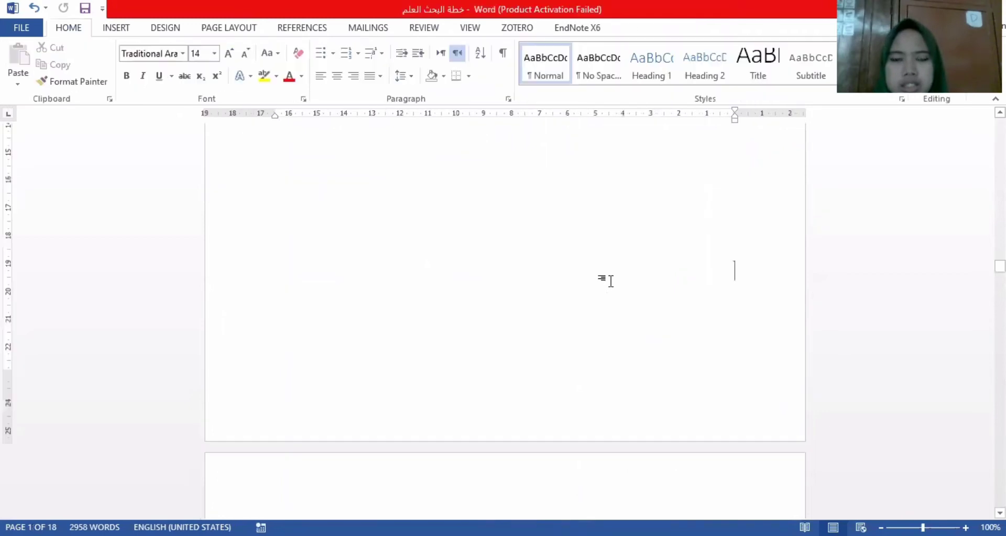
left_click(682, 217)
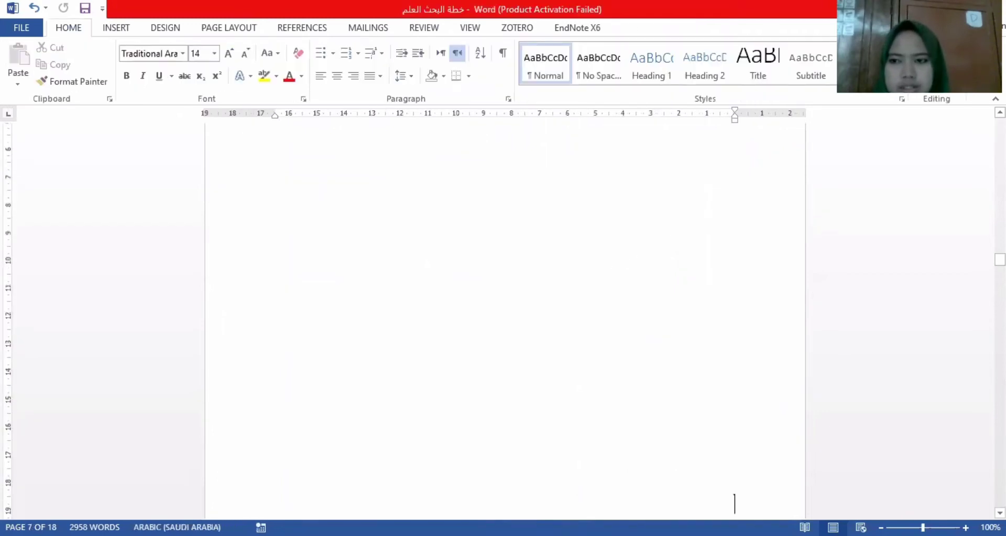
left_click_drag(999, 260, 999, 121)
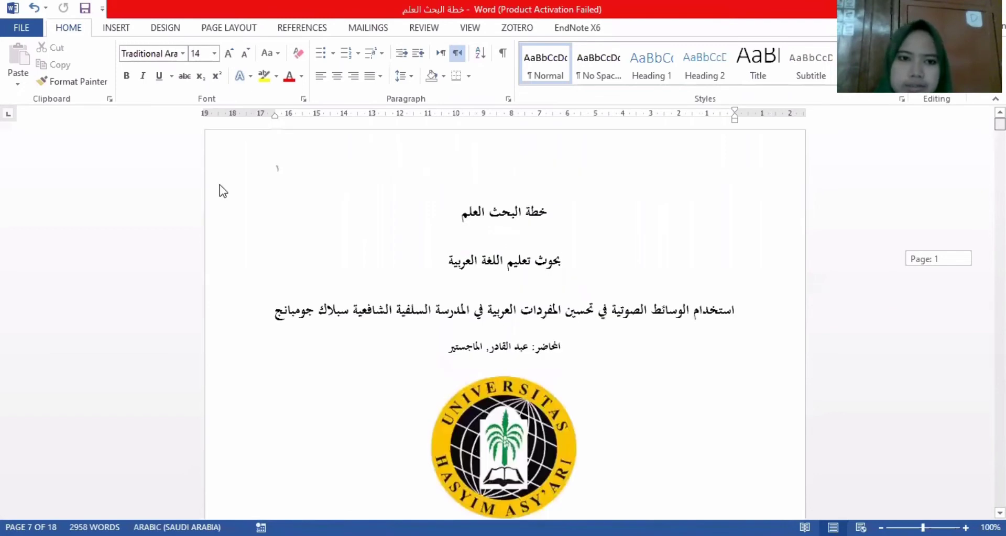
scroll(247, 181, "up", 1)
left_click(273, 178)
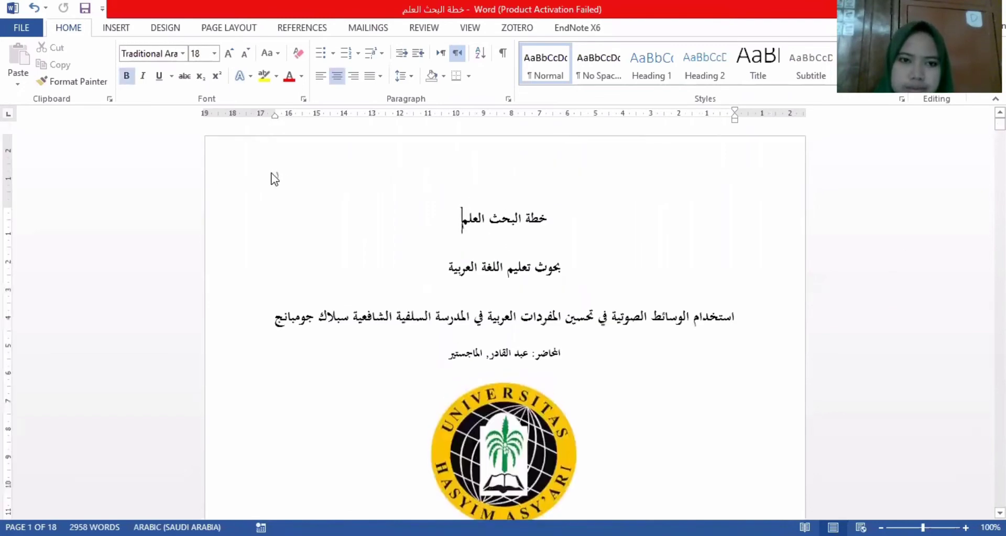
double_click(287, 174)
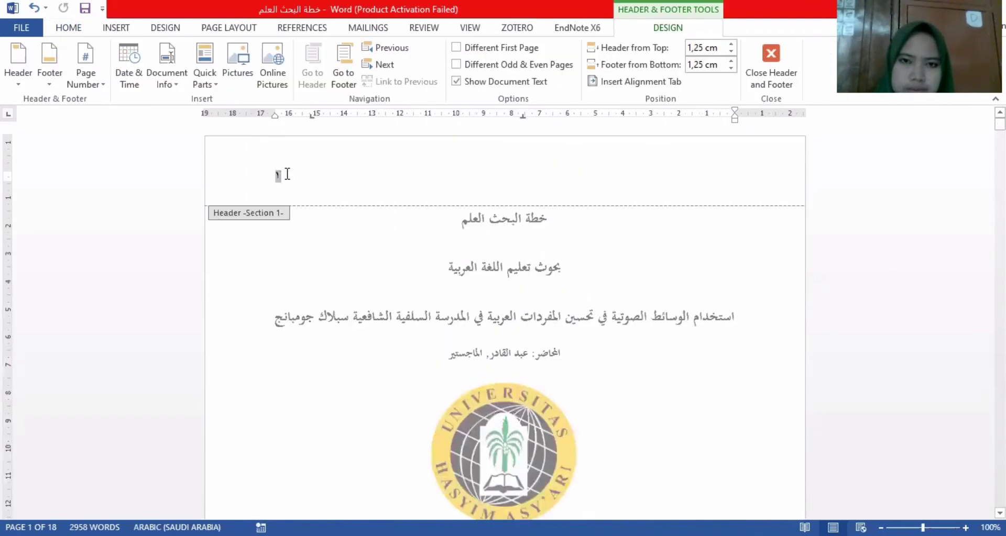
double_click(277, 177)
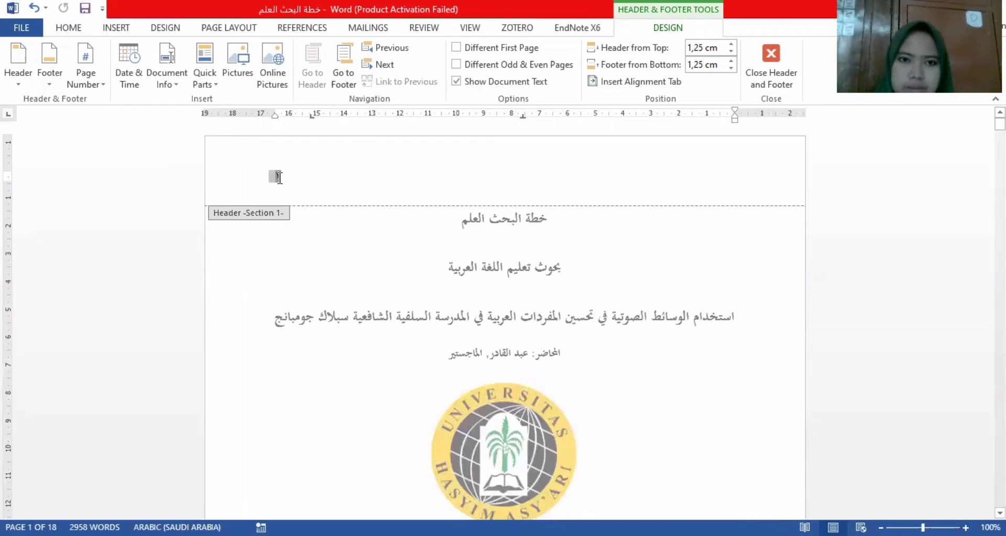
left_click(589, 202)
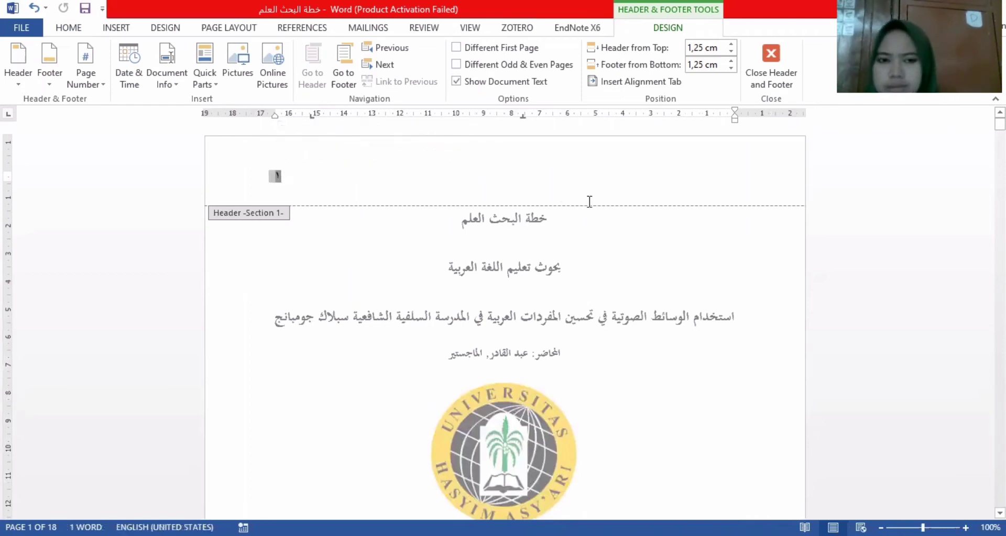
Delete the page number from the Section 2 header, check the Section 3 header, and undo the deletion
scroll(583, 211, "down", 10)
scroll(584, 212, "down", 8)
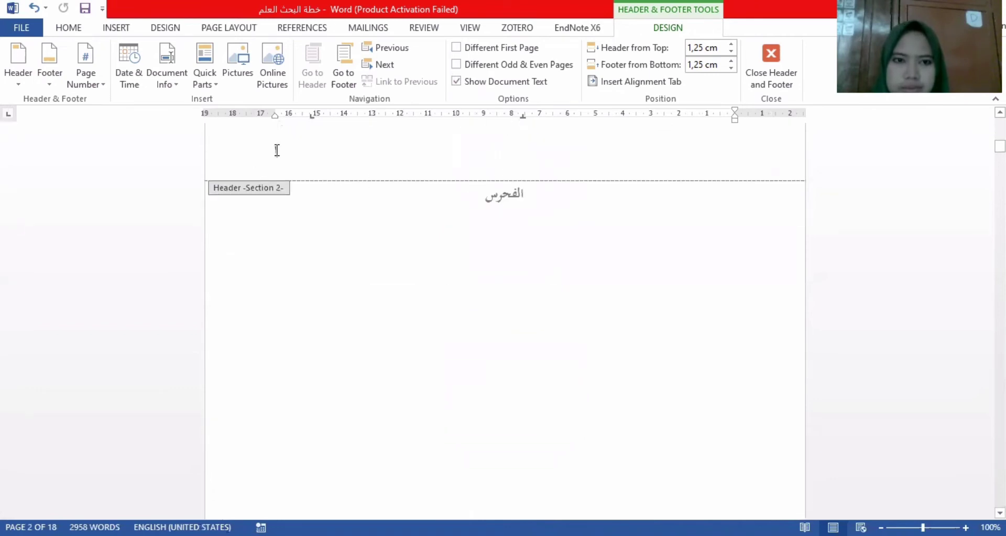
left_click(274, 151)
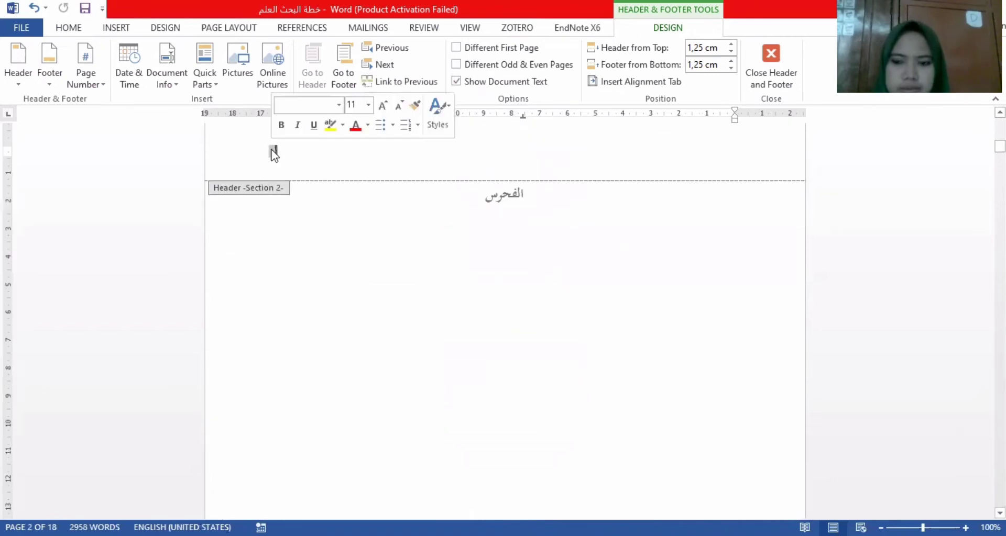
scroll(278, 152, "down", 15)
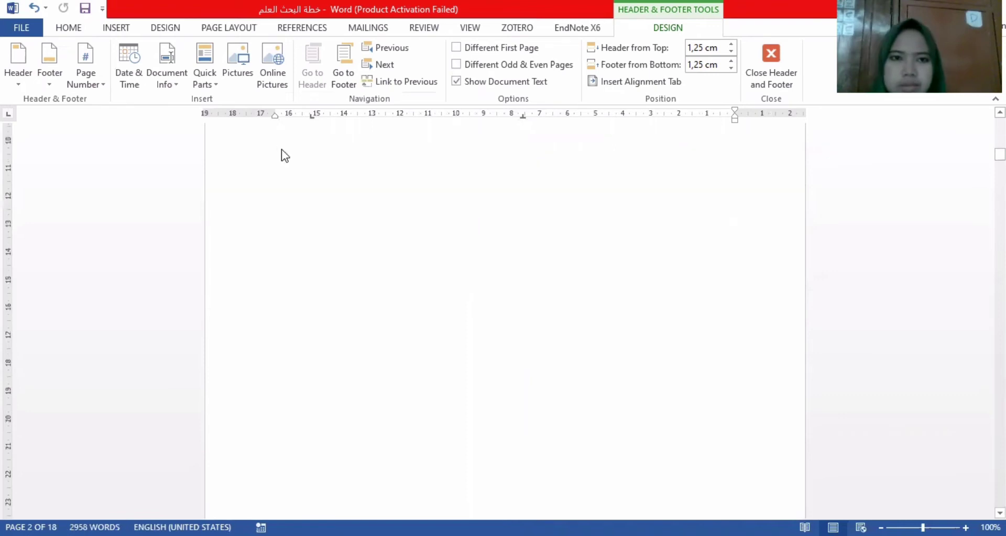
scroll(394, 185, "up", 3)
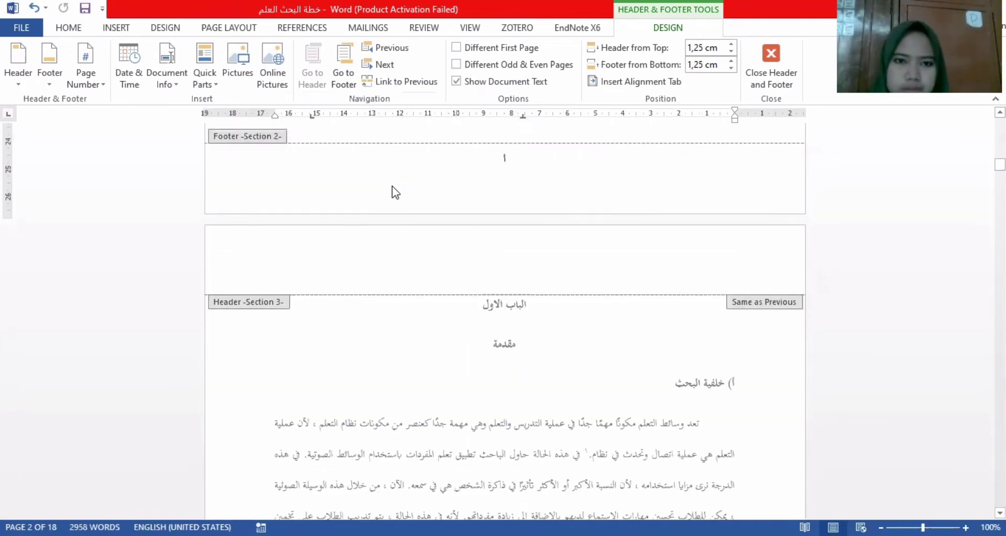
left_click(394, 193)
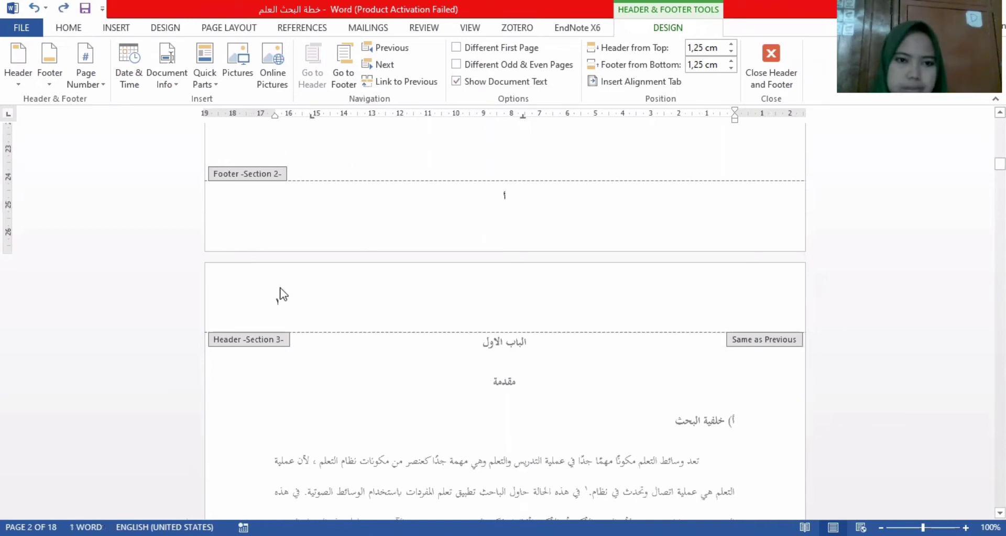
Unlink the Section 3 header on chapter one's opening page from the previous section
left_click(276, 304)
left_click(416, 81)
left_click(434, 179)
Delete the page number from the Section 2 header on the الفحرس page
scroll(433, 180, "up", 12)
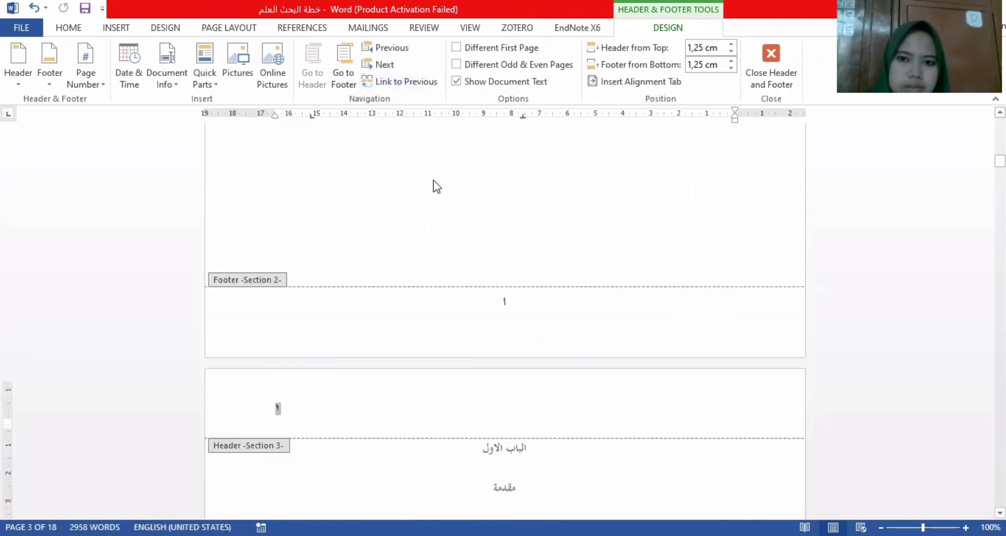
left_click(276, 164)
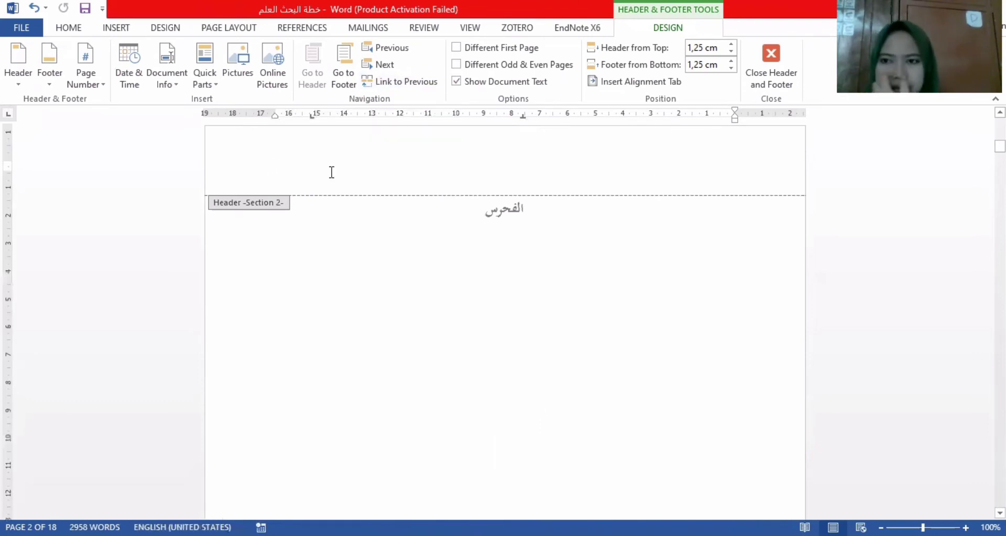
scroll(516, 240, "up", 3)
scroll(516, 240, "up", 15)
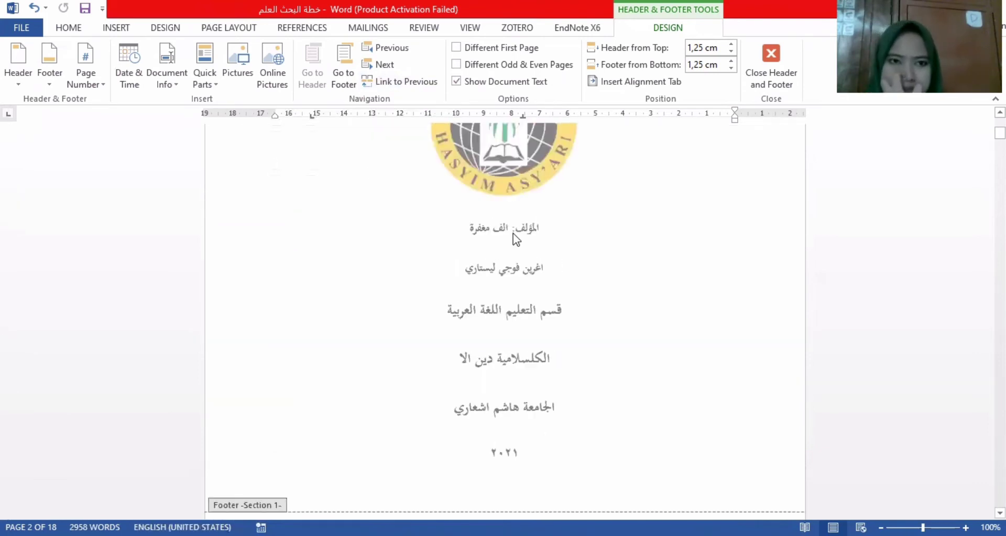
scroll(599, 310, "down", 5)
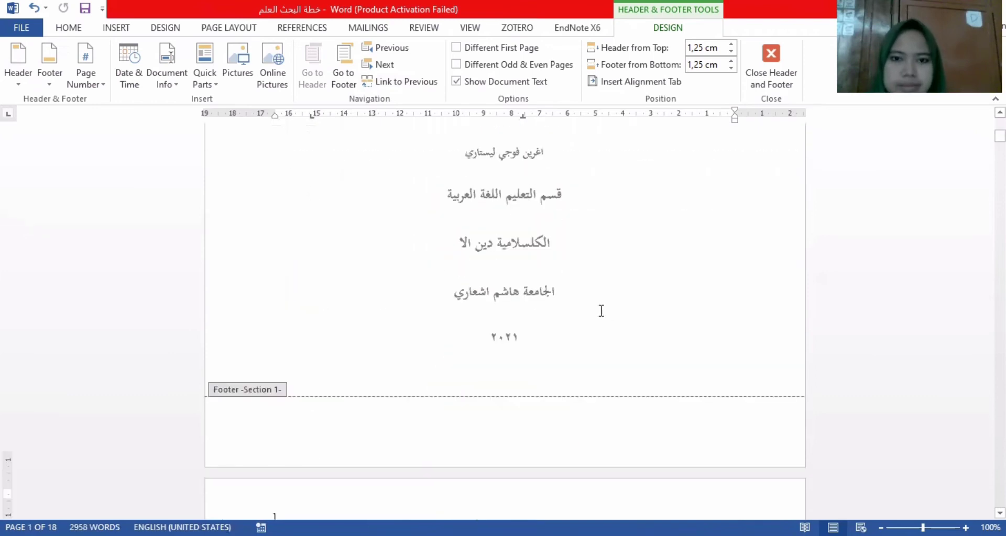
Leave header and footer editing and add a new line after the heading الفحرس
double_click(597, 310)
left_click(502, 352)
scroll(504, 349, "down", 10)
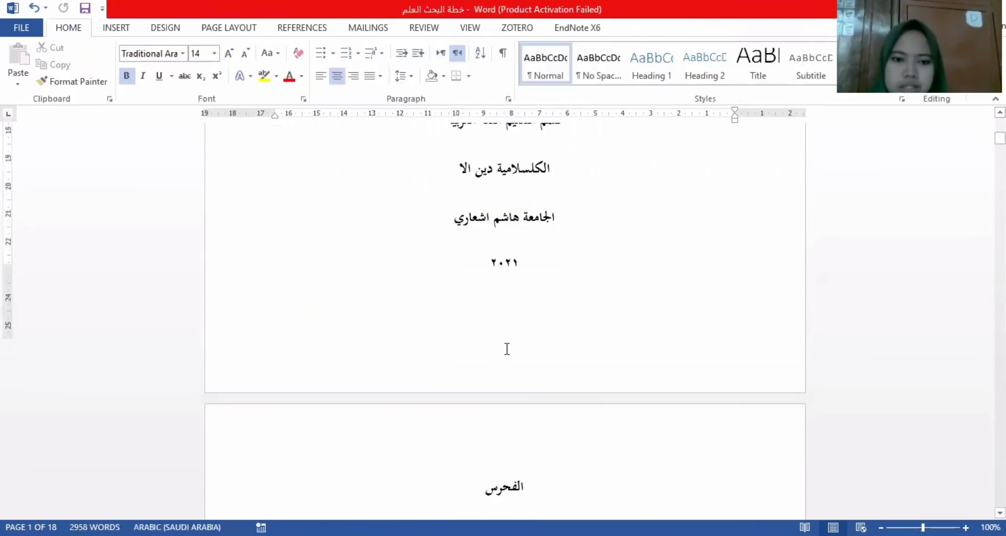
scroll(506, 349, "down", 5)
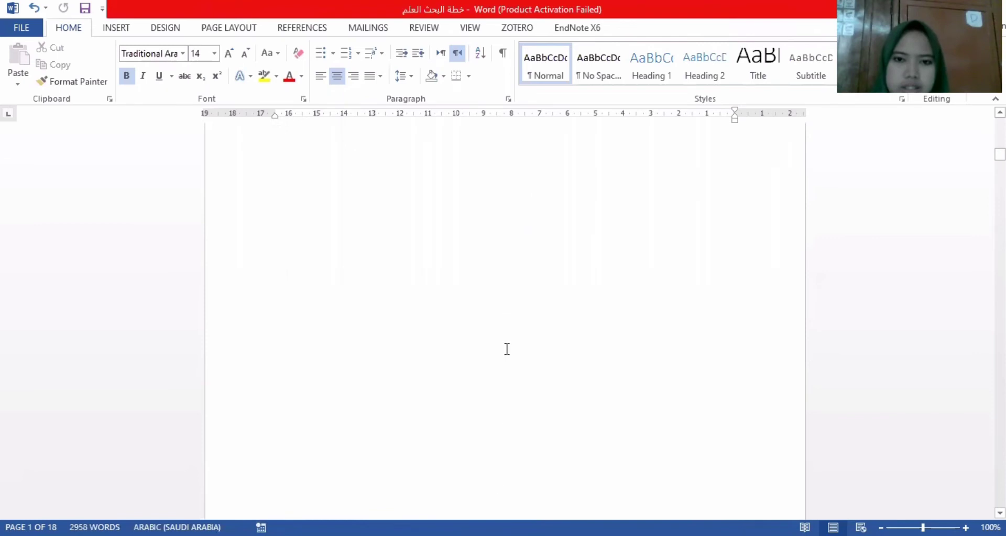
scroll(506, 349, "up", 3)
left_click(478, 249)
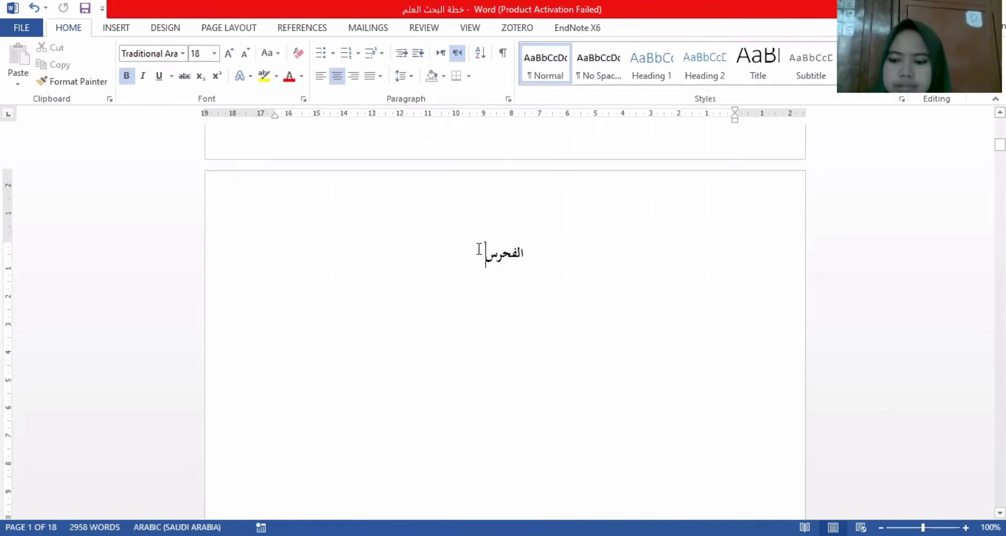
key("Return")
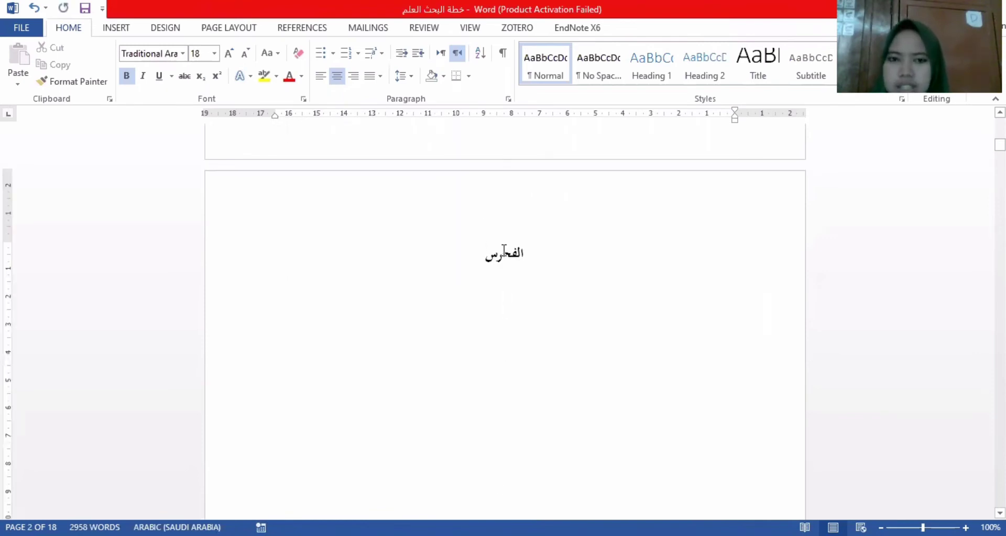
Right-align the empty line below the heading الفحرس
key("ctrl+r")
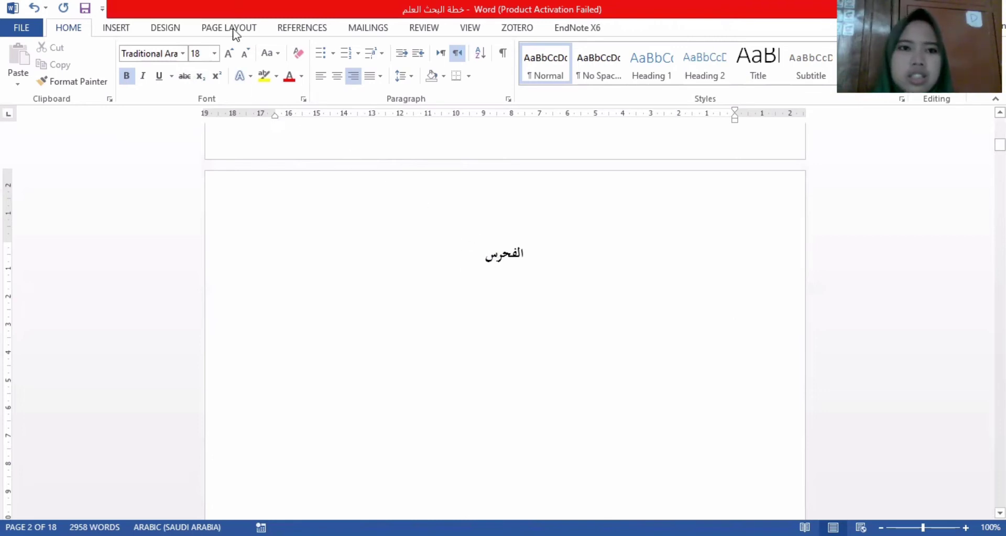
left_click(303, 28)
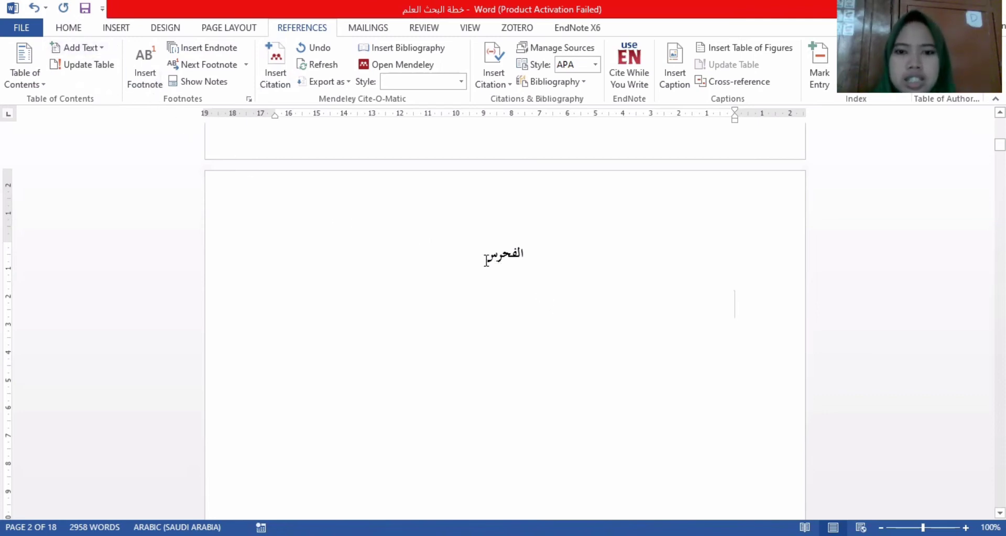
left_click_drag(485, 261, 533, 259)
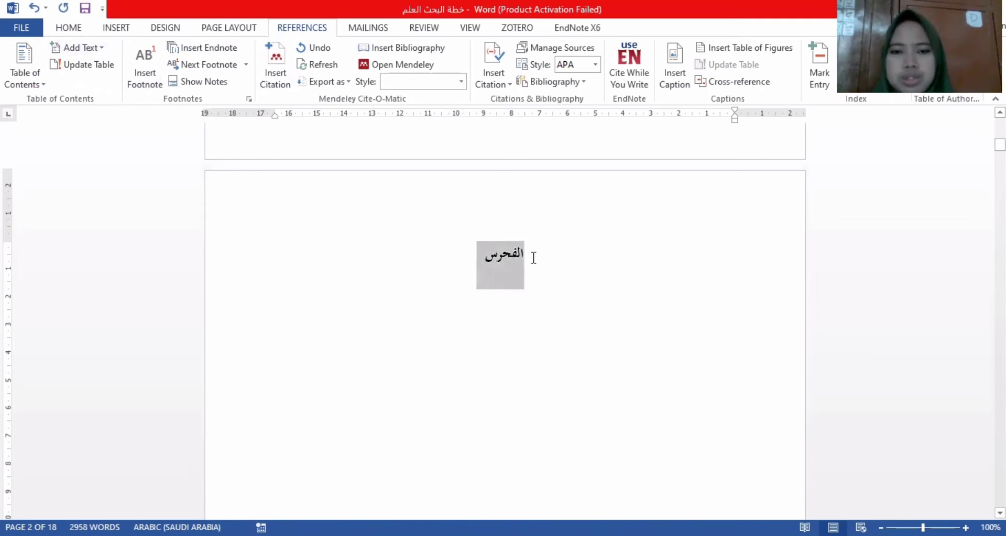
left_click(533, 266)
Try adding the chapter title الباب الاول to the table of contents as Level 1, and undo it
scroll(534, 270, "down", 10)
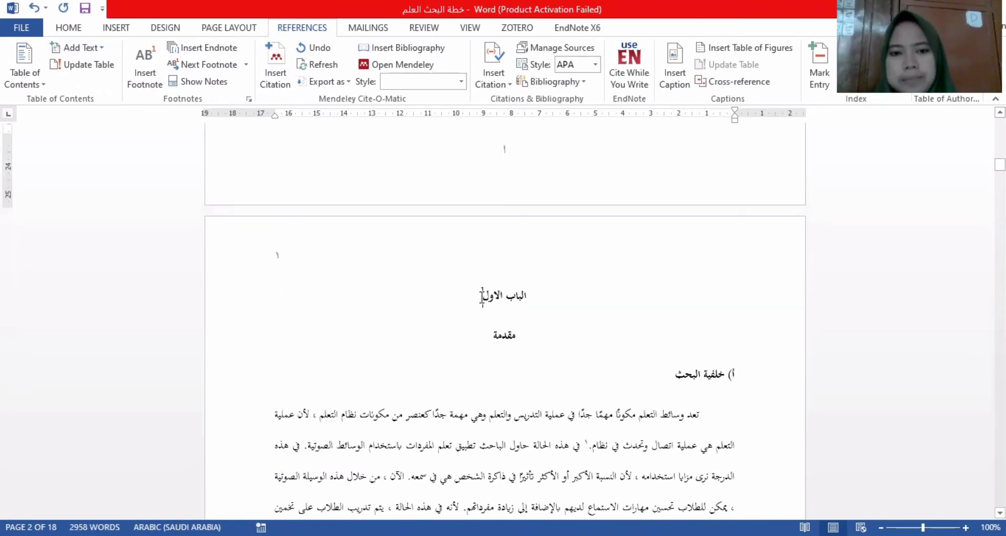
left_click_drag(482, 296, 547, 297)
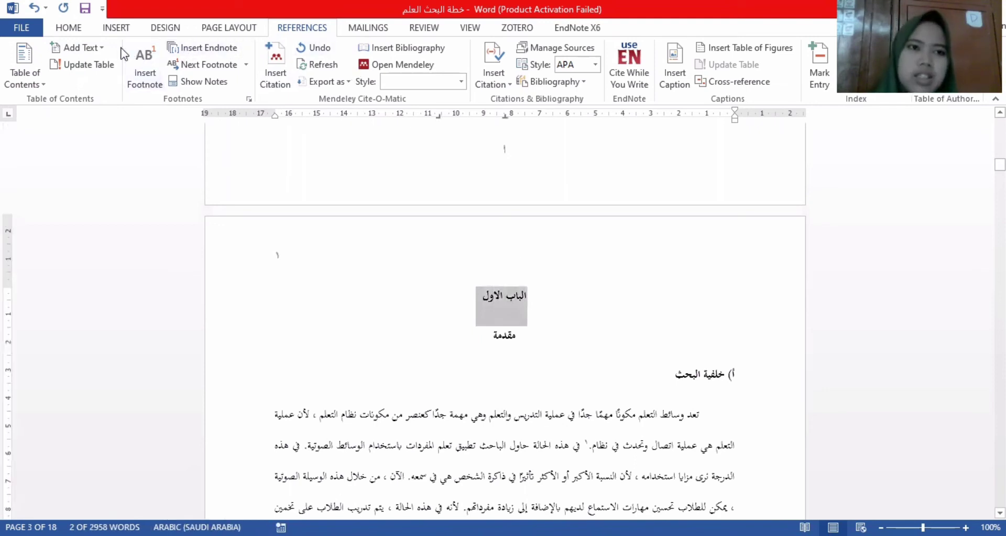
left_click(79, 47)
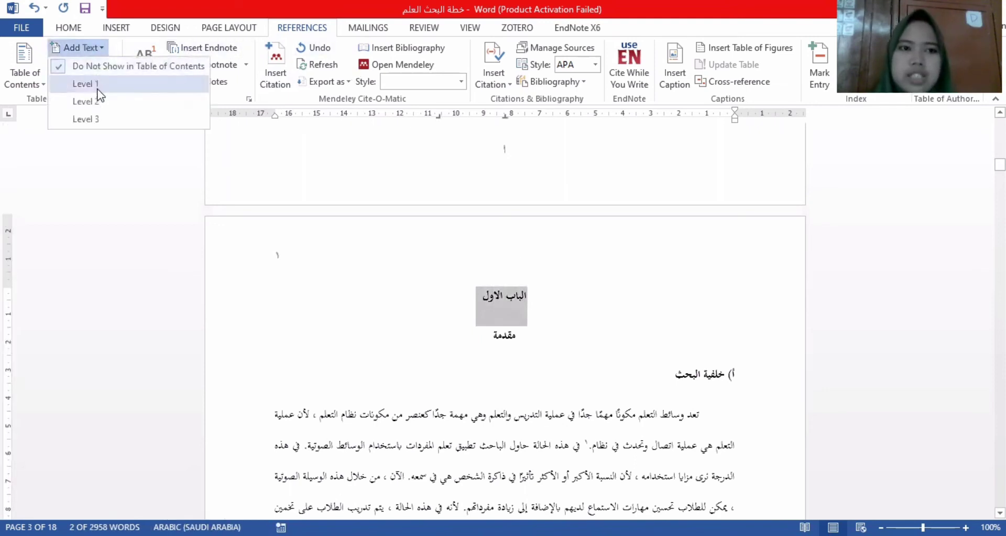
left_click(97, 90)
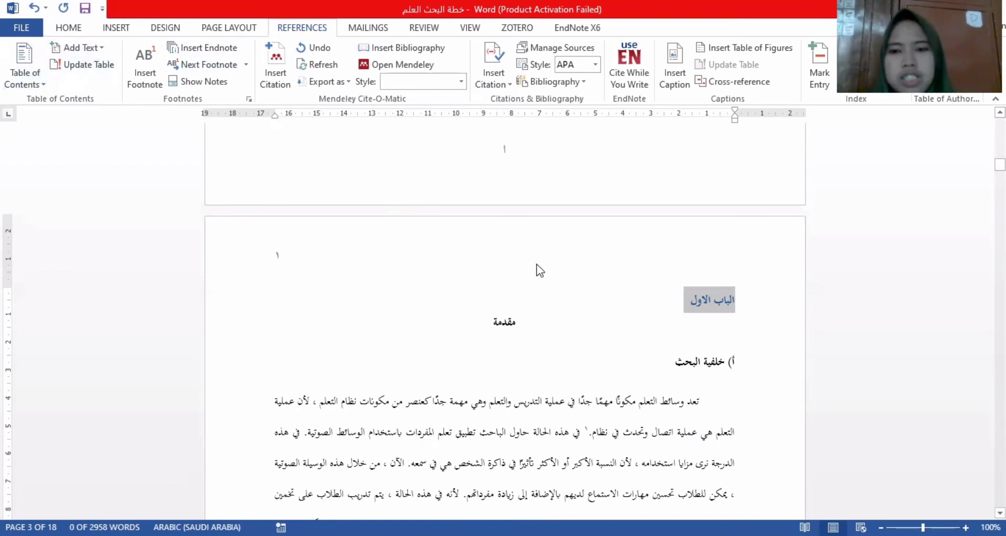
scroll(539, 208, "up", 6)
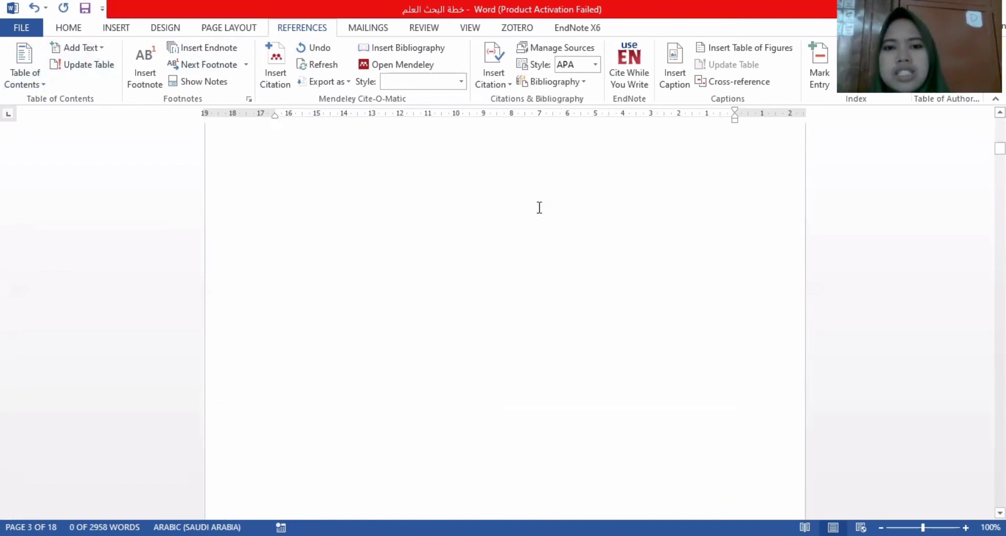
scroll(539, 207, "down", 3)
scroll(539, 208, "up", 3)
scroll(539, 207, "down", 4)
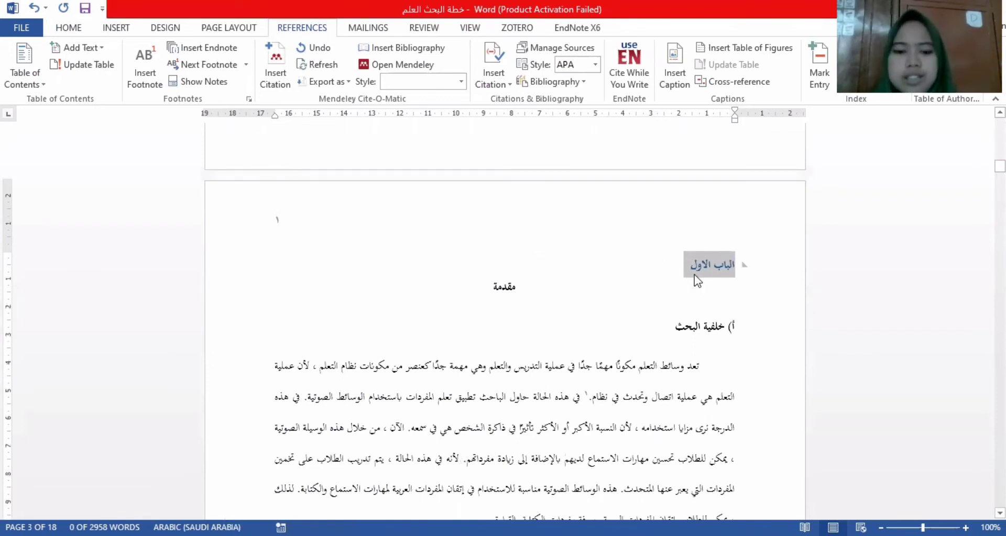
key("ctrl+z")
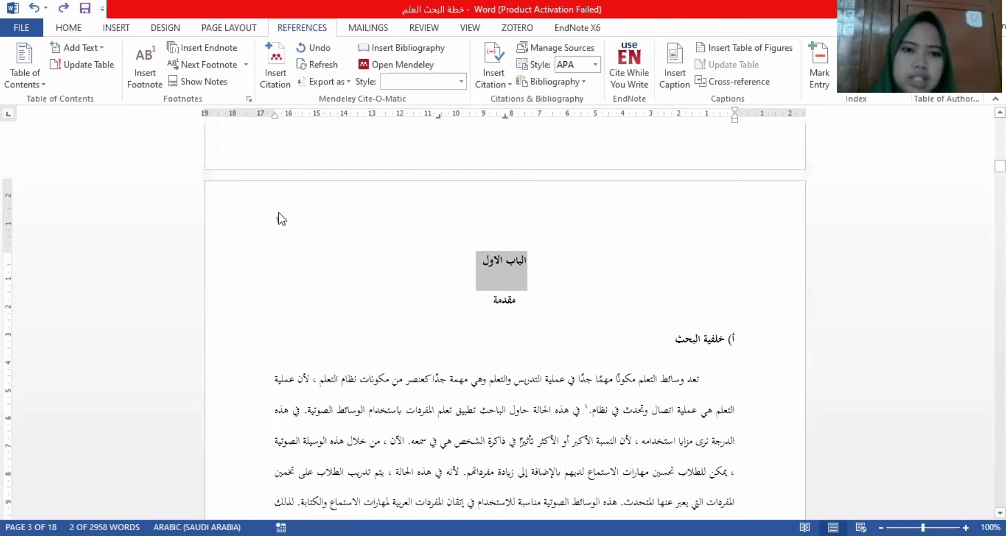
Unlink the Section 4 header on chapter one's second page from the previous section
double_click(280, 218)
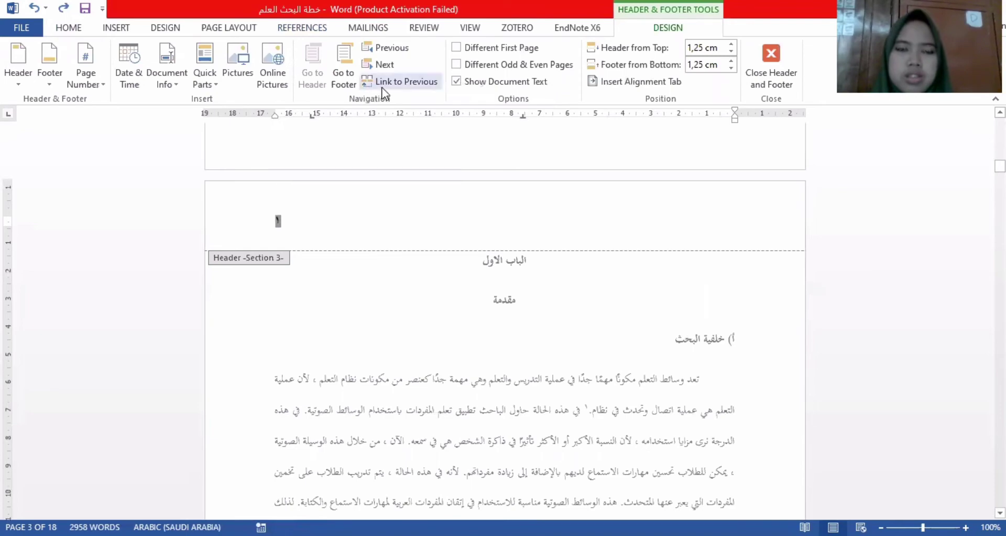
scroll(598, 246, "down", 10)
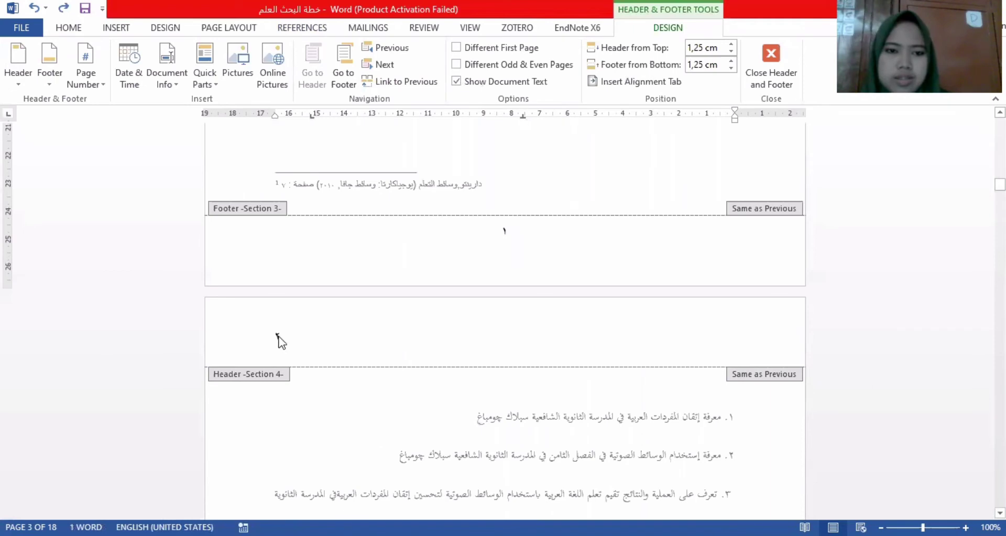
left_click(278, 335)
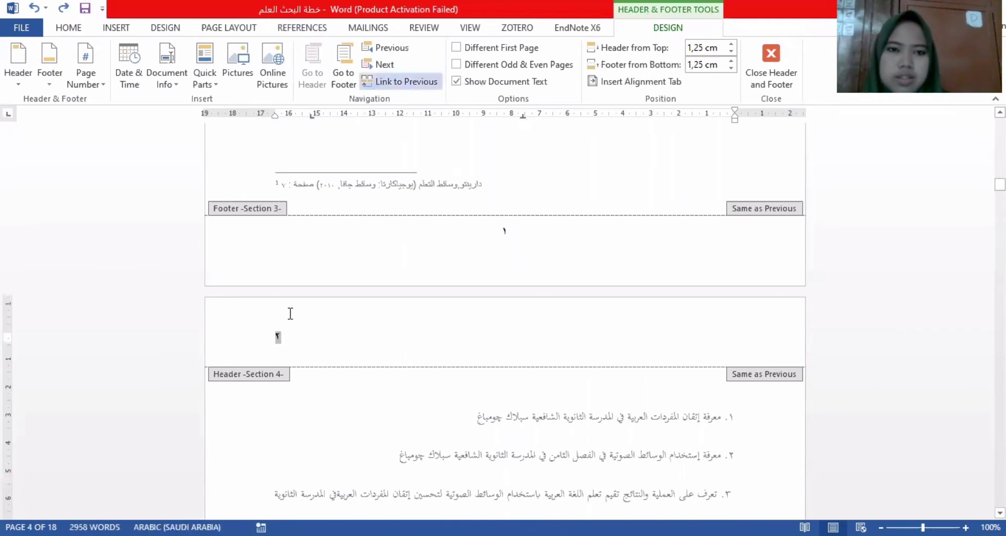
left_click(413, 84)
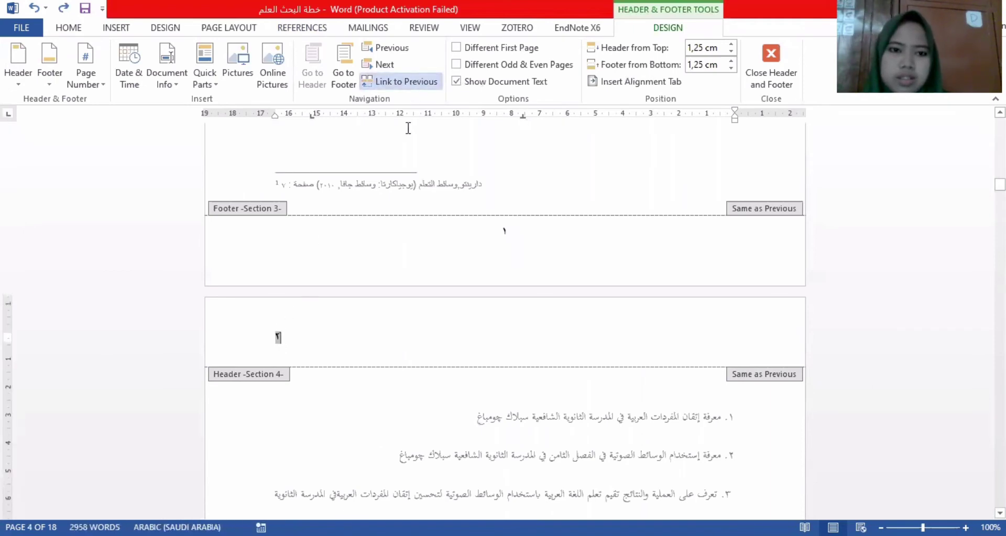
scroll(407, 130, "down", 5)
scroll(283, 193, "up", 8)
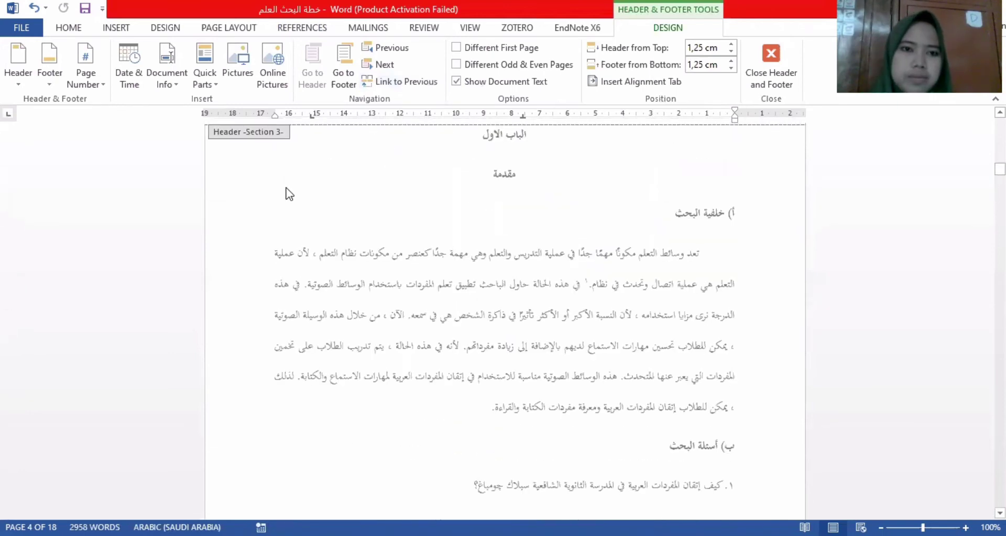
Remove the page number from the Section 3 header on chapter one's opening page and leave header editing
left_click(279, 197)
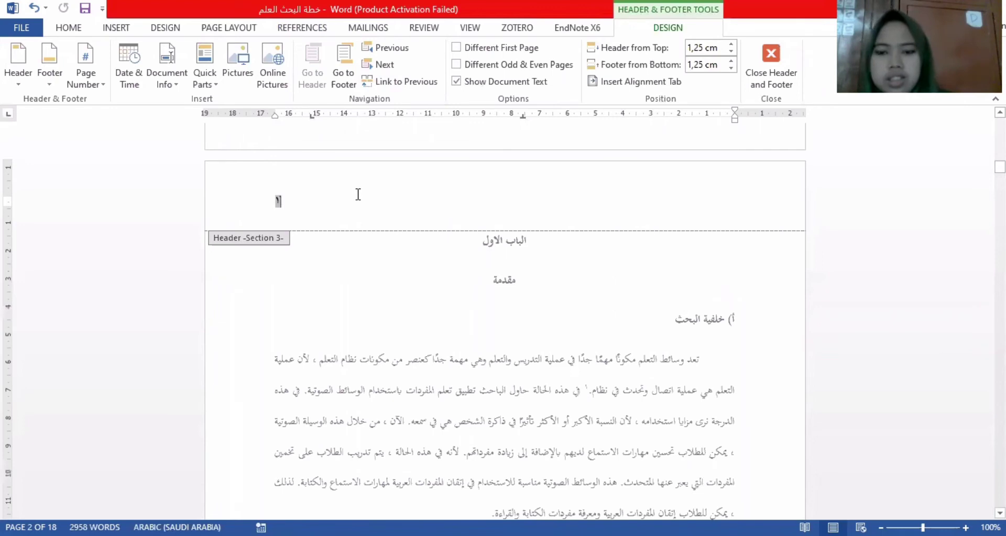
key("ctrl+e")
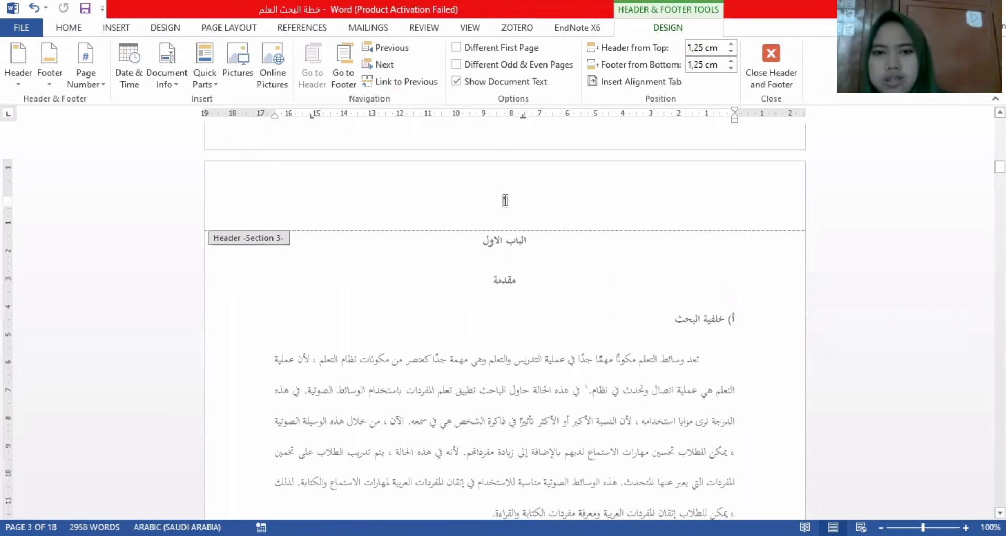
key("alt+shift+p")
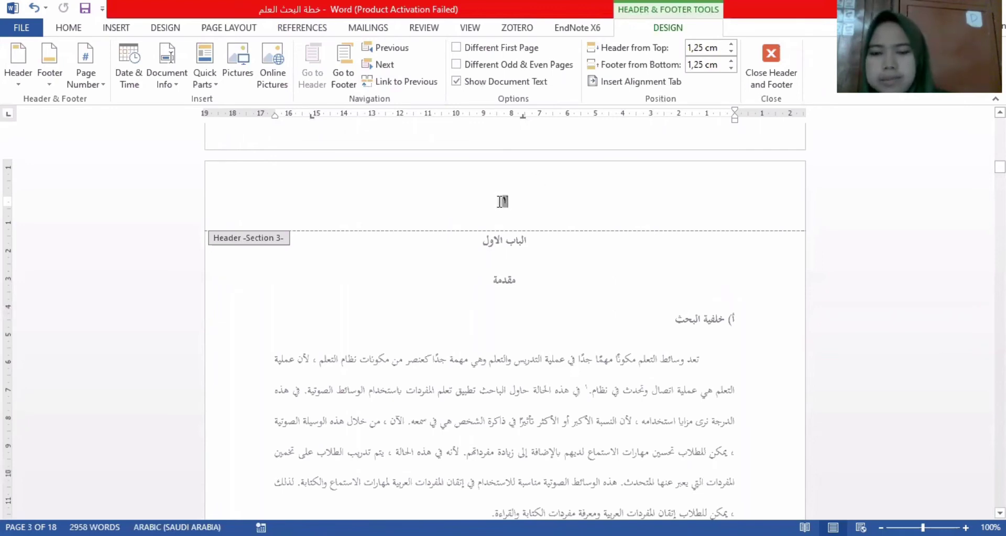
scroll(503, 199, "down", 10)
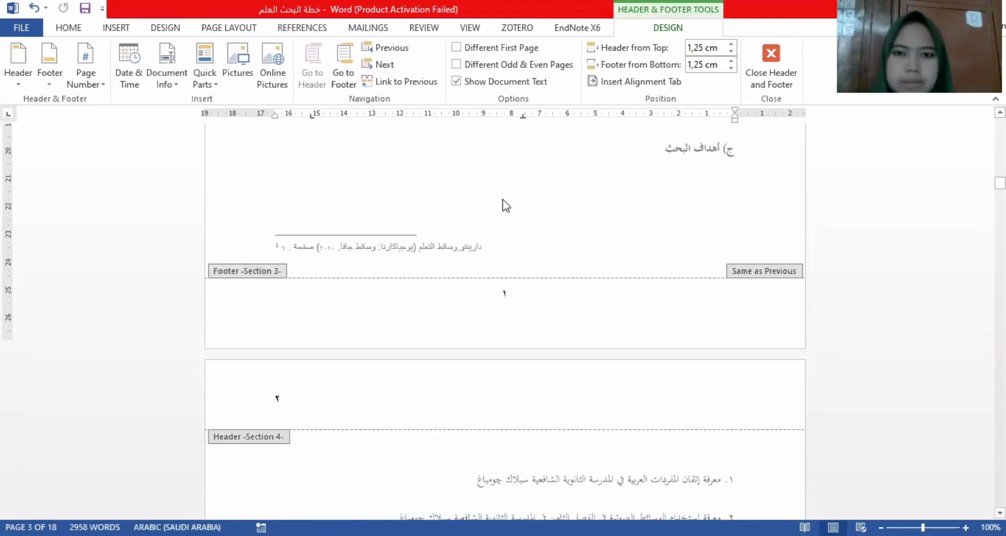
scroll(503, 204, "up", 5)
double_click(505, 199)
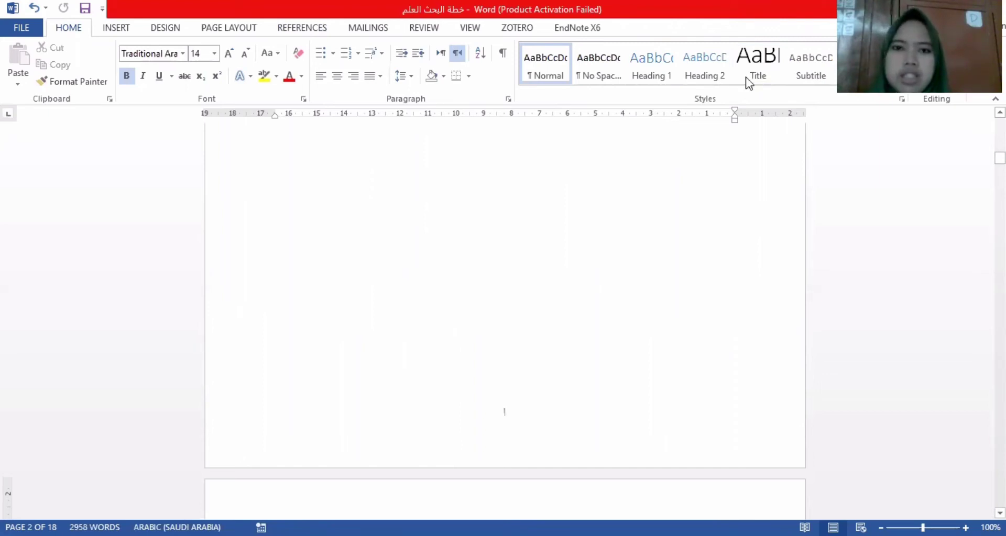
Start a new style from the formatting of the chapter title الباب الاول and name it bab utama
left_click(833, 88)
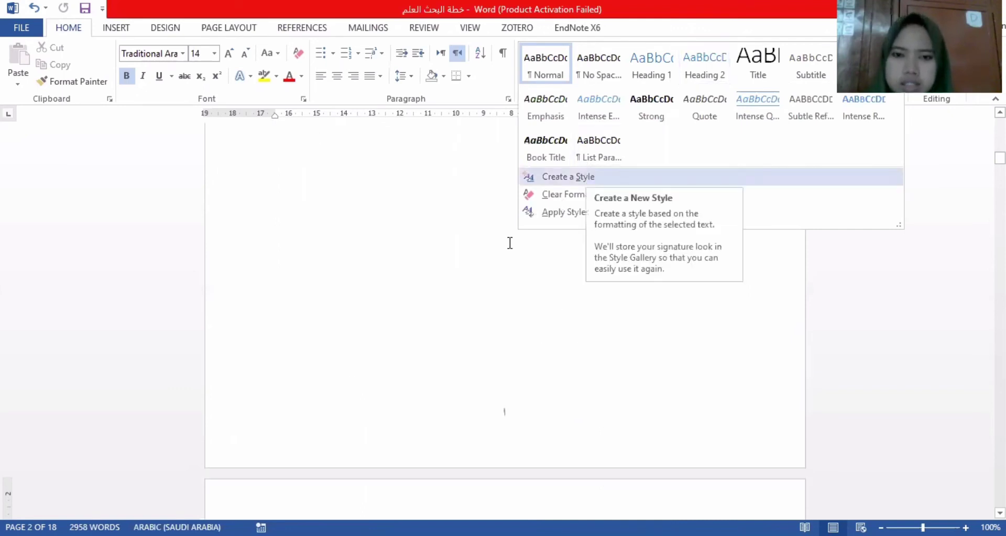
left_click(474, 274)
scroll(473, 274, "down", 5)
triple_click(514, 273)
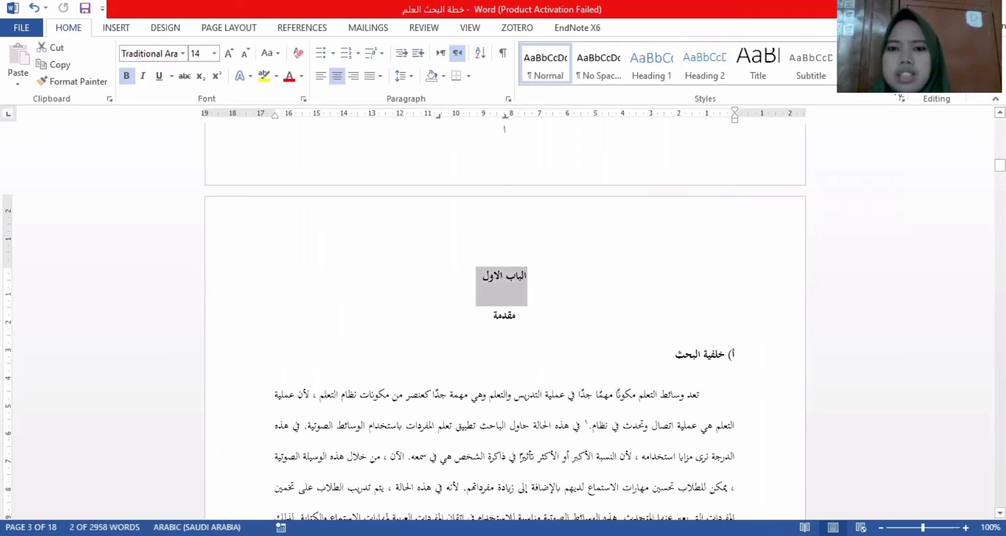
key("alt+h")
key("l")
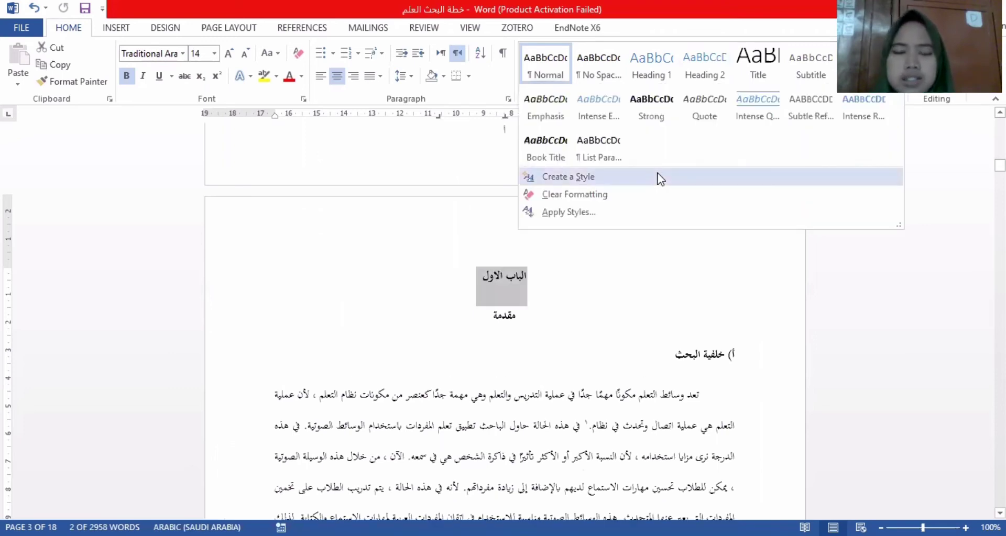
left_click(661, 177)
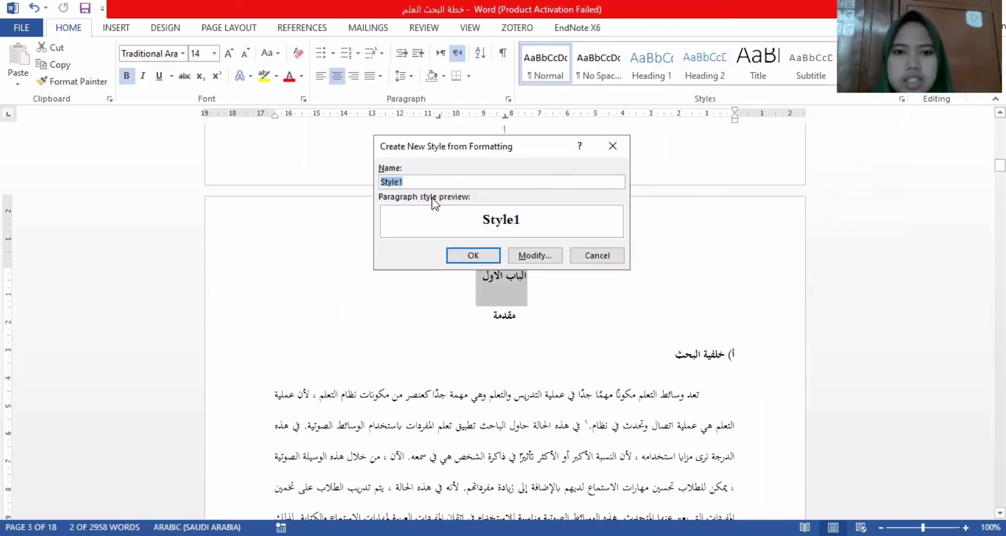
key("BackSpace")
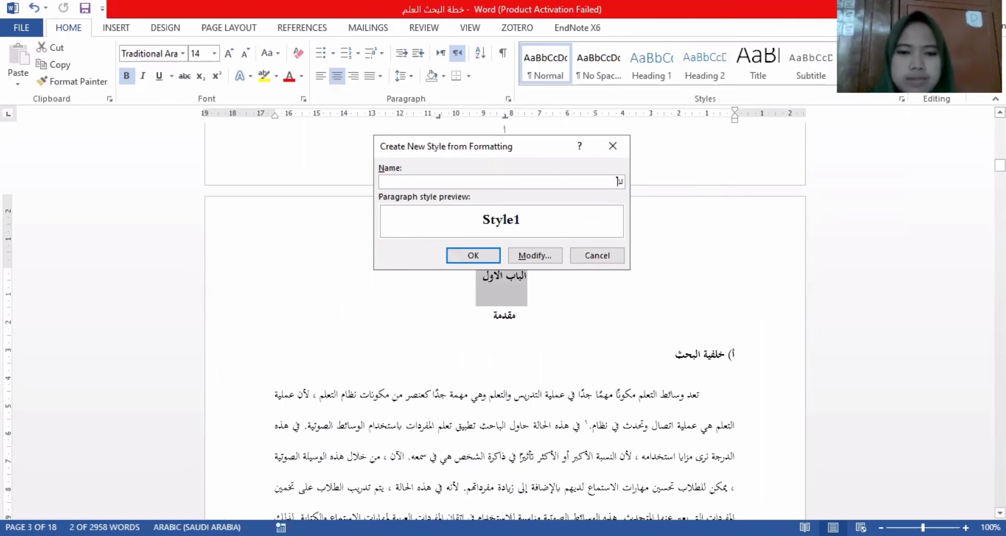
type("لاشلا")
key("BackSpace")
key("BackSpace")
key("BackSpace")
key("BackSpace")
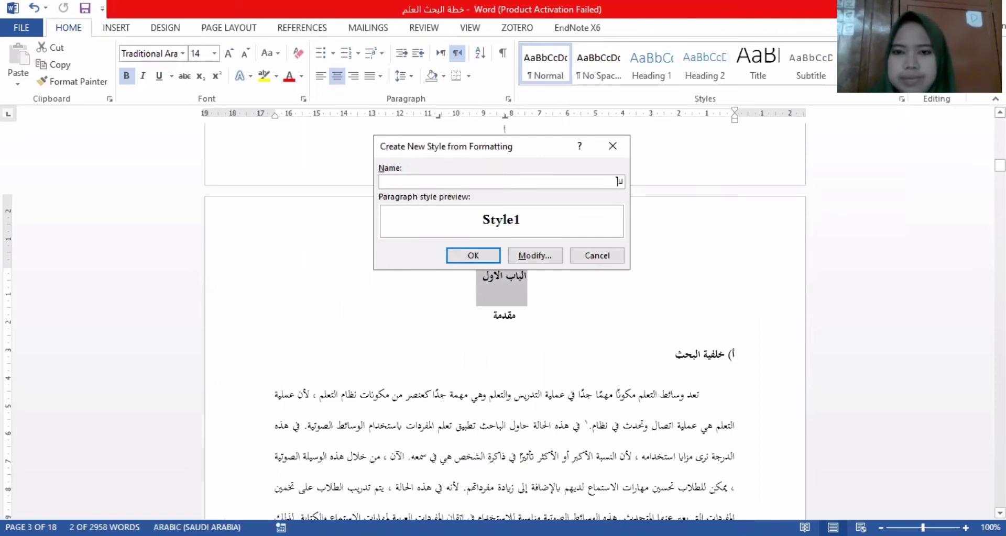
key("BackSpace")
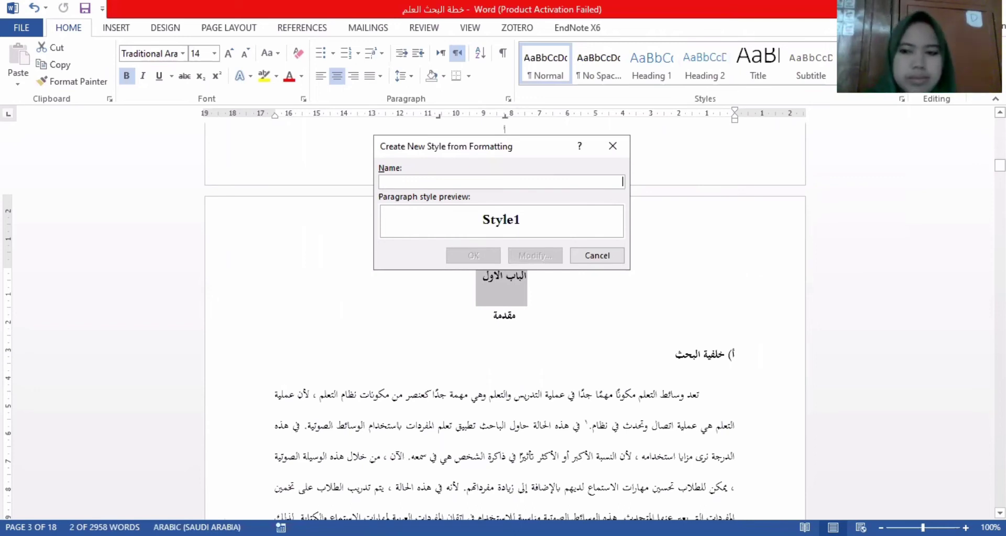
type("bab uta")
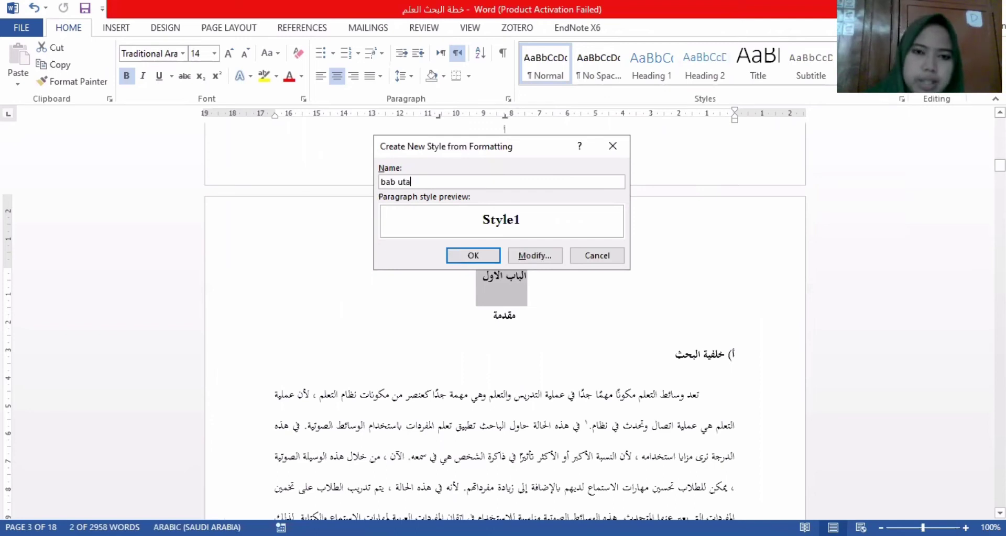
type("ma")
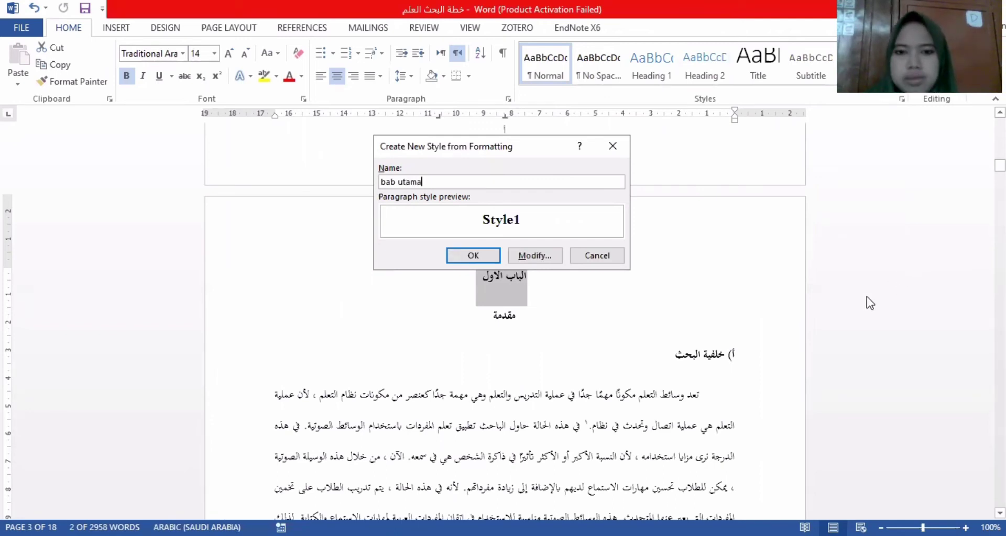
Modify the bab utama style to a Latin font size of 18, choose all scripts, and save the style
left_click(527, 256)
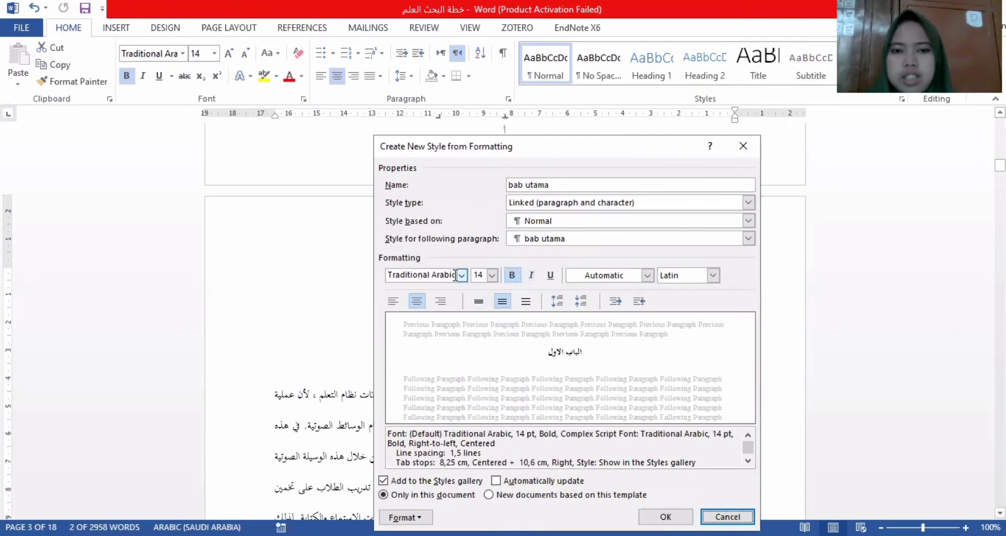
left_click(492, 276)
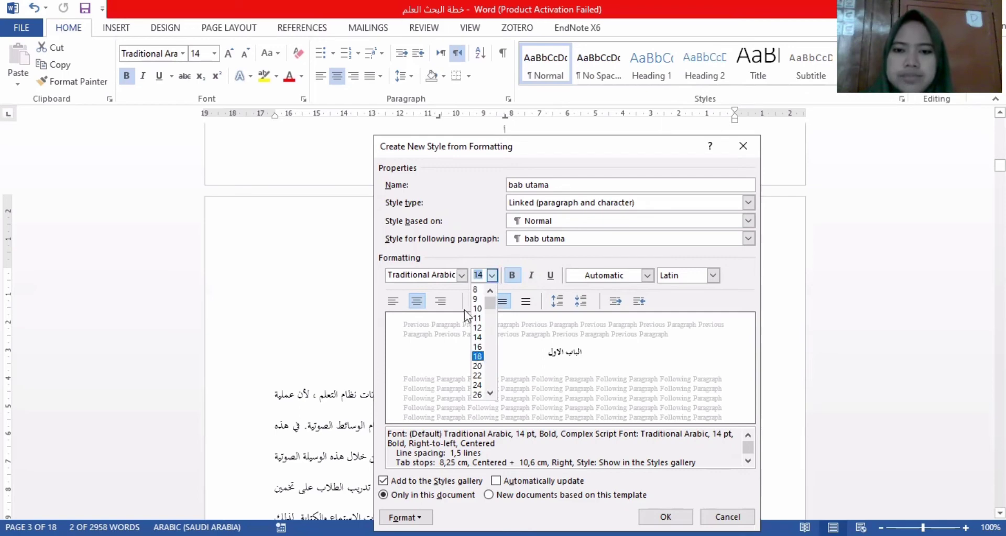
left_click(478, 357)
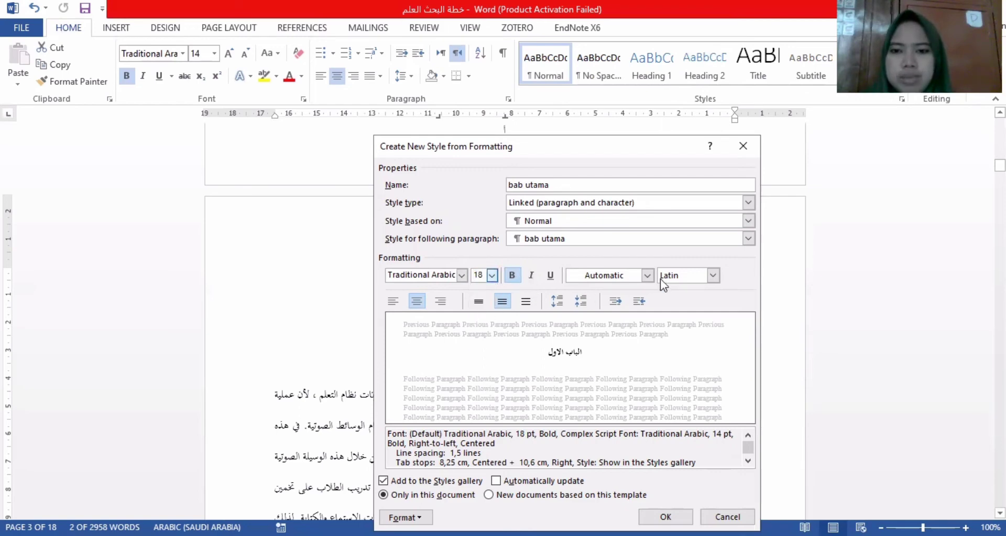
left_click(713, 276)
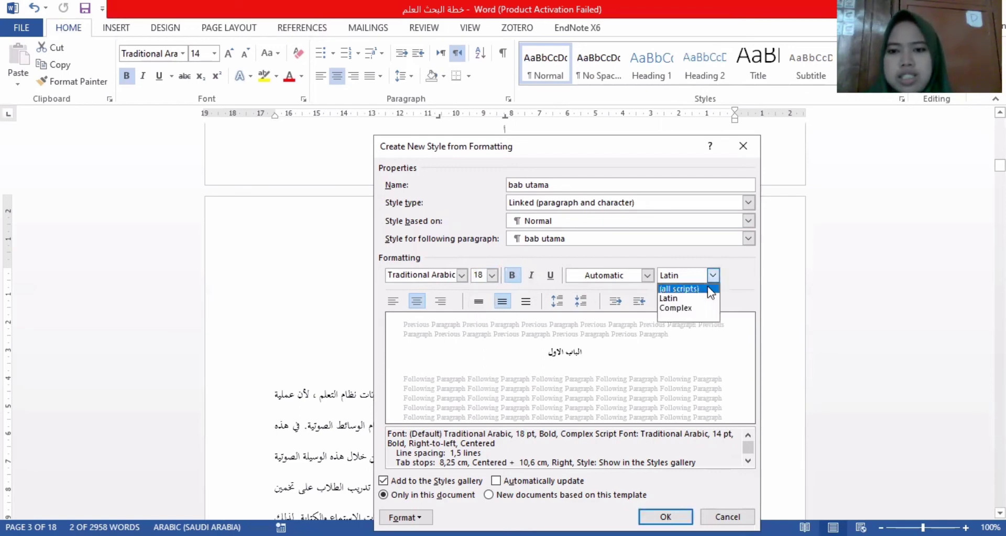
left_click(708, 288)
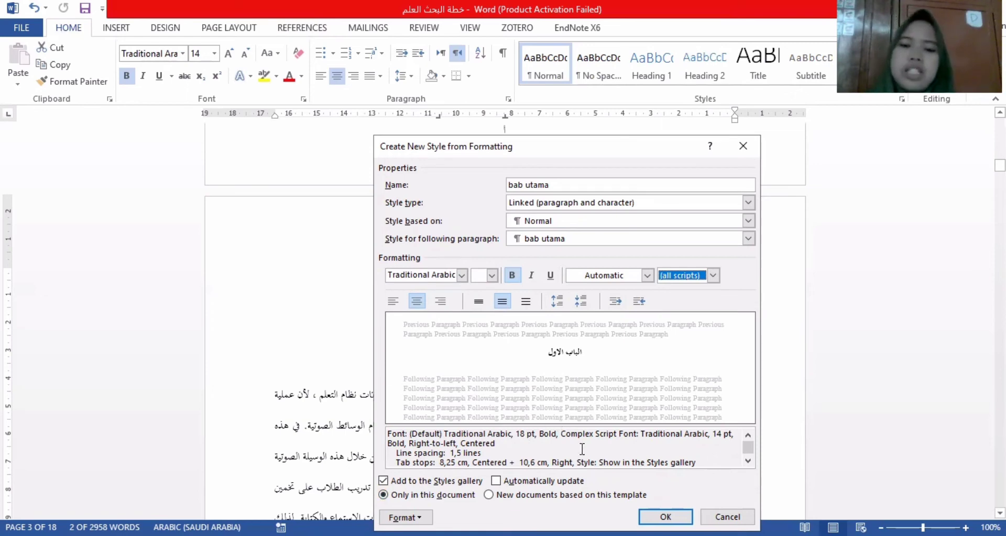
left_click(665, 517)
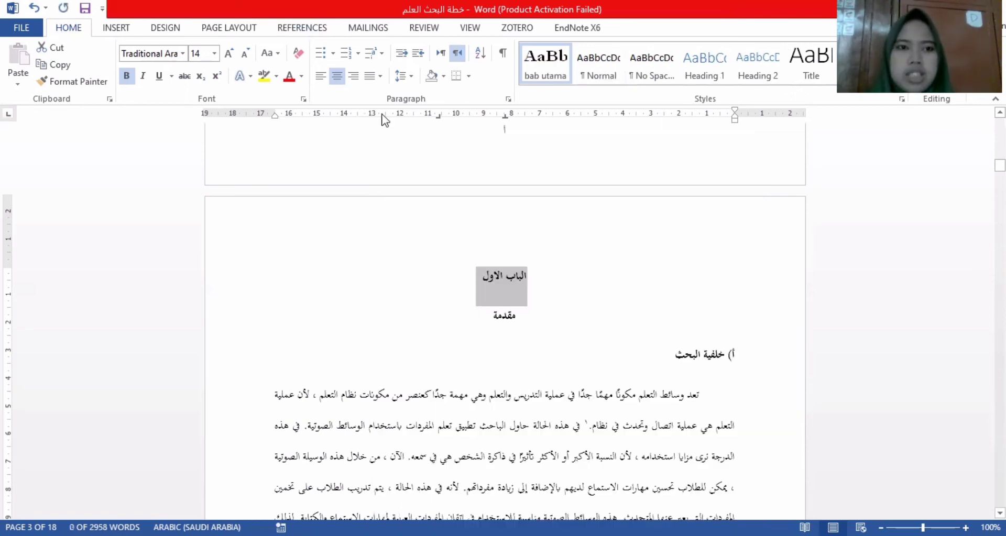
Add the chapter title الباب الاول to the table of contents at Level 1
left_click(302, 28)
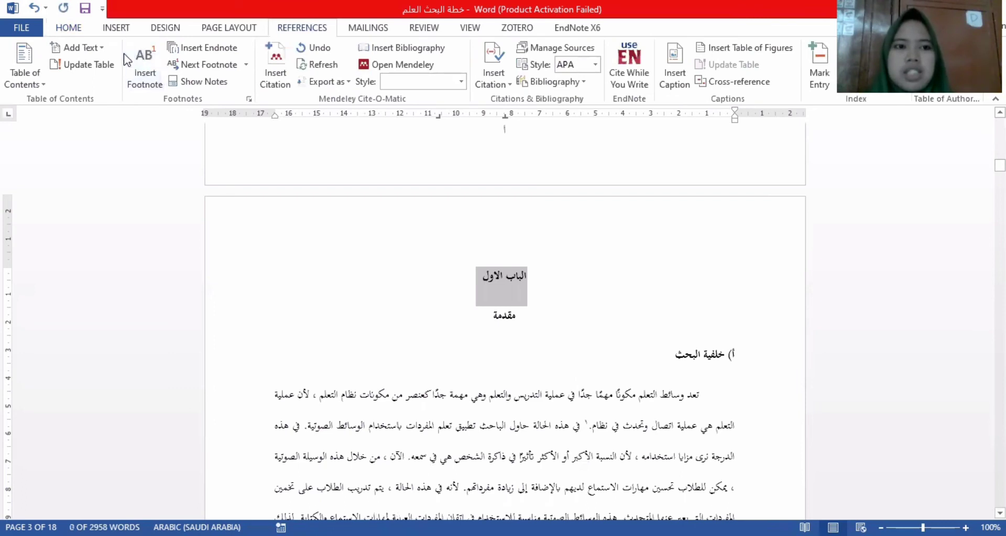
left_click(96, 50)
left_click(86, 83)
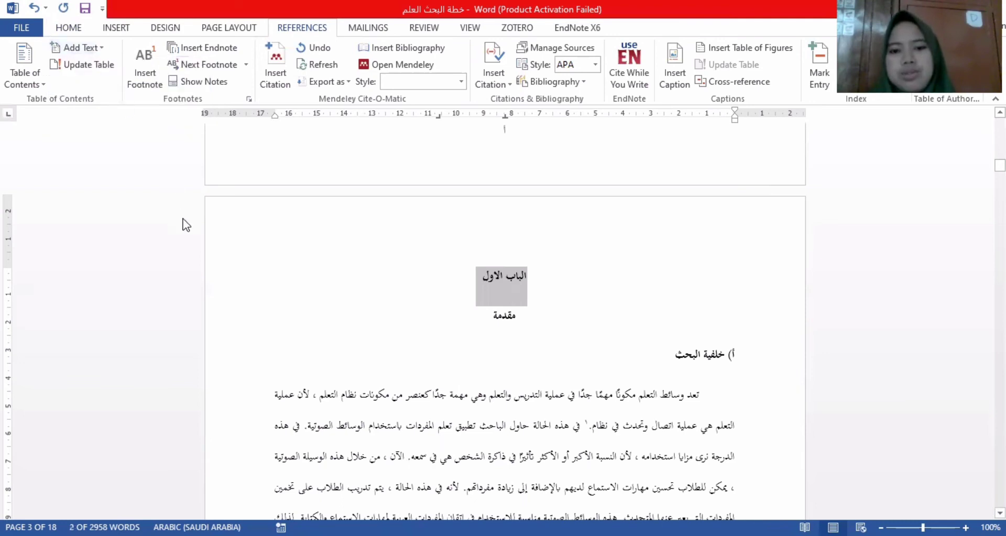
Try to add the chapter one subtitle مقدمة to the table of contents at Level 1, and undo the change
left_click_drag(485, 317, 516, 312)
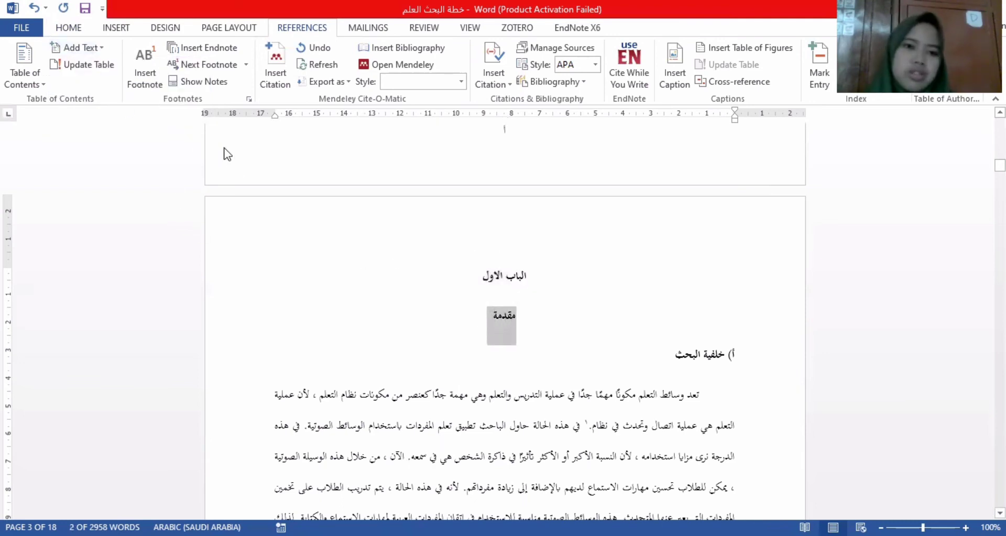
left_click(97, 52)
left_click(542, 172)
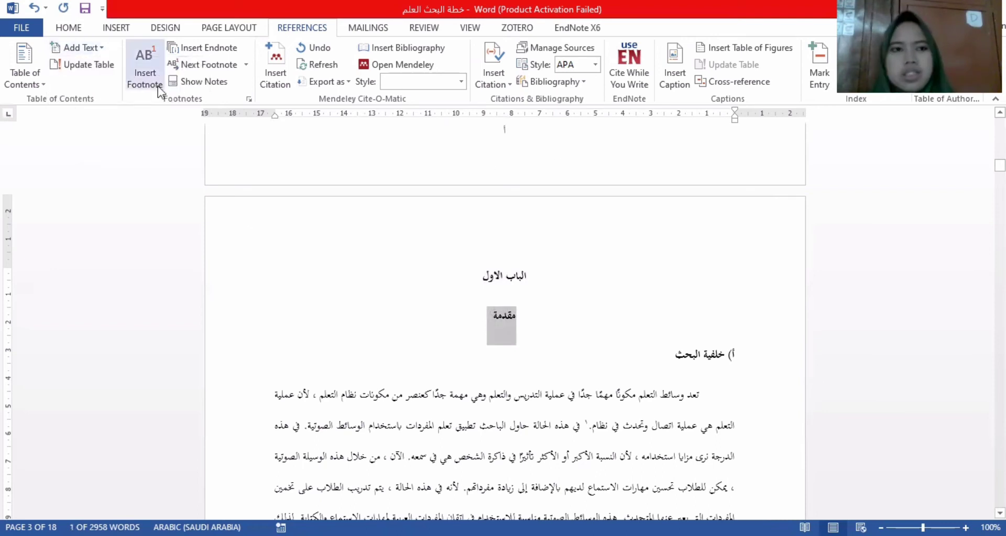
left_click(99, 48)
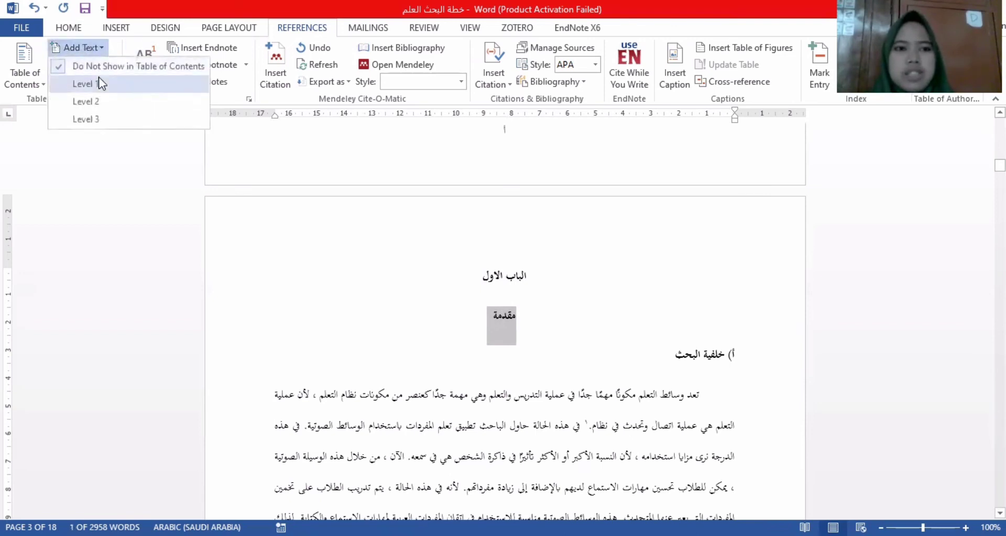
left_click(99, 84)
scroll(236, 142, "down", 5)
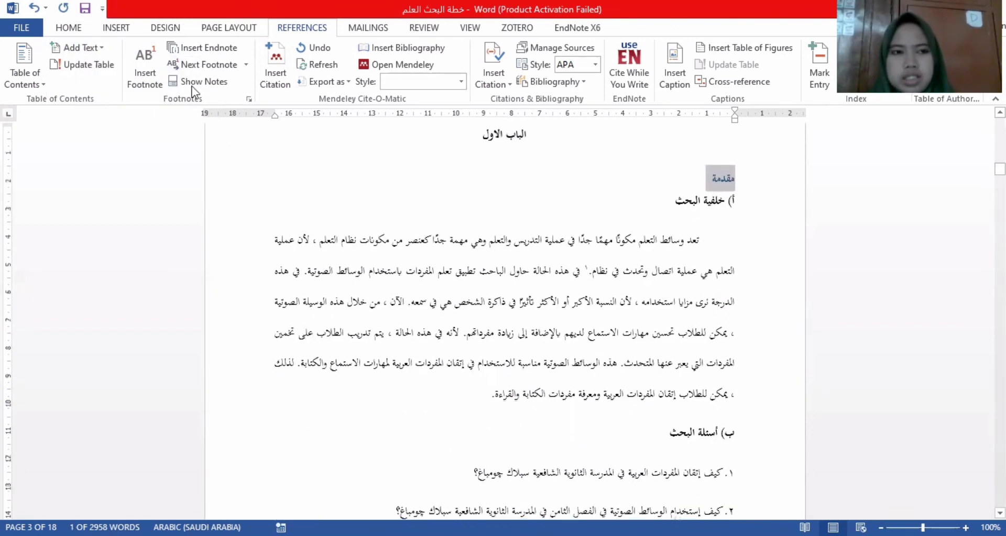
key("ctrl+z")
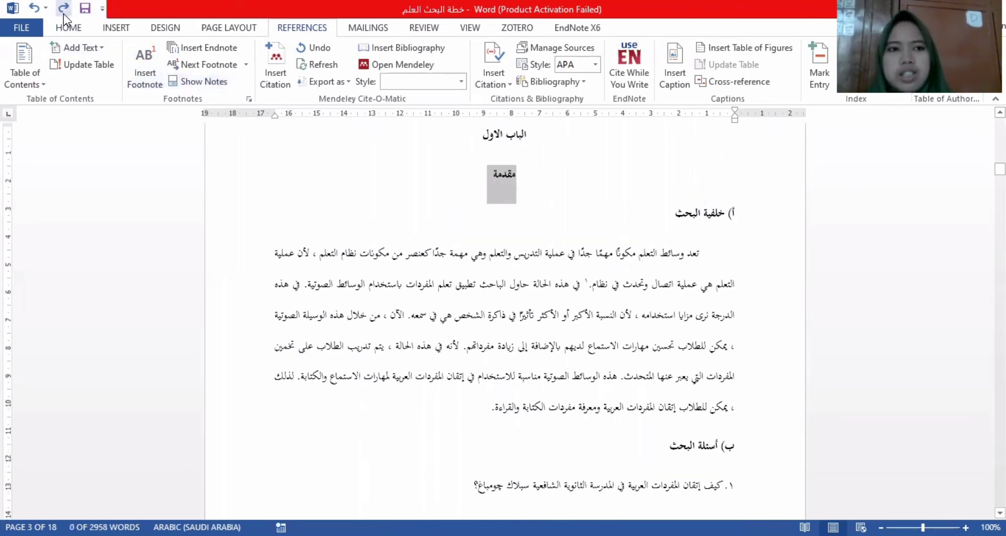
Apply the bab utama style to the subtitle مقدمة and add it to the table of contents at Level 1
left_click(68, 28)
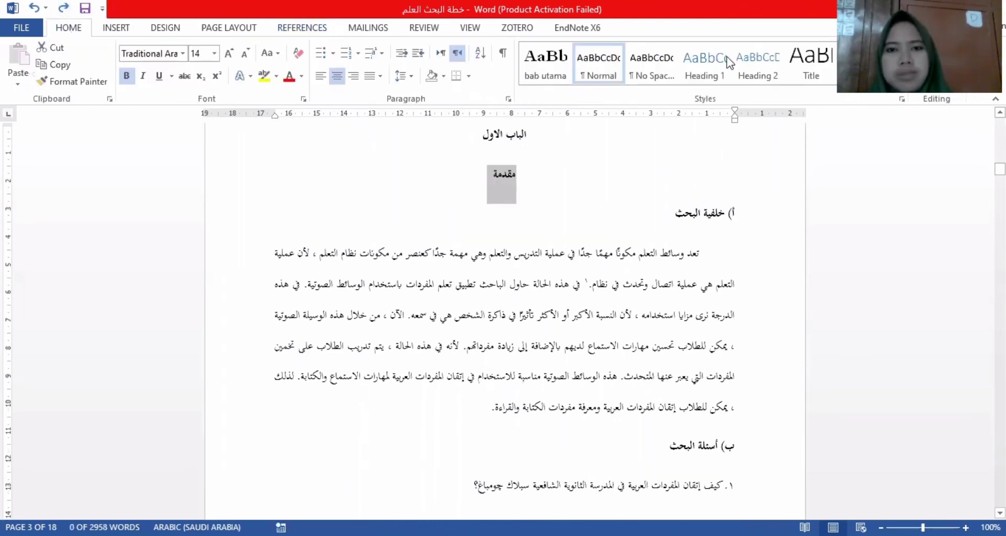
left_click(556, 71)
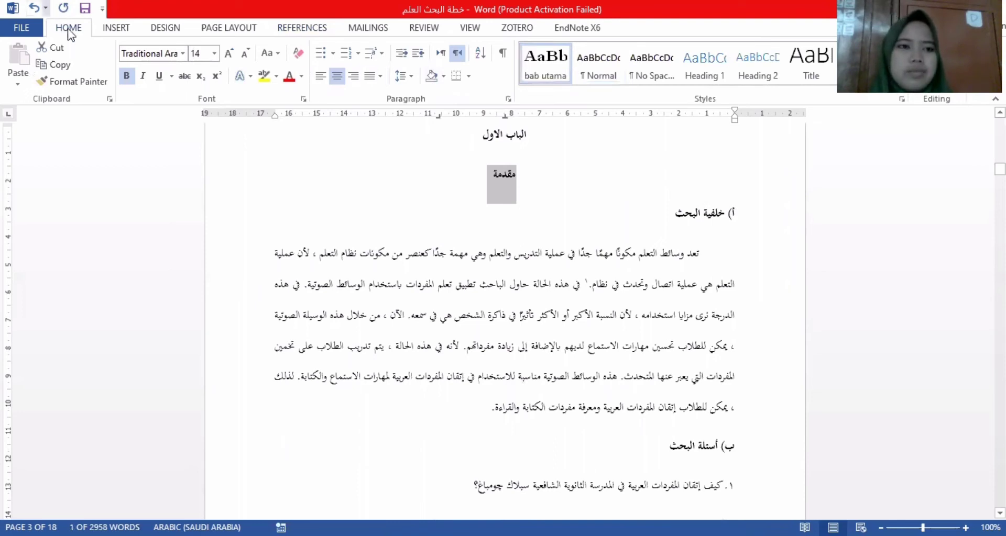
left_click(302, 29)
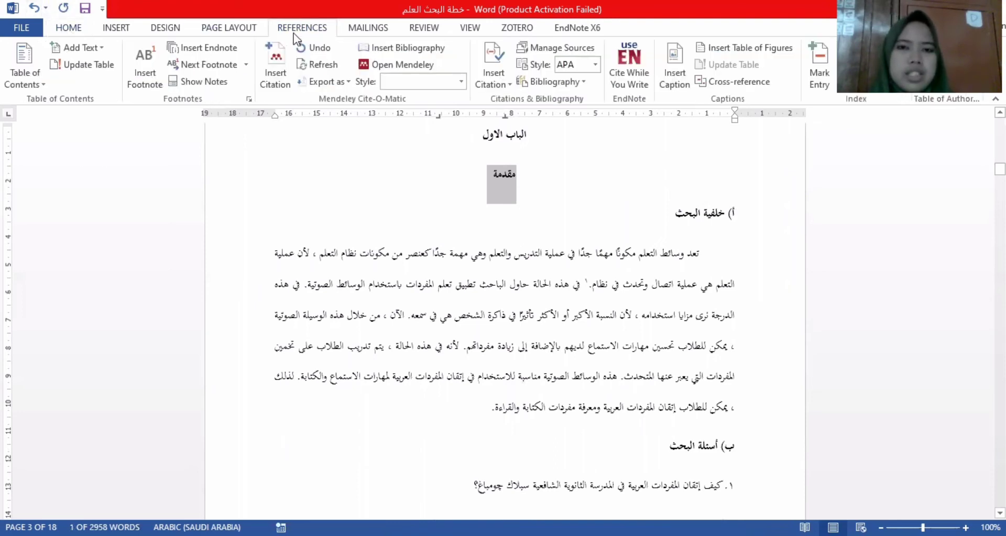
left_click(93, 45)
left_click(99, 84)
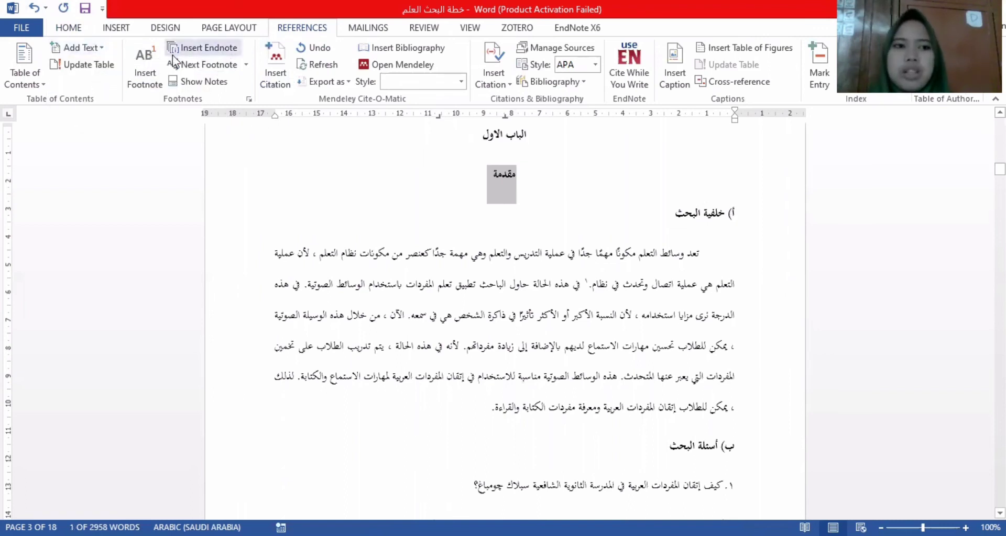
Apply the bab utama style to the chapter two titles الباب الثاني and الدراسة النظرية and add them to the table of contents
scroll(369, 100, "down", 1)
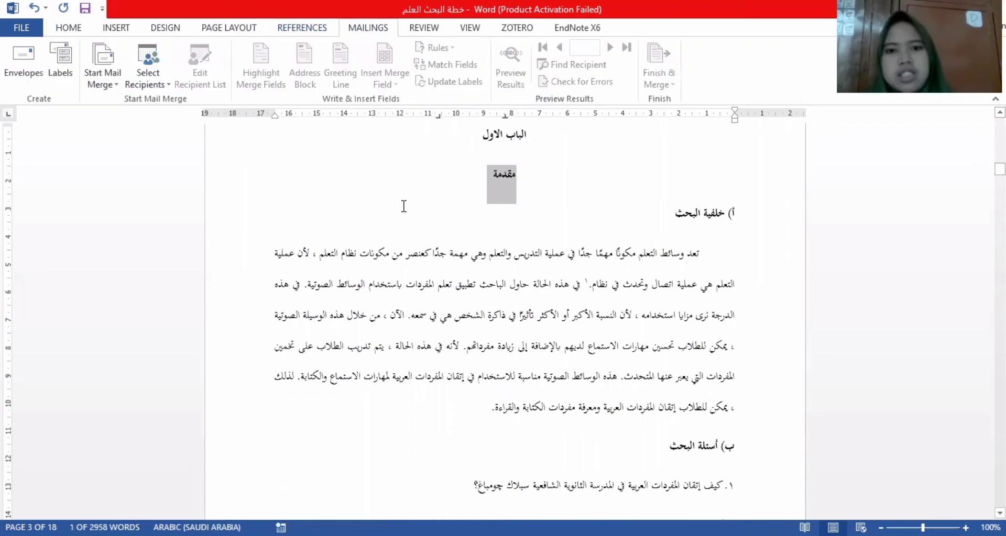
scroll(404, 207, "down", 12)
scroll(417, 201, "down", 15)
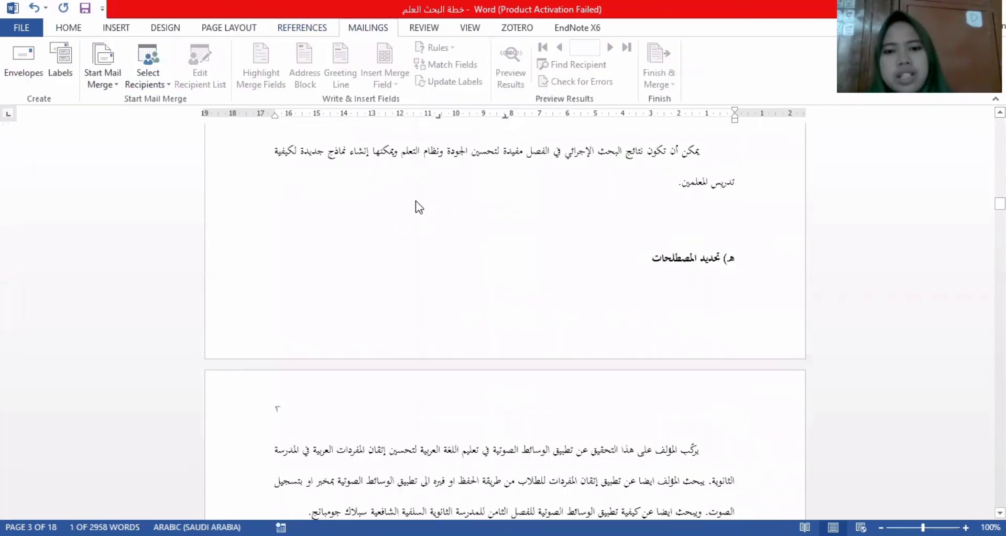
scroll(417, 197, "up", 10)
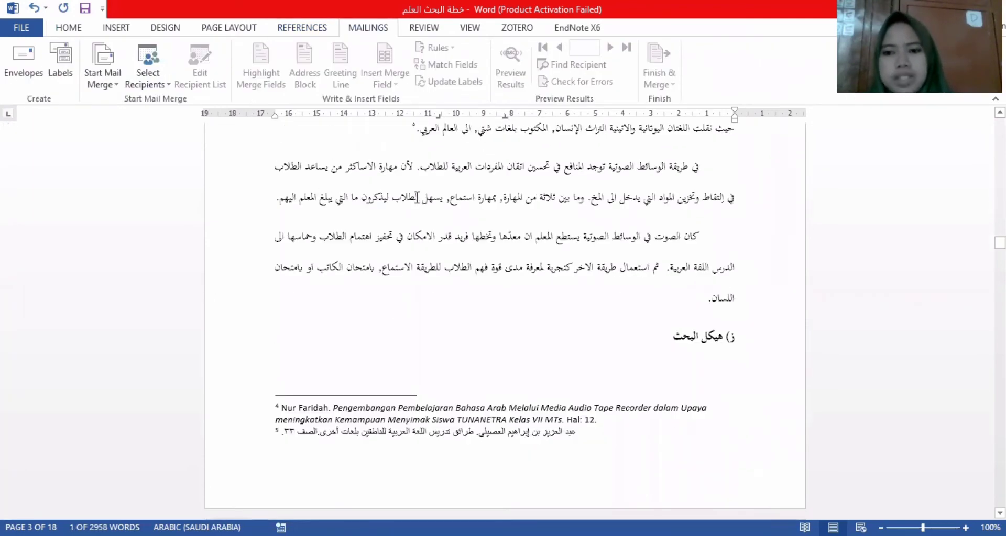
scroll(417, 198, "down", 5)
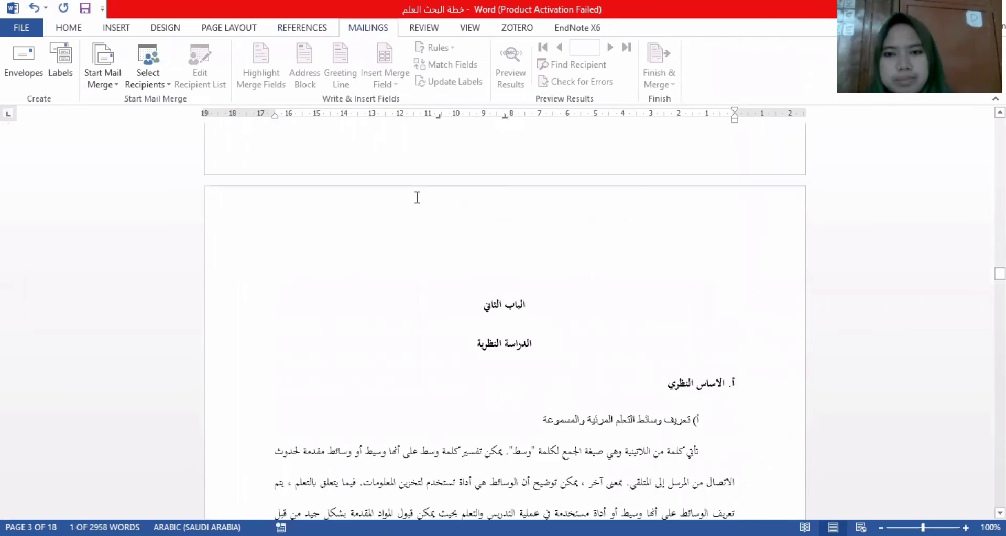
scroll(417, 197, "up", 5)
scroll(415, 204, "down", 1)
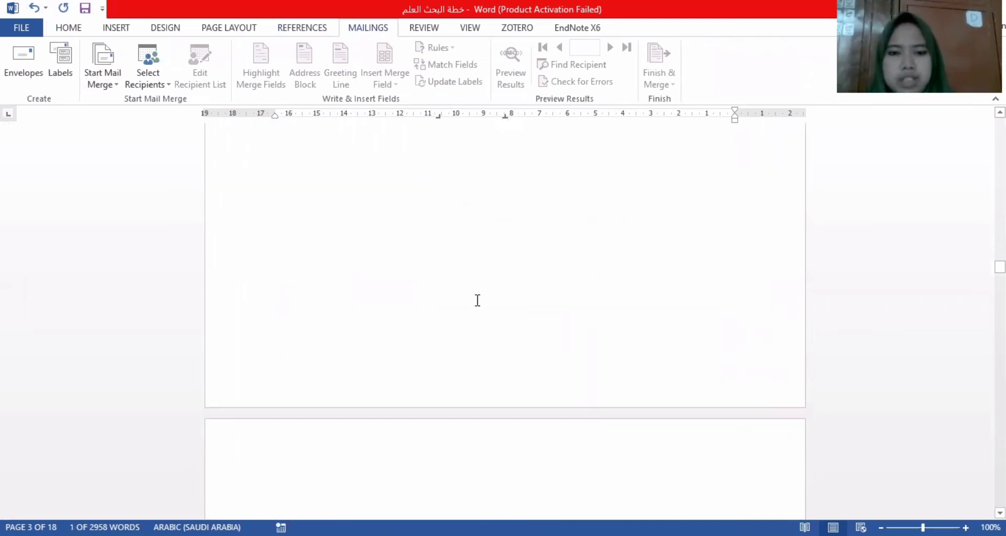
scroll(478, 300, "down", 4)
triple_click(524, 298)
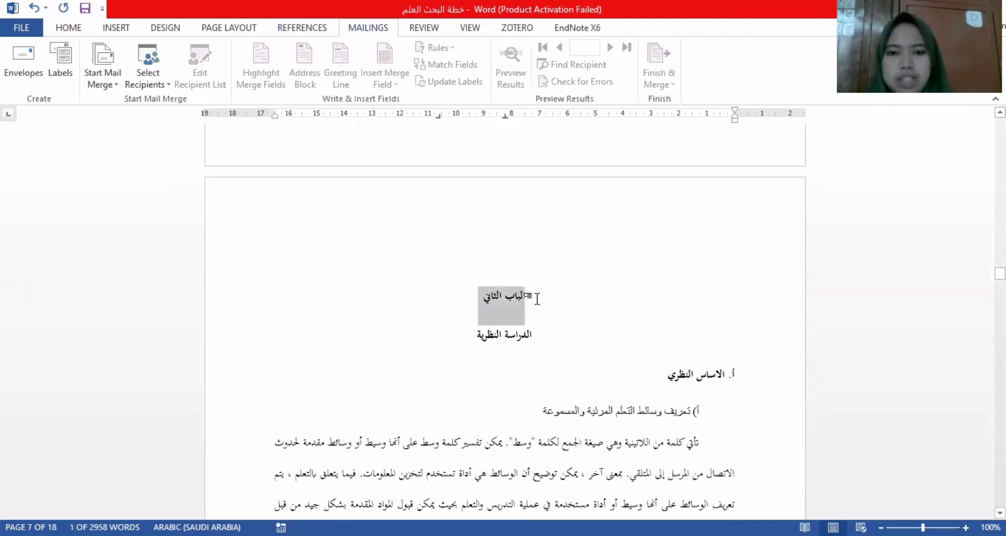
left_click(377, 205)
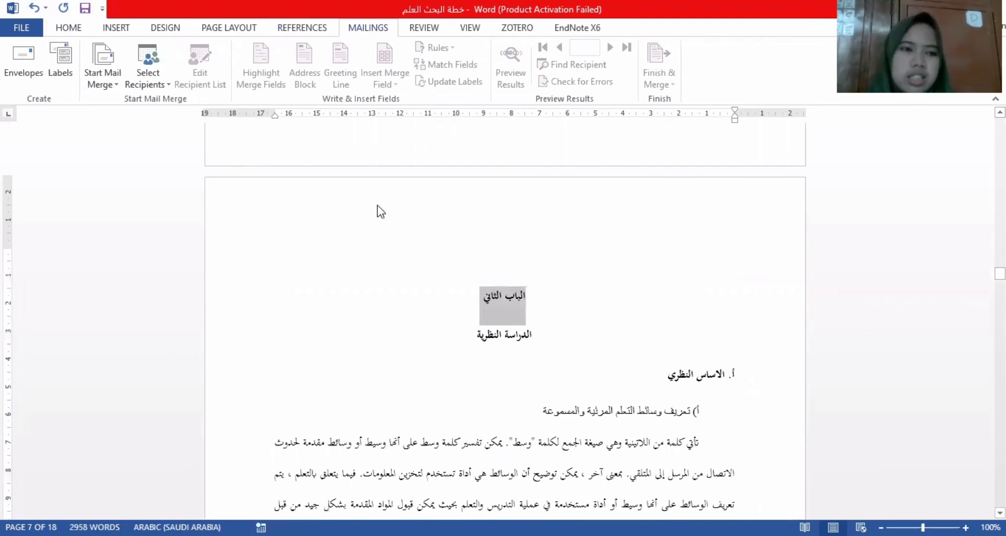
key("shift+Down")
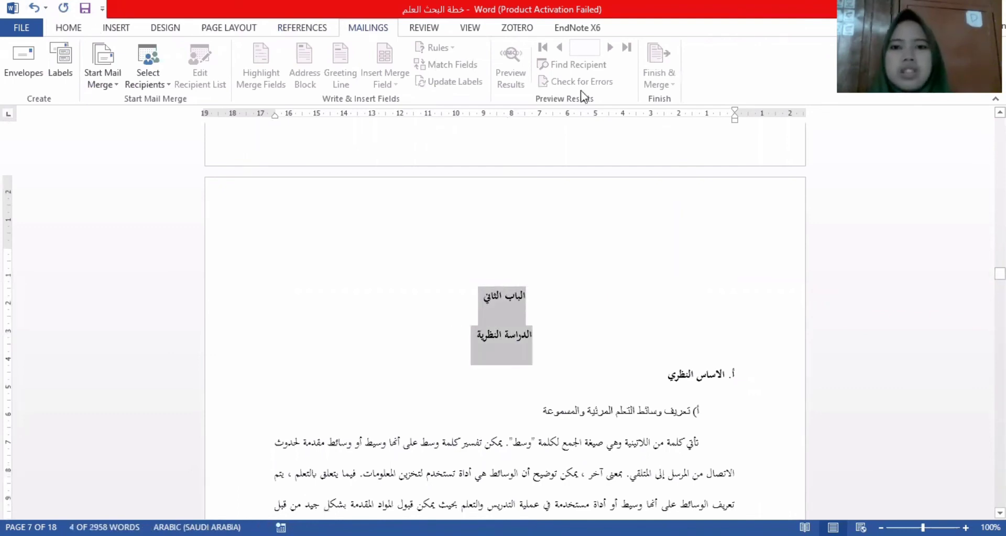
scroll(583, 96, "up", 5)
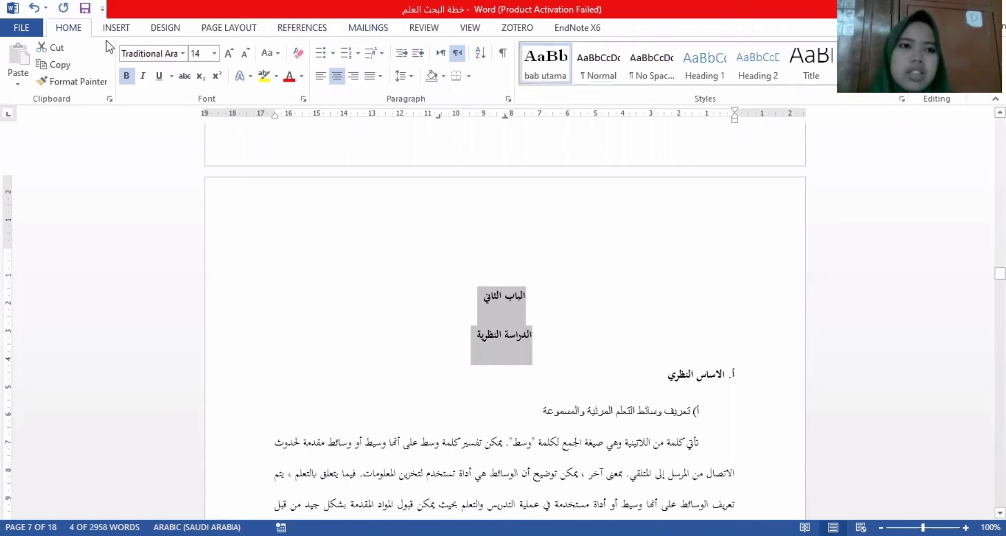
scroll(110, 48, "down", 4)
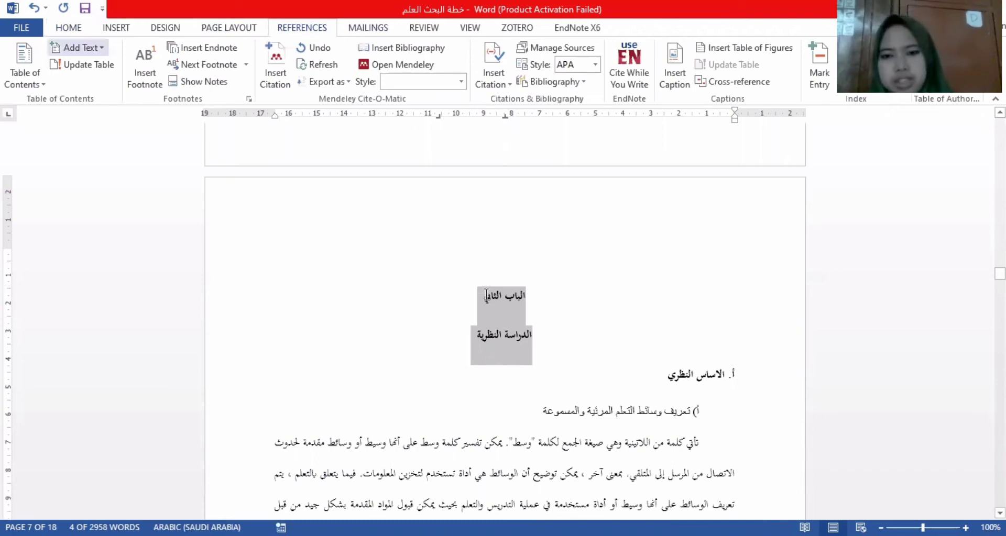
Apply the bab utama style to the chapter three titles الباب الثالث and منهج البحث and add them to the table of contents
scroll(486, 295, "down", 10)
scroll(486, 295, "down", 10)
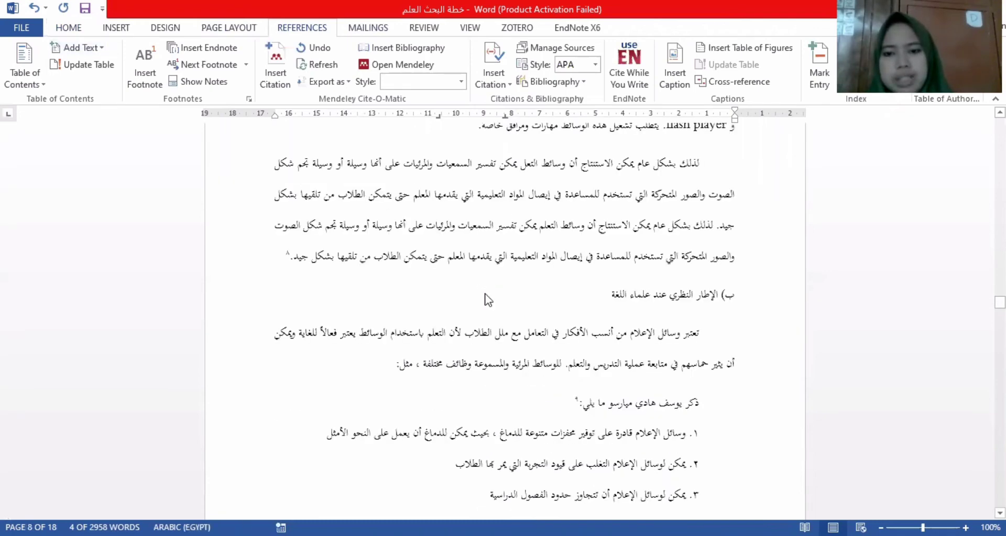
scroll(486, 296, "down", 5)
scroll(486, 298, "down", 8)
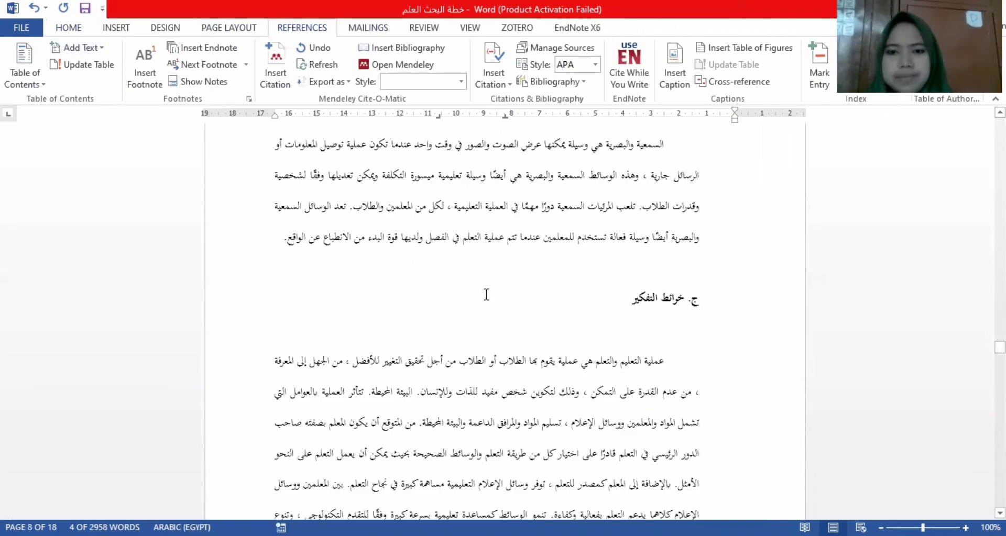
scroll(486, 295, "down", 5)
scroll(498, 324, "down", 5)
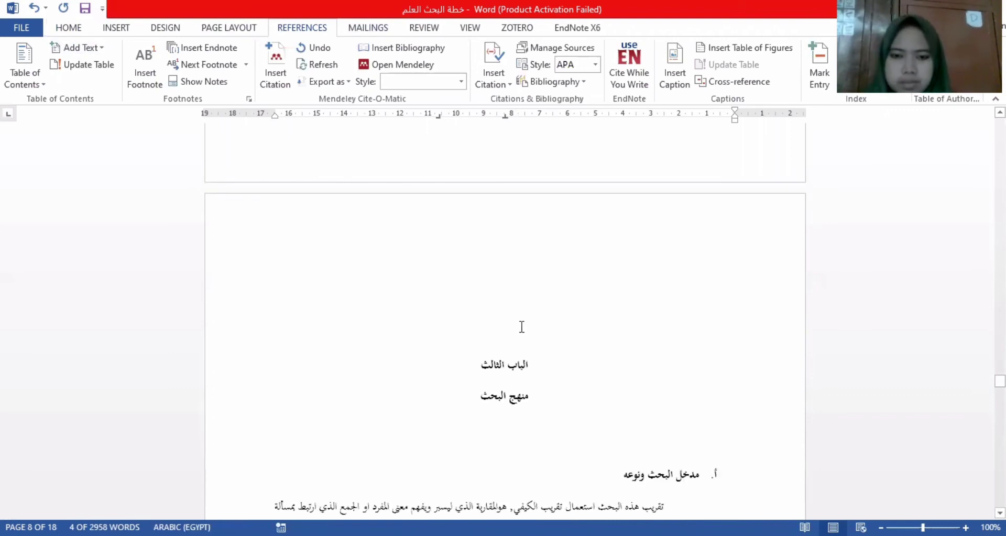
left_click(527, 359)
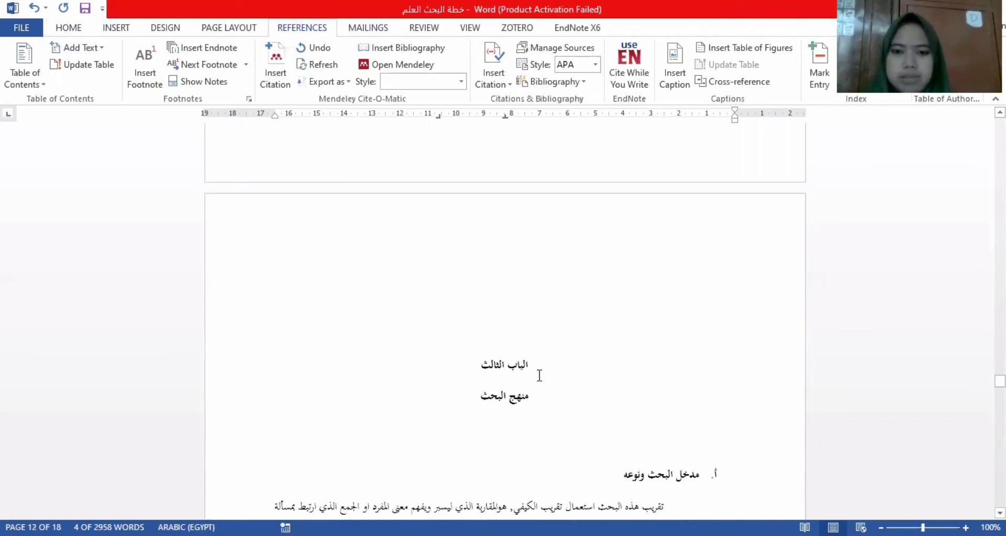
left_click(480, 407, "shift")
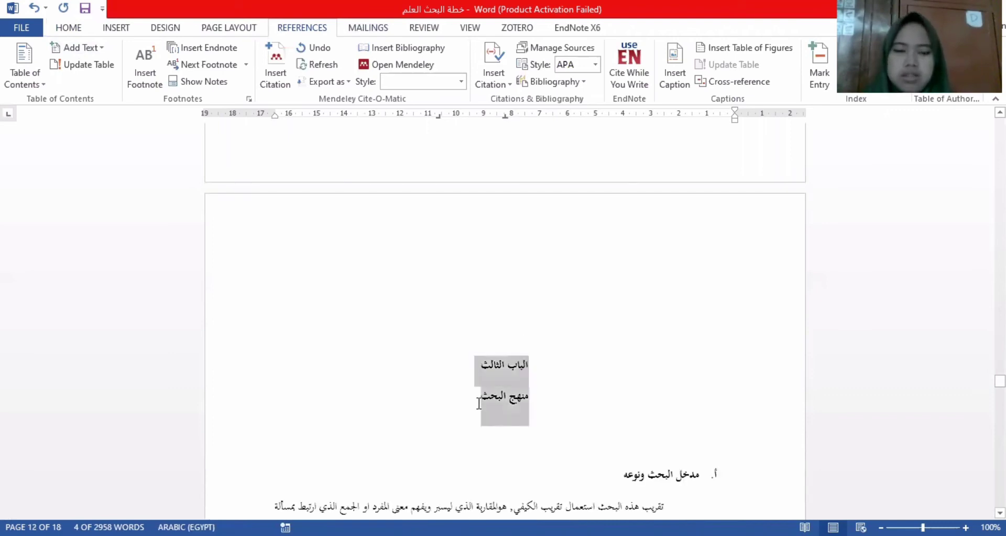
left_click(69, 27)
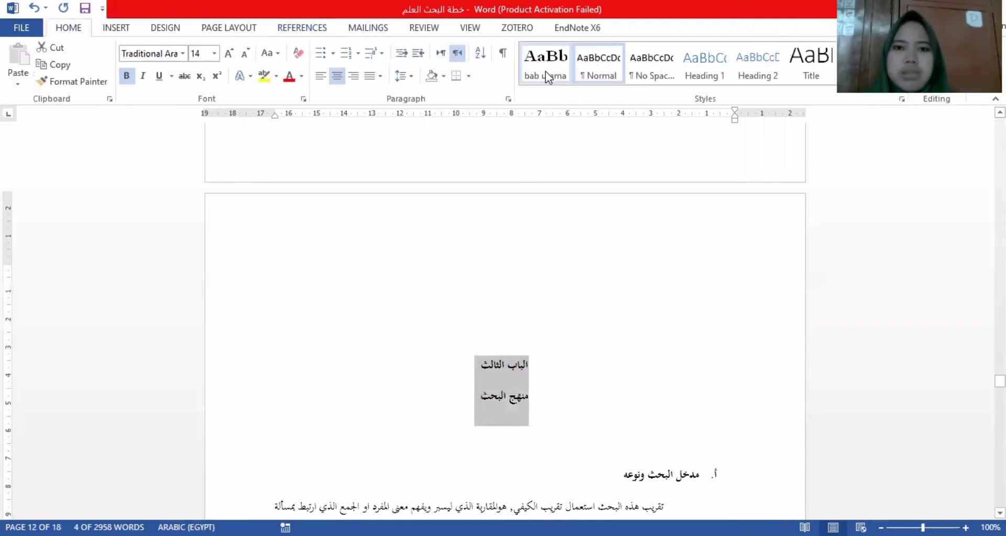
left_click(546, 71)
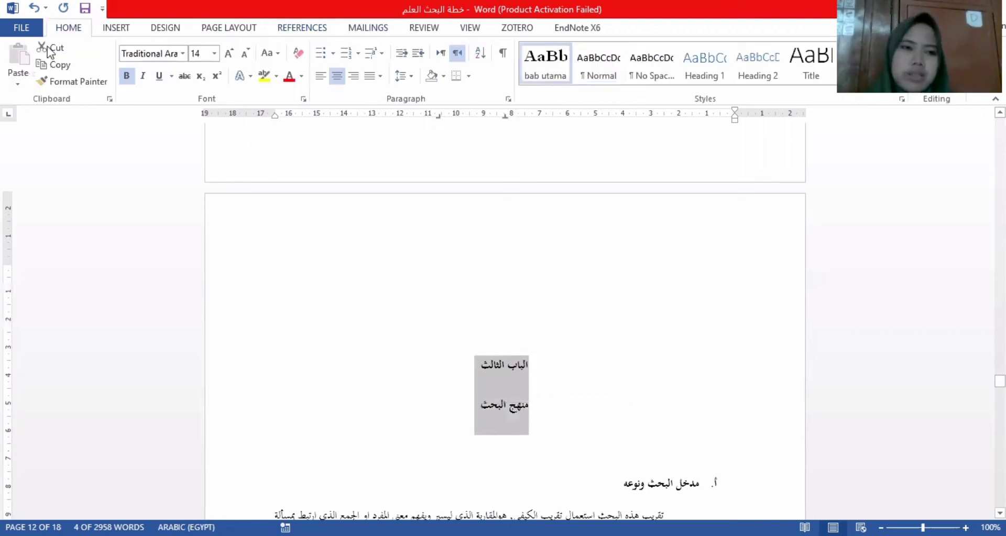
left_click(287, 30)
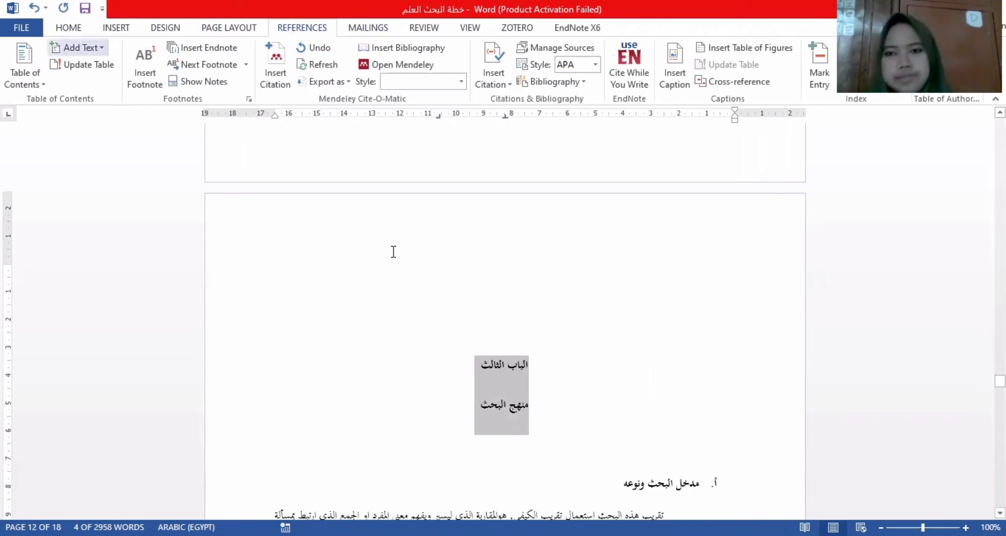
Apply the bab utama style to the references title المراجع العربية and add it to the table of contents
scroll(394, 225, "up", 10)
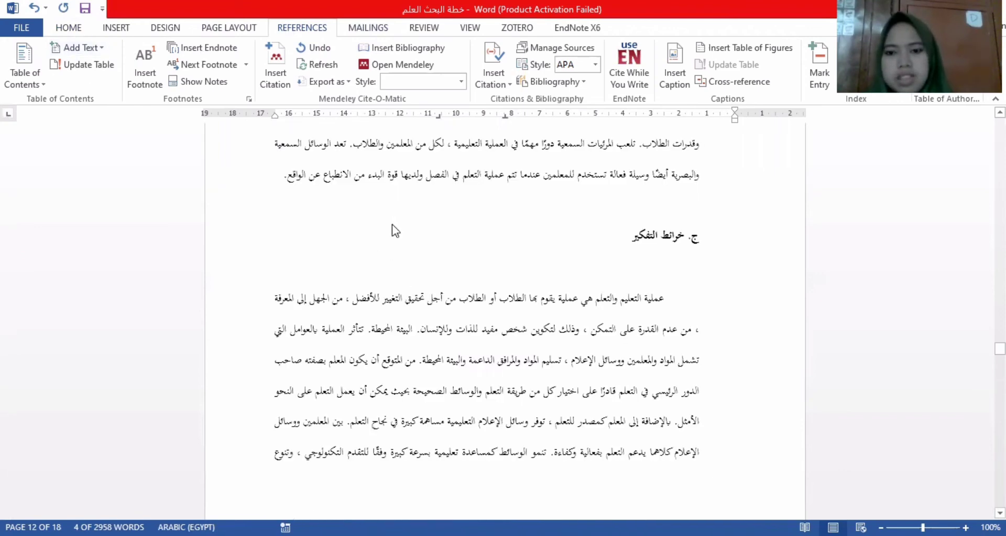
scroll(405, 224, "up", 1)
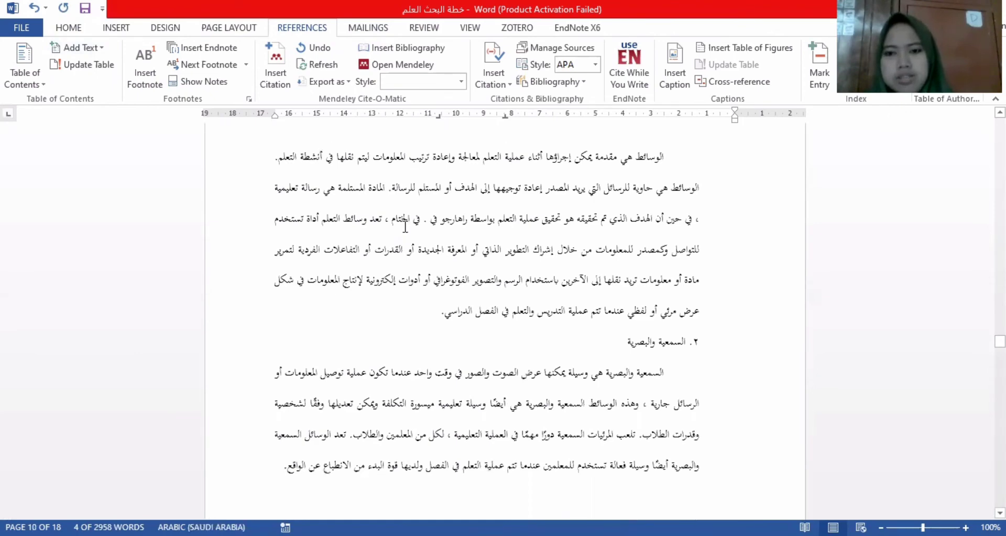
scroll(404, 227, "down", 10)
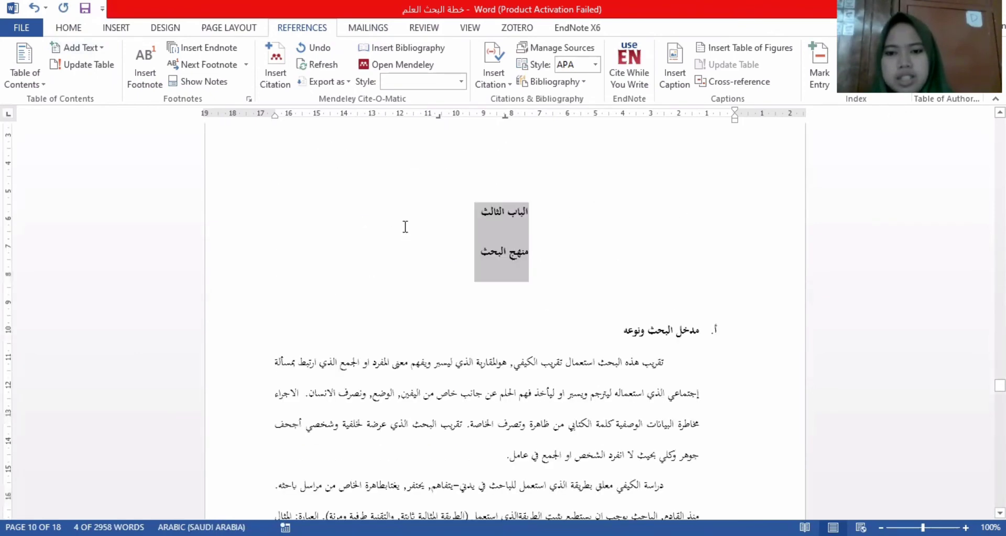
scroll(404, 227, "down", 10)
scroll(404, 227, "down", 10)
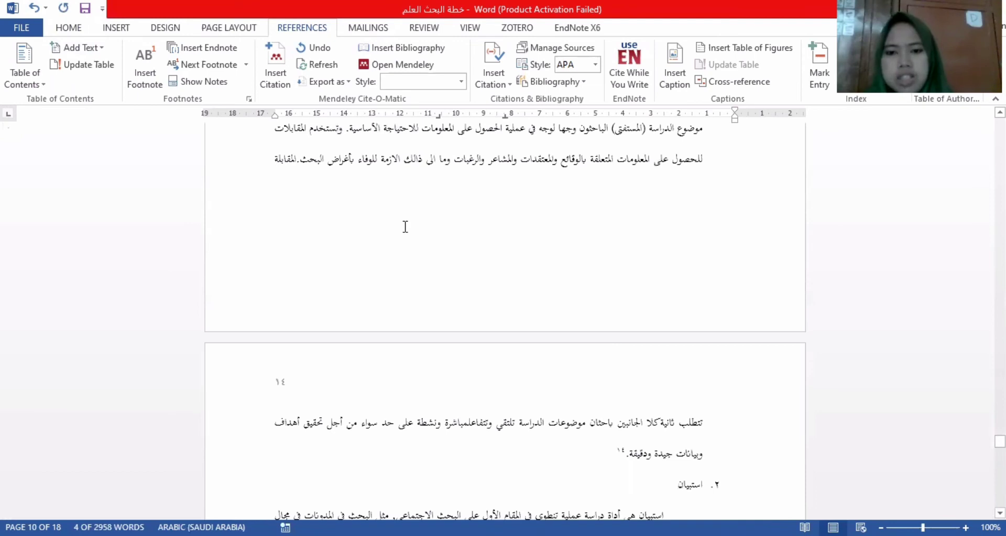
scroll(405, 227, "down", 10)
scroll(406, 227, "down", 10)
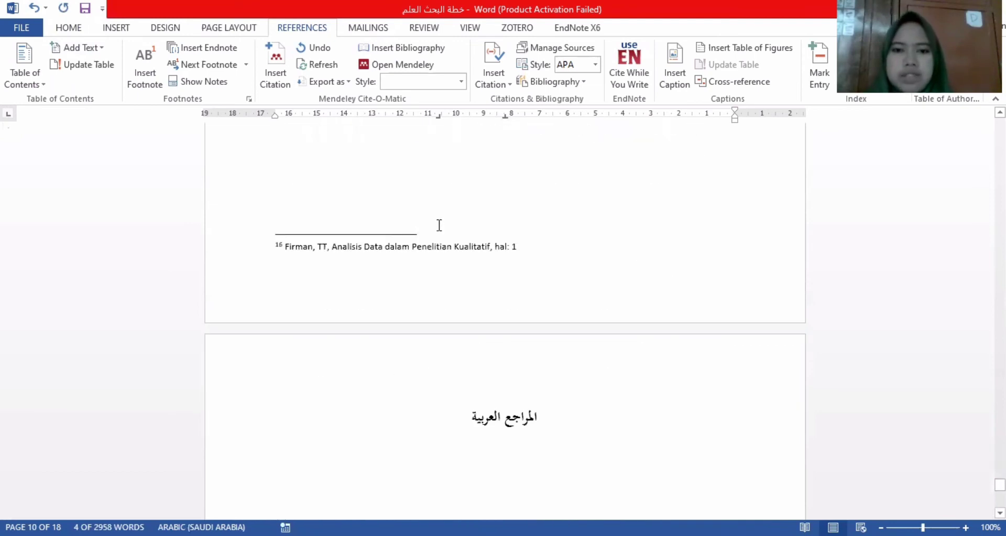
scroll(438, 227, "down", 4)
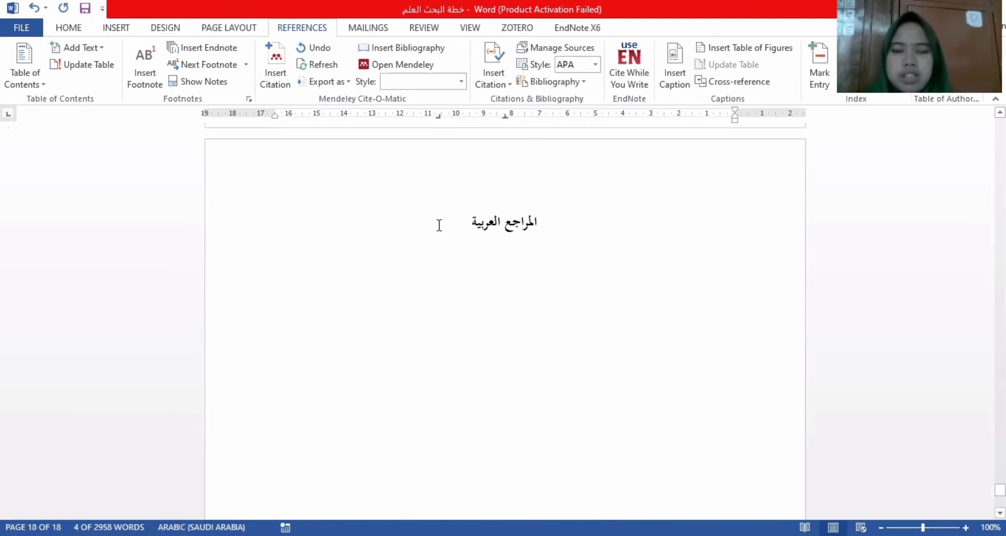
left_click(545, 220)
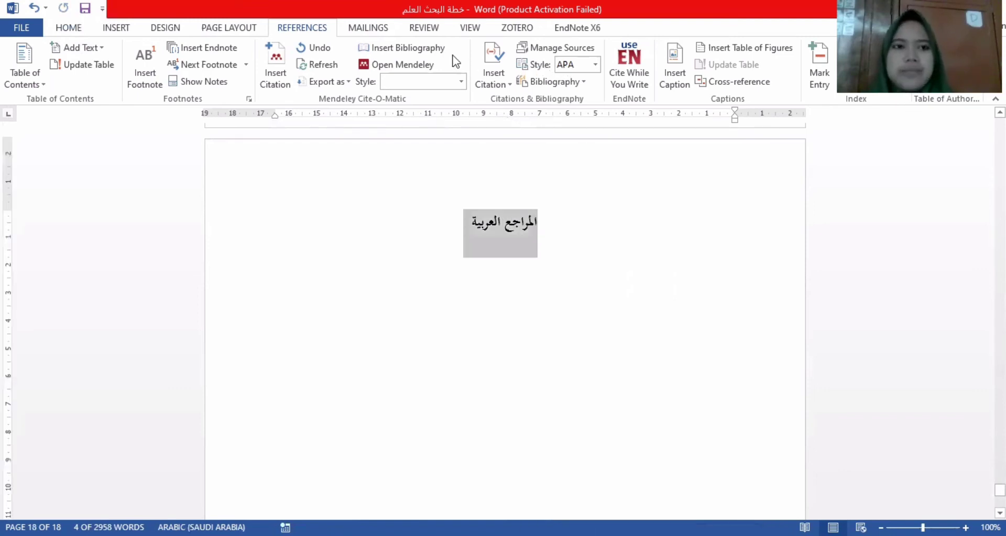
left_click(69, 27)
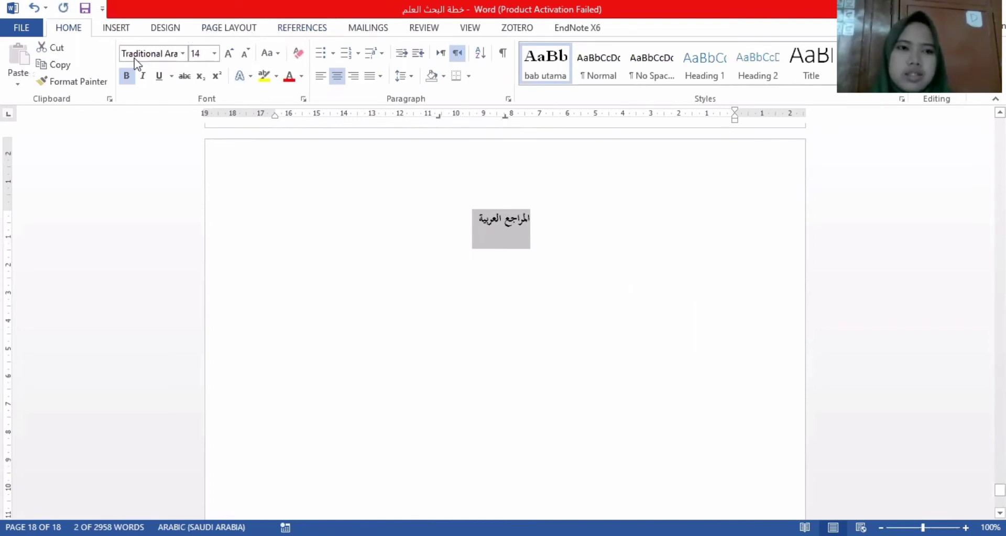
left_click(299, 28)
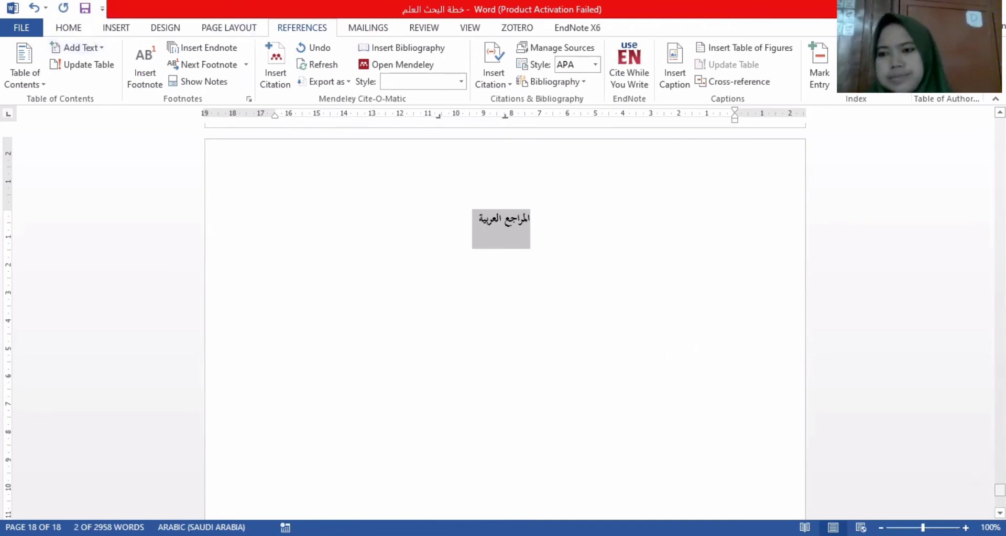
Apply the bab utama style to the contents page title الفحرس and add it to the table of contents
left_click_drag(1000, 490, 1000, 162)
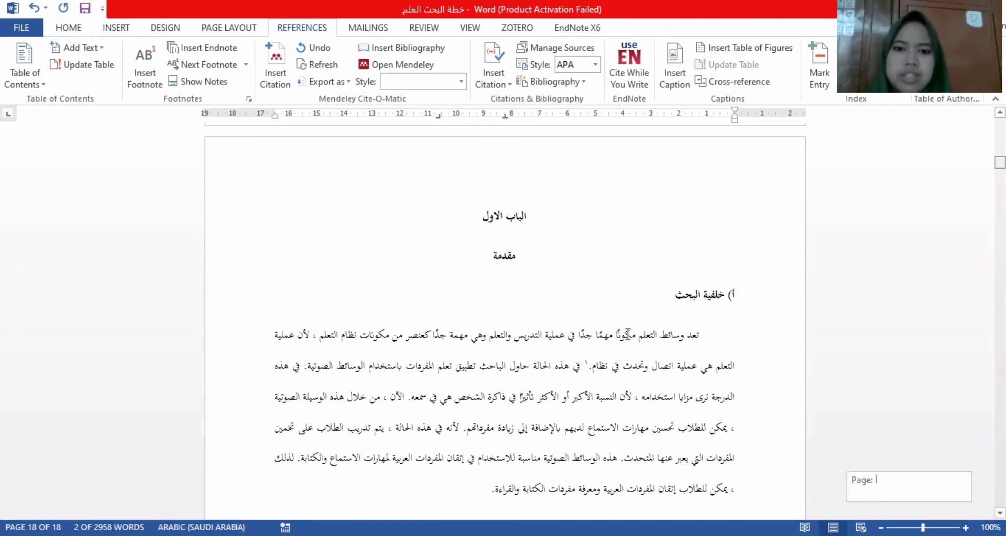
scroll(603, 337, "up", 10)
left_click(527, 314)
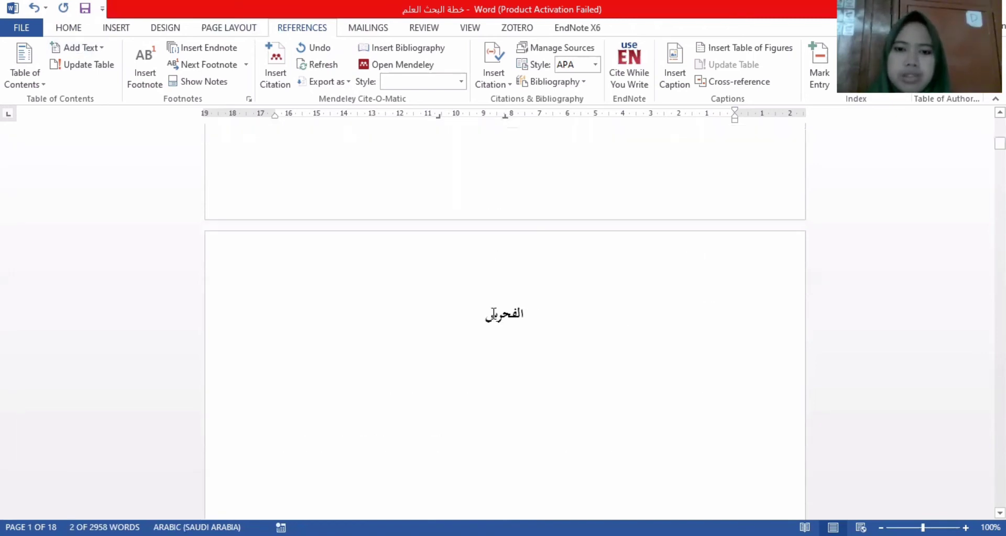
left_click_drag(493, 315, 474, 318)
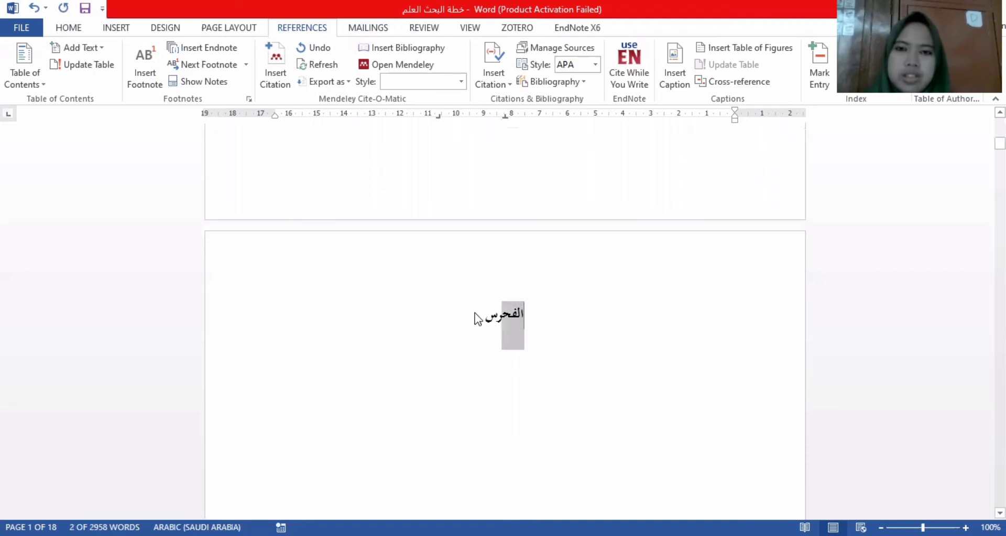
left_click(62, 31)
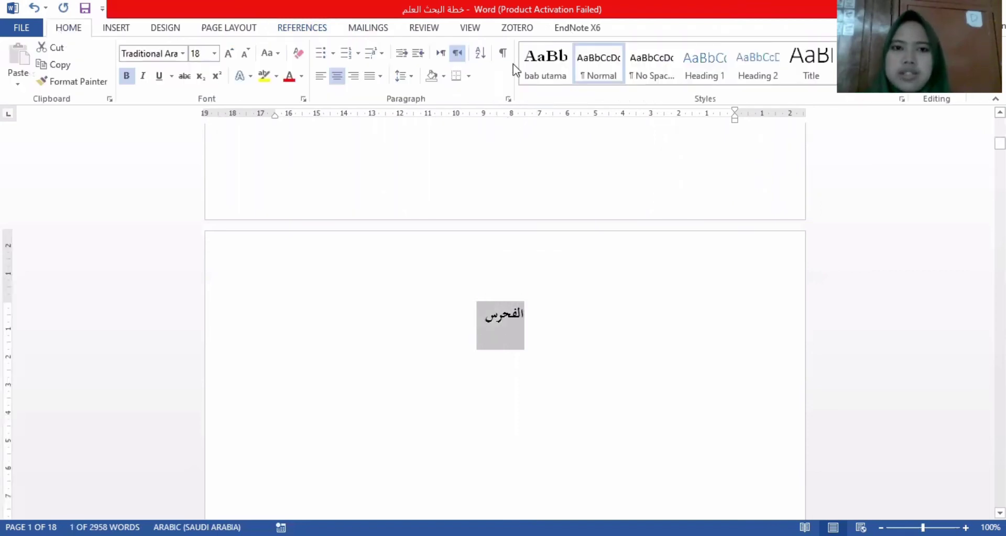
left_click(299, 58)
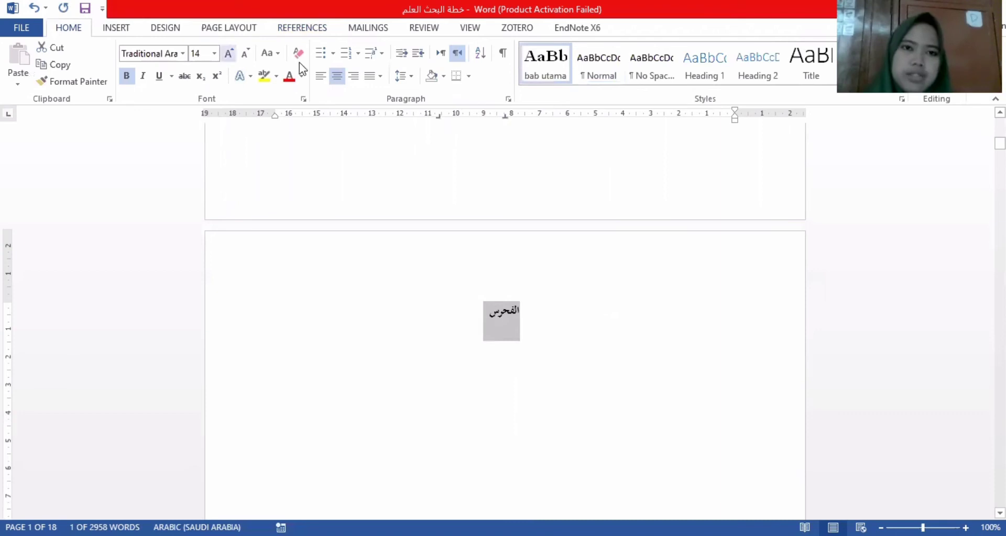
left_click(301, 28)
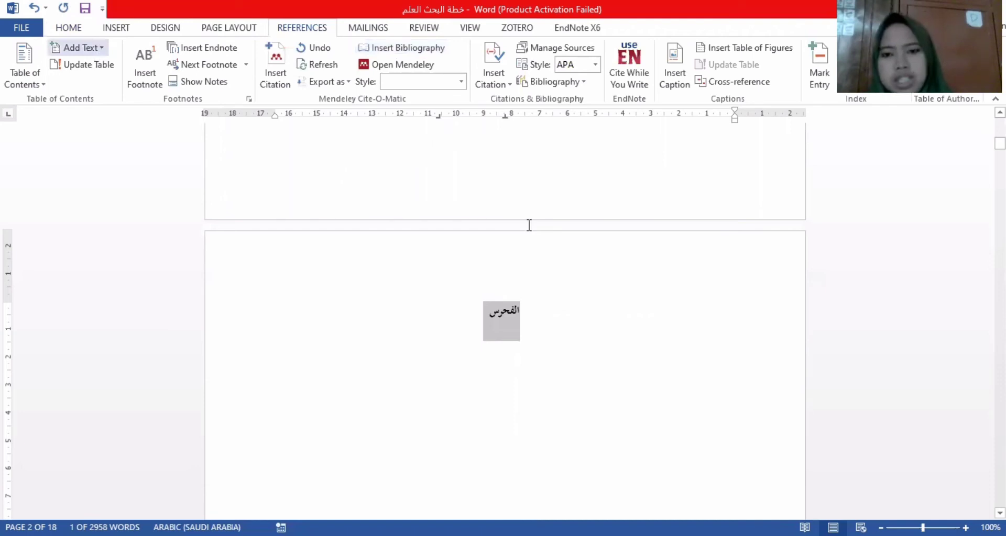
Indent the chapter one subheading أ) خلفية البحث by about 0.75 cm from the page's right margin
scroll(529, 225, "down", 3)
scroll(531, 228, "down", 2)
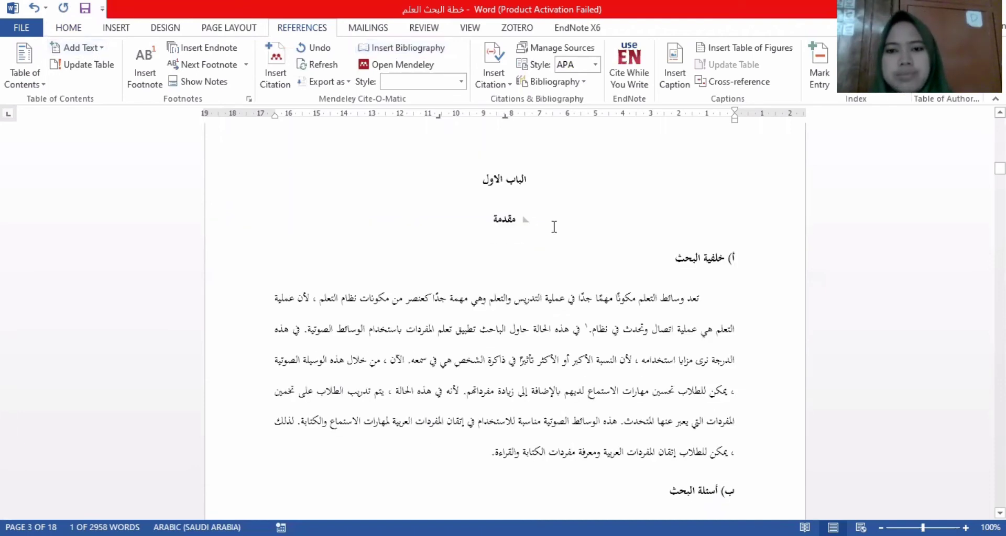
left_click(720, 262, "shift")
left_click(739, 264, "shift")
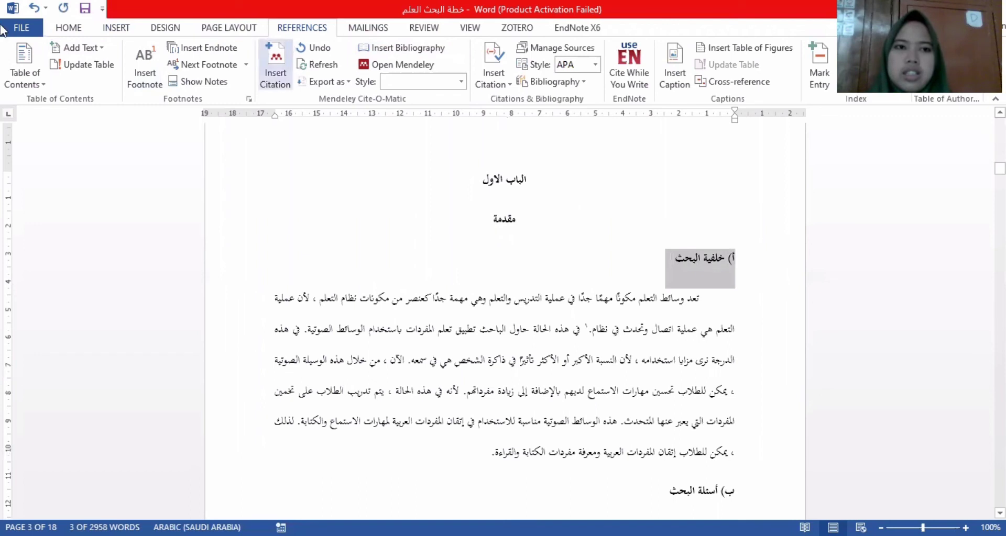
left_click(73, 28)
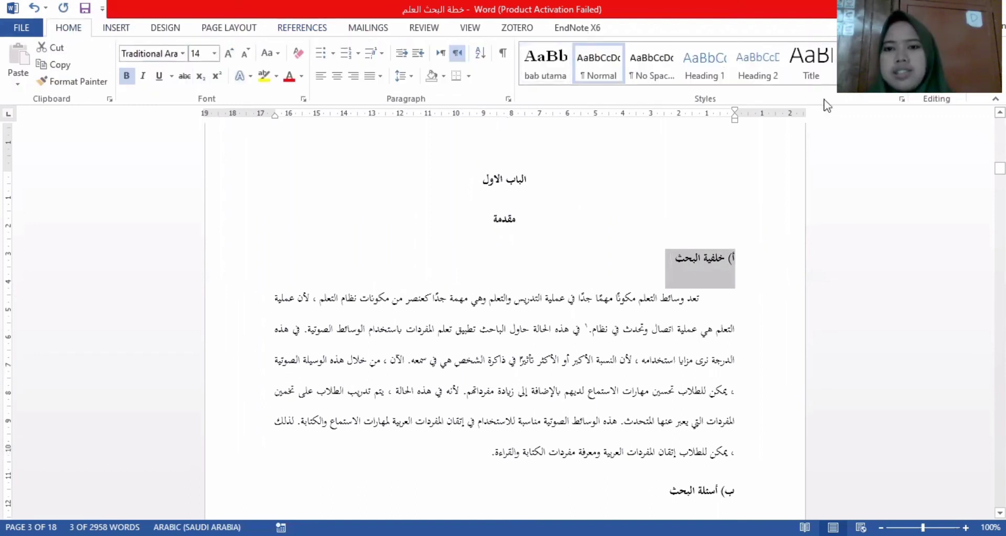
left_click(838, 83)
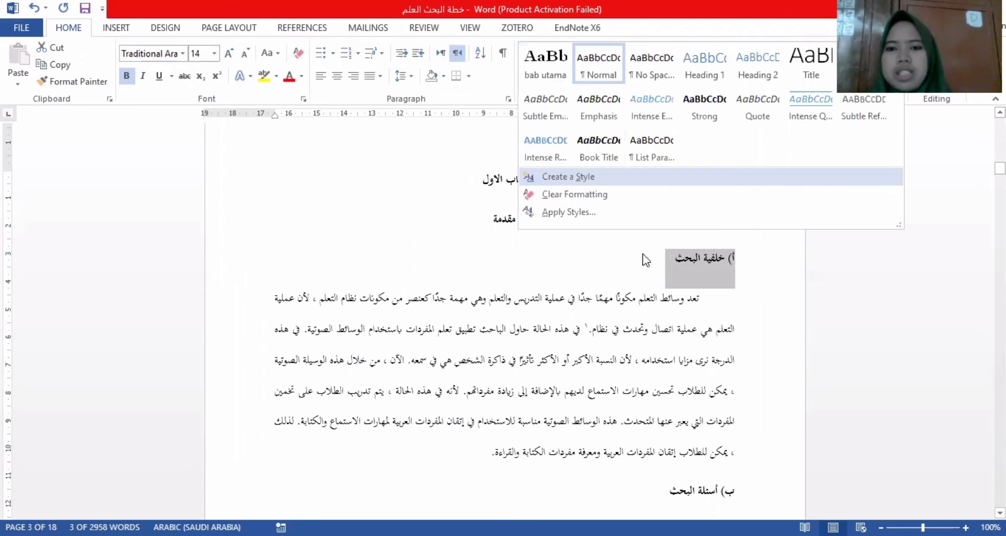
key("Escape")
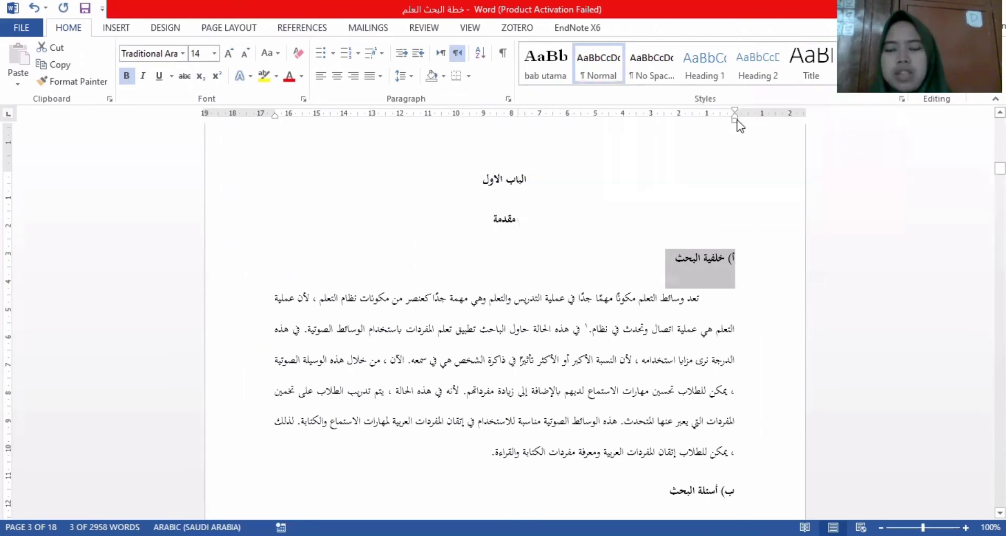
left_click_drag(736, 120, 731, 121)
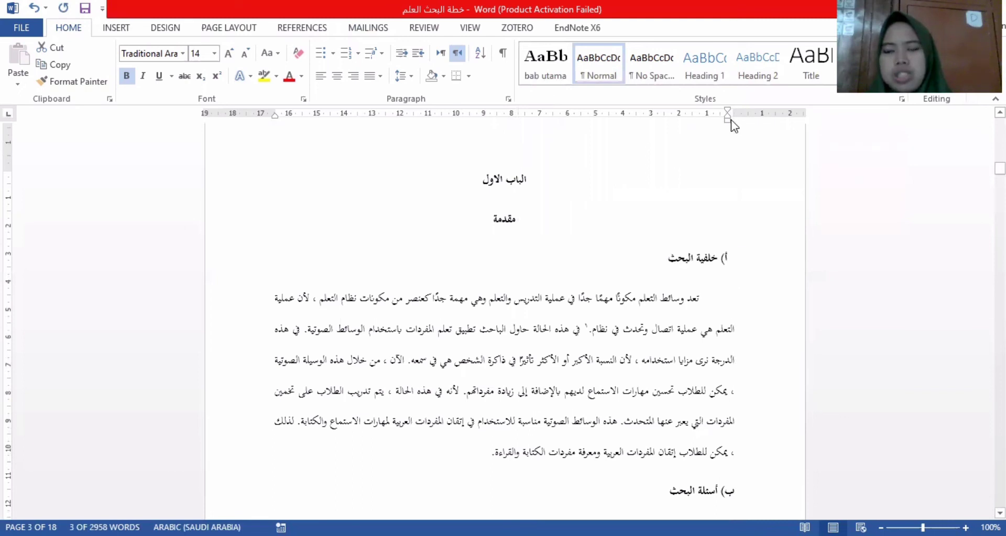
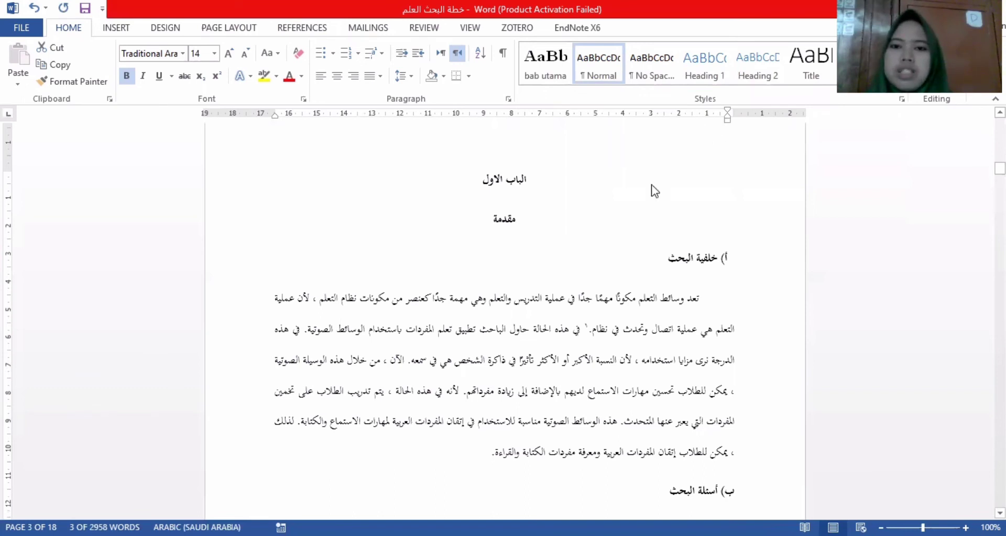
Create a new style named sub bab utama from the formatting of the subheading أ) خلفية البحث
key("alt+h")
key("l")
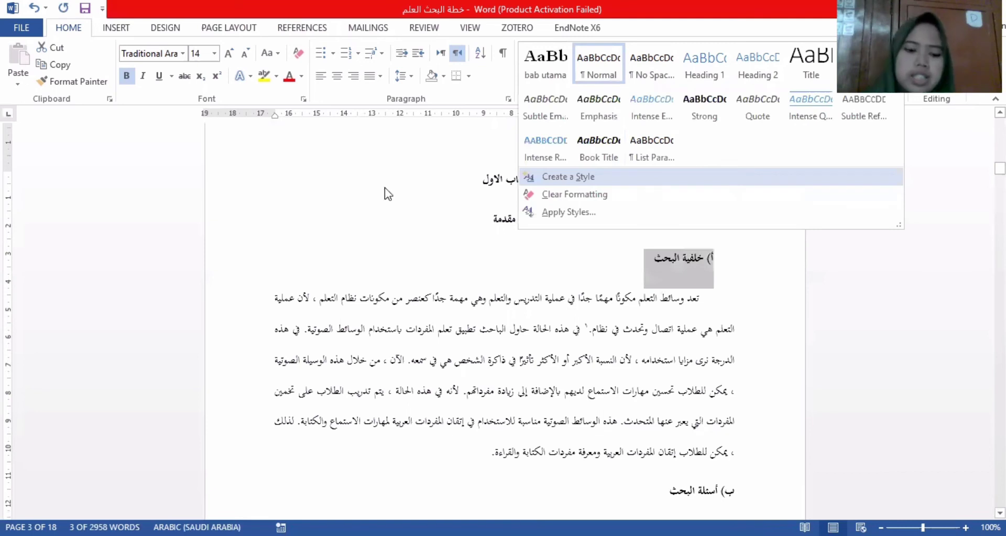
key("Return")
type("sub bab ut")
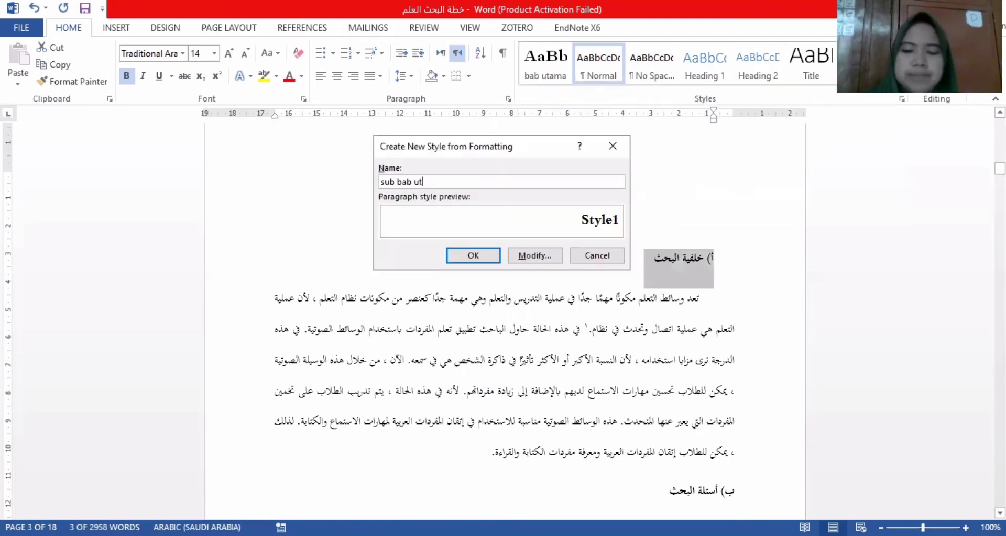
type("ama")
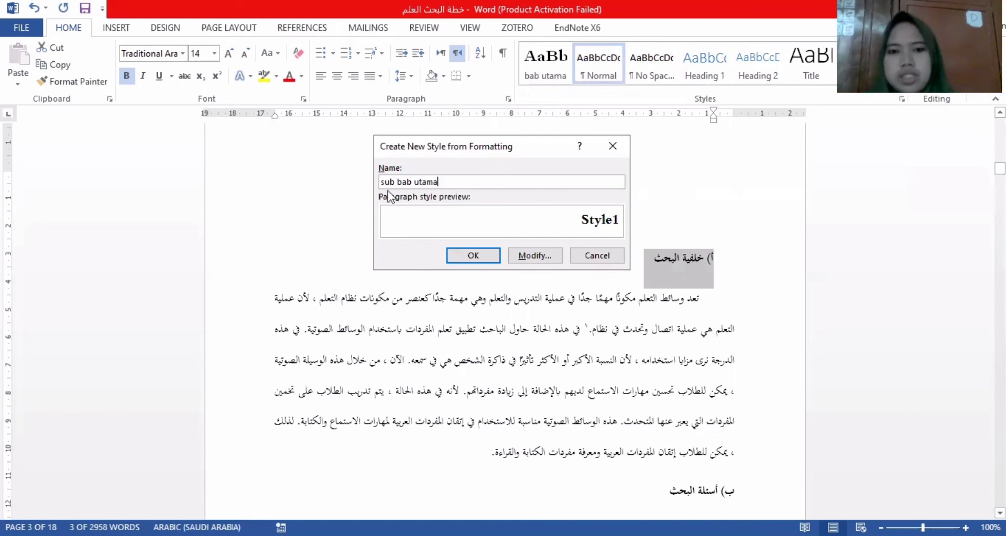
left_click(487, 263)
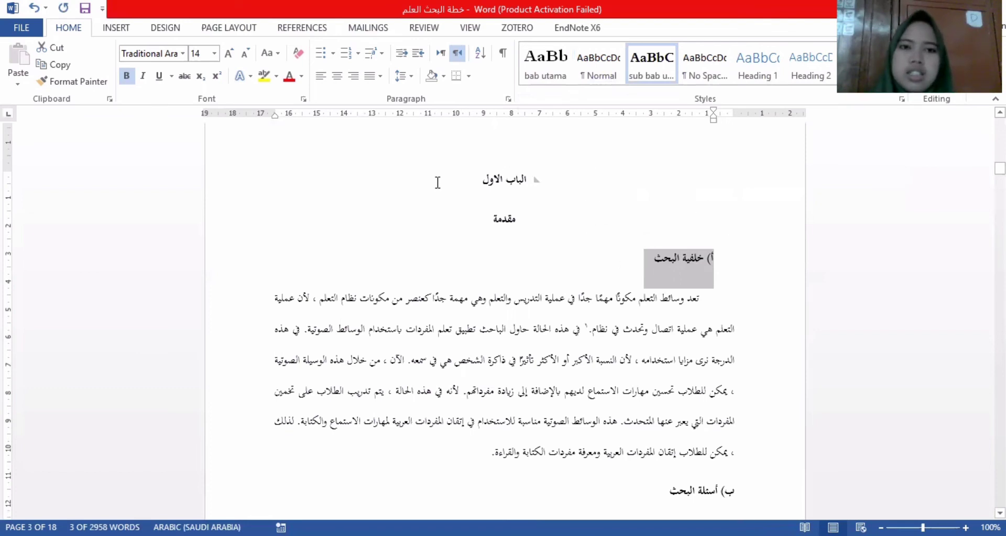
Apply the sub bab utama style to the chapter one subheading ب) أسئلة البحث
left_click(671, 279)
scroll(672, 283, "down", 5)
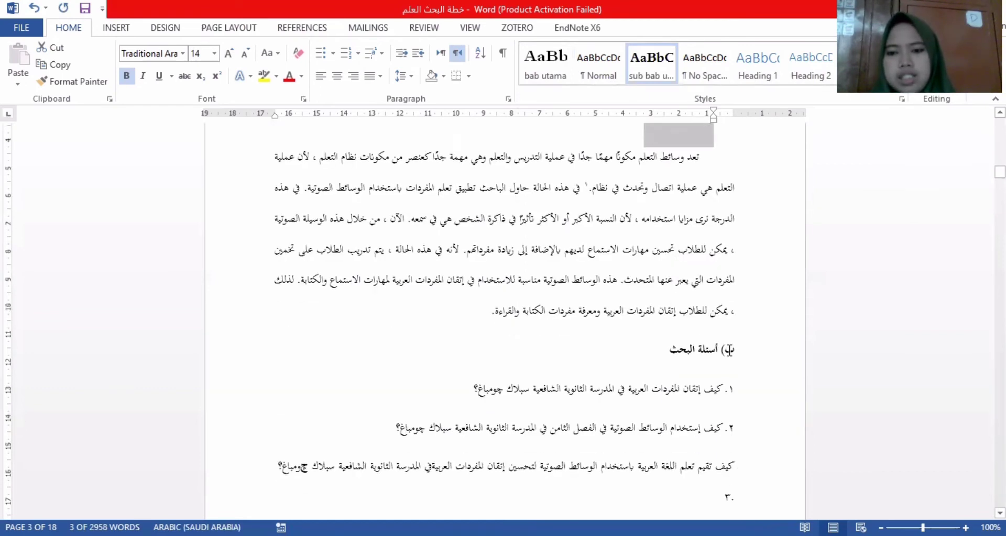
left_click_drag(730, 350, 671, 352)
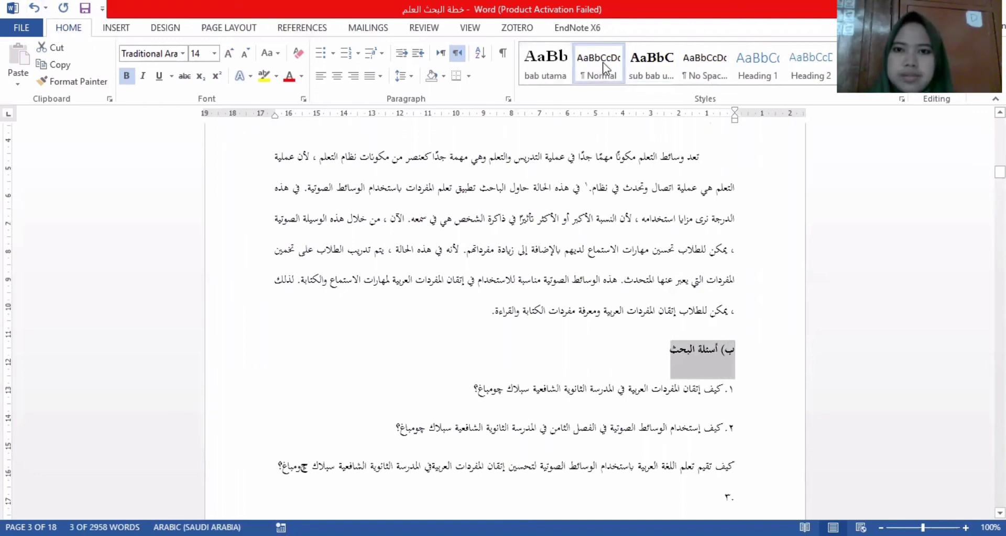
left_click(652, 62)
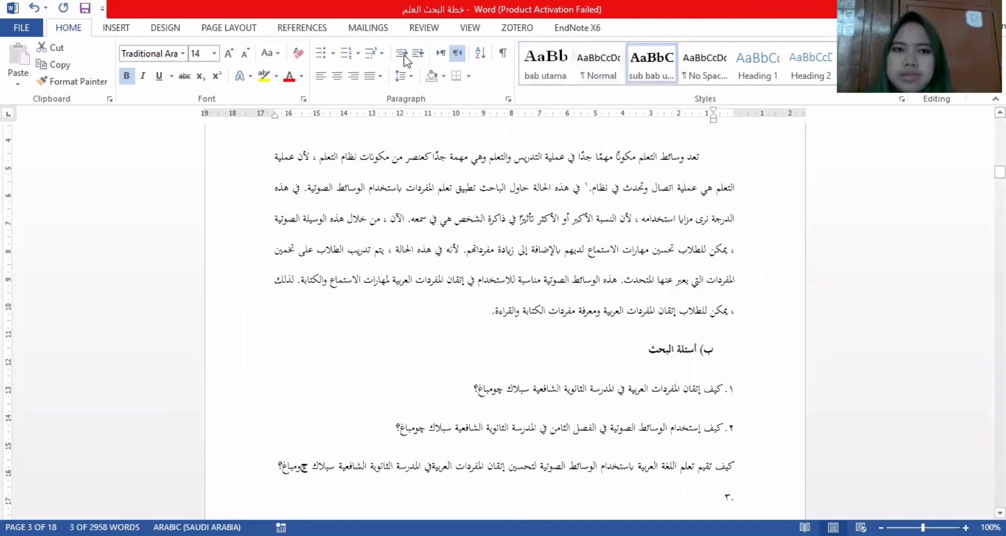
Add the chapter one subheading أ) خلفية البحث to the table of contents at Level 2
left_click(303, 28)
left_click(100, 48)
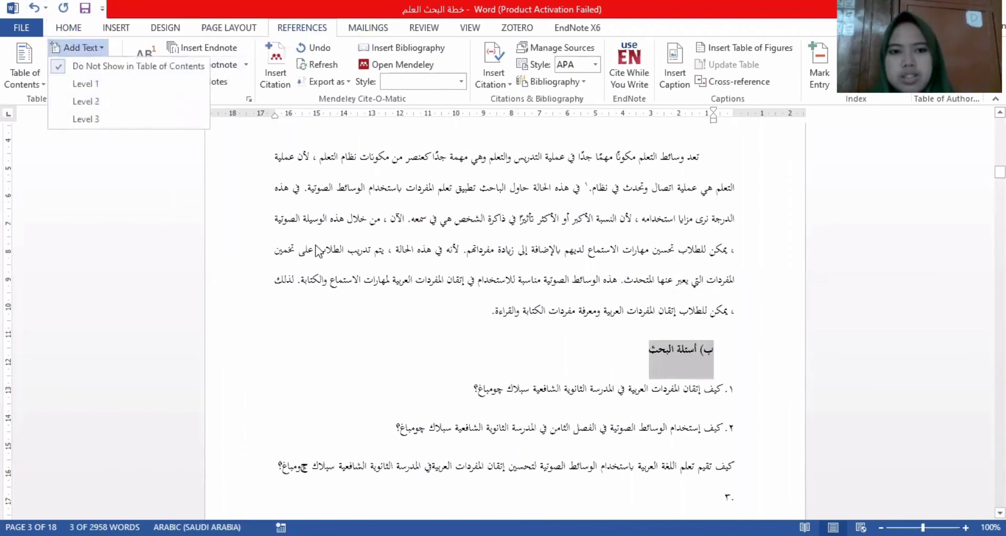
scroll(359, 258, "up", 6)
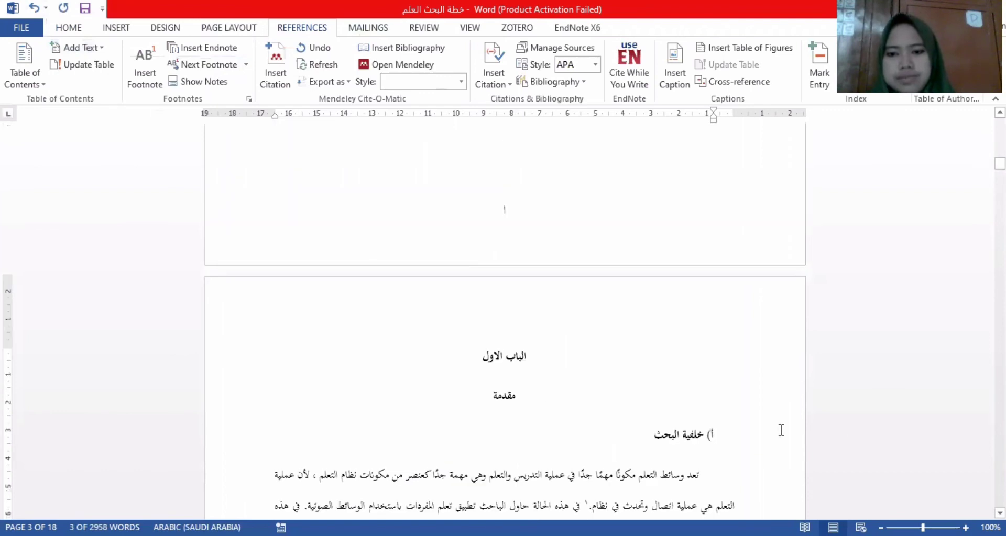
left_click(600, 214)
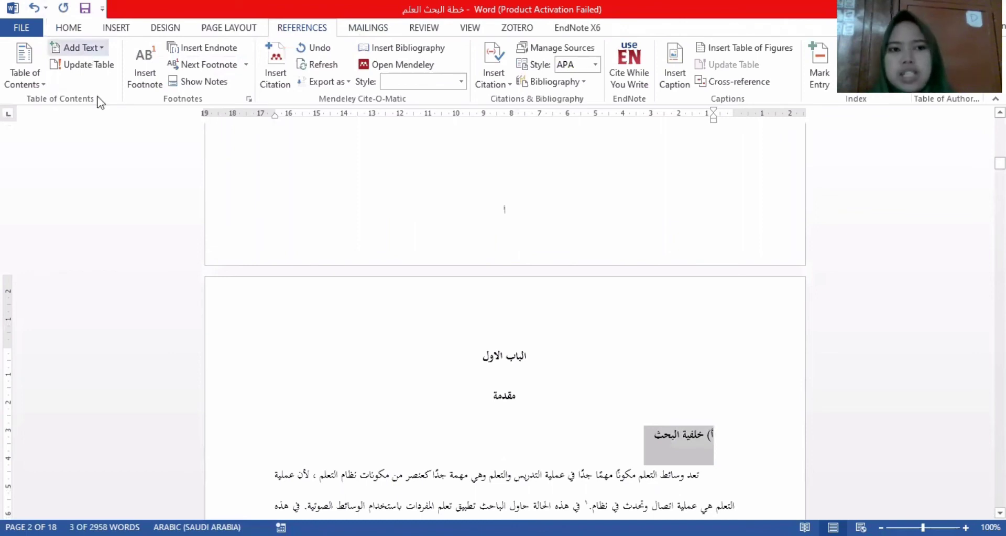
left_click(79, 47)
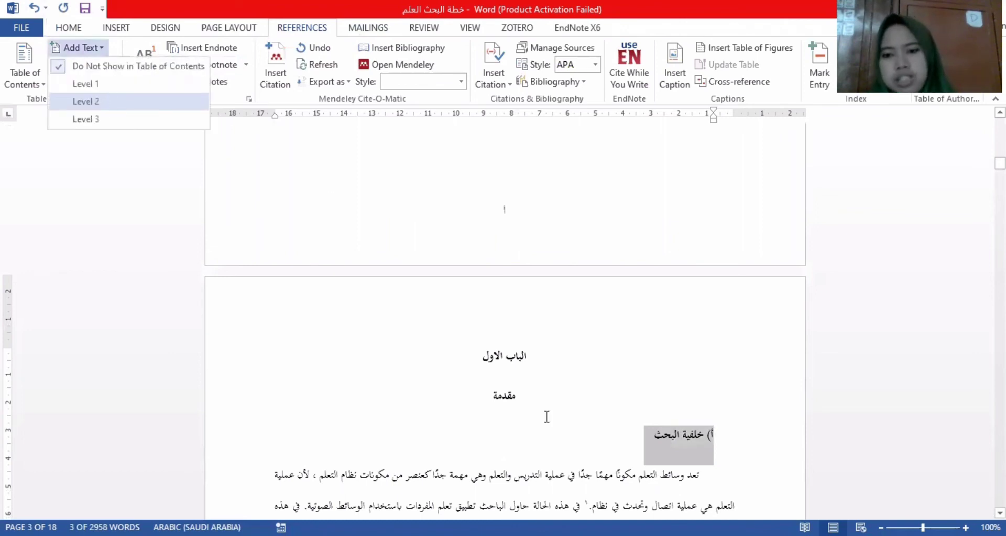
Add the chapter one subheading ب) أسئلة البحث to the table of contents at Level 2
scroll(546, 417, "down", 5)
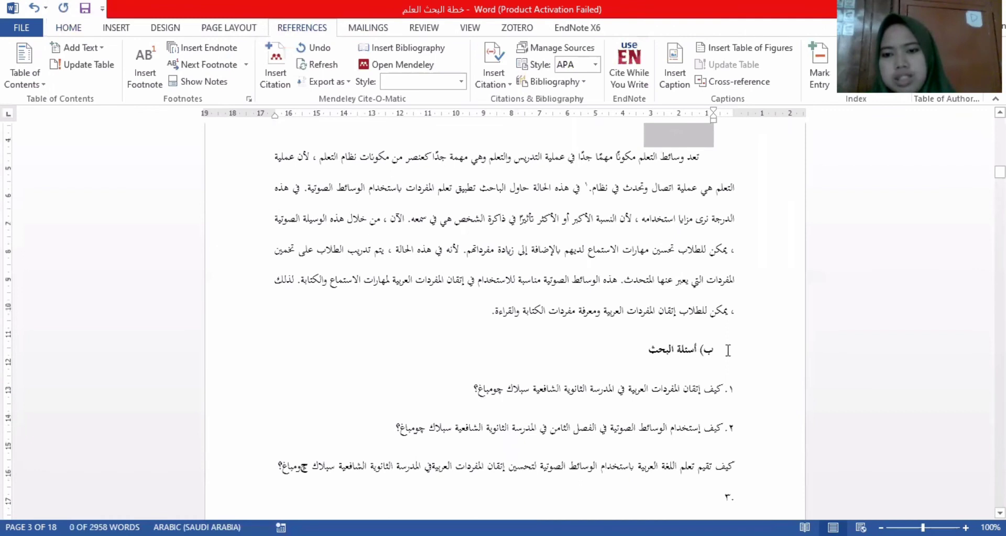
left_click_drag(651, 344, 714, 348)
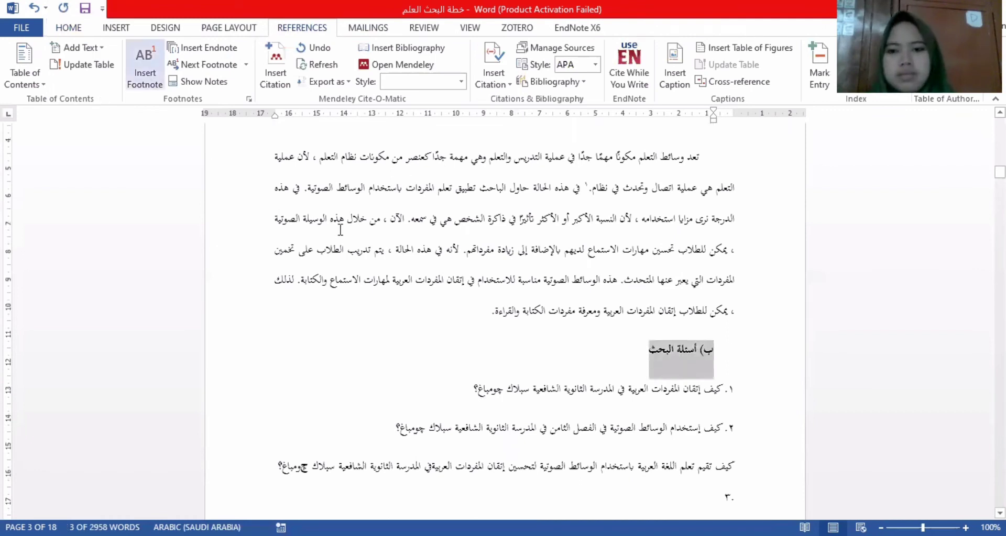
Apply the sub bab utama style to the subheading ج) أهداف البحث and add it to the table of contents at Level 2
scroll(749, 293, "down", 5)
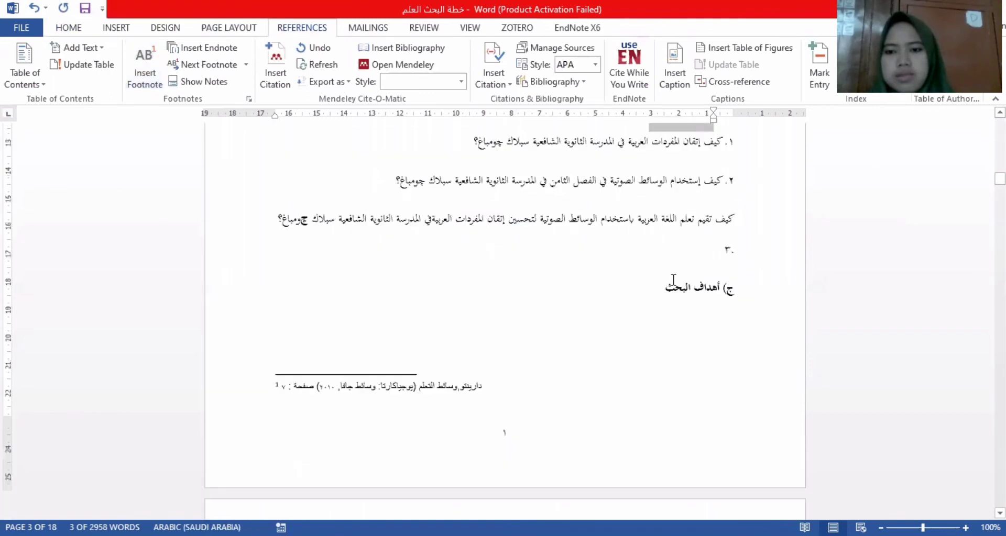
triple_click(673, 274)
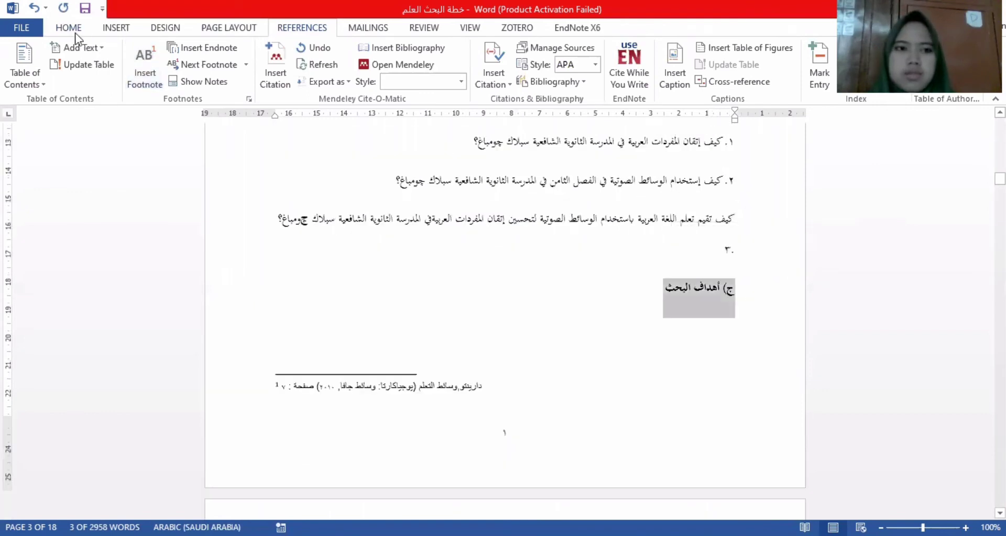
scroll(328, 75, "up", 3)
scroll(680, 82, "up", 1)
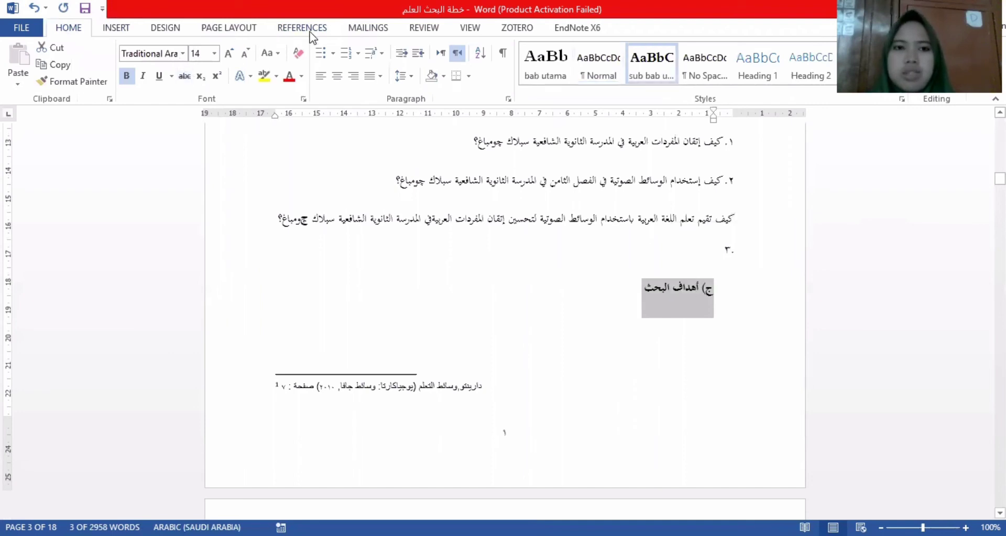
scroll(133, 62, "down", 4)
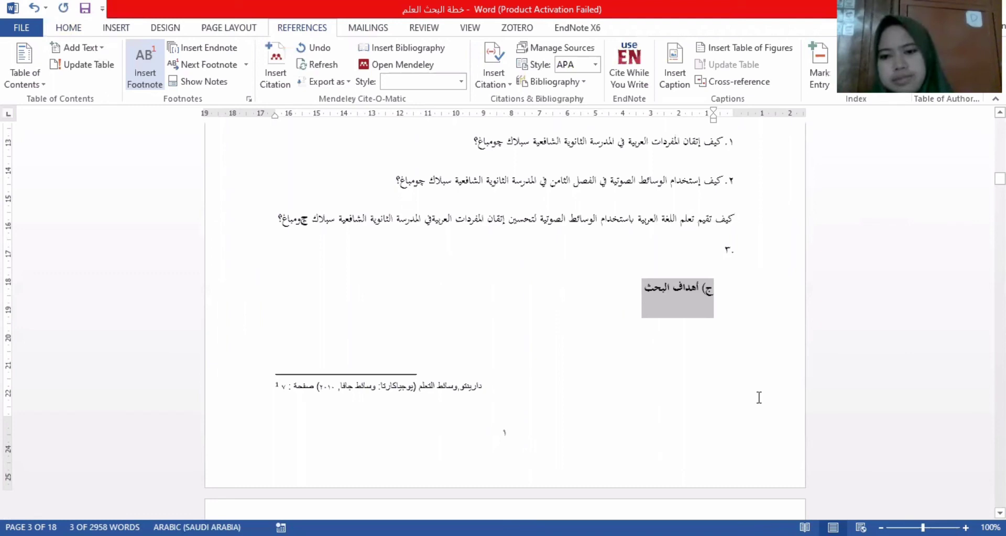
Apply the sub bab utama style to the subheading د) فوائد البحث and add it to the table of contents at Level 2
scroll(736, 417, "down", 6)
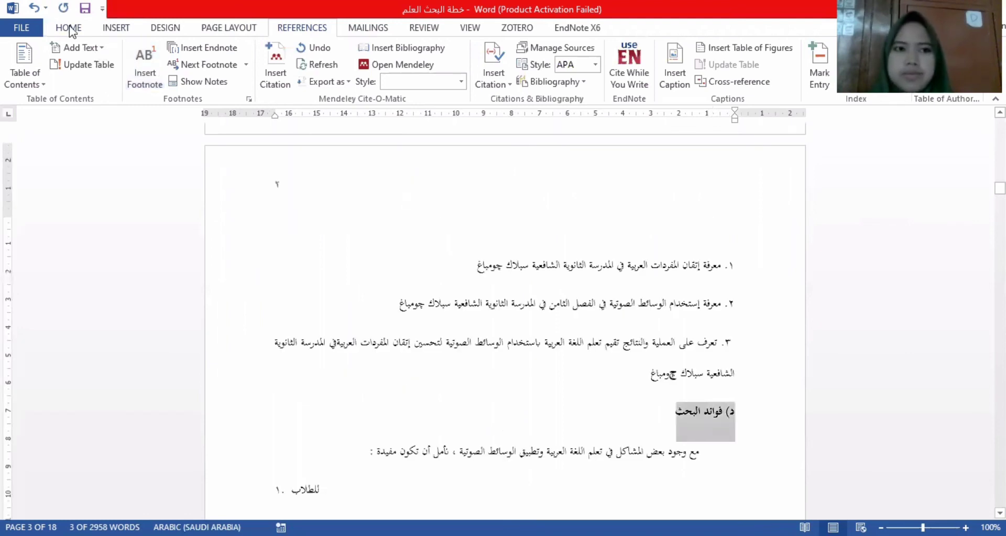
scroll(141, 35, "up", 4)
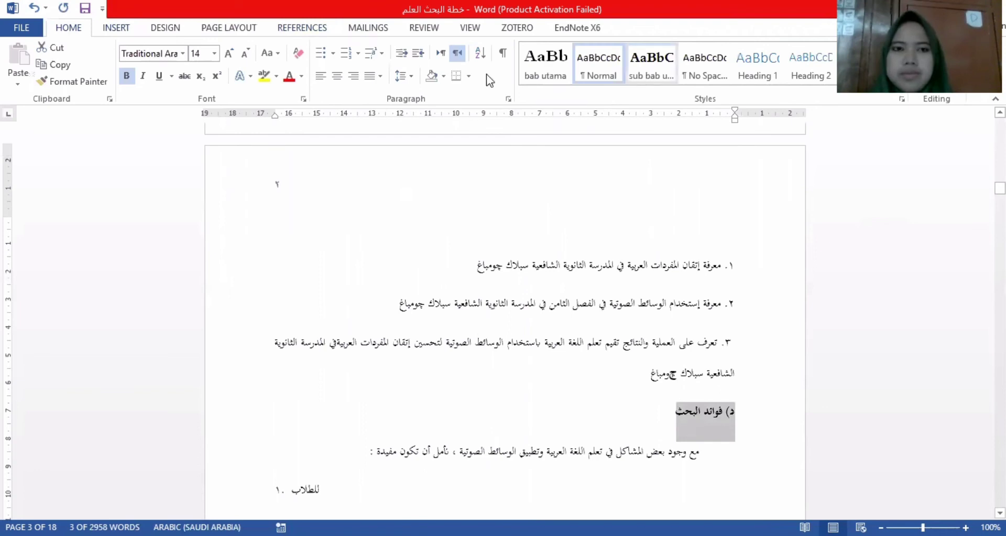
left_click(651, 65)
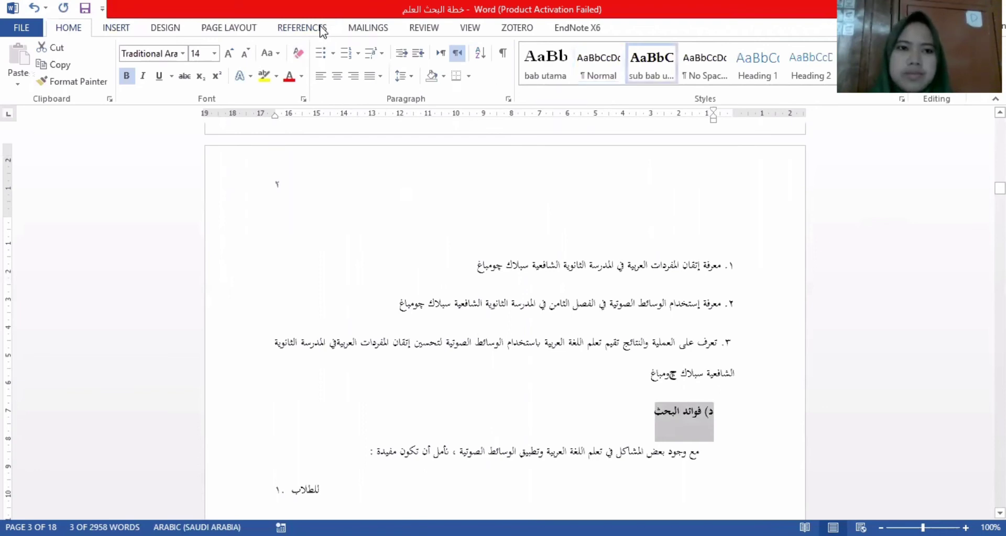
scroll(96, 48, "down", 4)
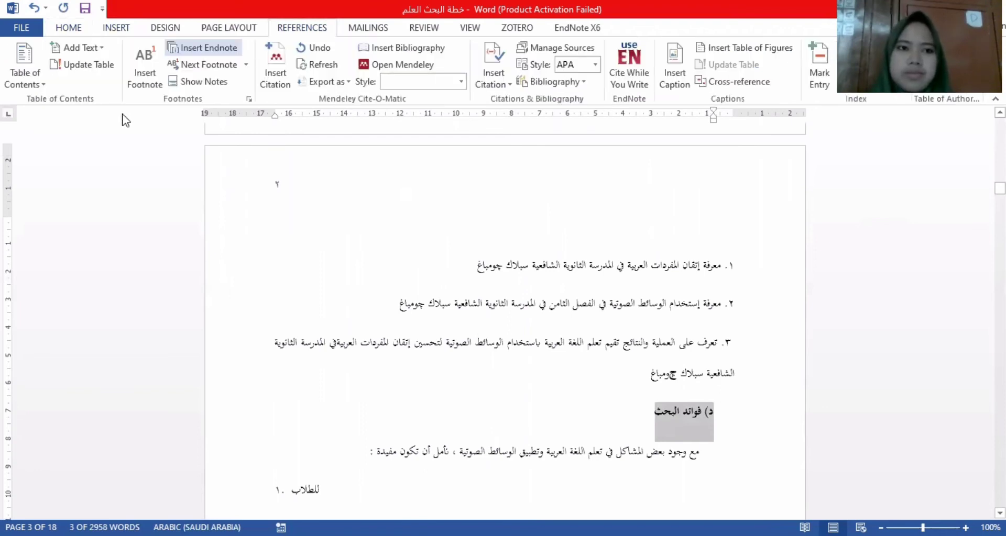
left_click(78, 47)
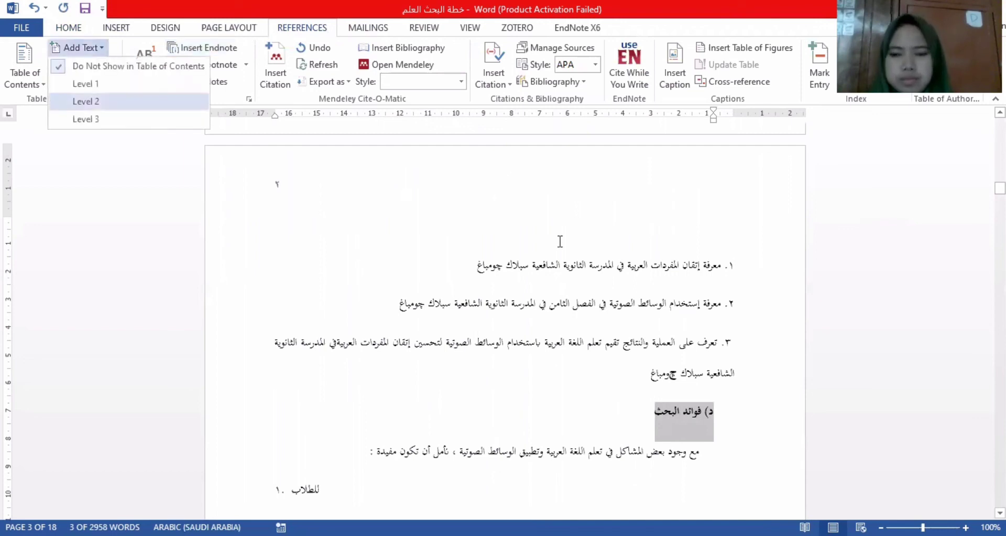
Apply the sub bab utama style to the subheading هـ) تحديد المصطلحات and add it to the table of contents at Level 2
scroll(725, 306, "down", 10)
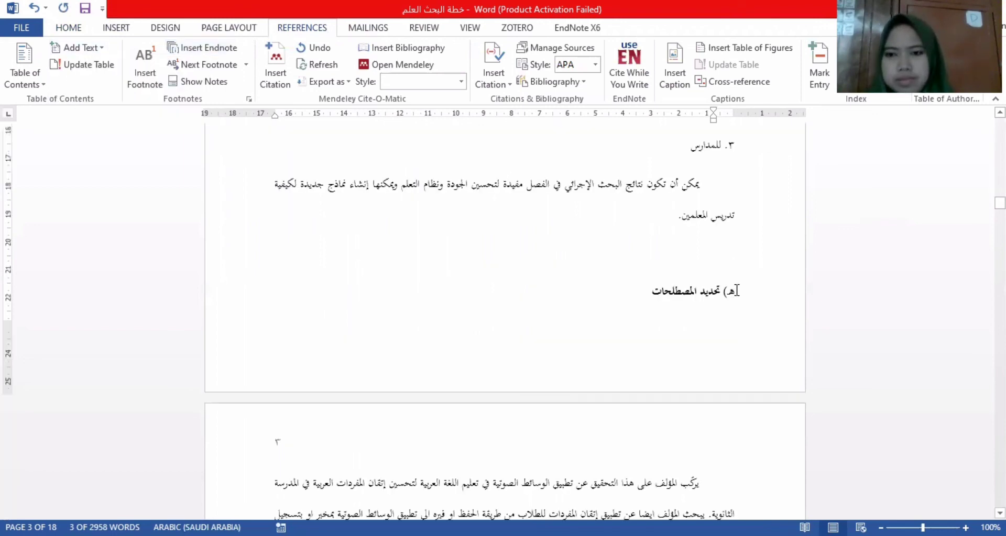
triple_click(660, 285)
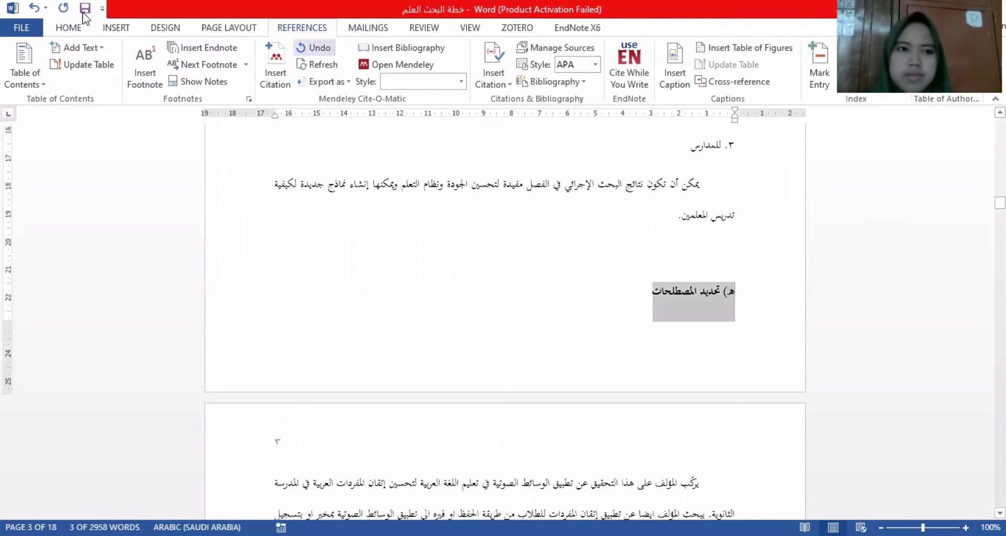
left_click(76, 28)
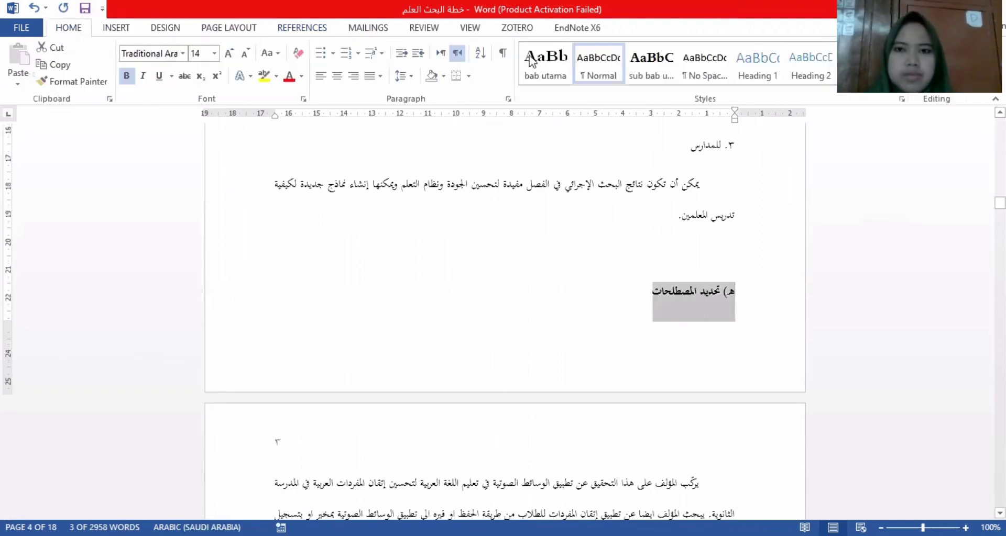
left_click(668, 63)
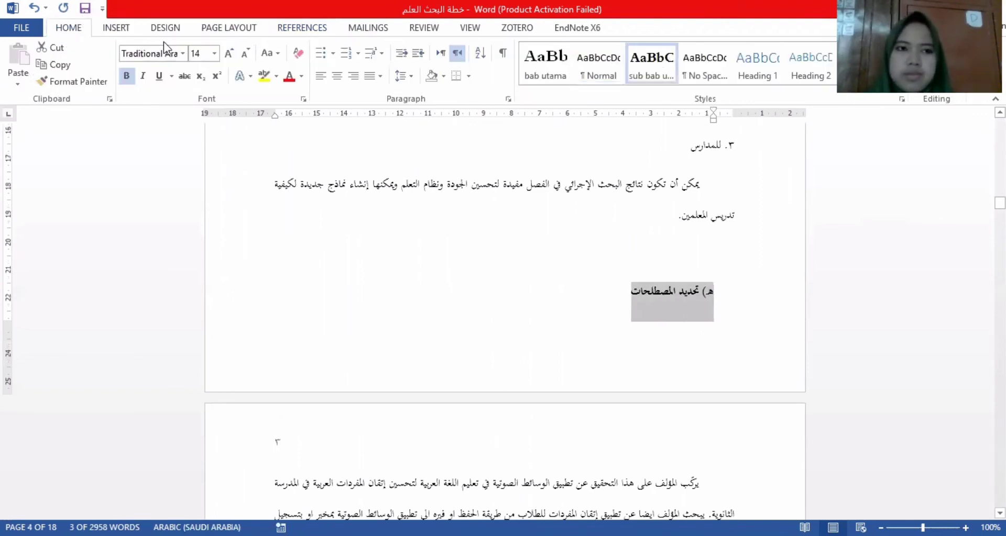
scroll(92, 49, "down", 4)
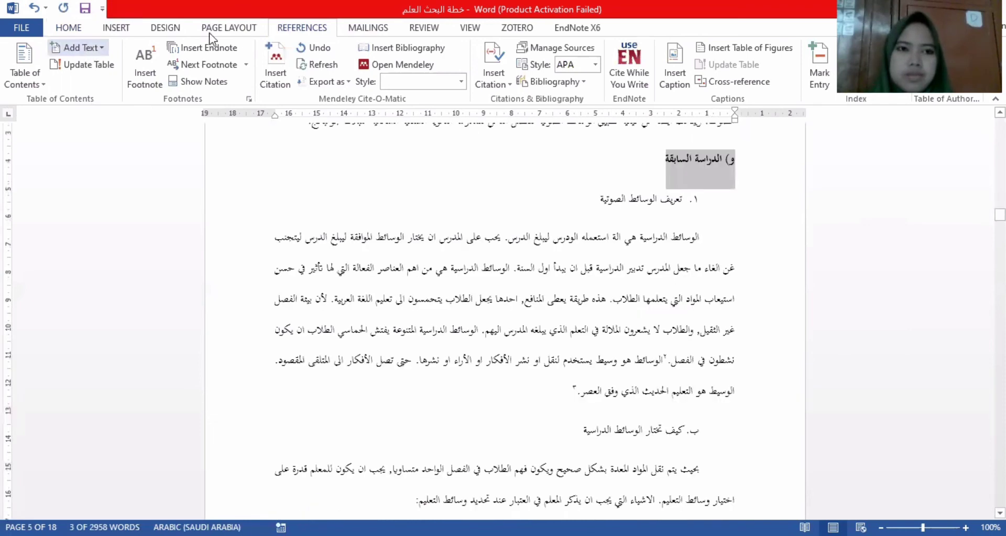
Apply the sub bab utama style to the subheading و) الدراسة السابقة and add it to the table of contents at Level 2
scroll(532, 68, "up", 4)
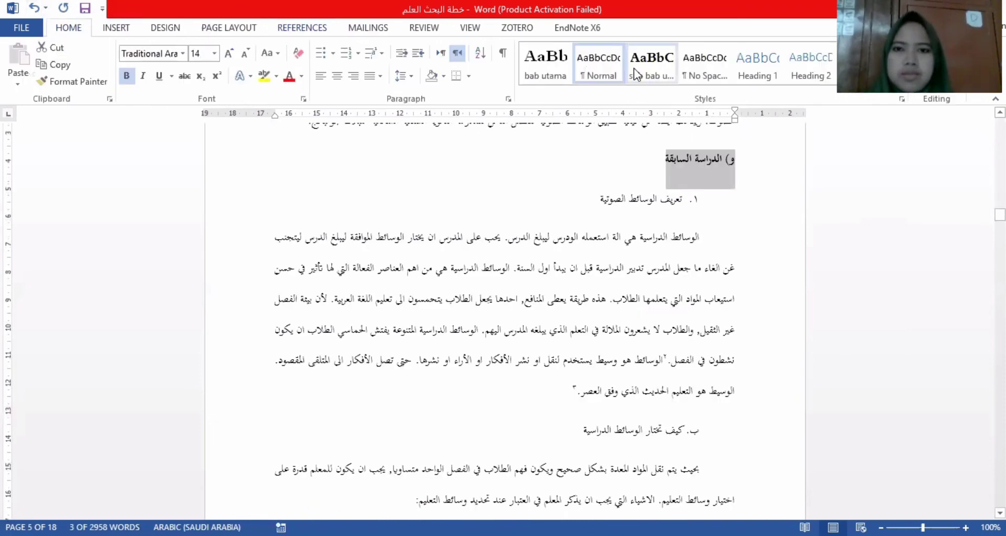
left_click(651, 63)
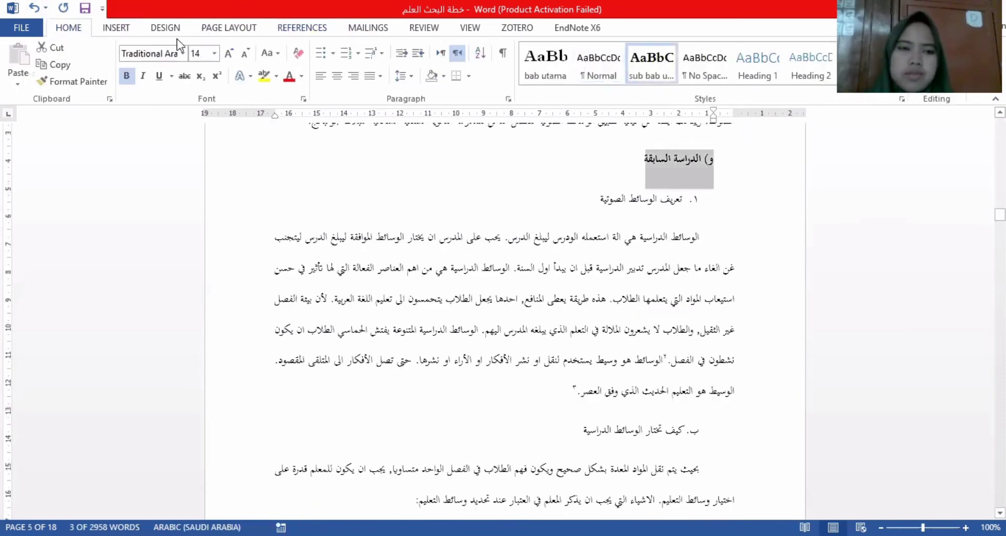
left_click(292, 28)
left_click(91, 48)
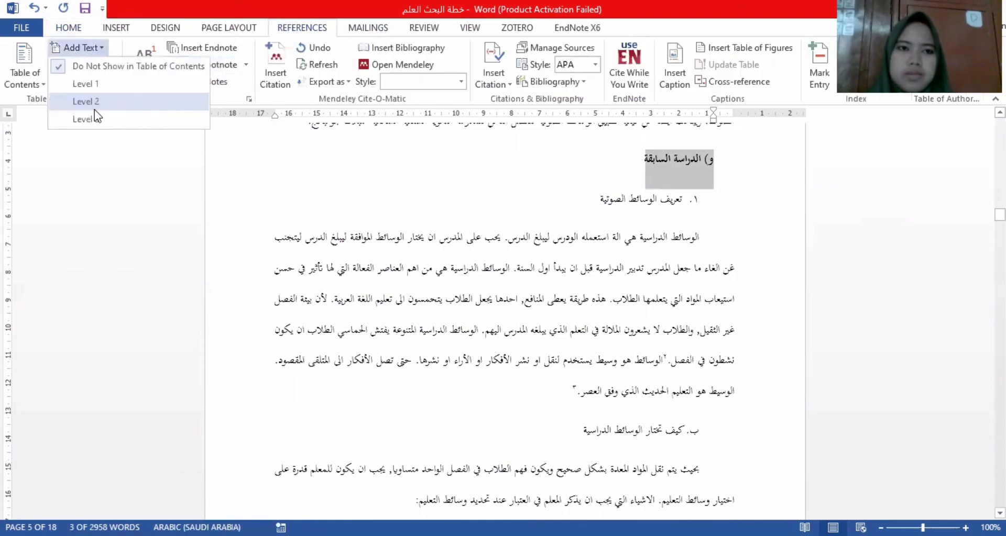
left_click(95, 109)
Apply the sub bab utama style to the last chapter one subheading, ز) هيكل البحث
scroll(599, 315, "down", 6)
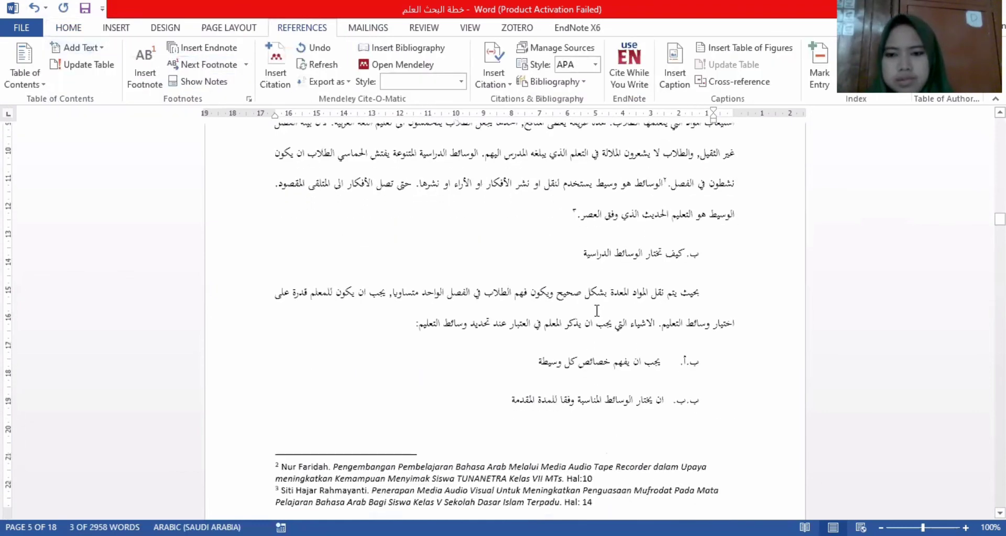
scroll(599, 316, "down", 15)
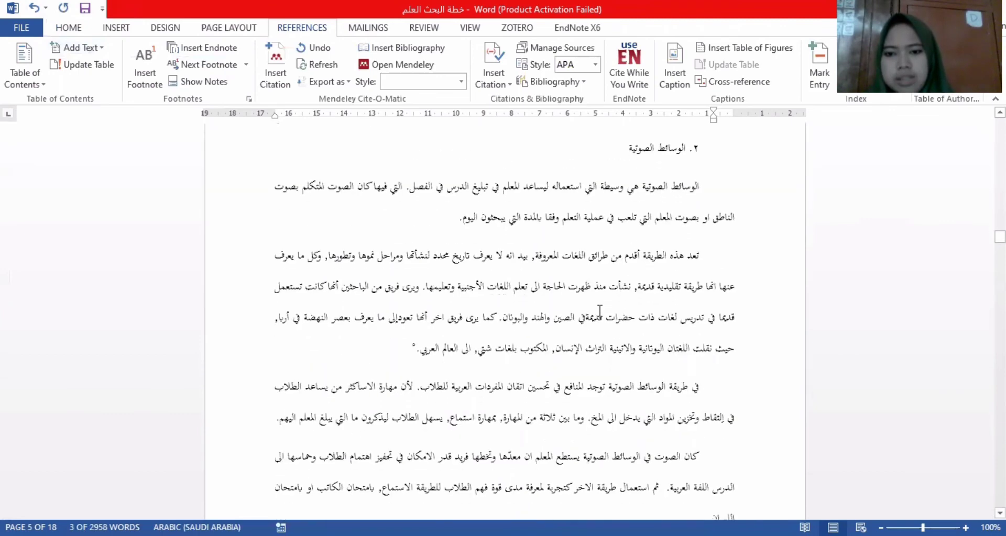
scroll(687, 325, "down", 2)
left_click_drag(736, 275, 676, 270)
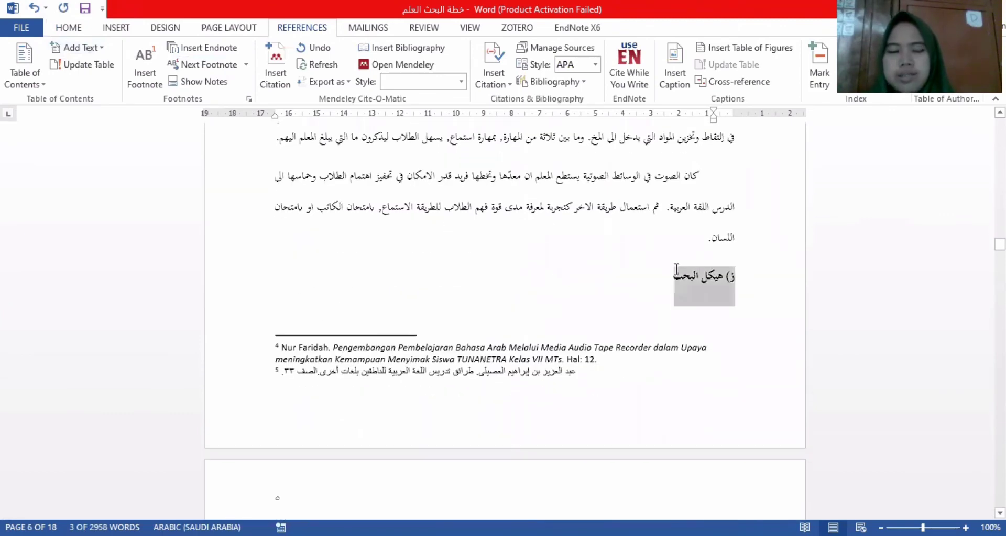
left_click(69, 28)
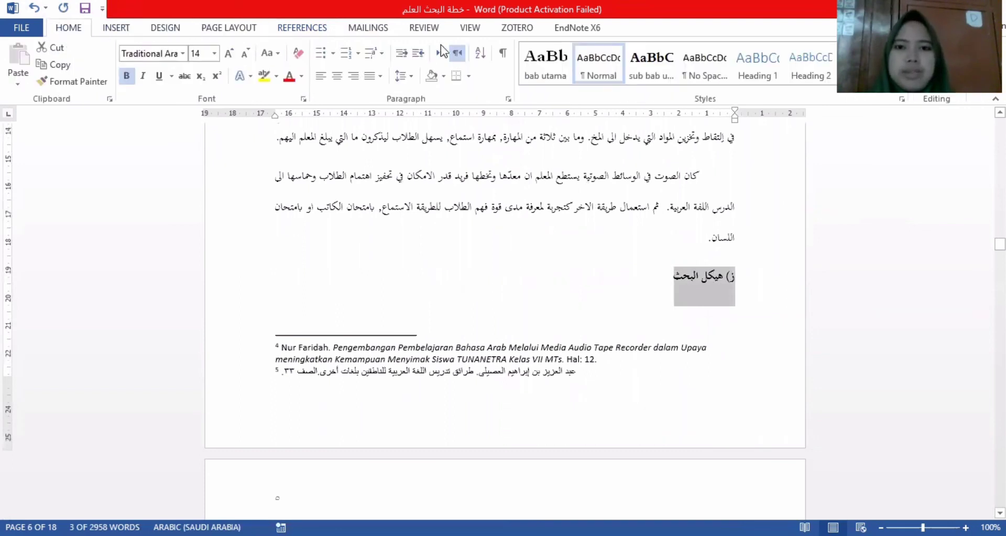
left_click(651, 61)
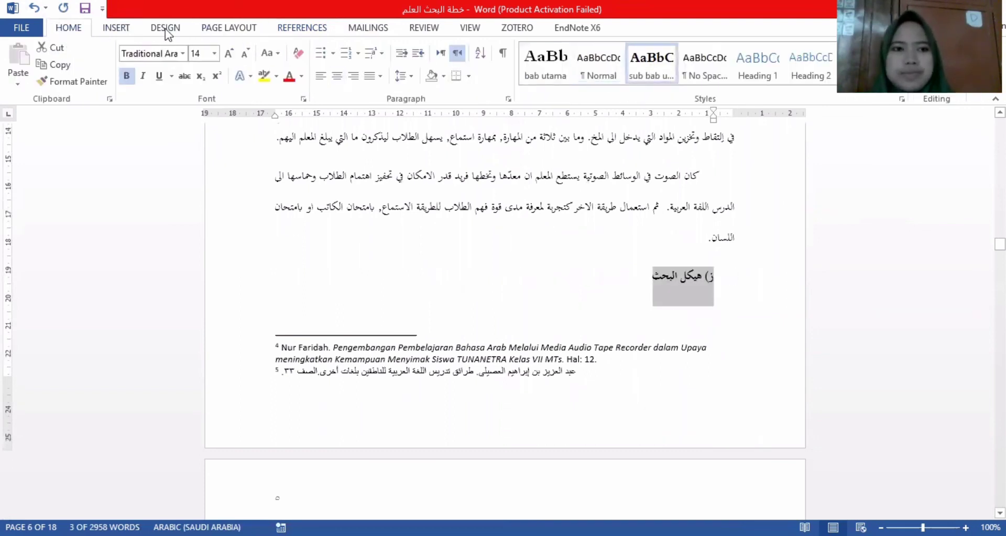
Add the chapter one subheading ز) هيكل البحث to the table of contents at Level 2
left_click(273, 33)
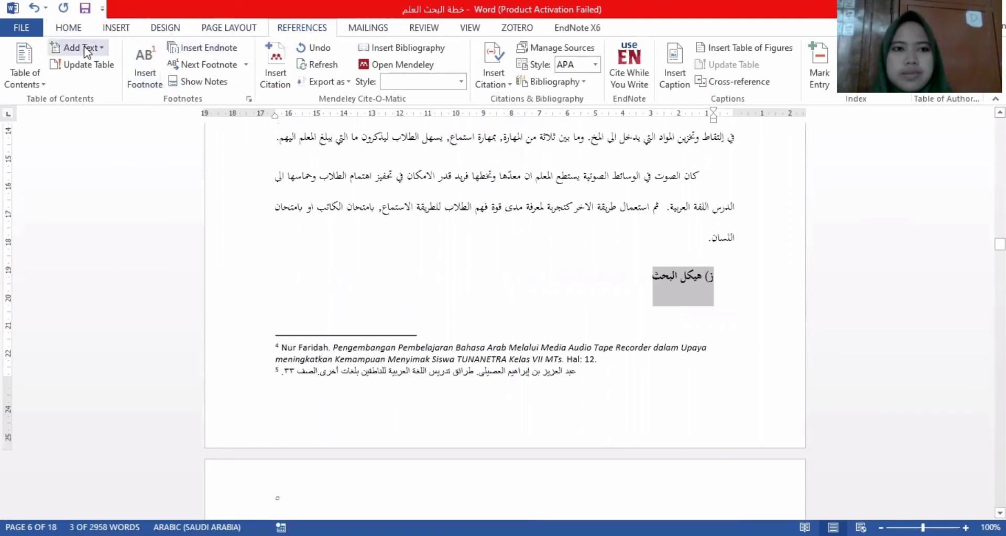
left_click(711, 285)
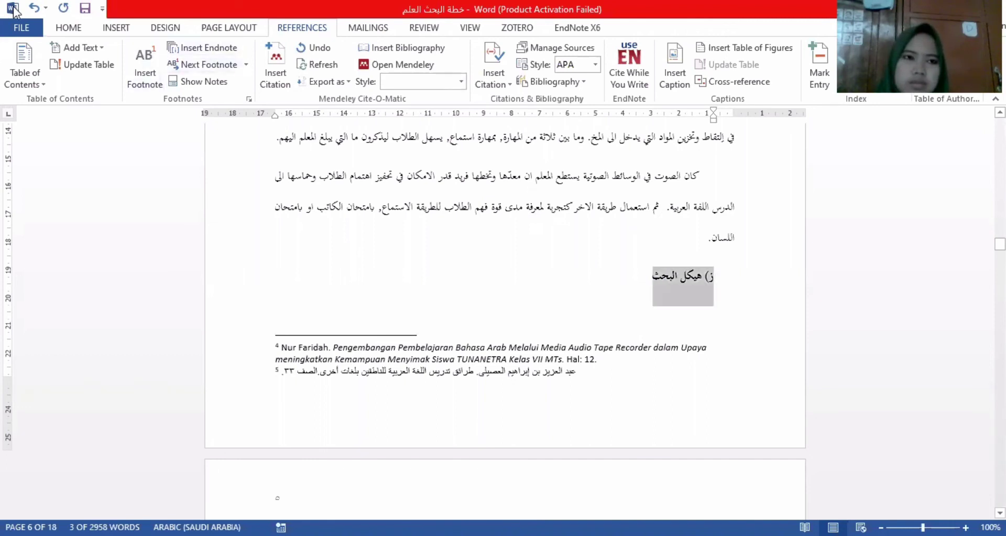
left_click(70, 30)
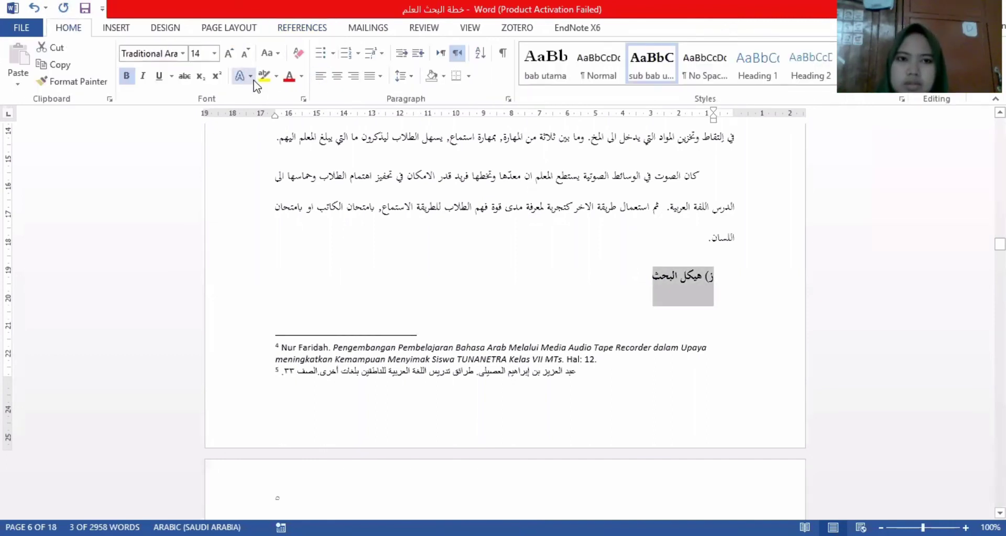
left_click(291, 28)
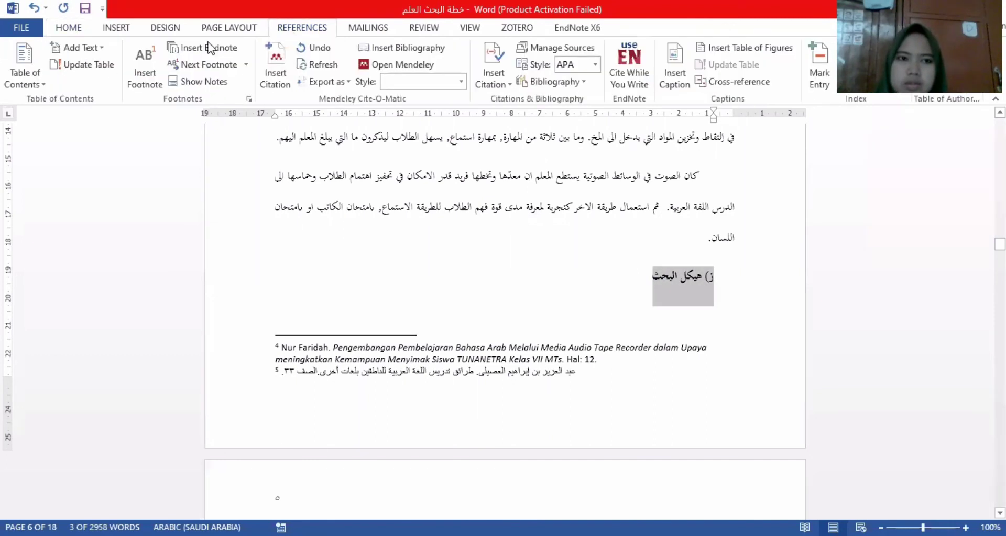
left_click(103, 48)
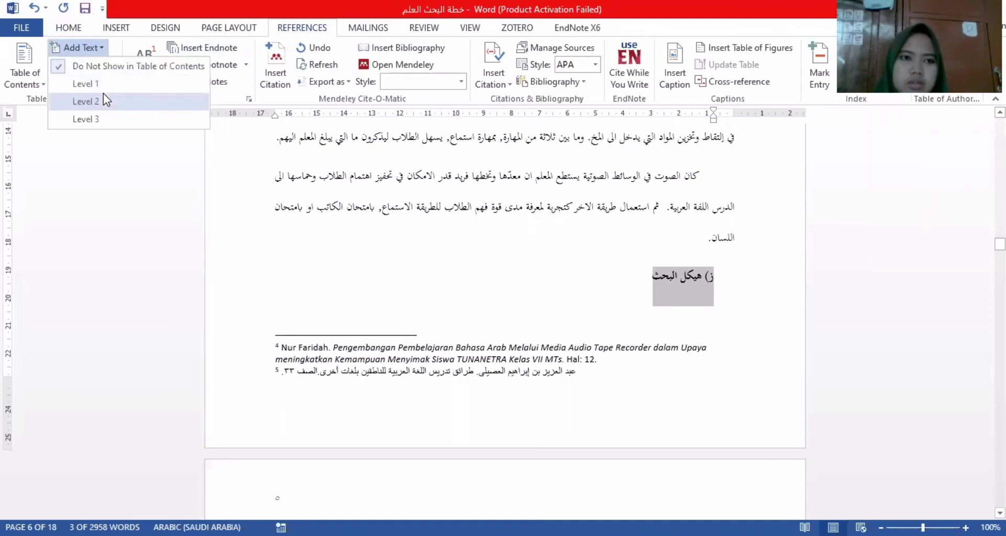
Apply the sub bab utama style to the chapter two subheading أ. الاساس النظري and add it to the table of contents at Level 2
scroll(480, 334, "down", 15)
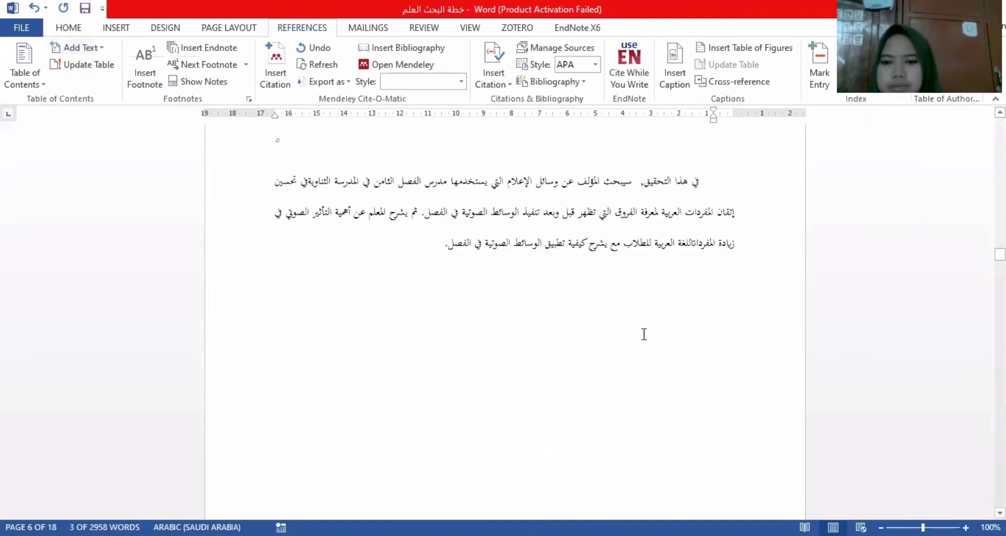
scroll(643, 335, "down", 5)
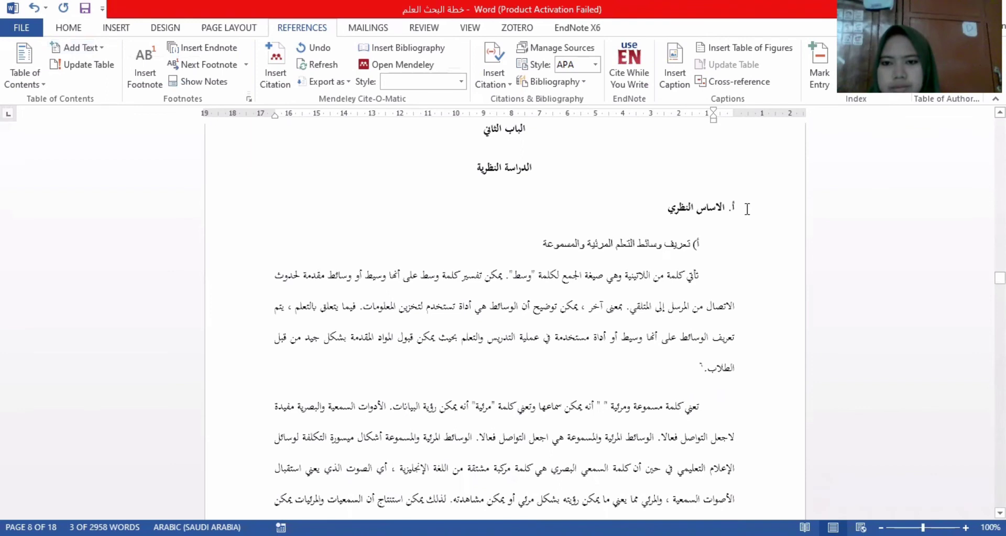
left_click_drag(738, 207, 673, 209)
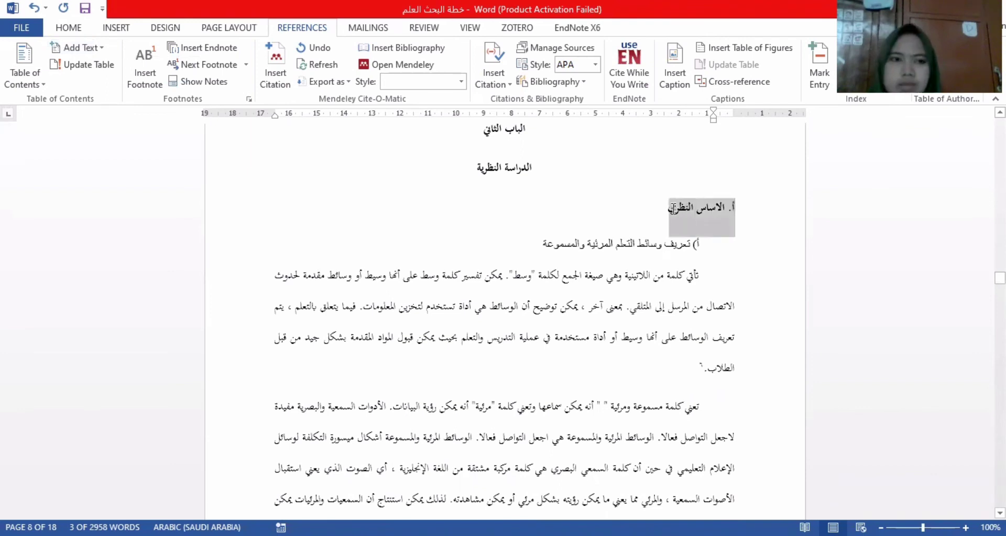
left_click(70, 28)
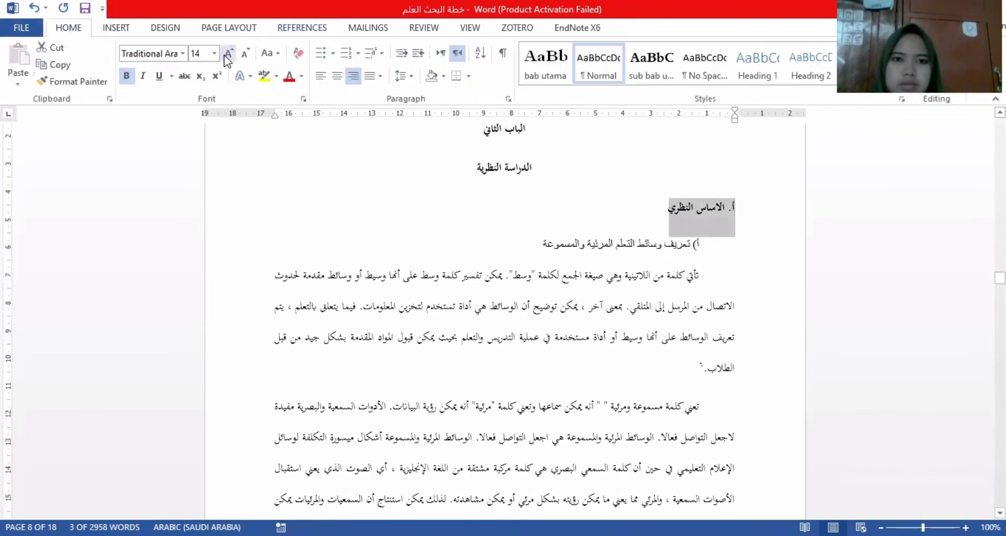
left_click(651, 63)
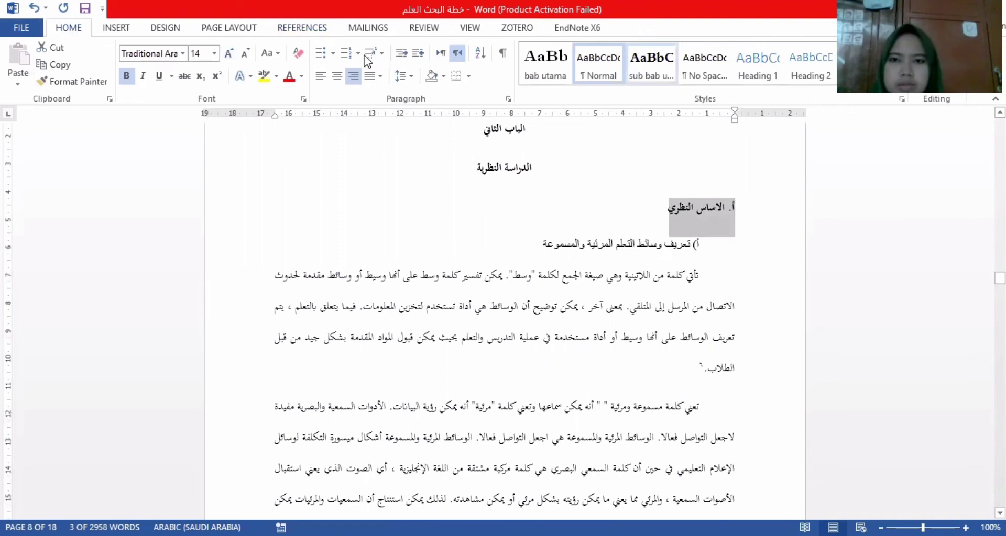
left_click(319, 29)
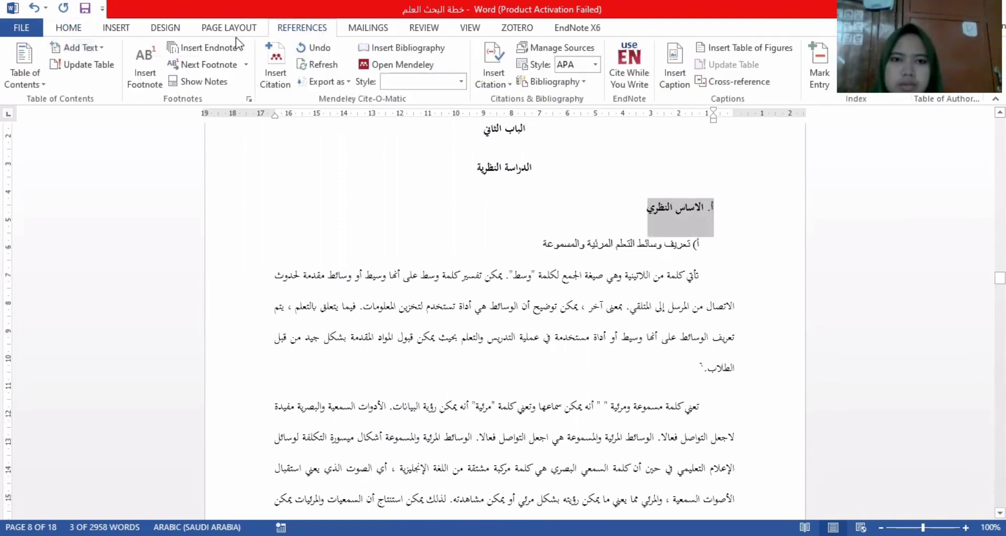
left_click(84, 48)
left_click(86, 101)
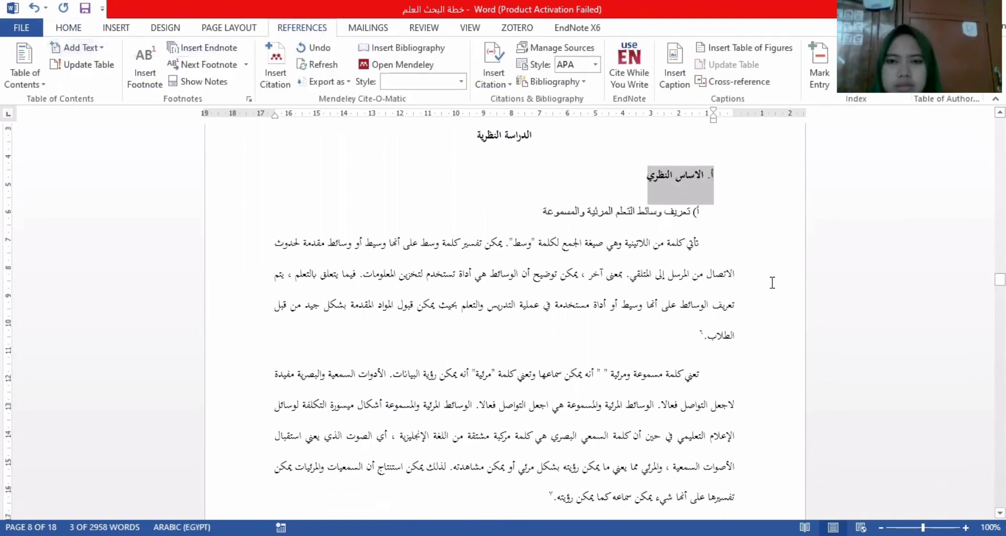
Apply the sub bab utama style to the subheading ب. الإطار النظري and add it to the table of contents at Level 2
scroll(770, 281, "down", 10)
scroll(759, 255, "down", 15)
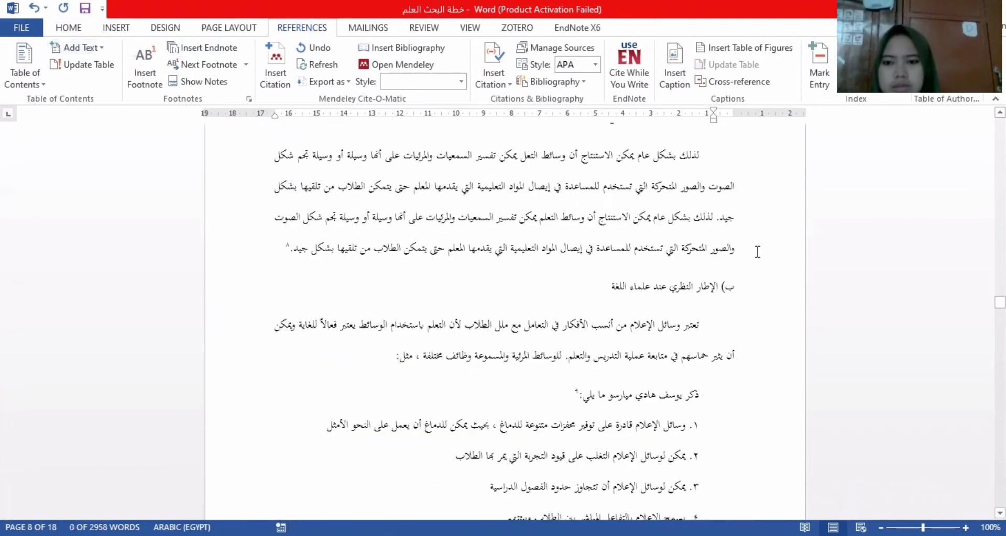
scroll(756, 252, "down", 4)
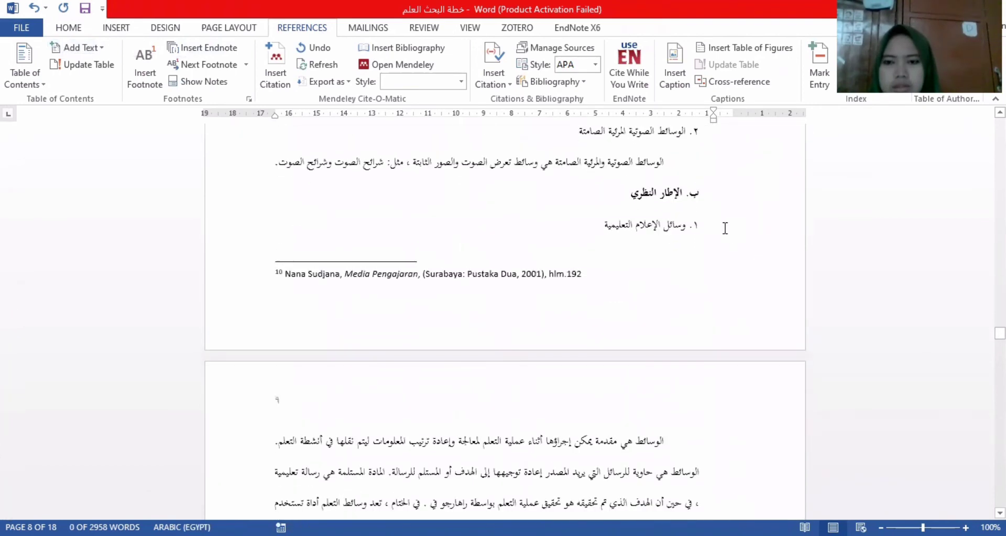
triple_click(625, 189)
left_click(68, 27)
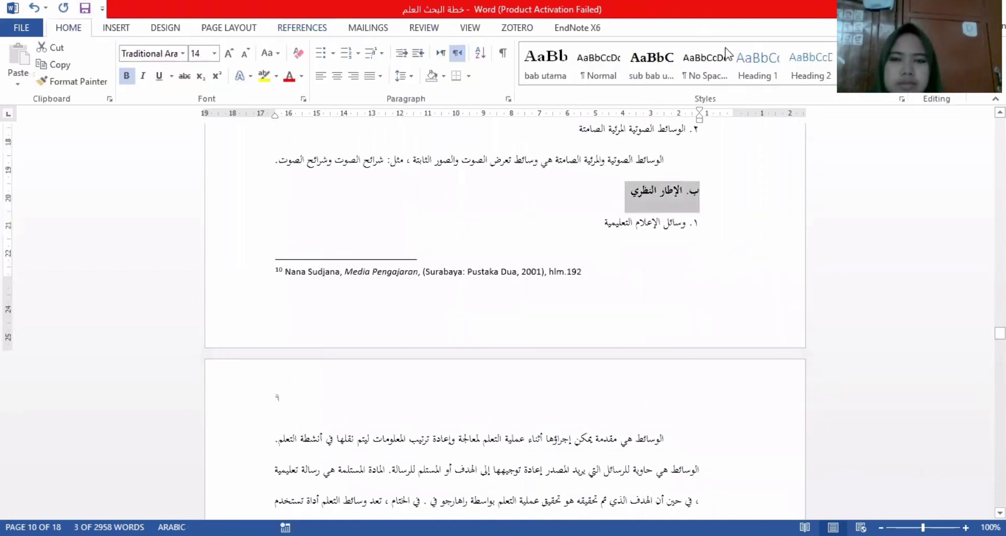
left_click(651, 62)
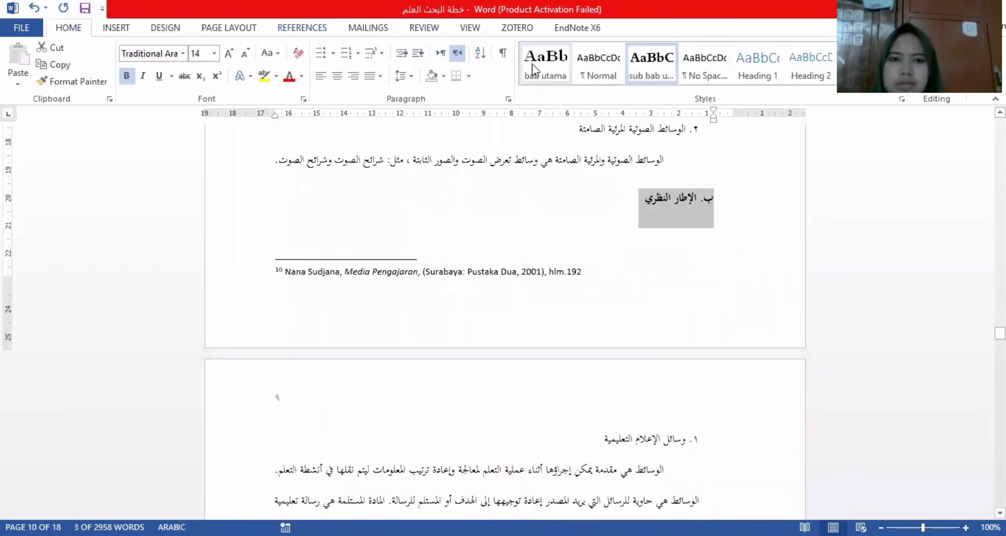
left_click(304, 30)
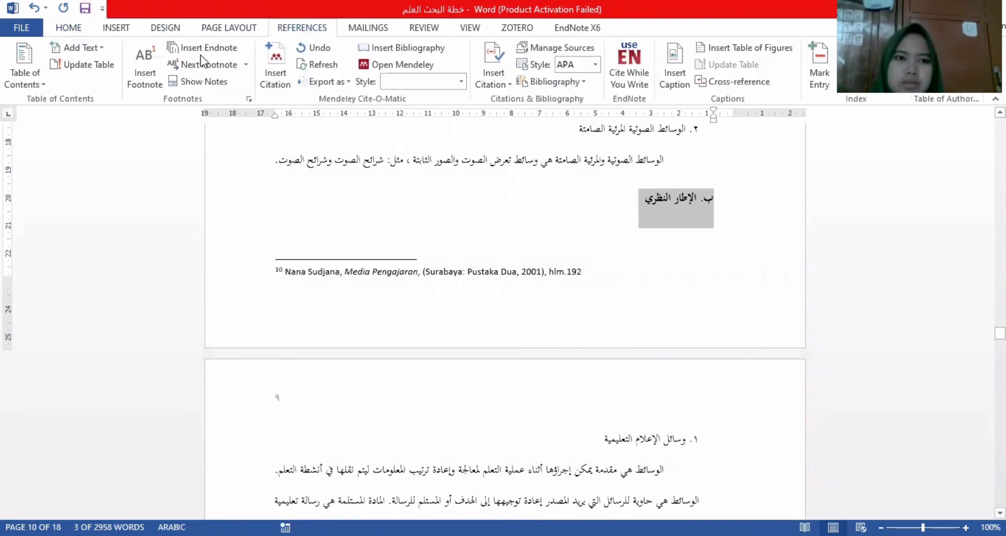
left_click(84, 47)
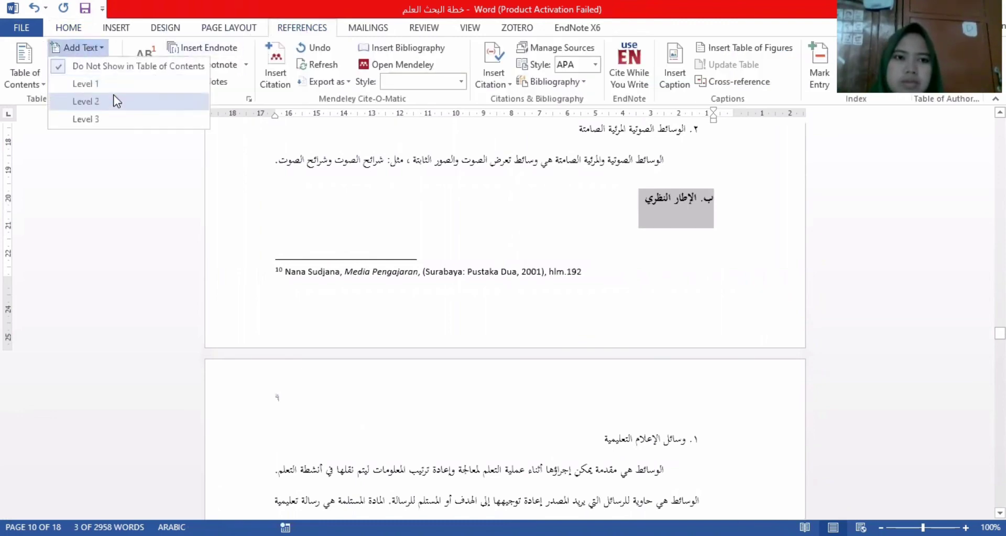
left_click(445, 217)
Apply the sub bab utama style to the chapter two subheading ج. خرائط التفكير
scroll(445, 217, "down", 14)
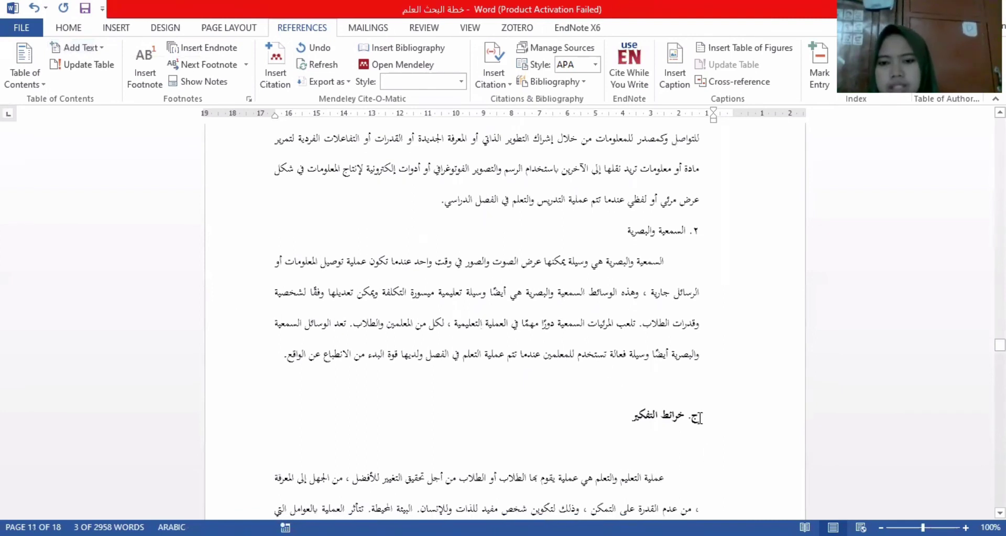
left_click_drag(701, 418, 630, 410)
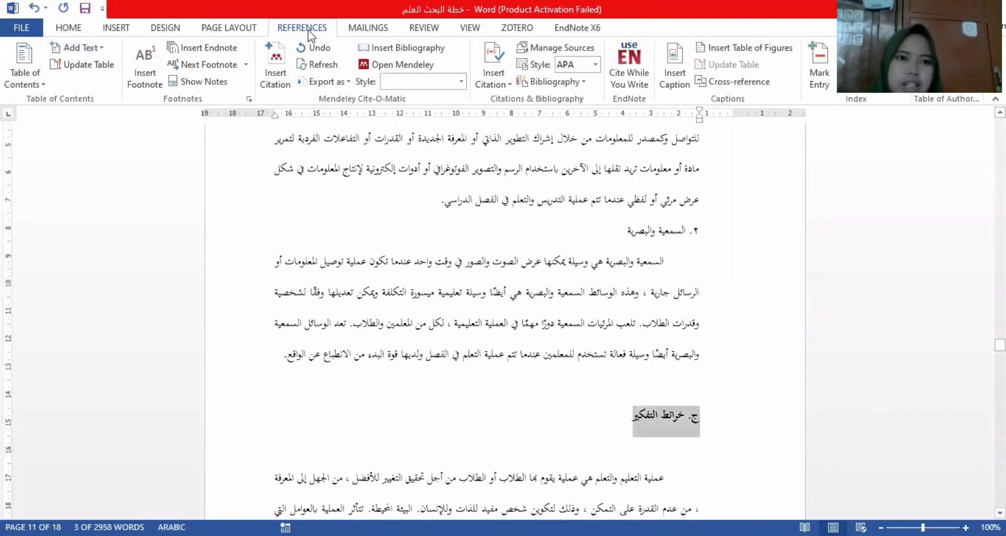
left_click(69, 28)
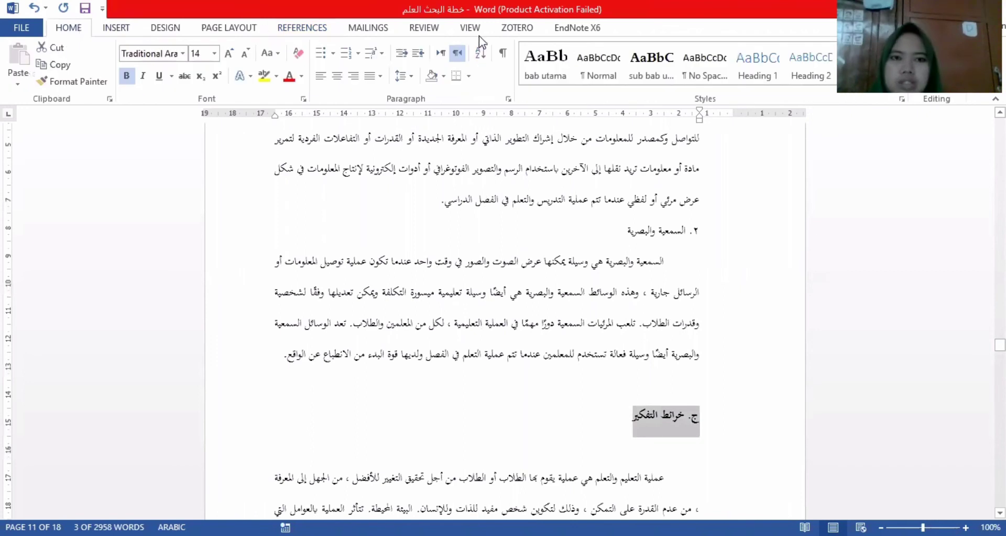
left_click(651, 63)
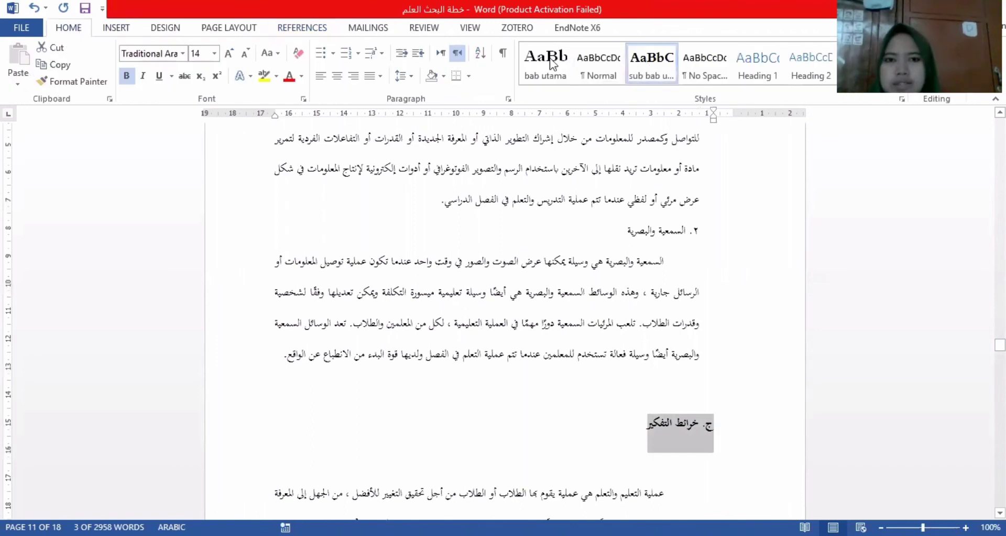
left_click(302, 28)
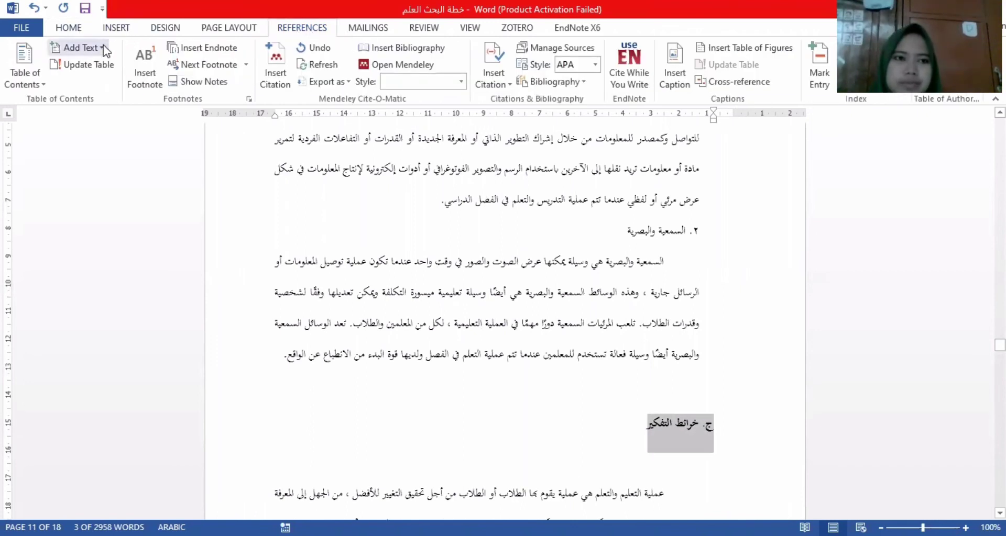
Replace the automatic list letter of the chapter three subheading مدخل البحث ونوعه with the manually entered prefix أ
scroll(630, 282, "down", 8)
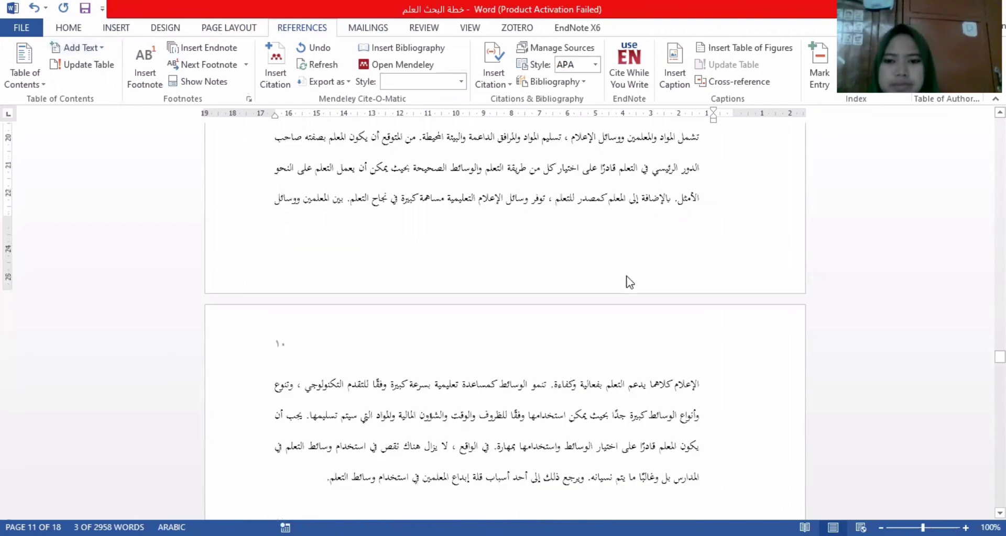
scroll(630, 282, "down", 15)
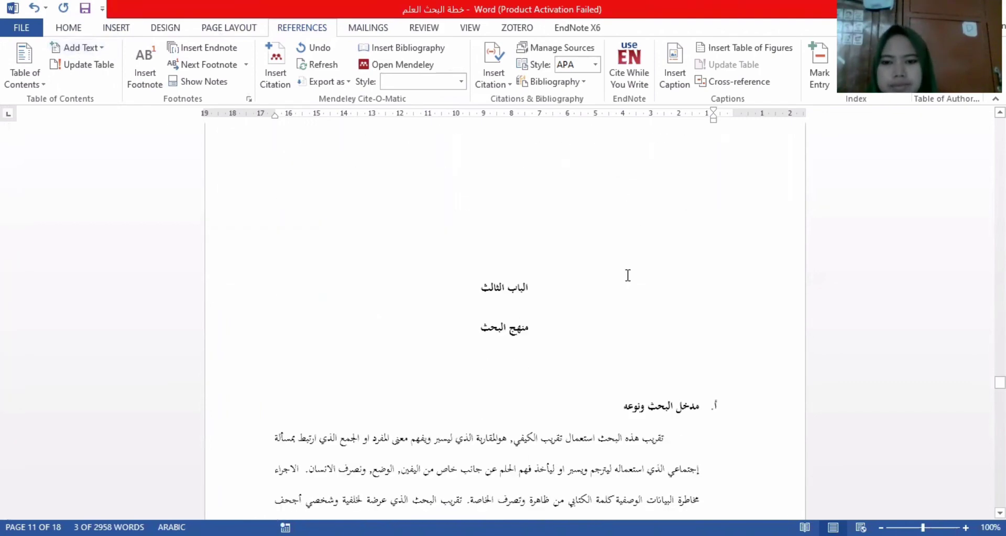
scroll(628, 275, "down", 6)
left_click_drag(723, 205, 626, 202)
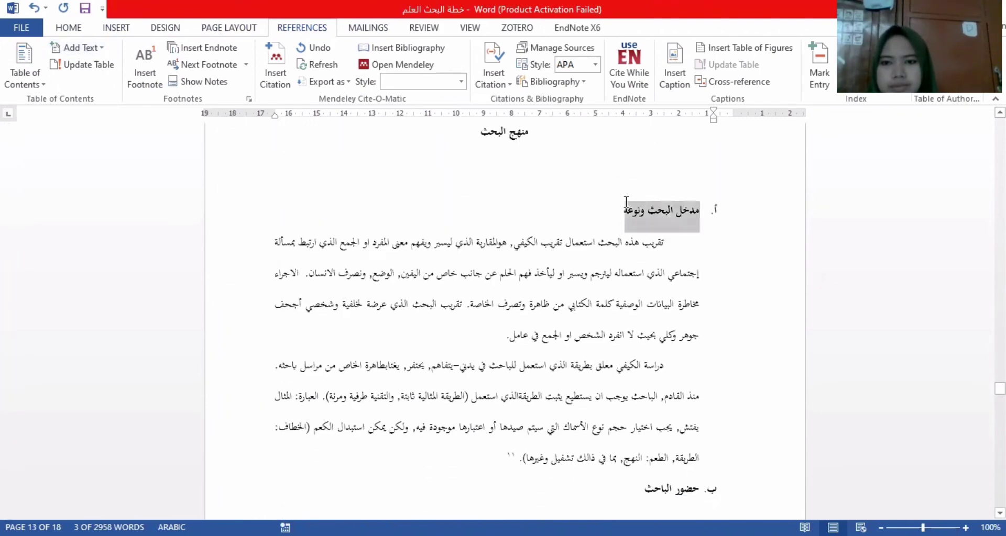
left_click(704, 209)
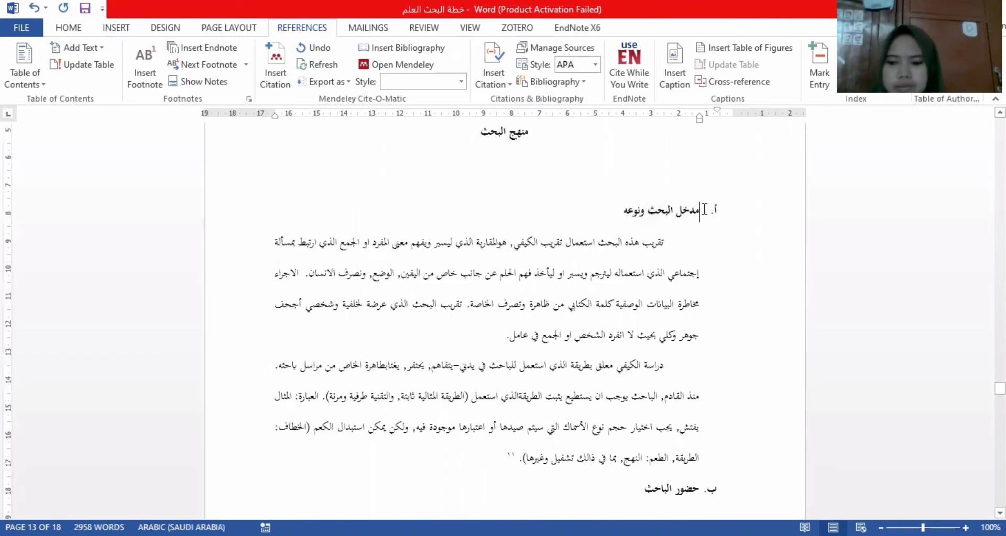
key("BackSpace")
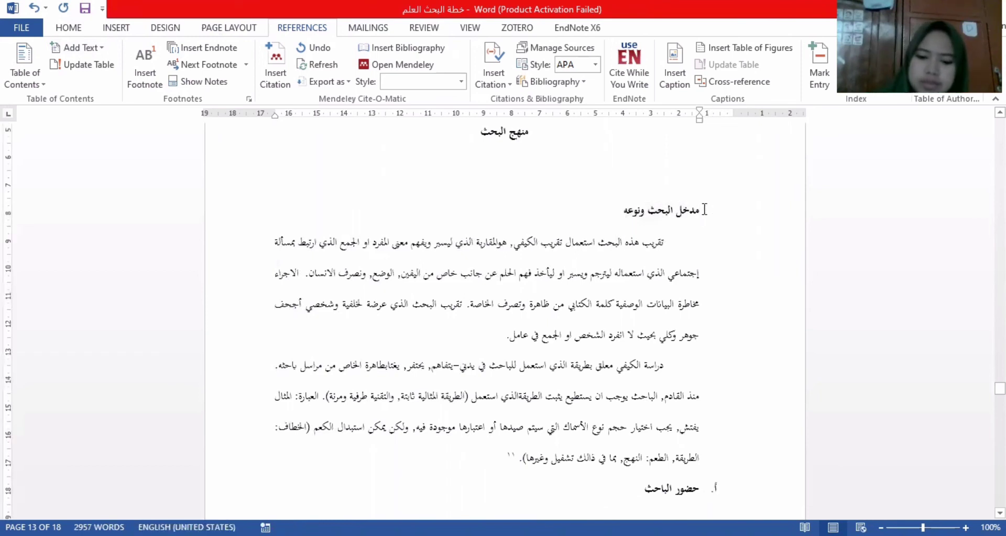
type("H")
key("BackSpace")
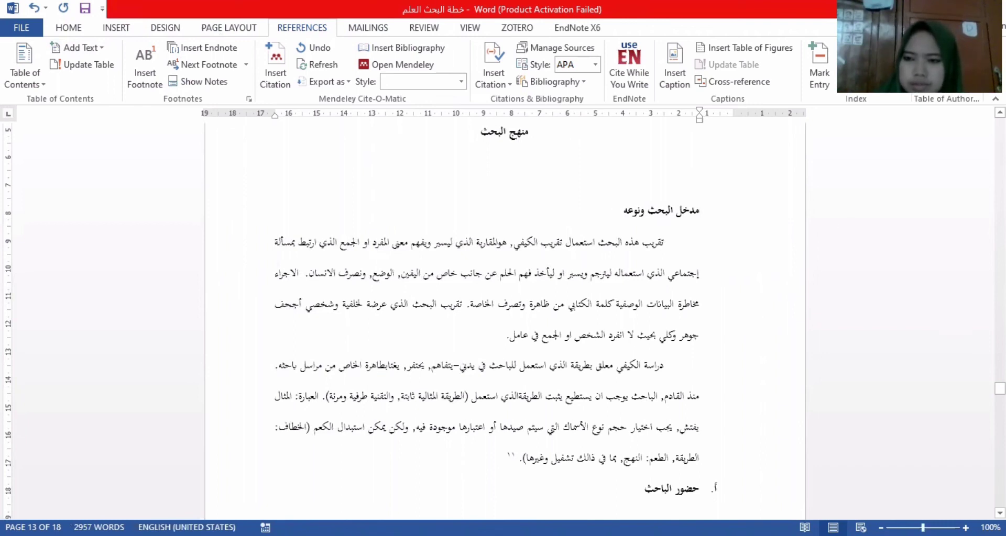
key("alt+shift")
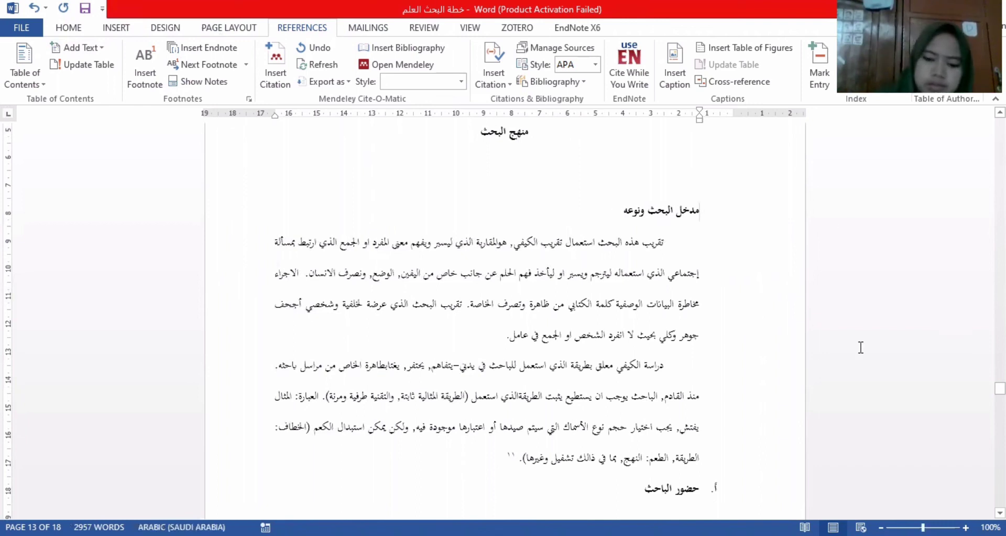
type("أ.")
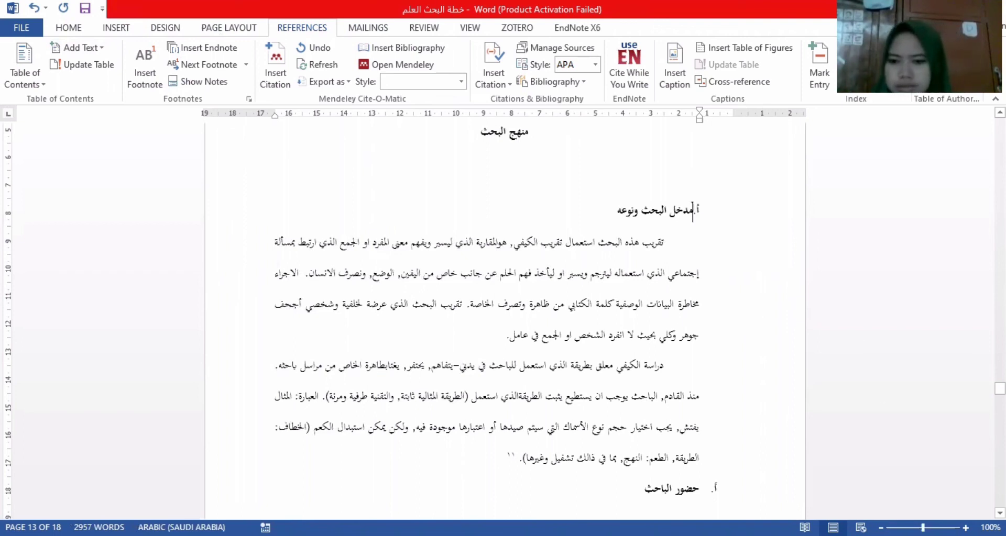
Replace the automatic list letter of the chapter three subheading حضور الباحث with the manually entered prefix ب
left_click(702, 489)
key("BackSpace")
key("BackSpace")
key("BackSpace")
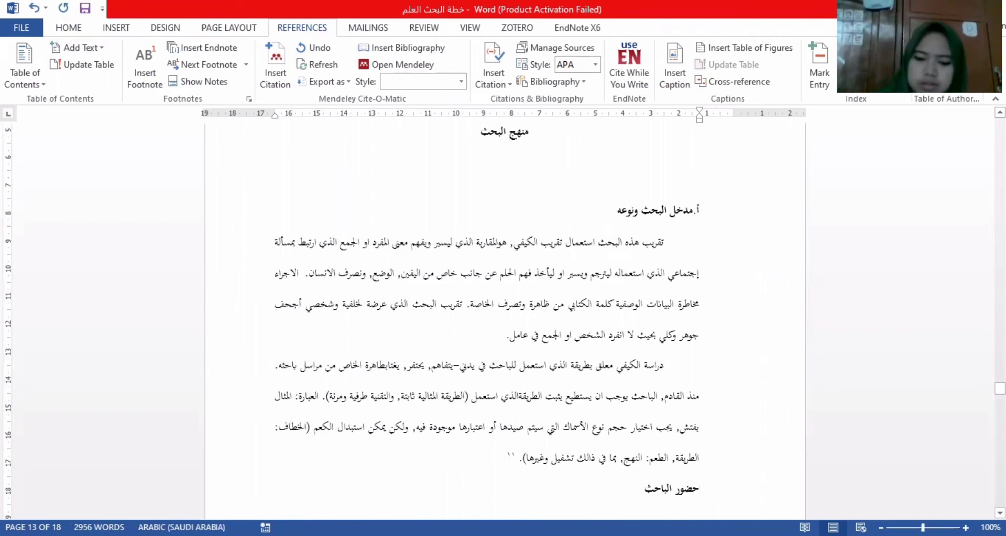
type("ب.")
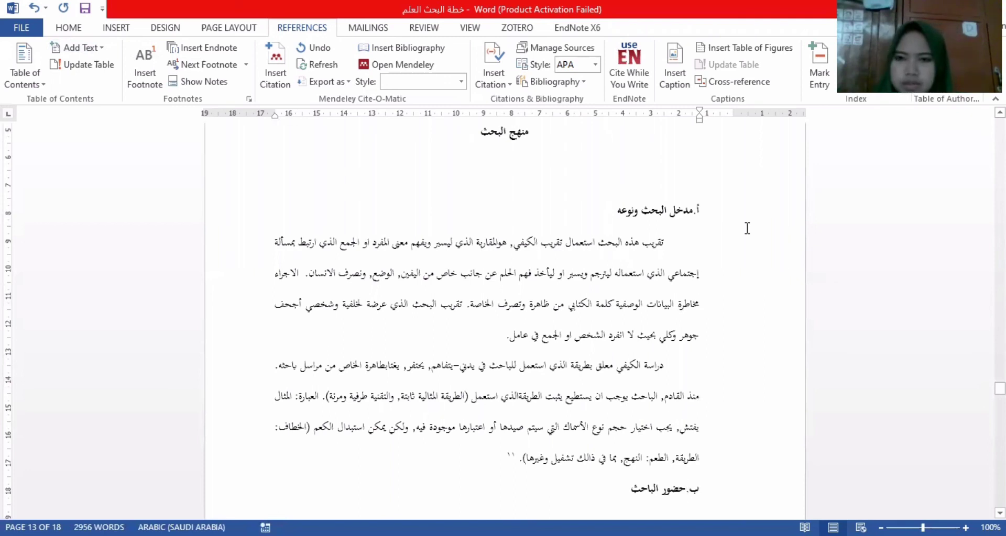
Apply the sub bab utama style to the subheading أ.مدخل البحث ونوعه and add it to the table of contents at Level 2
left_click(700, 210)
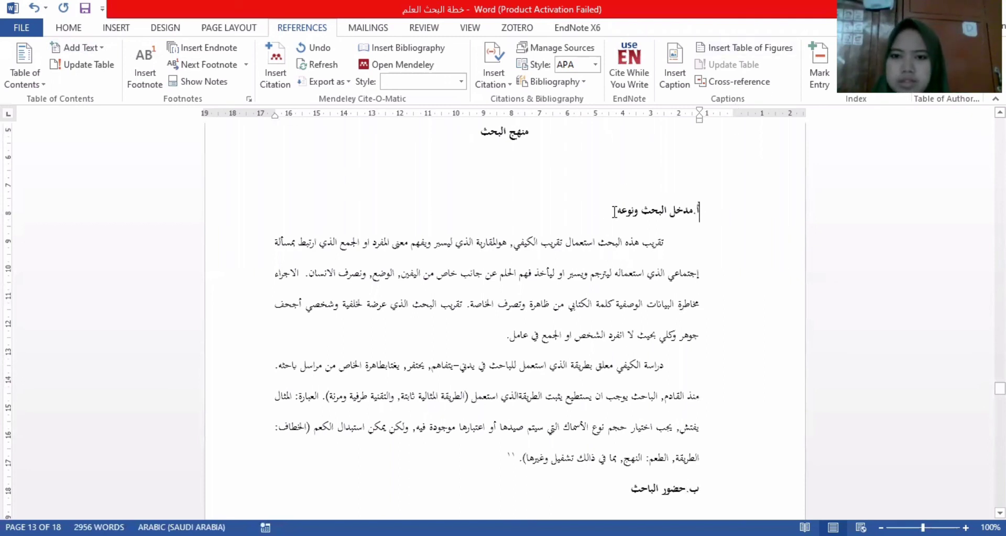
left_click(614, 212, "shift")
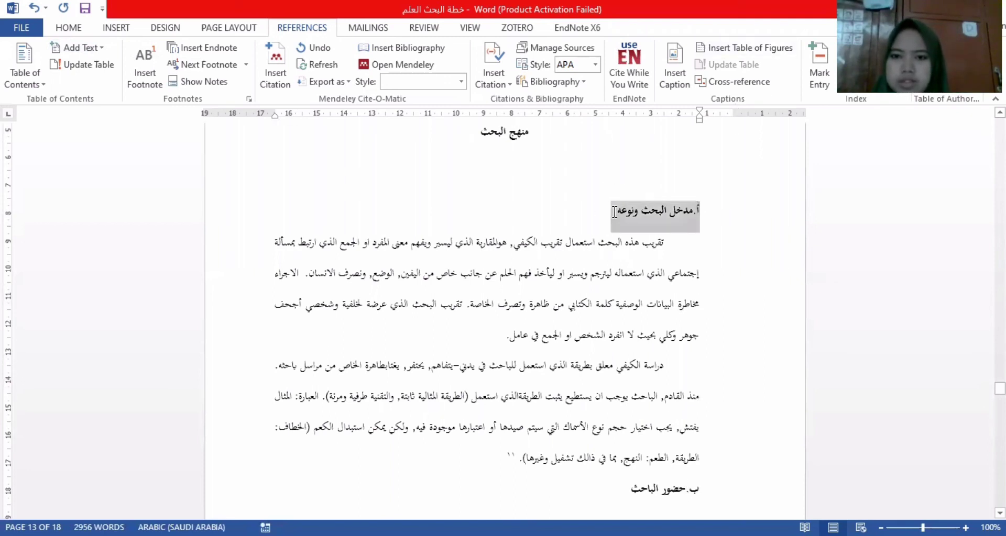
left_click(69, 28)
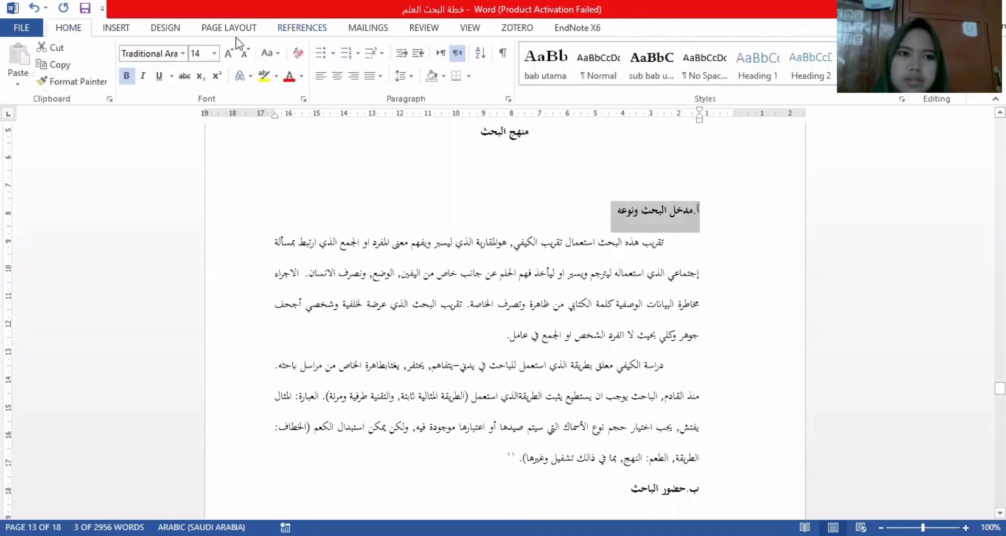
left_click(651, 67)
left_click(328, 29)
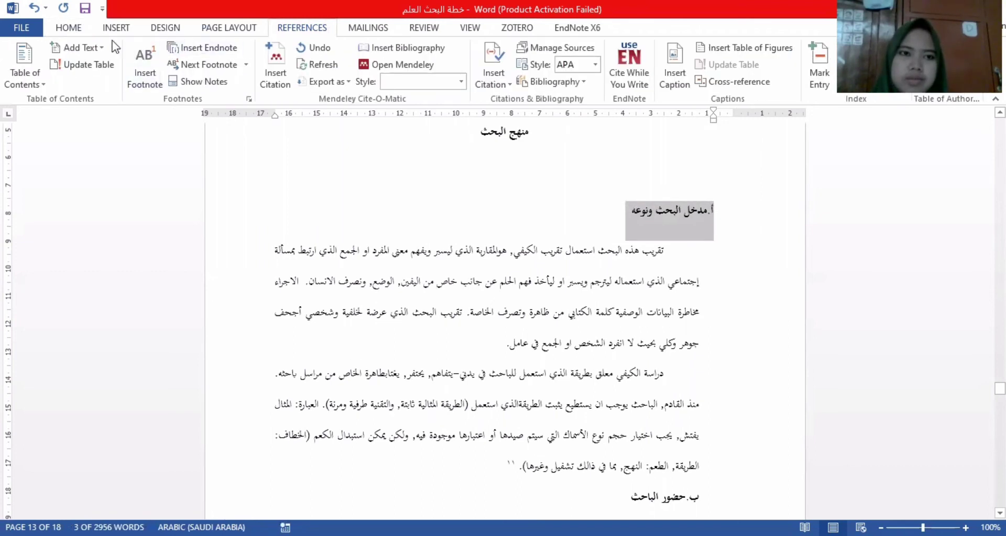
left_click(100, 50)
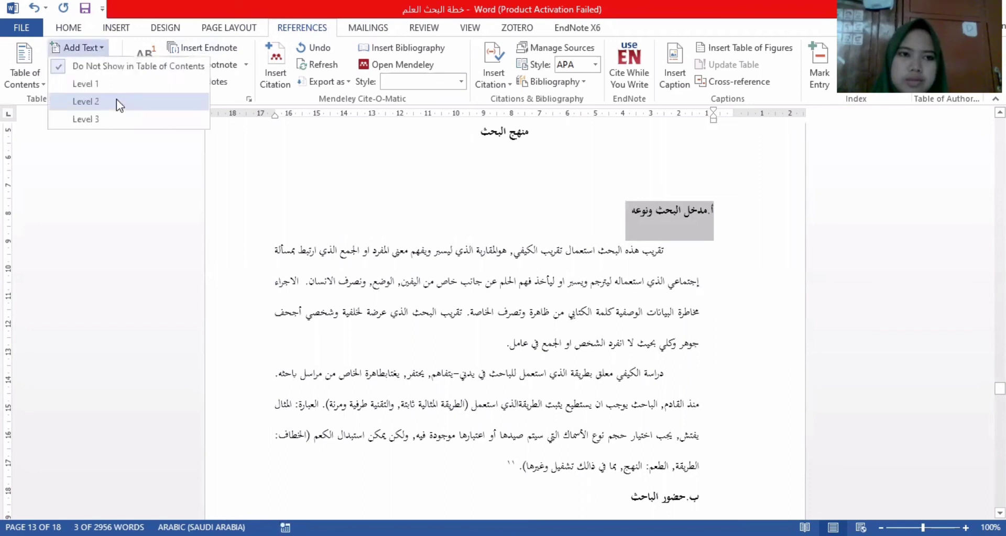
left_click(117, 99)
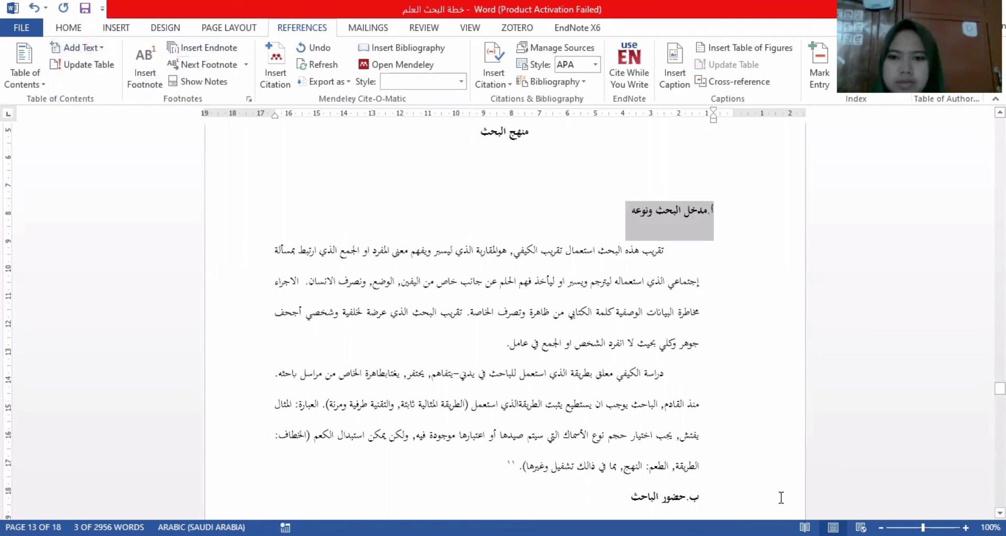
Apply the sub bab utama style to the subheading ب.حضور الباحث and add it to the table of contents at Level 2
left_click(698, 497)
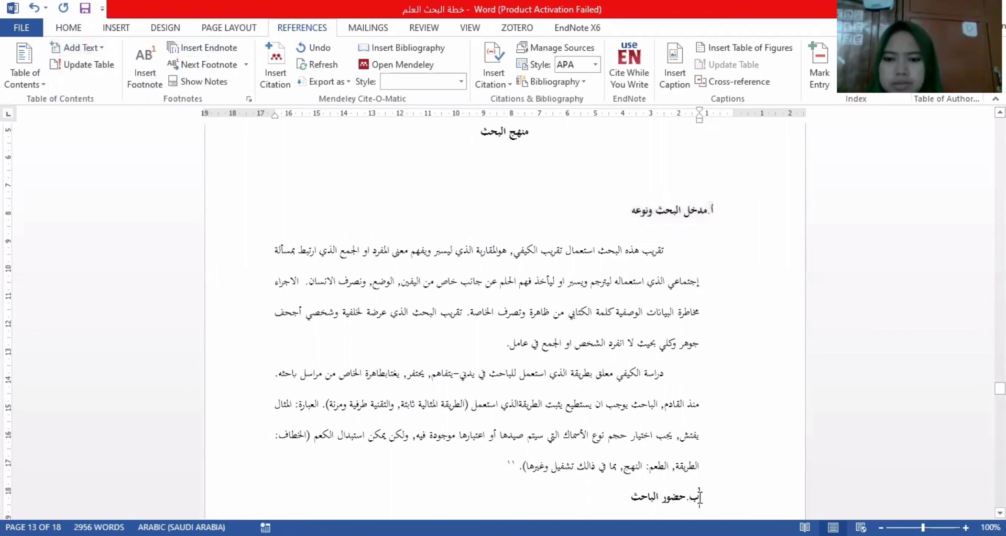
left_click_drag(699, 496, 634, 493)
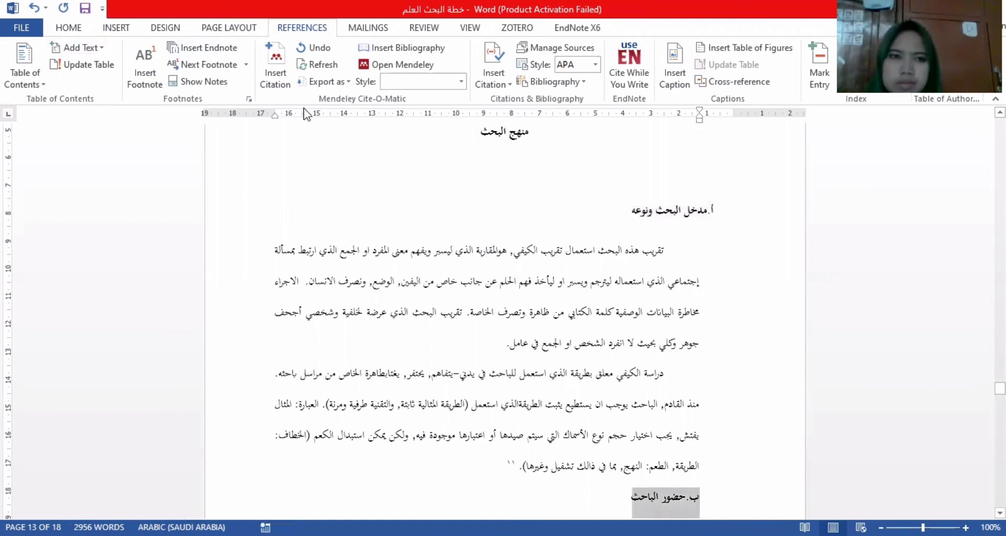
left_click(68, 27)
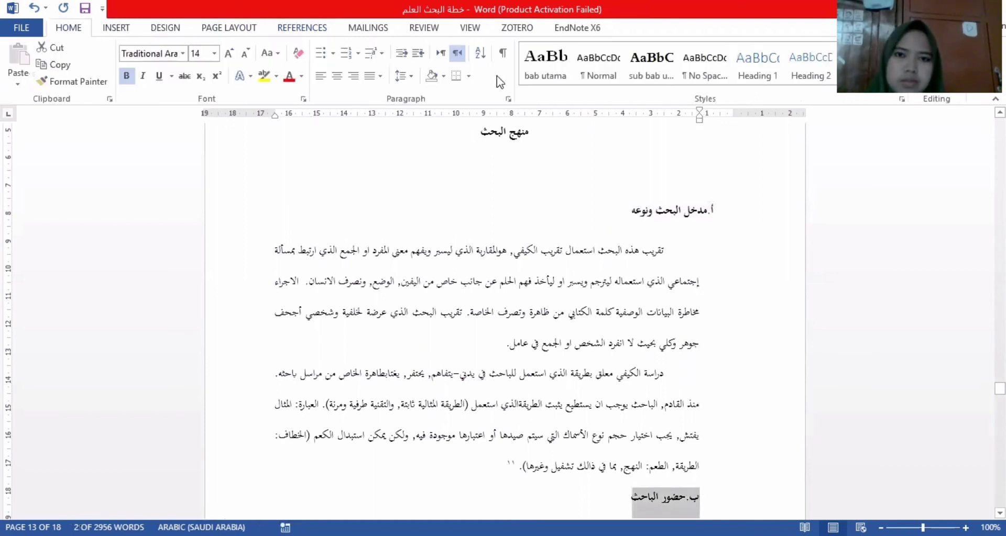
left_click(652, 65)
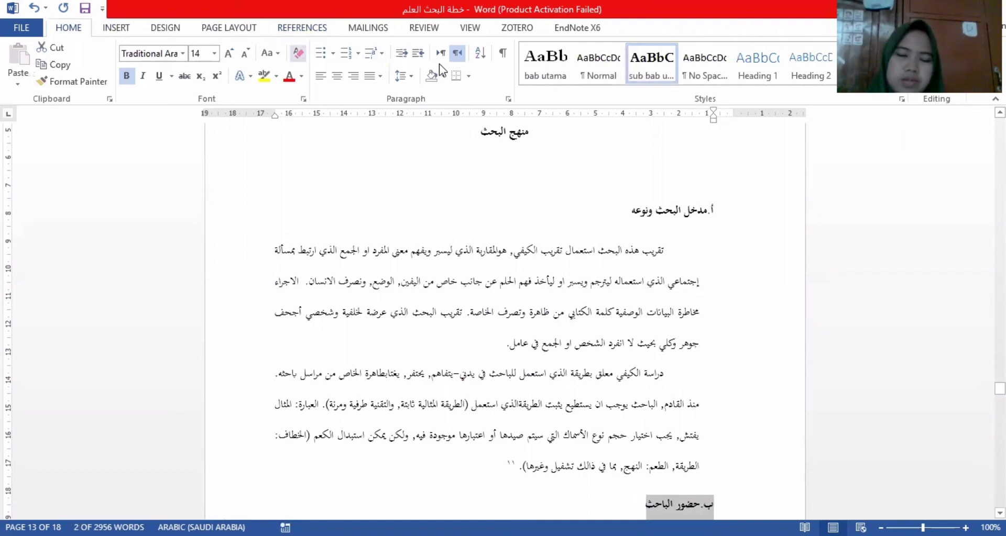
left_click(304, 29)
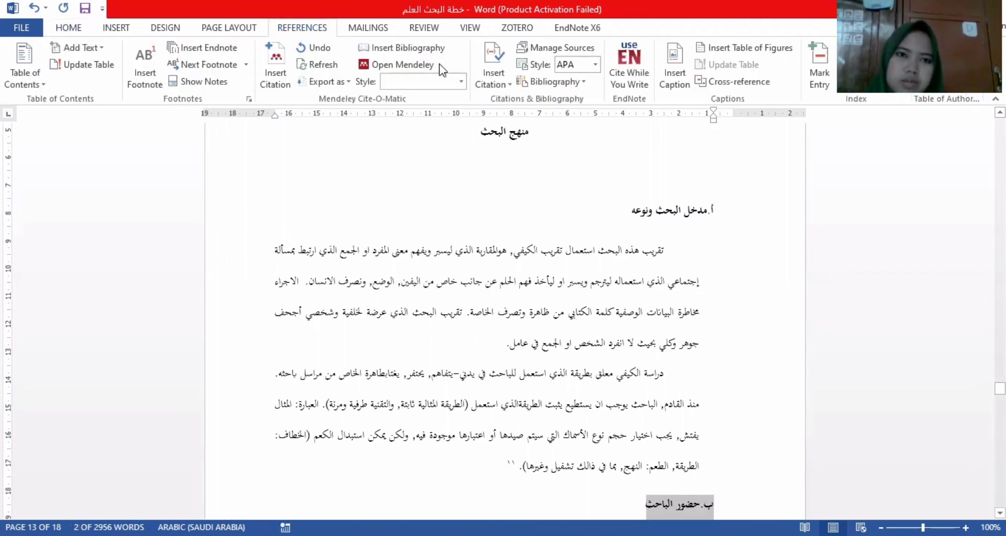
left_click(83, 47)
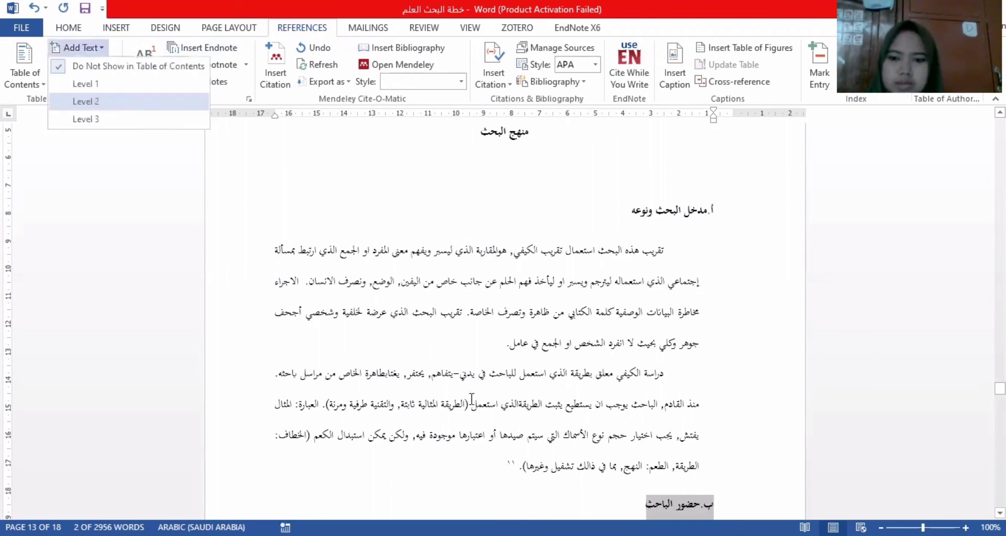
left_click(90, 101)
Apply the sub bab utama style to the subheading ج. ميدان البحث and add it to the table of contents at Level 2
scroll(487, 383, "down", 7)
scroll(490, 381, "down", 2)
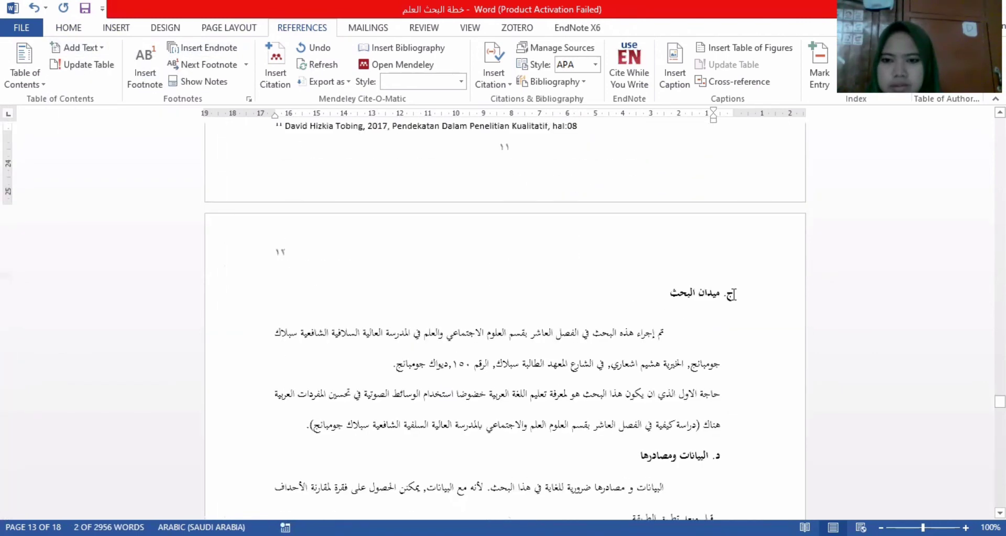
left_click_drag(733, 293, 676, 287)
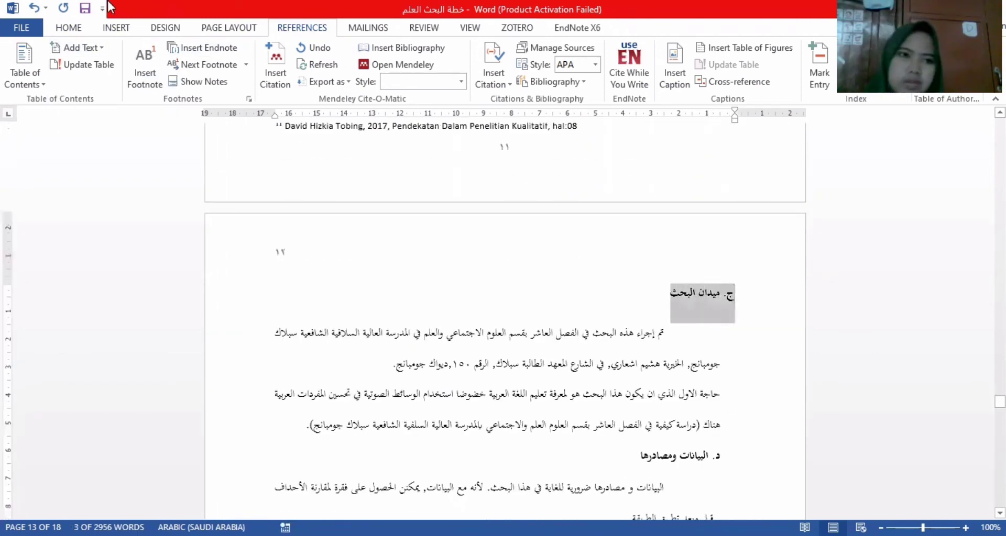
left_click(69, 28)
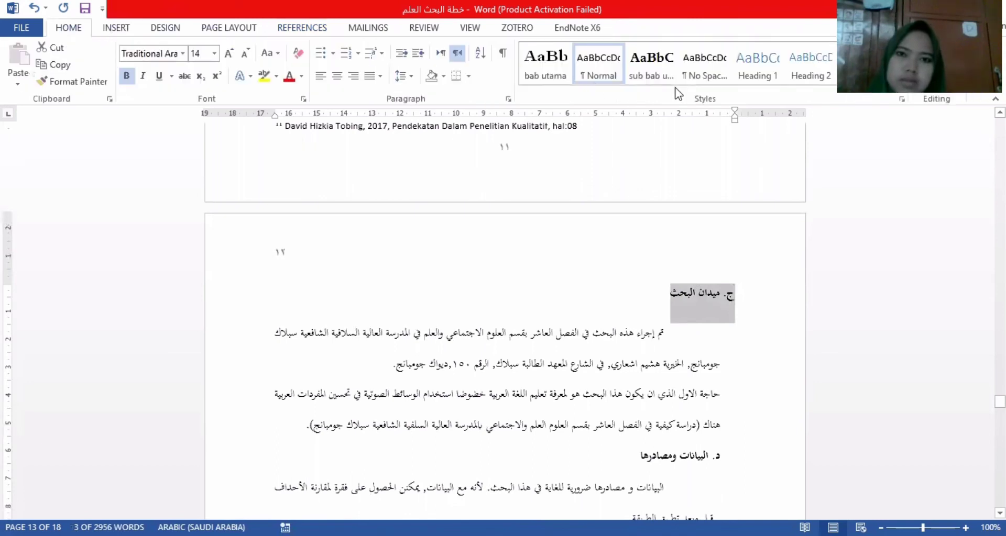
left_click(302, 27)
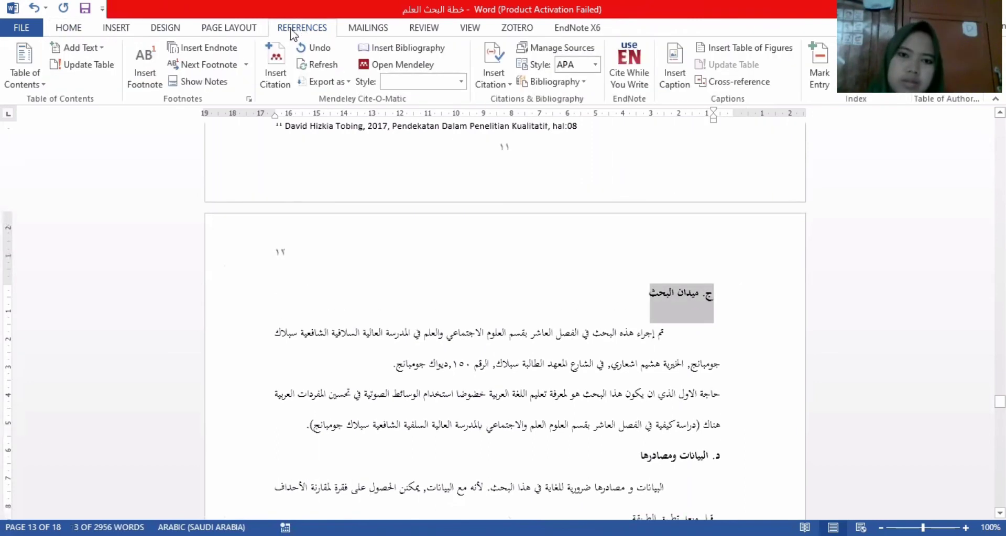
left_click(98, 47)
left_click(87, 101)
Apply the sub bab utama style to the subheading د. البيانات ومصادرها and add it to the table of contents at Level 2
scroll(691, 249, "down", 5)
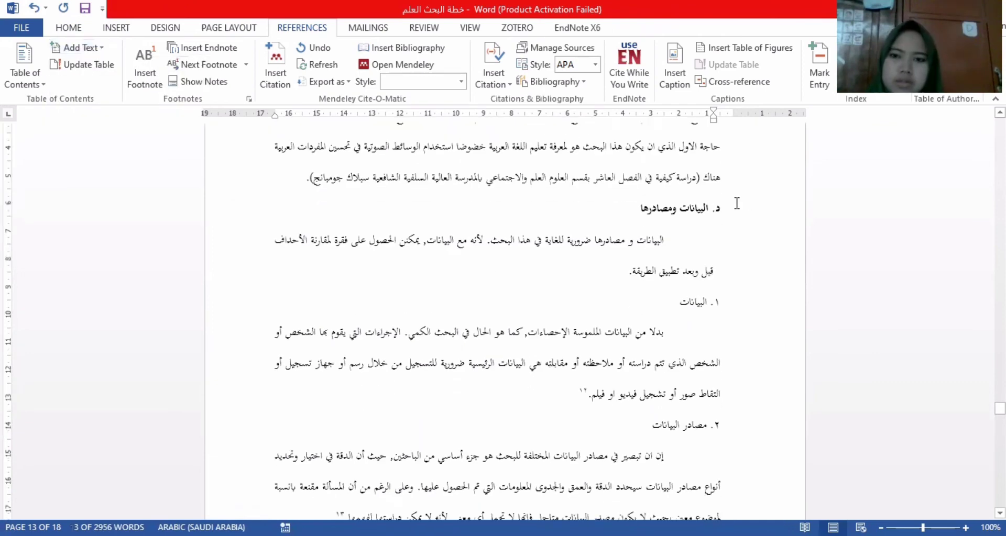
left_click(652, 207)
mouse_move(652, 204)
left_mouse_down()
mouse_move(680, 208)
mouse_move(665, 205)
left_mouse_up()
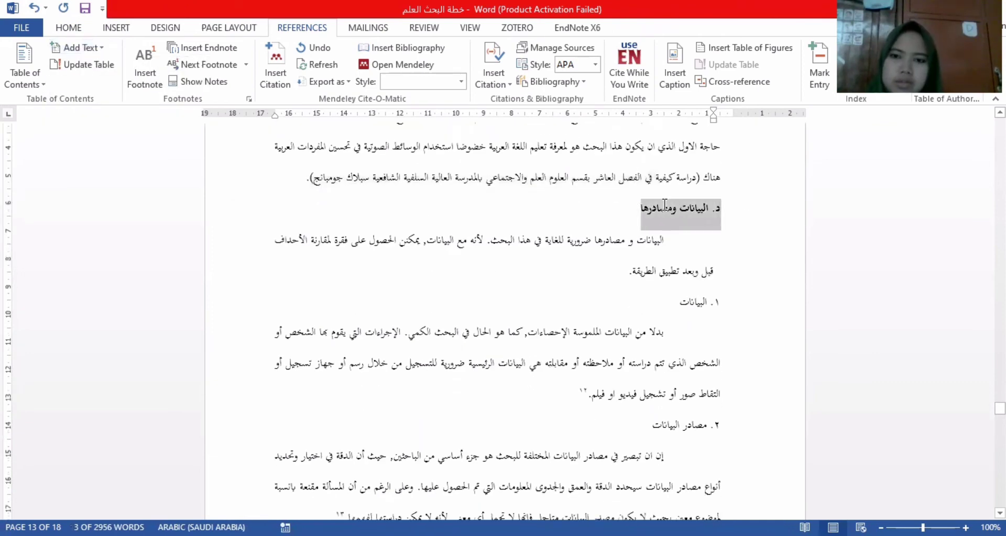
left_click(79, 27)
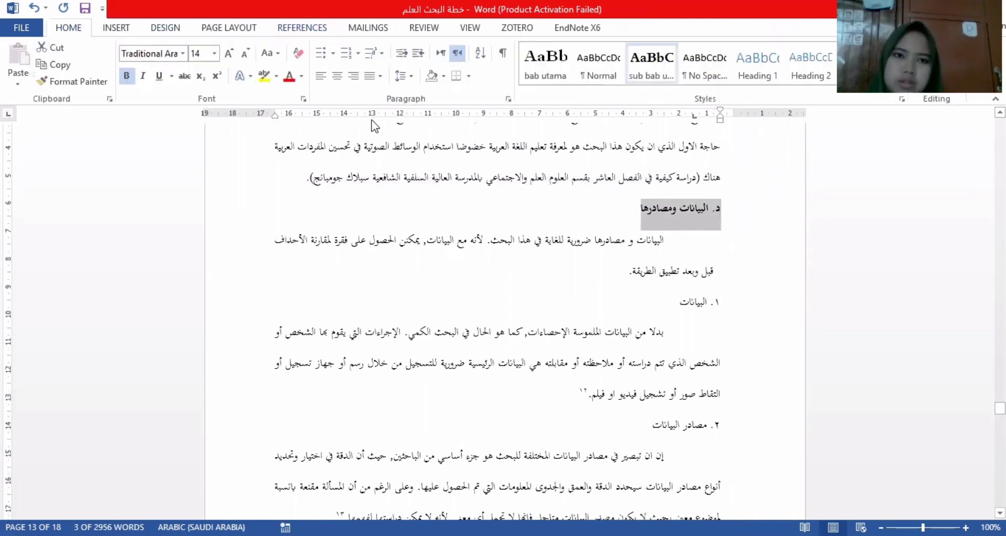
left_click(652, 64)
left_click(287, 29)
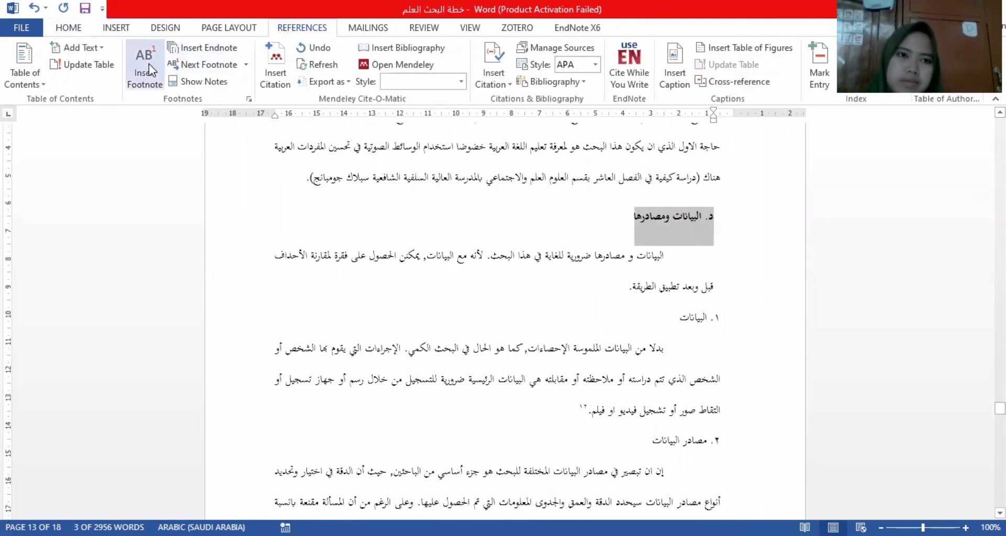
left_click(99, 47)
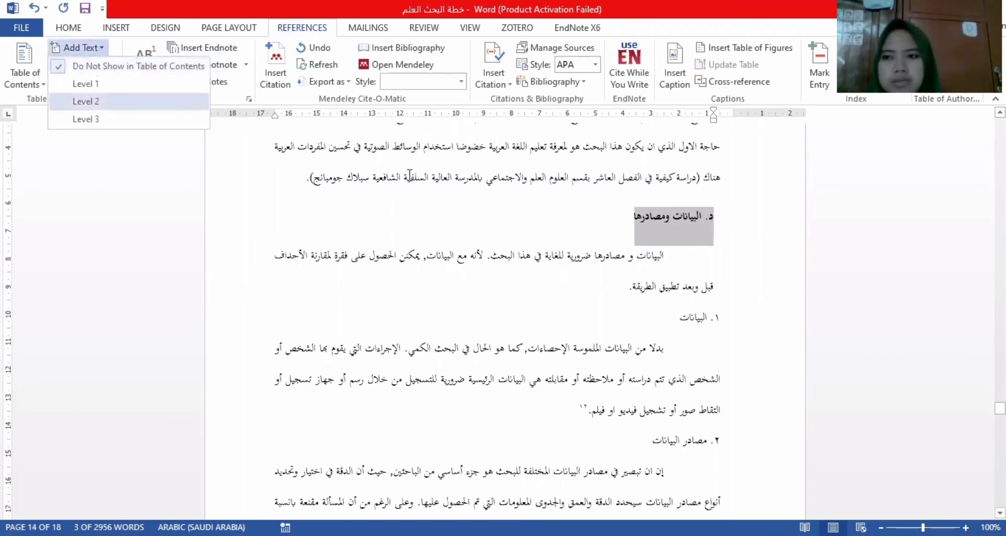
left_click(85, 101)
Apply the sub bab utama style to the chapter three subheading هـ. أسلوب جمع البيانات
scroll(529, 222, "down", 5)
scroll(529, 223, "up", 3)
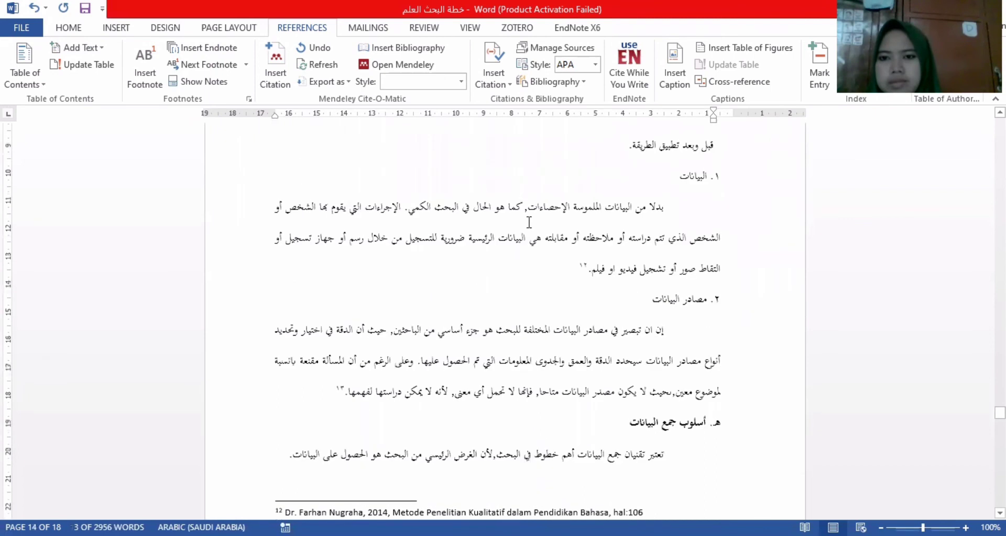
scroll(529, 223, "down", 6)
scroll(717, 233, "down", 1)
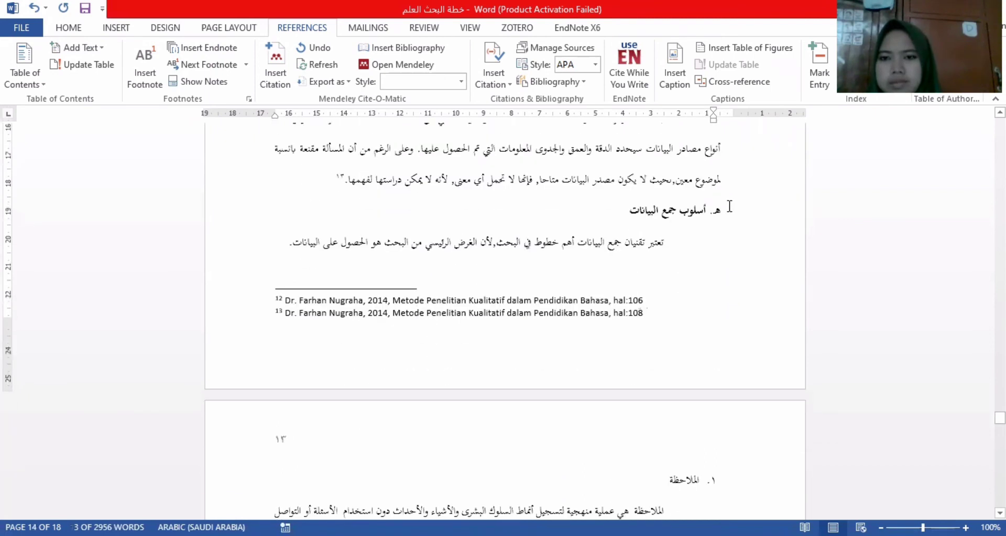
left_click_drag(727, 207, 607, 211)
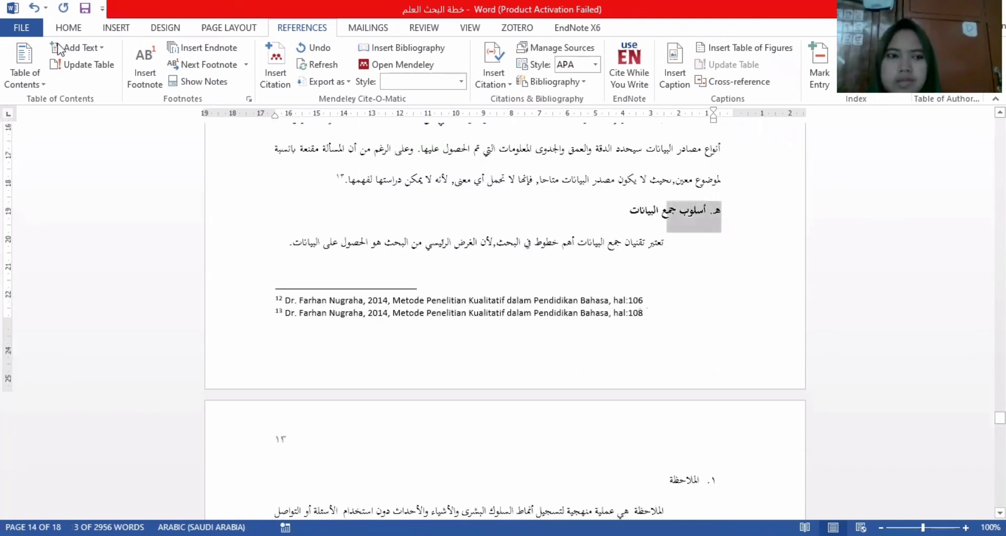
scroll(204, 32, "up", 4)
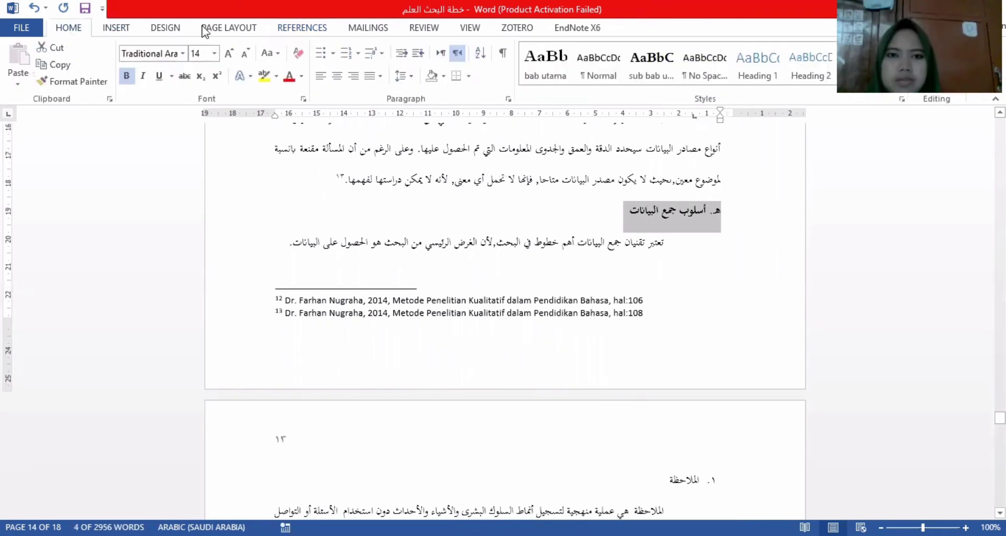
left_click(668, 65)
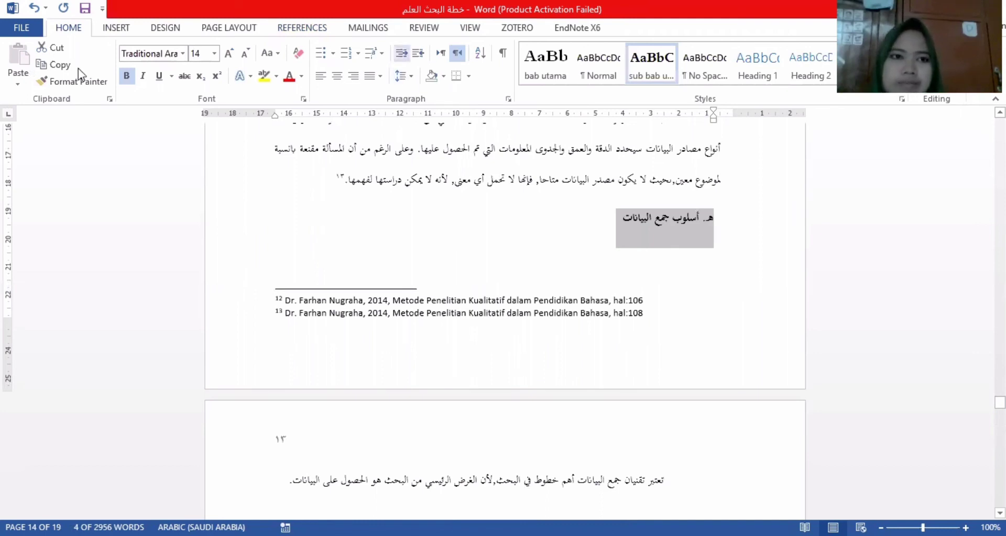
scroll(88, 46, "down", 4)
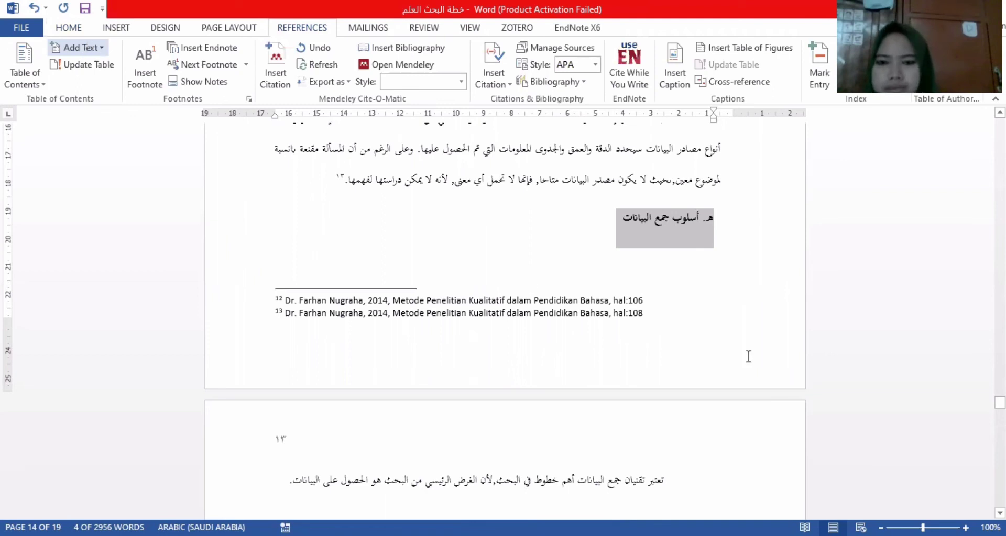
Apply the sub bab utama style to the chapter three subheading و. أسلوب تحليل البيانات
scroll(748, 356, "down", 10)
scroll(730, 293, "up", 3)
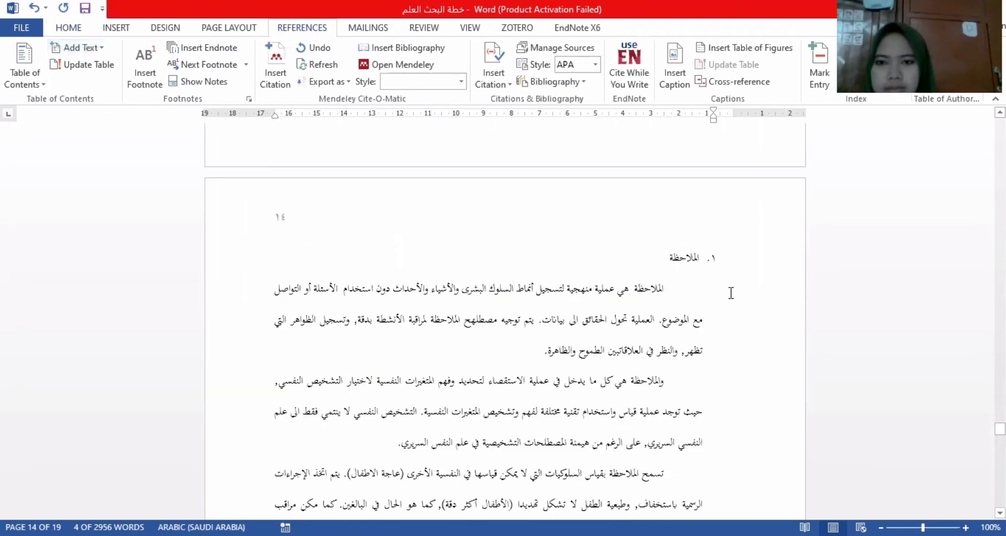
scroll(725, 328, "down", 12)
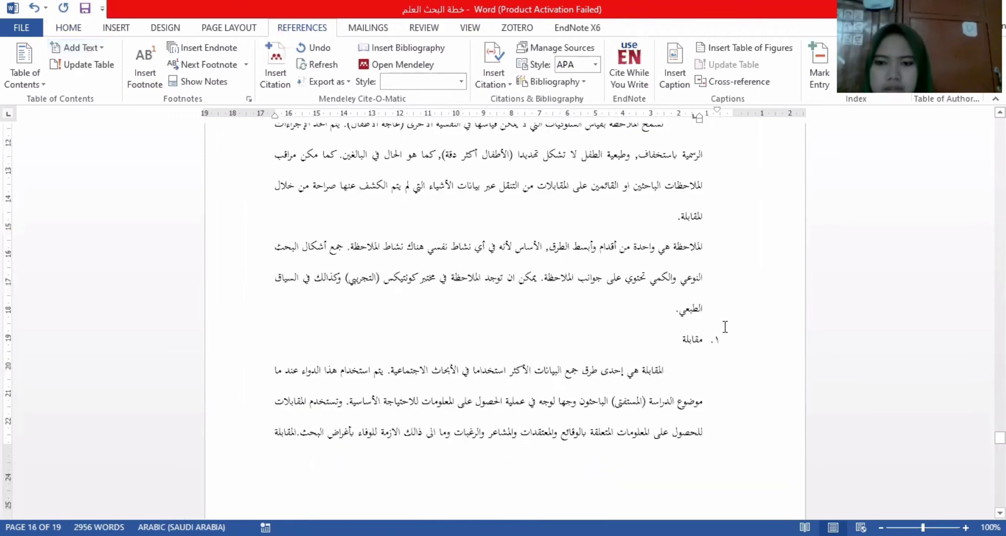
scroll(724, 325, "down", 10)
scroll(725, 315, "up", 5)
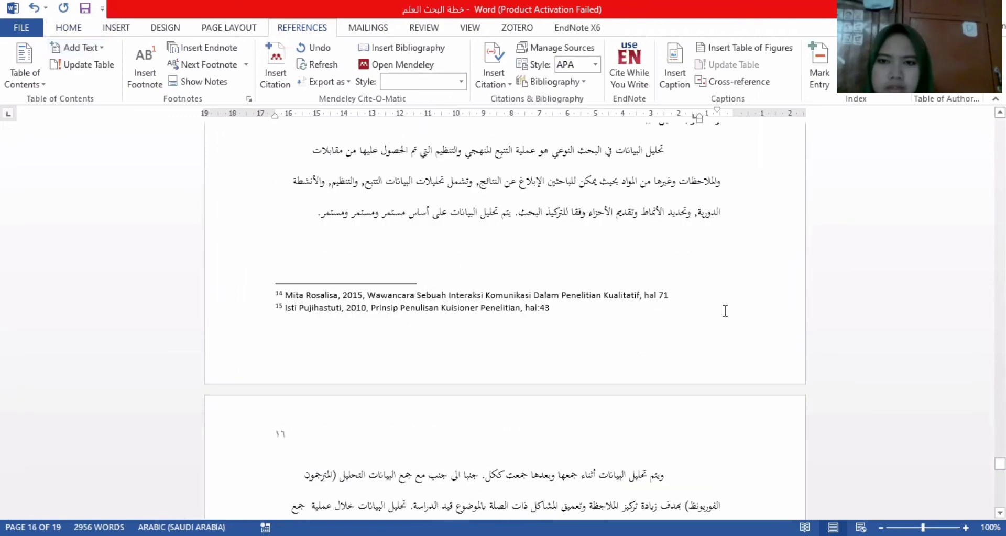
scroll(725, 311, "up", 5)
left_click_drag(720, 297, 656, 296)
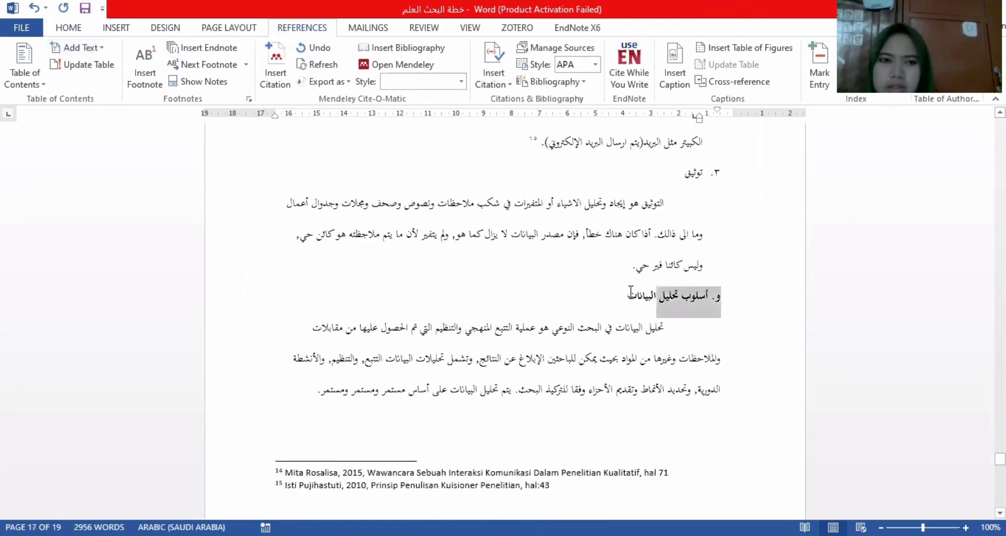
key("shift+End")
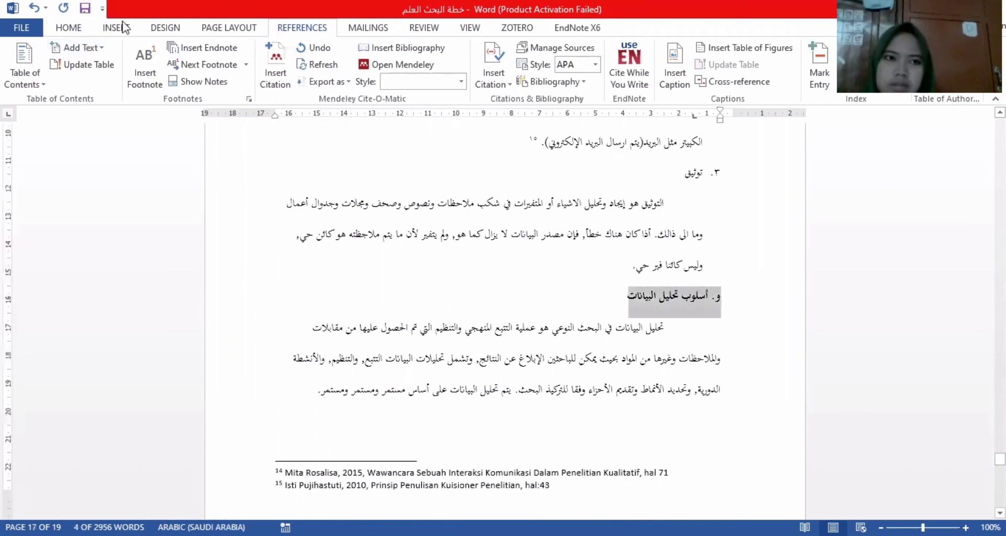
scroll(186, 27, "up", 4)
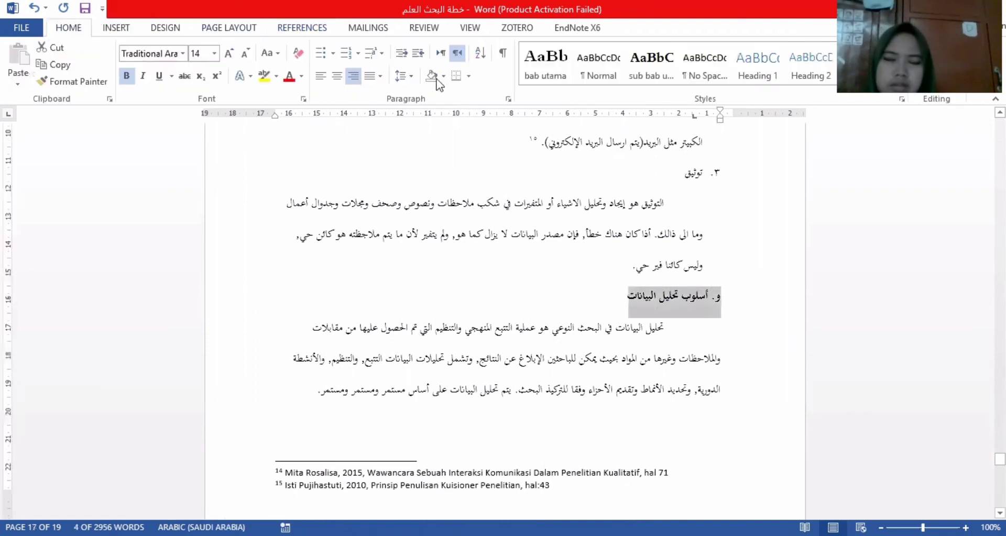
left_click(651, 64)
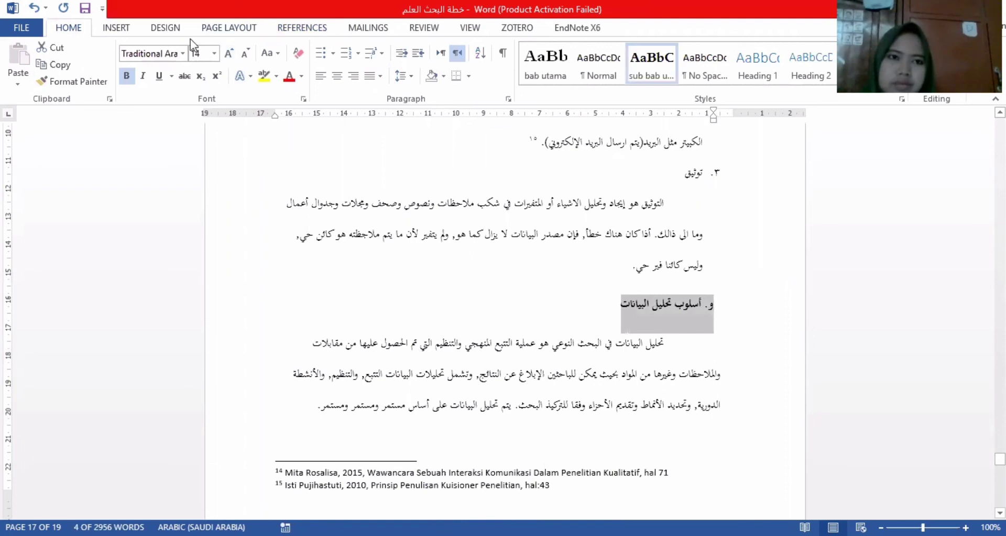
scroll(93, 46, "down", 4)
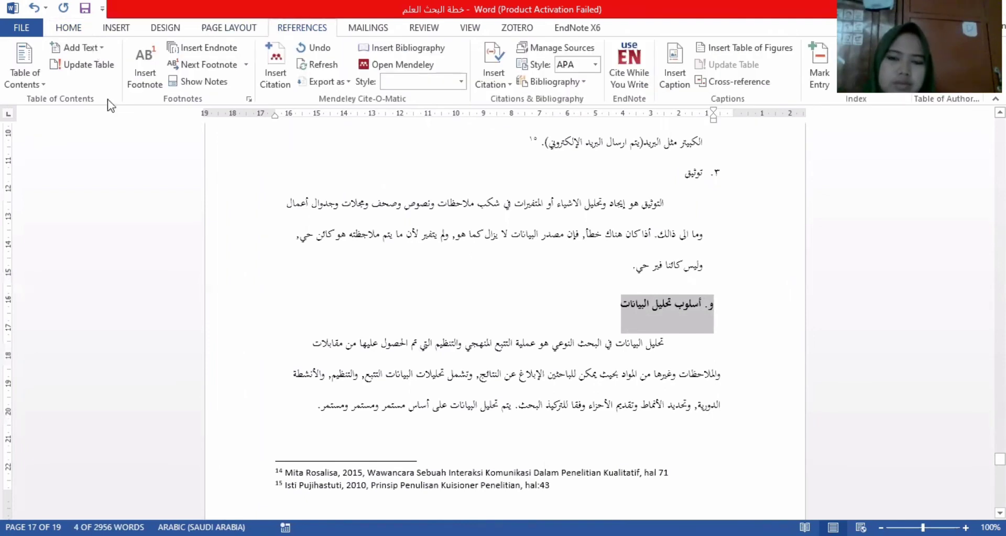
Check the pages from the end of chapter three to المراجع العربية for further subheadings that need styling
scroll(572, 236, "down", 7)
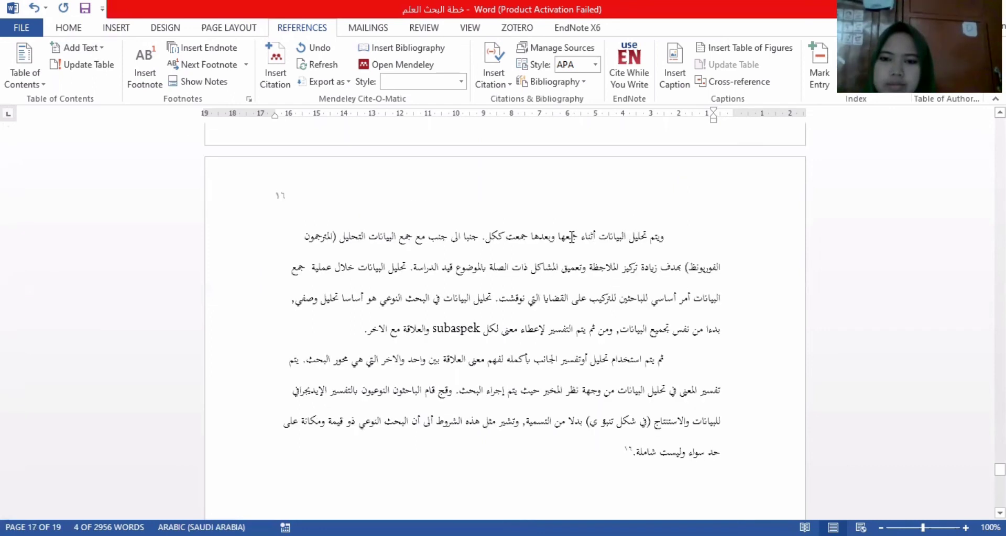
scroll(572, 236, "down", 5)
scroll(572, 238, "down", 3)
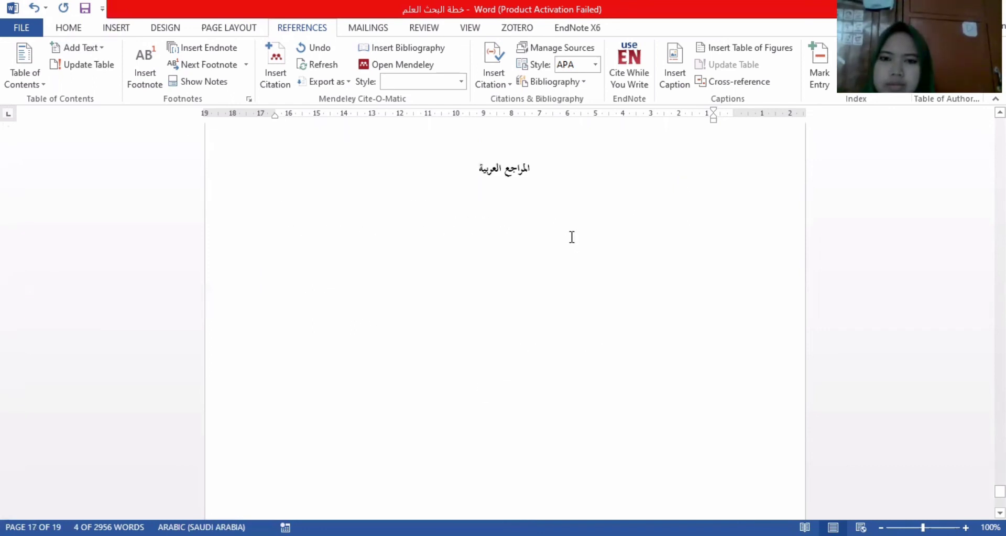
scroll(573, 240, "up", 3)
scroll(572, 237, "up", 6)
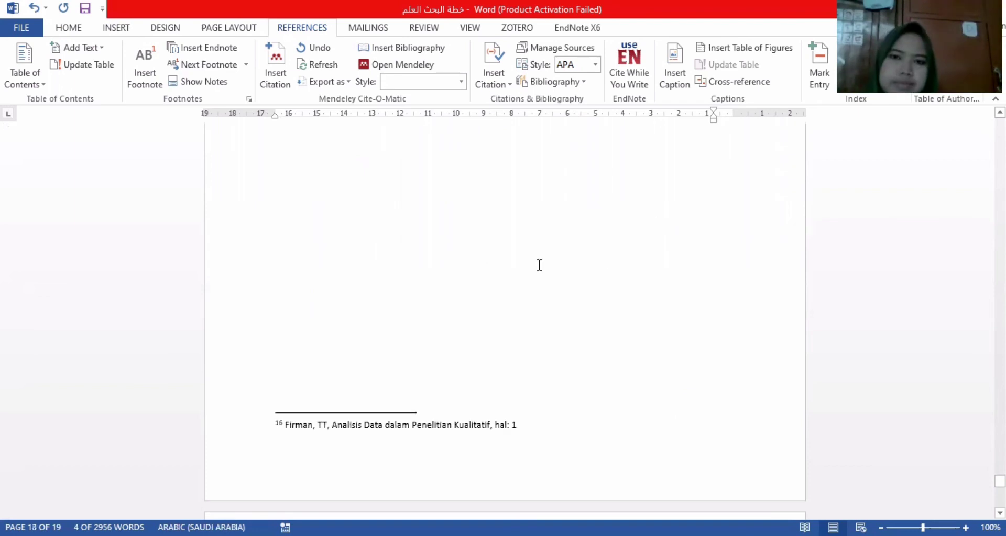
scroll(539, 267, "up", 10)
scroll(864, 325, "up", 4)
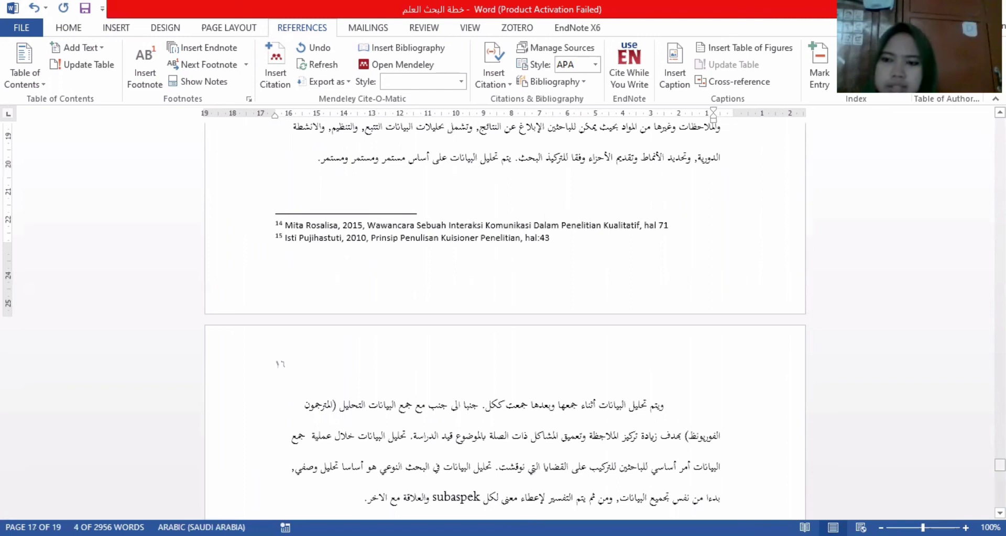
Insert the built-in Automatic Table 1 table of contents below the الفحرس title on page 2
left_click_drag(999, 466, 999, 123)
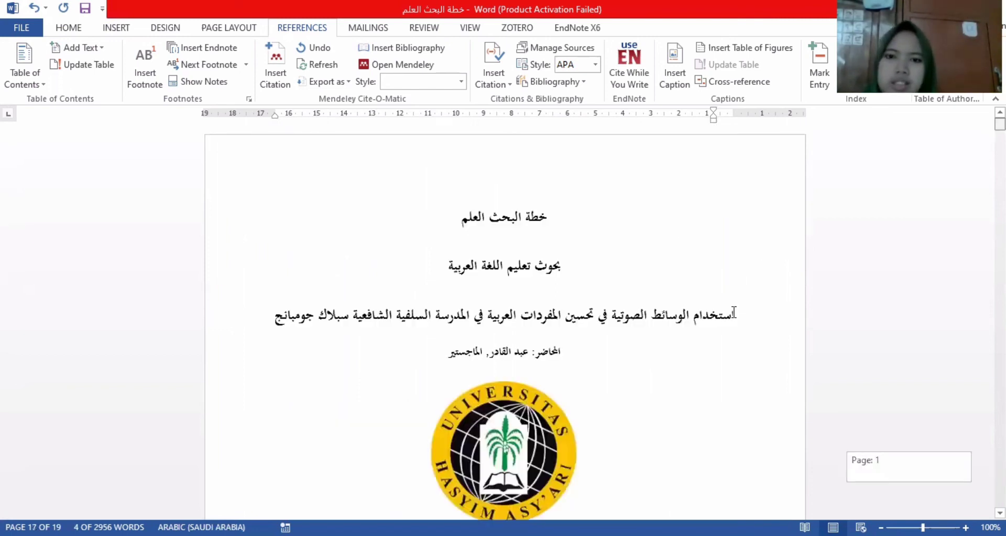
scroll(682, 244, "down", 10)
left_click(682, 244)
left_click(489, 216)
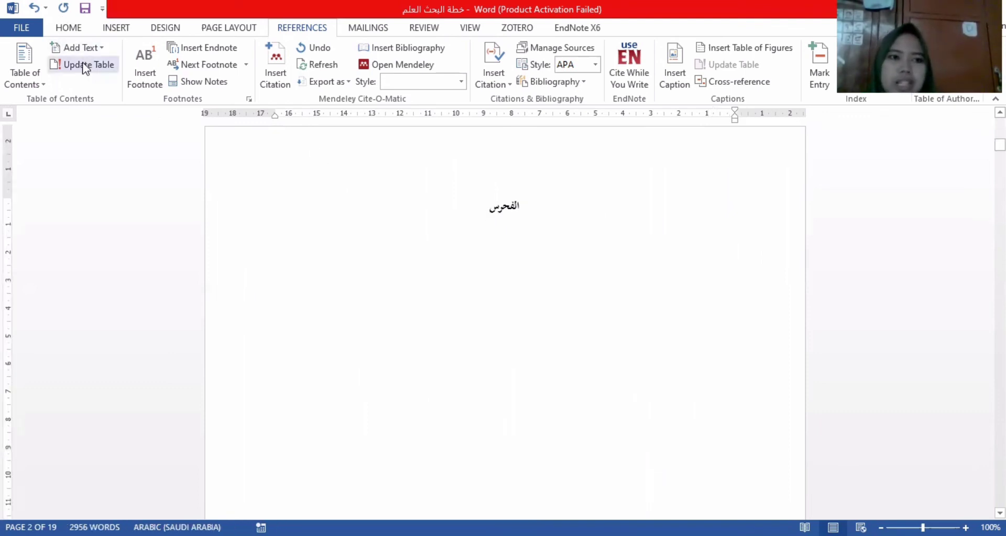
left_click(23, 84)
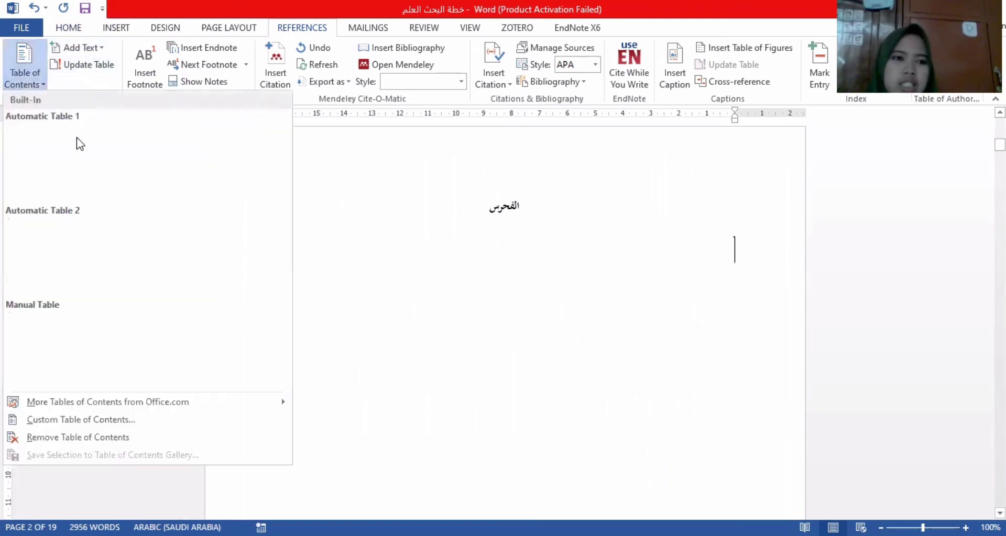
left_click(102, 154)
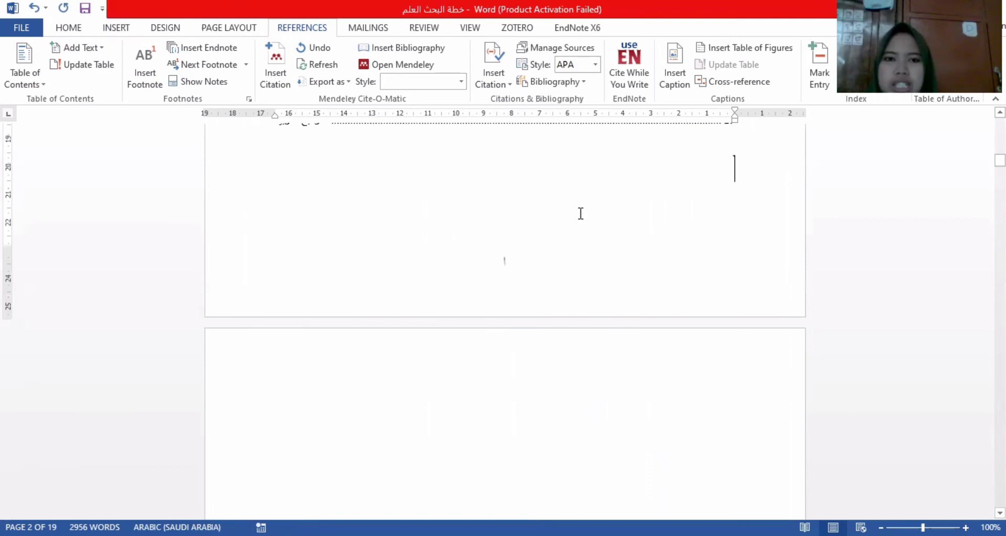
Delete the Contents heading above the entries of the inserted table of contents
scroll(579, 215, "up", 8)
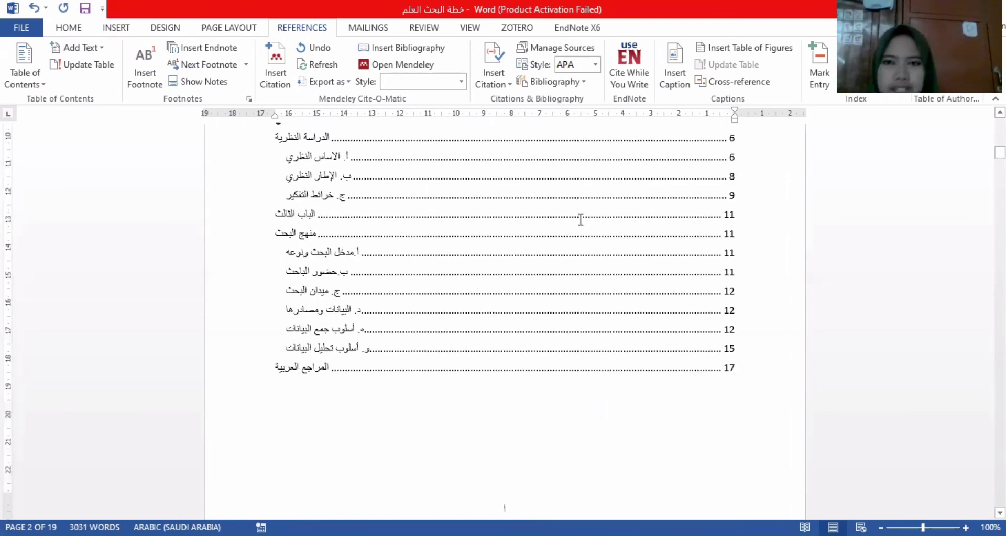
scroll(580, 219, "up", 5)
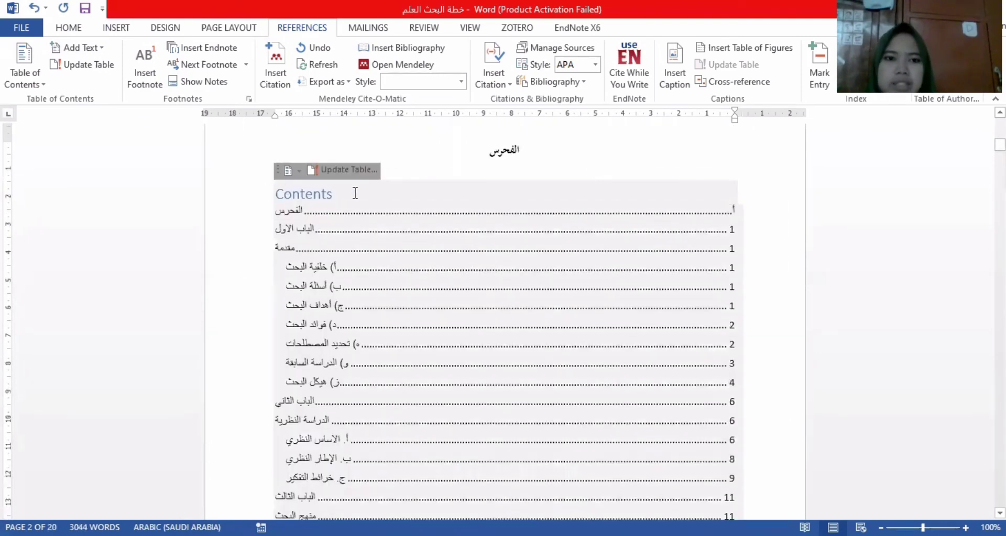
left_click(328, 194)
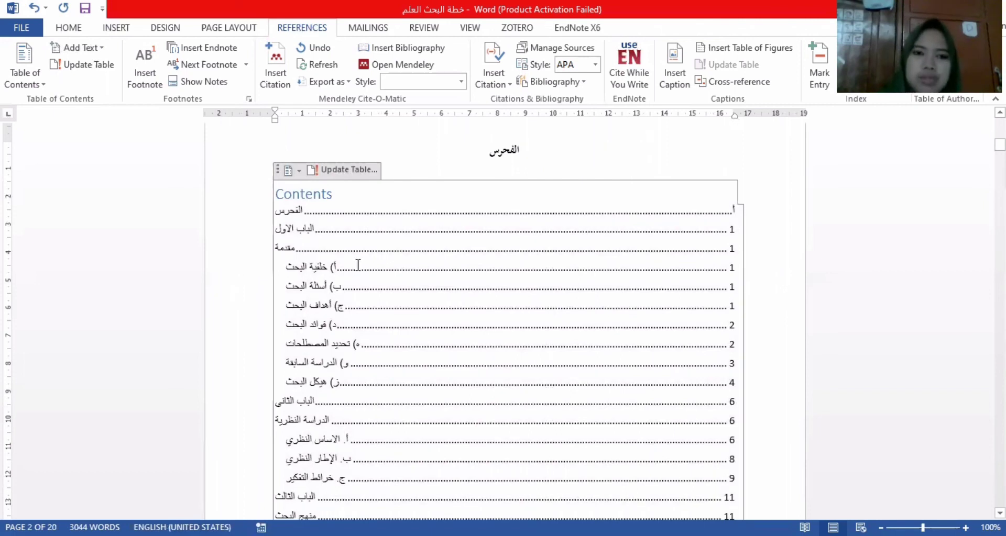
key("ctrl+BackSpace")
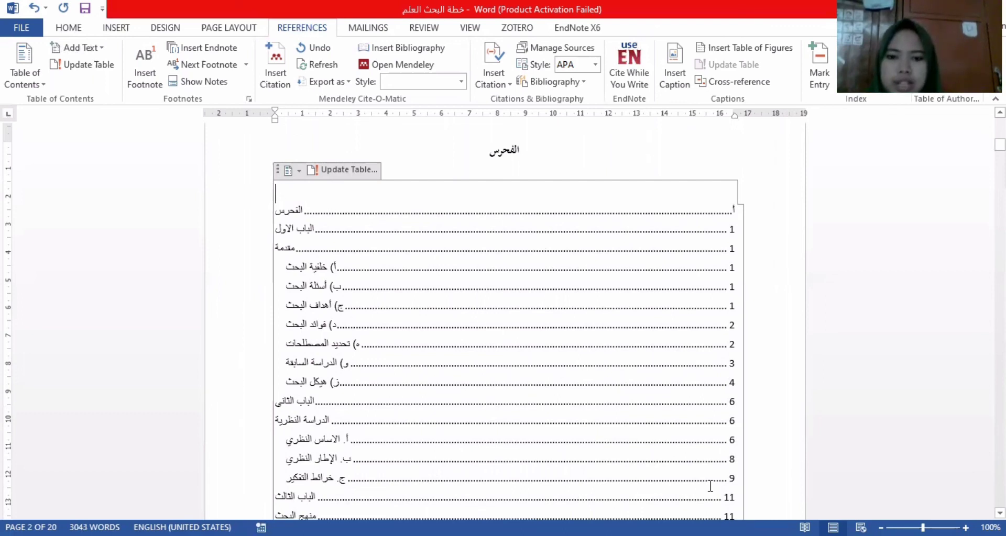
Set the text direction of all table of contents entries to right-to-left
double_click(769, 417)
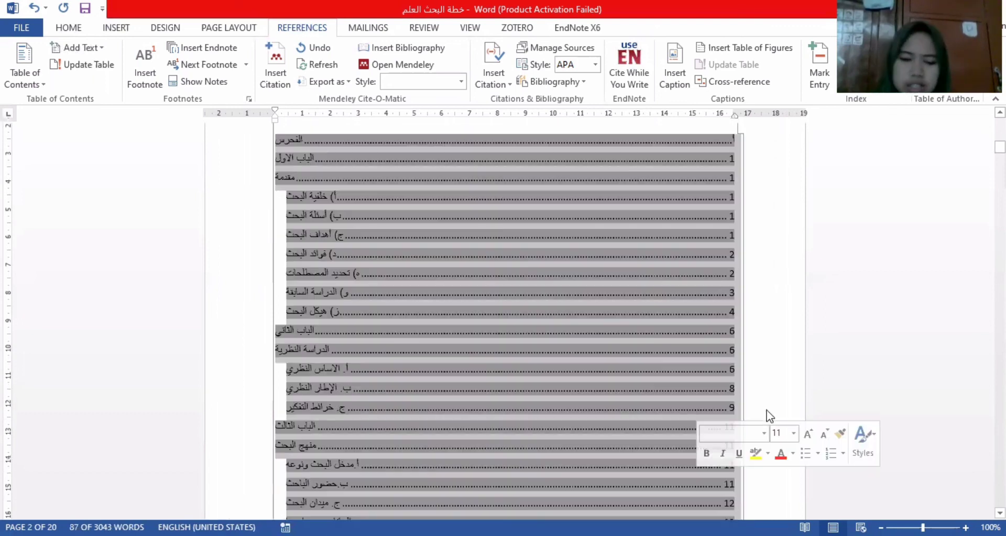
scroll(769, 417, "down", 3)
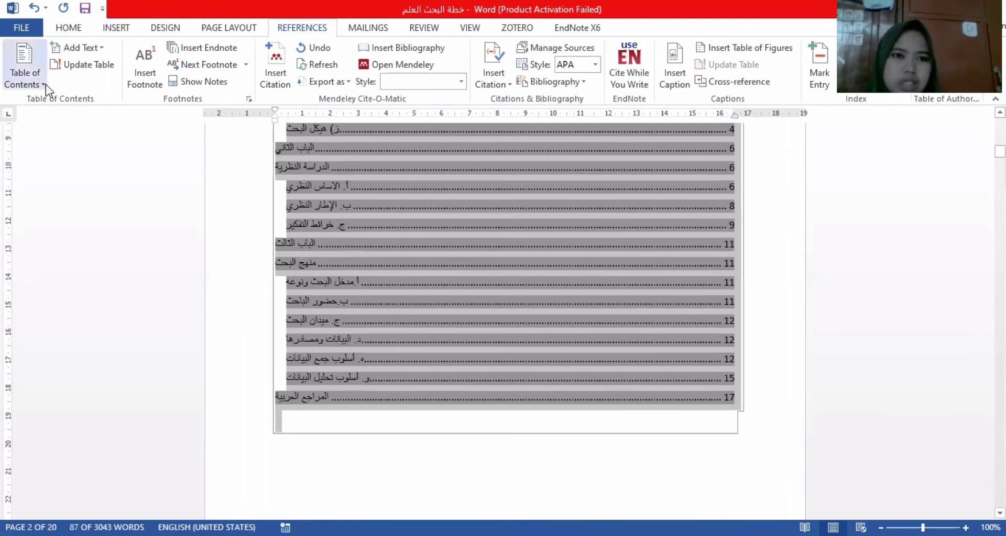
left_click(86, 31)
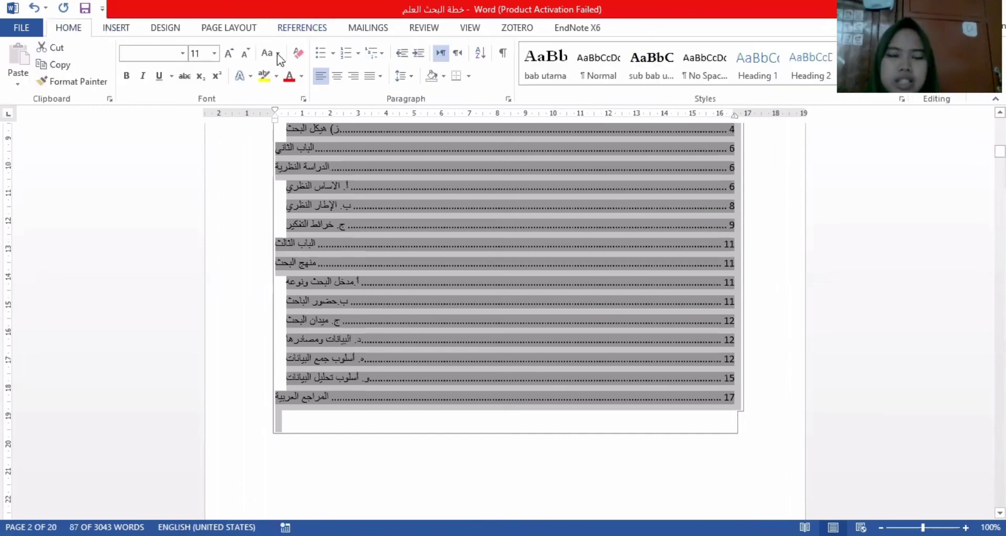
left_click(463, 55)
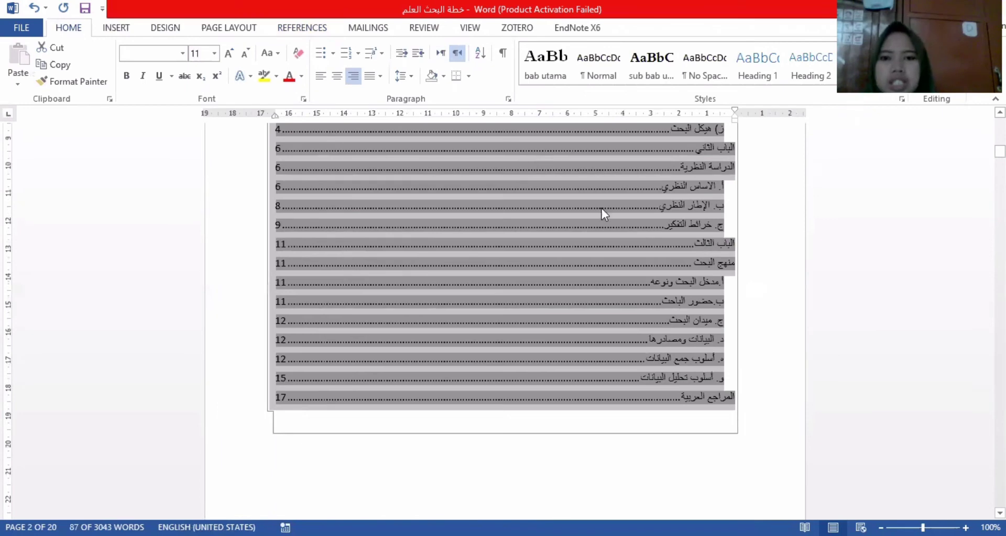
scroll(621, 200, "up", 8)
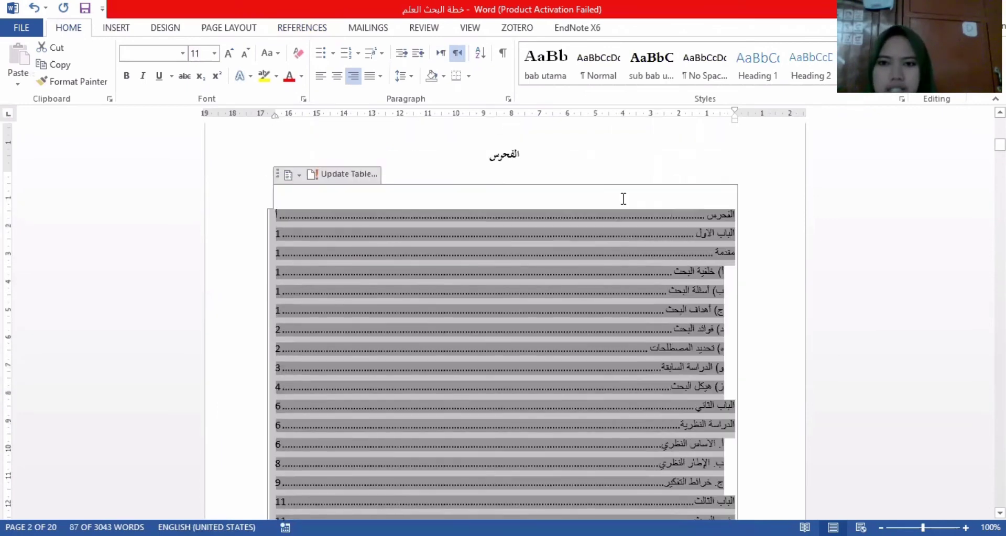
scroll(622, 199, "down", 6)
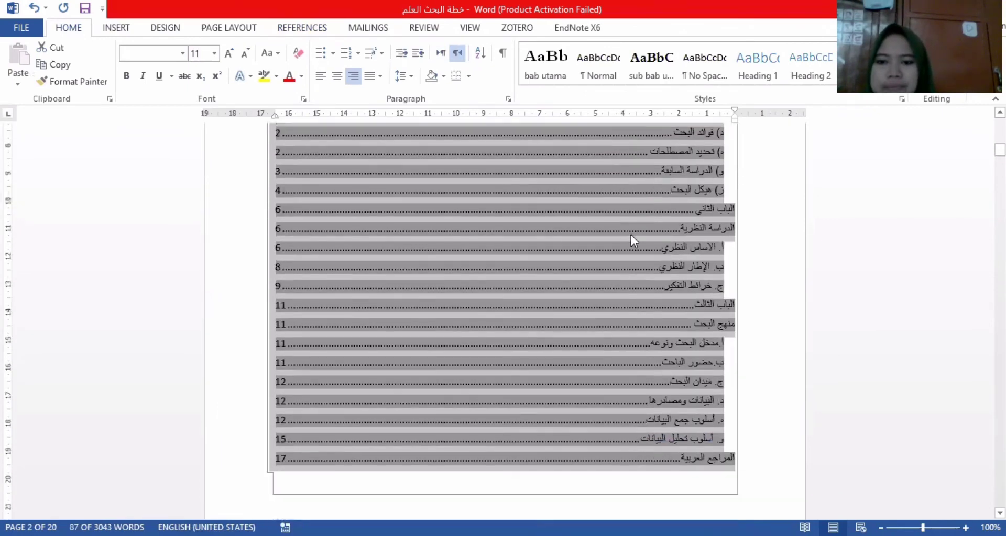
scroll(630, 235, "down", 1)
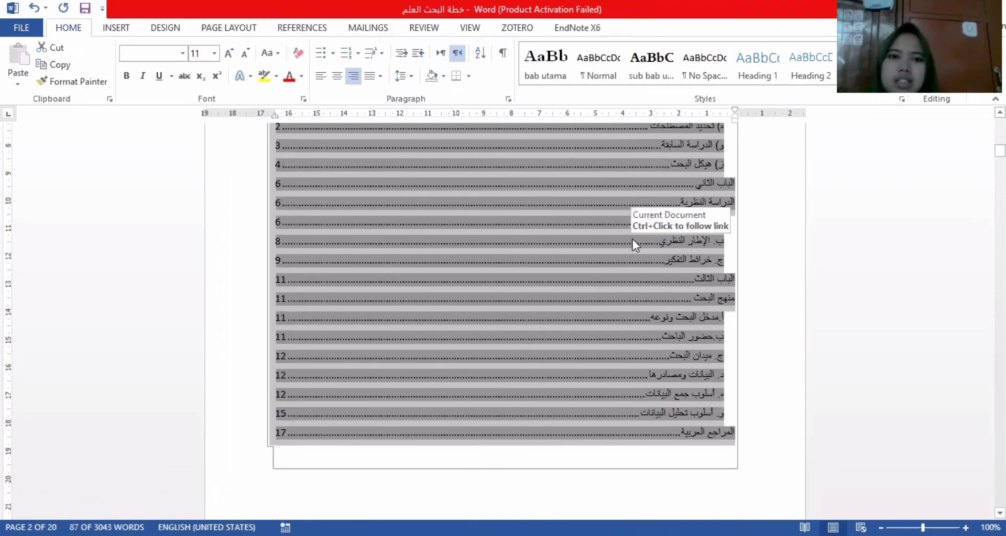
scroll(632, 240, "up", 3)
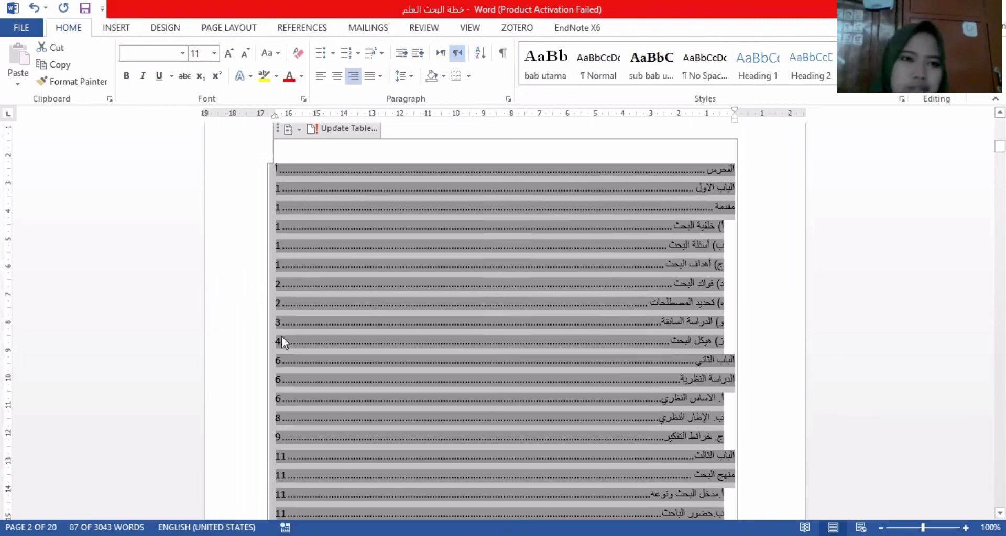
Update the table of contents with the option to update page numbers only
left_click(291, 31)
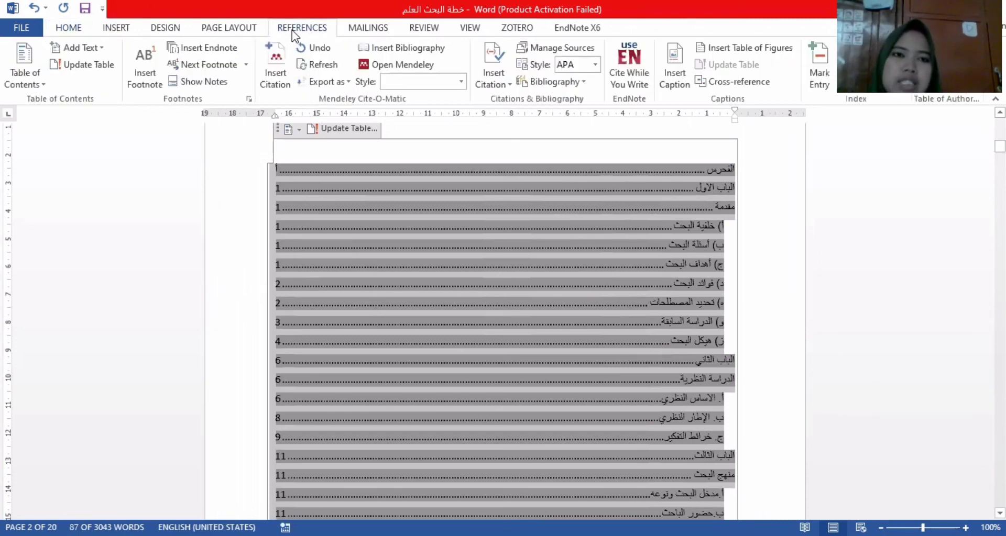
left_click(83, 66)
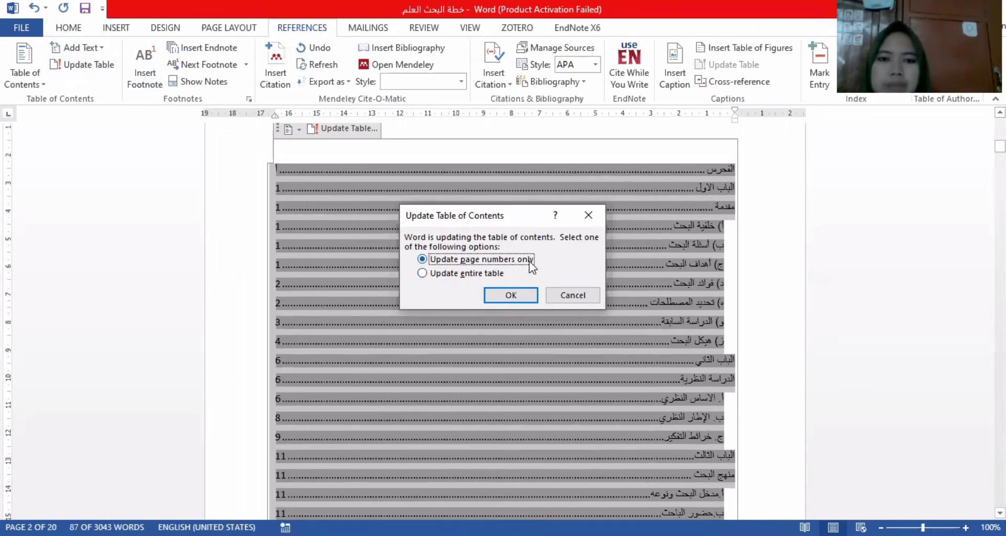
left_click(533, 294)
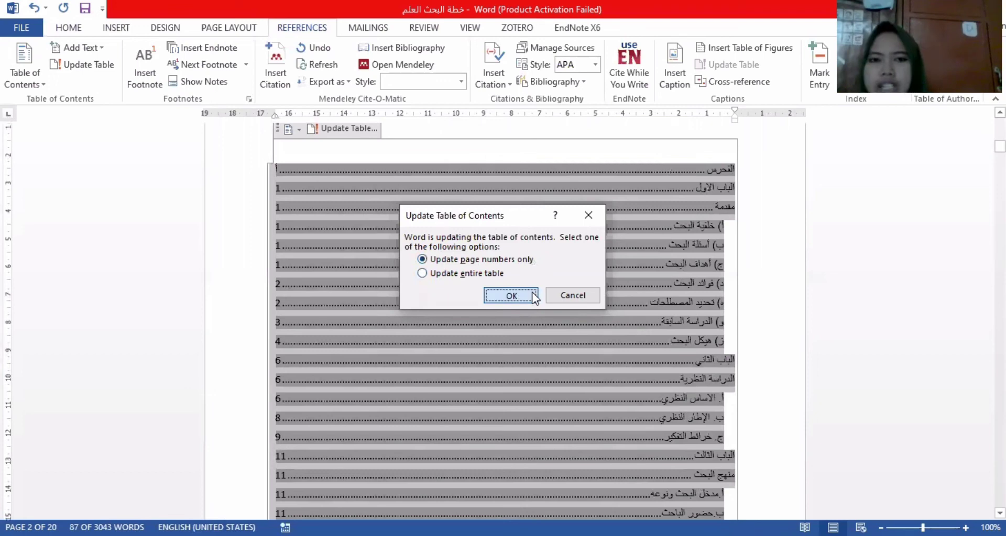
scroll(351, 249, "down", 4)
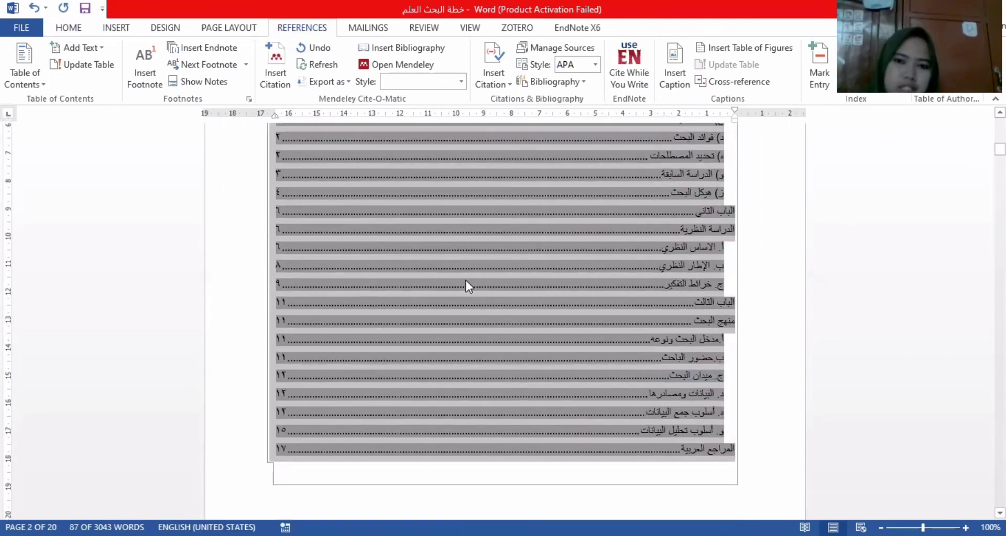
scroll(468, 283, "down", 10)
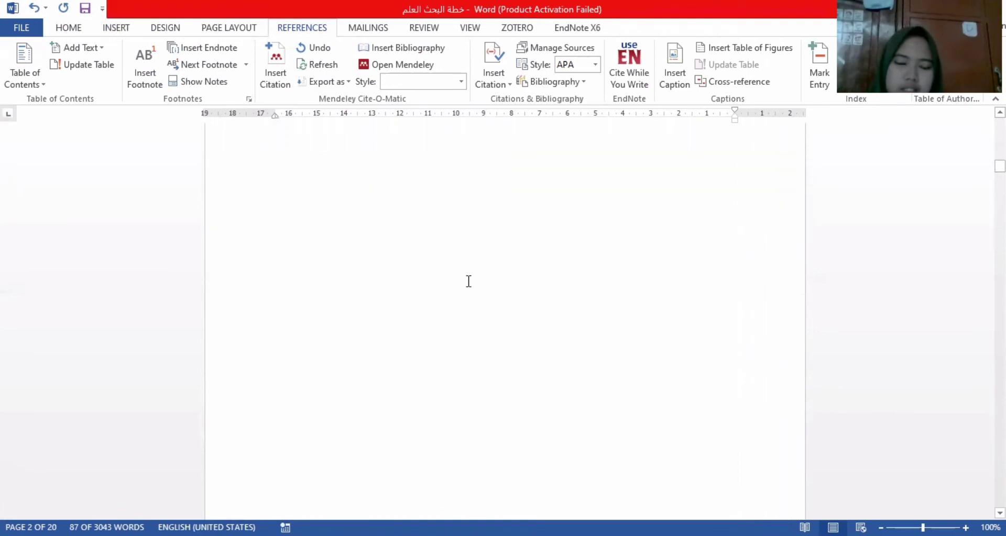
scroll(468, 281, "down", 8)
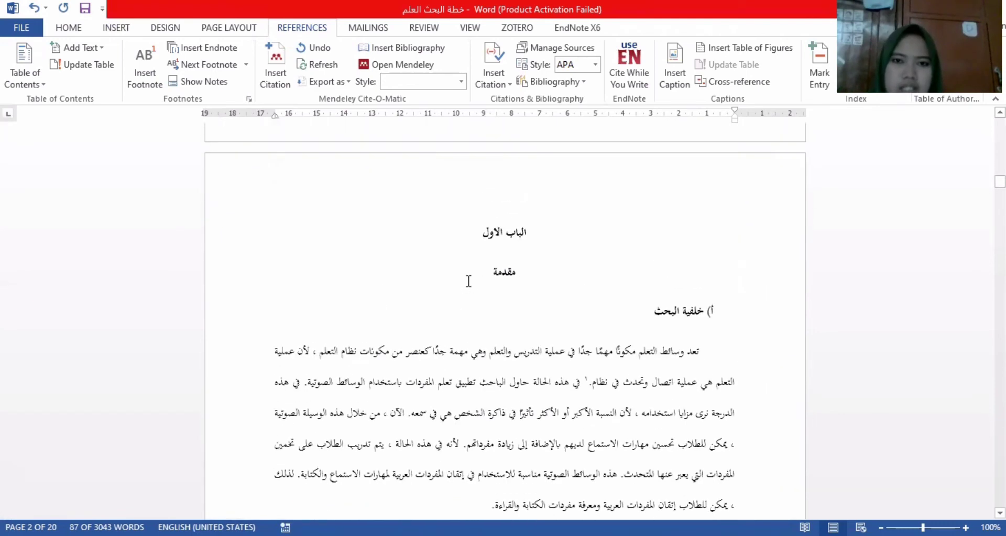
scroll(489, 227, "up", 4)
scroll(489, 226, "up", 4)
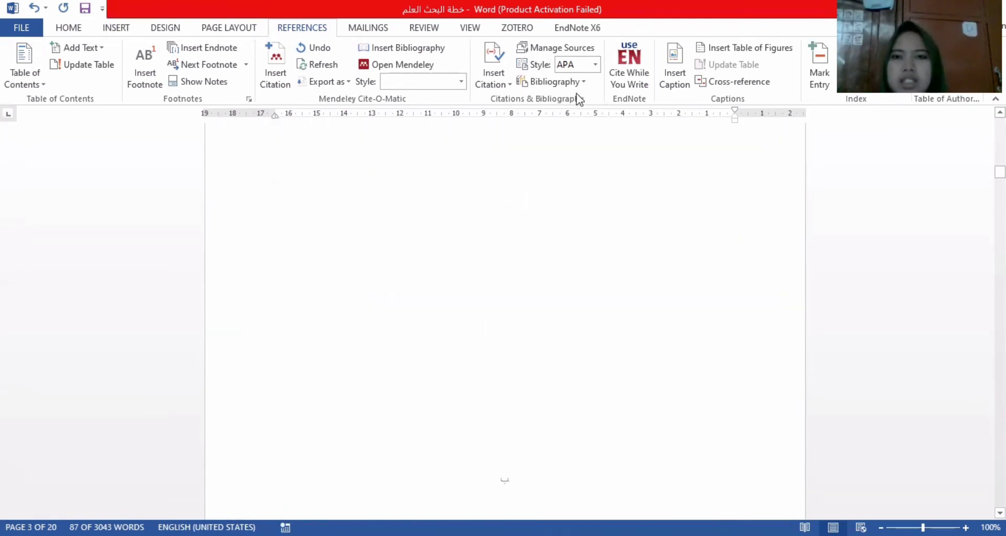